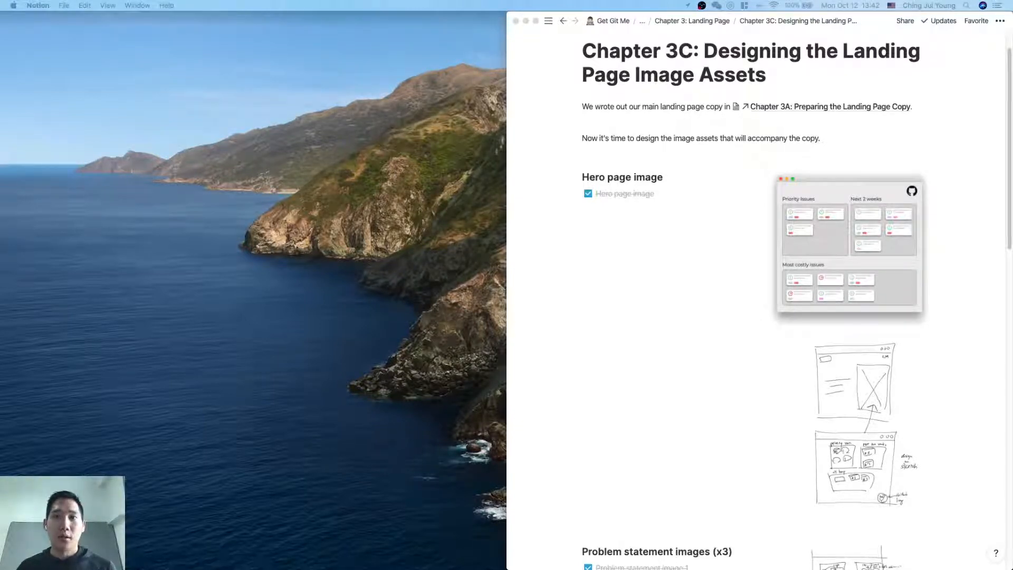
# Step: Switch to Webflow and review the landing page sections from the hero down to the footer
pyautogui.scroll(-1, 936, 344)
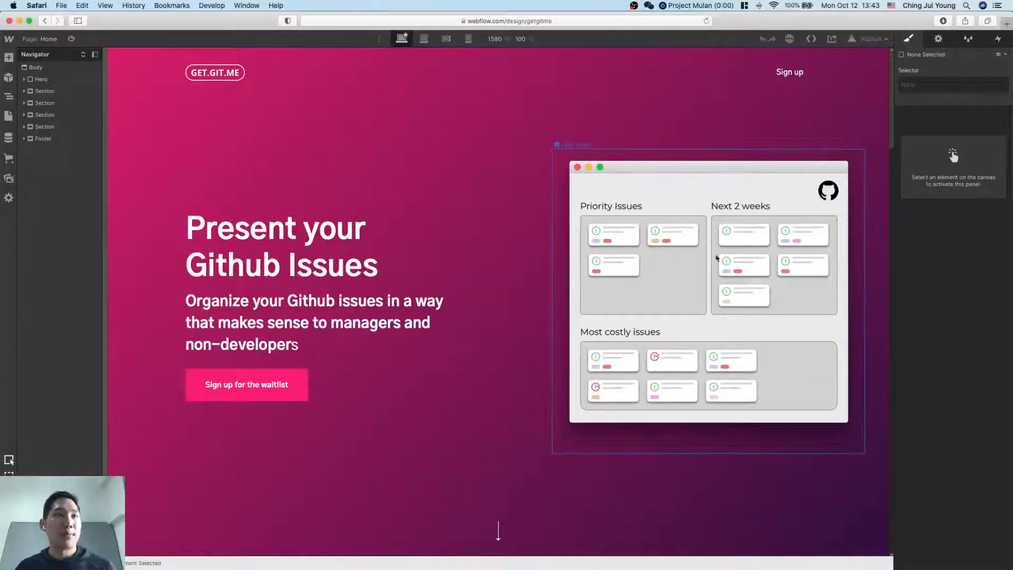
pyautogui.scroll(-10, 697, 296)
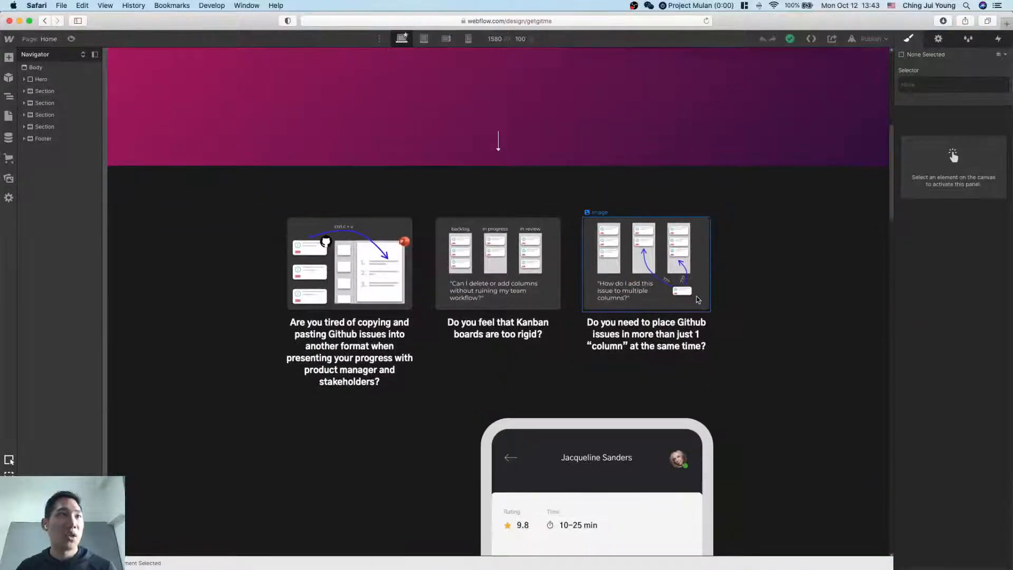
pyautogui.scroll(-2, 676, 291)
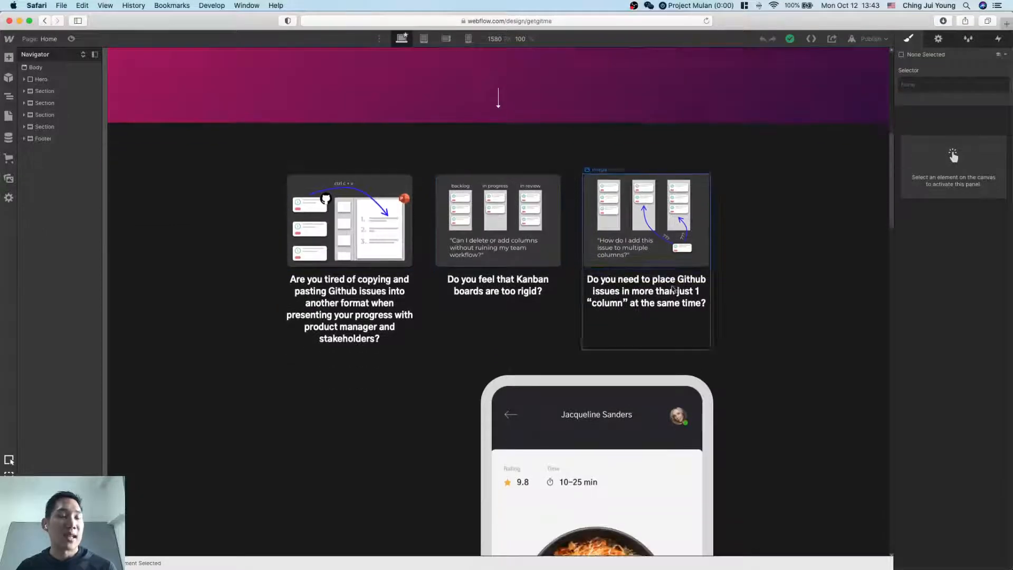
pyautogui.scroll(-7, 686, 349)
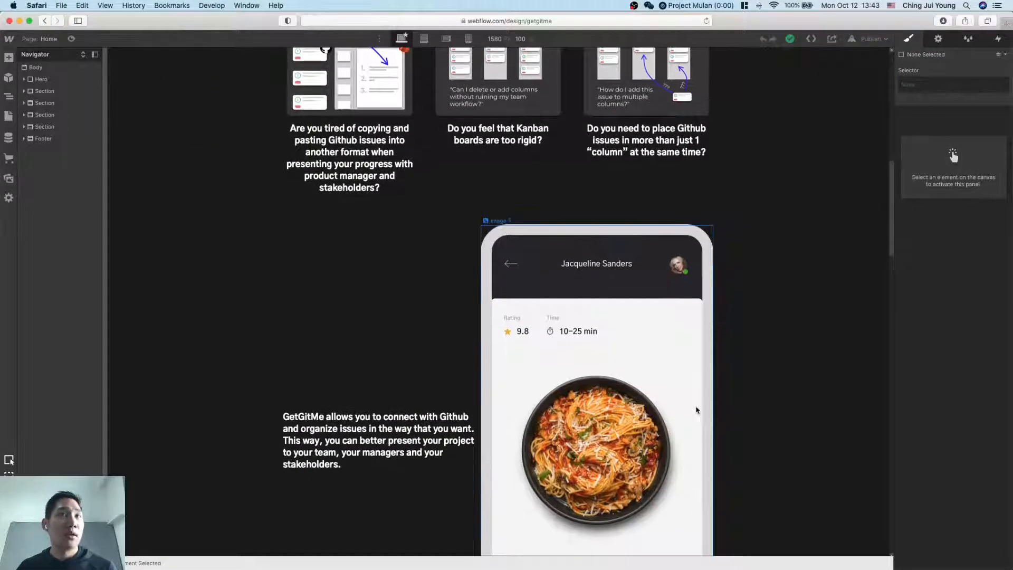
pyautogui.scroll(-6, 696, 410)
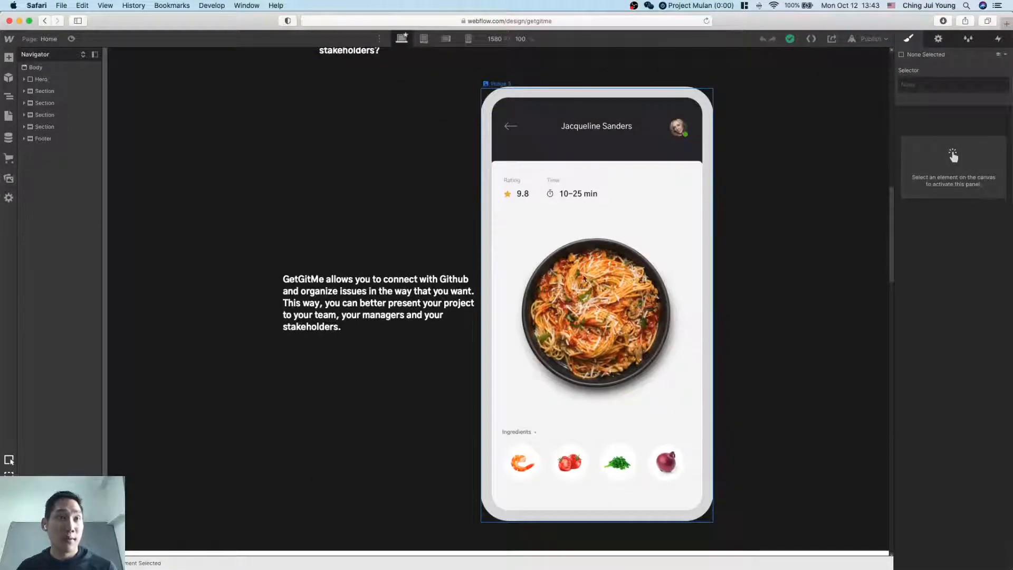
pyautogui.scroll(-20, 607, 275)
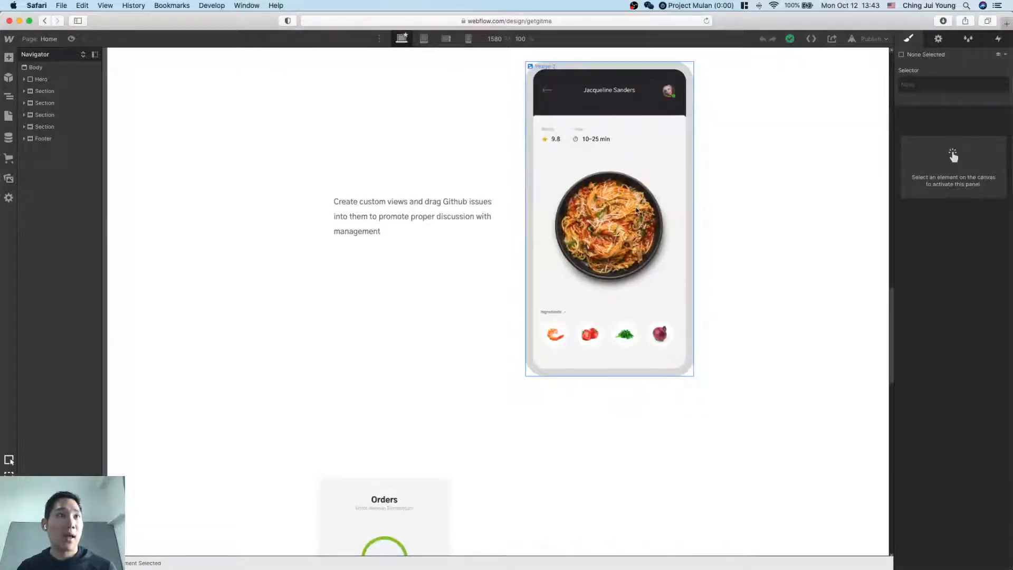
pyautogui.scroll(-20, 637, 211)
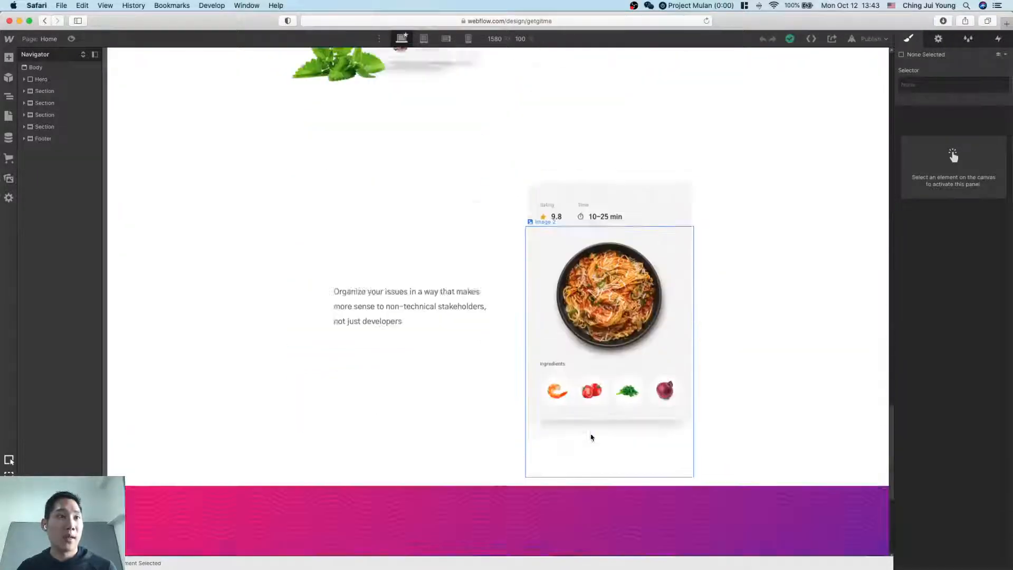
pyautogui.scroll(-5, 592, 437)
pyautogui.scroll(20, 593, 437)
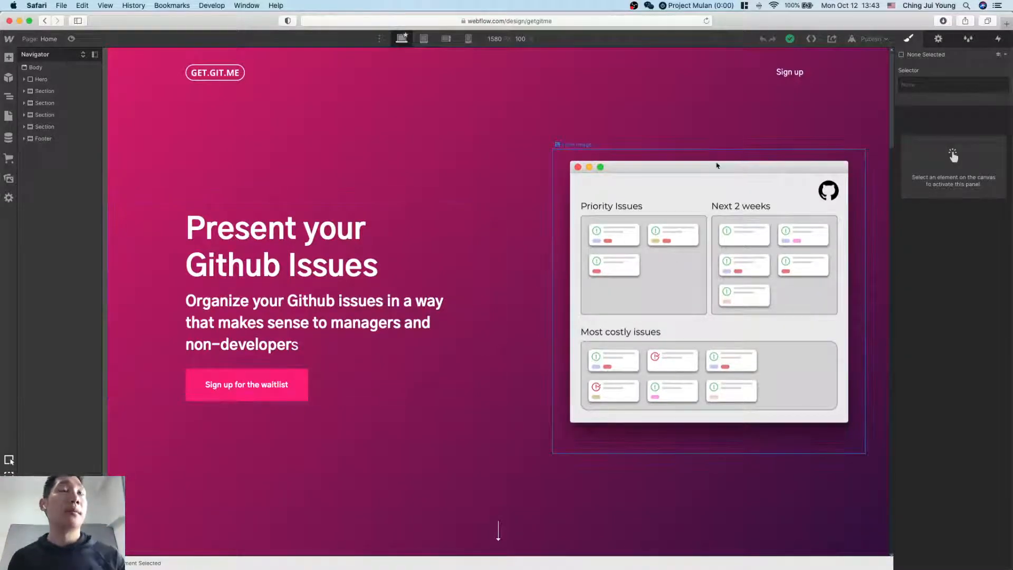
# Step: Duplicate the Sign up navigation menu item in the hero and change the copy's text to "Blog"
pyautogui.click(791, 78)
pyautogui.click(82, 140)
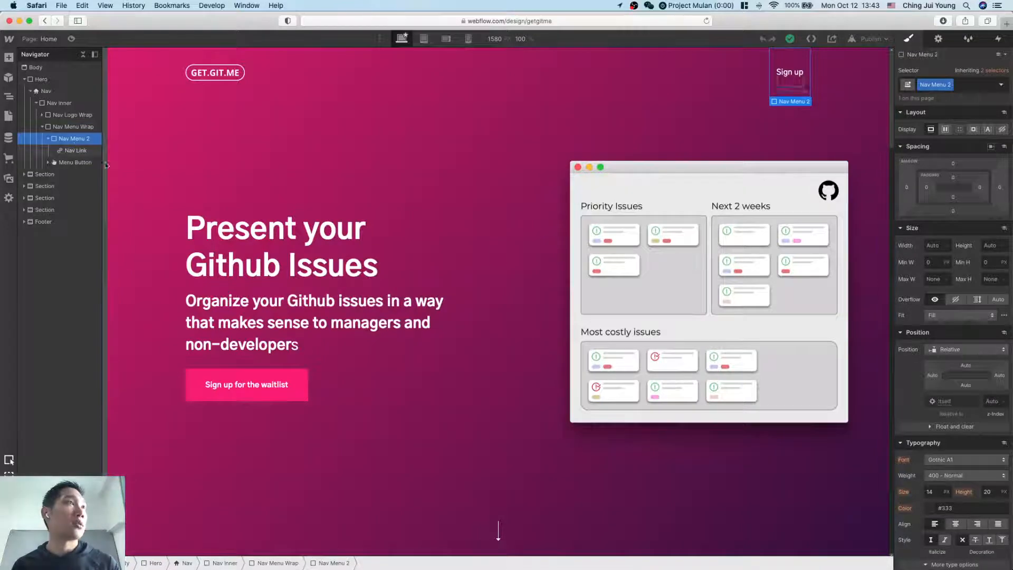
pyautogui.press('super+d')
pyautogui.click(790, 74)
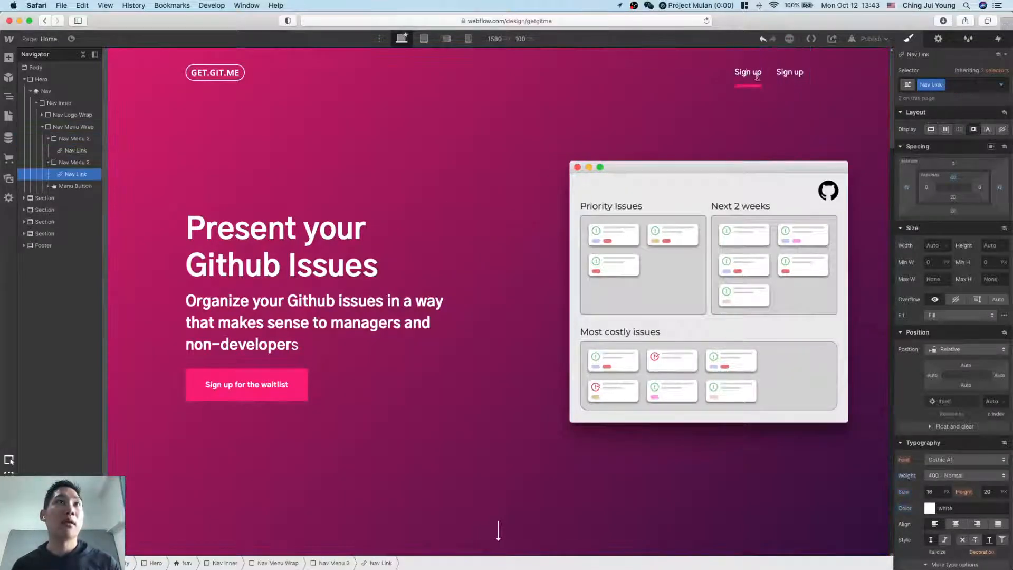
pyautogui.press('super+a')
pyautogui.write('Blog')
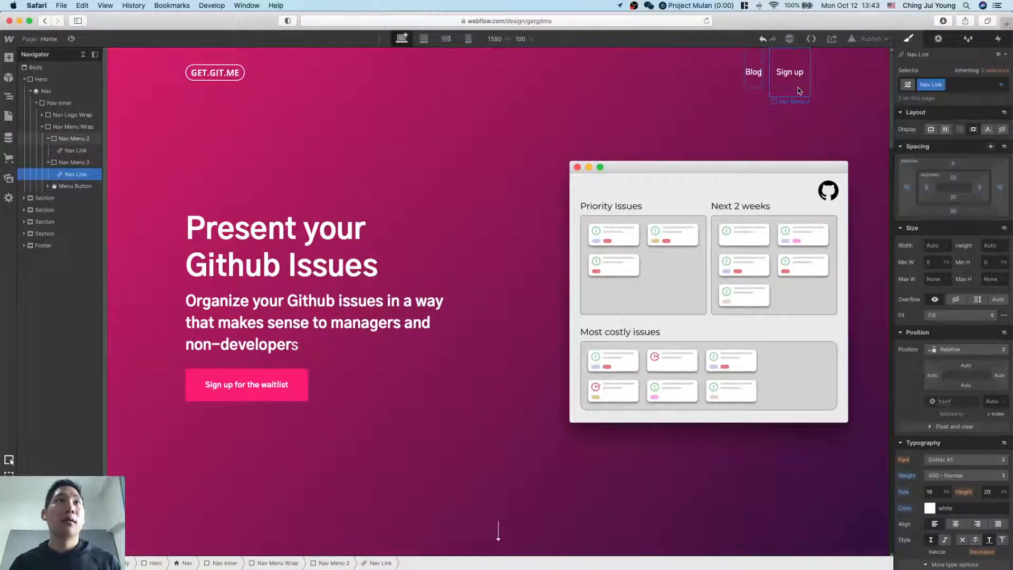
pyautogui.click(712, 165)
pyautogui.click(753, 73)
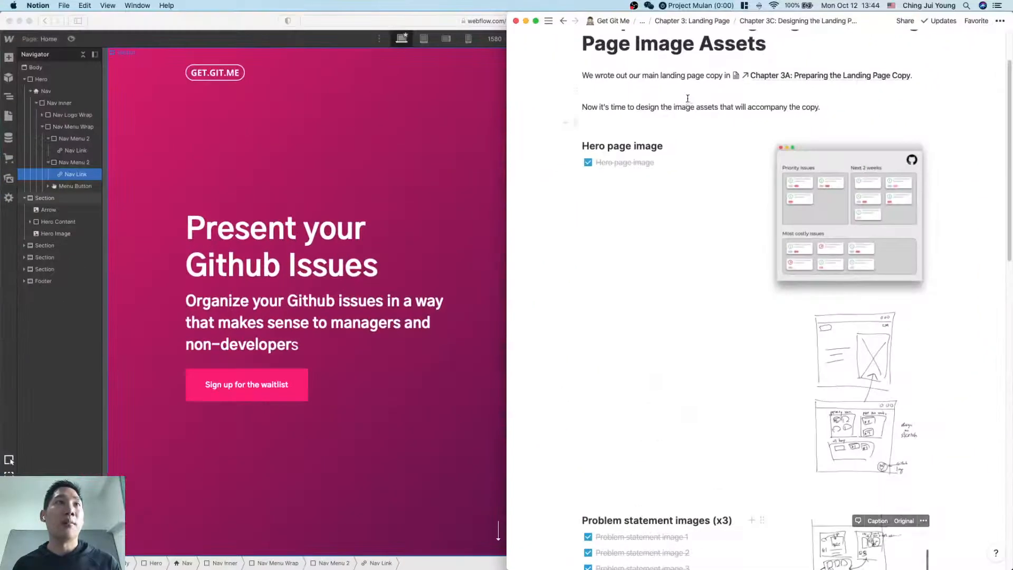
# Step: Switch to Notion, open the Get Git Me page and append "Follow me on YouTube as I livestream this." to the intro line
pyautogui.moveTo(550, 111)
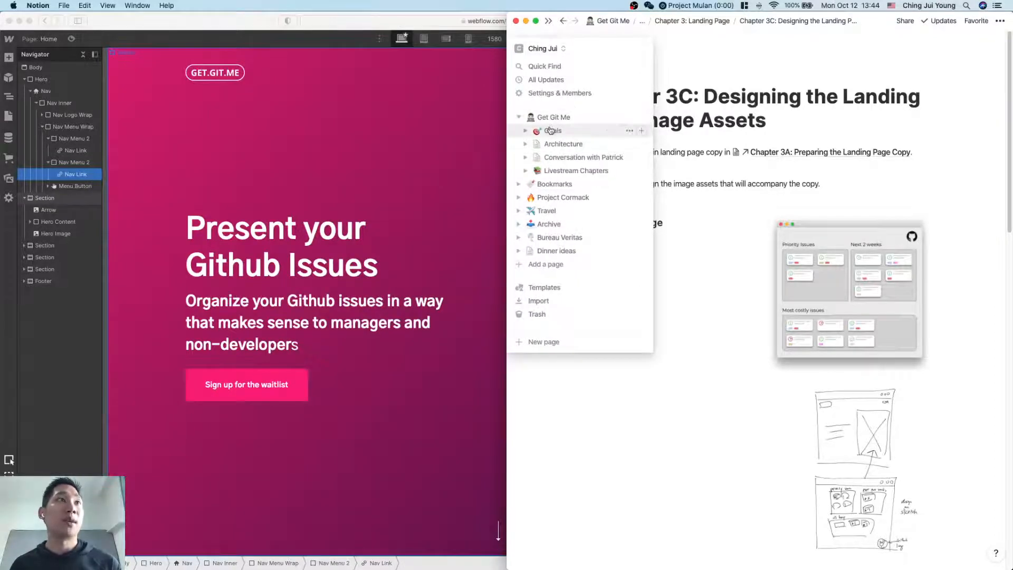
pyautogui.click(554, 117)
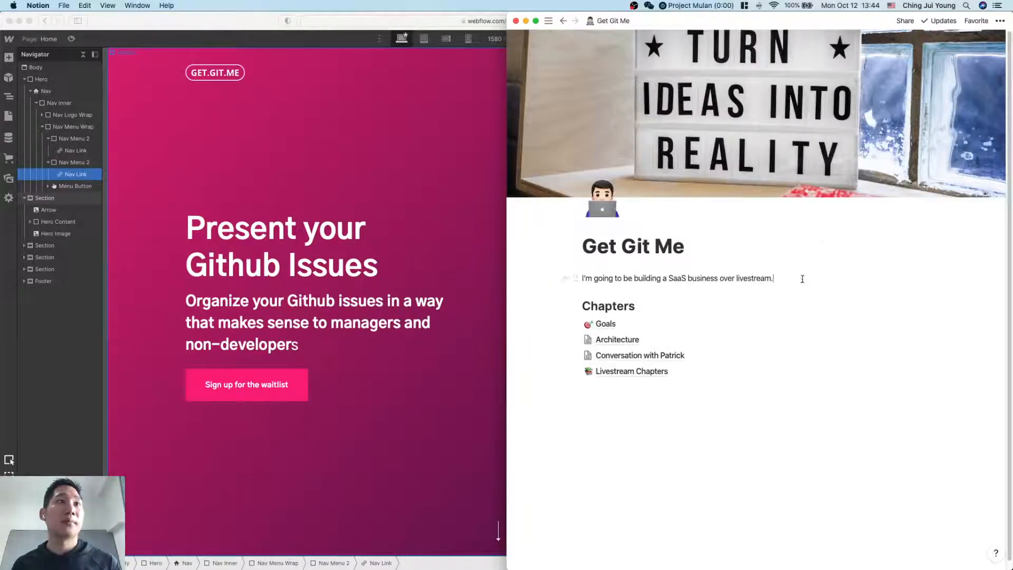
pyautogui.write('Follow me o')
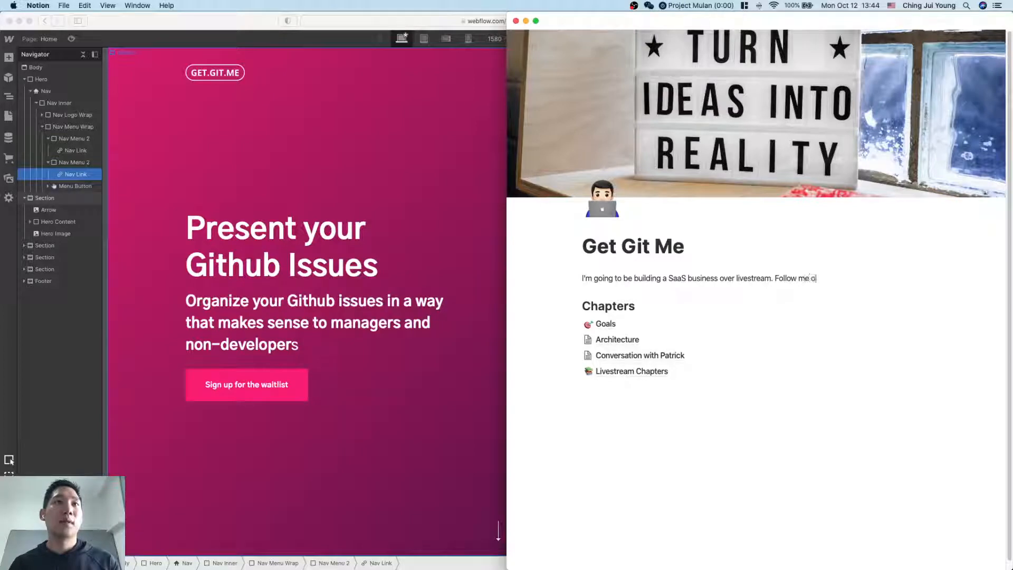
pyautogui.write('n YouTu')
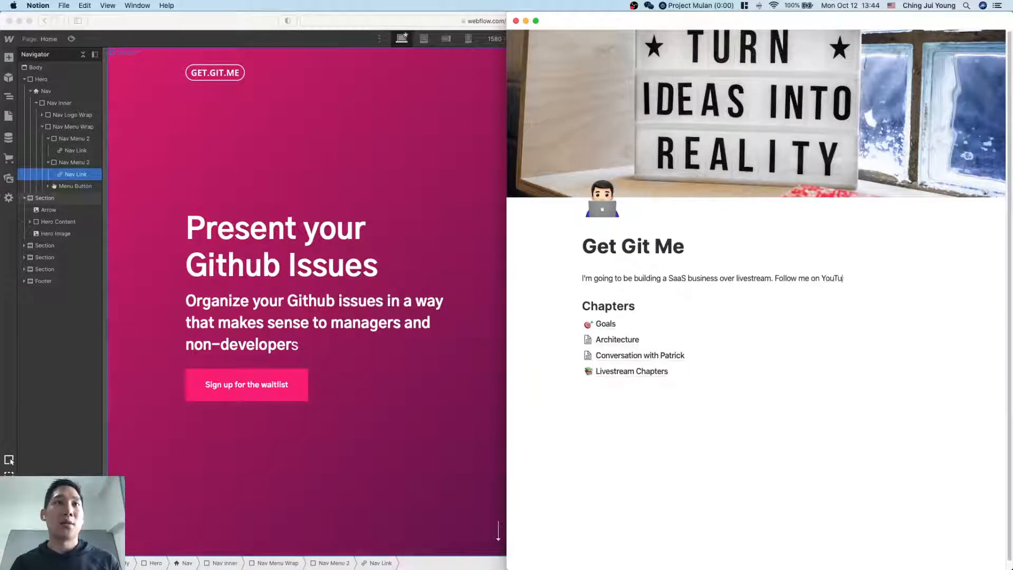
pyautogui.write('be')
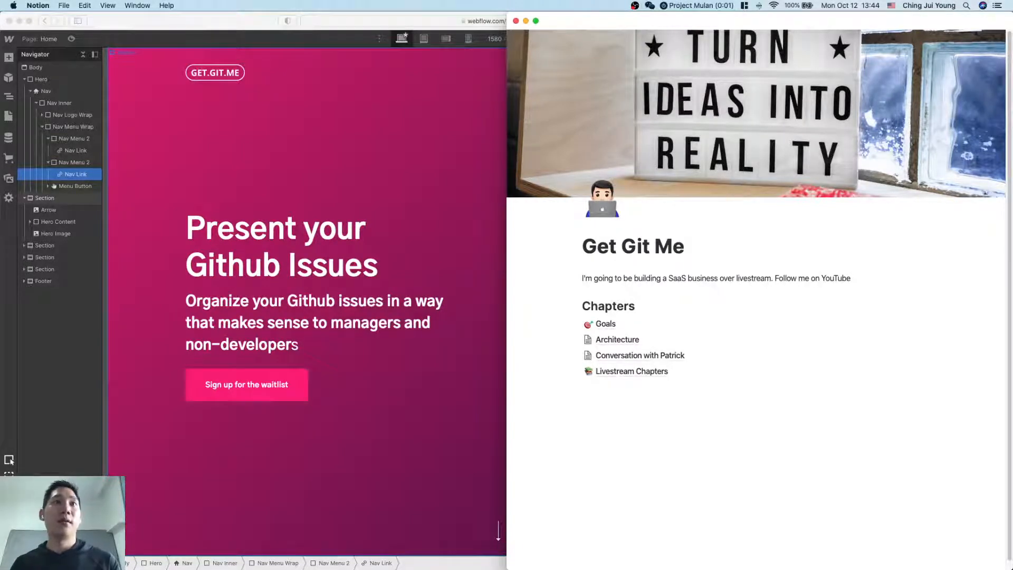
pyautogui.write(' as I')
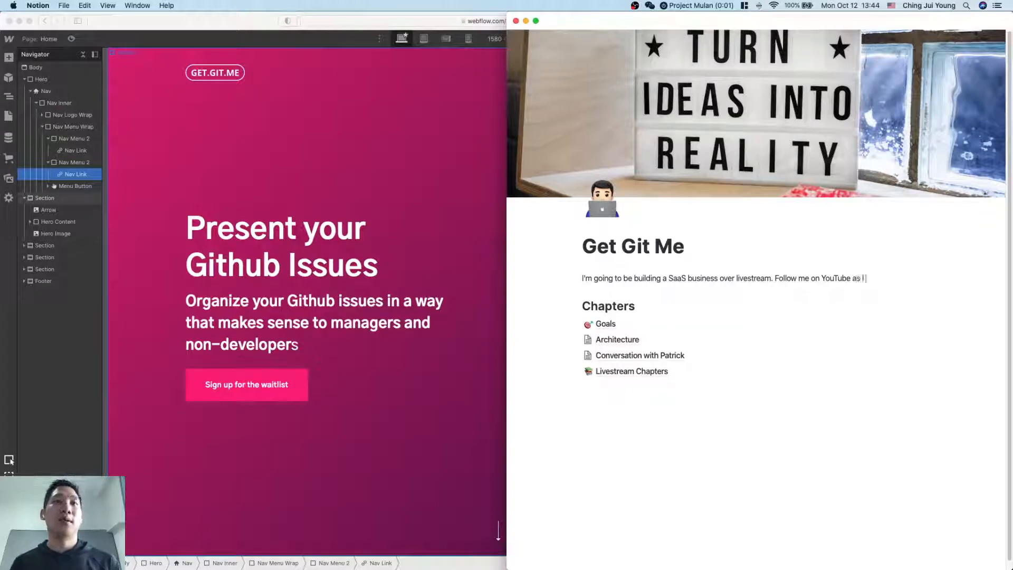
pyautogui.write(' livestream this.')
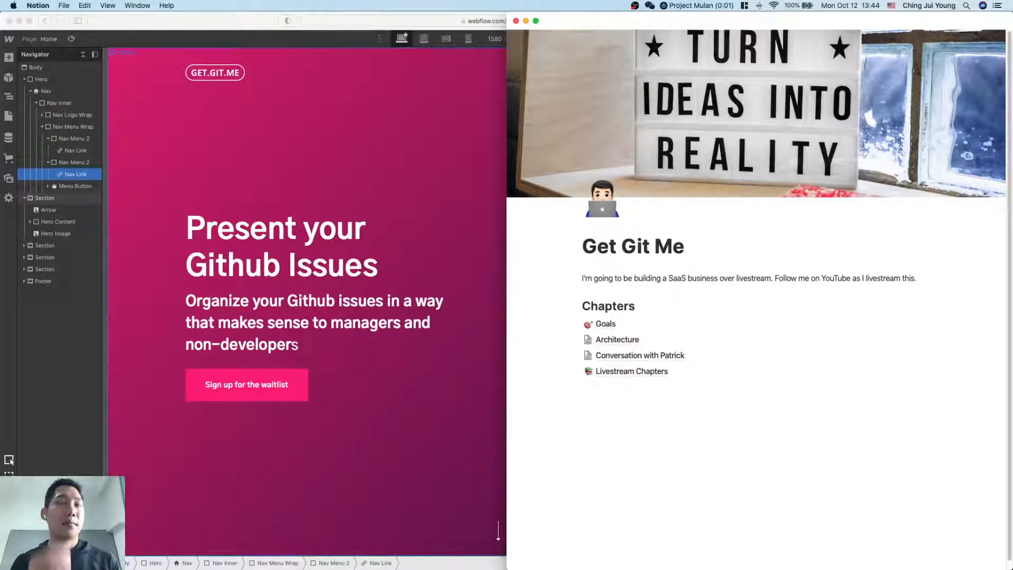
# Step: Add a level-two heading "What is Get Git Me?" above Chapters, separated from the intro by an empty line
pyautogui.press('Return')
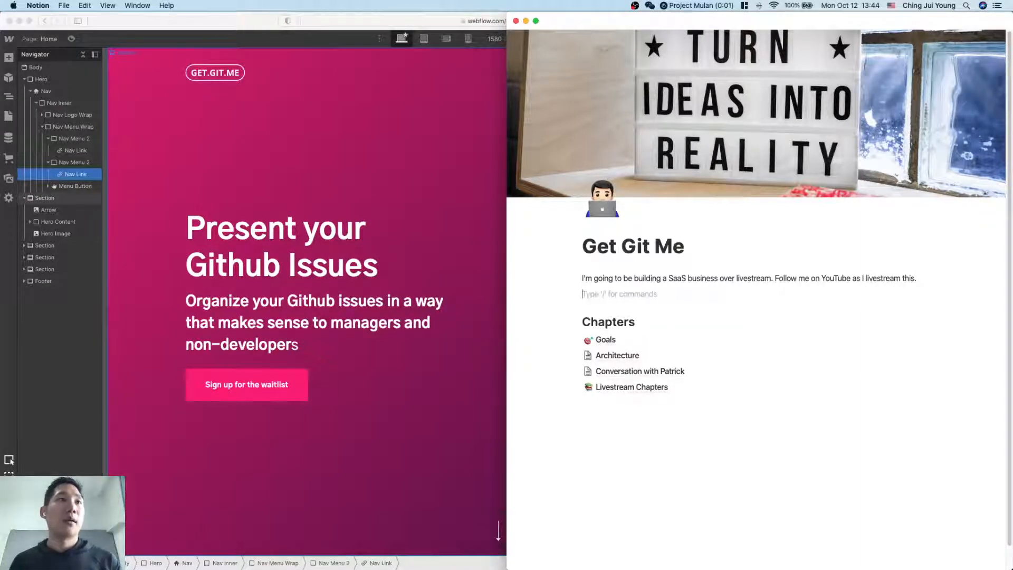
pyautogui.press('Return')
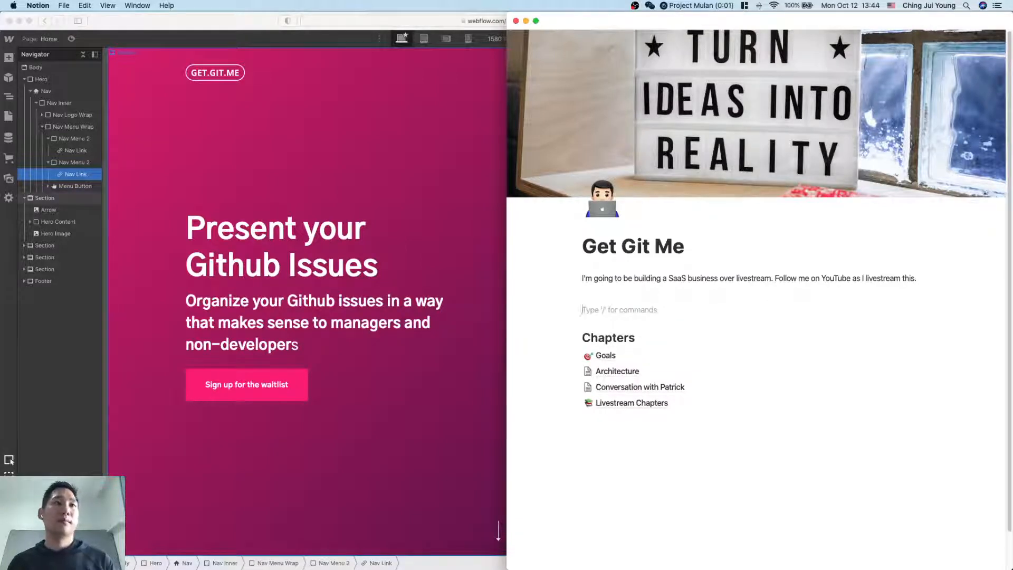
pyautogui.write('What is Get Git Me')
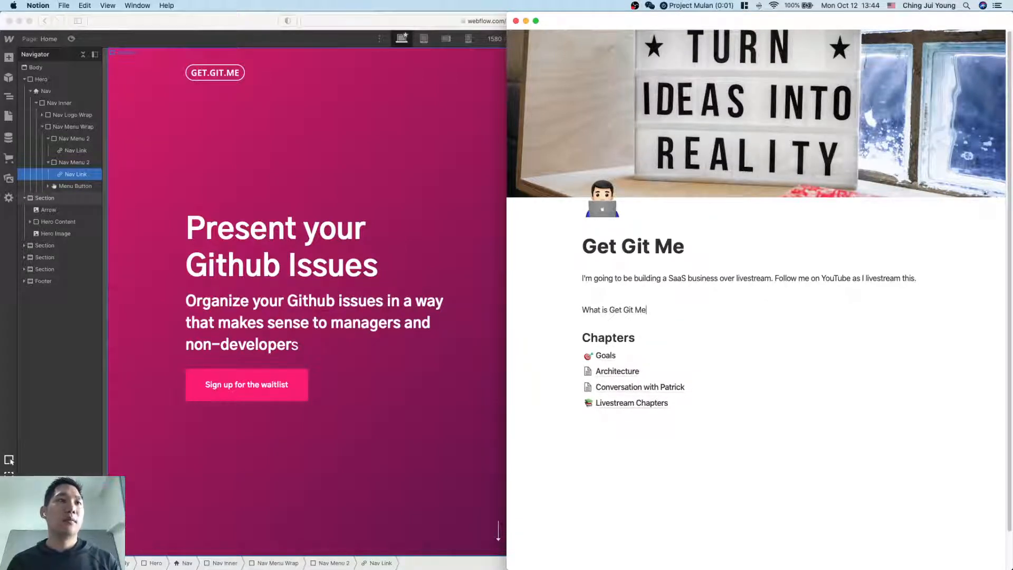
pyautogui.write('?')
pyautogui.press('super+Left')
pyautogui.write('##')
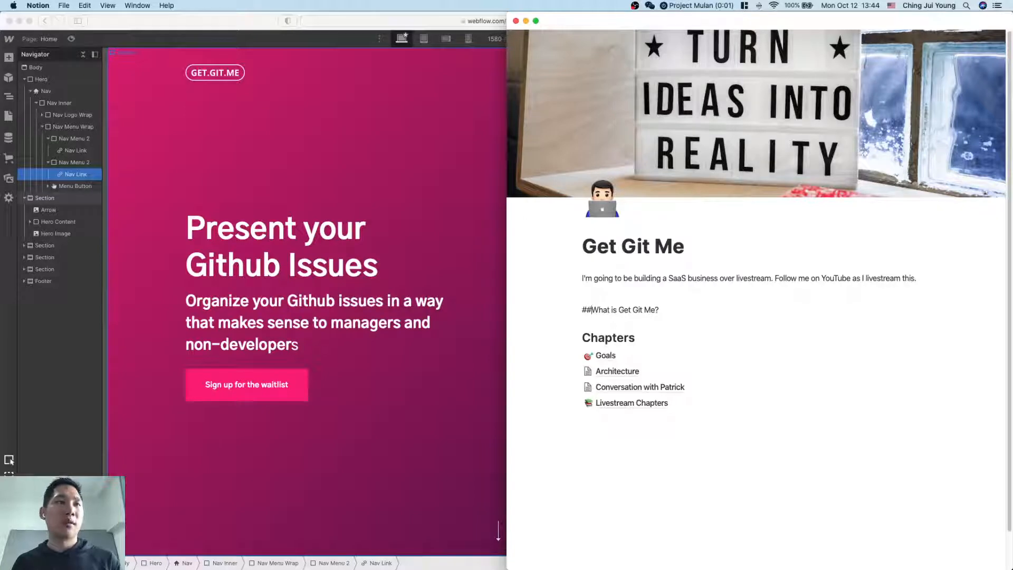
pyautogui.click(844, 323)
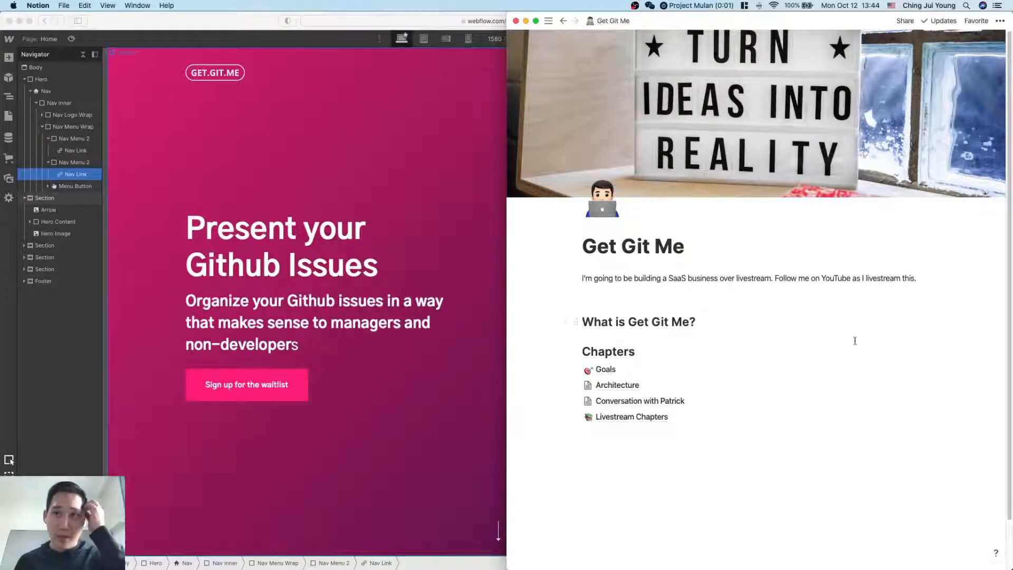
# Step: Write beneath the heading "This is a SaaS business tool that will allow you to display your Github issues in a better way when discussing with non-technical people."
pyautogui.press('Return')
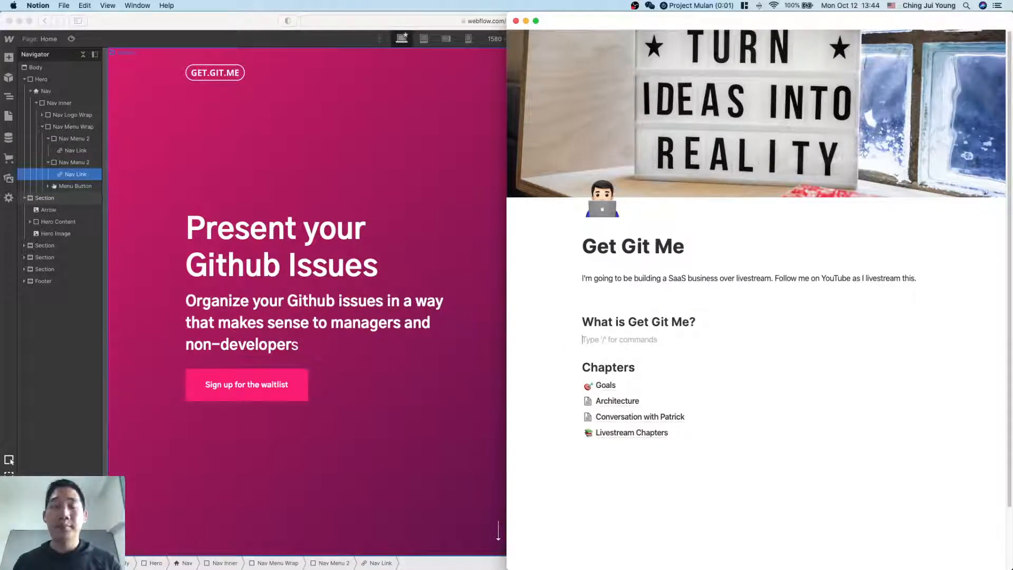
pyautogui.write('This i')
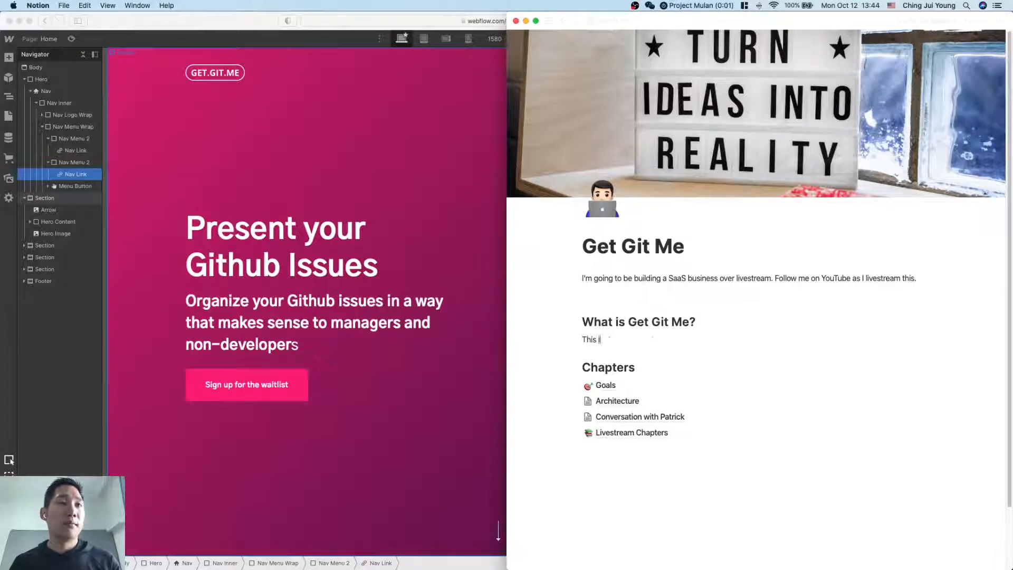
pyautogui.write('s a SaaS ')
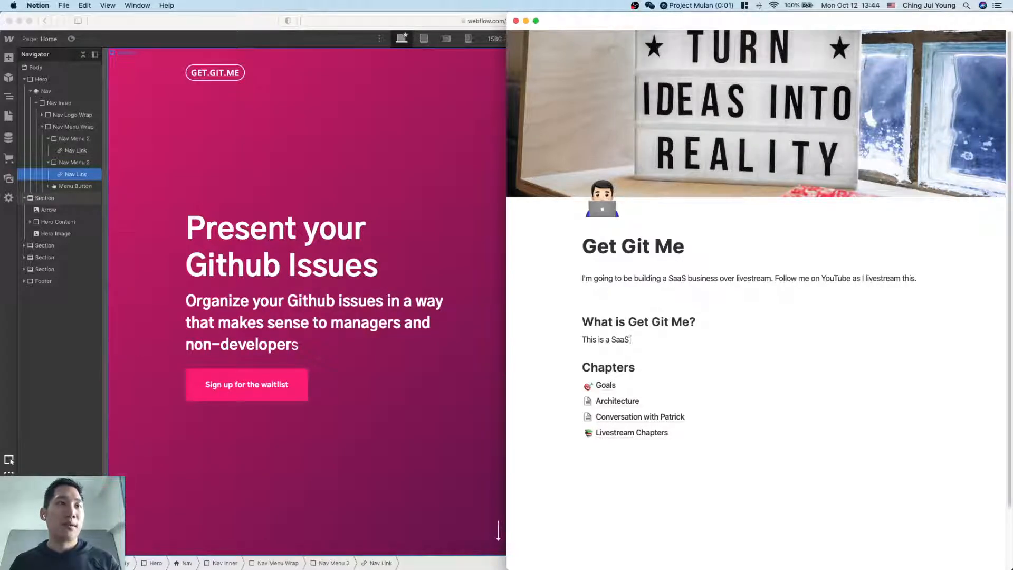
pyautogui.write('business to')
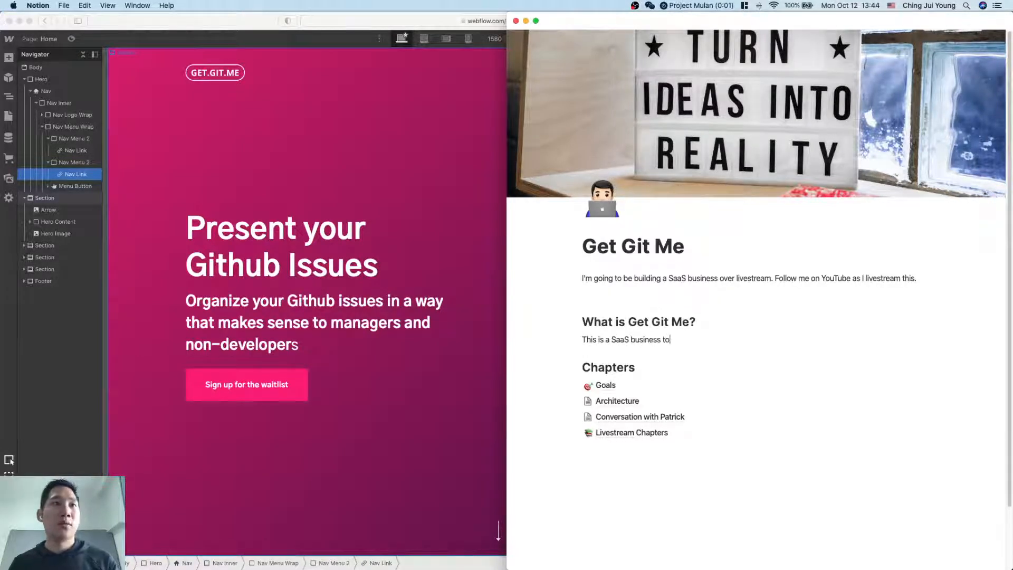
pyautogui.write('ol that will allow')
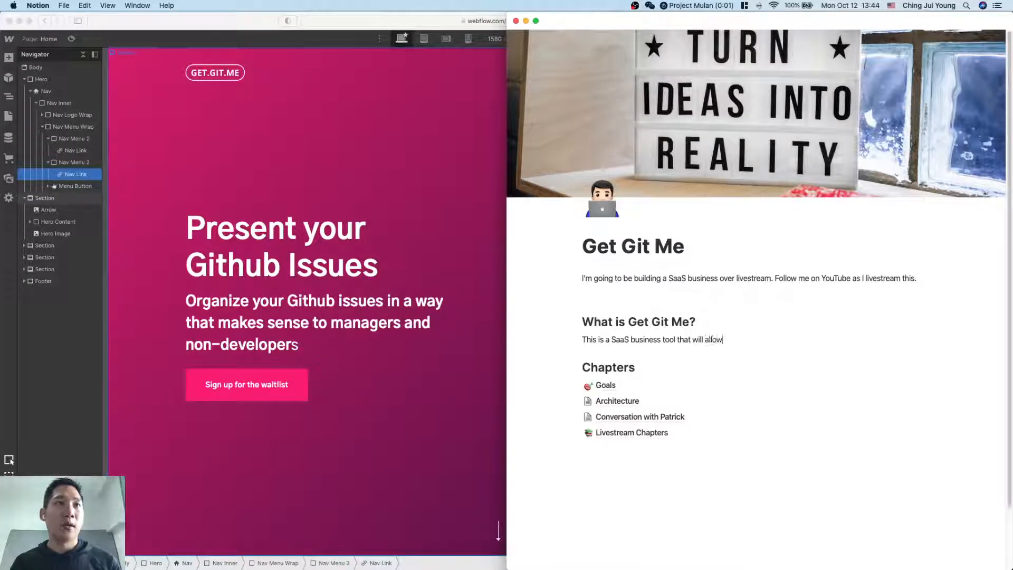
pyautogui.write(' you to display ')
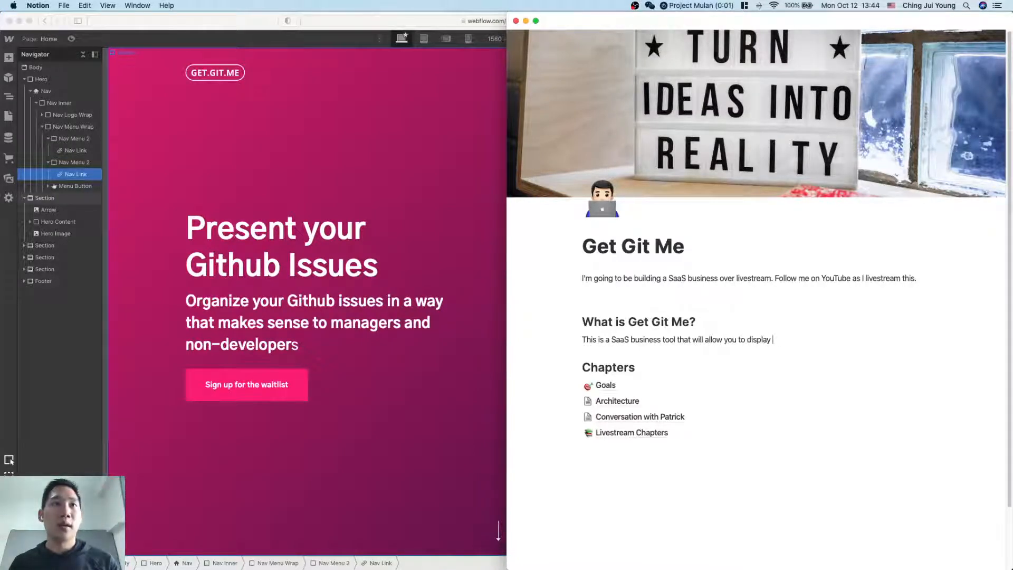
pyautogui.write('your Github issues in a way')
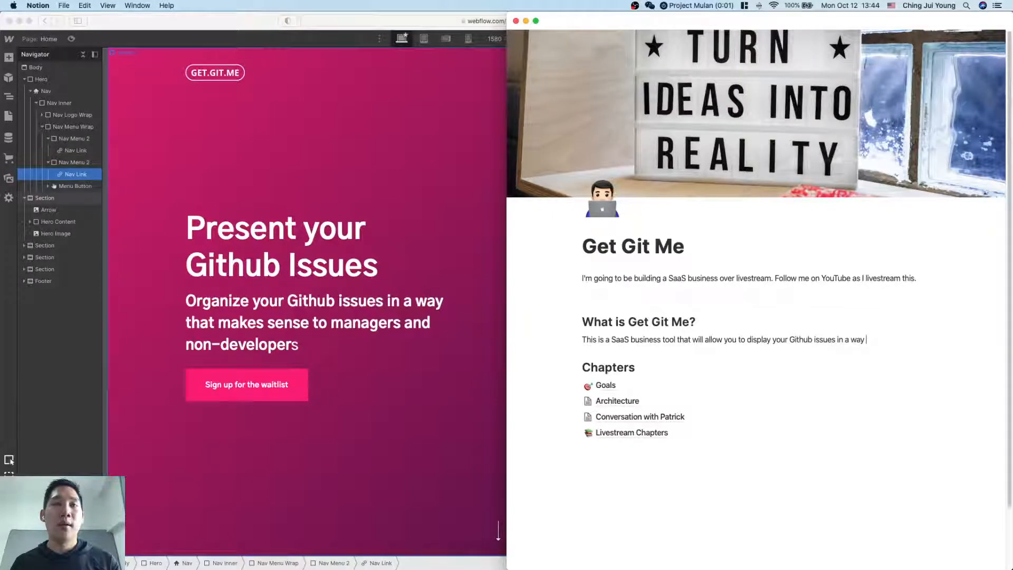
pyautogui.hotkey('alt', 'BackSpace')
pyautogui.write('better wa')
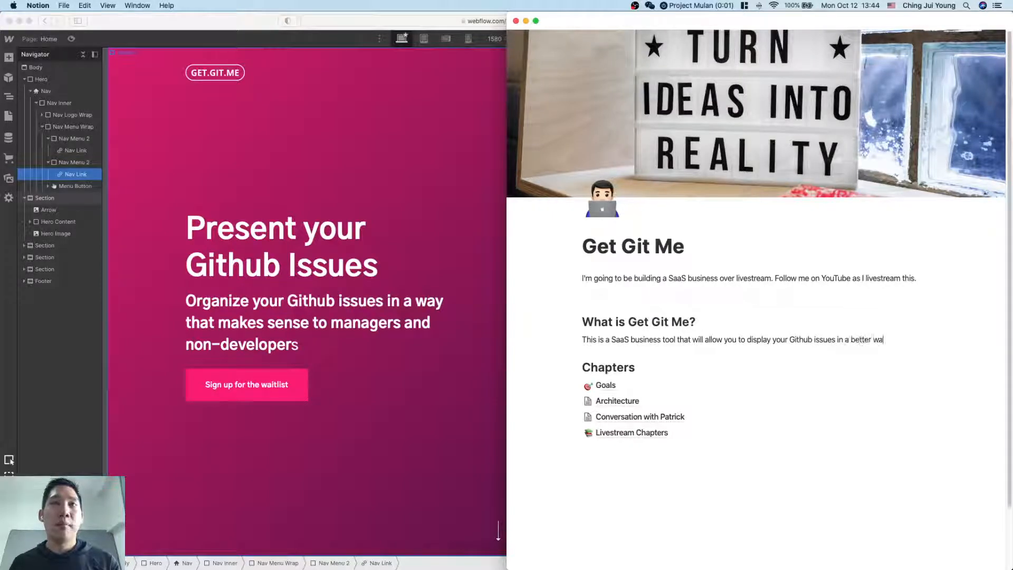
pyautogui.write('y when discussi')
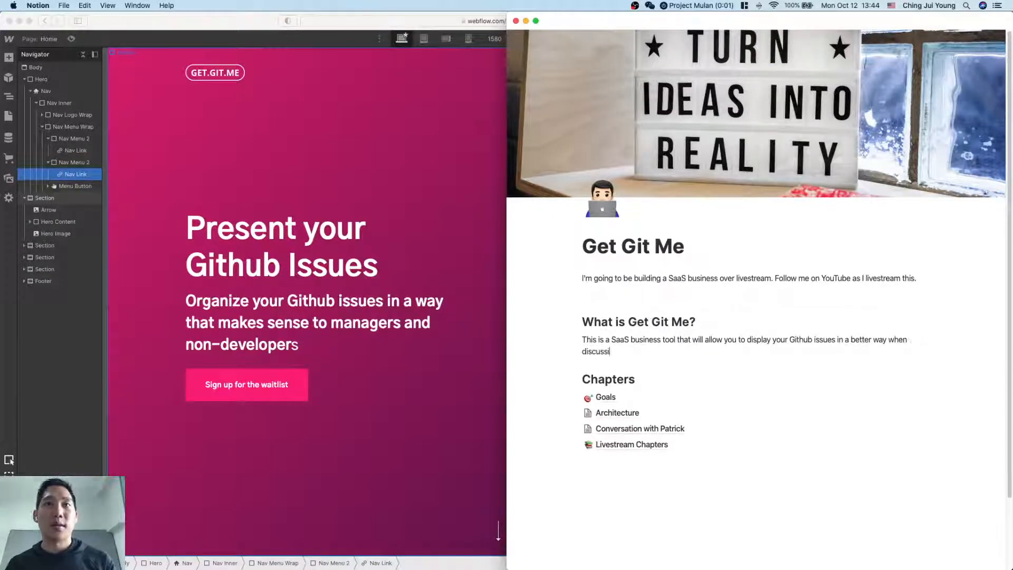
pyautogui.write('ng with non-tech')
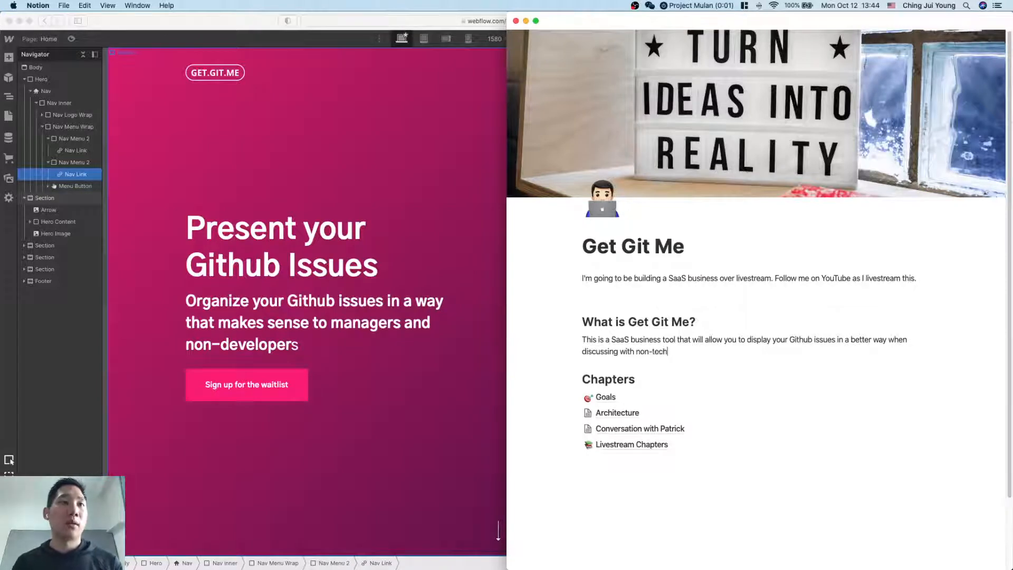
pyautogui.write('nical people.')
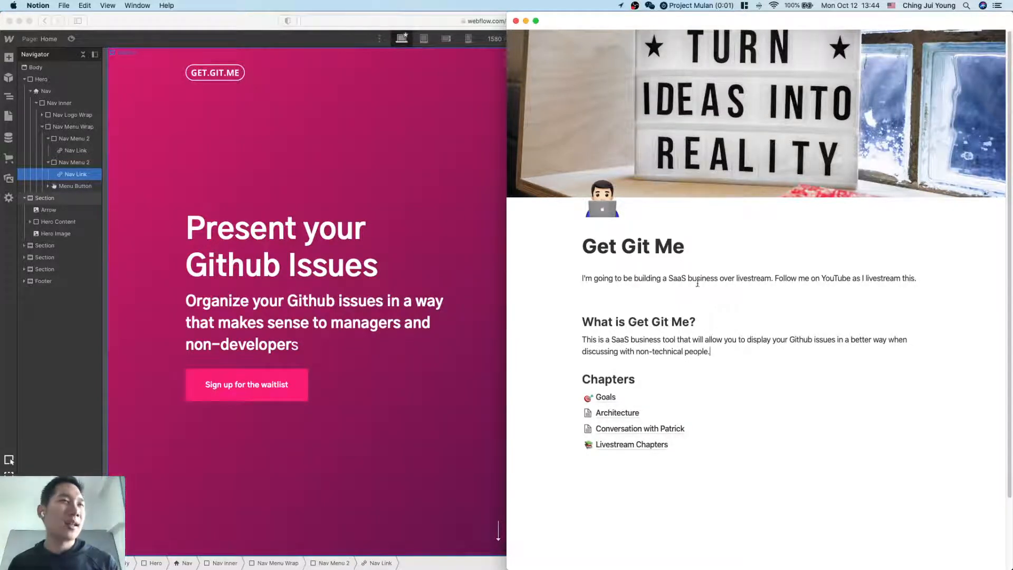
# Step: Remove the empty line between the intro and the "What is Get Git Me?" heading on the Notion page
pyautogui.click(351, 347)
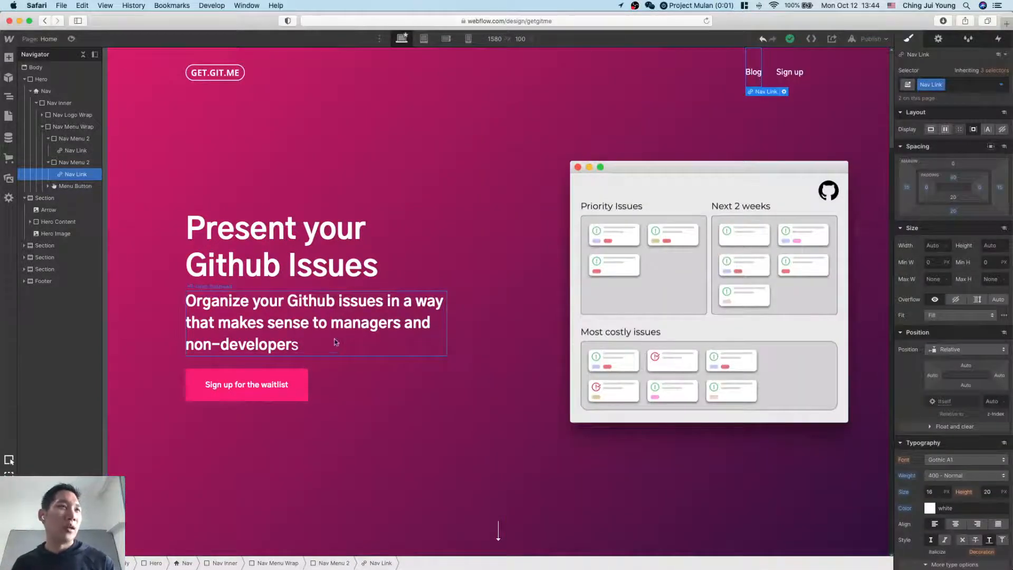
pyautogui.press('super+Tab')
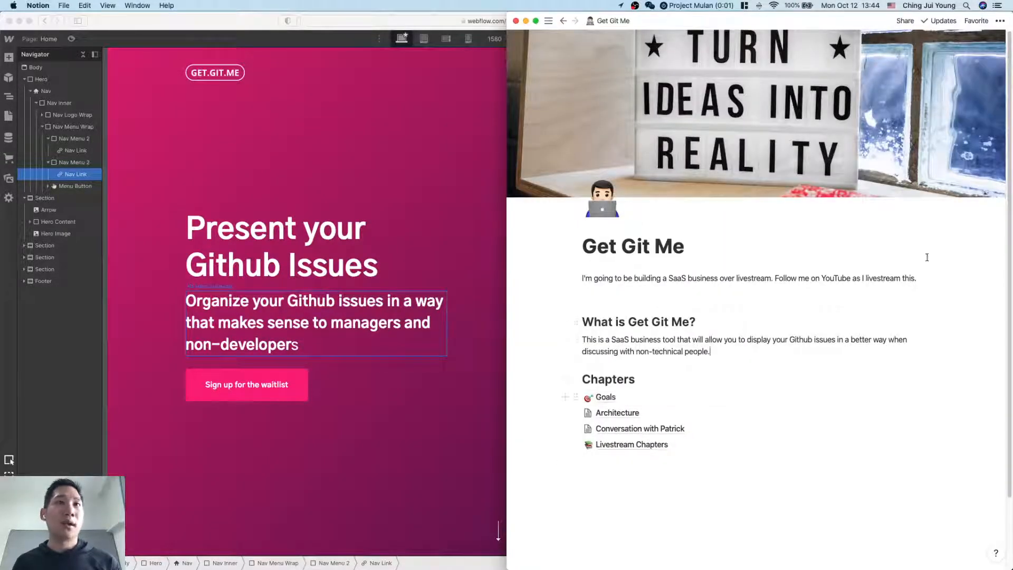
pyautogui.click(619, 295)
pyautogui.press('BackSpace')
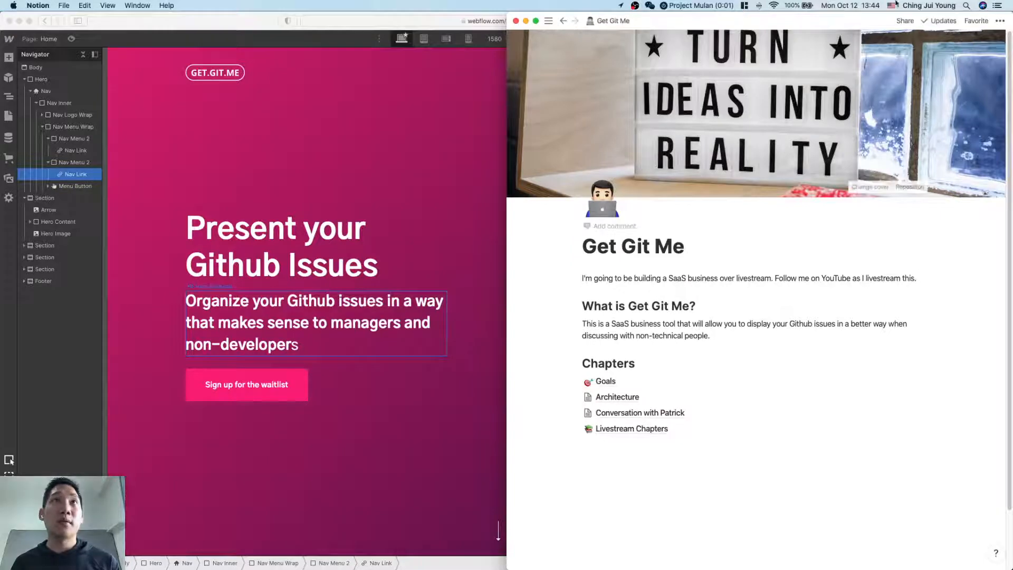
# Step: Copy the public web link of the Get Git Me page from its sharing options
pyautogui.click(904, 23)
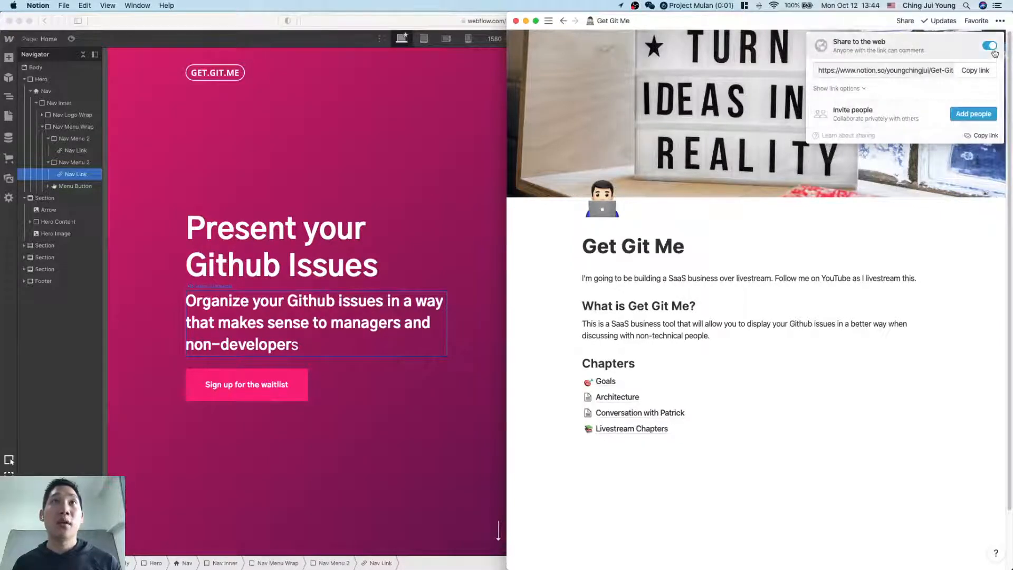
pyautogui.click(982, 72)
pyautogui.click(838, 307)
# Step: Switch to Webflow and link the Blog navigation item to the copied Notion URL, set to open in a new tab
pyautogui.click(331, 207)
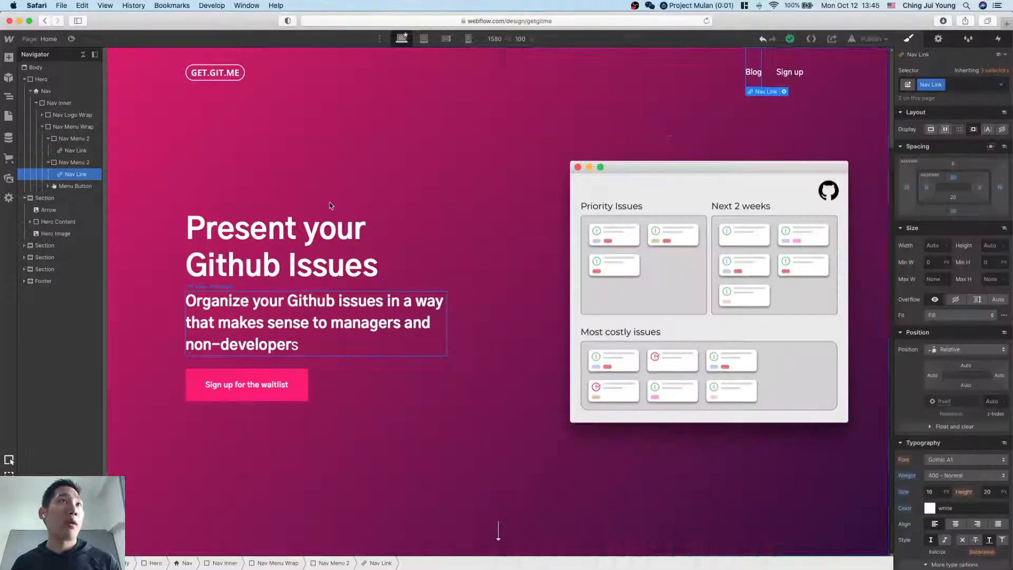
pyautogui.click(938, 39)
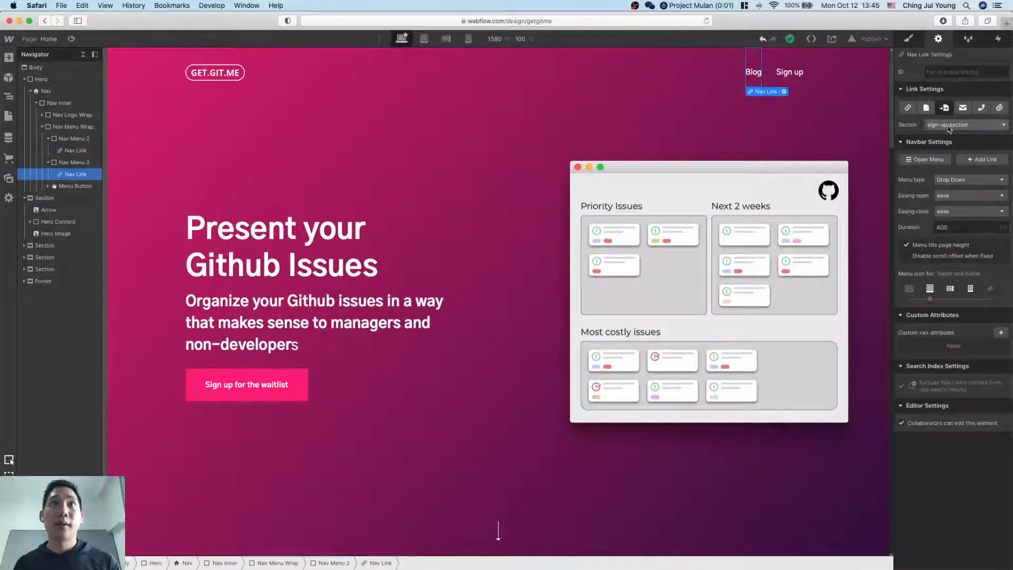
pyautogui.click(926, 107)
pyautogui.click(908, 107)
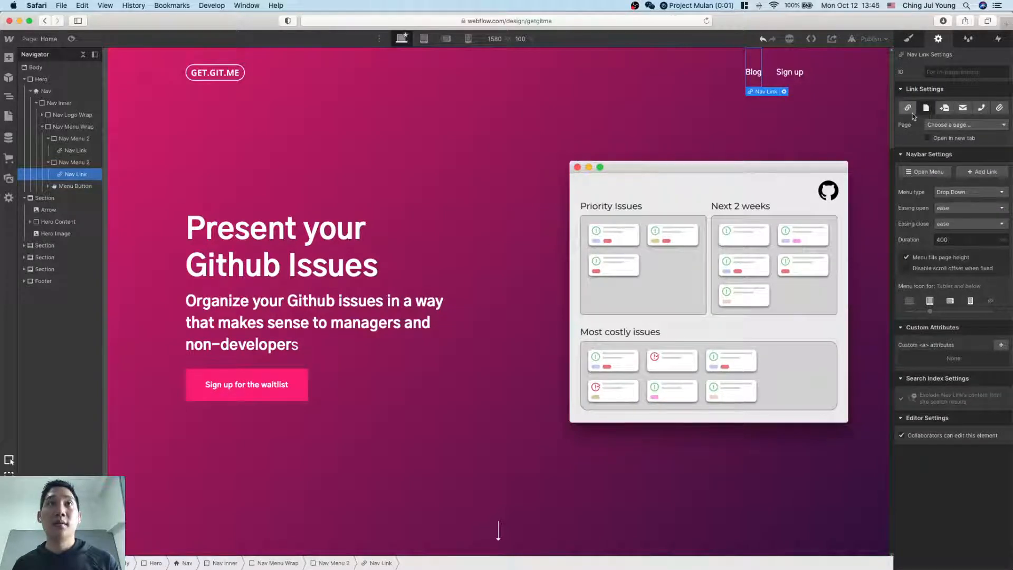
pyautogui.press('super+v')
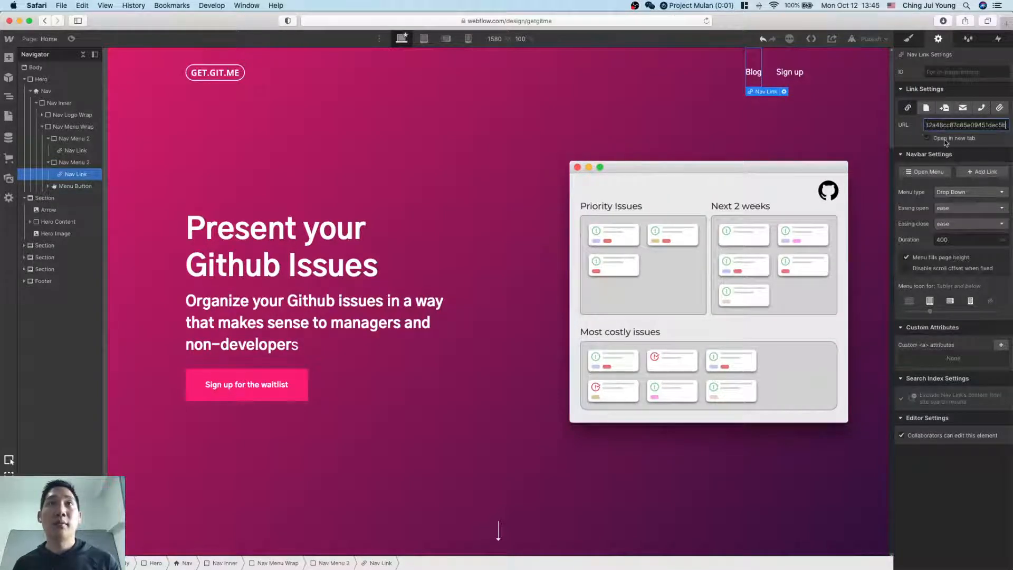
pyautogui.click(889, 79)
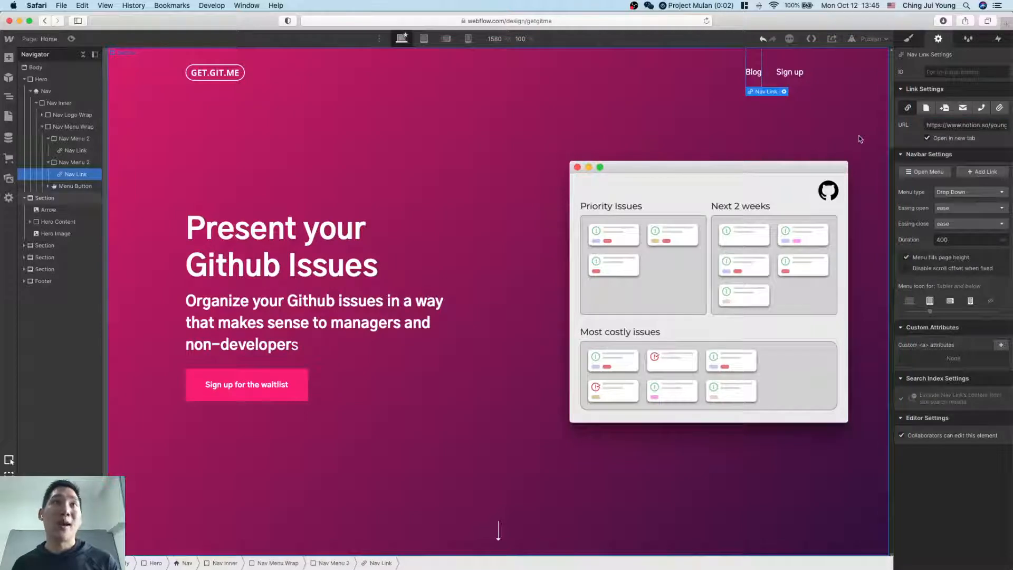
# Step: Publish the site to getgitme.webflow.io and open the published page, then return to the Designer
pyautogui.click(869, 39)
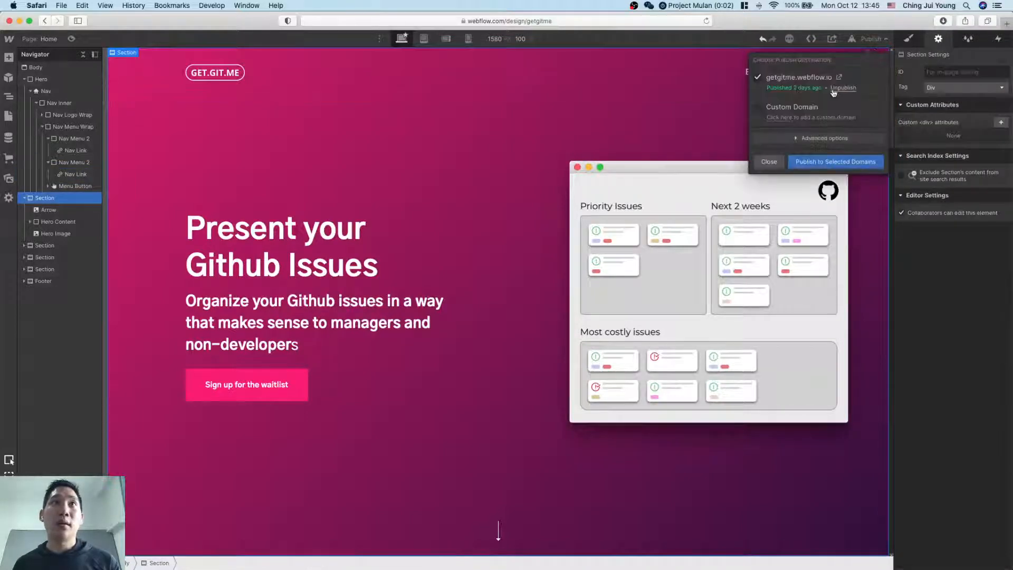
pyautogui.click(838, 164)
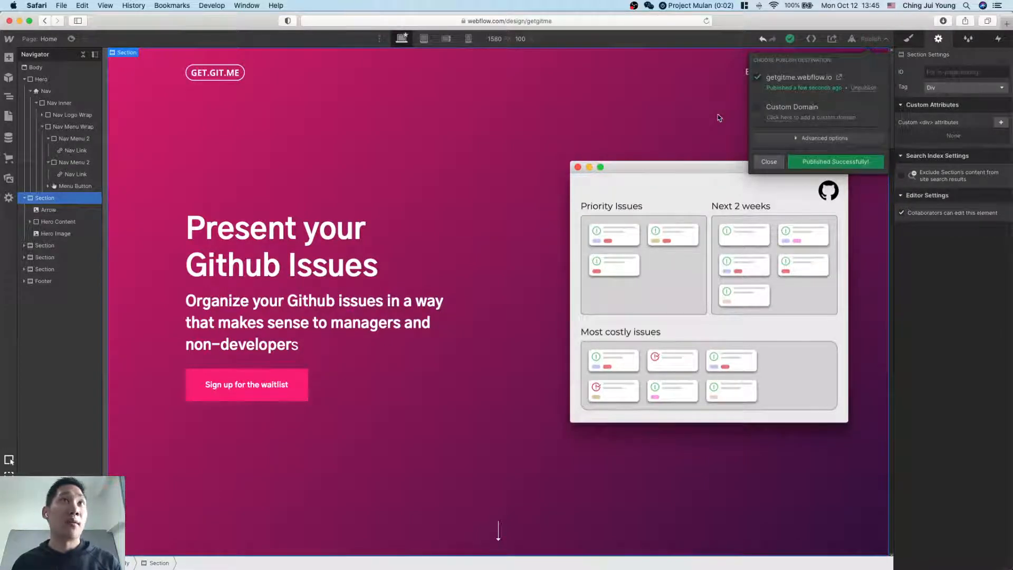
pyautogui.click(699, 40)
pyautogui.click(861, 40)
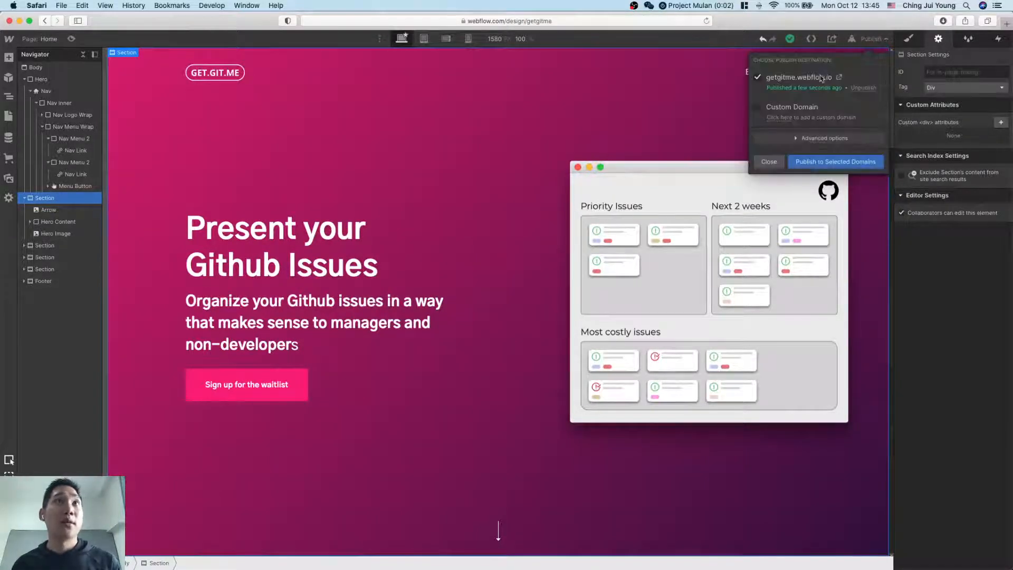
pyautogui.click(839, 77)
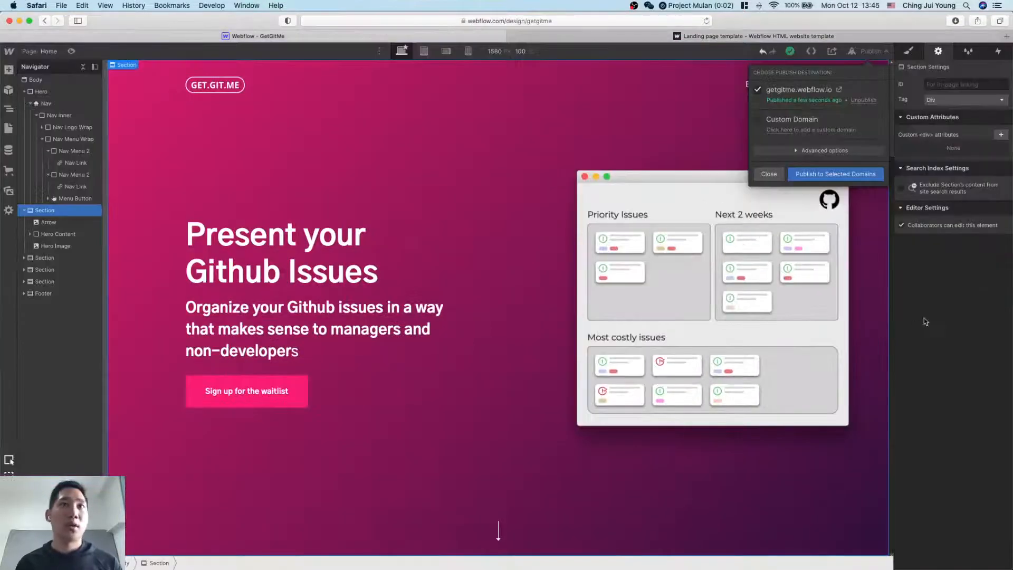
pyautogui.click(939, 309)
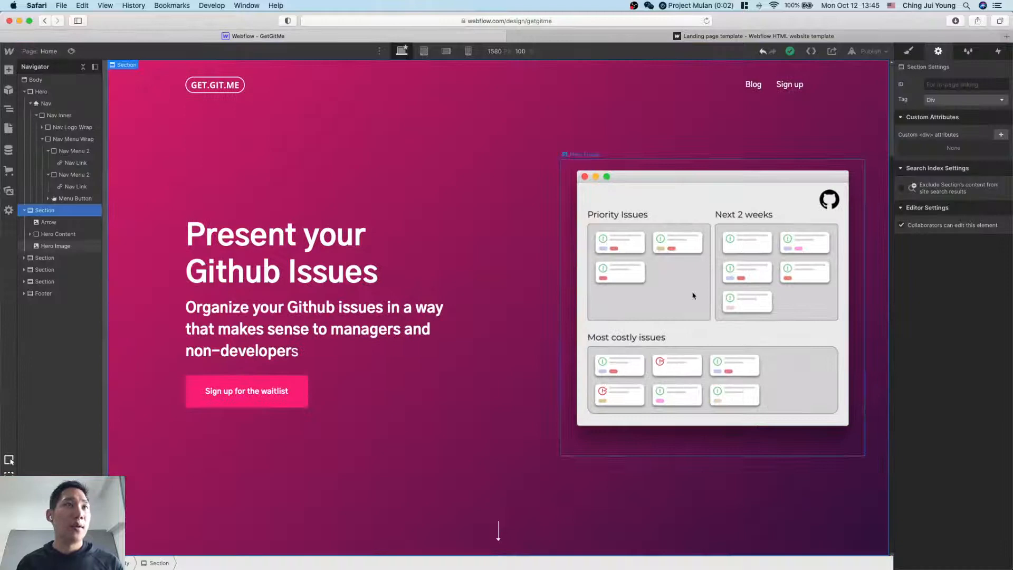
# Step: Try shifting the hero image horizontally by adjusting its right position offset
pyautogui.click(692, 294)
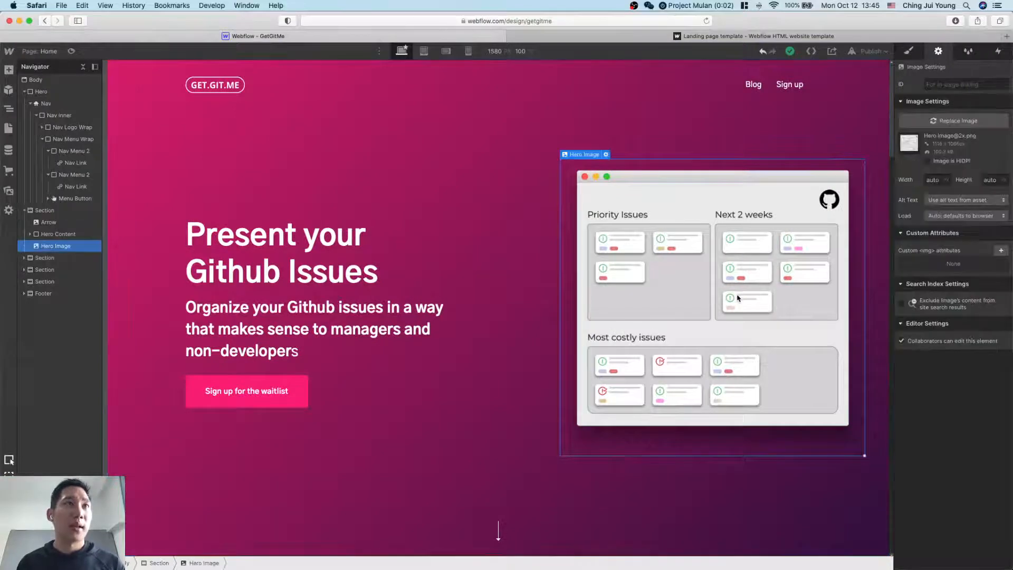
pyautogui.click(909, 51)
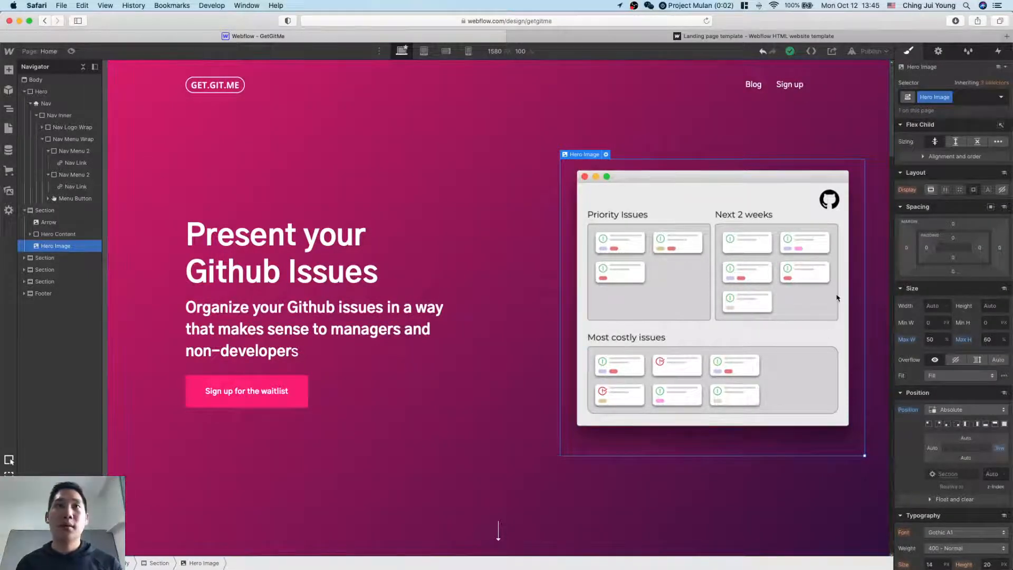
pyautogui.keyDown('shift'); pyautogui.click(1004, 452); pyautogui.keyUp('shift')
pyautogui.press('super+z')
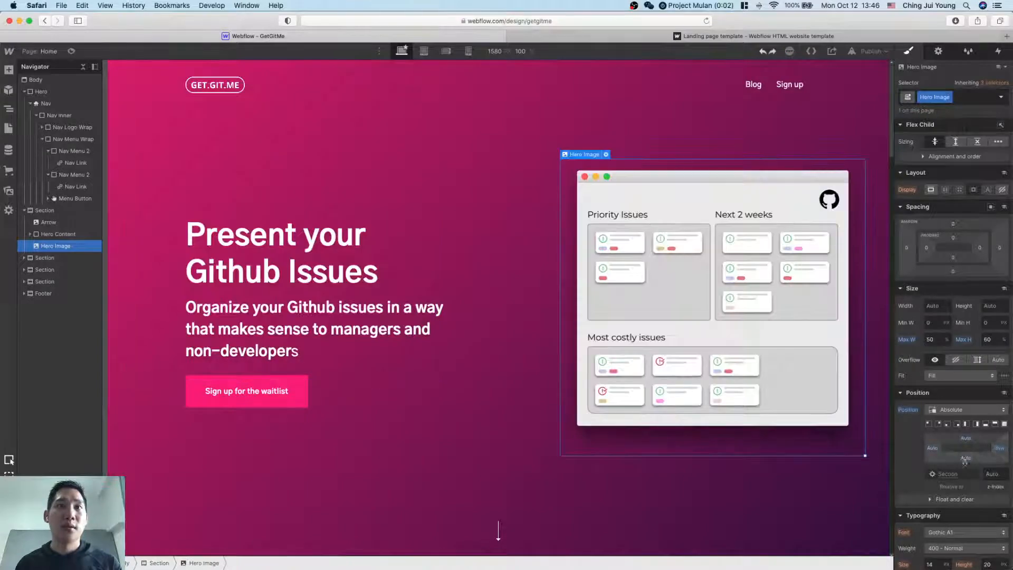
pyautogui.moveTo(999, 449); pyautogui.dragTo(997, 414)
pyautogui.scroll(-1, 1001, 431)
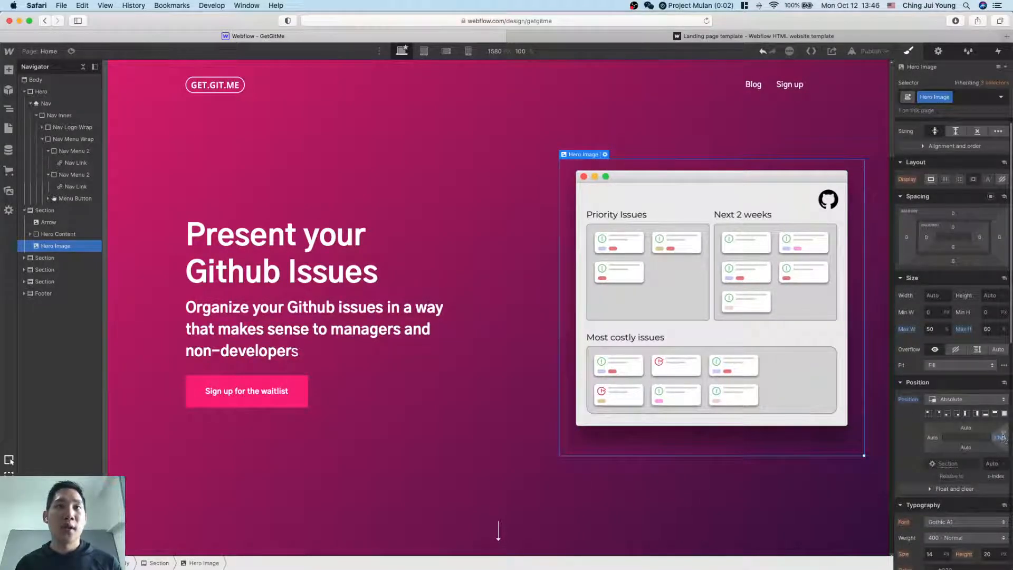
pyautogui.moveTo(999, 440); pyautogui.dragTo(993, 416)
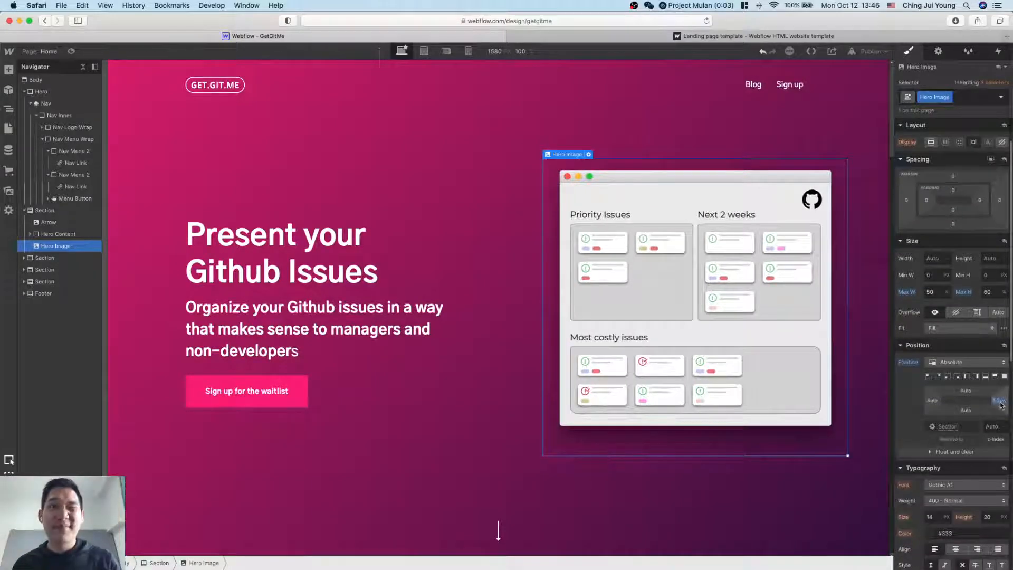
# Step: Reset the hero image's right offset to Auto and check the position settings of Hero Content and Arrow
pyautogui.keyDown('alt'); pyautogui.click(999, 402); pyautogui.keyUp('alt')
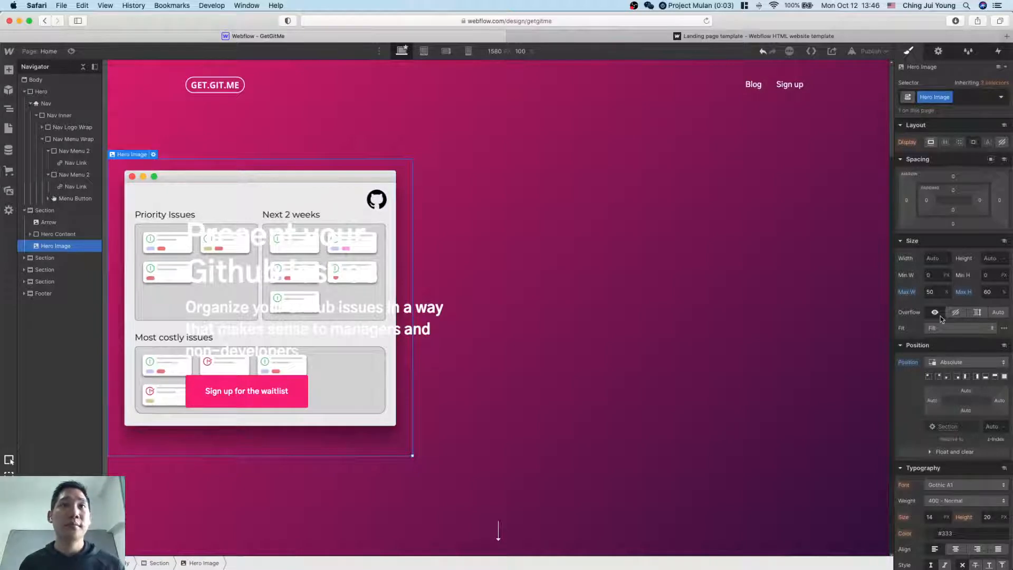
pyautogui.click(56, 234)
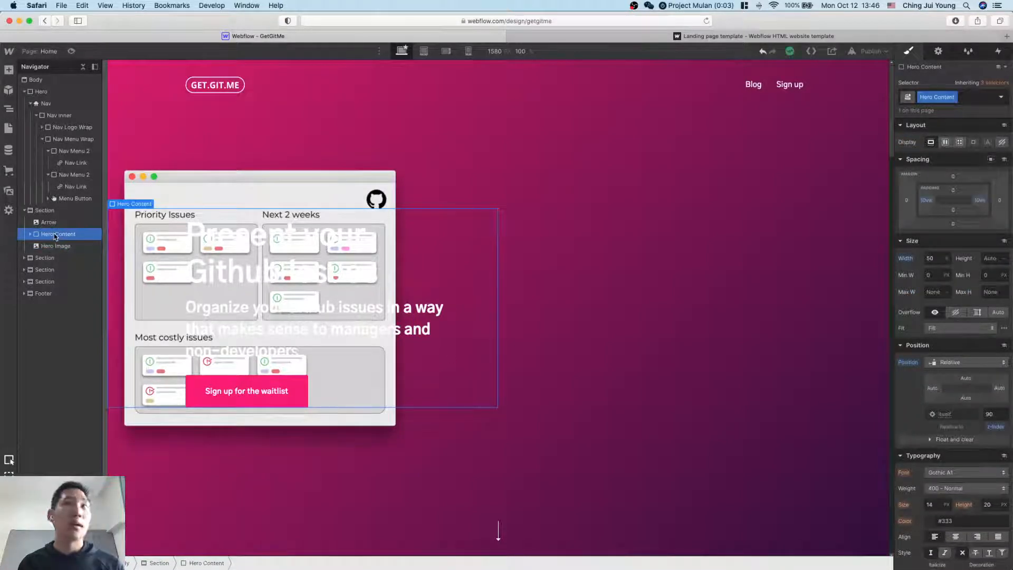
pyautogui.click(49, 222)
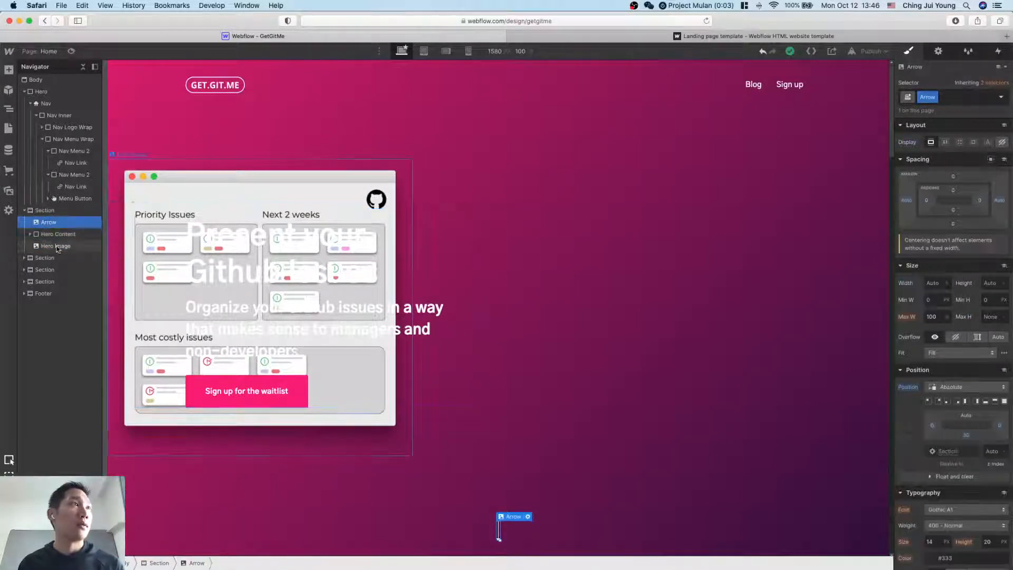
pyautogui.click(57, 246)
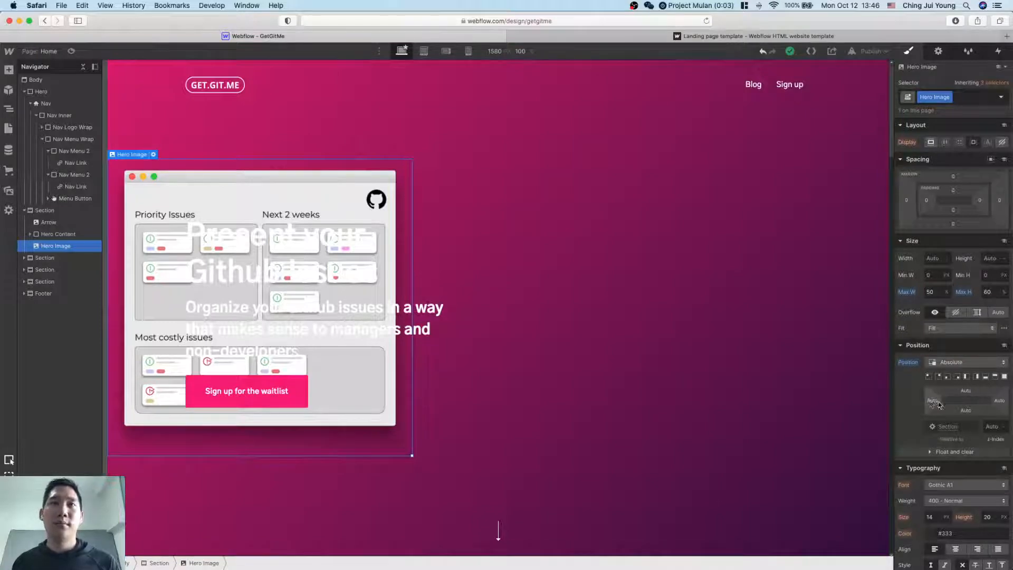
# Step: Set the hero image's left position offset to 75%
pyautogui.moveTo(933, 401); pyautogui.dragTo(828, 400)
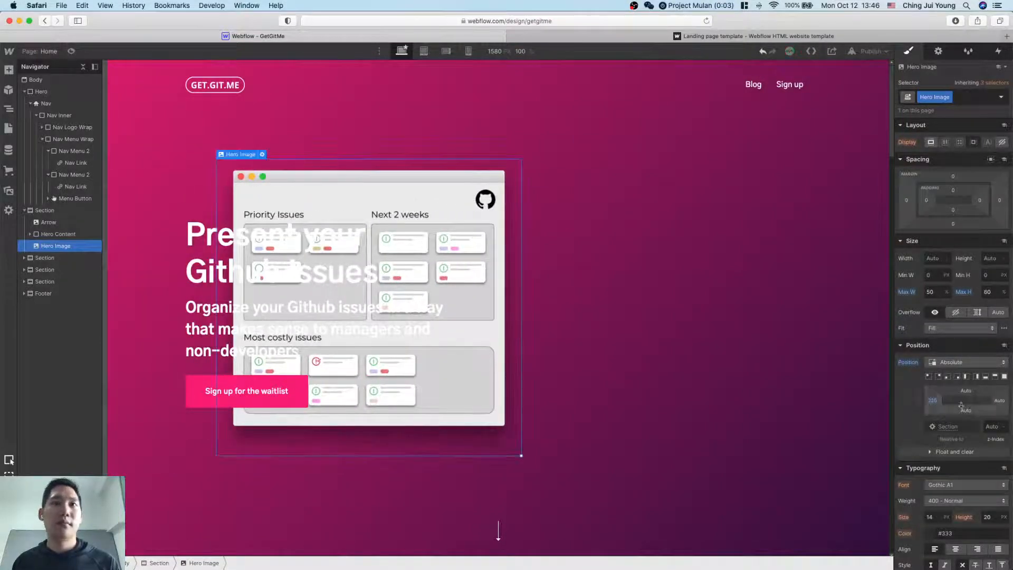
pyautogui.press('Tab')
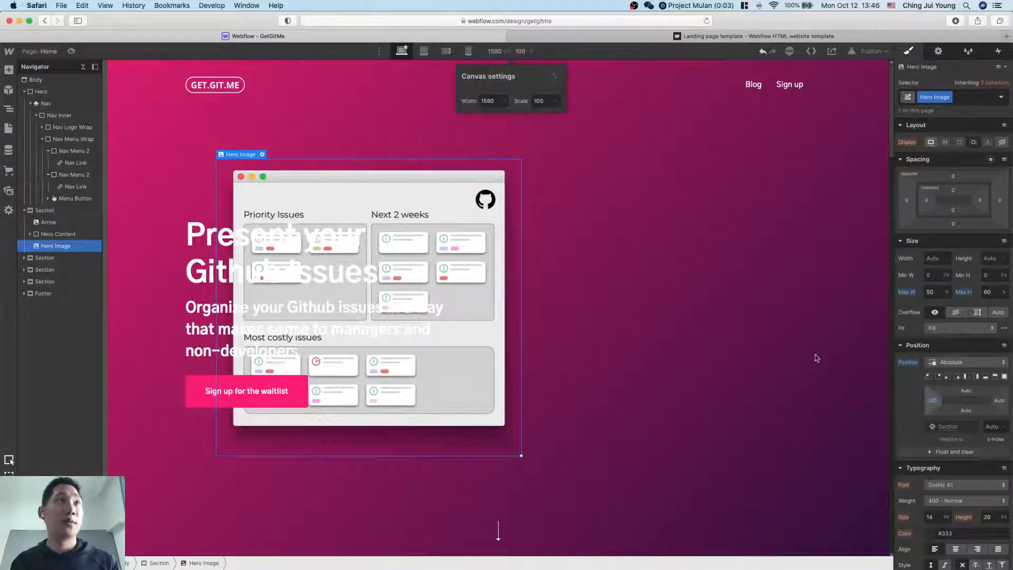
pyautogui.press('Escape')
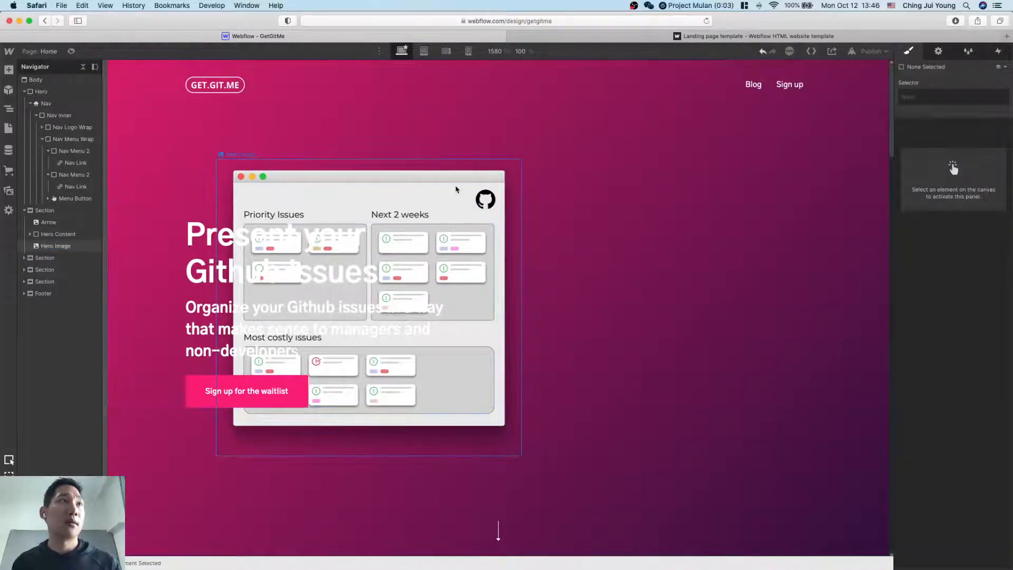
pyautogui.click(56, 245)
pyautogui.click(933, 449)
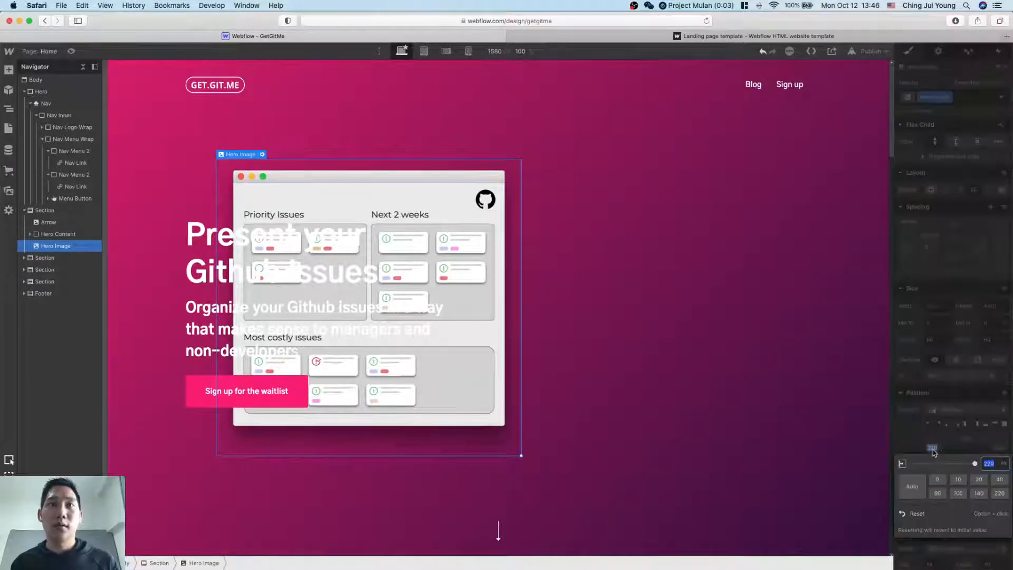
pyautogui.write('75%')
pyautogui.press('Return')
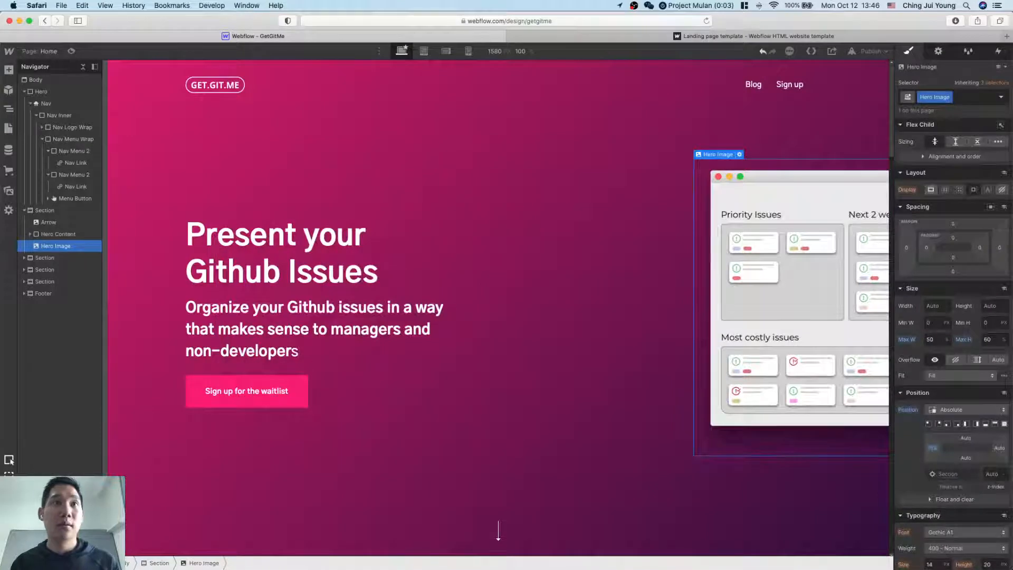
# Step: Set the hero image's left position offset to 60%
pyautogui.moveTo(933, 452); pyautogui.dragTo(933, 535)
pyautogui.click(932, 448)
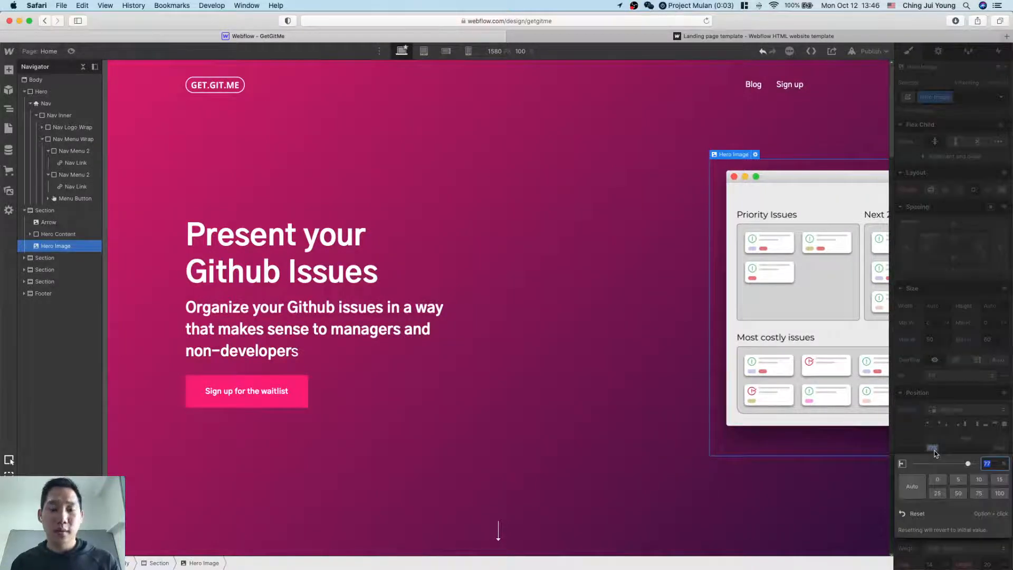
pyautogui.write('60^')
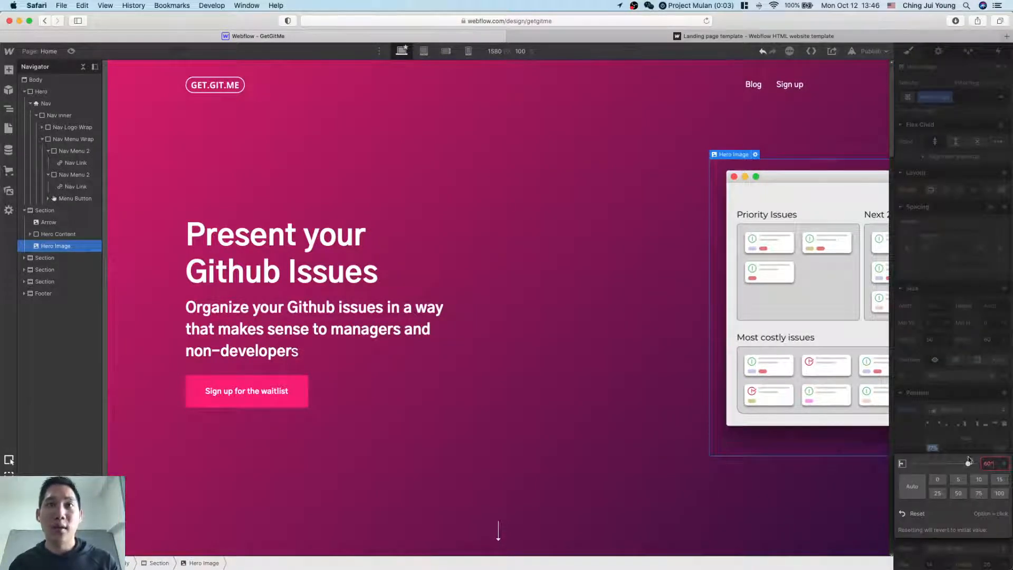
pyautogui.press('Return')
pyautogui.click(533, 343)
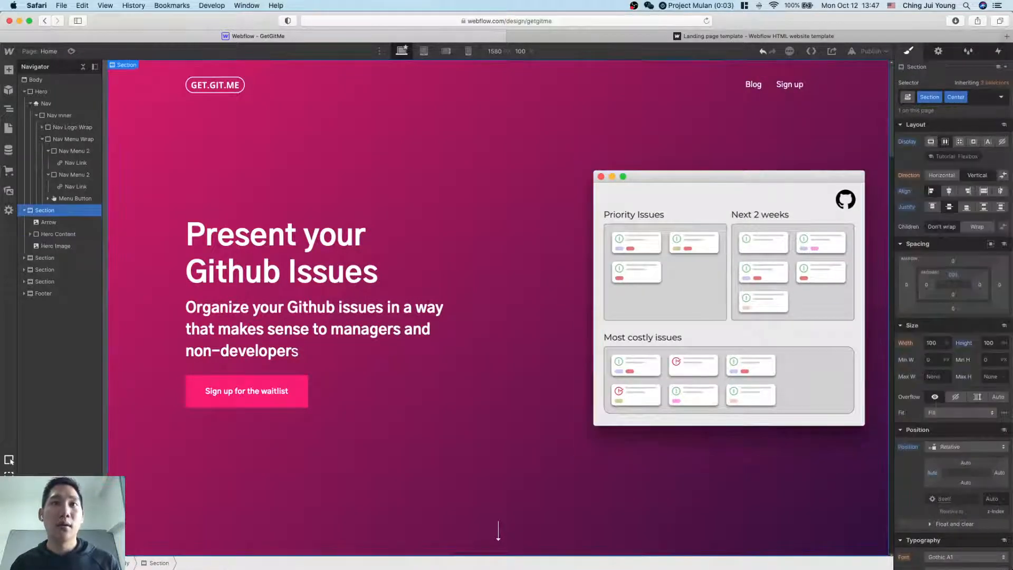
# Step: Fine-tune the hero image's left position offset to 56%
pyautogui.click(691, 296)
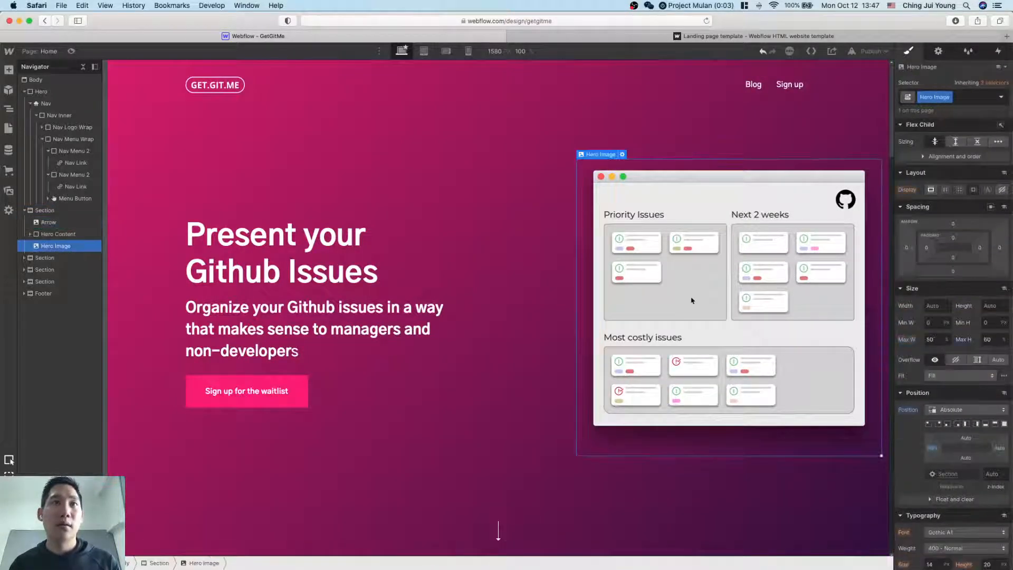
pyautogui.click(932, 450)
pyautogui.press('Down')
pyautogui.press('Down')
pyautogui.press('Down')
pyautogui.press('Down')
pyautogui.press('Down')
pyautogui.press('Down')
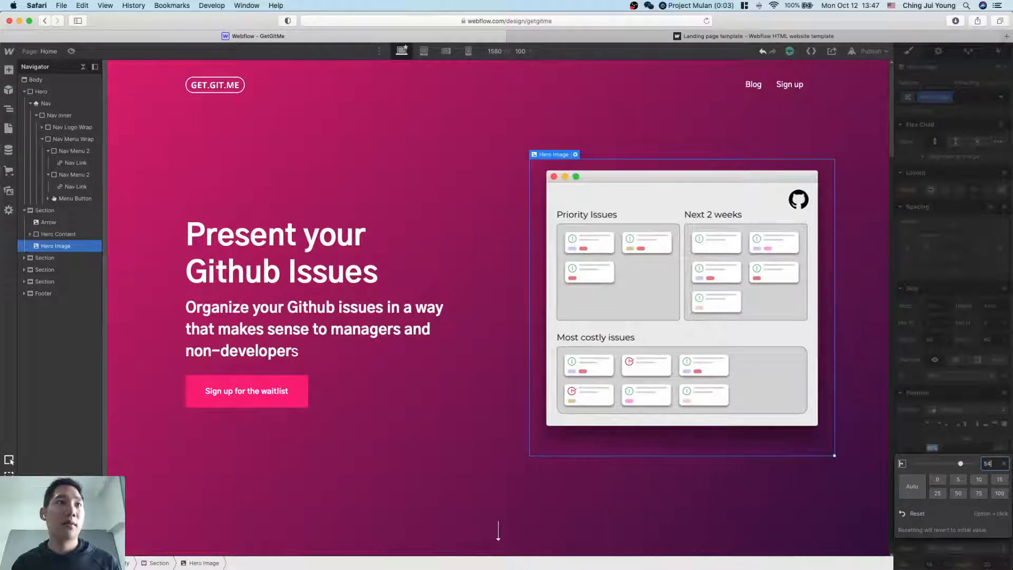
pyautogui.press('Up')
pyautogui.press('Up')
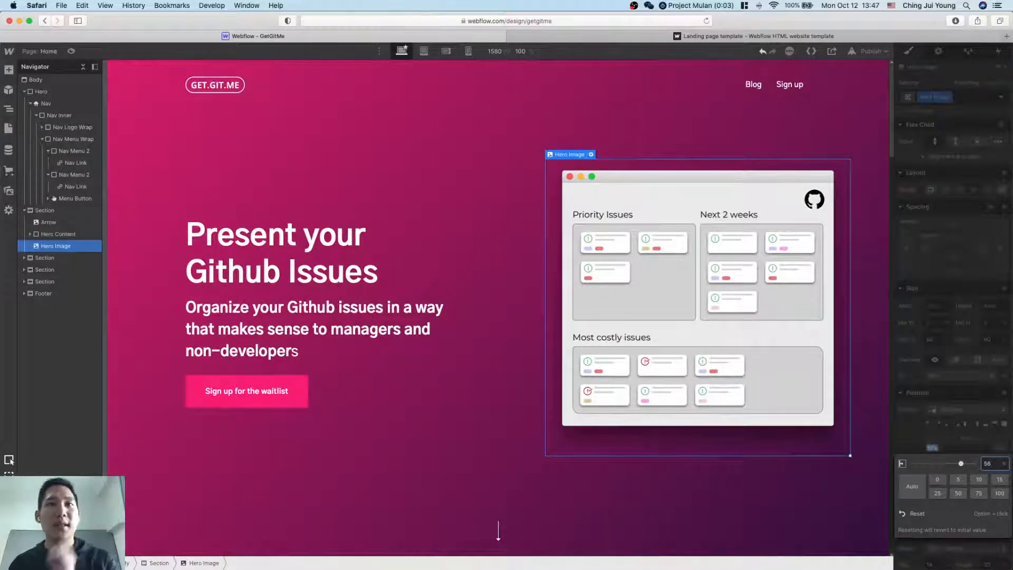
pyautogui.click(828, 531)
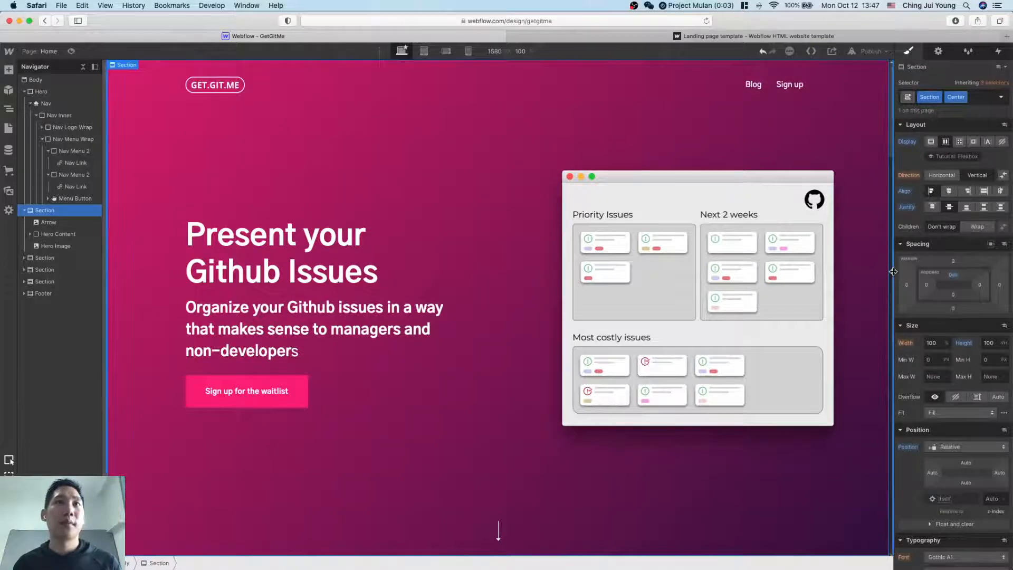
# Step: Undo the recent changes to the hero image's left position offset
pyautogui.moveTo(894, 271); pyautogui.dragTo(982, 311)
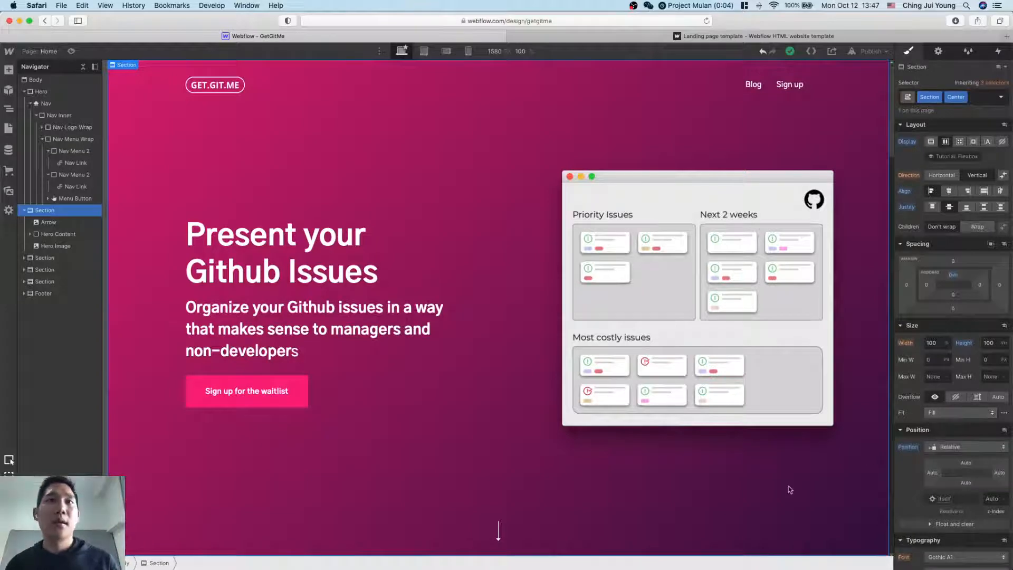
pyautogui.press('super+z')
pyautogui.press('super+z')
pyautogui.press('super+z')
pyautogui.press('super+z')
pyautogui.press('super+z')
pyautogui.press('super+z')
pyautogui.press('super+z')
pyautogui.press('super+z')
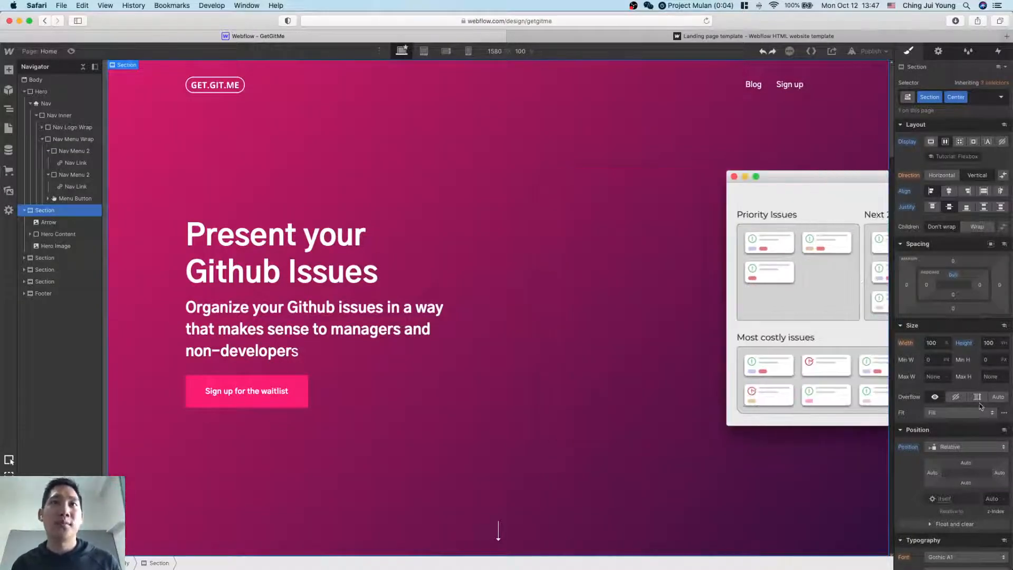
# Step: Reset the hero image's left offset to Auto and place the image with a right offset instead
pyautogui.click(995, 360)
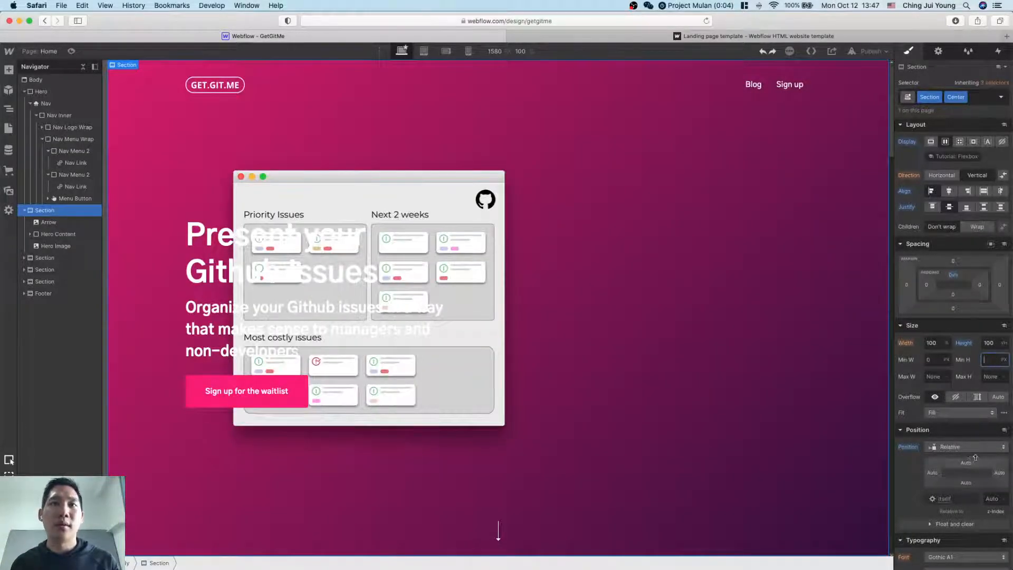
pyautogui.click(861, 434)
pyautogui.click(514, 323)
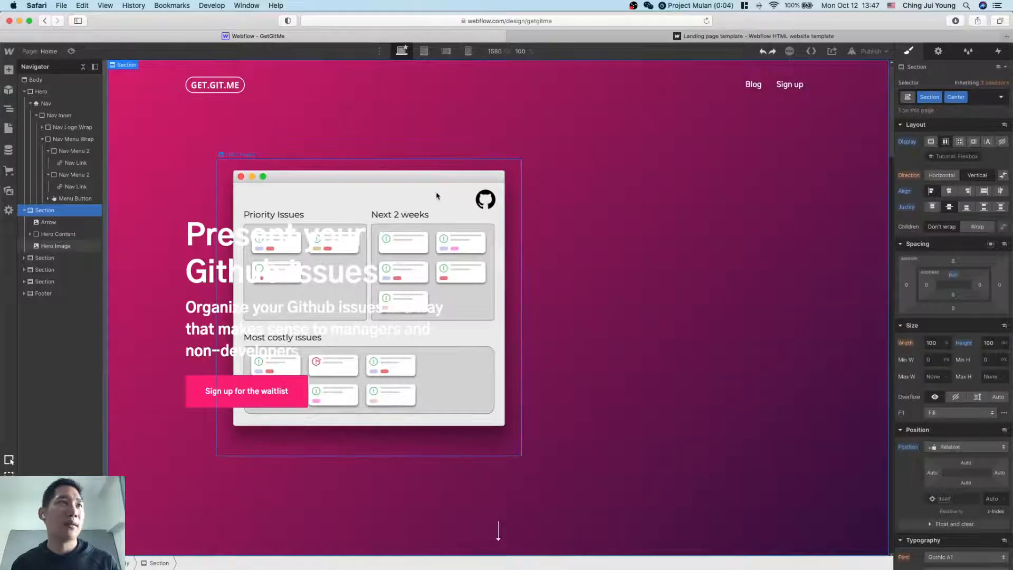
pyautogui.keyDown('alt'); pyautogui.click(932, 452); pyautogui.keyUp('alt')
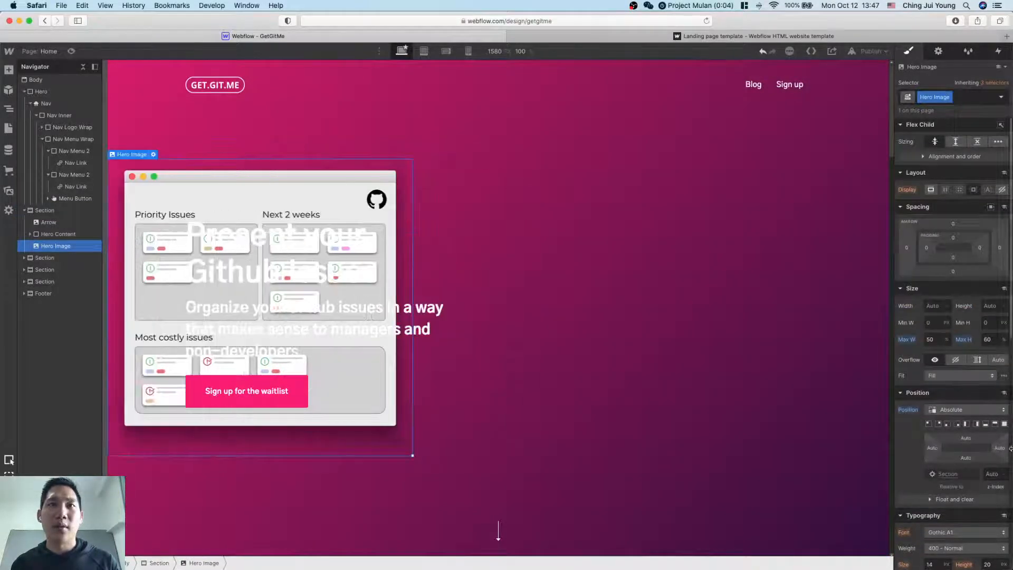
pyautogui.click(1001, 450)
pyautogui.press('Return')
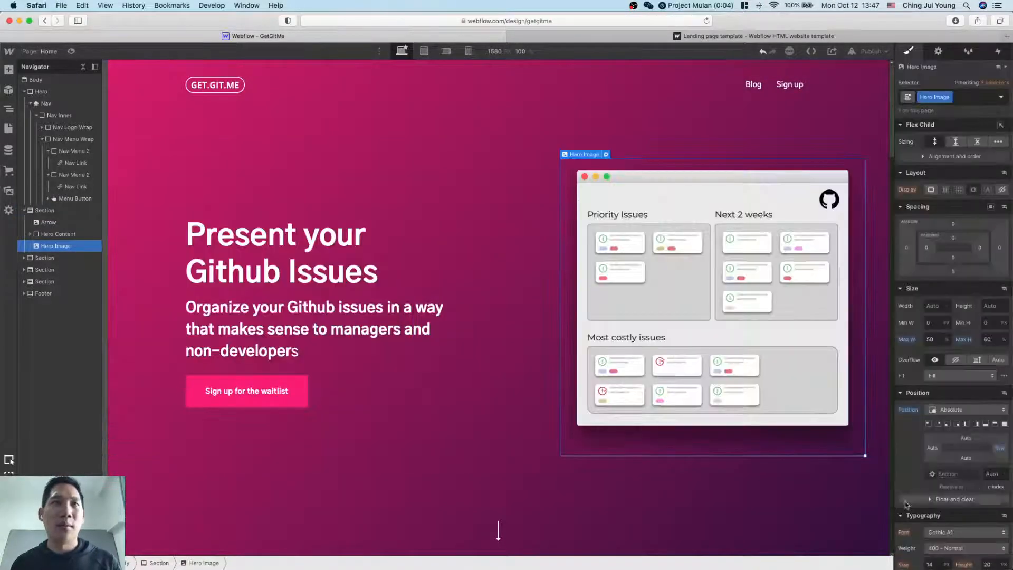
pyautogui.click(662, 491)
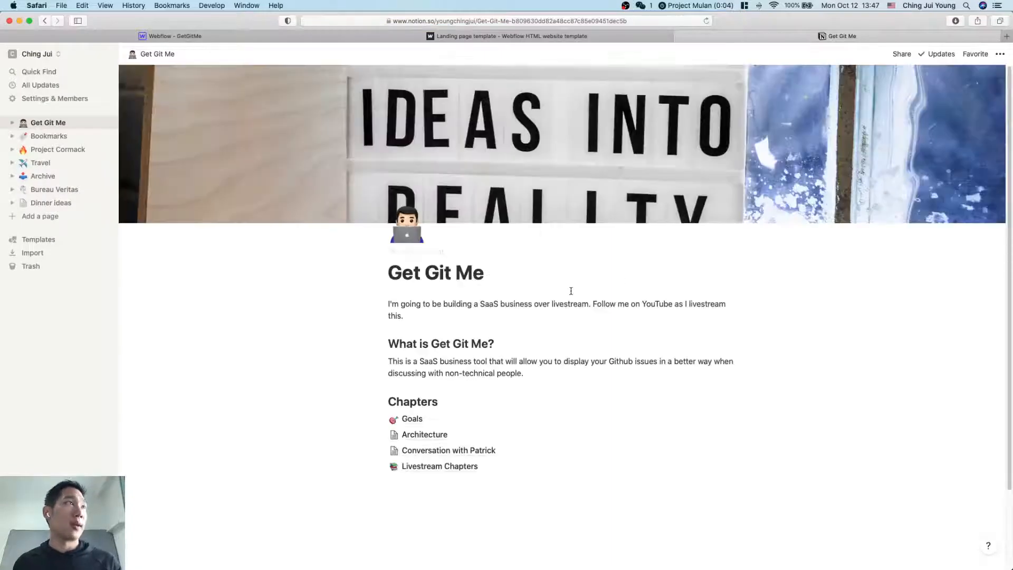
# Step: Look over the Get Git Me Notion page and the published landing page, and close both
pyautogui.scroll(-2, 530, 341)
pyautogui.scroll(2, 529, 342)
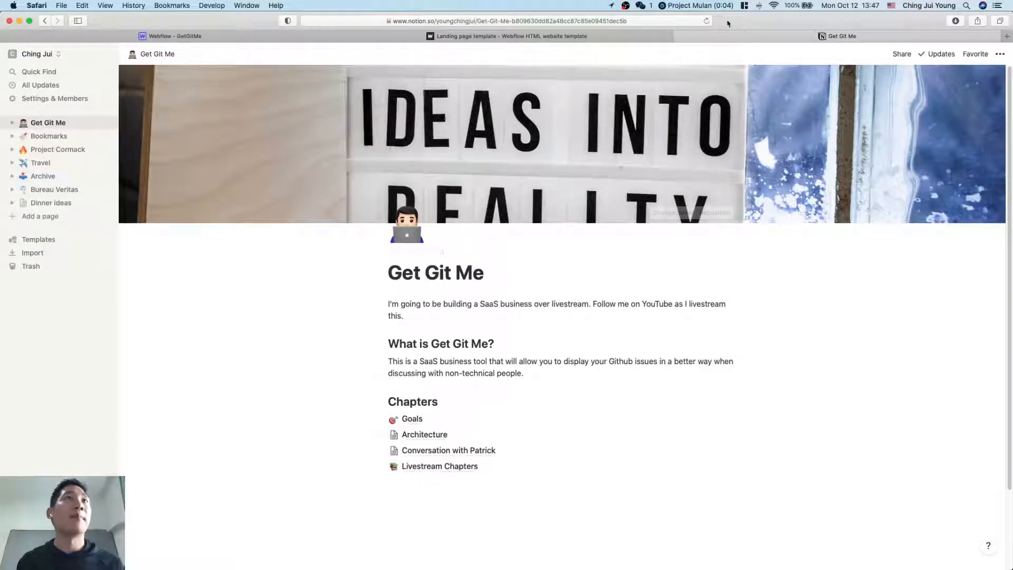
pyautogui.press('super+w')
pyautogui.scroll(-10, 606, 302)
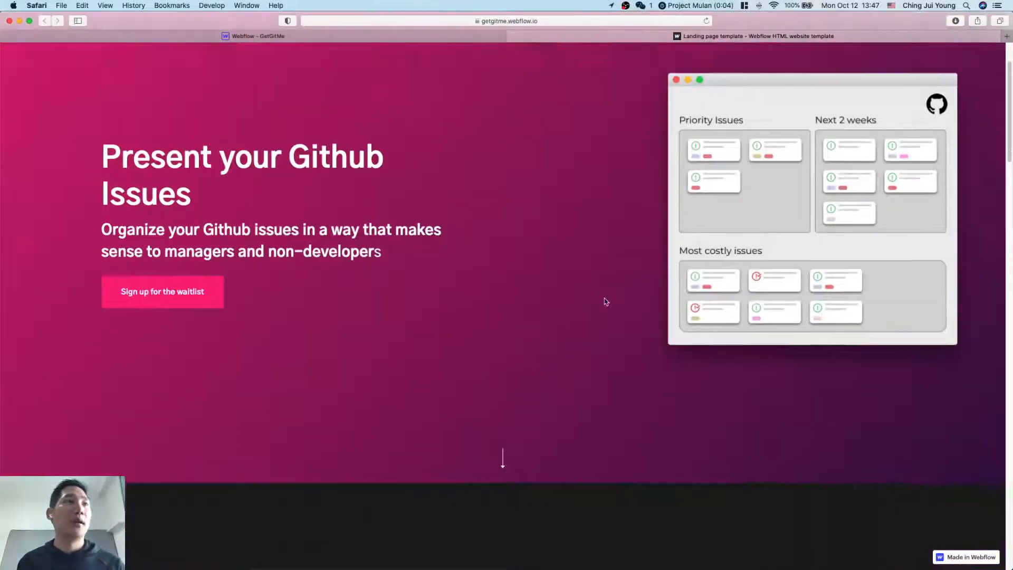
pyautogui.scroll(-3, 605, 300)
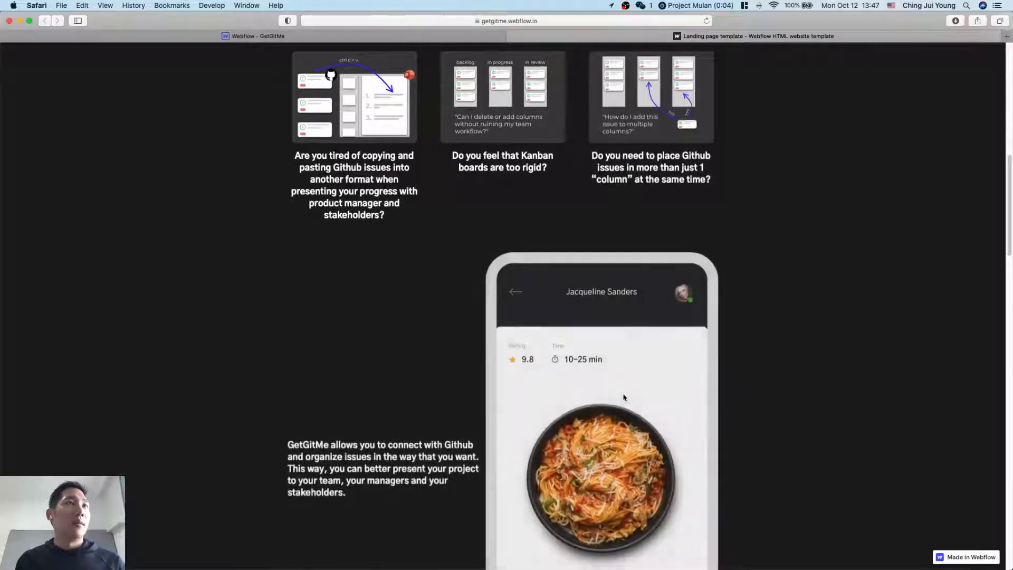
pyautogui.scroll(-2, 625, 397)
pyautogui.scroll(14, 624, 398)
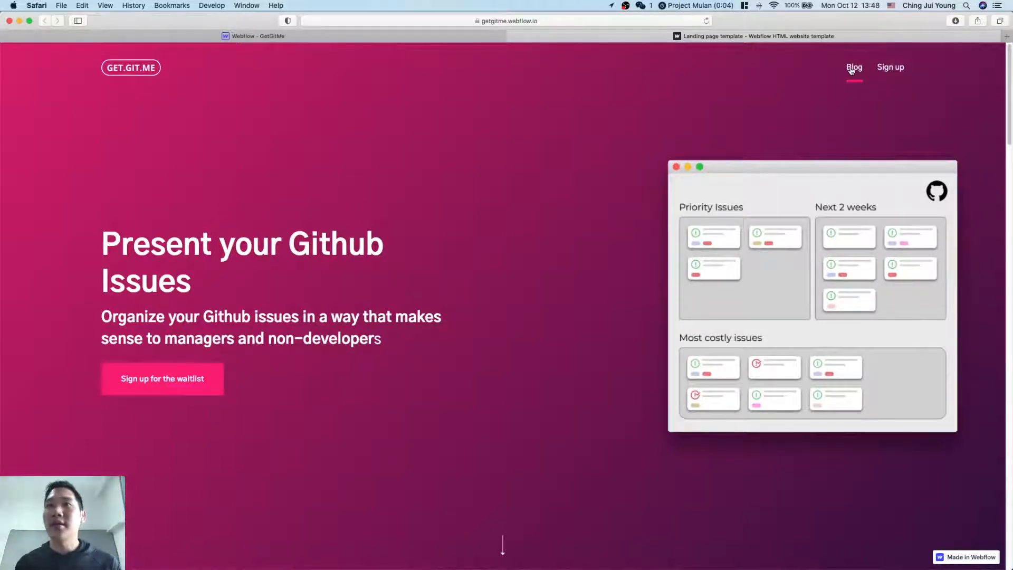
pyautogui.press('super+w')
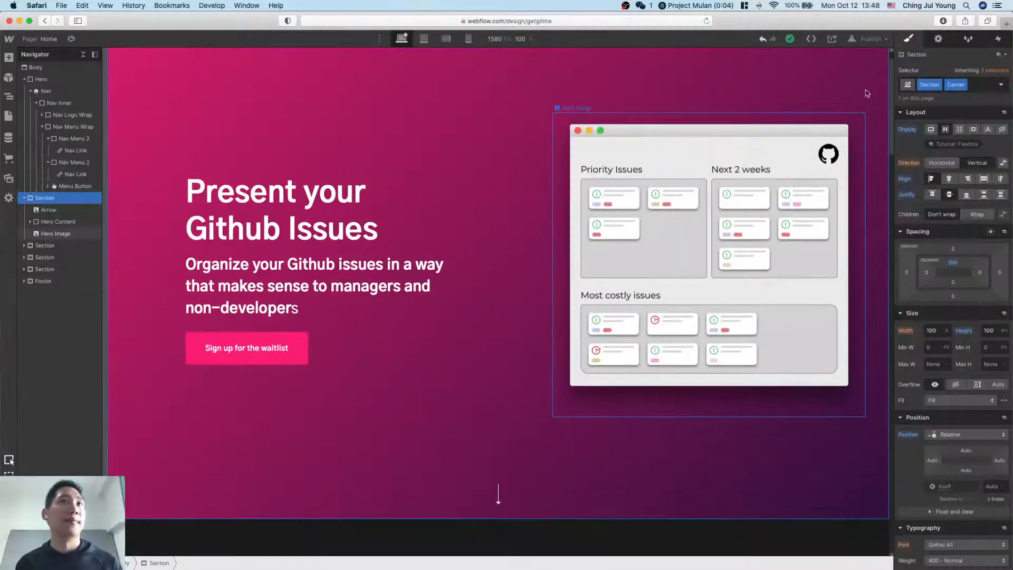
# Step: Search Google for "hover over notification webflow" in a separate browser tab
pyautogui.press('super+t')
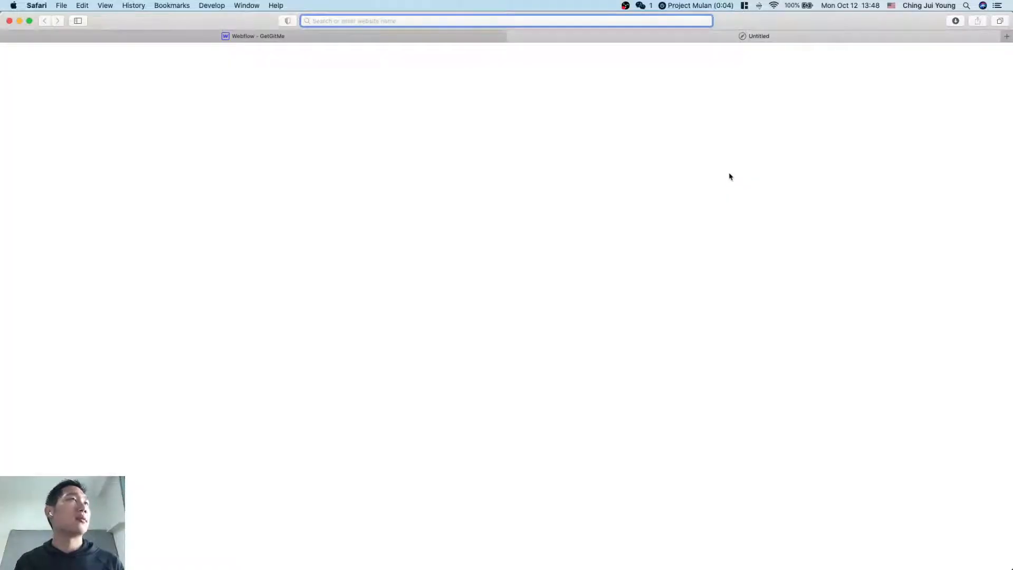
pyautogui.write('hove')
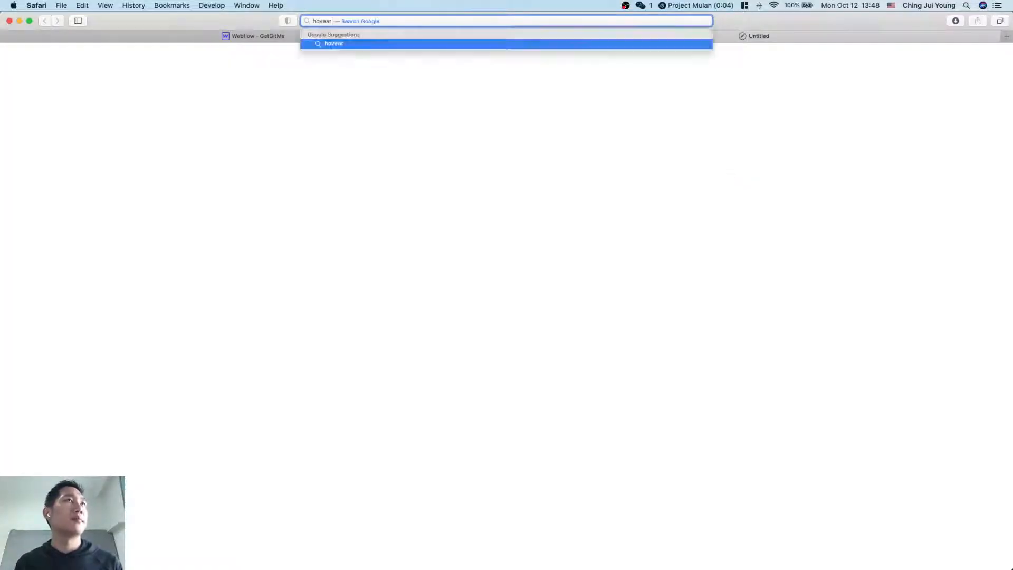
pyautogui.write('r over ')
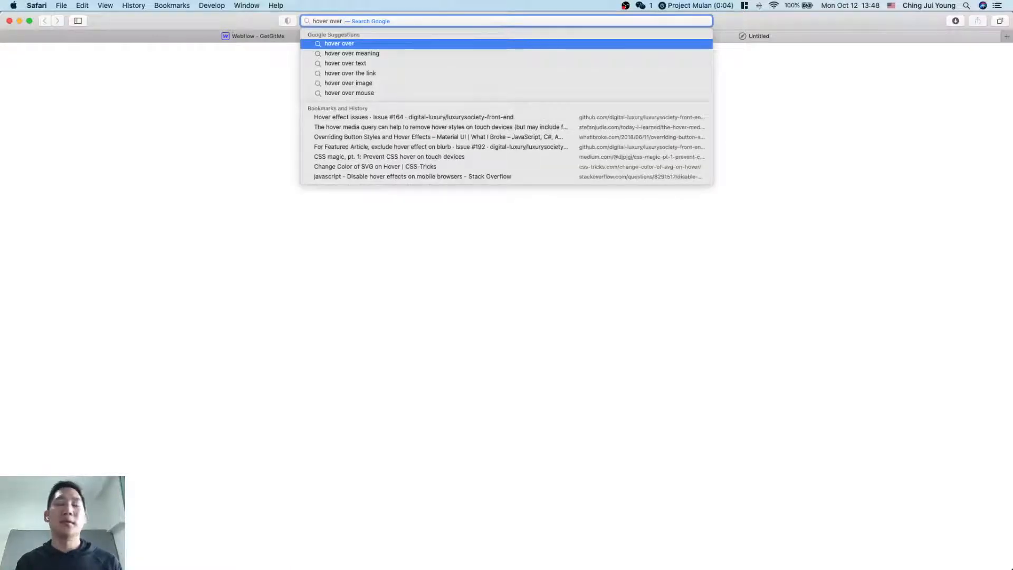
pyautogui.write('not')
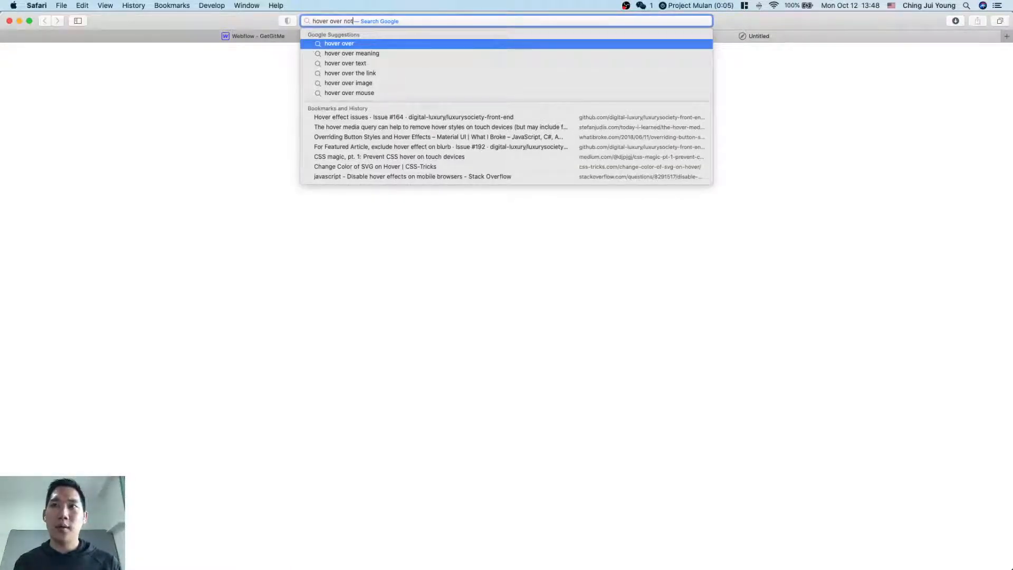
pyautogui.write('ification webflow')
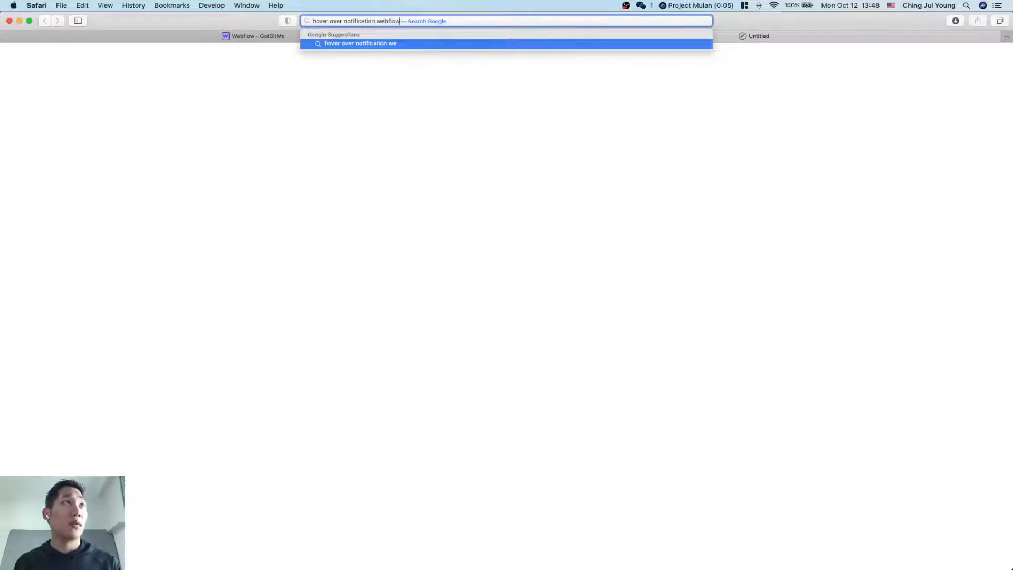
pyautogui.press('Return')
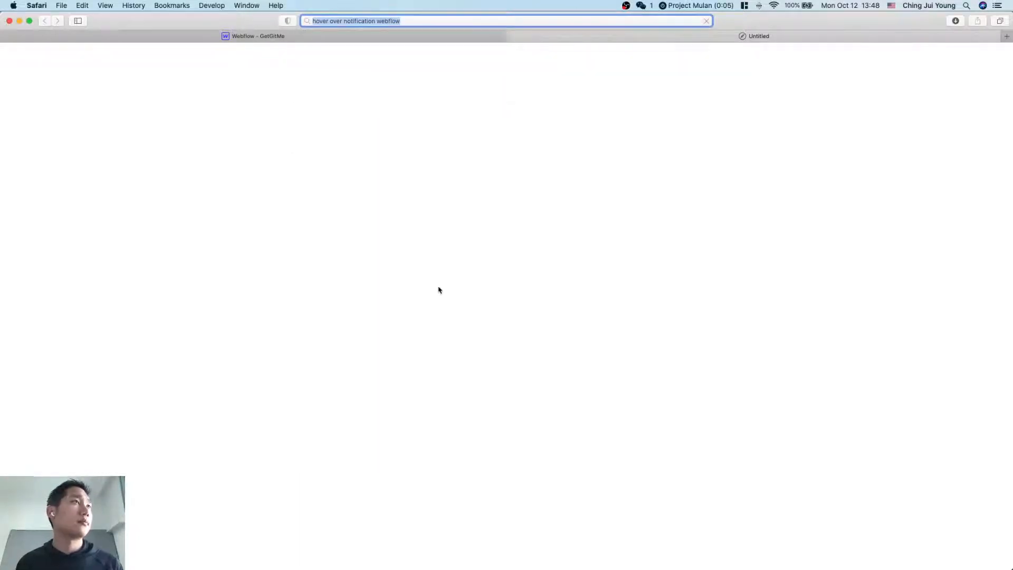
pyautogui.click(515, 288)
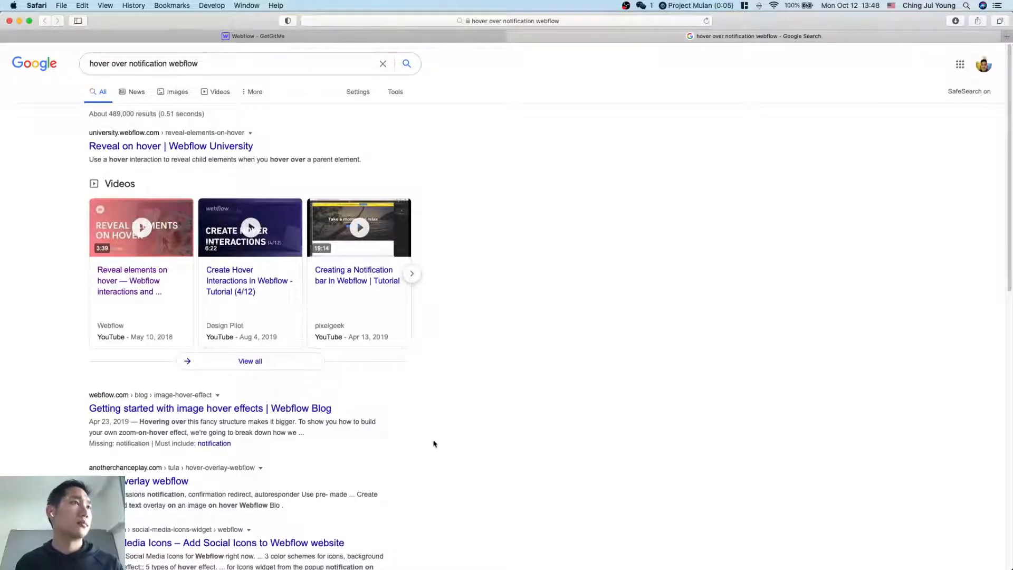
# Step: Open the Webflow University "Reveal on hover" result and read its instructions for building hover-in and hover-out animations
pyautogui.keyDown('super'); pyautogui.click(191, 147); pyautogui.keyUp('super')
pyautogui.scroll(-4, 340, 381)
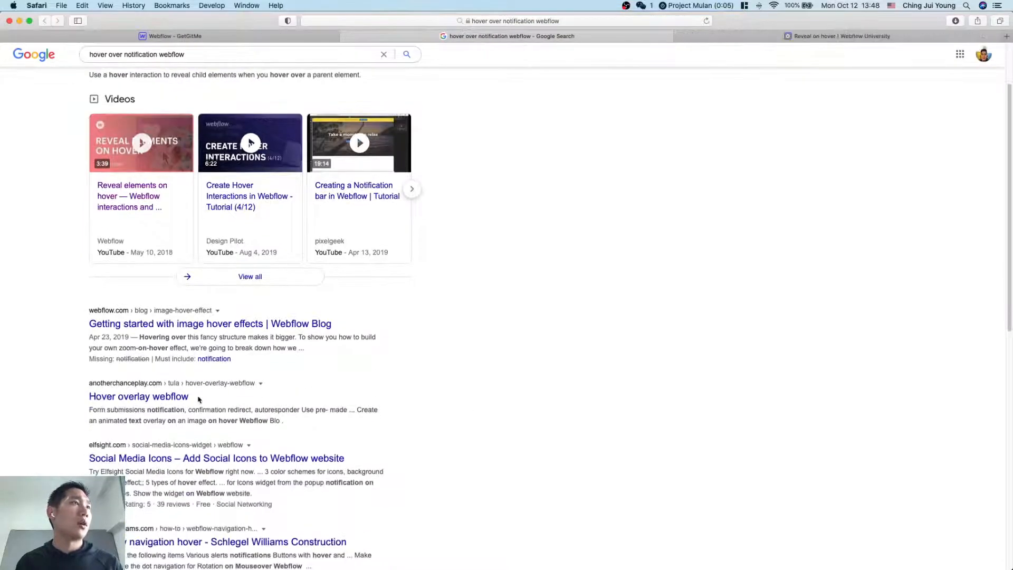
pyautogui.hotkey('ctrl', 'Tab')
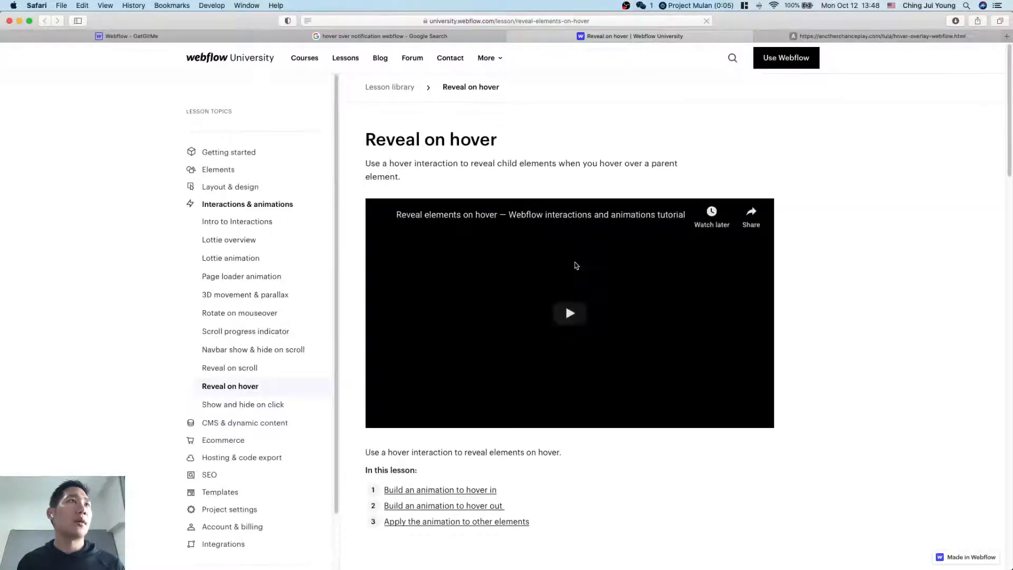
pyautogui.scroll(-5, 586, 253)
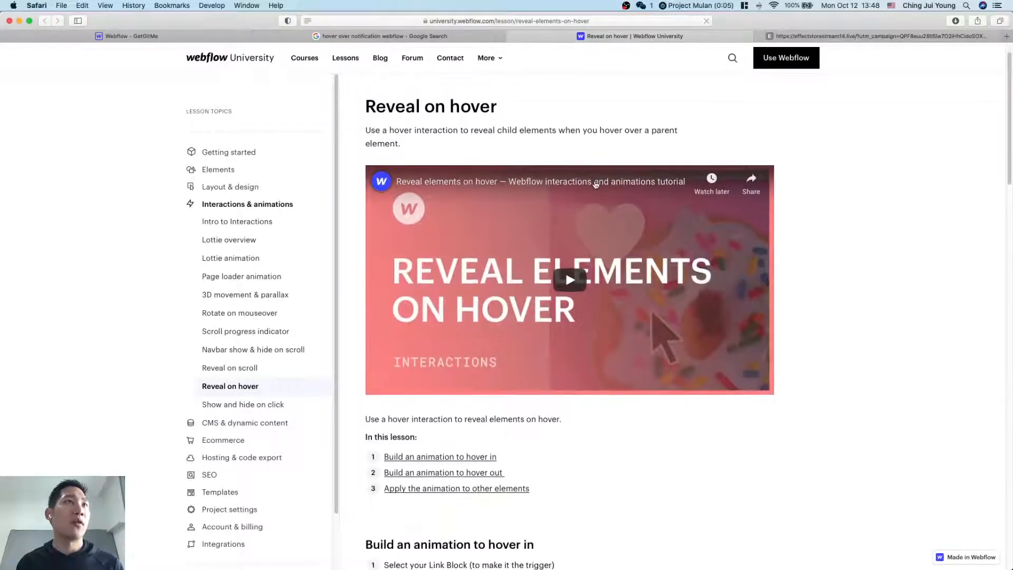
pyautogui.scroll(-20, 606, 361)
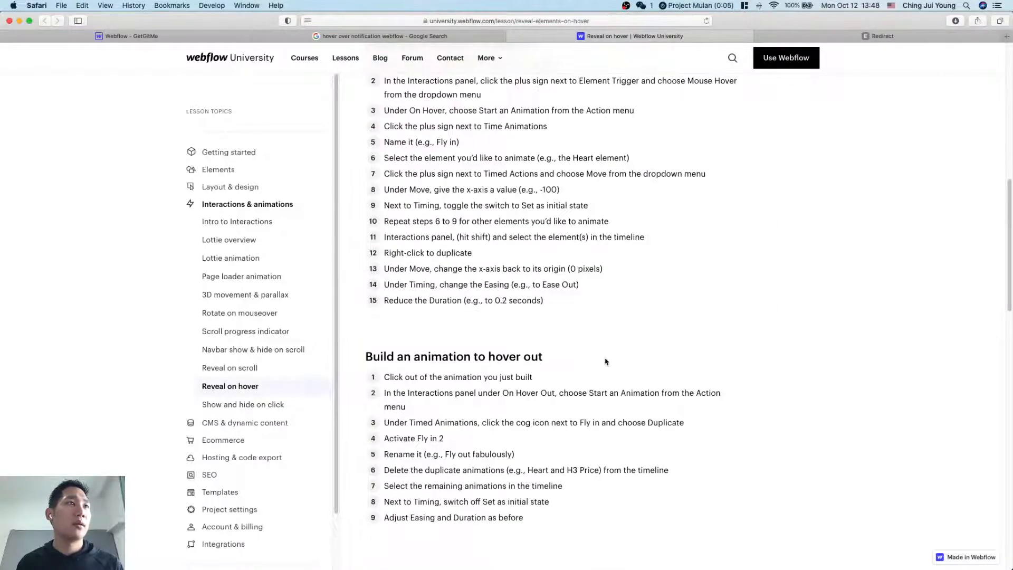
pyautogui.scroll(15, 605, 361)
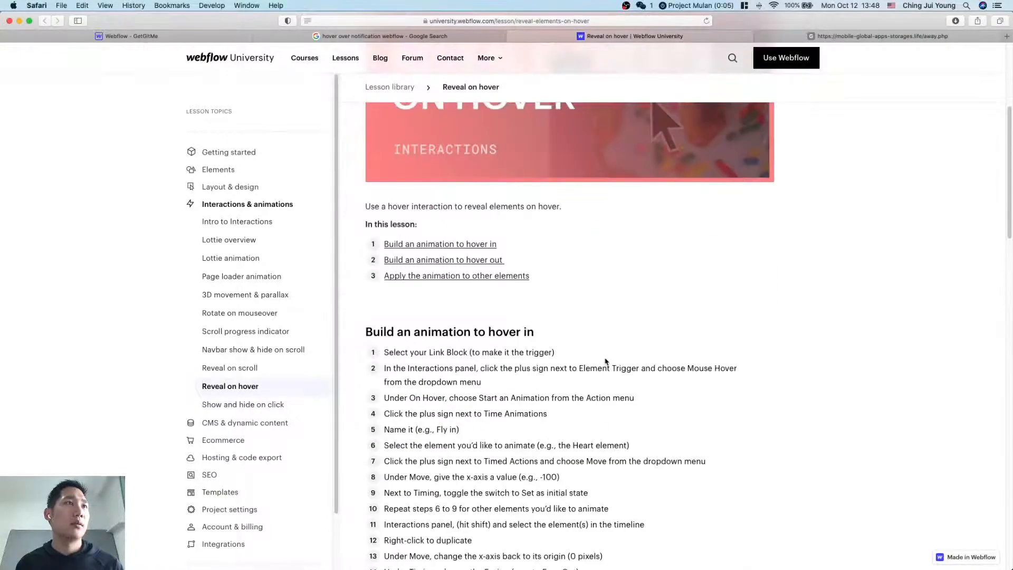
pyautogui.scroll(-4, 640, 437)
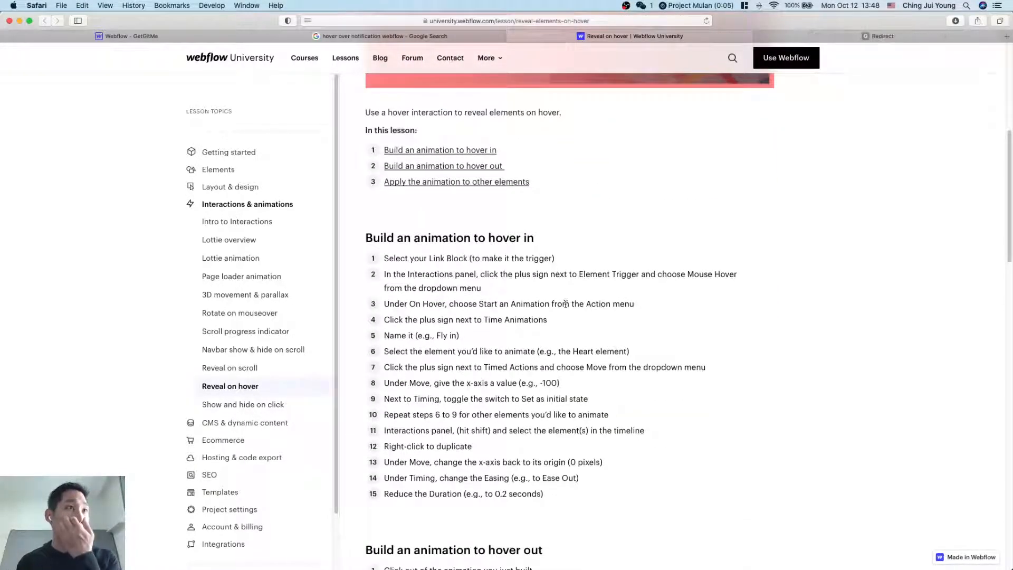
pyautogui.scroll(-1, 564, 303)
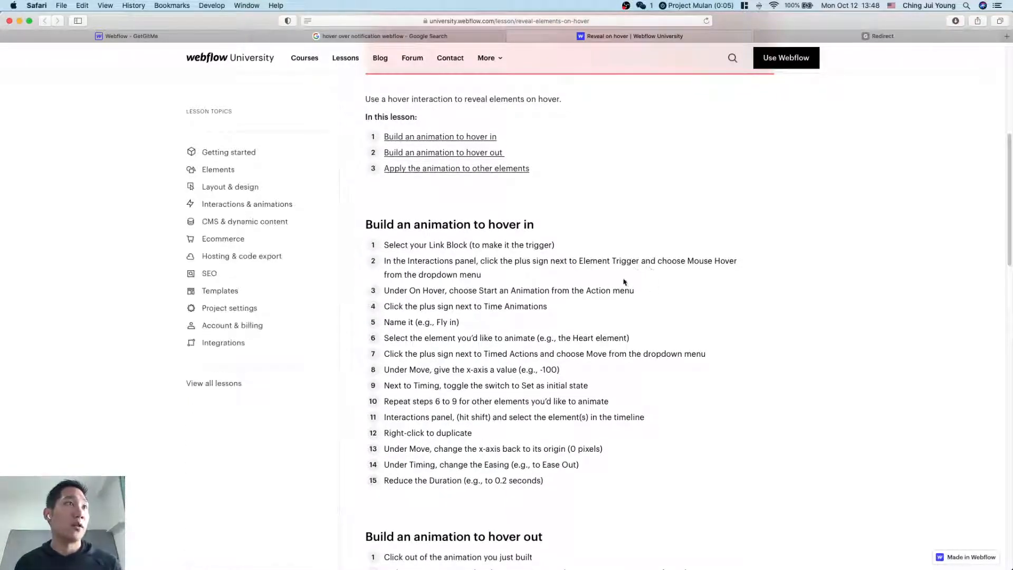
pyautogui.rightClick(612, 268)
pyautogui.click(569, 283)
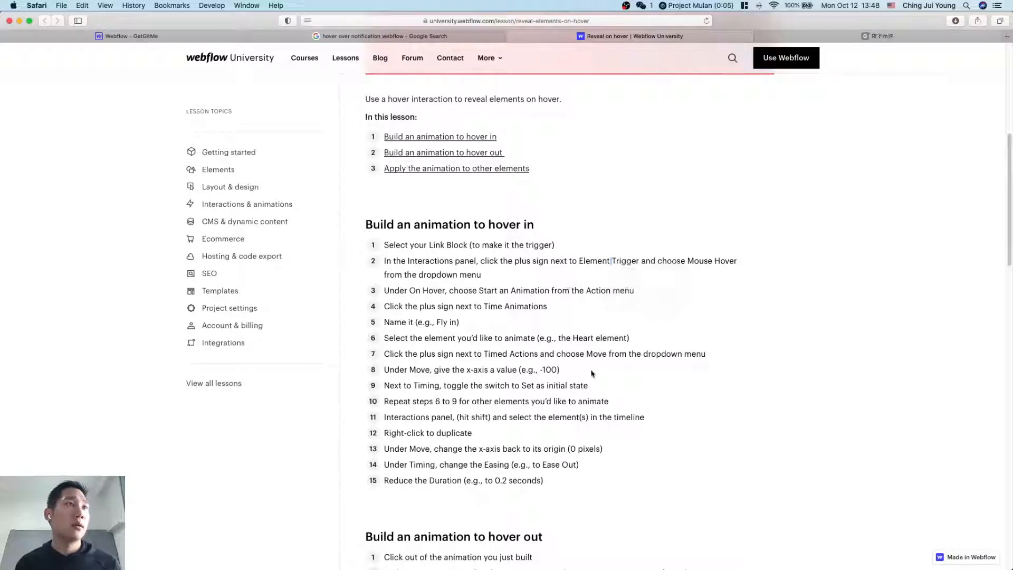
# Step: Return to the GetGitMe project in Webflow and check the Blog link in the landing page navigation
pyautogui.hotkey('ctrl', 'shift', 'Tab')
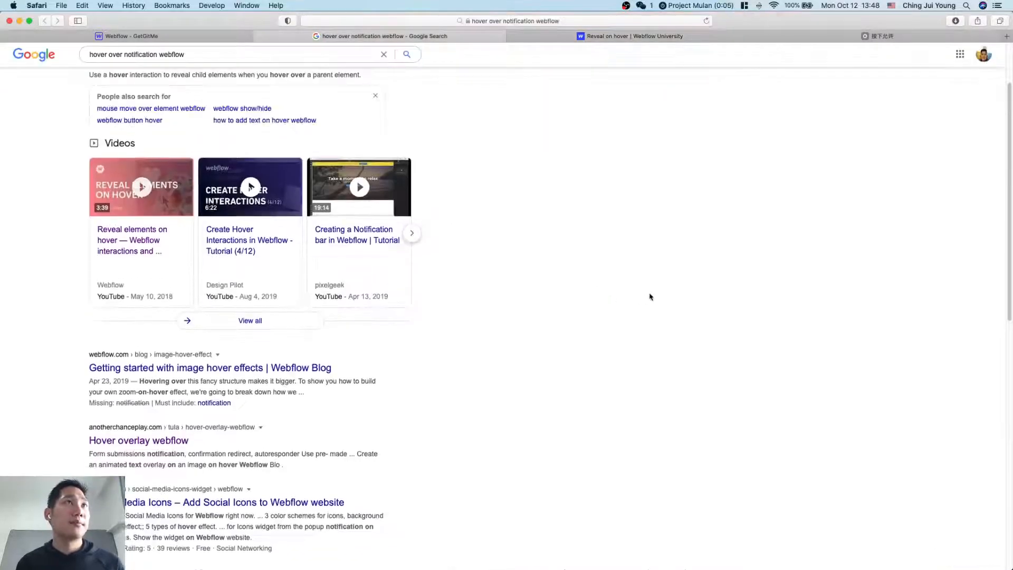
pyautogui.hotkey('ctrl', 'shift', 'Tab')
pyautogui.scroll(2, 518, 198)
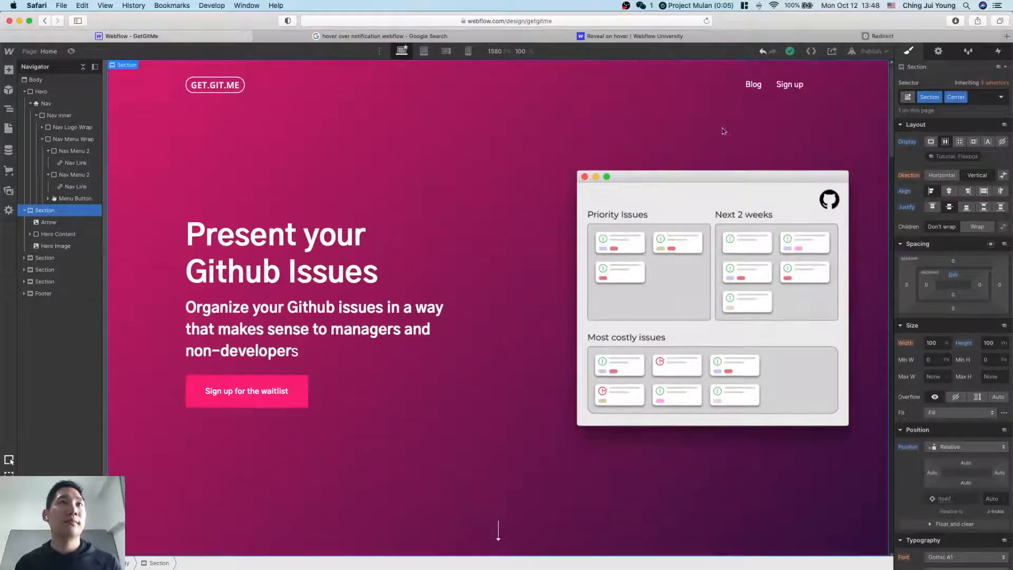
pyautogui.click(753, 87)
pyautogui.click(733, 133)
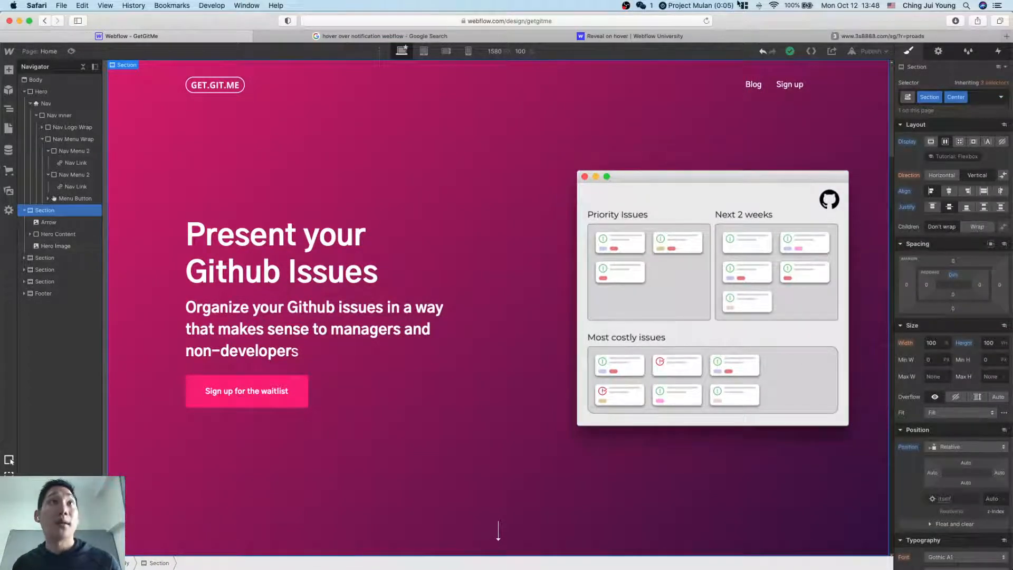
# Step: Open github.com in a new browser window, go to the Get-Git-Me repository's issues and start a new issue
pyautogui.press('super+n')
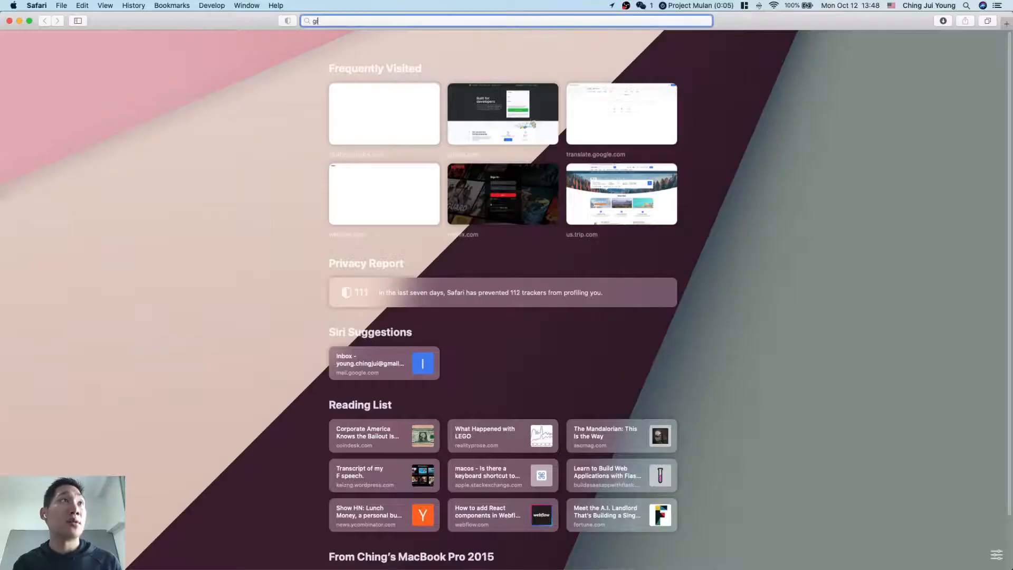
pyautogui.write('github.com')
pyautogui.press('Return')
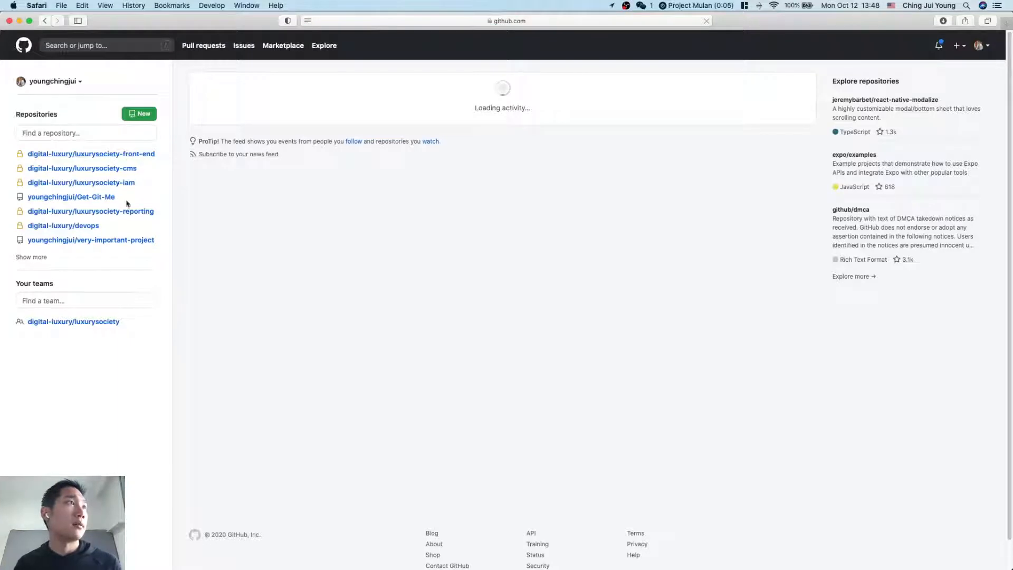
pyautogui.click(101, 199)
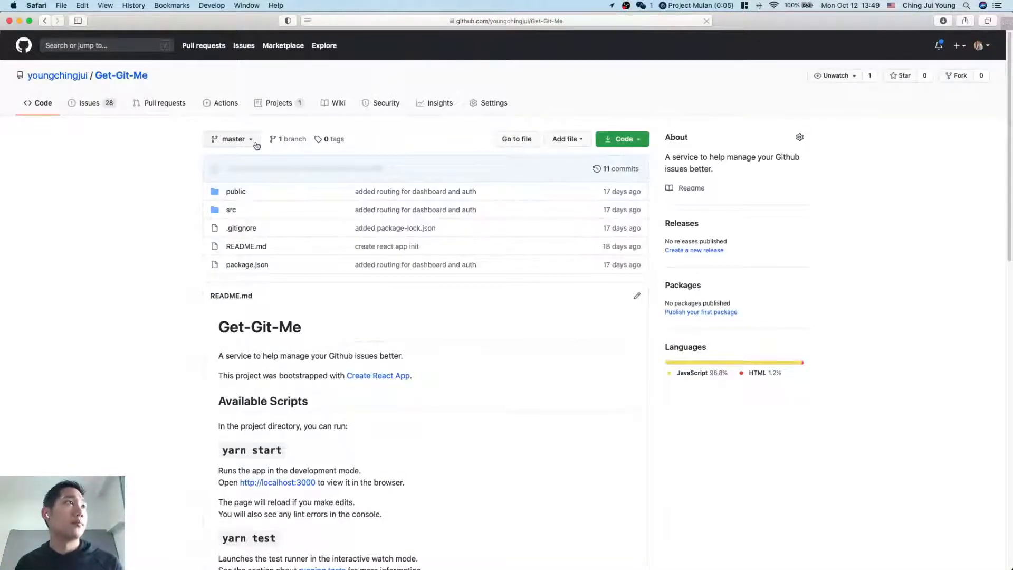
pyautogui.click(95, 103)
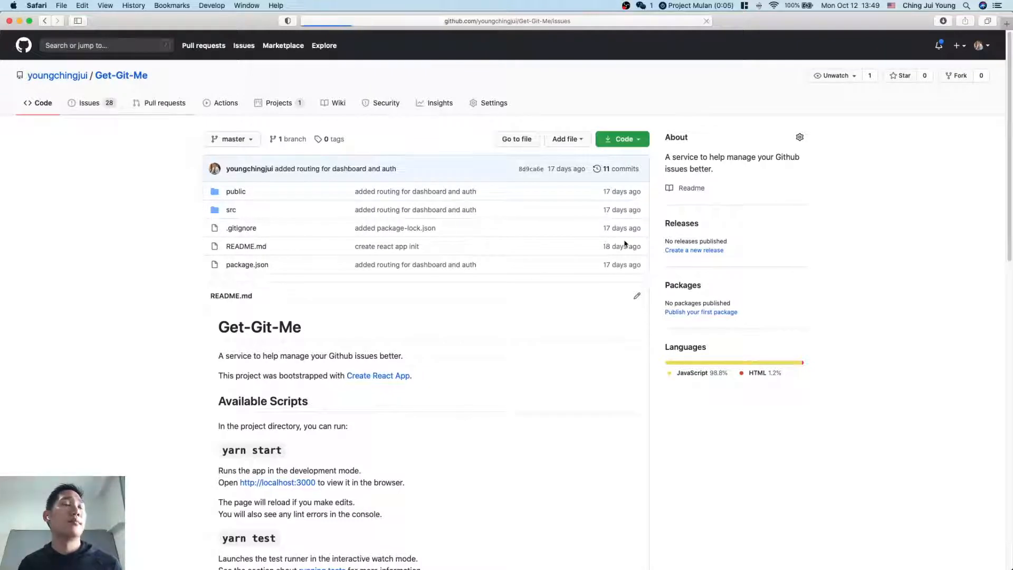
pyautogui.click(773, 205)
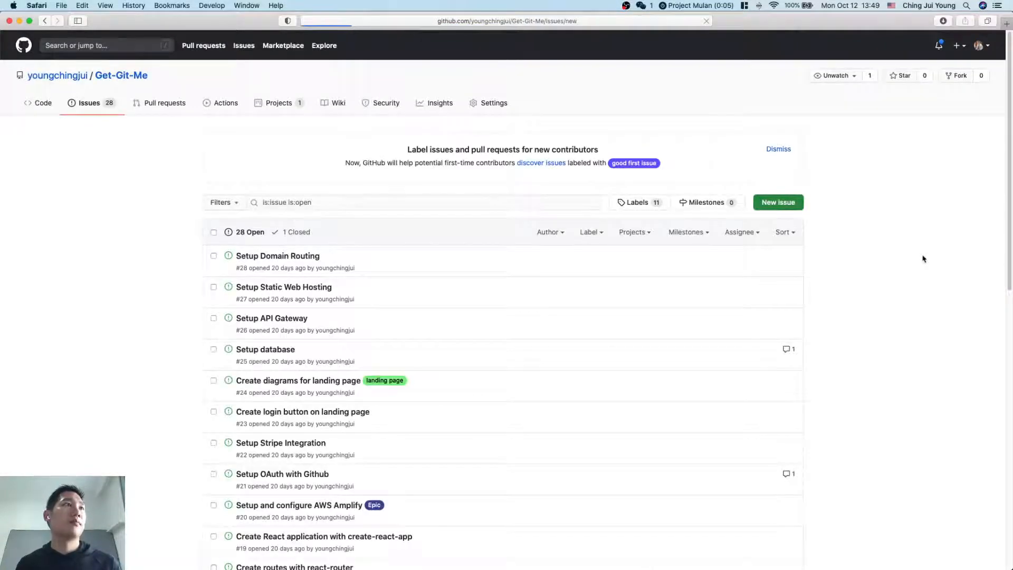
# Step: Title the new issue: Add hover over "Blog" link
pyautogui.write('Add')
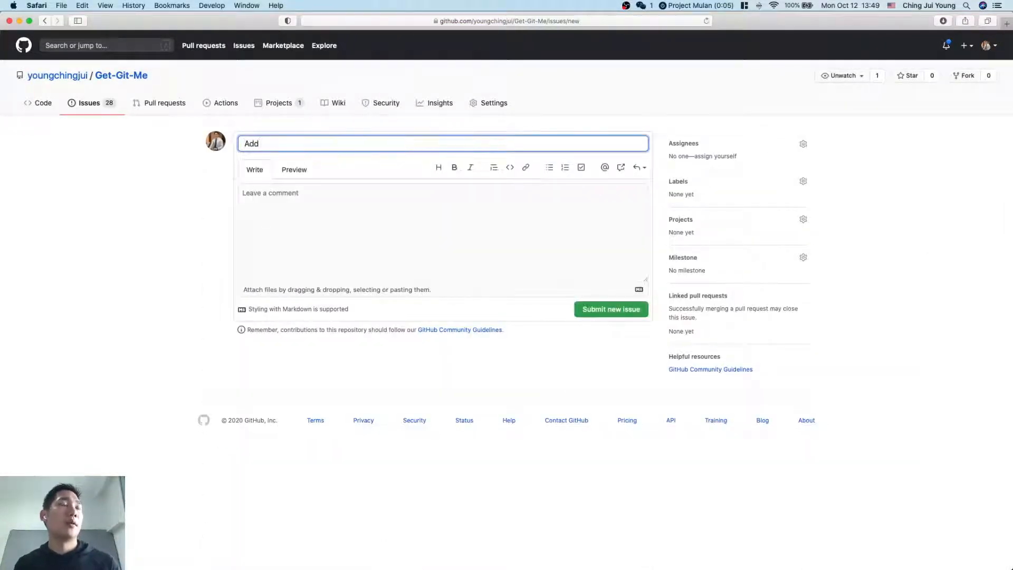
pyautogui.write(' hover over "Blo')
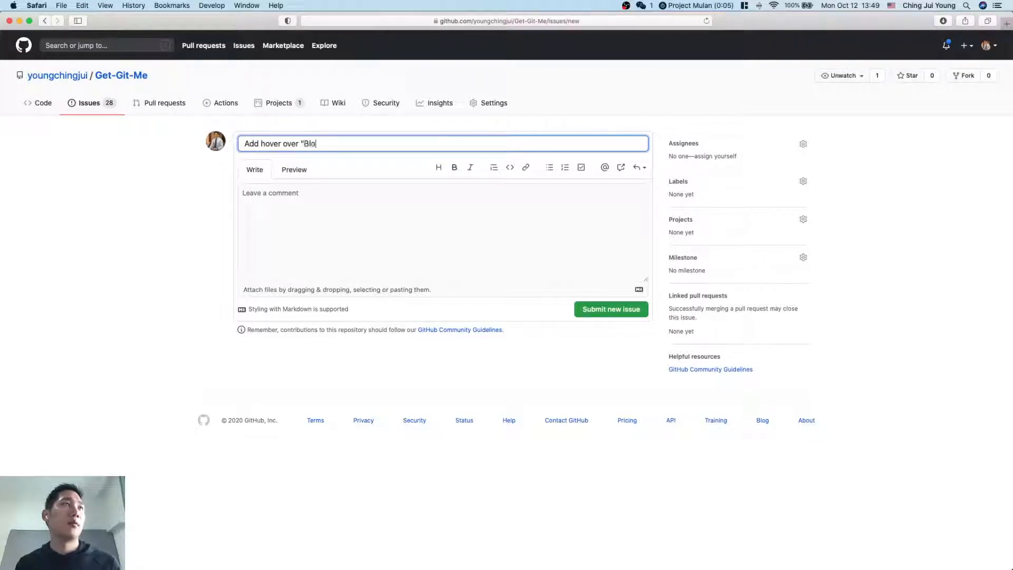
pyautogui.write('g" link')
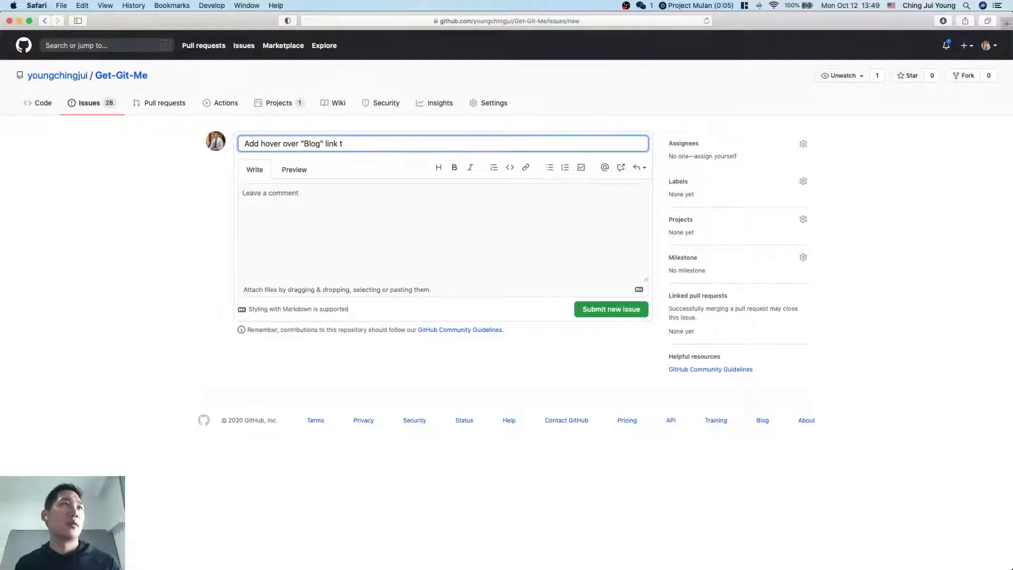
# Step: Describe the issue as: Hover over notification should say something like "Follow me as I build this product LIVE!" and submit it
pyautogui.click(618, 248)
pyautogui.write('H')
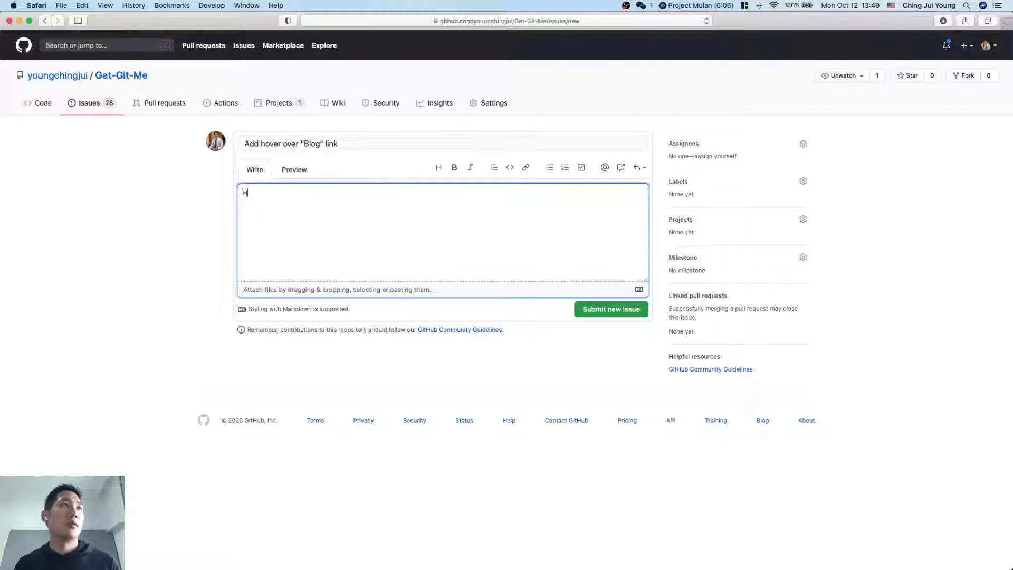
pyautogui.write('over over notifi')
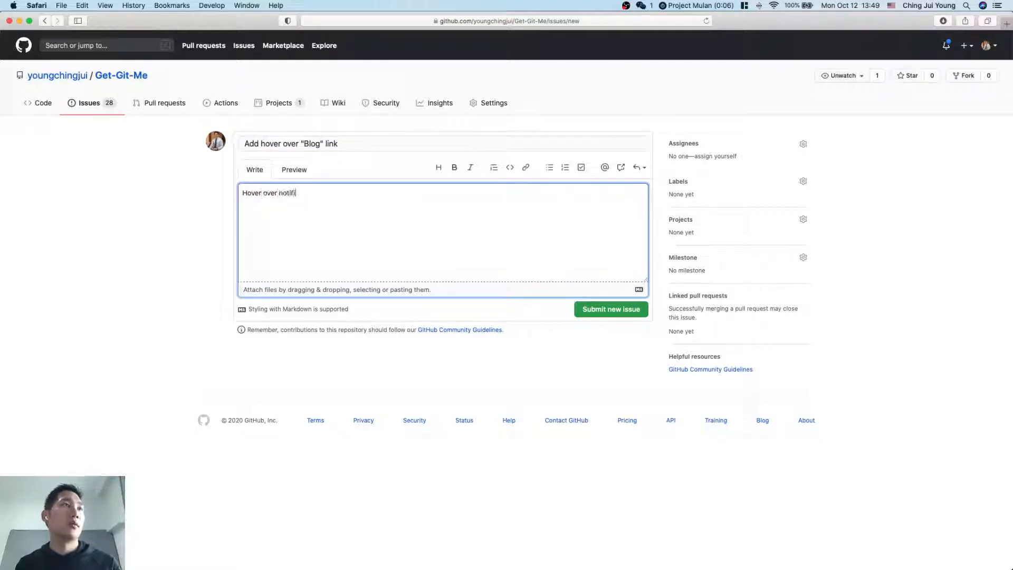
pyautogui.write('cation should say something ')
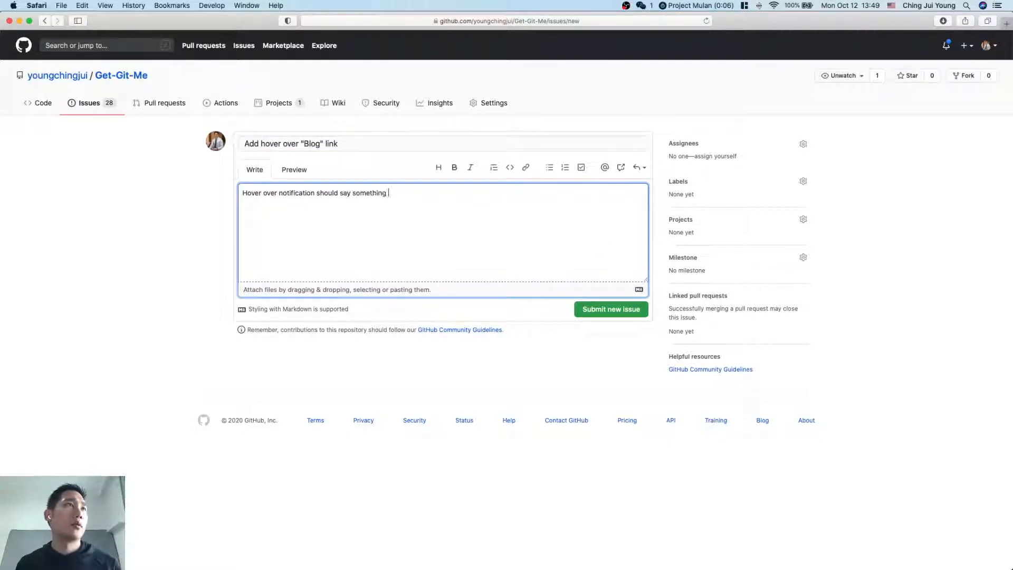
pyautogui.write('like "Follow ')
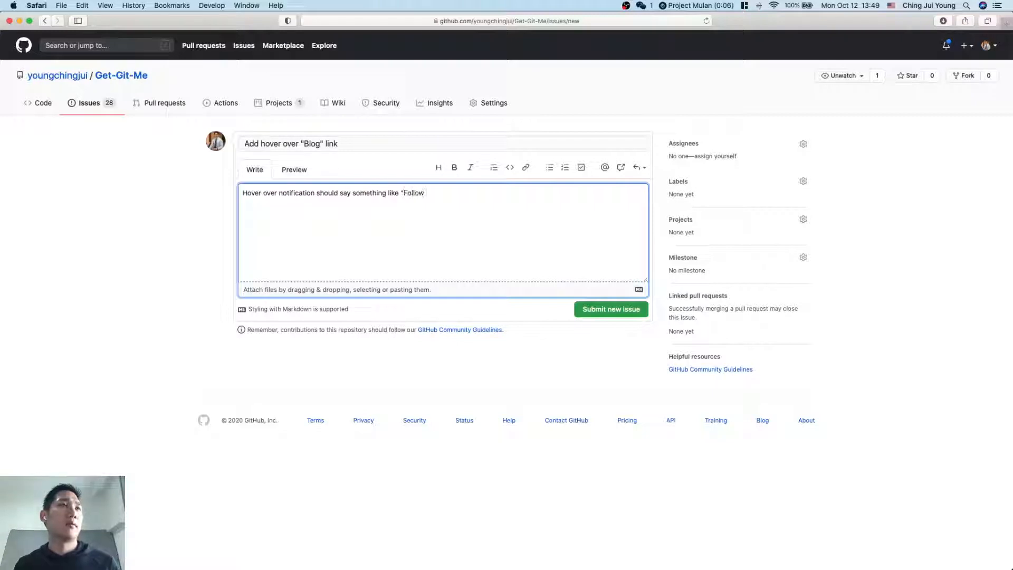
pyautogui.write('me as ')
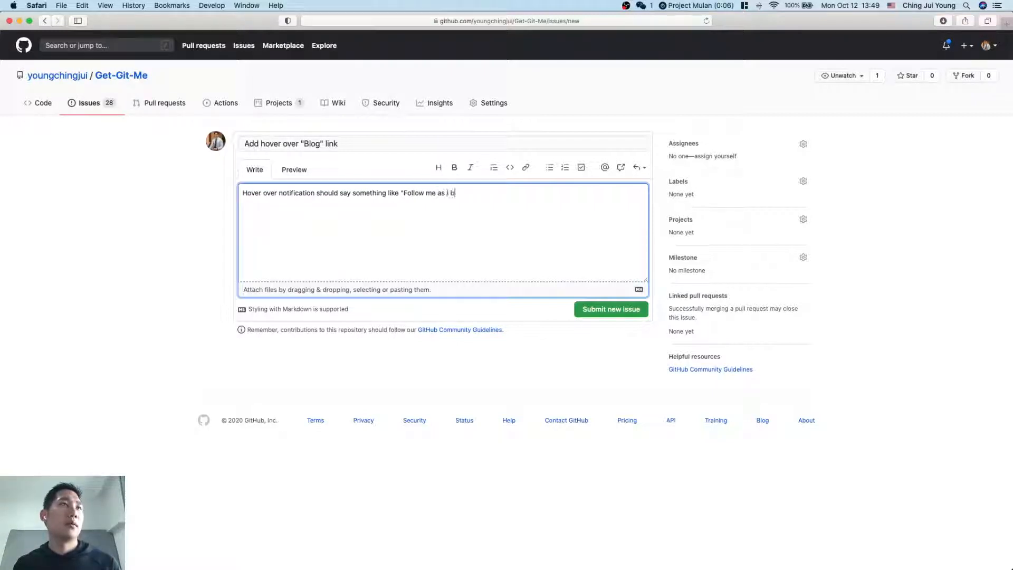
pyautogui.write('i build this proj')
pyautogui.write('uct LIVE')
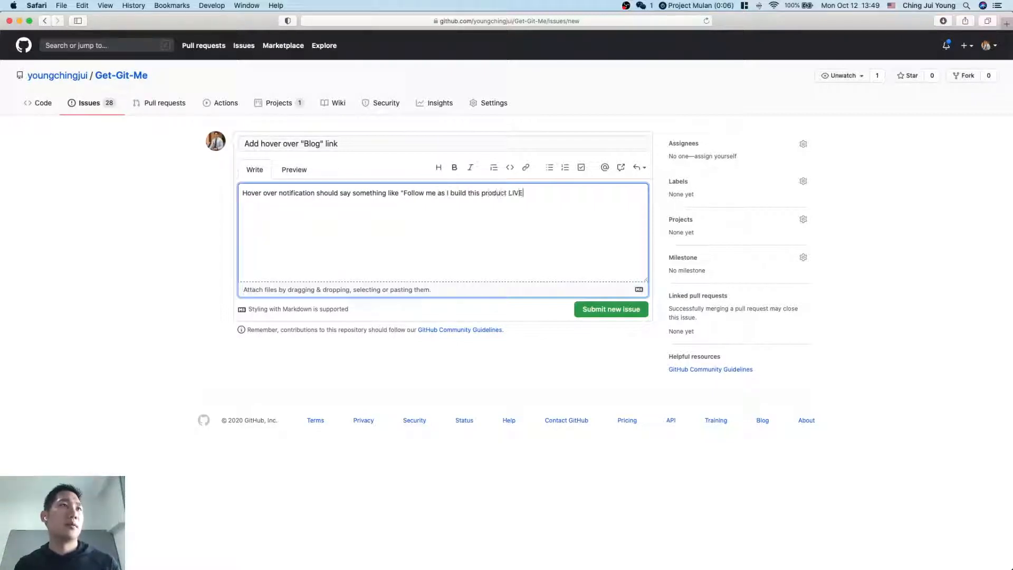
pyautogui.write('!"')
pyautogui.click(621, 314)
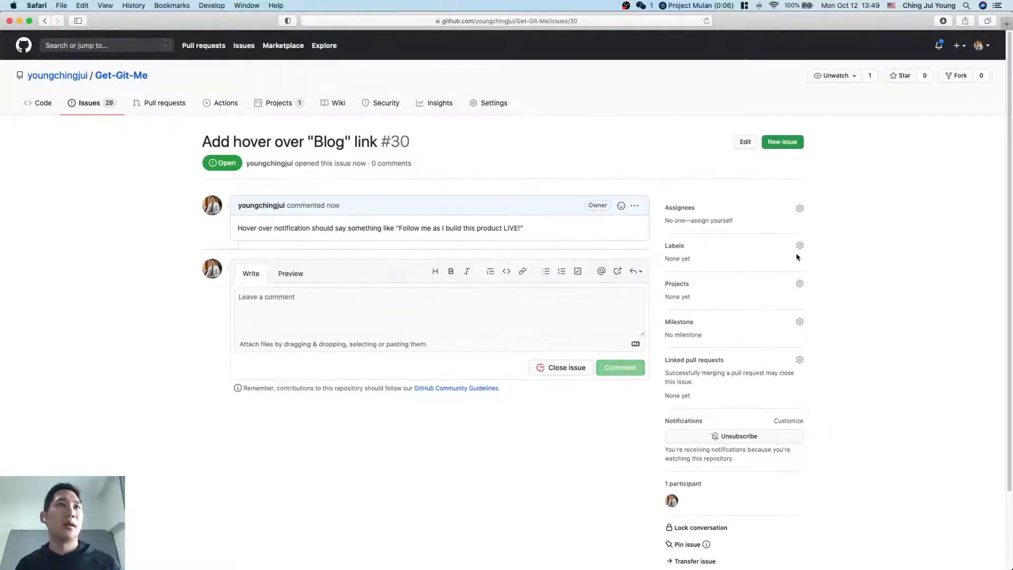
# Step: Apply the existing "landing page" label to the new issue
pyautogui.click(799, 247)
pyautogui.write('landing')
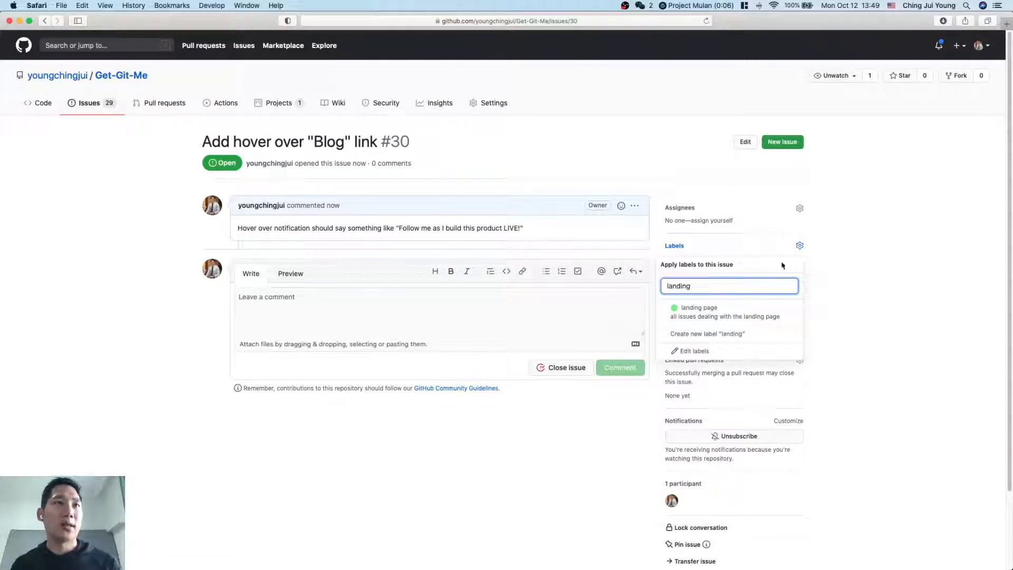
pyautogui.click(754, 311)
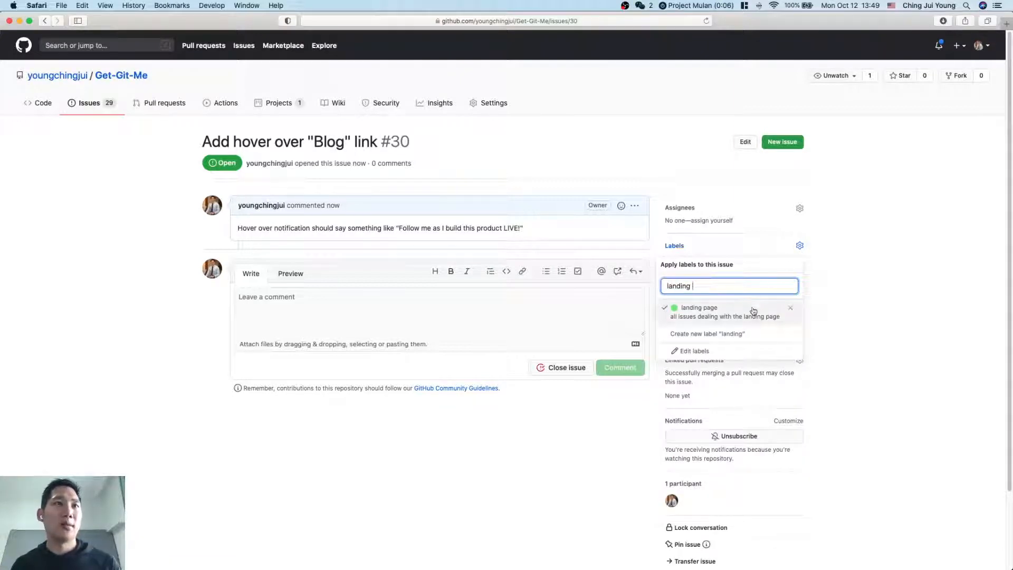
pyautogui.click(878, 370)
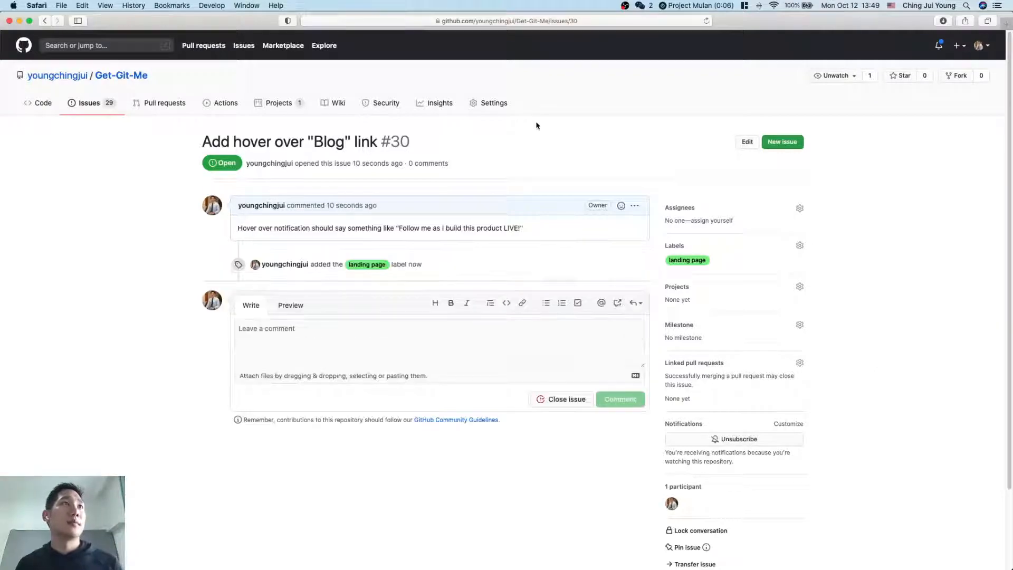
# Step: Close the GitHub window, switch to Notion and open the Chapter 3C page through Livestream Chapters and Chapter 3: Landing Page
pyautogui.press('super+w')
pyautogui.click(456, 215)
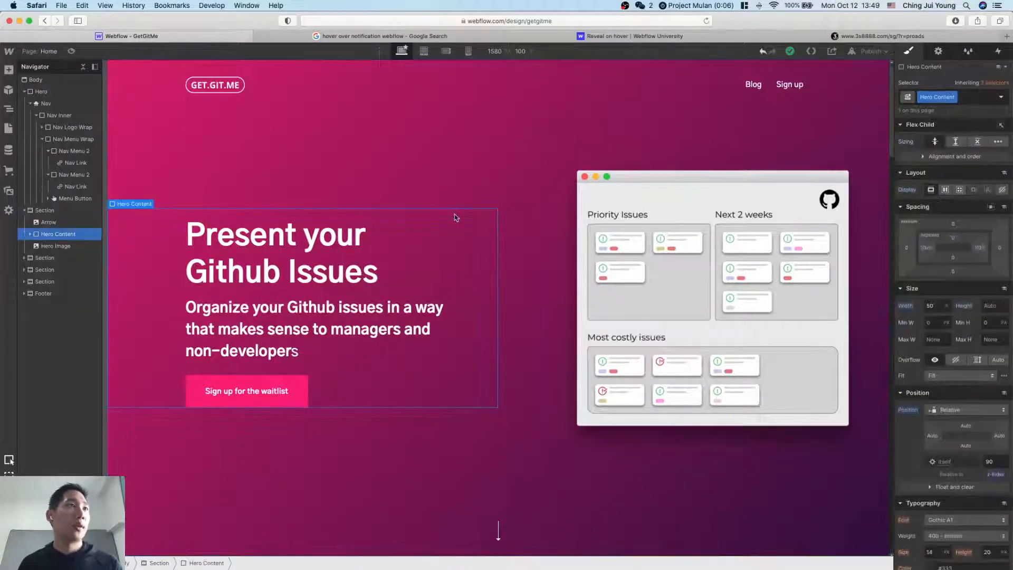
pyautogui.scroll(-1, 455, 215)
pyautogui.scroll(-2, 478, 290)
pyautogui.hotkey('ctrl', 'Up')
pyautogui.click(755, 288)
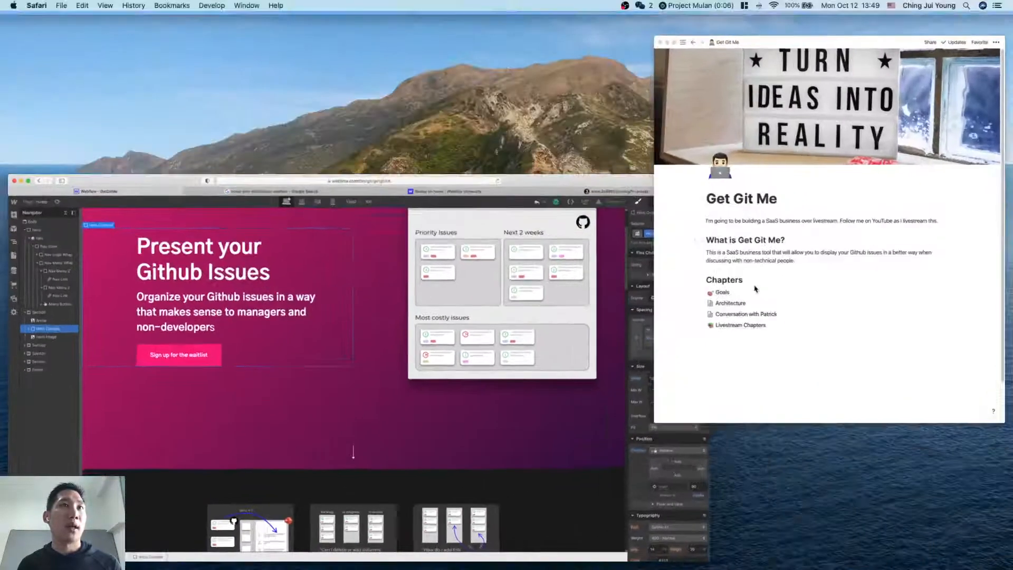
pyautogui.click(624, 427)
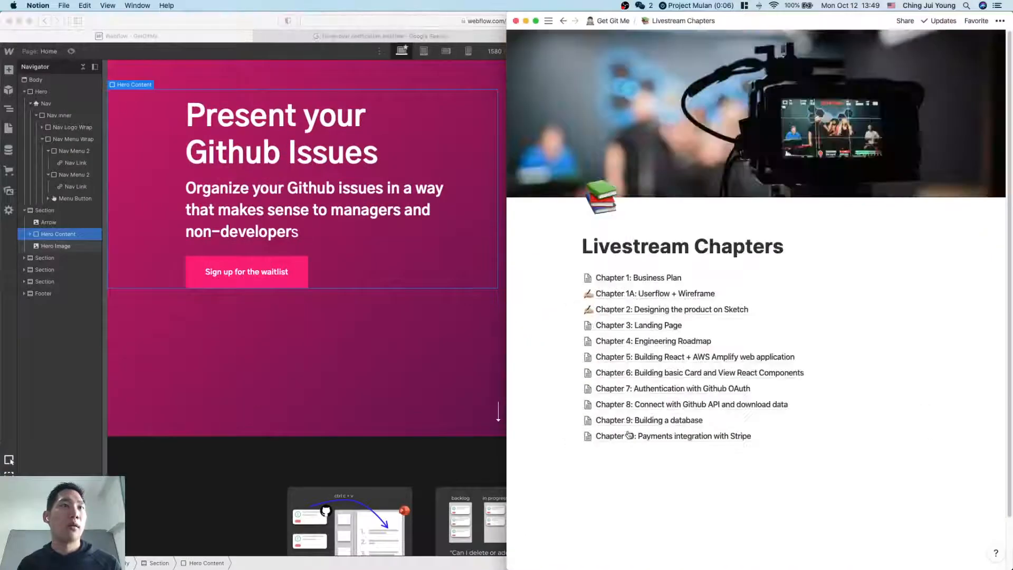
pyautogui.click(622, 324)
pyautogui.click(638, 415)
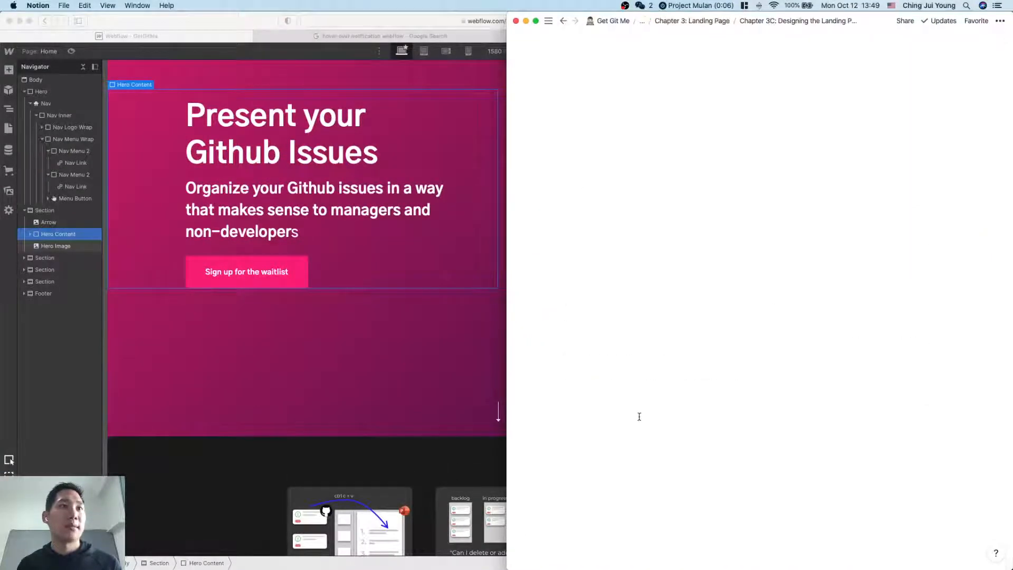
# Step: Compare the problem statement images in the Notion checklist with the problem section of the landing page in Webflow
pyautogui.scroll(-15, 744, 263)
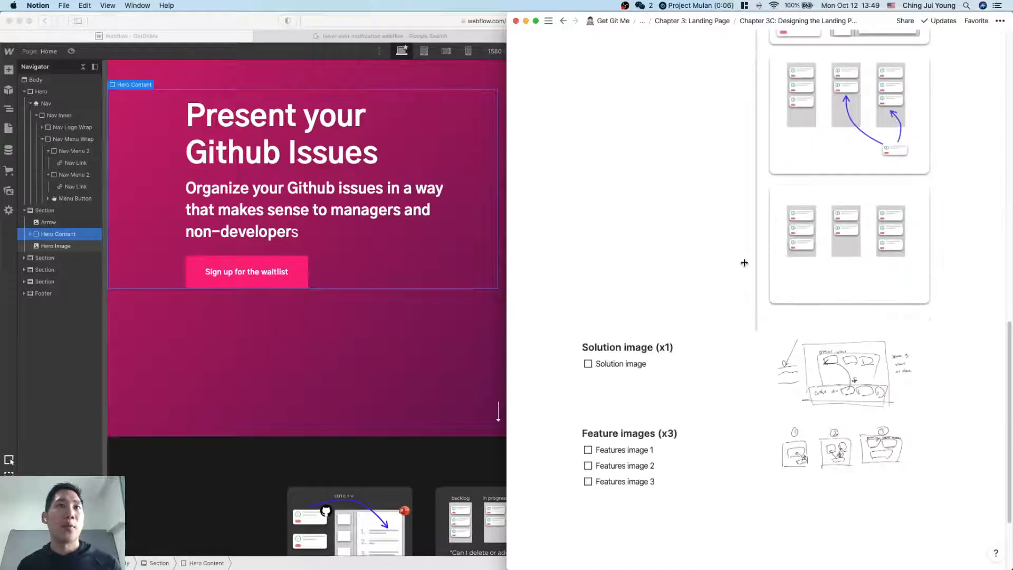
pyautogui.scroll(2, 744, 262)
pyautogui.scroll(-10, 378, 290)
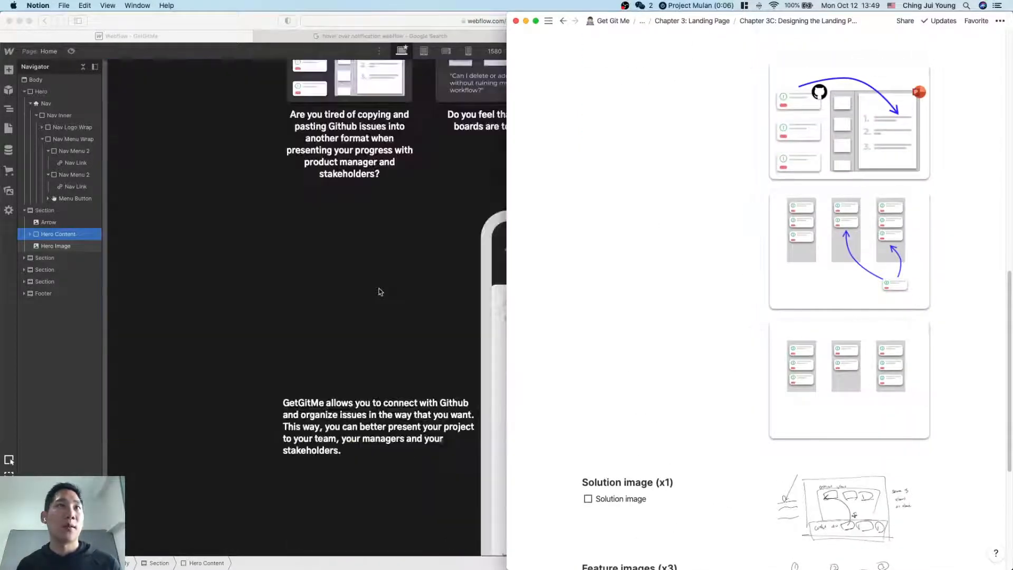
pyautogui.scroll(3, 380, 292)
pyautogui.press('super+Tab')
pyautogui.press('super+Tab')
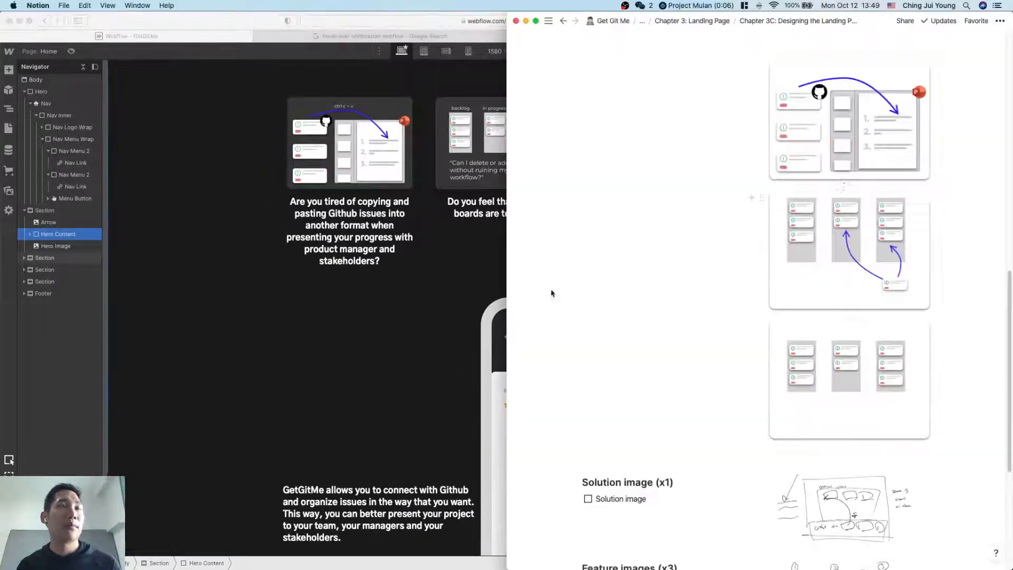
pyautogui.scroll(3, 844, 184)
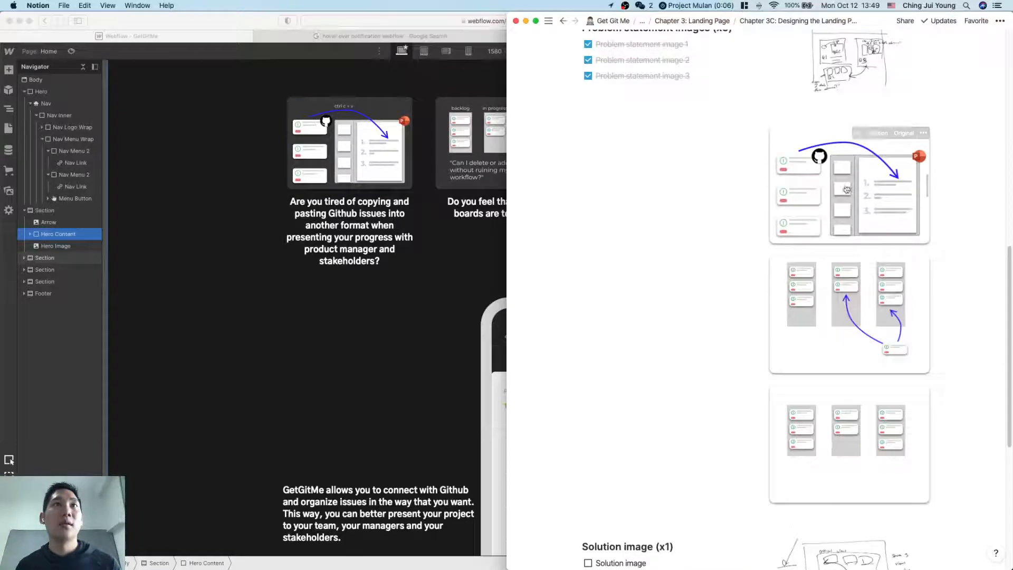
pyautogui.click(802, 135)
pyautogui.press('super+Tab')
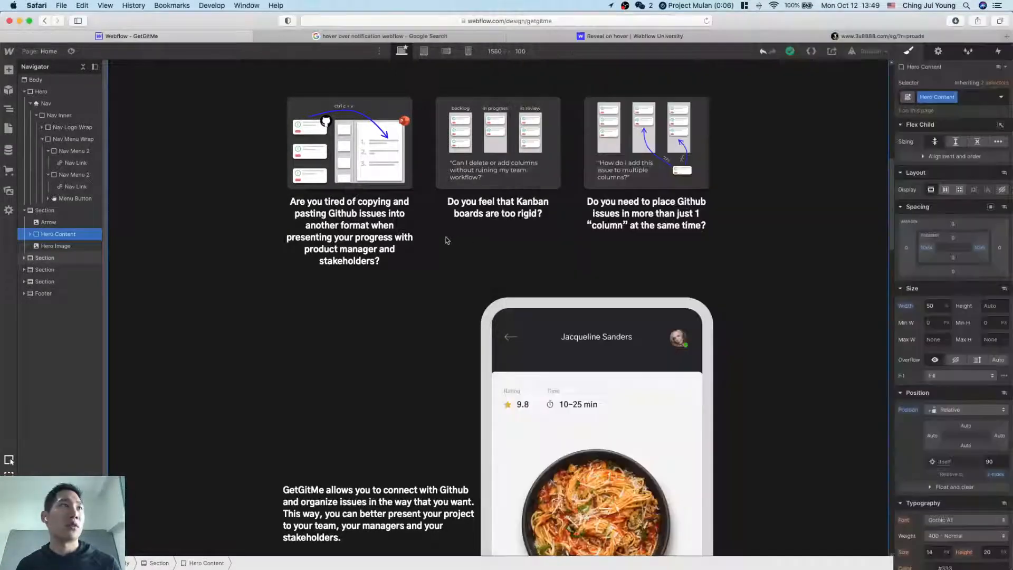
pyautogui.scroll(2, 446, 232)
pyautogui.press('super+Tab')
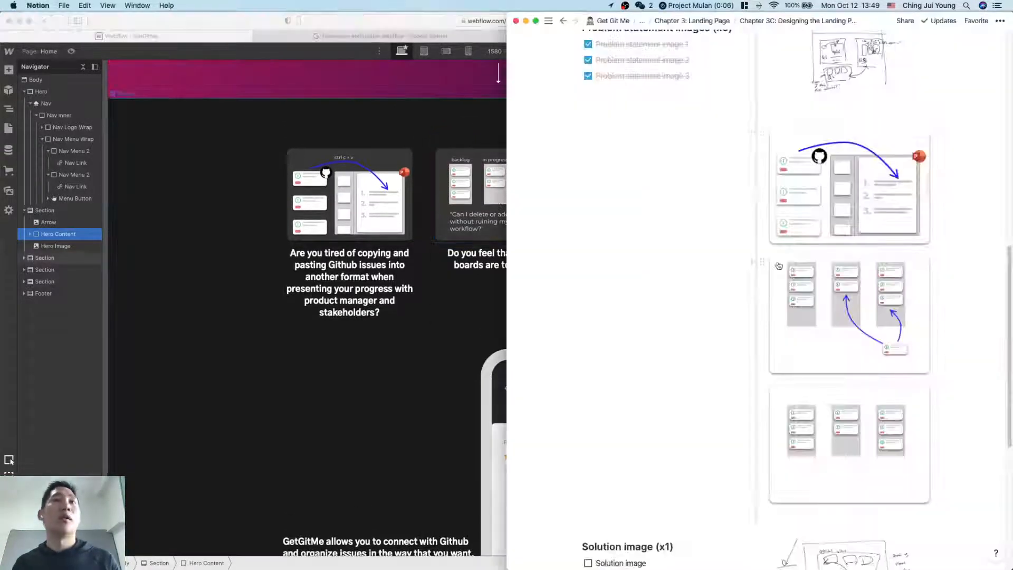
pyautogui.scroll(2, 740, 166)
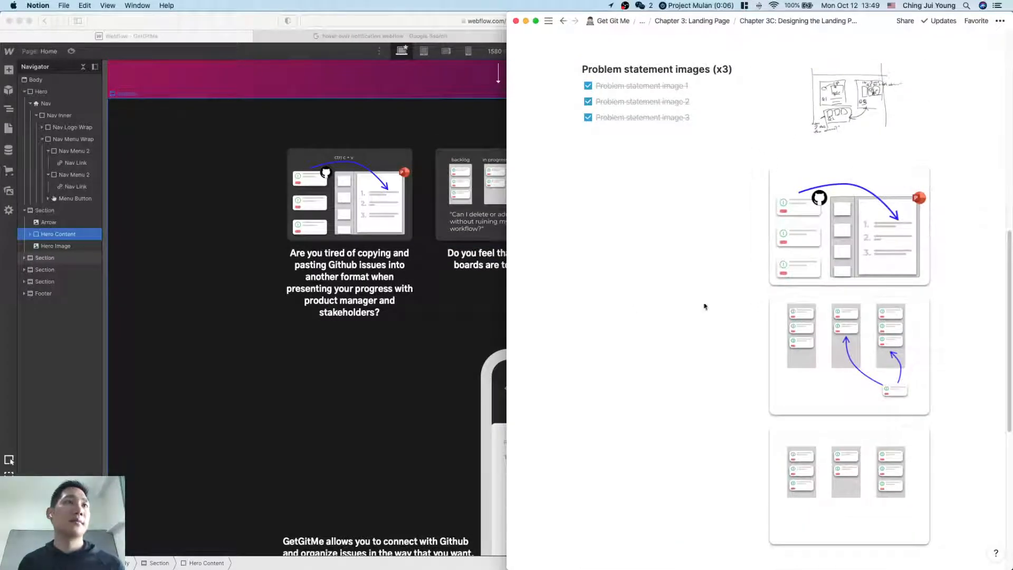
# Step: Turn on dark mode in Notion's settings and return to the Chapter 3C page
pyautogui.click(649, 304)
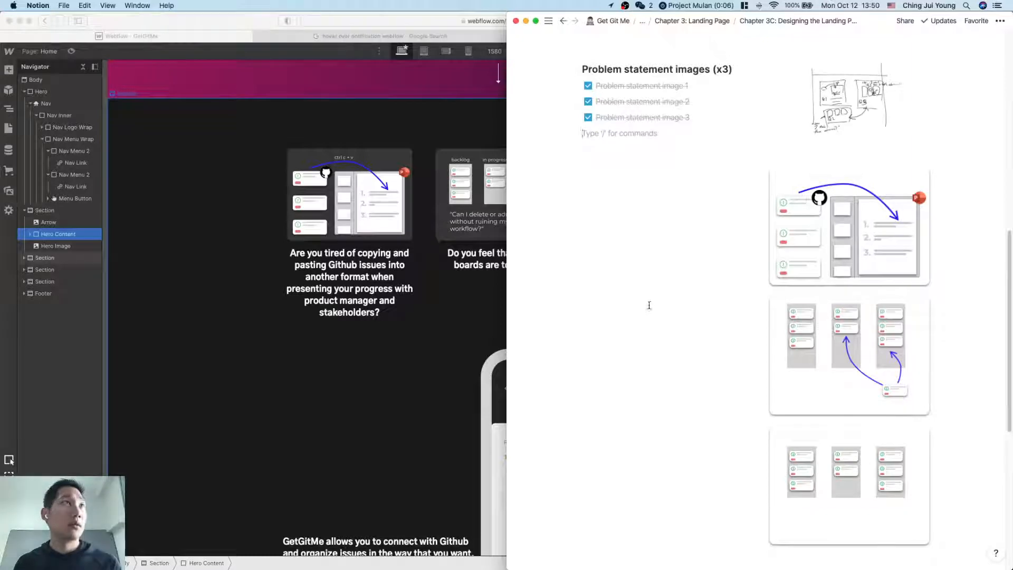
pyautogui.press('super+comma')
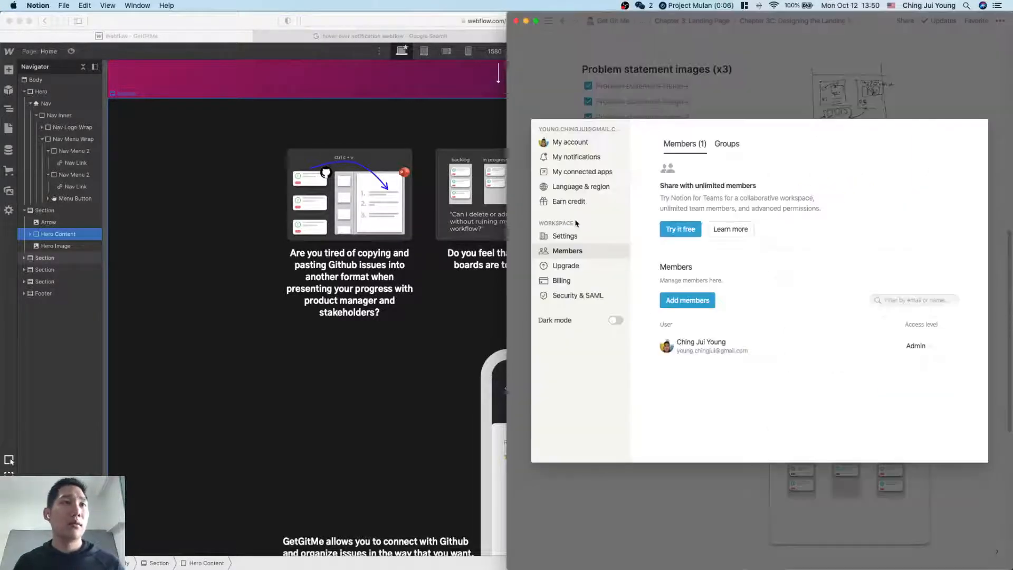
pyautogui.click(615, 320)
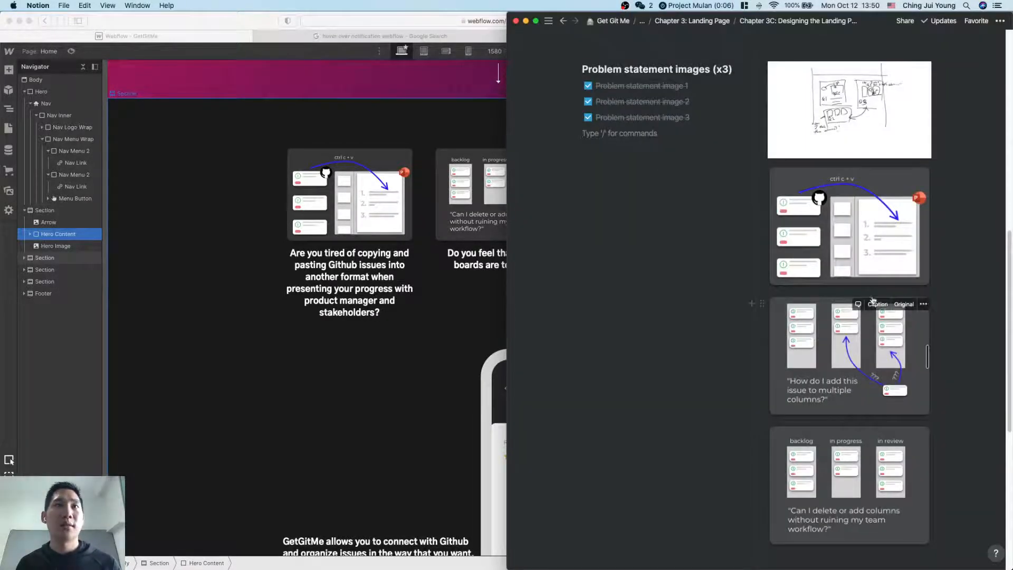
# Step: Select the placeholder phone image in Webflow's solution section, and enlarge the solution image sketch in Notion for reference
pyautogui.scroll(-8, 843, 160)
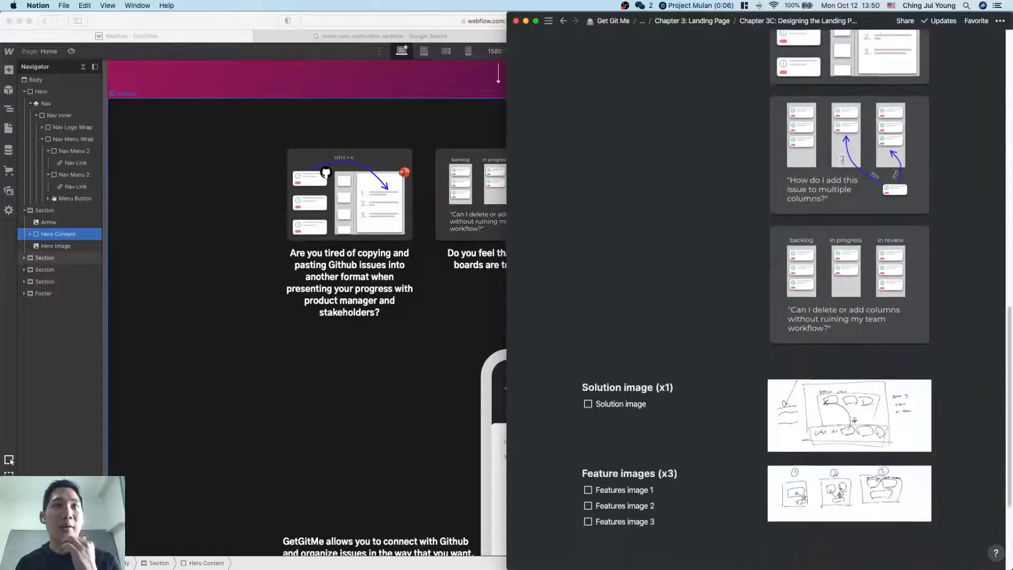
pyautogui.scroll(-2, 772, 373)
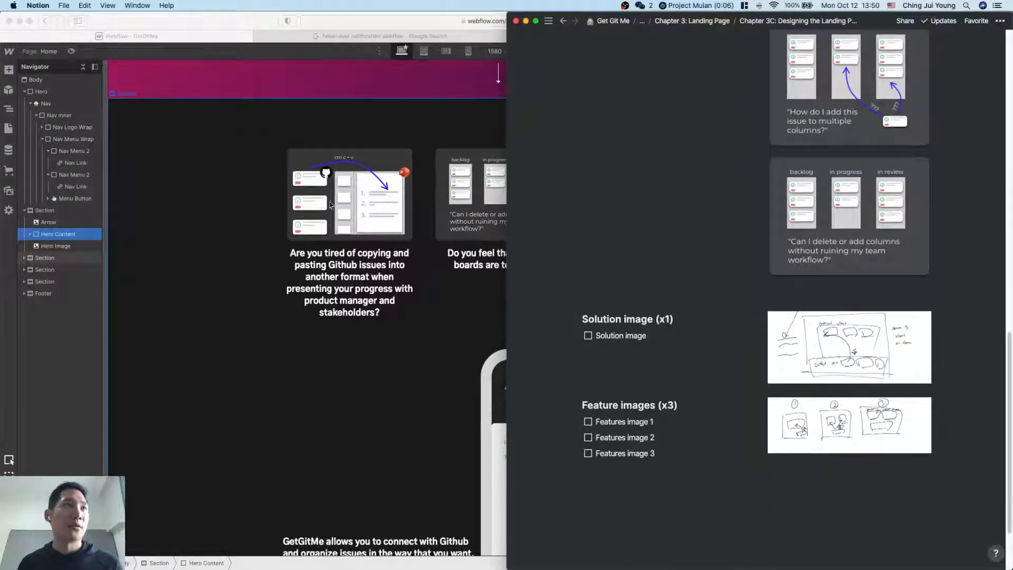
pyautogui.click(427, 401)
pyautogui.scroll(-5, 427, 400)
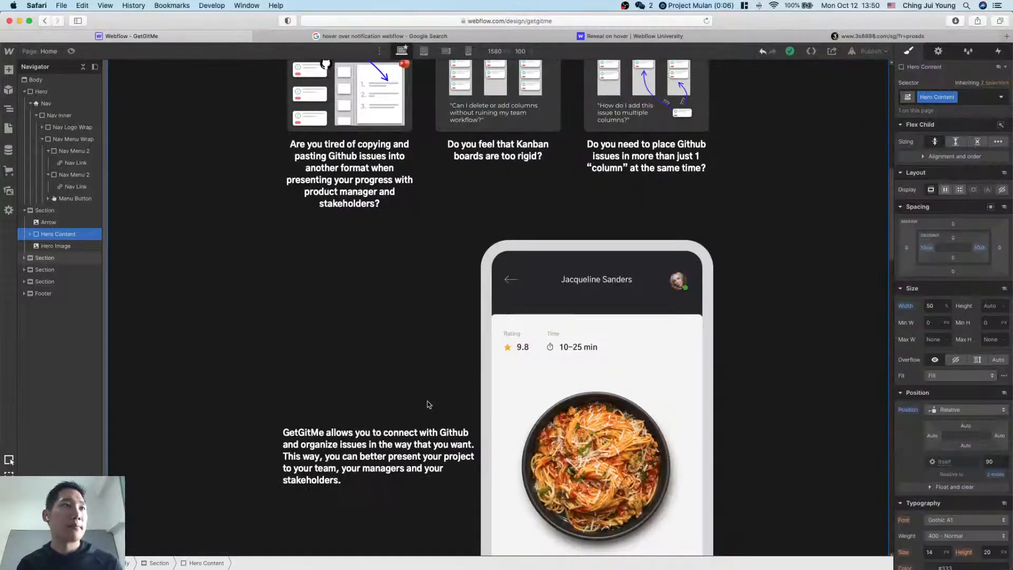
pyautogui.click(584, 360)
pyautogui.press('super+Tab')
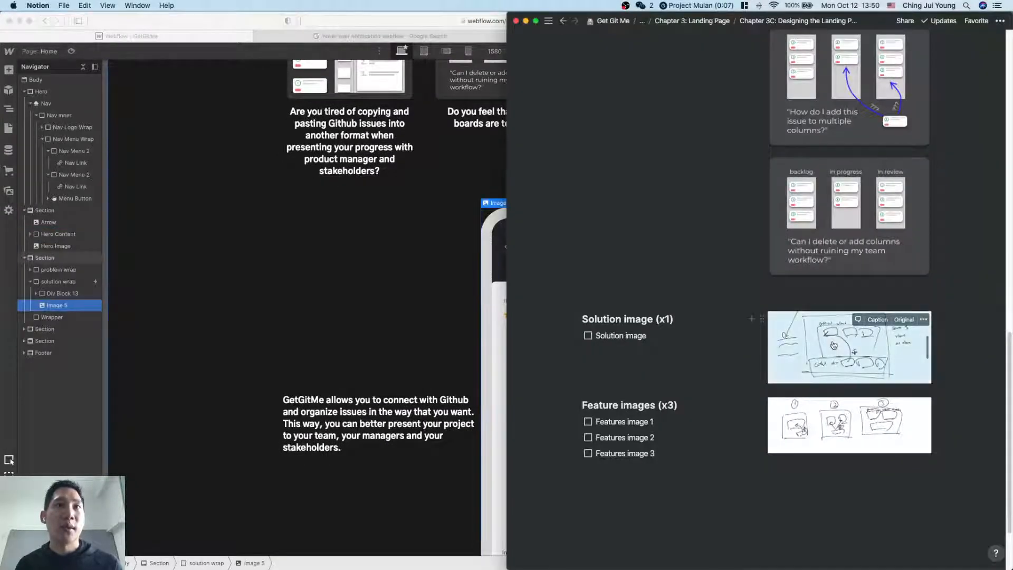
pyautogui.click(834, 345)
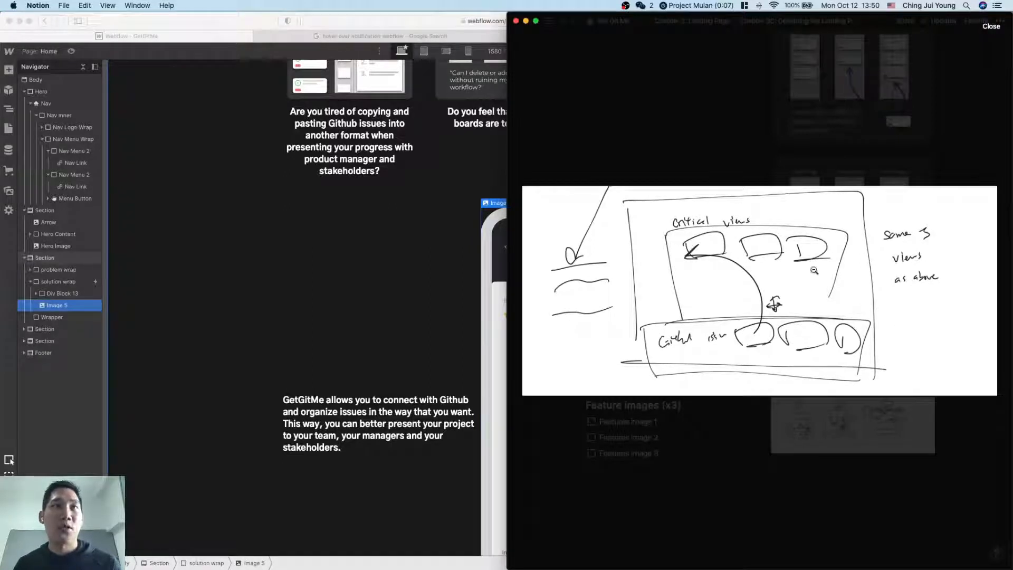
# Step: Launch Sketch and open the Project Mulan document
pyautogui.press('super+space')
pyautogui.write('ske')
pyautogui.press('Return')
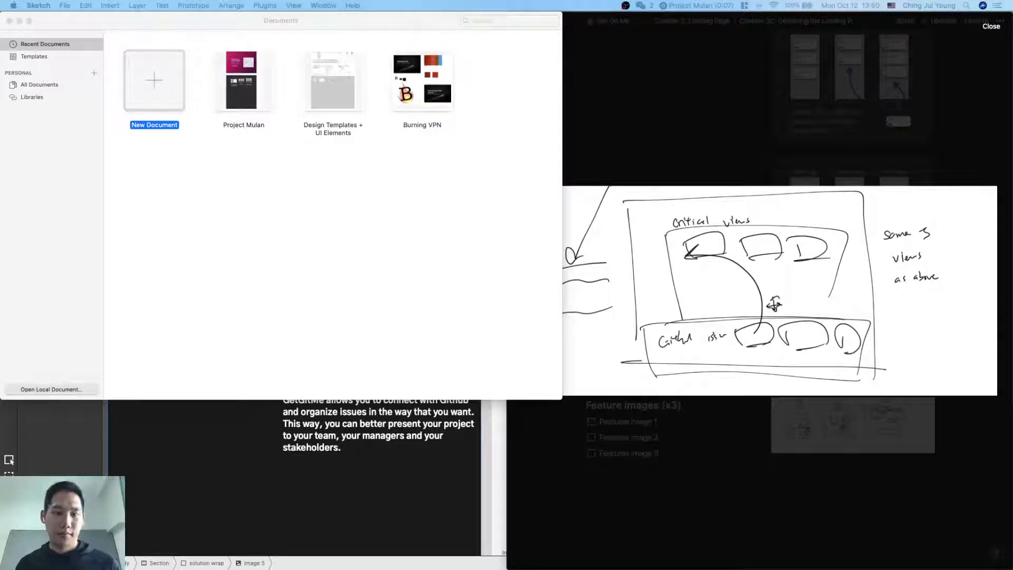
pyautogui.press('Right')
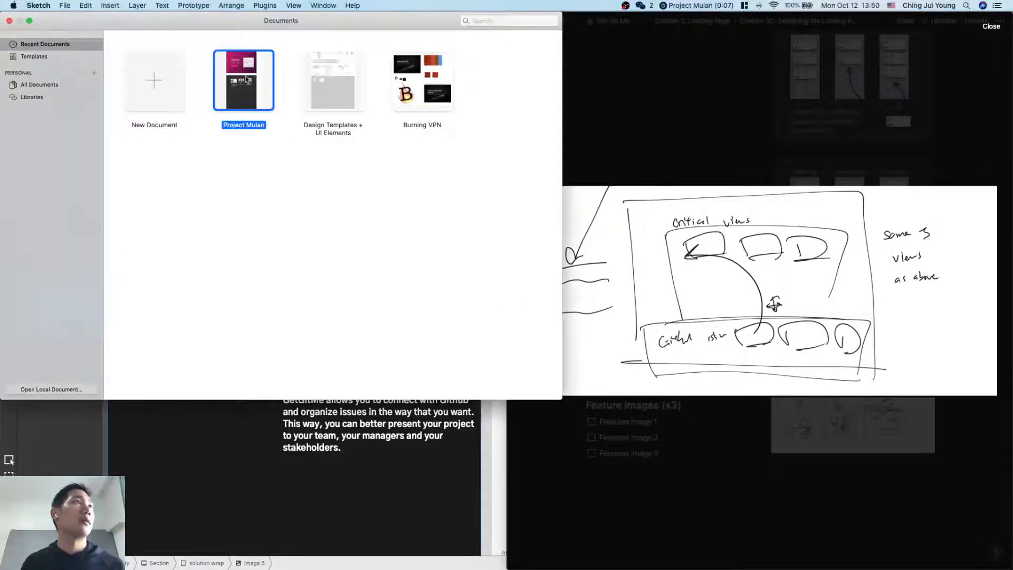
pyautogui.press('Return')
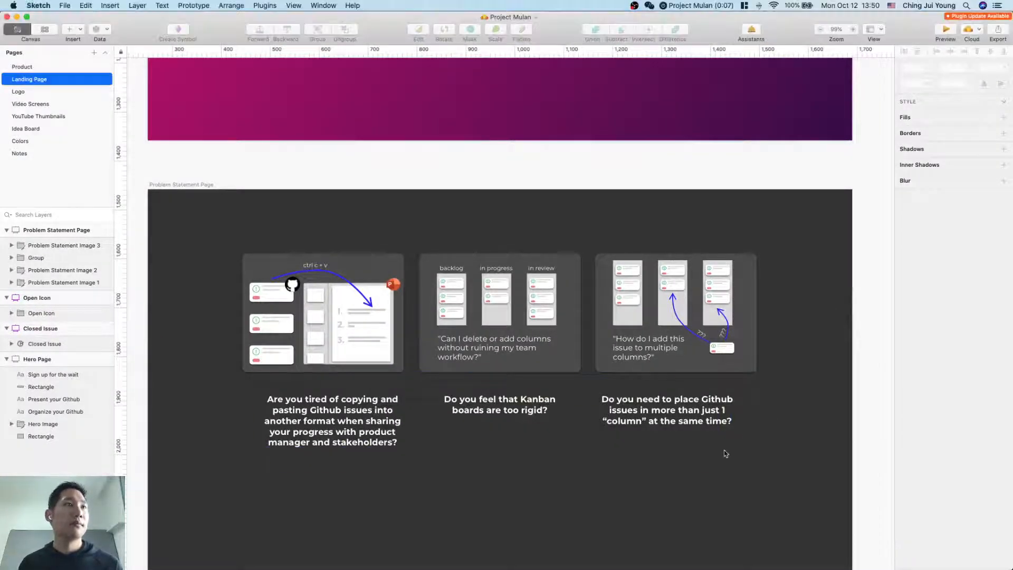
# Step: Copy the GetGitMe description heading from Webflow's solution section and paste it into the Problem Statement Page artboard in Sketch
pyautogui.scroll(-5, 724, 459)
pyautogui.scroll(-5, 724, 466)
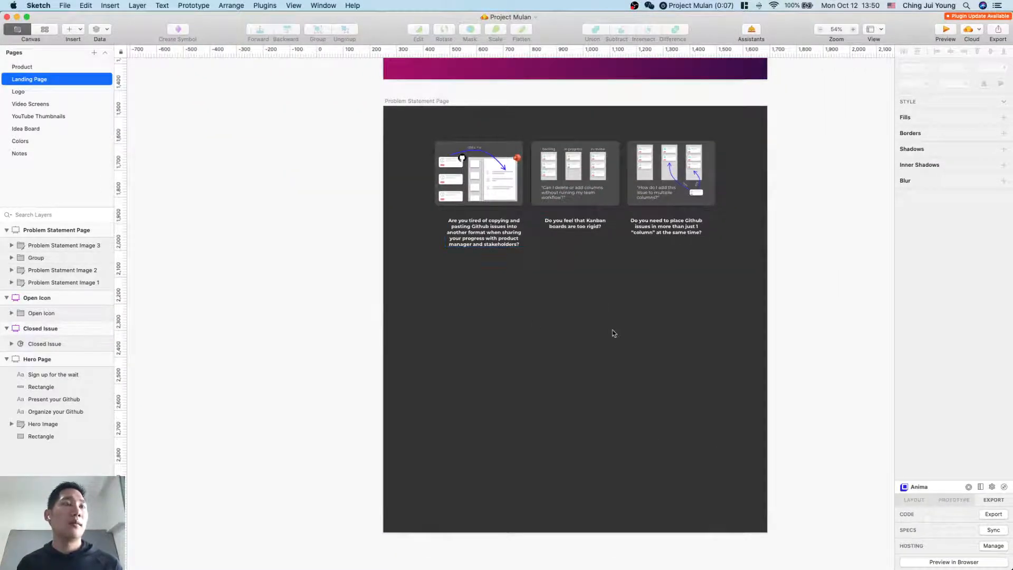
pyautogui.press('super+Tab')
pyautogui.scroll(-3, 496, 482)
pyautogui.click(400, 353)
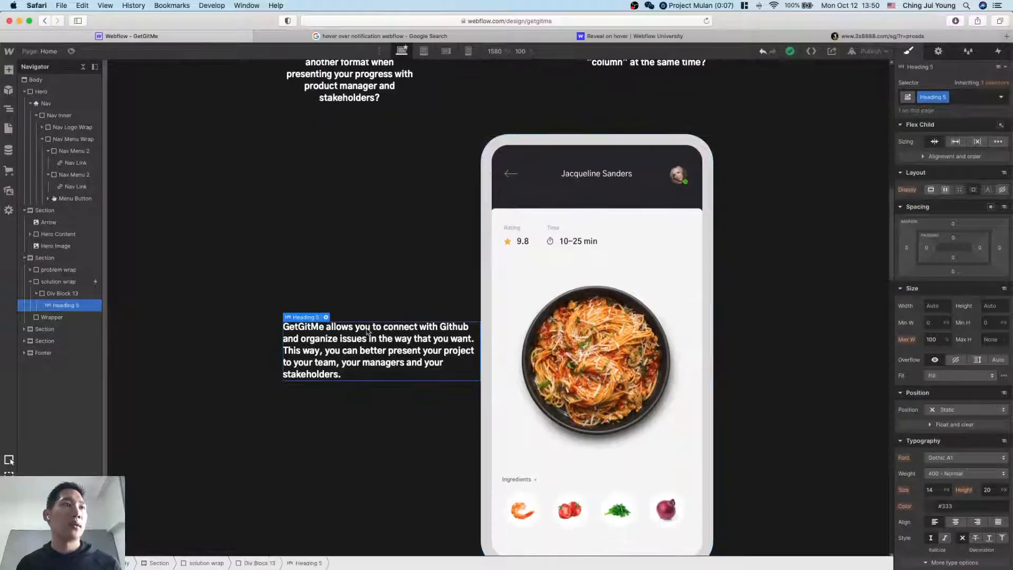
pyautogui.scroll(-1, 507, 342)
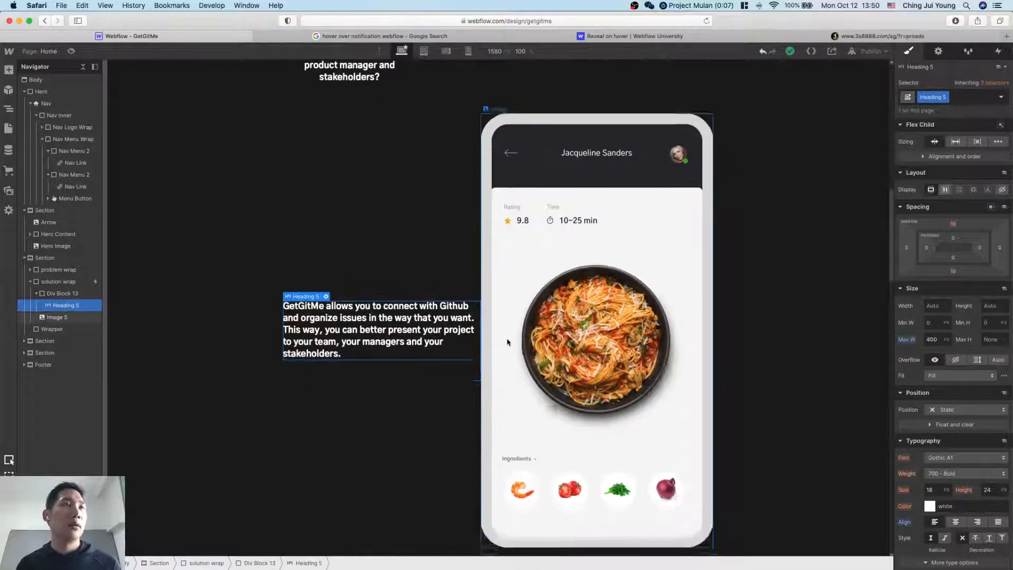
pyautogui.doubleClick(404, 334)
pyautogui.press('super+a')
pyautogui.press('super+c')
pyautogui.press('super+Tab')
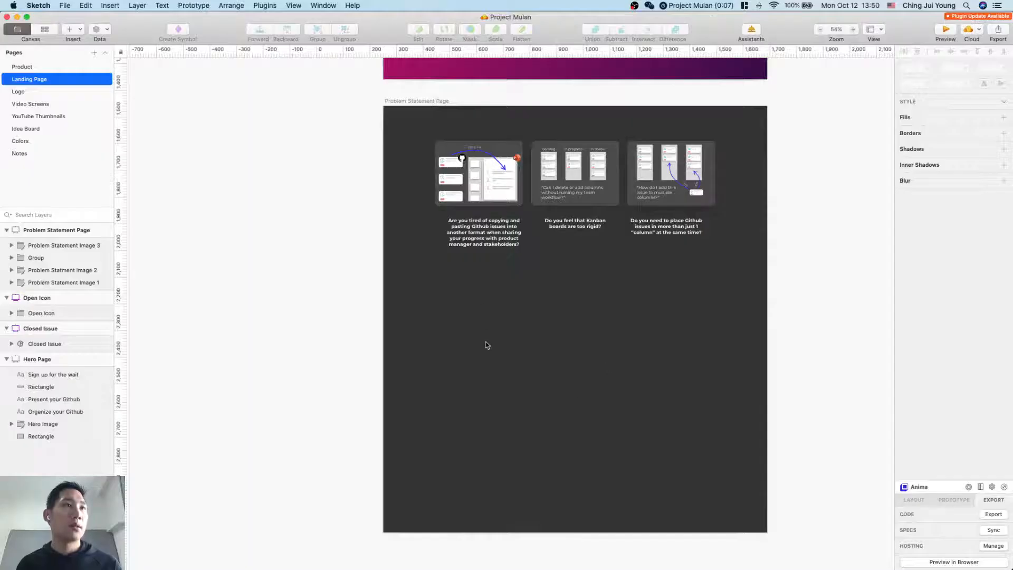
pyautogui.press('super+v')
# Step: Copy the text style of the first problem caption onto the pasted GetGitMe description
pyautogui.click(498, 228)
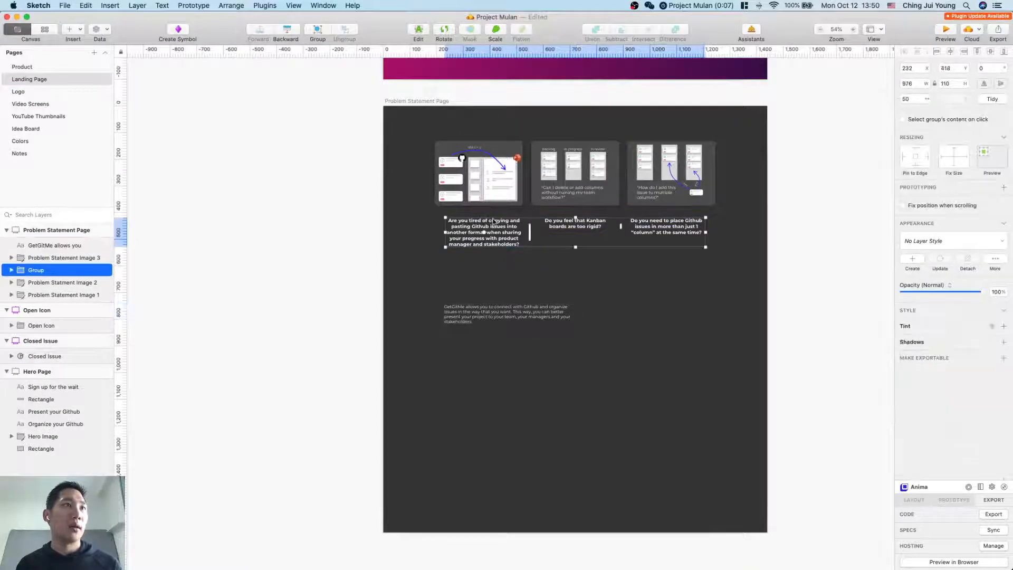
pyautogui.click(498, 227)
pyautogui.rightClick(498, 228)
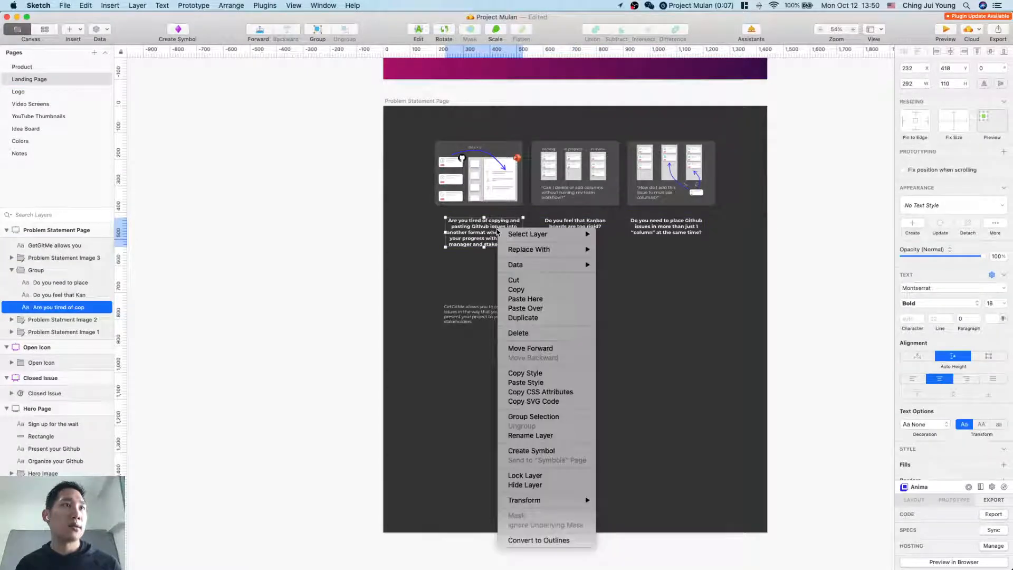
pyautogui.click(525, 373)
pyautogui.click(469, 314)
pyautogui.rightClick(498, 315)
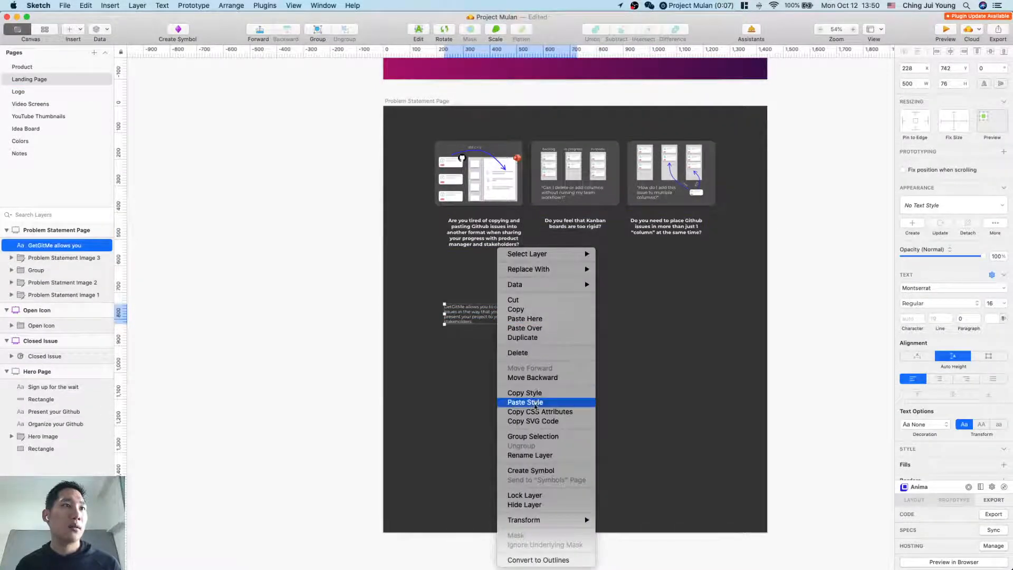
pyautogui.click(525, 402)
# Step: Left-align the GetGitMe description, widen it to about 429 and place it below the problem captions at about X 251, Y 929
pyautogui.moveTo(527, 330); pyautogui.dragTo(556, 386)
pyautogui.click(918, 383)
pyautogui.press('super+Tab')
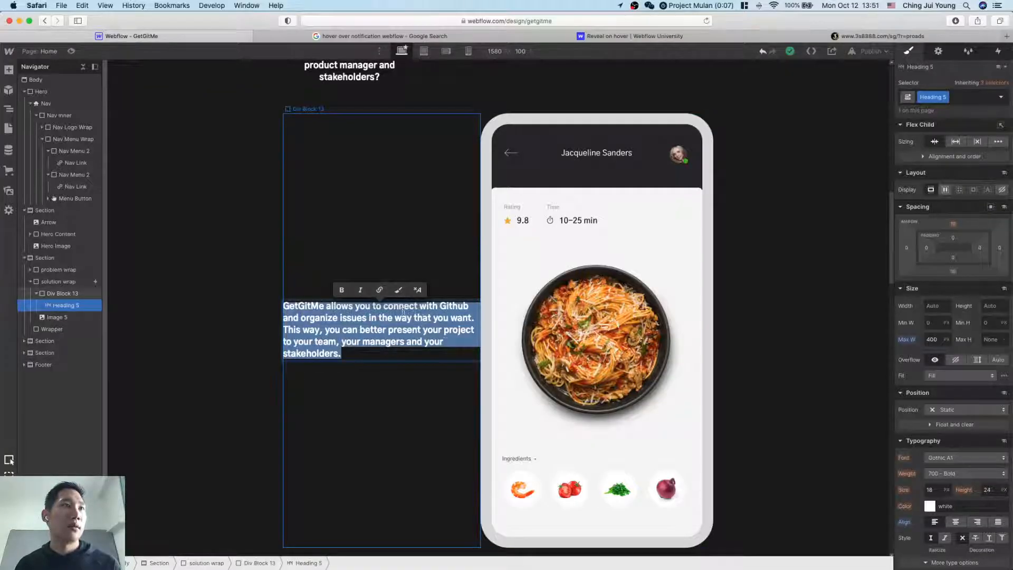
pyautogui.press('super+Tab')
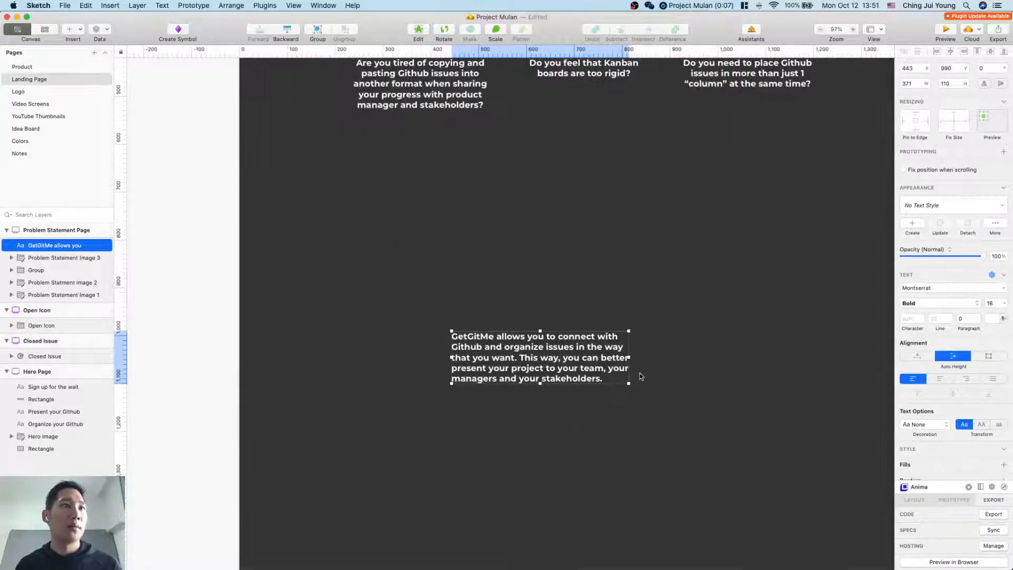
pyautogui.moveTo(629, 357); pyautogui.dragTo(534, 326)
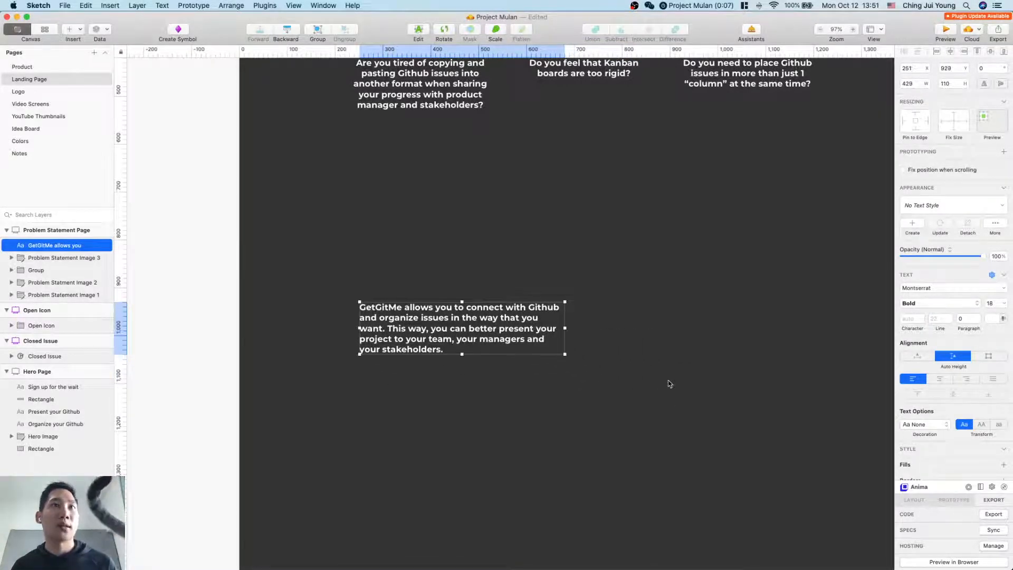
pyautogui.hscroll(5, 669, 383)
pyautogui.press('Escape')
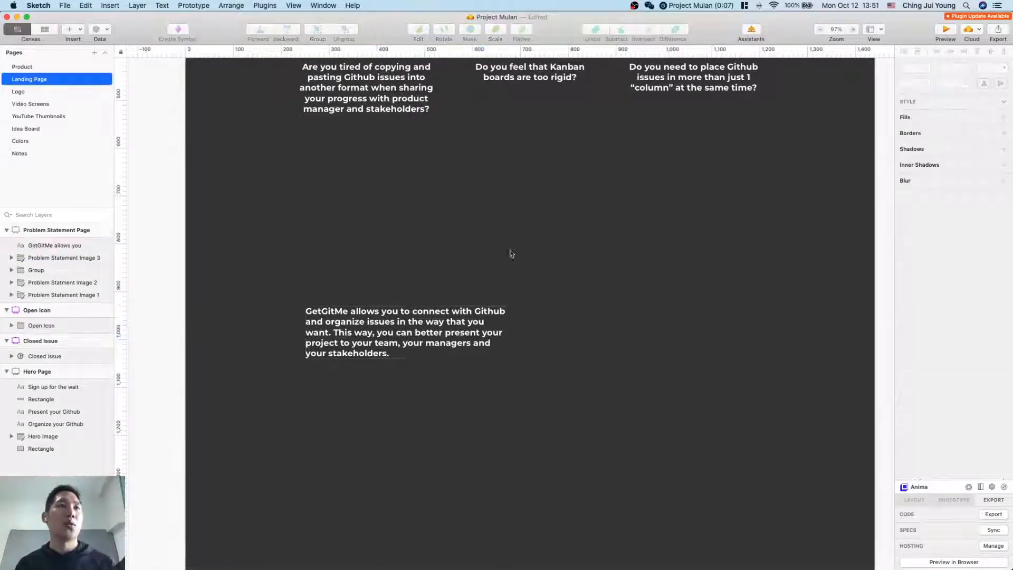
# Step: Review the enlarged solution image sketch in Notion, close it and return to the Sketch document
pyautogui.press('super+Tab')
pyautogui.hotkey('ctrl', 'Up')
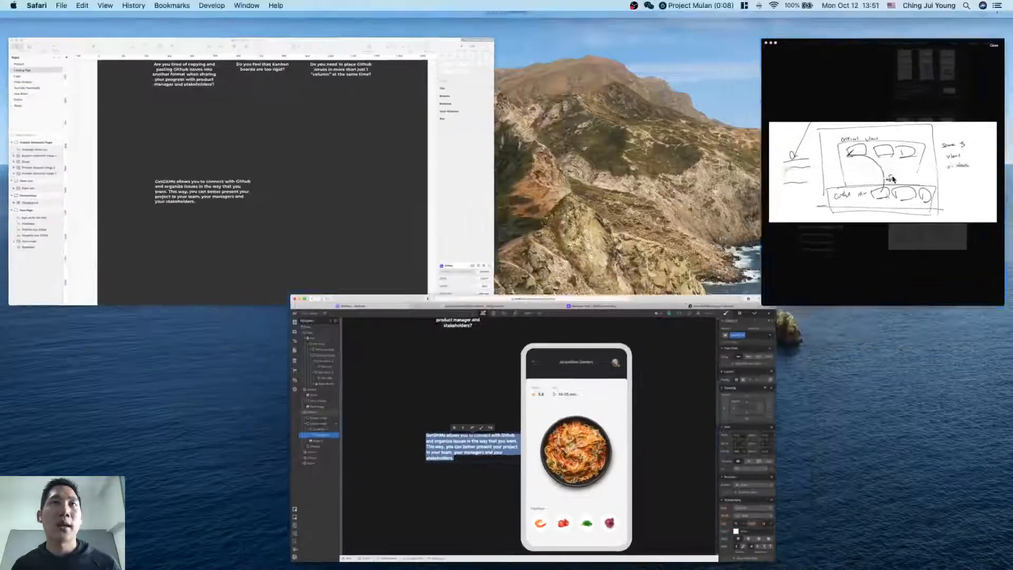
pyautogui.click(893, 179)
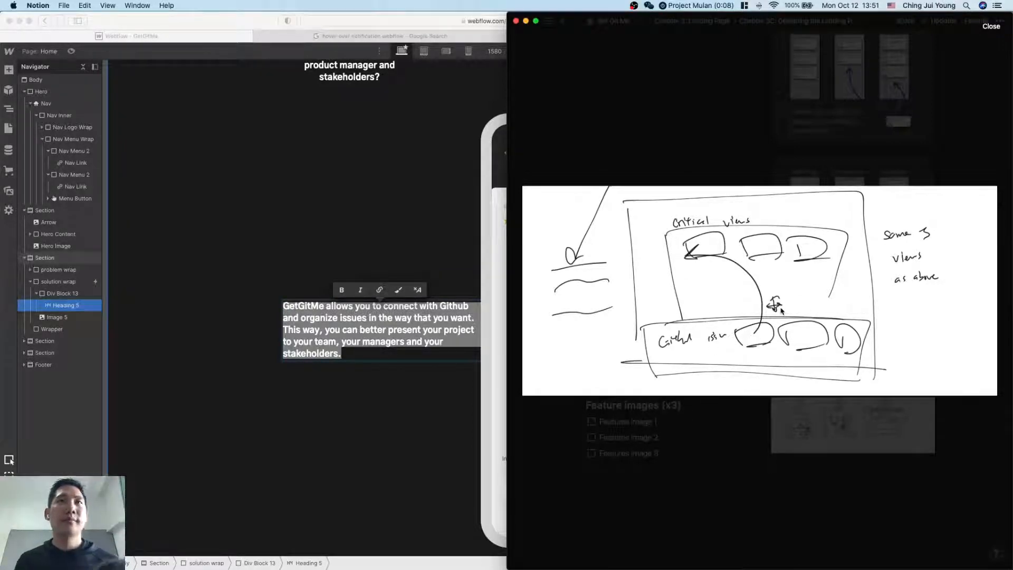
pyautogui.click(737, 323)
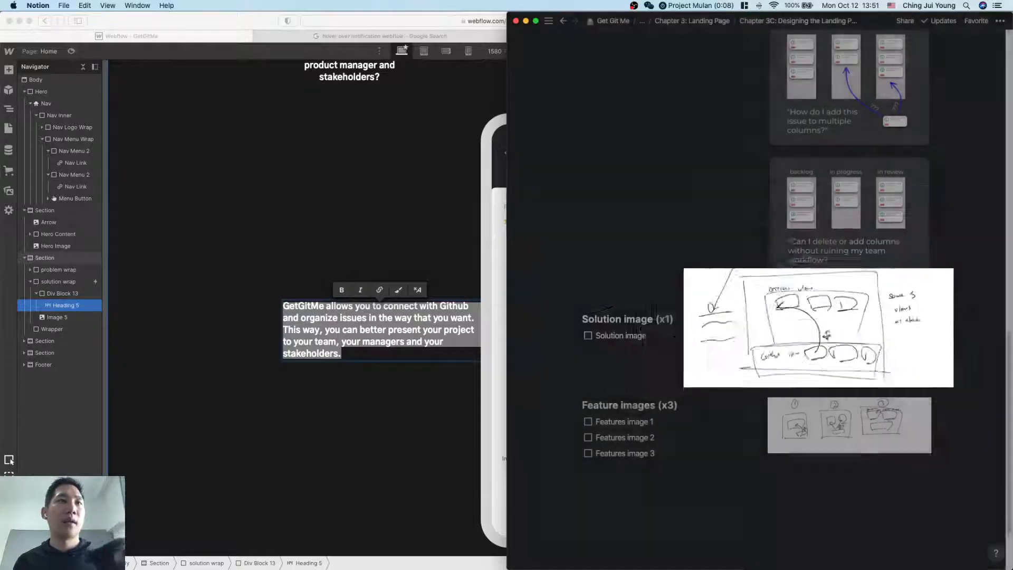
pyautogui.press('super+Tab')
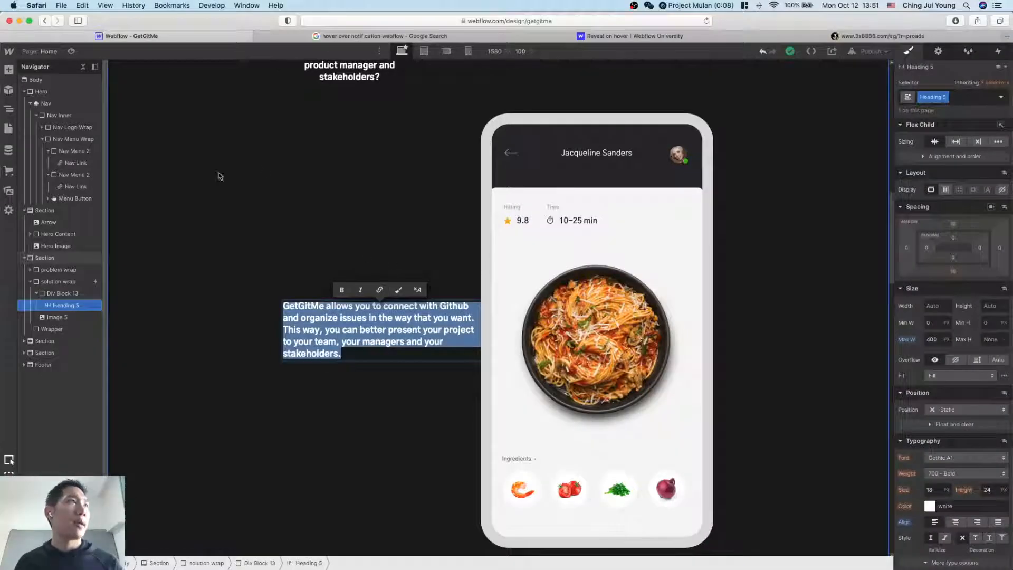
pyautogui.hotkey('ctrl', 'Up')
pyautogui.click(414, 271)
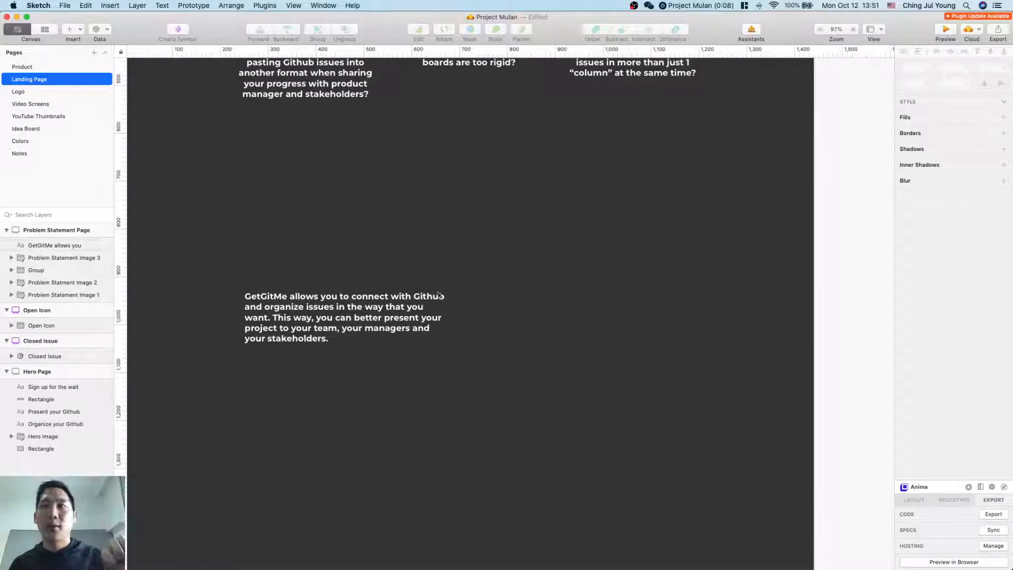
# Step: Copy the Hero Image group from the Hero Page and place the copy beside the GetGitMe description at about X 787, Y 713
pyautogui.scroll(-10, 421, 216)
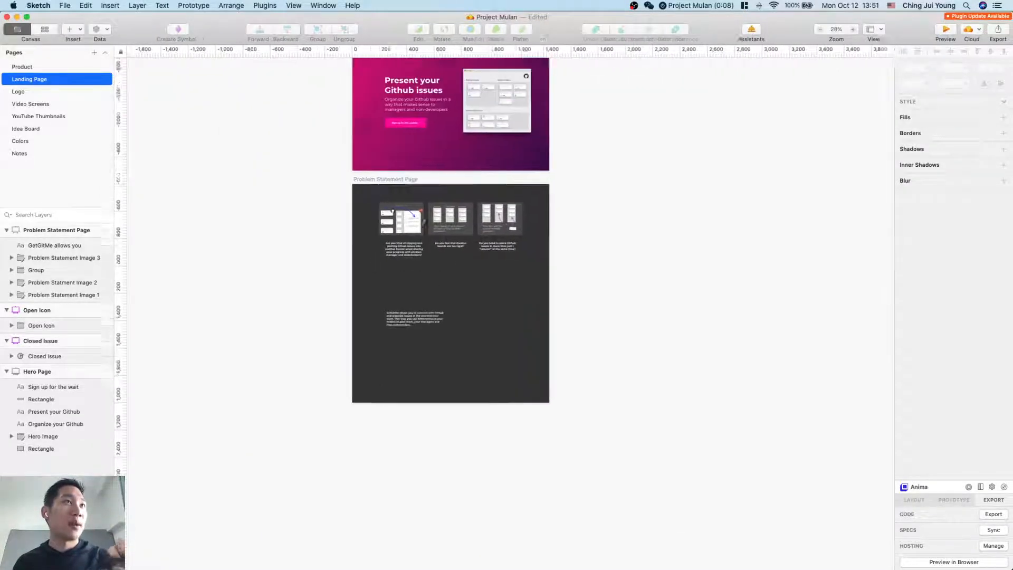
pyautogui.scroll(4, 421, 220)
pyautogui.scroll(4, 467, 287)
pyautogui.scroll(-2, 467, 287)
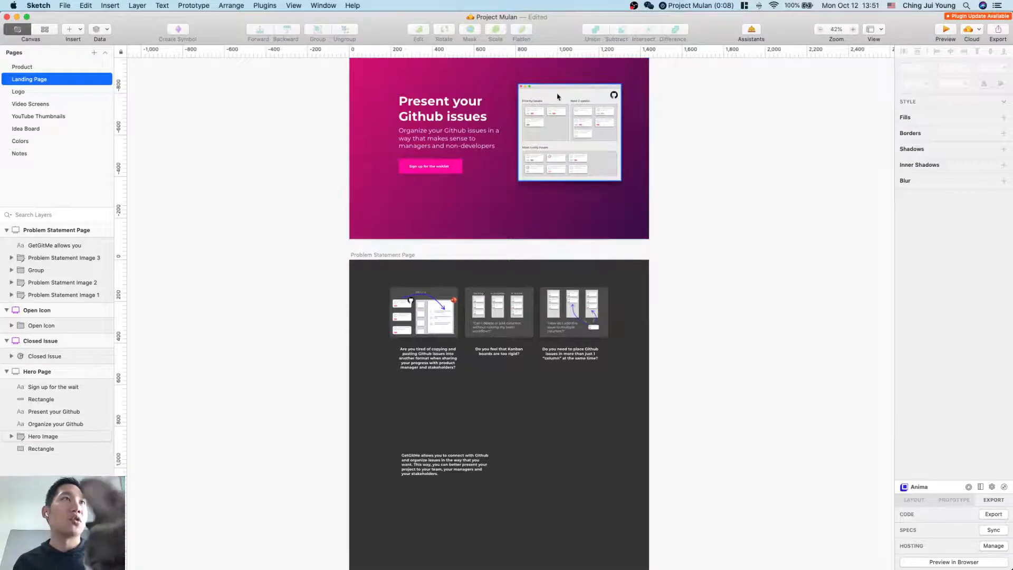
pyautogui.click(617, 124)
pyautogui.scroll(5, 636, 153)
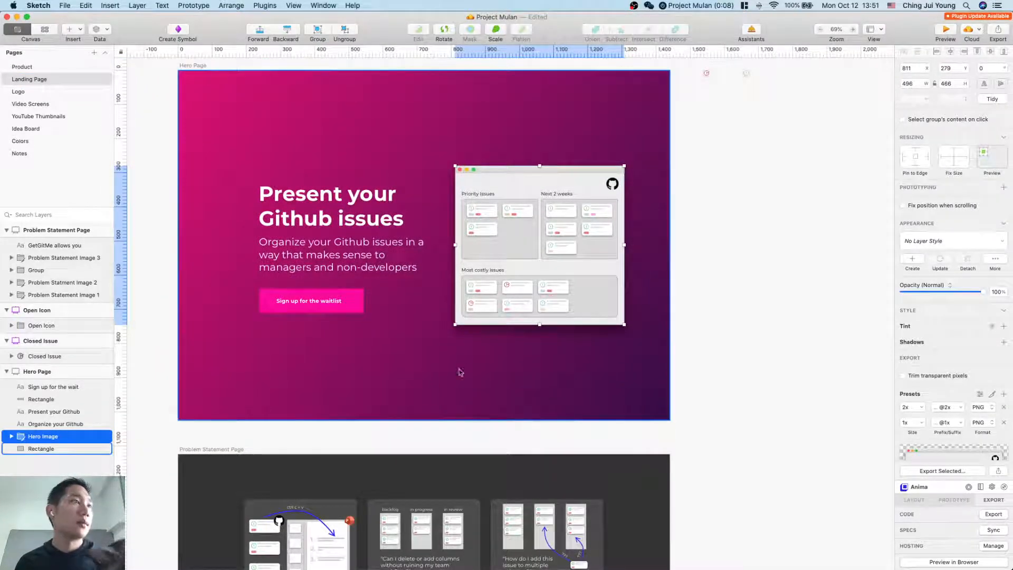
pyautogui.scroll(-10, 666, 327)
pyautogui.click(489, 416)
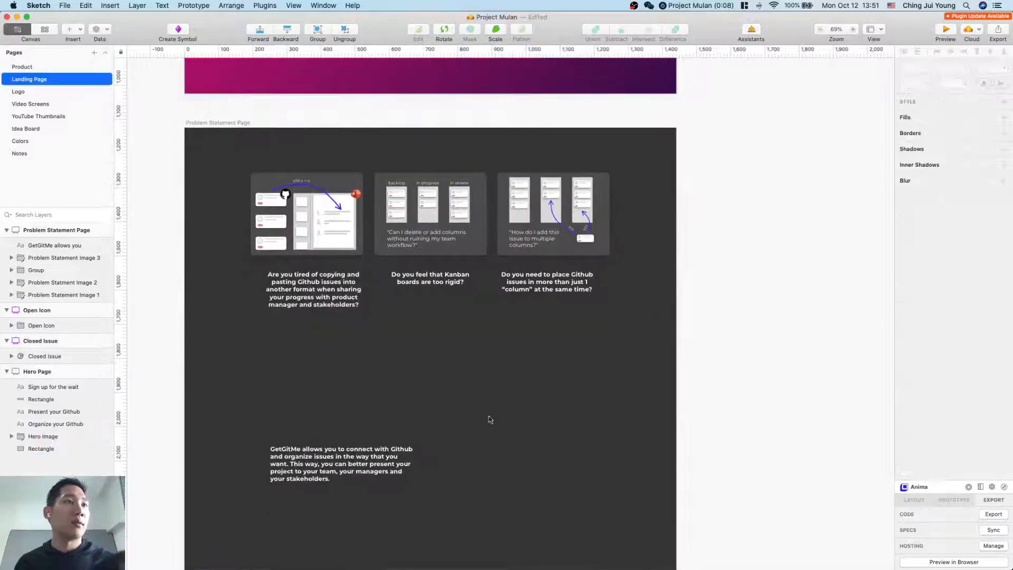
pyautogui.click(407, 457)
pyautogui.press('super+v')
pyautogui.moveTo(584, 282); pyautogui.dragTo(573, 434)
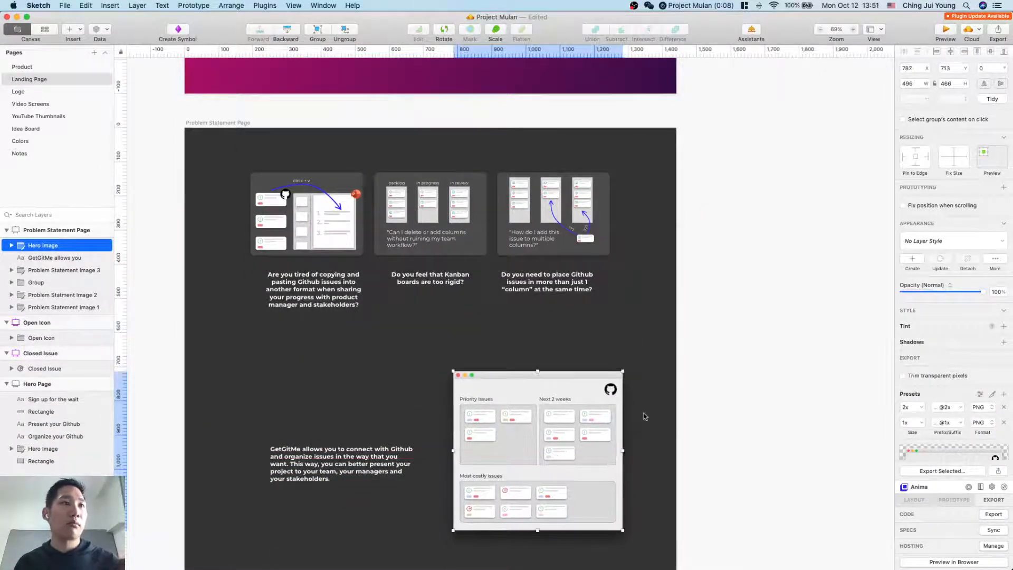
pyautogui.hotkey('shift', '2')
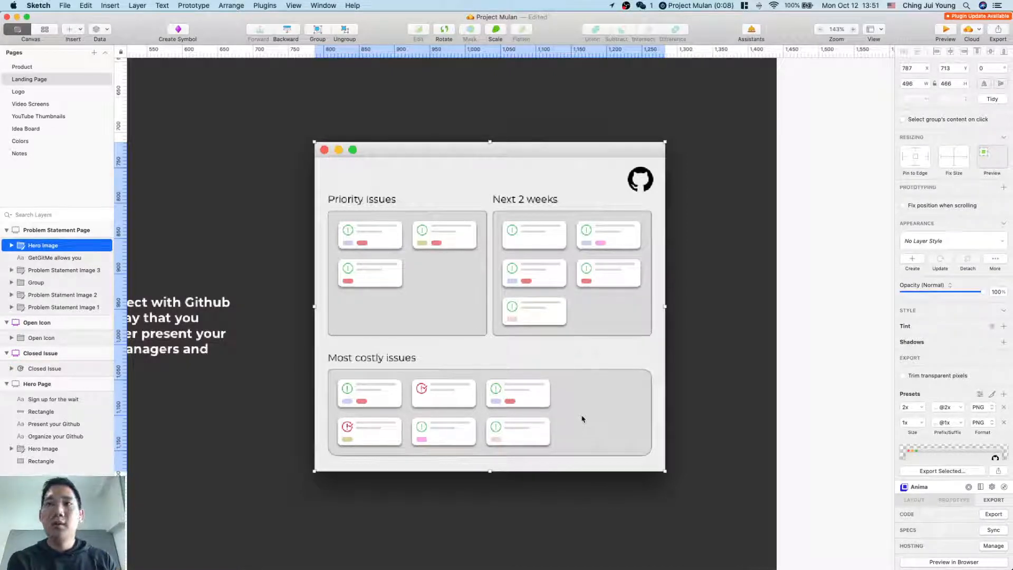
pyautogui.click(704, 294)
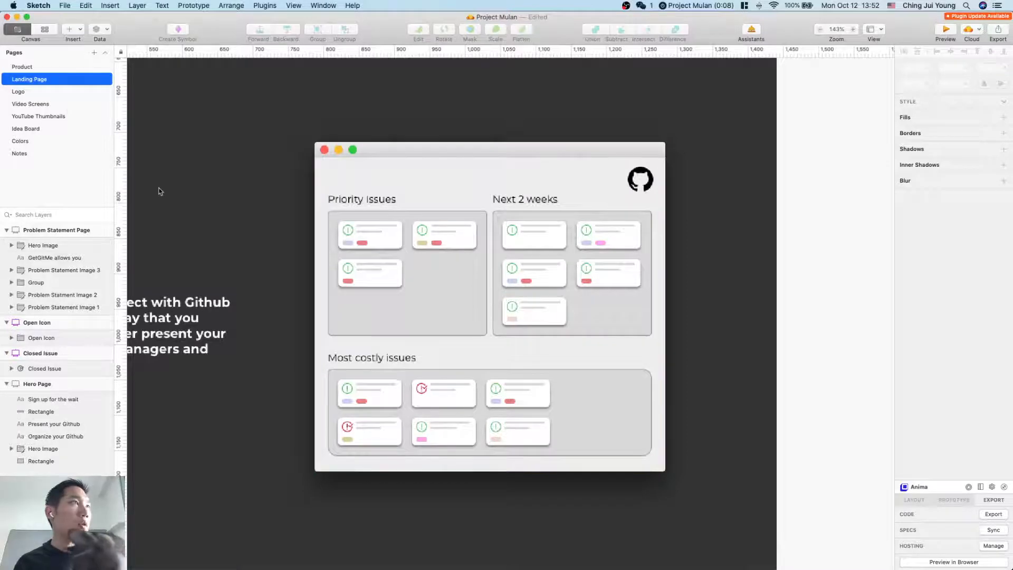
# Step: Copy the Issue Bucket panel from the Product page's Create View Modal artboard and place it just below the copied hero image on the Landing Page
pyautogui.click(25, 68)
pyautogui.scroll(-3, 422, 321)
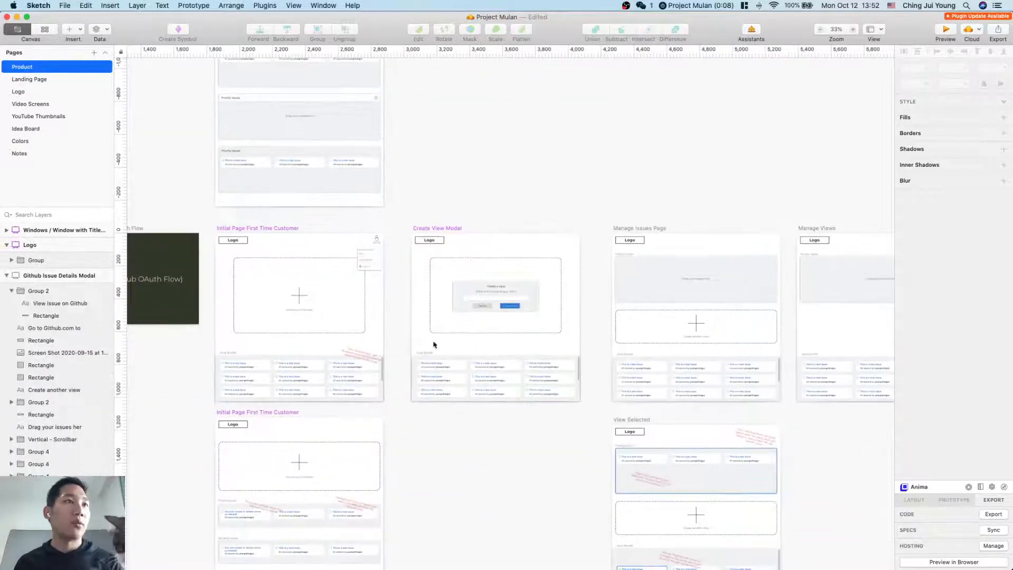
pyautogui.scroll(5, 464, 380)
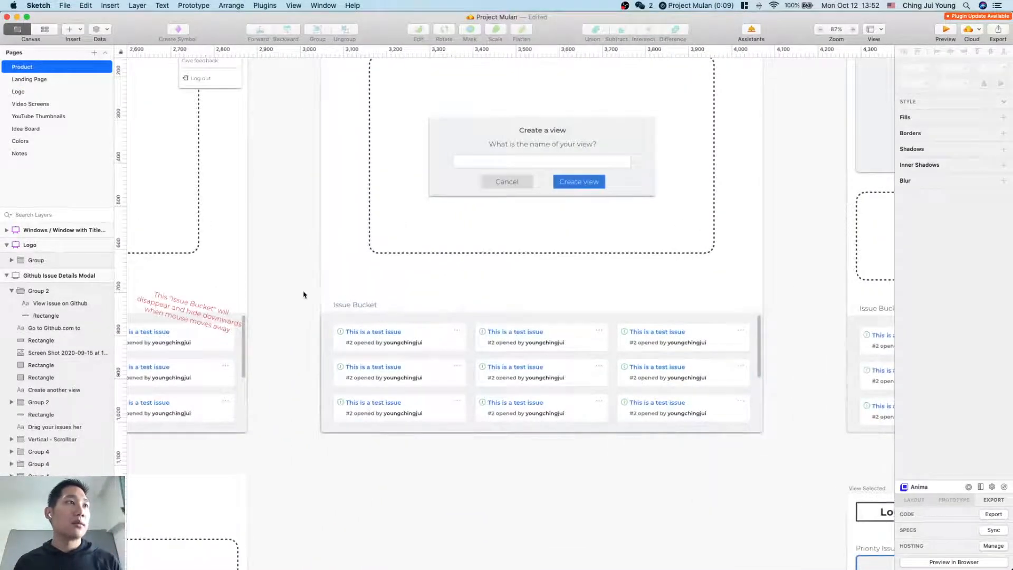
pyautogui.moveTo(297, 290); pyautogui.dragTo(766, 481)
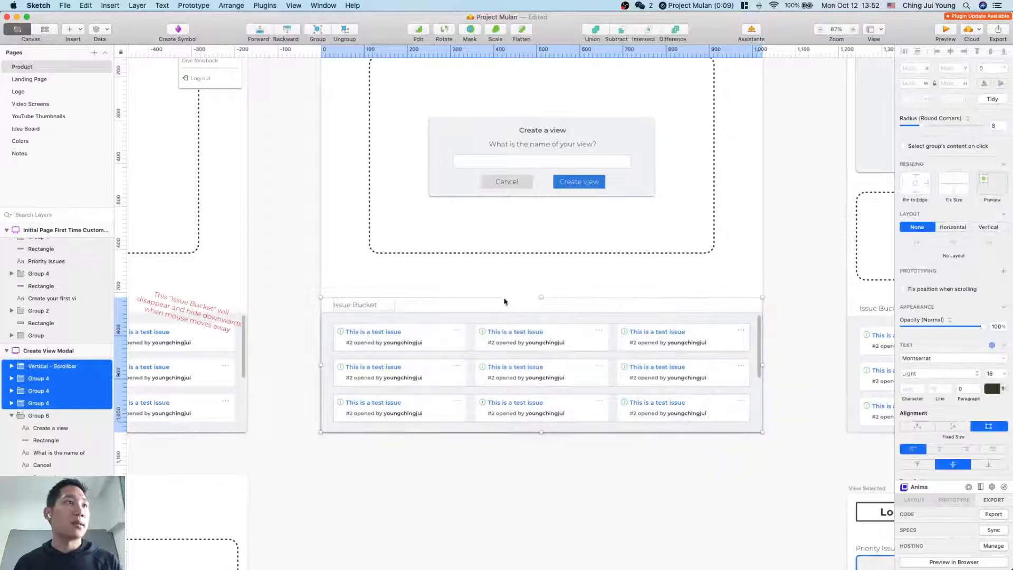
pyautogui.click(53, 79)
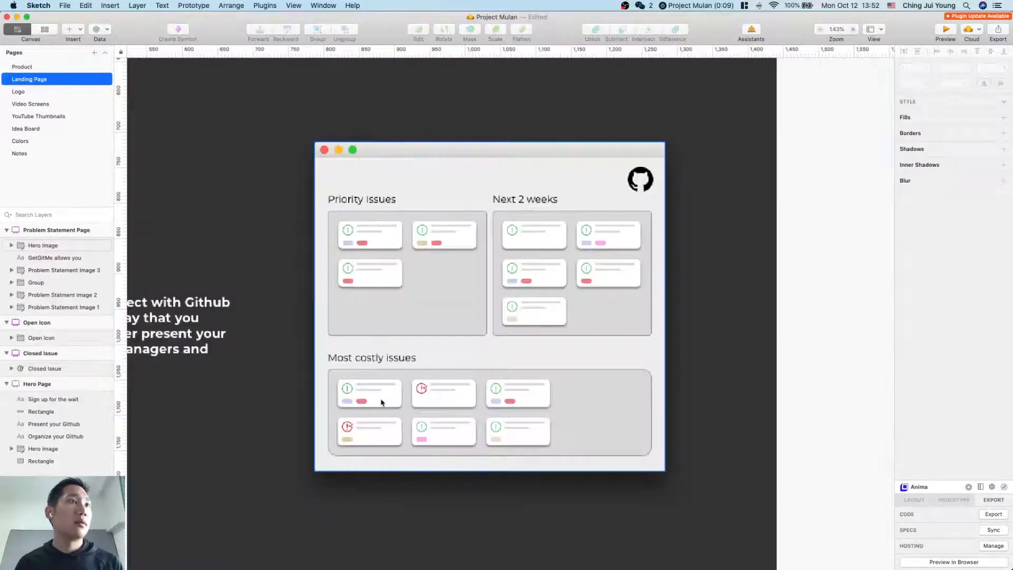
pyautogui.scroll(3, 410, 439)
pyautogui.scroll(-3, 410, 439)
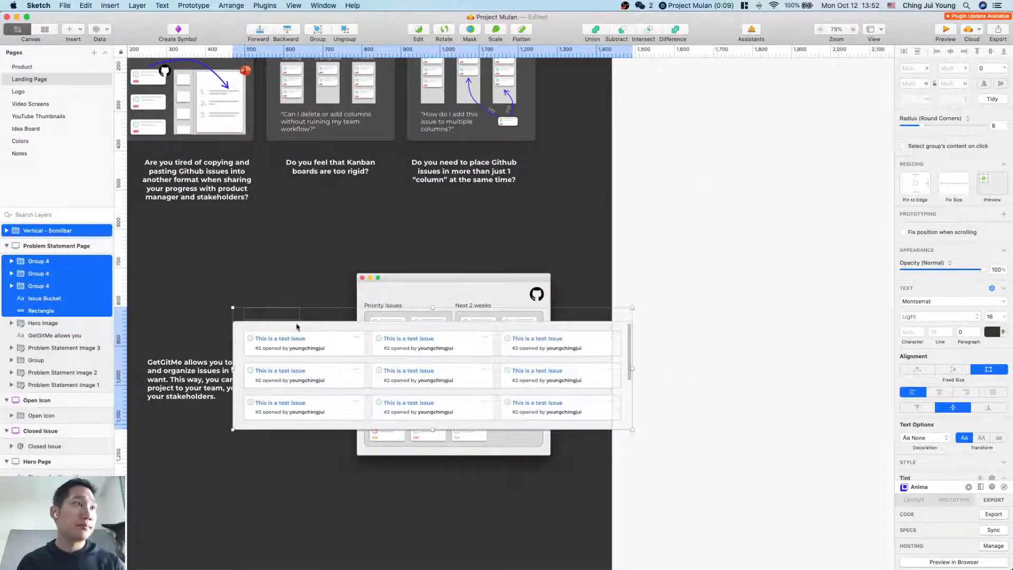
pyautogui.moveTo(297, 327); pyautogui.dragTo(271, 471)
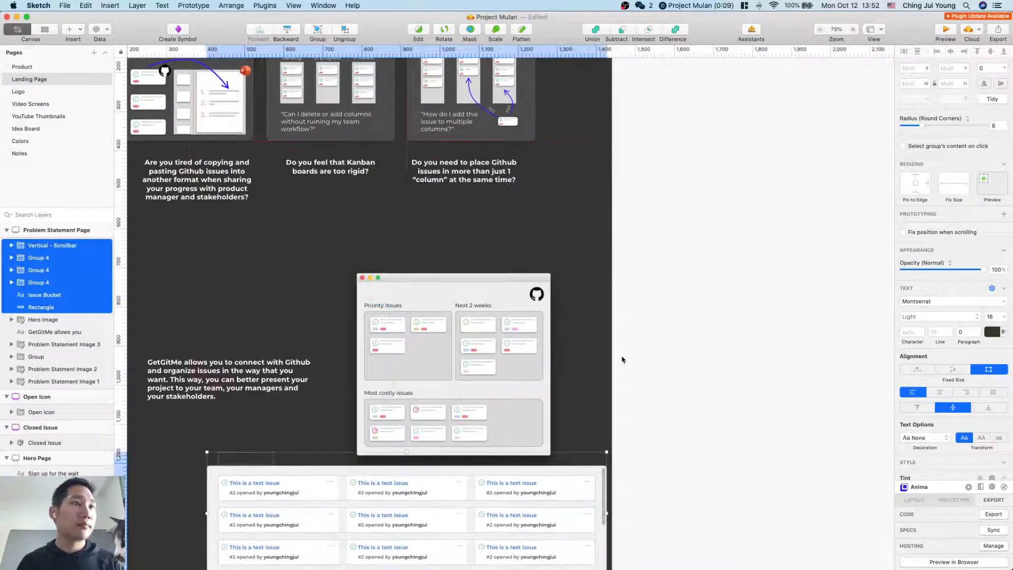
# Step: Delete the Issue Bucket label above the pasted issue panel
pyautogui.scroll(-5, 622, 360)
pyautogui.scroll(4, 750, 342)
pyautogui.hscroll(-10, 750, 342)
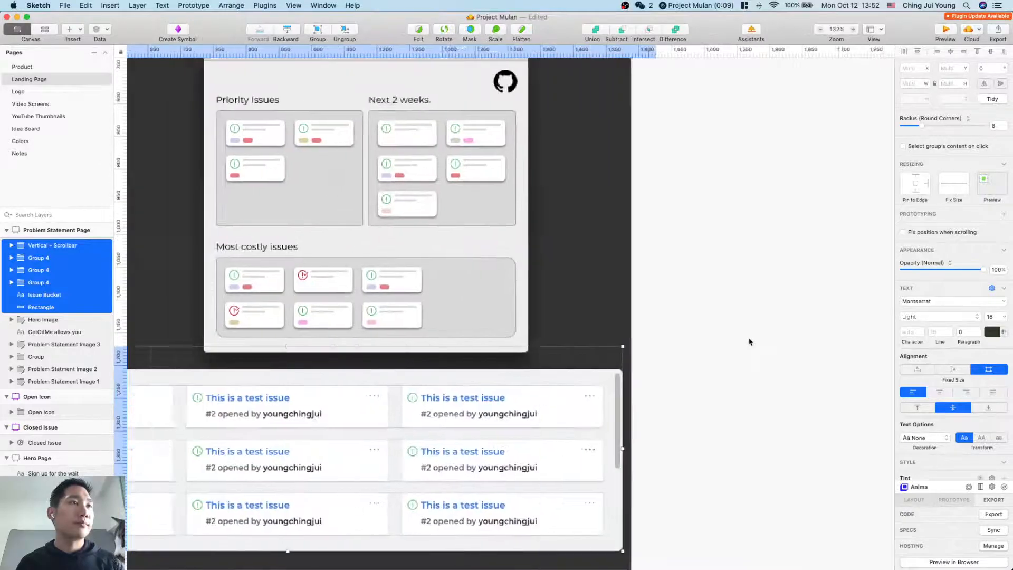
pyautogui.scroll(-3, 749, 342)
pyautogui.click(820, 344)
pyautogui.click(401, 351)
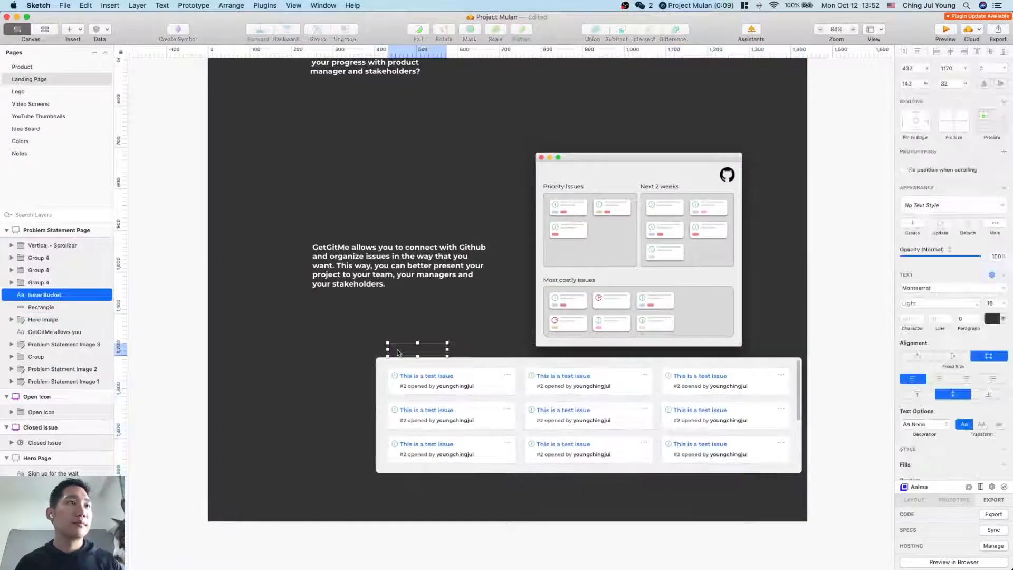
pyautogui.press('Delete')
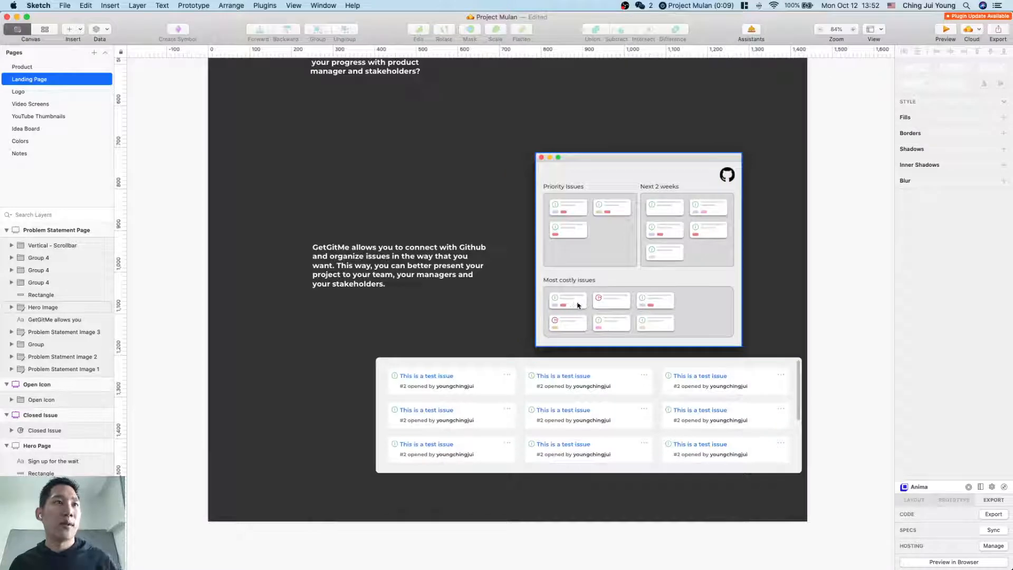
# Step: Change the "Most costly issues" label in the copied hero image to "Github Issues Bucket"
pyautogui.scroll(5, 810, 278)
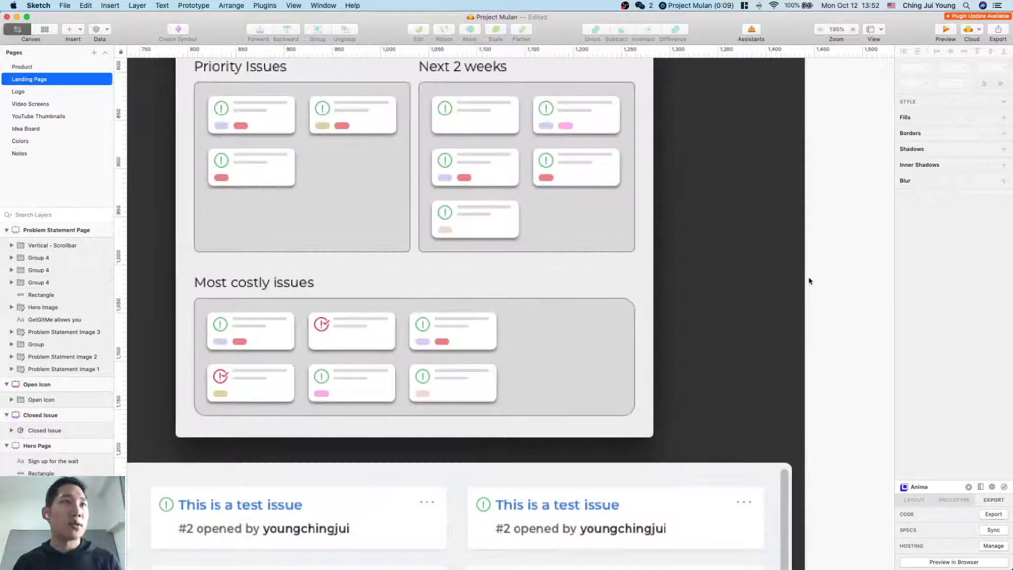
pyautogui.hscroll(-3, 810, 280)
pyautogui.scroll(-1, 810, 280)
pyautogui.click(385, 258)
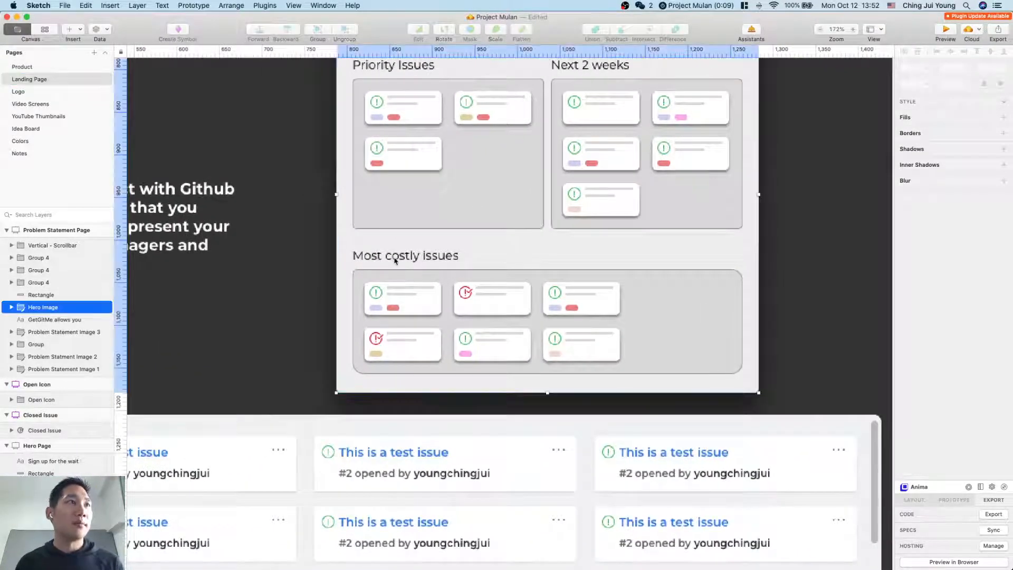
pyautogui.click(394, 259)
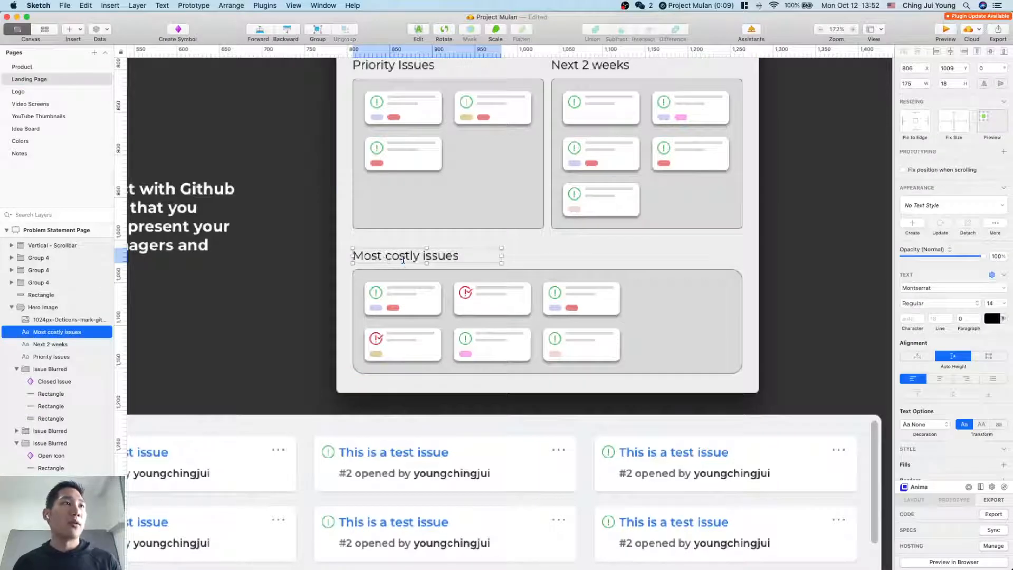
pyautogui.doubleClick(403, 258)
pyautogui.press('super+a')
pyautogui.write('Gi')
pyautogui.write('Issues Bucket')
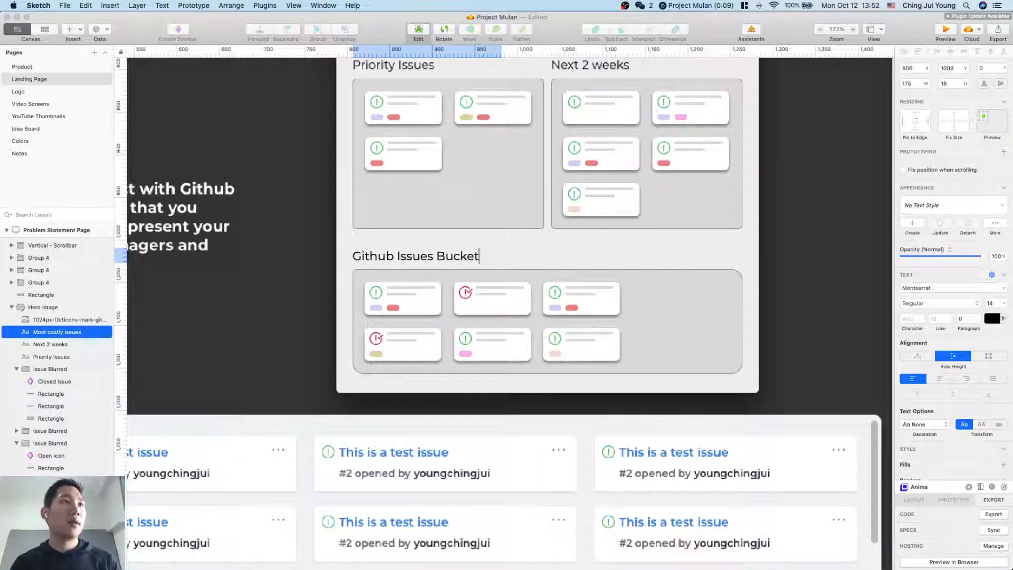
pyautogui.click(251, 337)
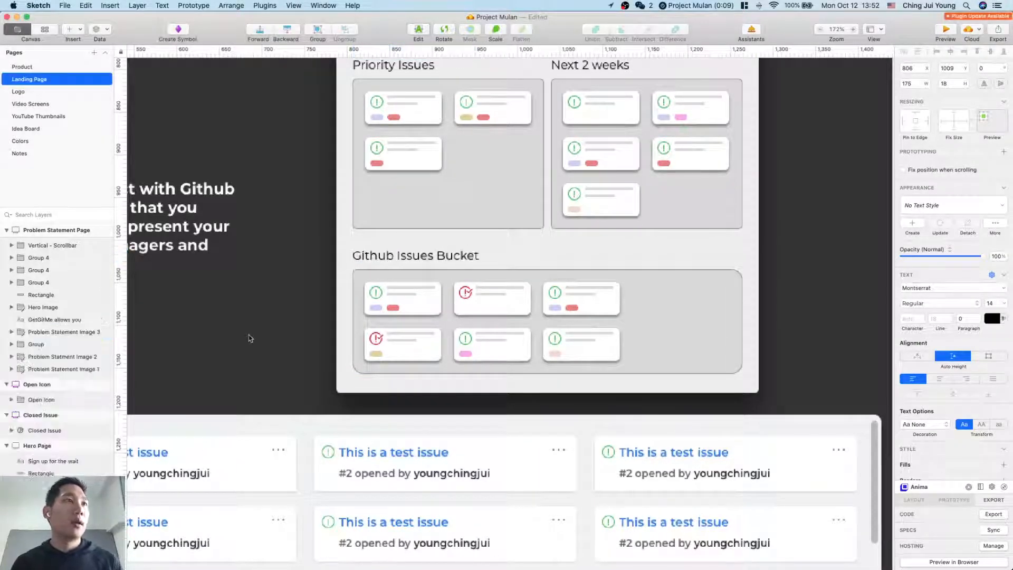
# Step: Stretch the Github Issues Bucket background rectangle to the image's side and lower edges, giving X 787, width 496 and height 145
pyautogui.click(357, 312)
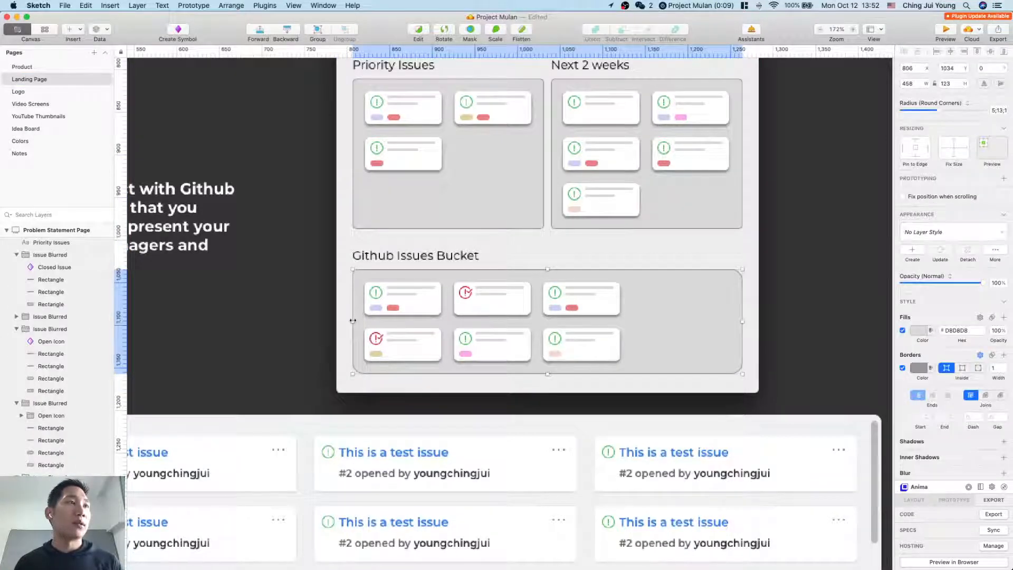
pyautogui.moveTo(352, 321); pyautogui.dragTo(337, 321)
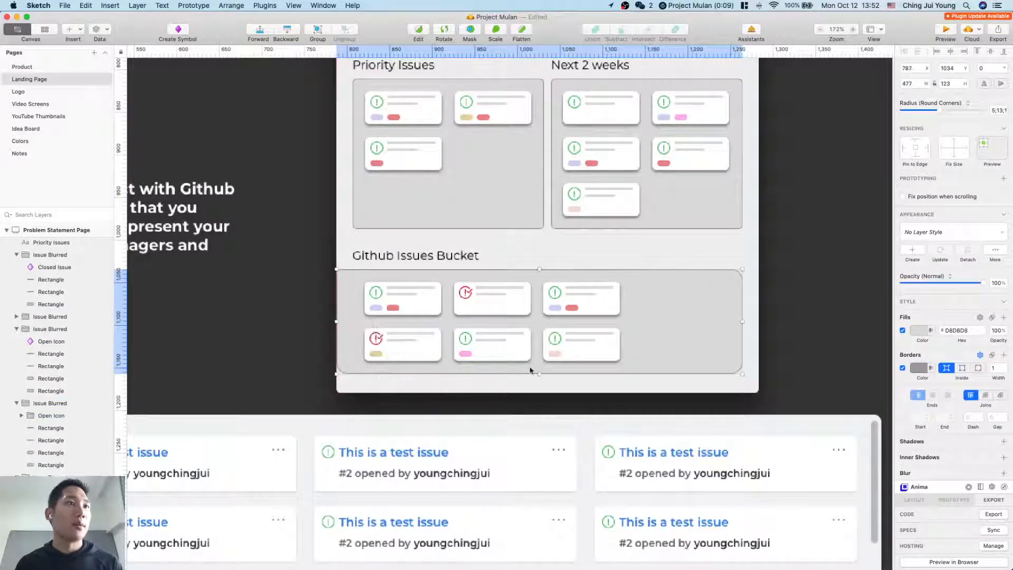
pyautogui.moveTo(539, 374); pyautogui.dragTo(540, 393)
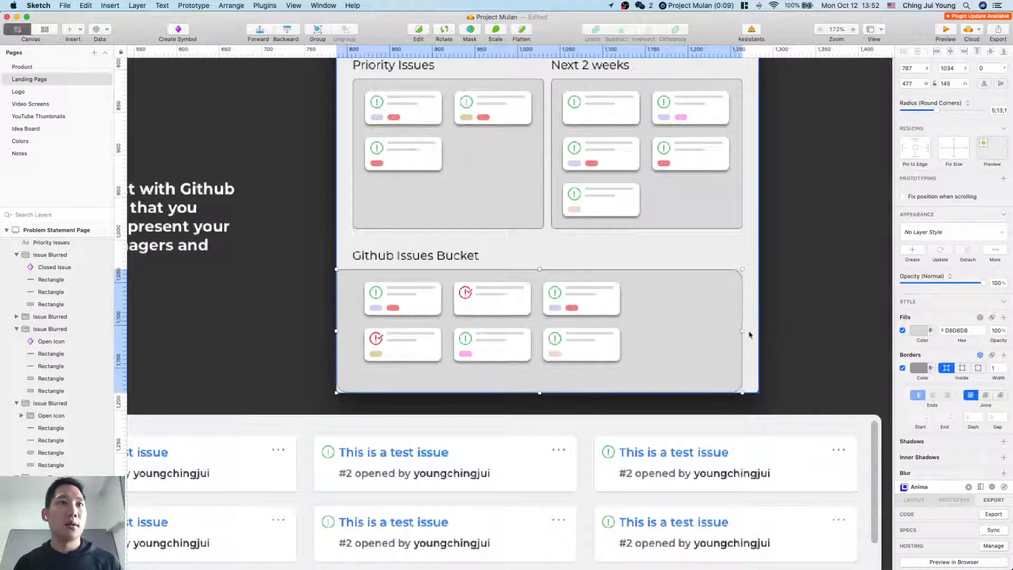
pyautogui.moveTo(742, 330); pyautogui.dragTo(758, 331)
pyautogui.scroll(-2, 794, 367)
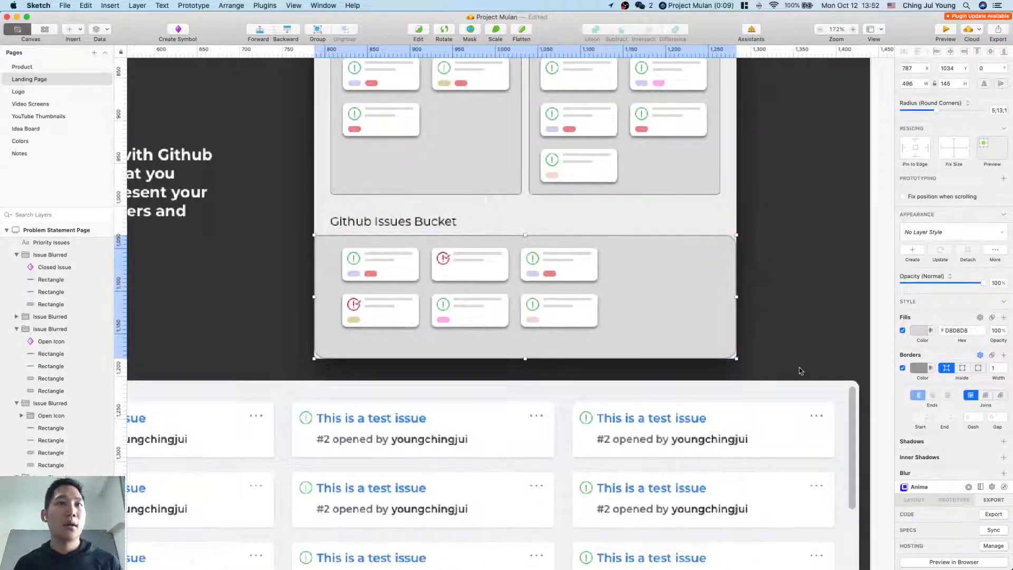
pyautogui.click(852, 419)
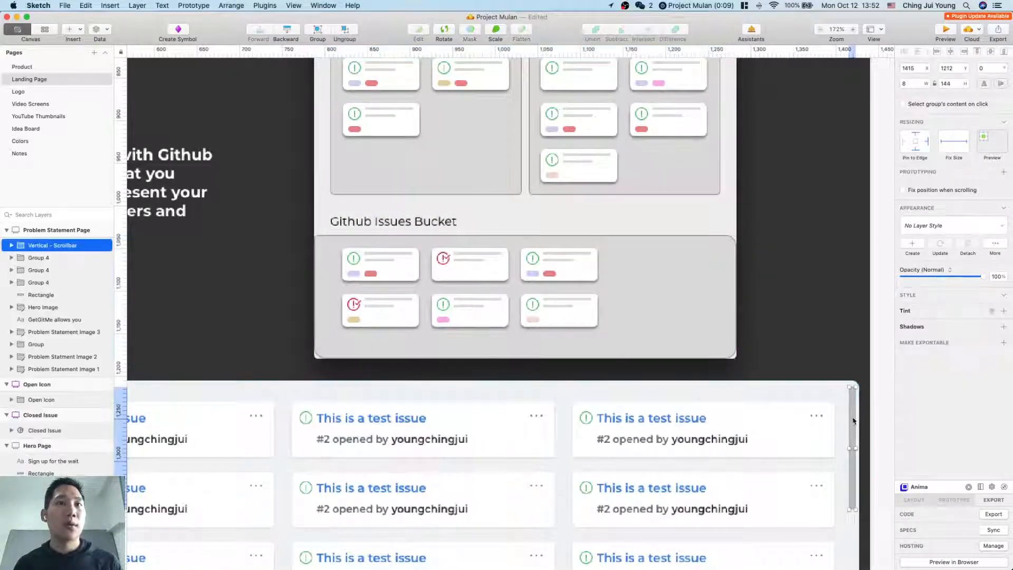
pyautogui.doubleClick(685, 284)
pyautogui.press('super+z')
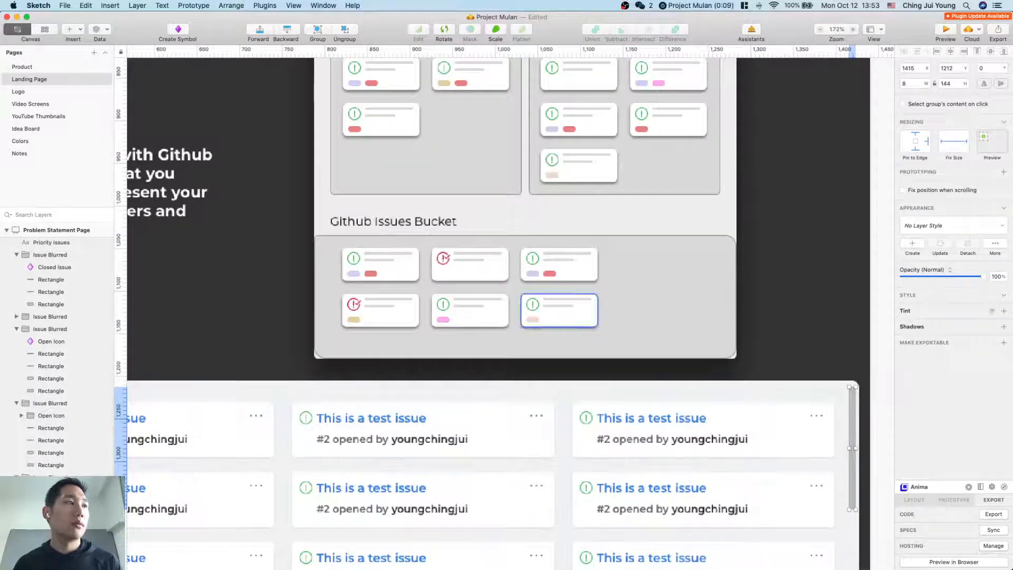
pyautogui.scroll(-1, 63, 485)
pyautogui.click(63, 527)
pyautogui.click(194, 496)
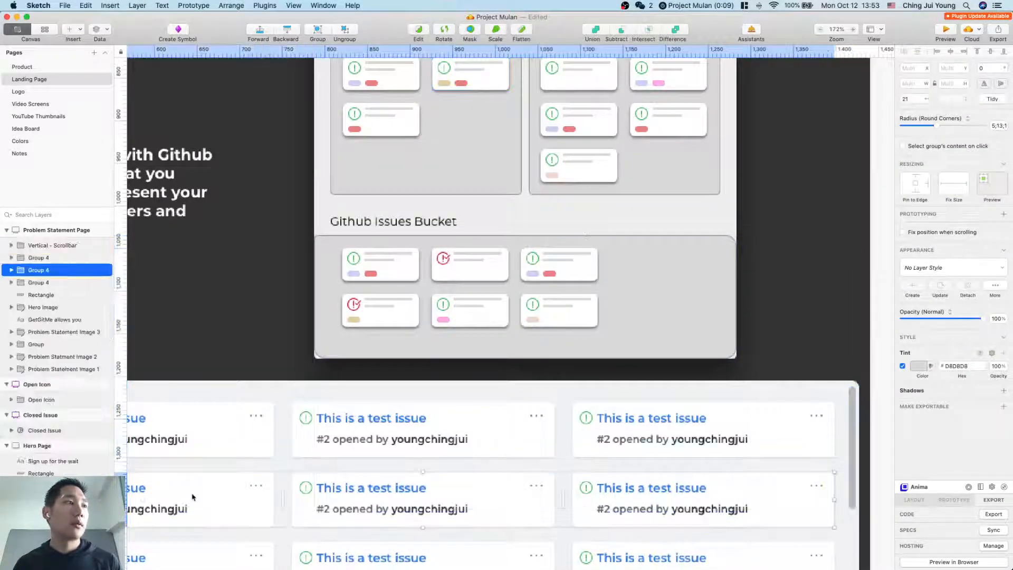
pyautogui.scroll(-2, 764, 151)
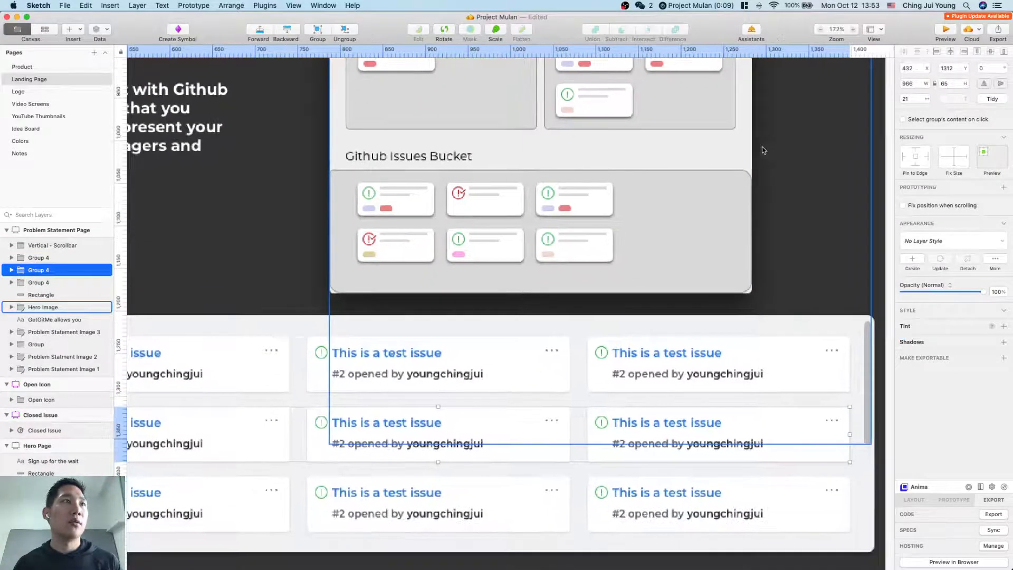
pyautogui.click(784, 257)
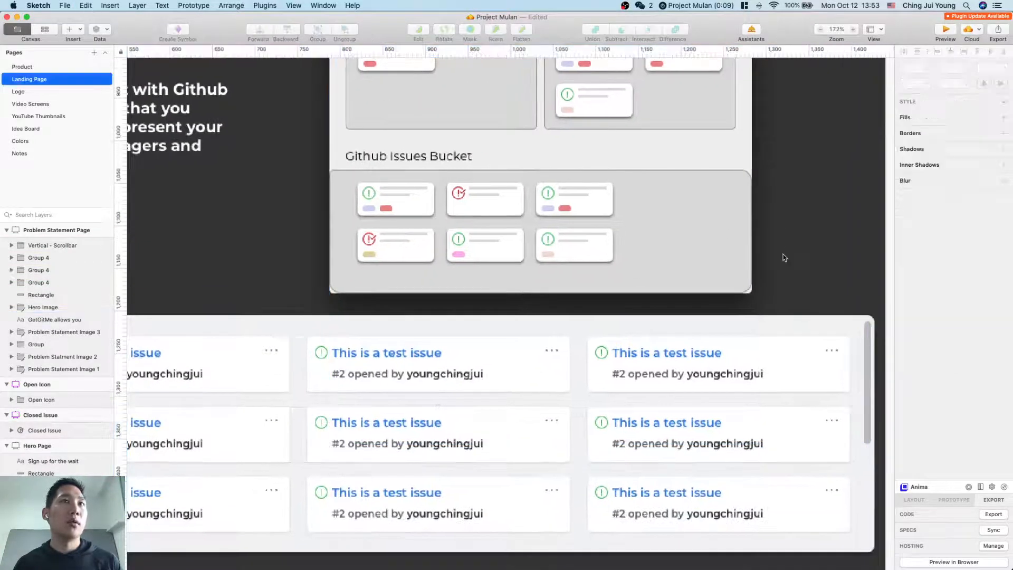
# Step: Copy the vertical scrollbar of the pasted issue panel
pyautogui.click(868, 364)
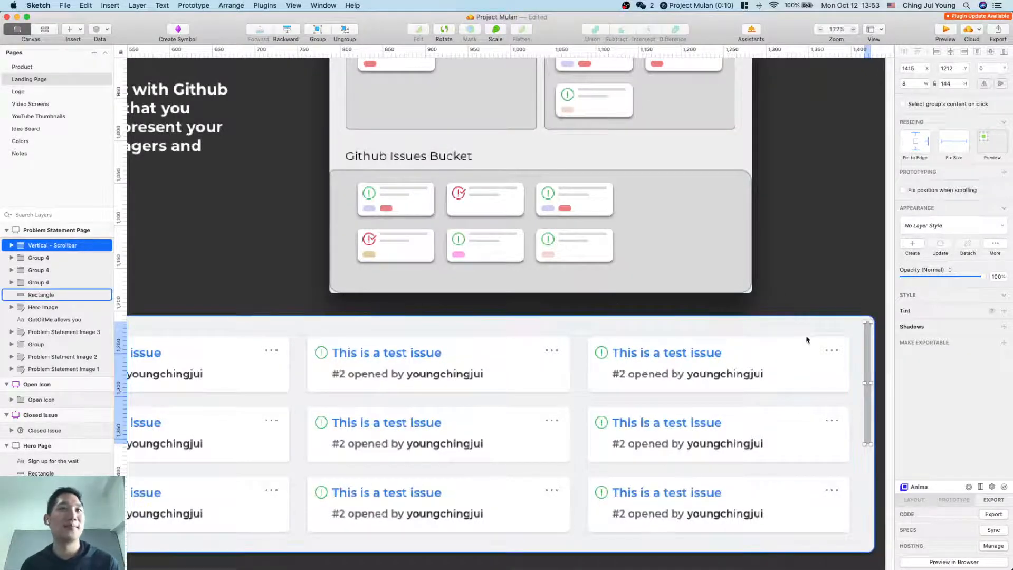
pyautogui.press('super+c')
# Step: Try to paste the scrollbar directly above the Hero Image layer and move it into the Github Issues Bucket area
pyautogui.click(706, 229)
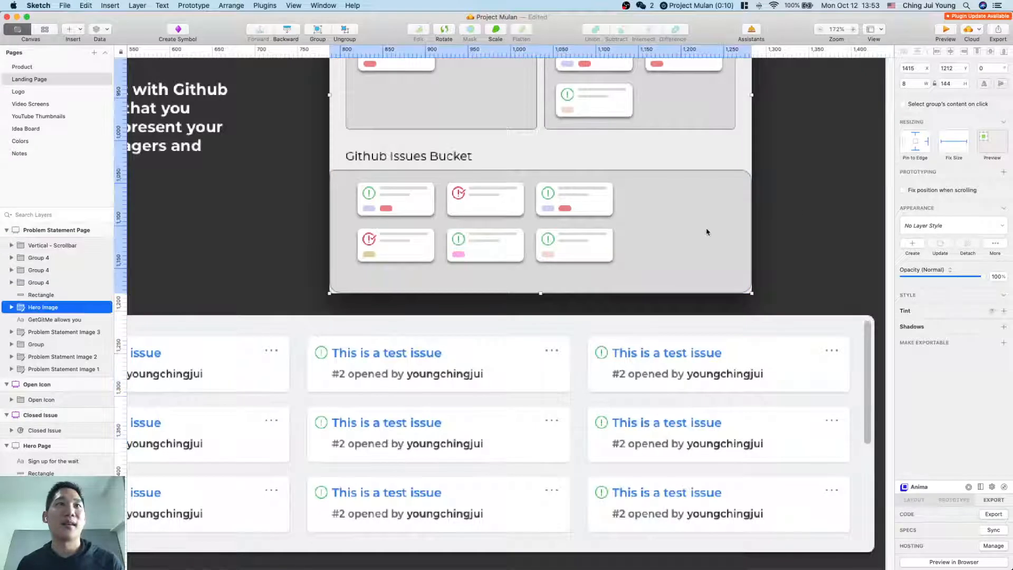
pyautogui.press('super+v')
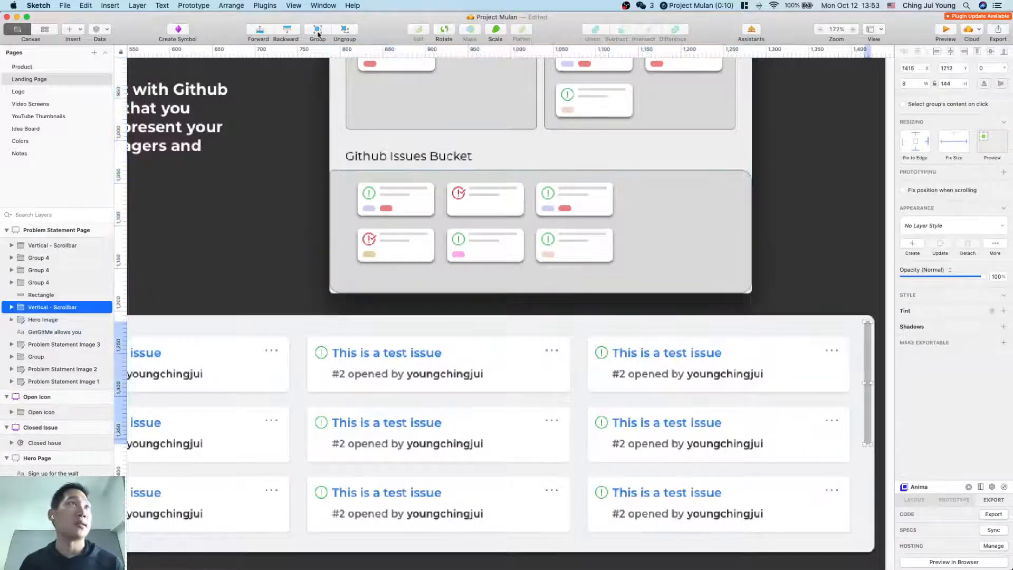
pyautogui.click(293, 5)
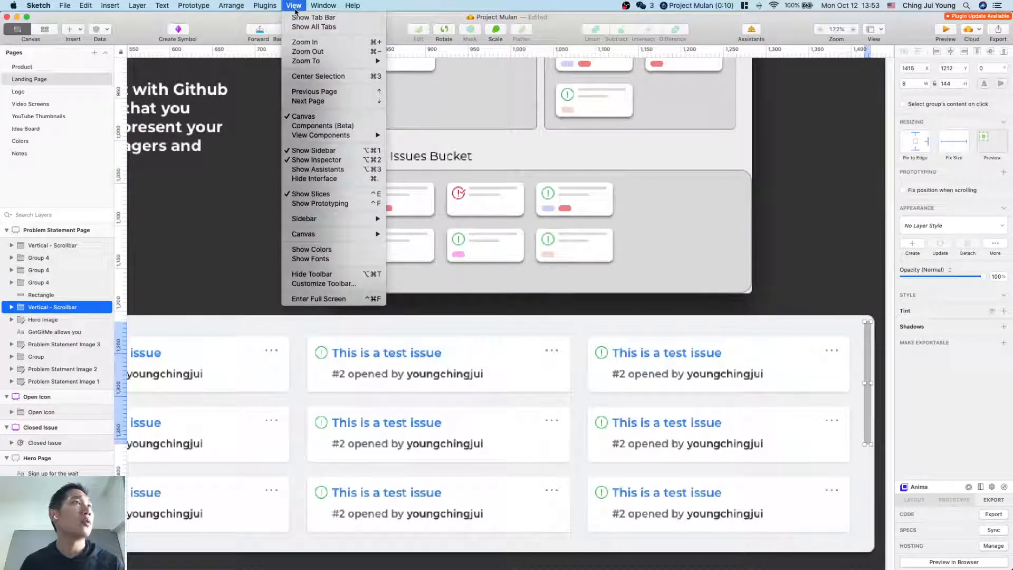
pyautogui.click(315, 77)
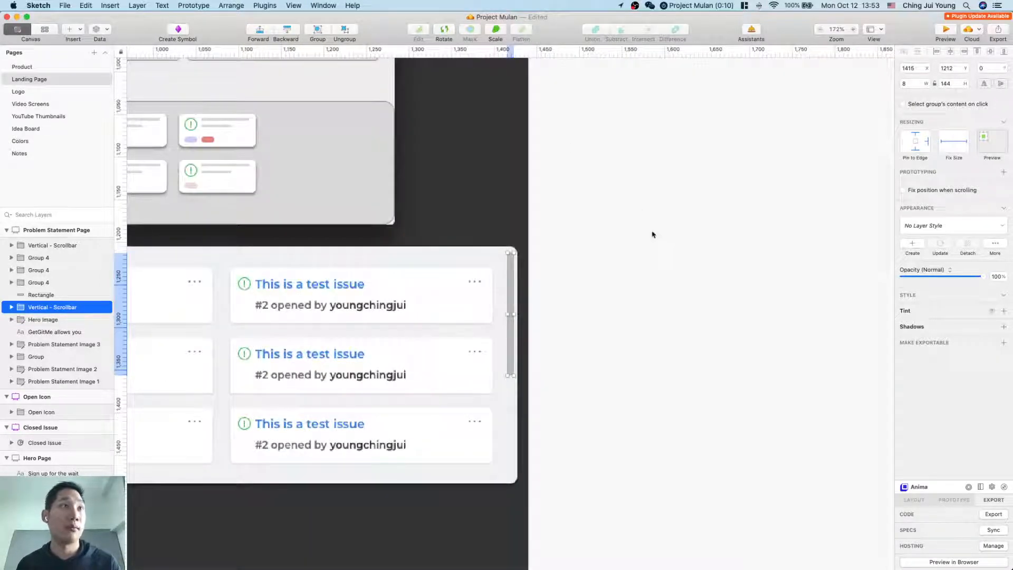
pyautogui.moveTo(511, 283); pyautogui.dragTo(370, 139)
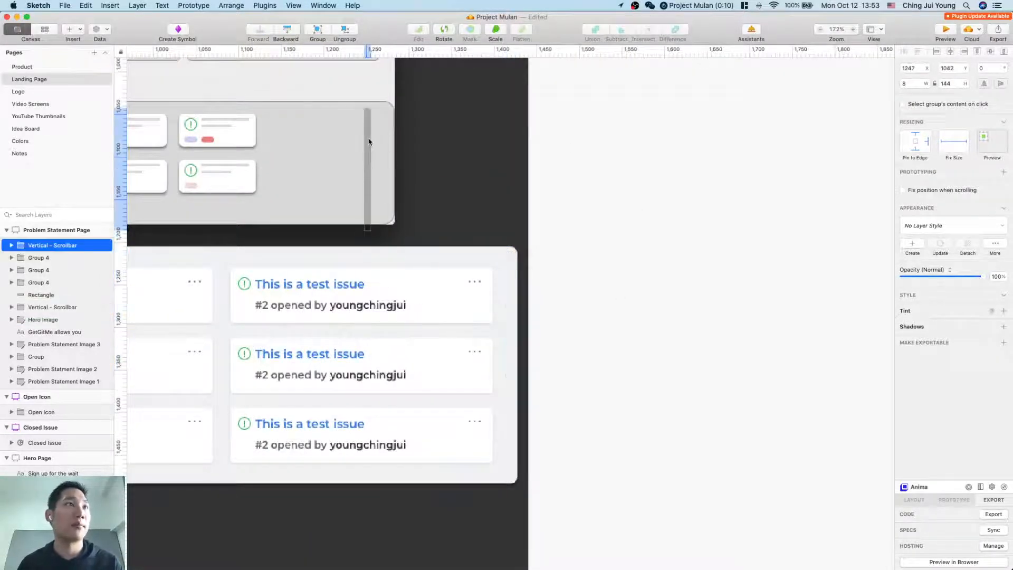
pyautogui.press('super+z')
pyautogui.press('super+z')
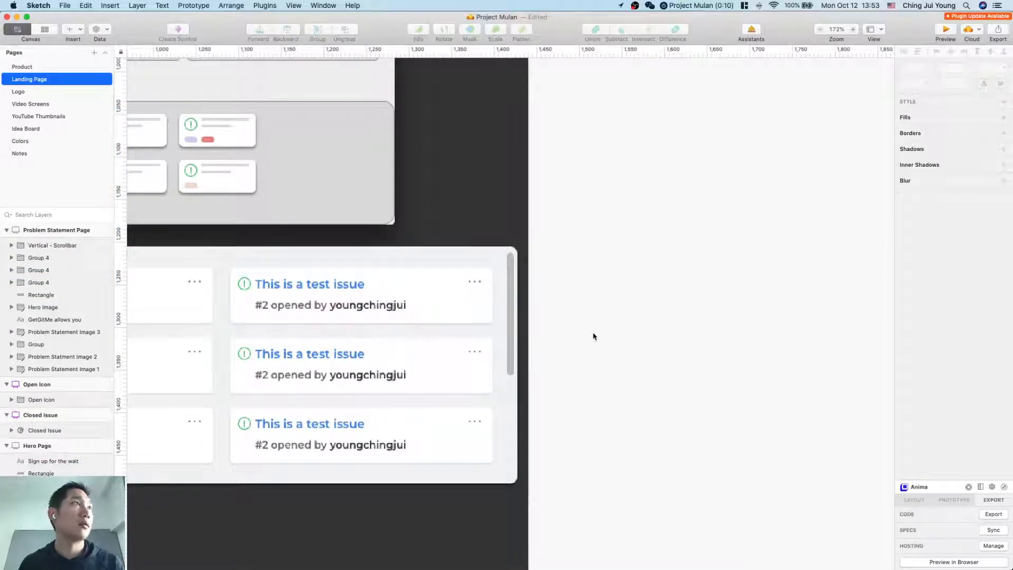
# Step: Place a duplicate of the issue panel's scrollbar inside the Github Issues Bucket at about X 1268, Y 1044 and shorten it to about 65 high
pyautogui.press('super+shift+z')
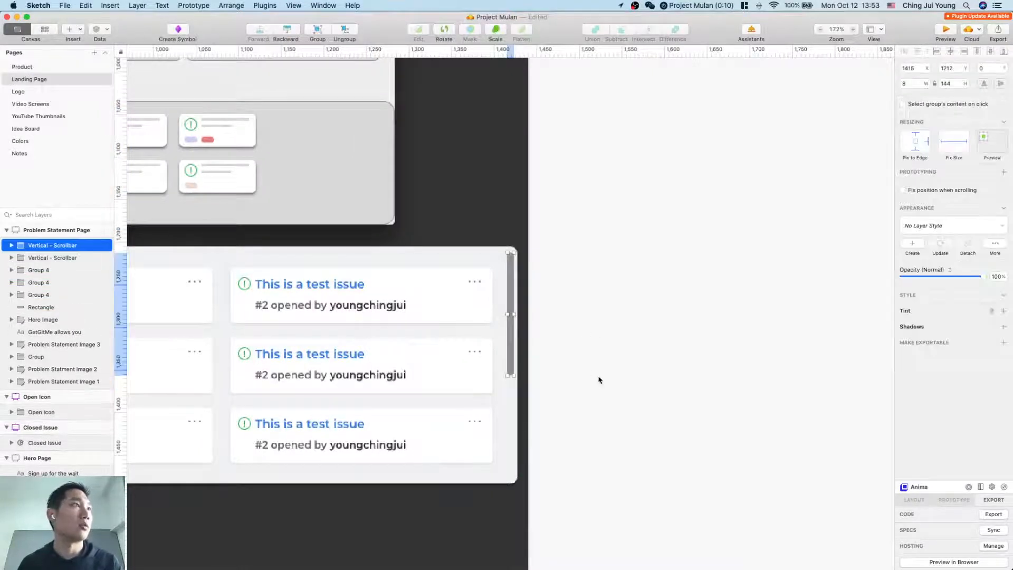
pyautogui.hscroll(-5, 548, 320)
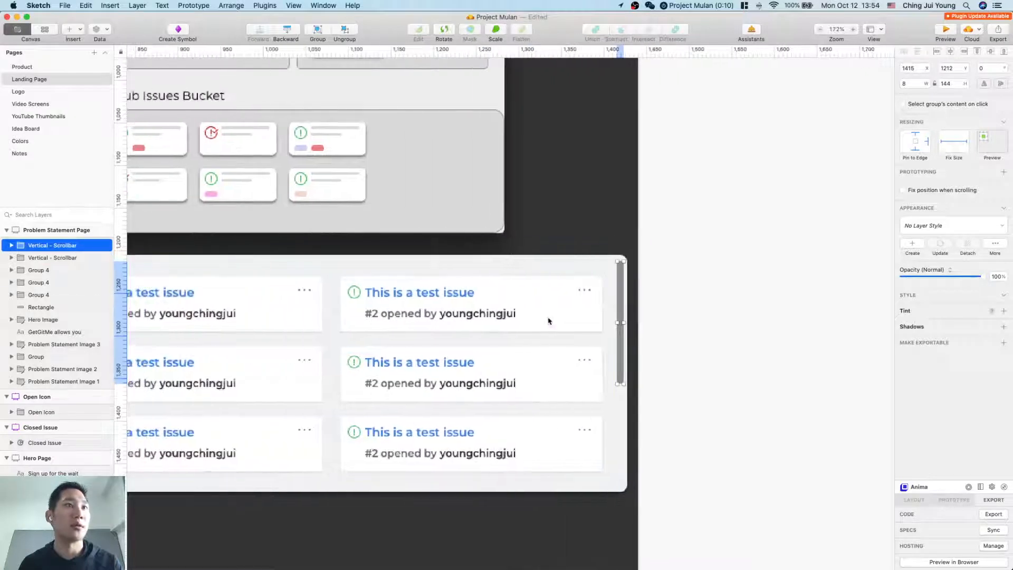
pyautogui.moveTo(623, 304); pyautogui.dragTo(497, 156)
pyautogui.click(748, 228)
pyautogui.click(494, 174)
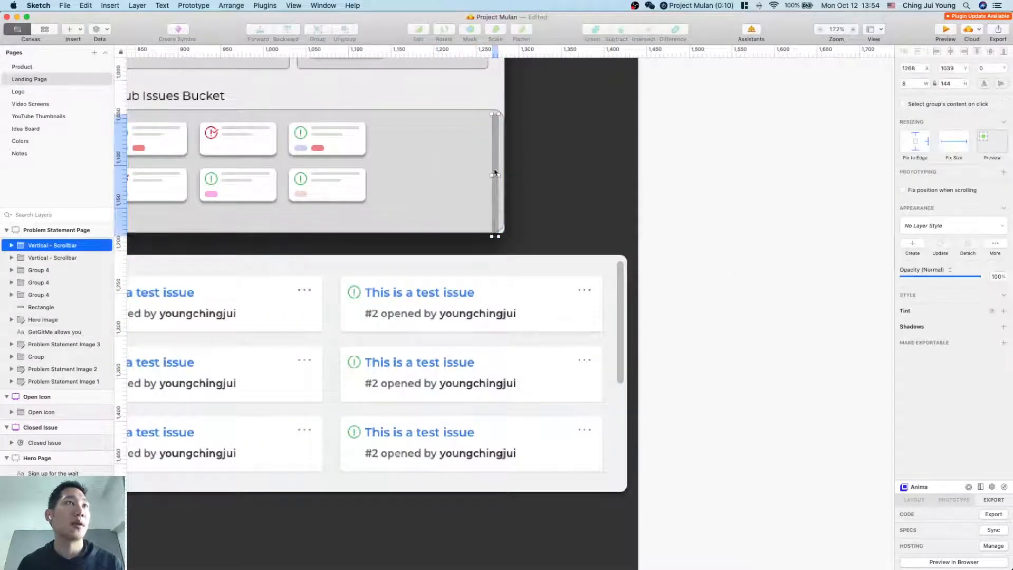
pyautogui.moveTo(493, 205); pyautogui.dragTo(499, 173)
pyautogui.click(562, 173)
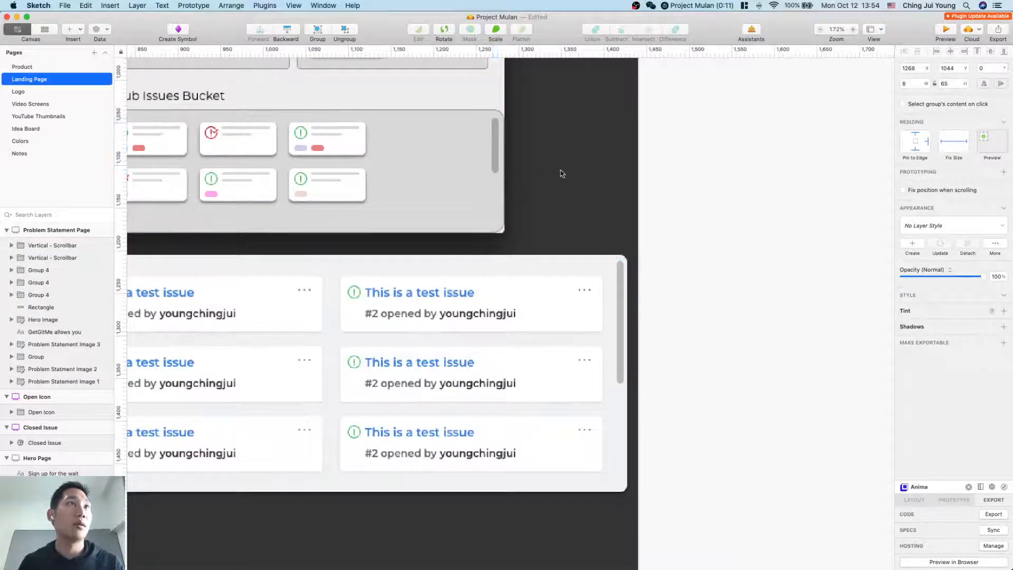
# Step: Set the Github Issues Bucket background rectangle's corner radius to 0 and turn off its border
pyautogui.hscroll(-5, 562, 173)
pyautogui.scroll(2, 561, 173)
pyautogui.scroll(2, 641, 277)
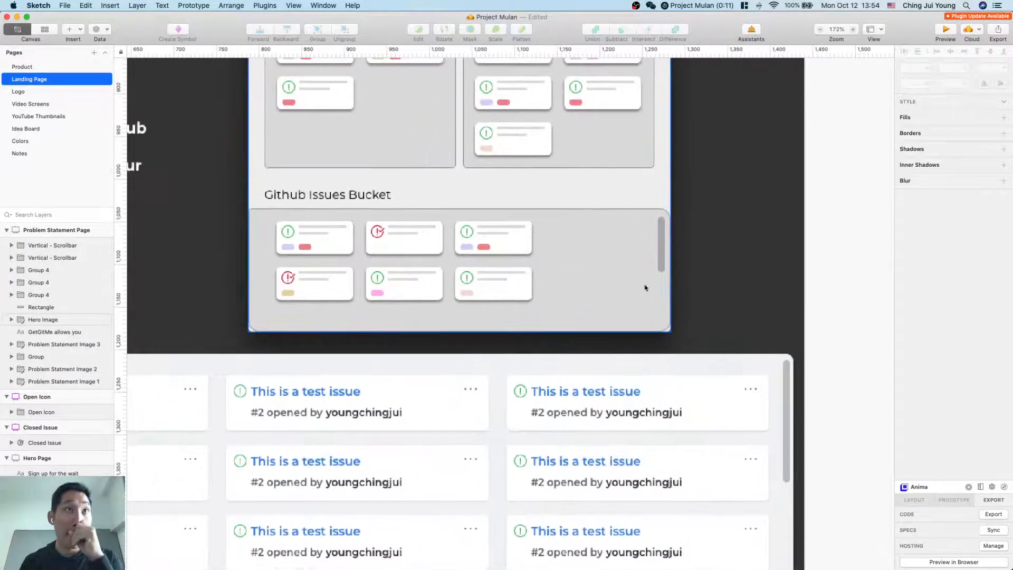
pyautogui.click(617, 260)
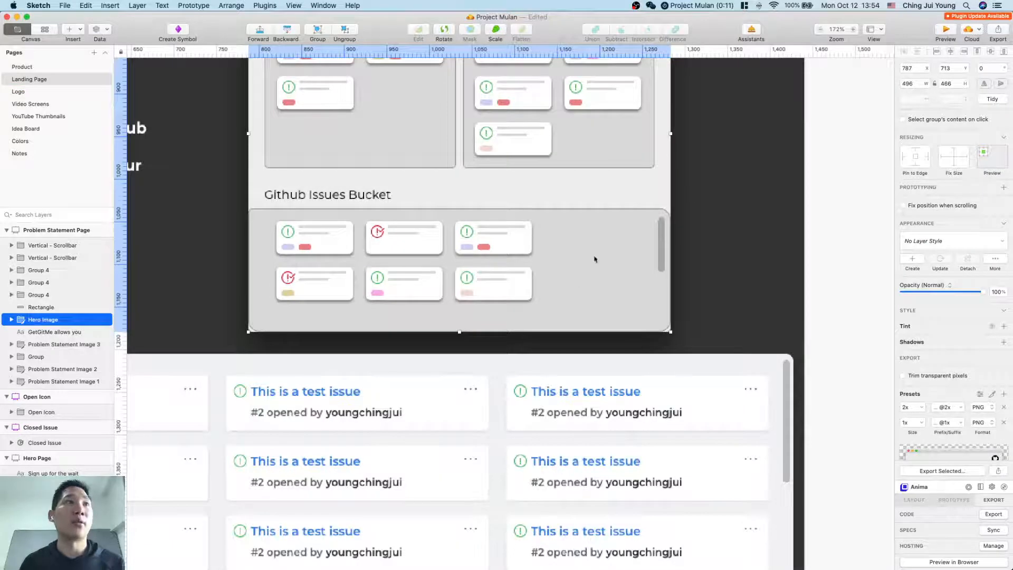
pyautogui.doubleClick(580, 290)
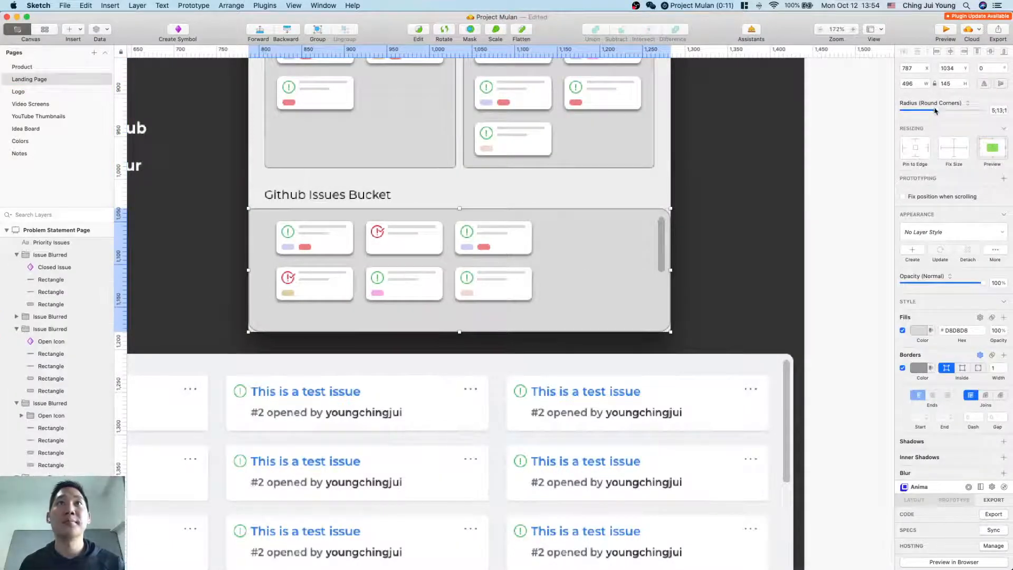
pyautogui.moveTo(936, 110); pyautogui.dragTo(812, 113)
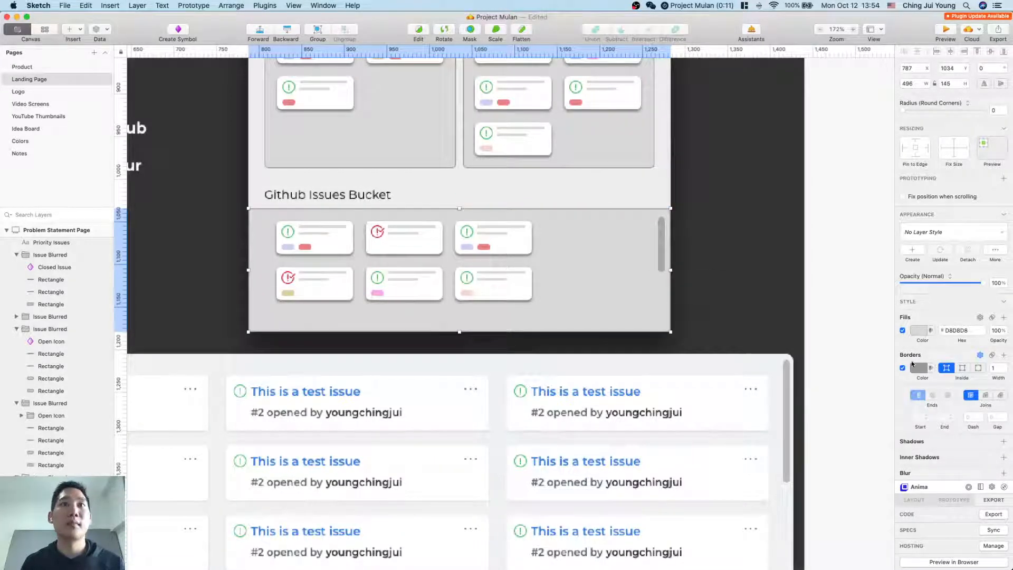
pyautogui.click(902, 368)
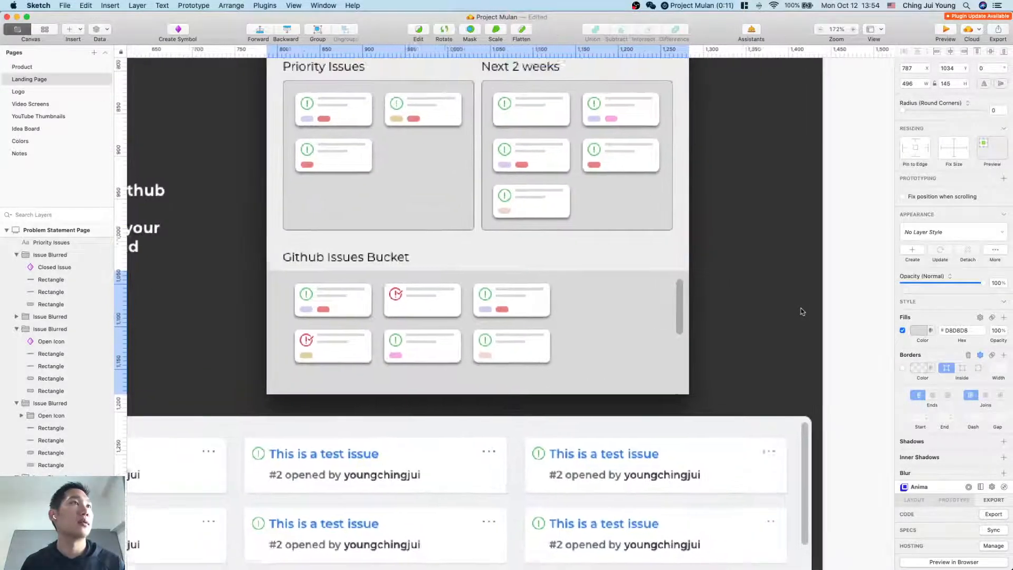
# Step: Fill the Github Issues Bucket background rectangle with purple 8D44A0 at 36% opacity and deselect it
pyautogui.scroll(3, 802, 312)
pyautogui.click(919, 330)
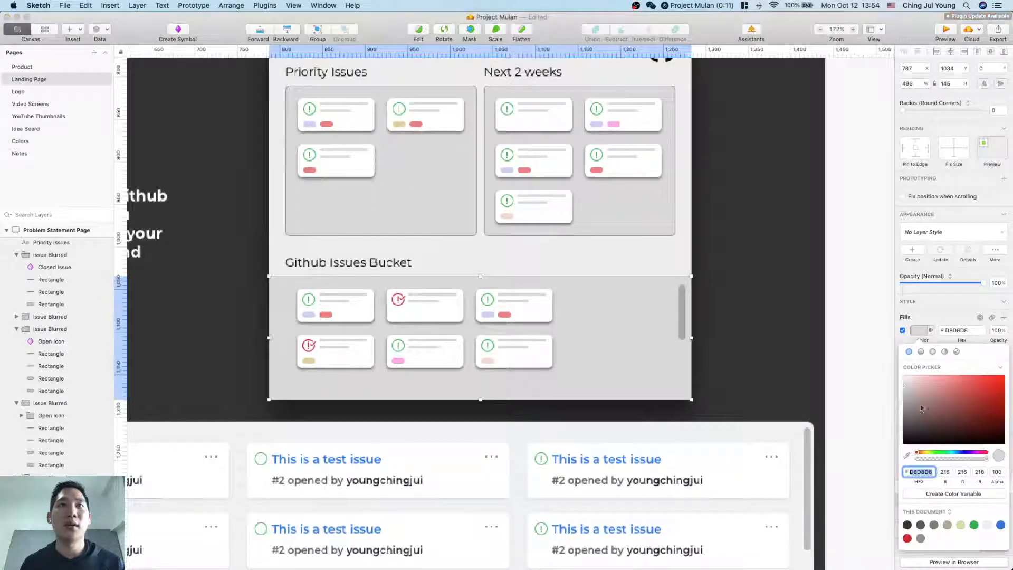
pyautogui.moveTo(922, 410)
pyautogui.mouseDown()
pyautogui.moveTo(926, 398)
pyautogui.moveTo(907, 406)
pyautogui.moveTo(912, 399)
pyautogui.mouseUp()
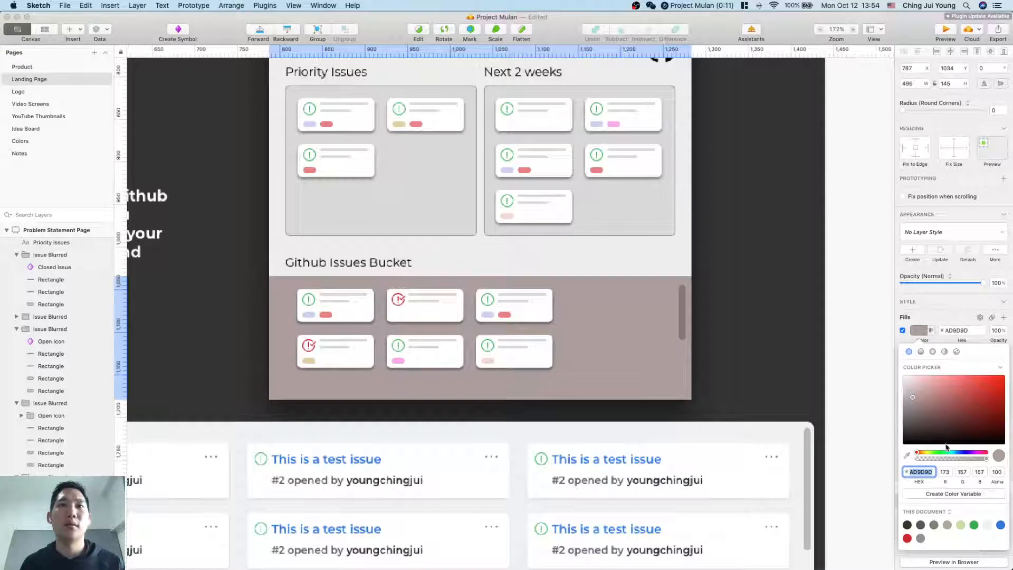
pyautogui.moveTo(944, 459); pyautogui.dragTo(942, 461)
pyautogui.moveTo(912, 396)
pyautogui.mouseDown()
pyautogui.moveTo(872, 380)
pyautogui.moveTo(949, 394)
pyautogui.moveTo(914, 393)
pyautogui.moveTo(947, 389)
pyautogui.moveTo(961, 404)
pyautogui.mouseUp()
pyautogui.click(974, 455)
pyautogui.click(718, 289)
pyautogui.scroll(3, 719, 284)
pyautogui.hscroll(-1, 719, 284)
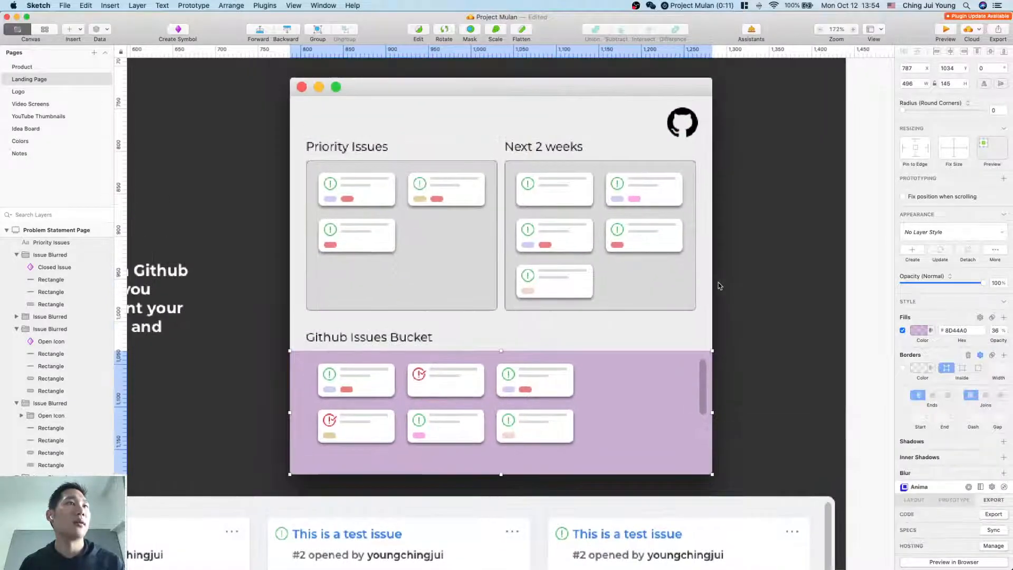
pyautogui.scroll(-3, 713, 319)
pyautogui.click(749, 338)
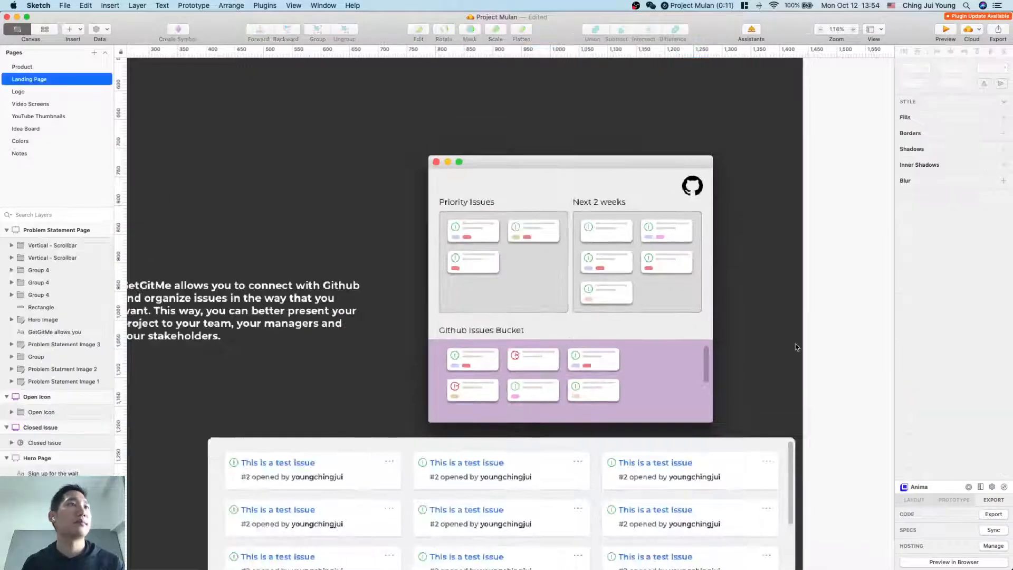
pyautogui.scroll(-6, 768, 405)
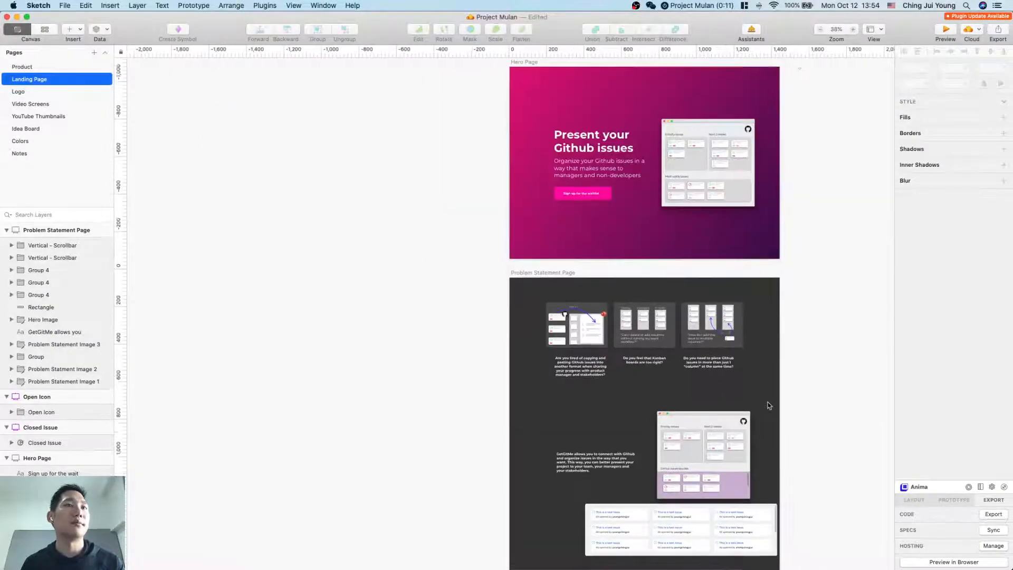
pyautogui.scroll(2, 768, 405)
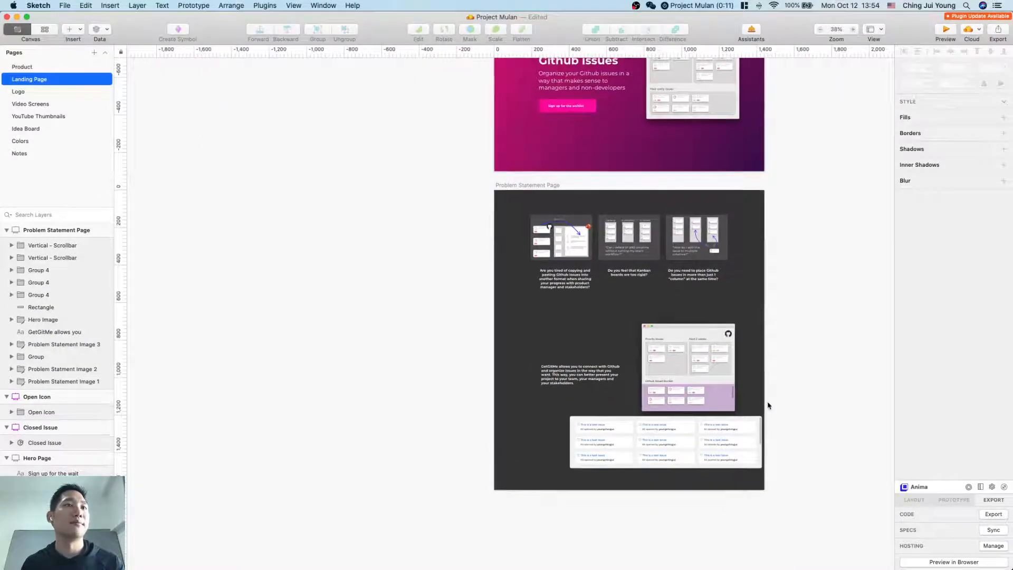
pyautogui.scroll(3, 768, 406)
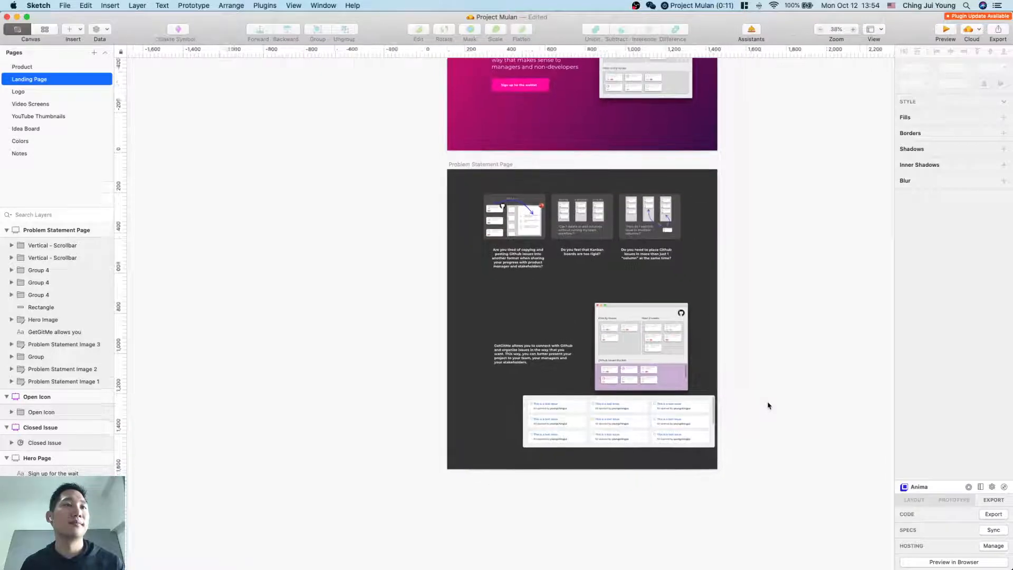
pyautogui.scroll(5, 768, 405)
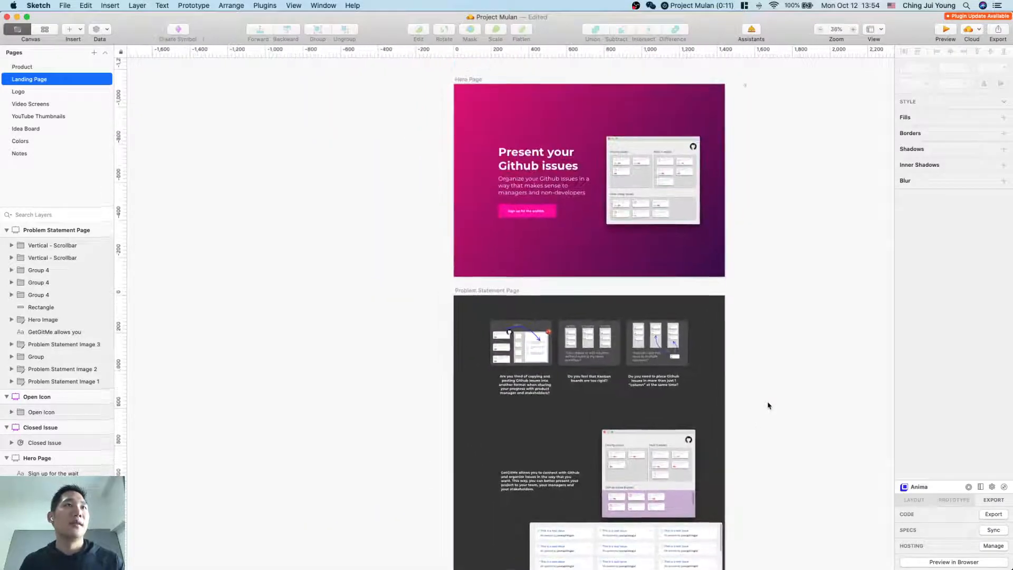
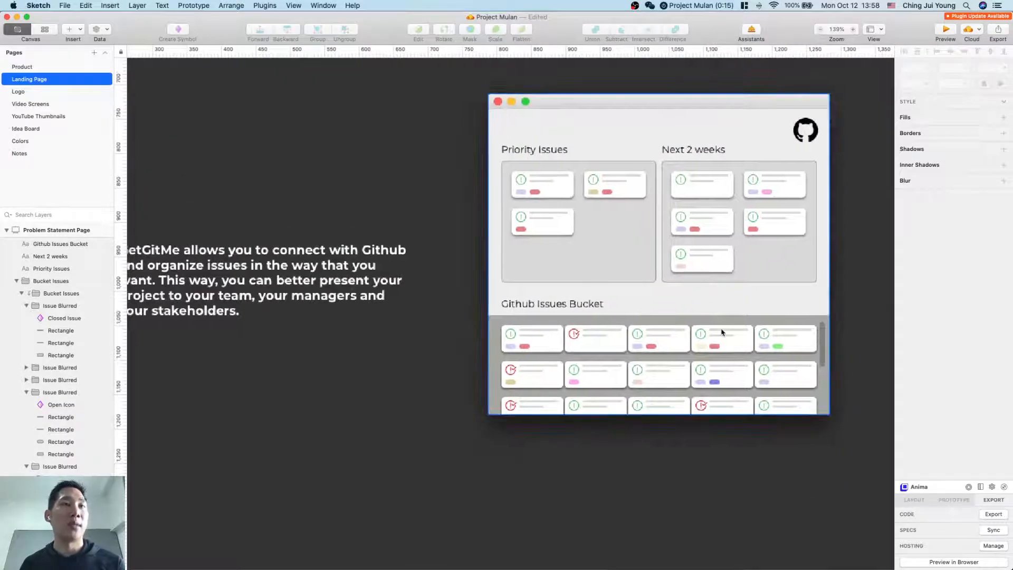
# Step: Switch to Notion, enlarge the hand-drawn Solution image sketch to study its arrow and move symbol, and return to Sketch
pyautogui.hotkey('ctrl', 'Up')
pyautogui.click(877, 236)
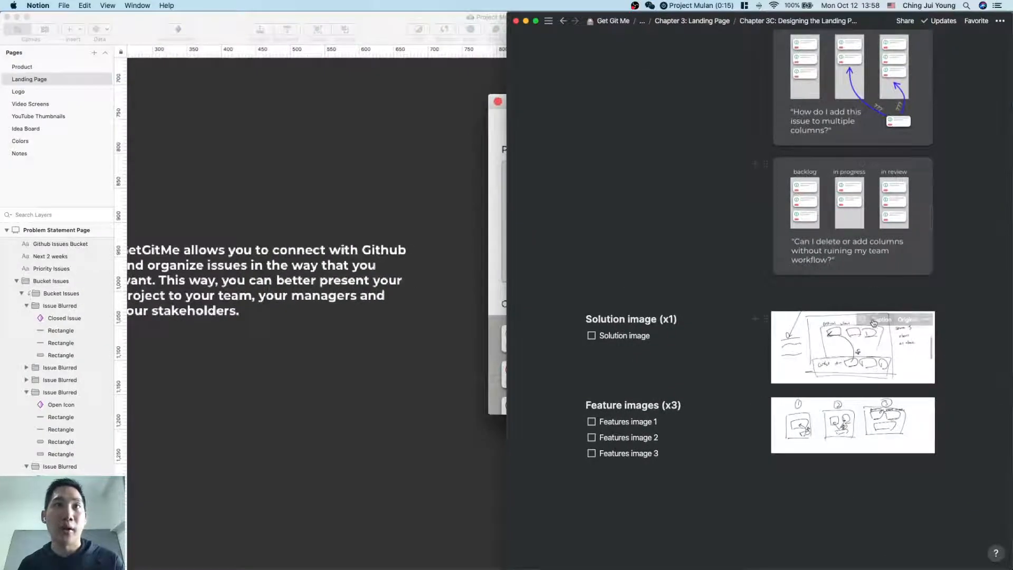
pyautogui.click(861, 356)
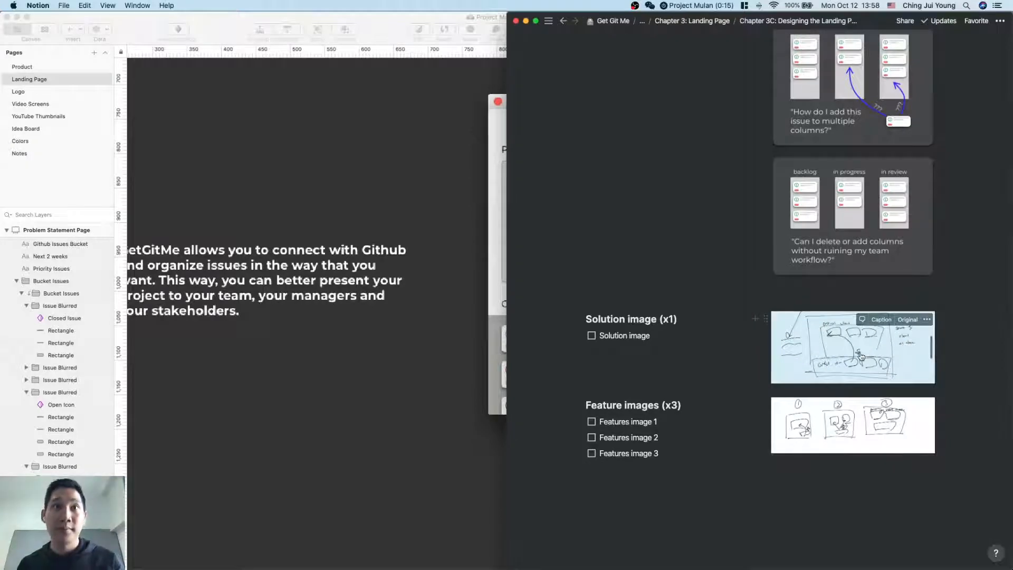
pyautogui.press('Return')
pyautogui.press('BackSpace')
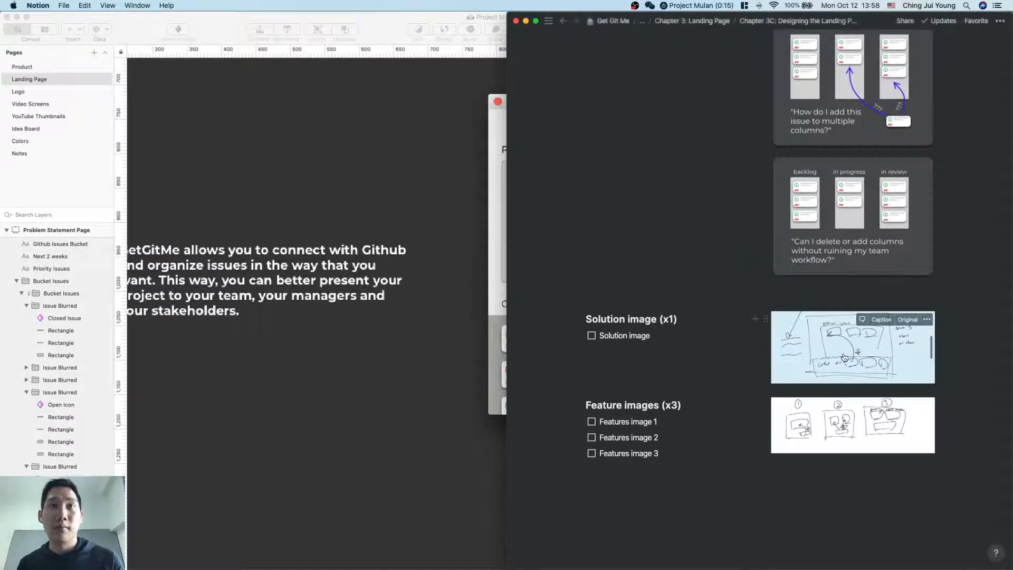
pyautogui.click(844, 358)
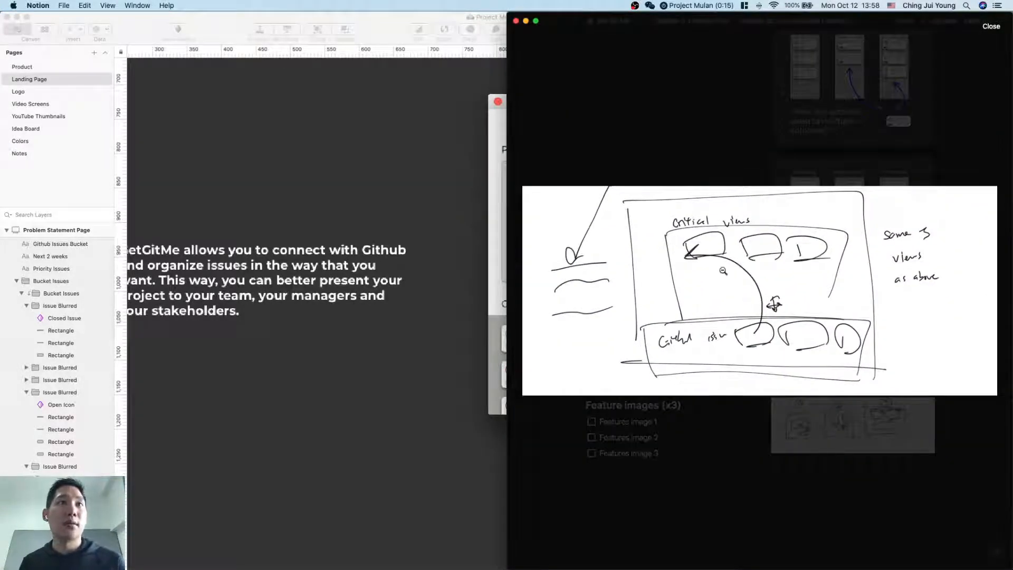
pyautogui.press('super+Tab')
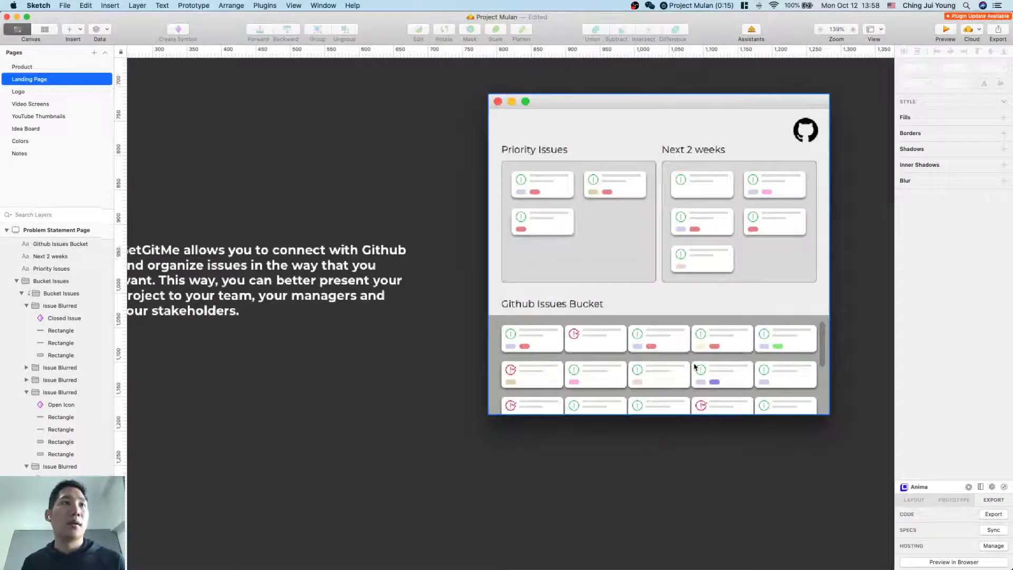
# Step: Copy the curved blue arrow from the "ctrl c + v" illustration in the first problem statement image
pyautogui.scroll(10, 696, 369)
pyautogui.scroll(-10, 715, 193)
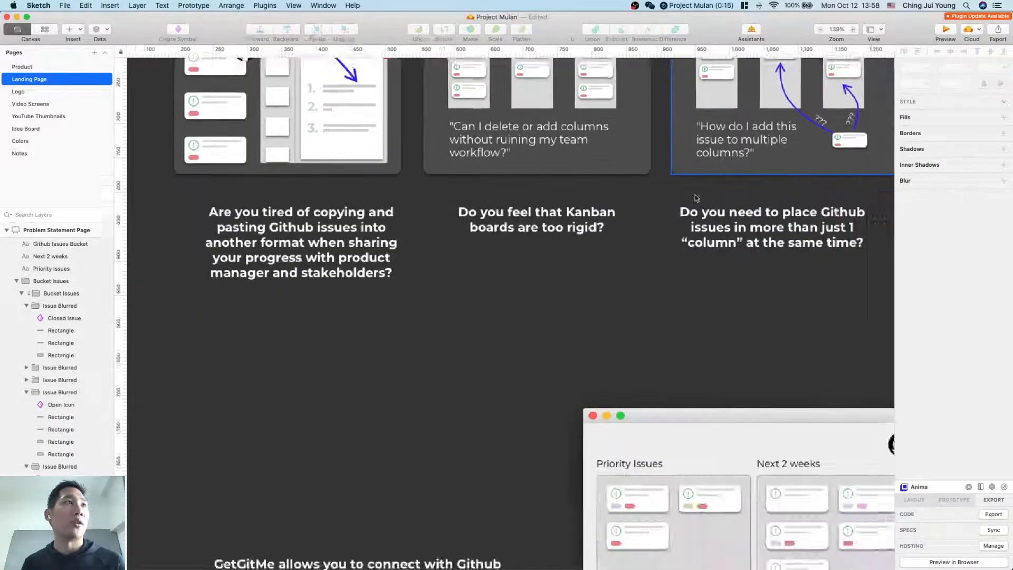
pyautogui.press('super+Tab')
pyautogui.click(486, 219)
pyautogui.hotkey('ctrl', 'Up')
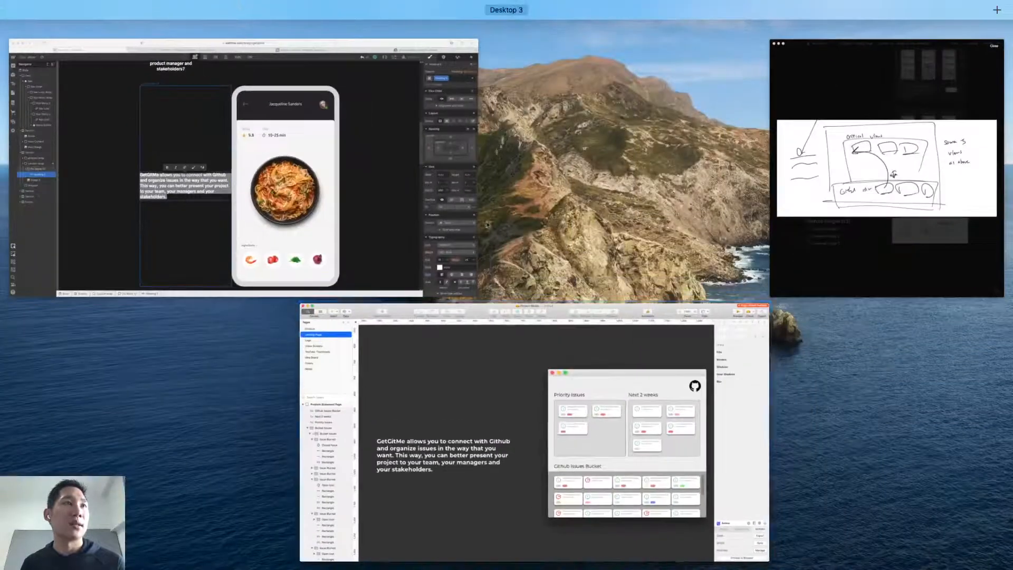
pyautogui.click(545, 423)
pyautogui.scroll(10, 543, 281)
pyautogui.scroll(5, 543, 280)
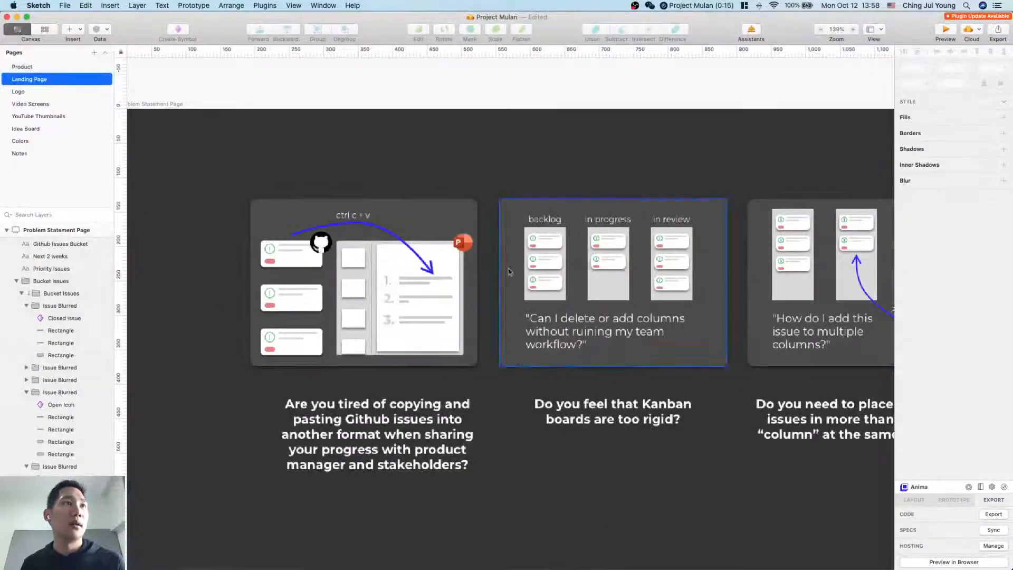
pyautogui.click(390, 237)
pyautogui.doubleClick(390, 237)
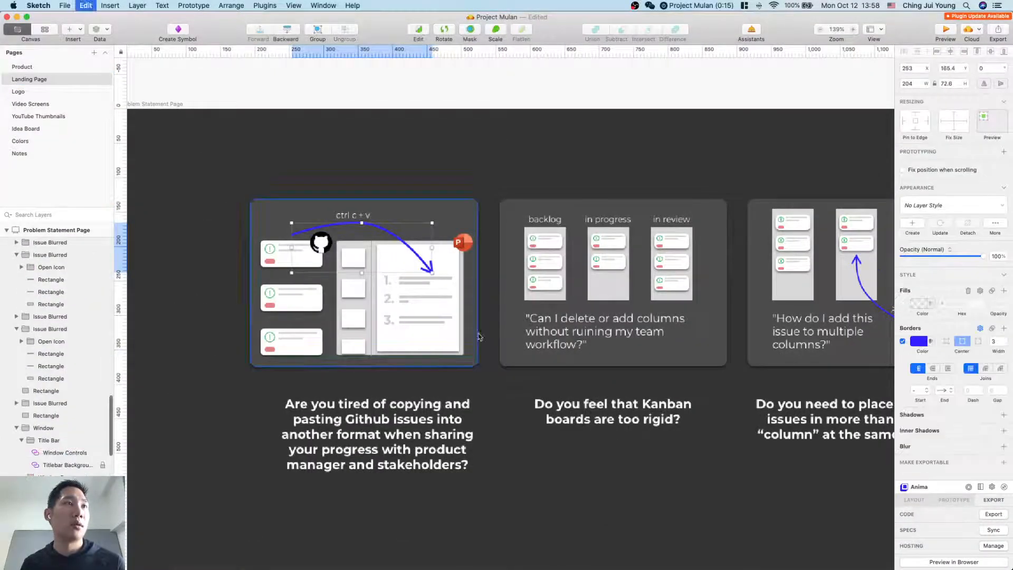
# Step: Paste the copied blue arrow into the Problem Statement Page as a layer above the solution's Hero Image
pyautogui.scroll(-5, 517, 380)
pyautogui.scroll(-10, 517, 379)
pyautogui.hscroll(3, 580, 369)
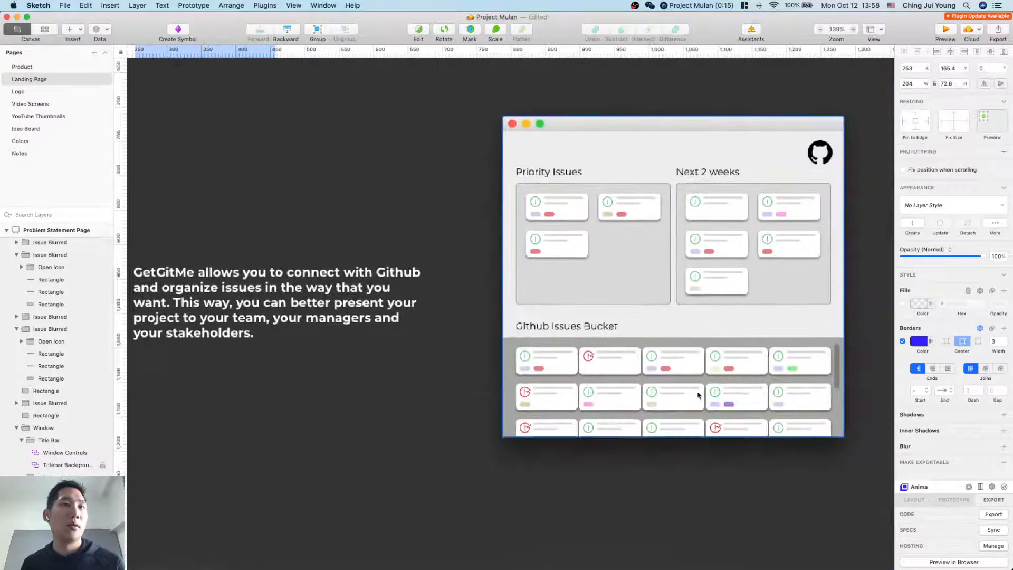
pyautogui.click(701, 355)
pyautogui.press('super+v')
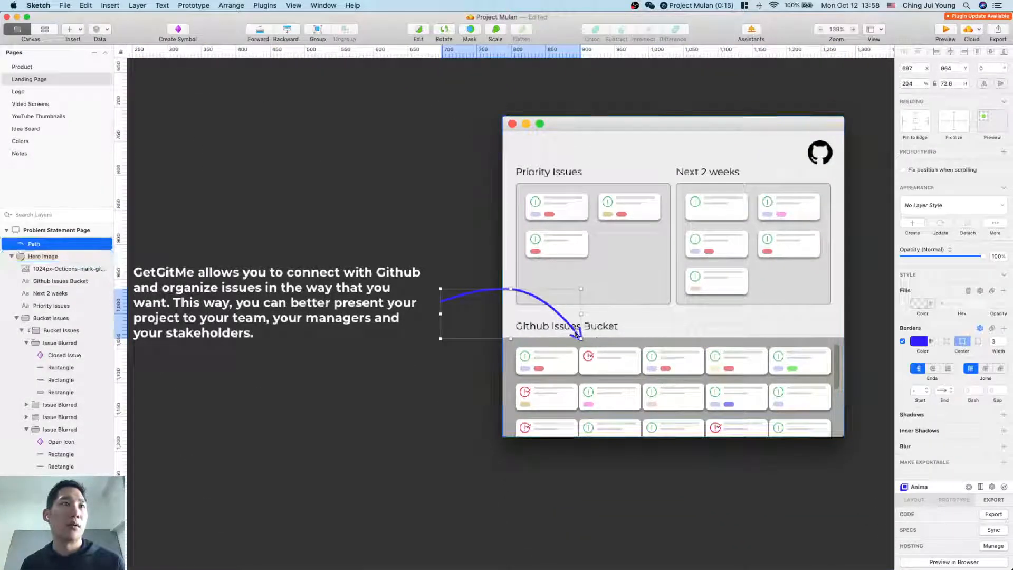
# Step: Move the arrow's head into the empty Priority Issues slot and its tail onto the third top-row card of the Github Issues Bucket
pyautogui.doubleClick(562, 321)
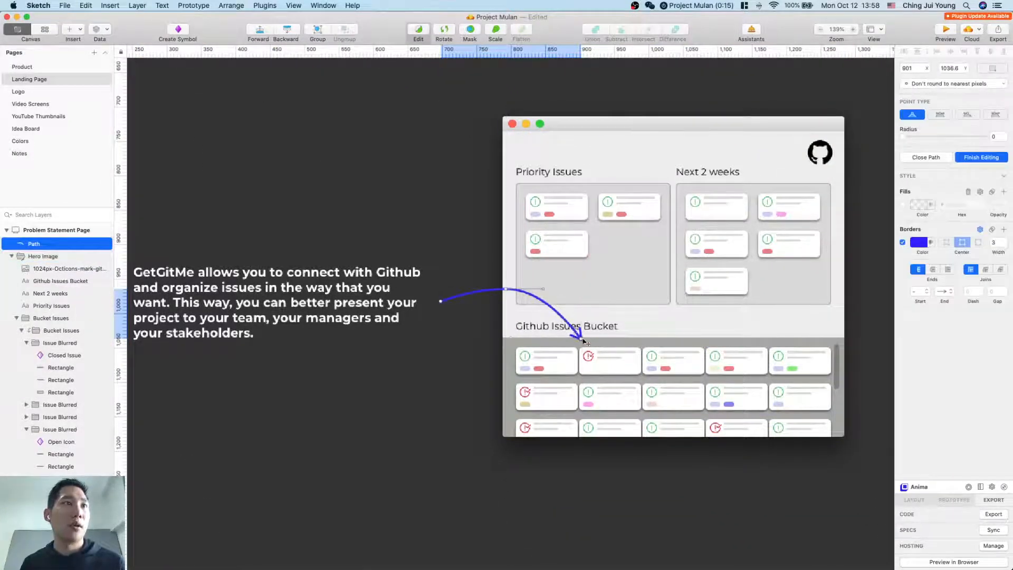
pyautogui.moveTo(582, 338); pyautogui.dragTo(621, 252)
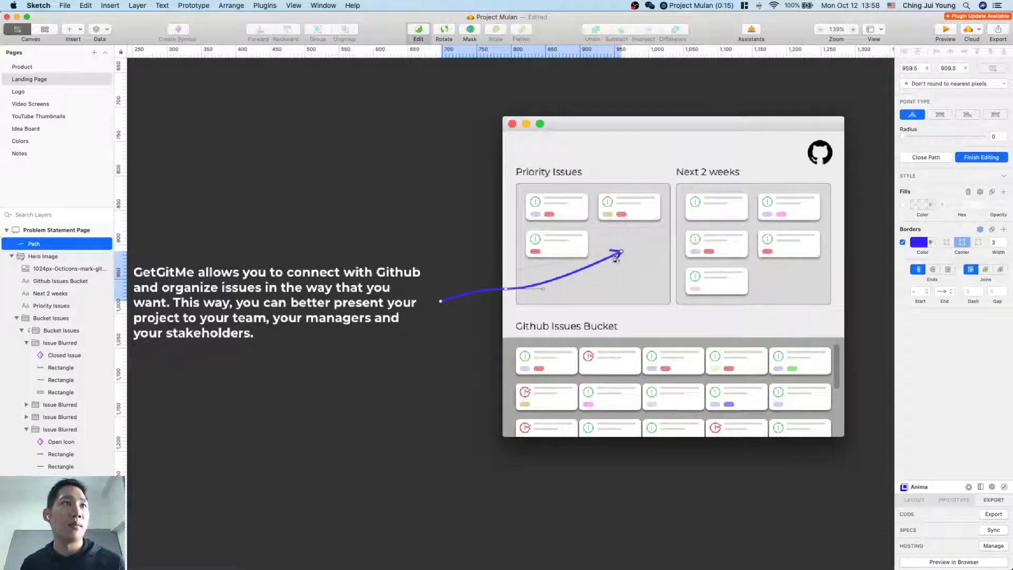
pyautogui.moveTo(442, 305); pyautogui.dragTo(676, 365)
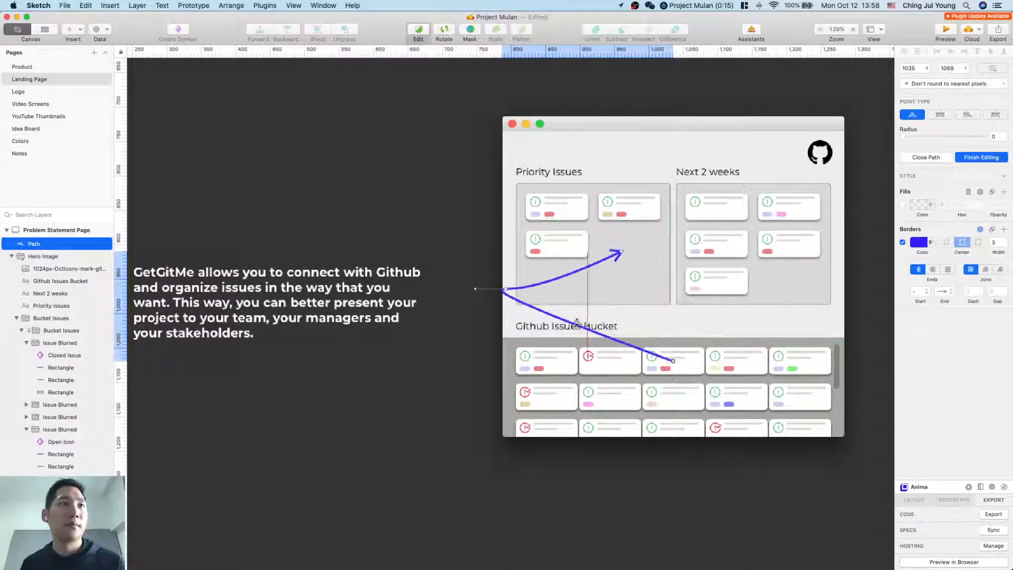
# Step: Reshape the arrow's middle point into a smooth curve bulging right between the bucket card and Priority Issues, and finish editing the path
pyautogui.press('Escape')
pyautogui.moveTo(505, 292); pyautogui.dragTo(673, 284)
pyautogui.moveTo(688, 352); pyautogui.dragTo(682, 322)
pyautogui.click(727, 335)
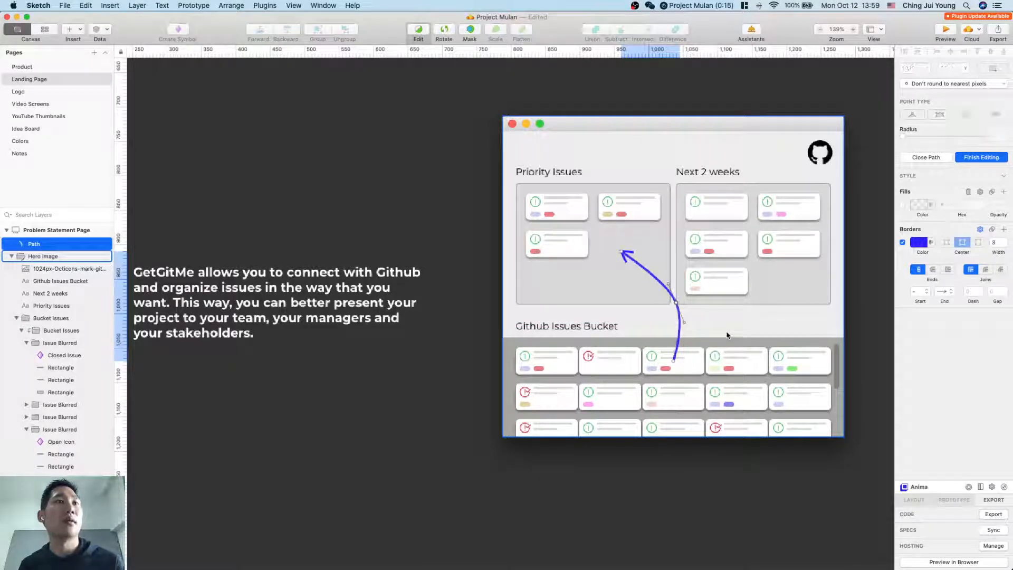
pyautogui.press('Escape')
pyautogui.click(760, 334)
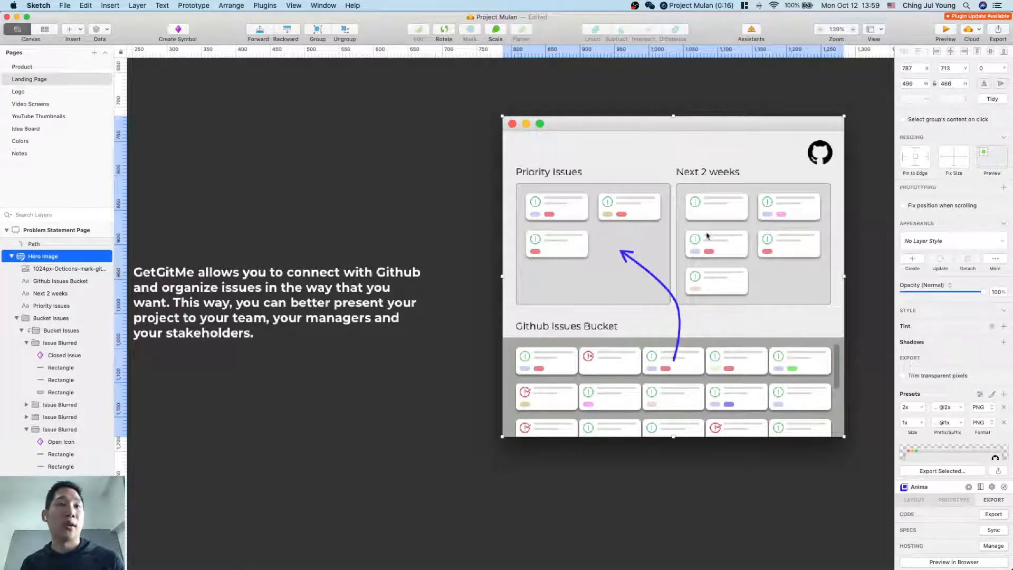
# Step: Recheck the Notion sketch, search the icon library for "move" and add the Boxicons bx-move icon in its default black
pyautogui.press('super+Tab')
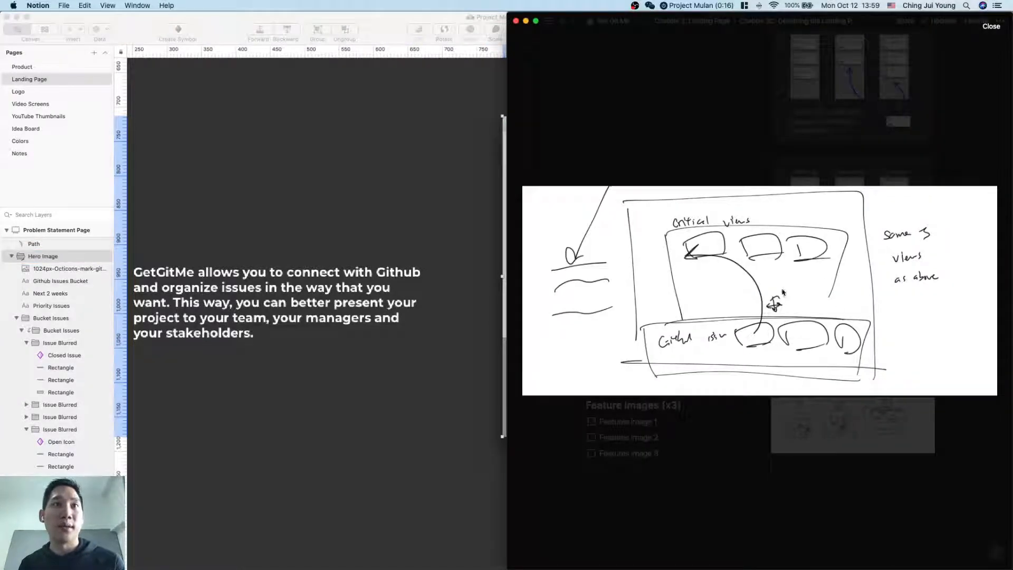
pyautogui.press('super+Tab')
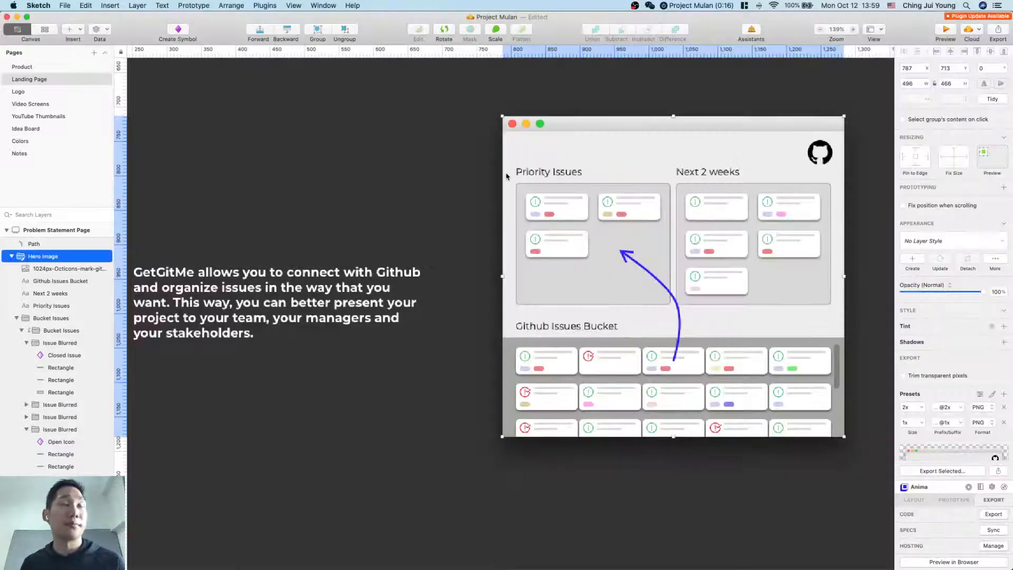
pyautogui.click(278, 5)
pyautogui.click(286, 48)
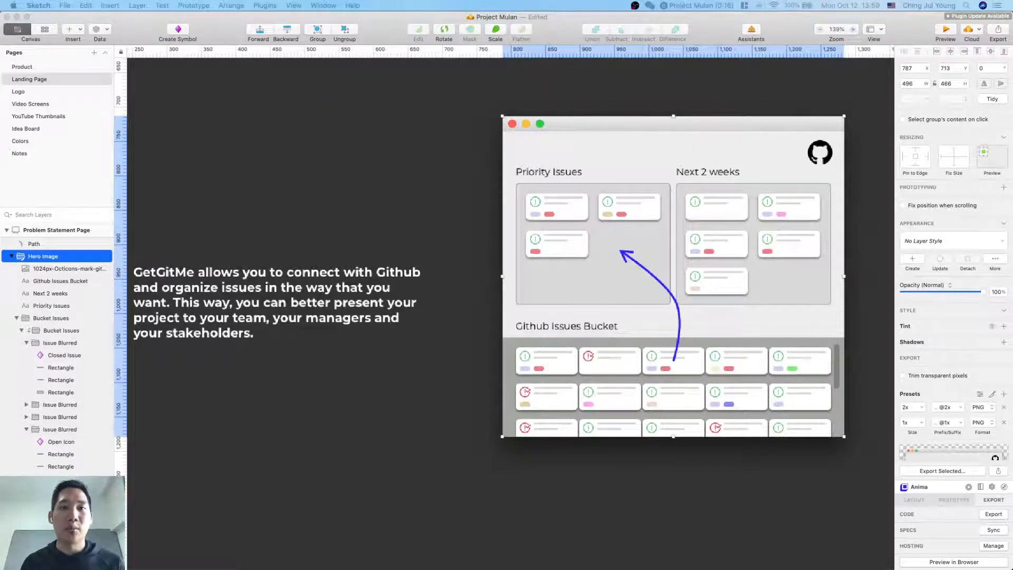
pyautogui.moveTo(327, 21); pyautogui.dragTo(357, 77)
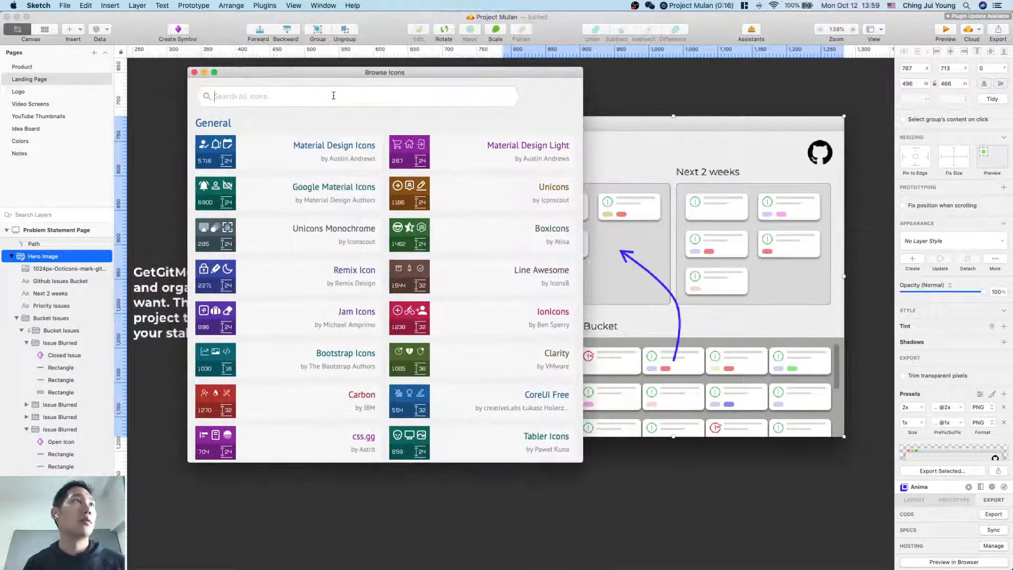
pyautogui.write('hove')
pyautogui.press('Return')
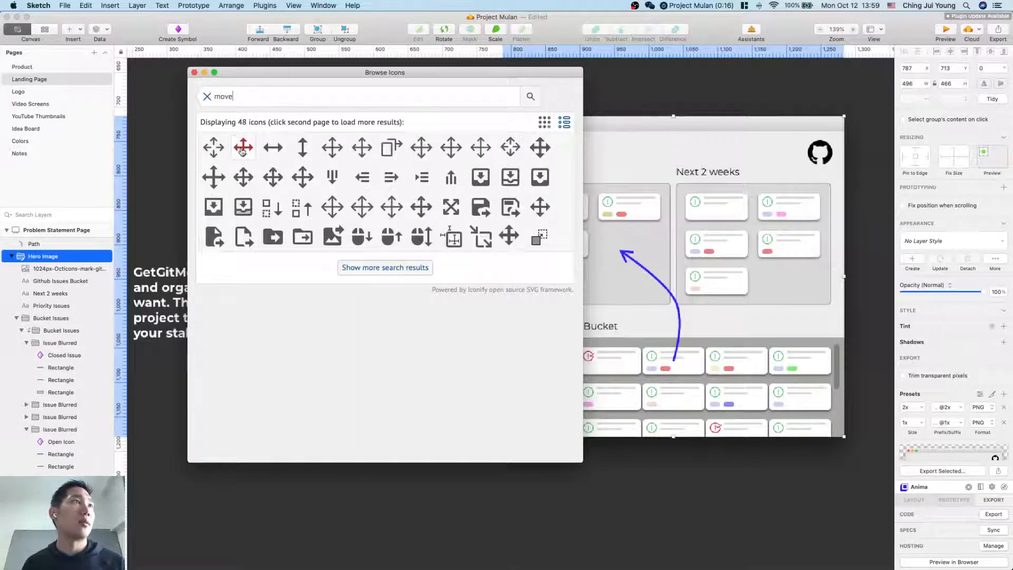
pyautogui.click(242, 149)
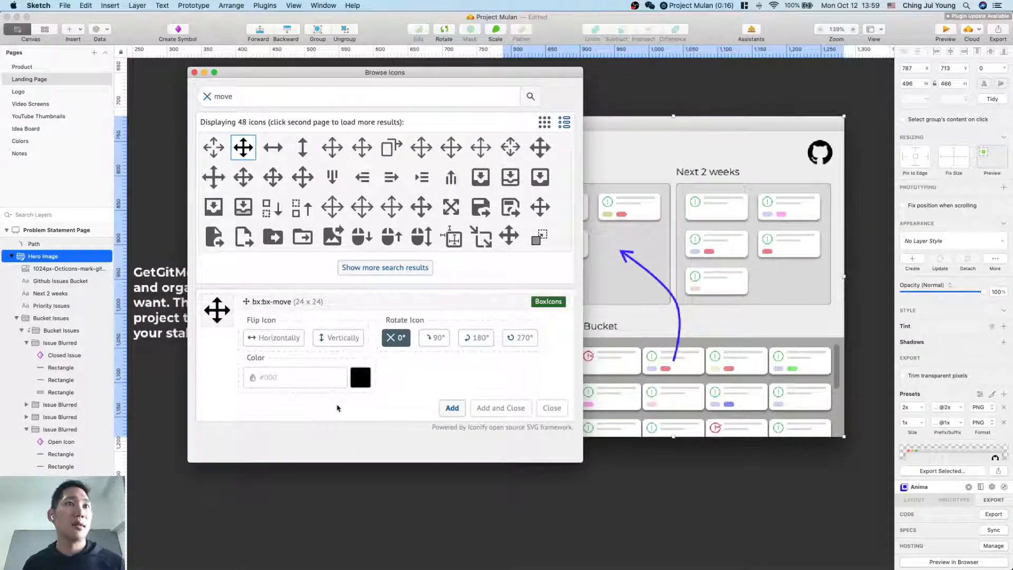
pyautogui.click(452, 408)
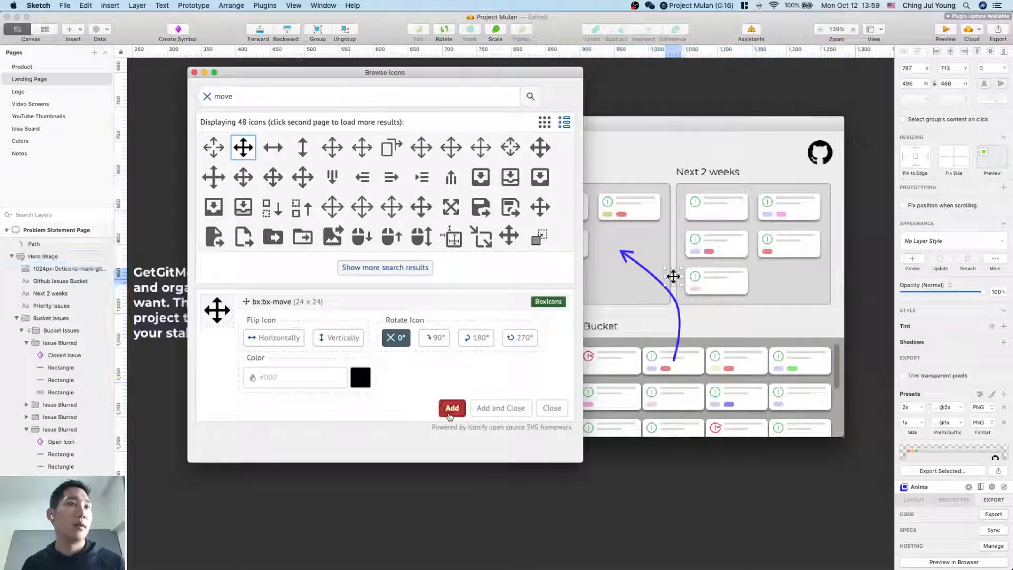
# Step: Place the move icon just right of the curved arrow at about X 1057, Y 994
pyautogui.moveTo(673, 276)
pyautogui.mouseDown()
pyautogui.moveTo(707, 319)
pyautogui.moveTo(698, 317)
pyautogui.mouseUp()
pyautogui.press('super+Tab')
pyautogui.click(498, 322)
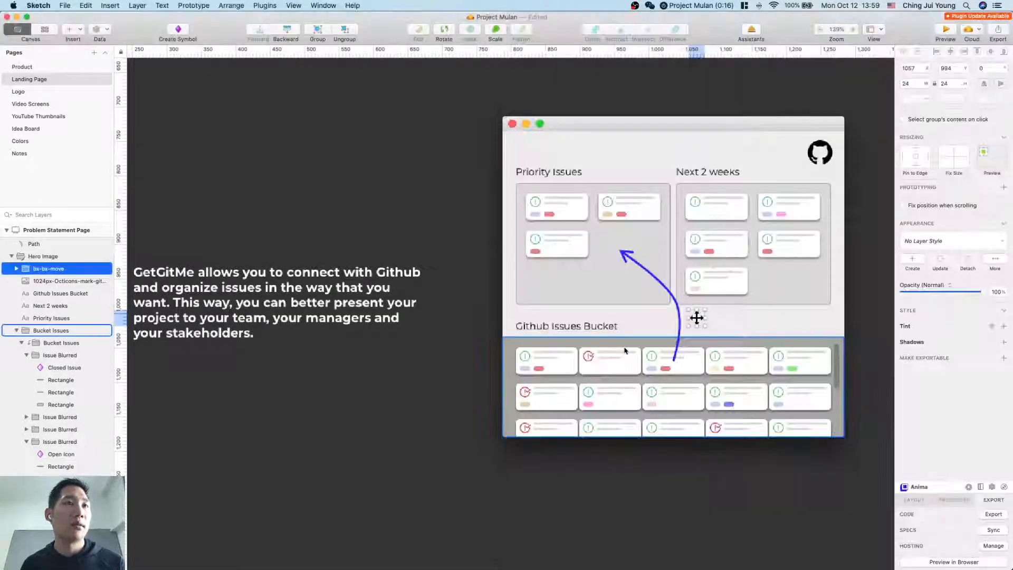
# Step: Delete the black move icon from the solution image
pyautogui.doubleClick(696, 318)
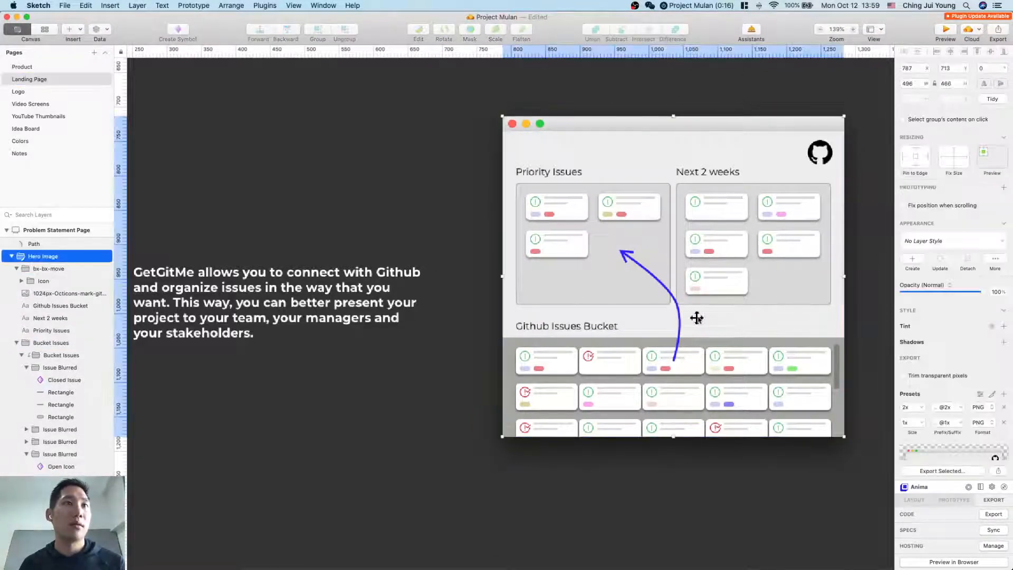
pyautogui.press('BackSpace')
pyautogui.press('BackSpace')
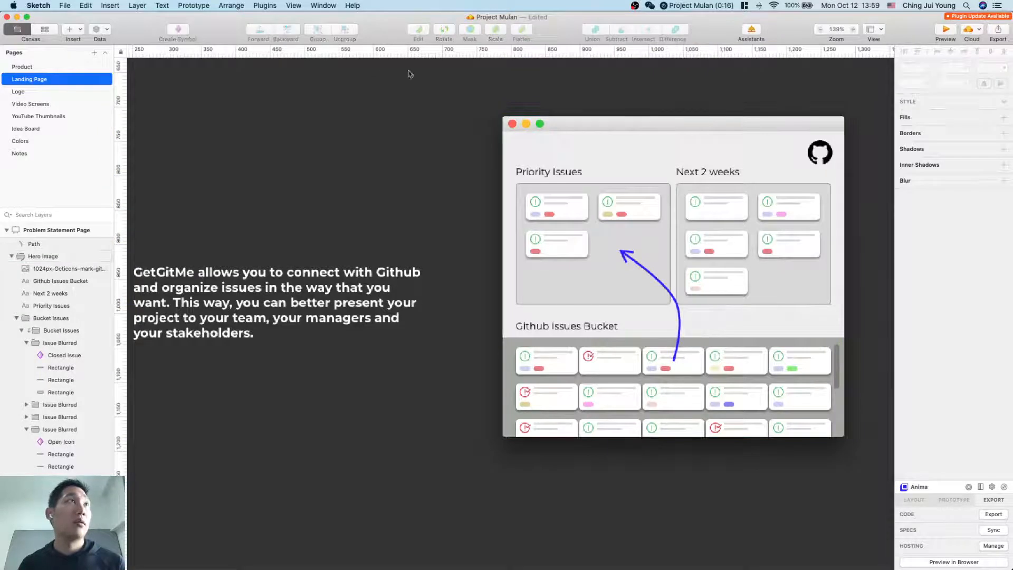
# Step: Search the icon library for "move" and add the Boxicons bx-move icon in white, color #FFF
pyautogui.click(265, 5)
pyautogui.click(277, 46)
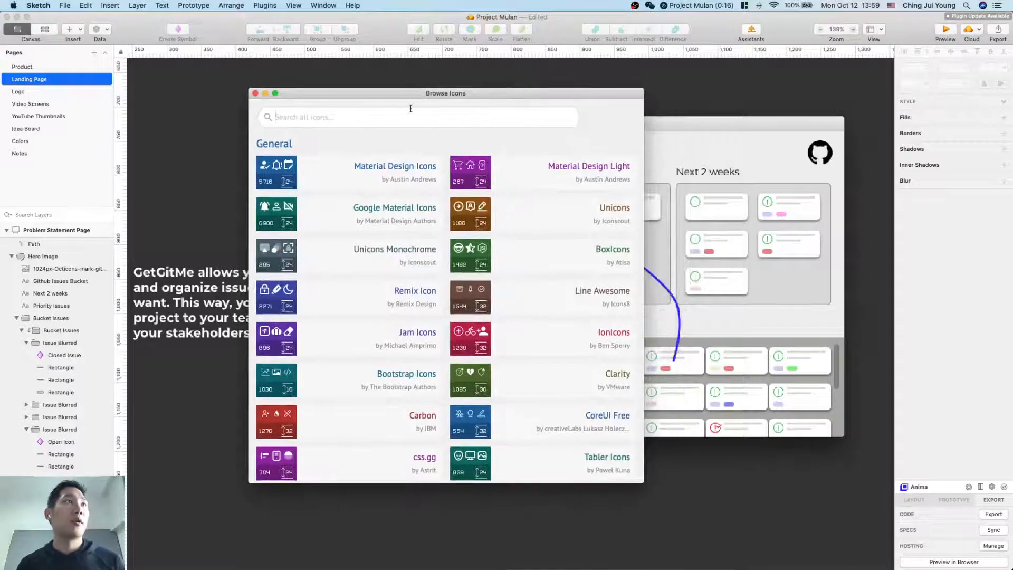
pyautogui.write('move')
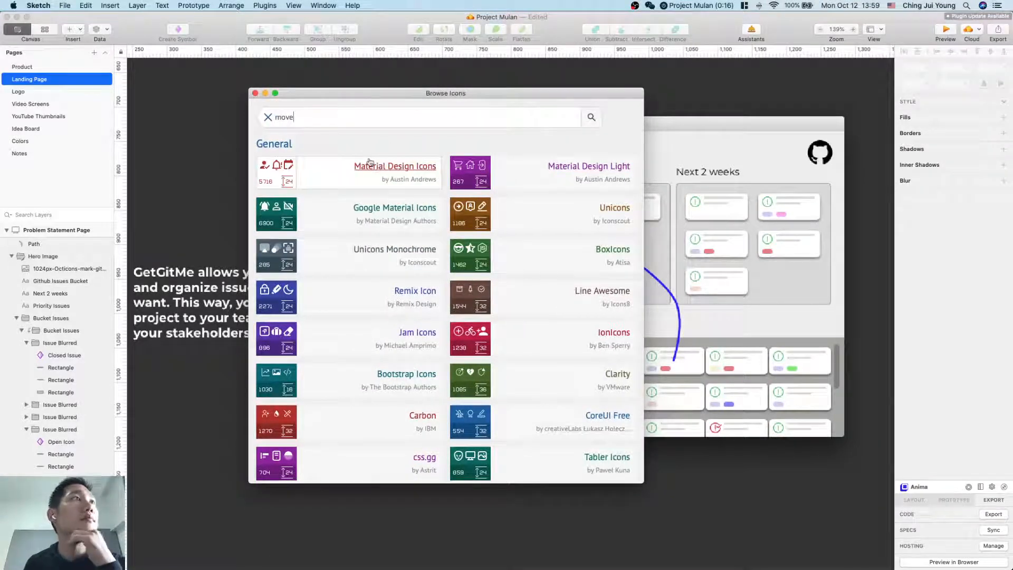
pyautogui.press('Return')
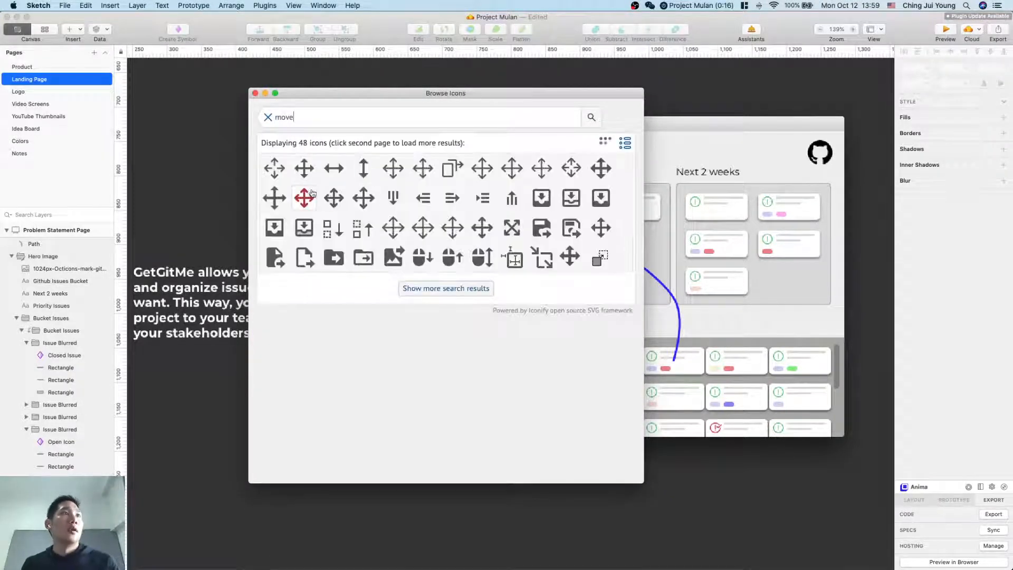
pyautogui.click(304, 169)
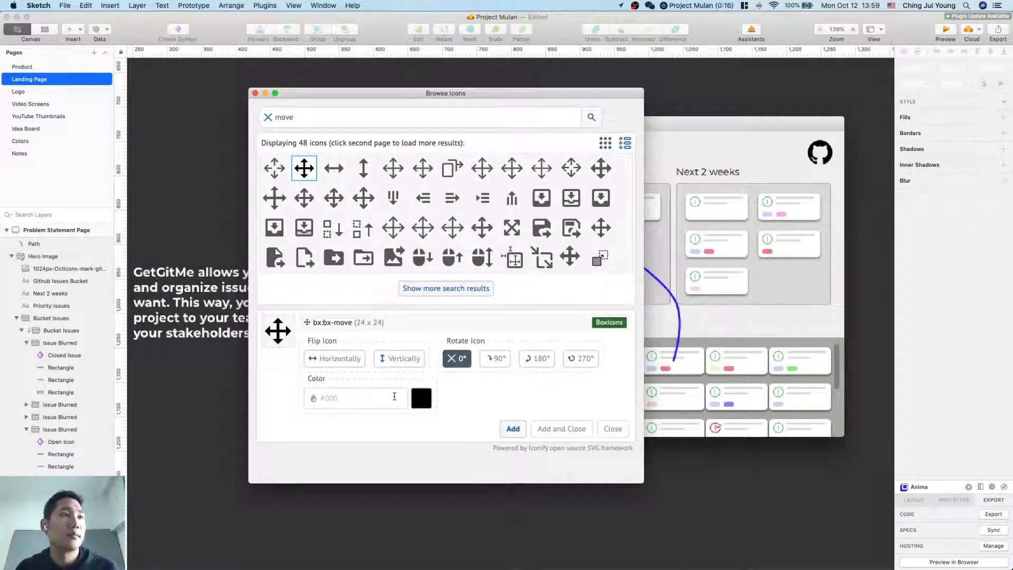
pyautogui.press('Return')
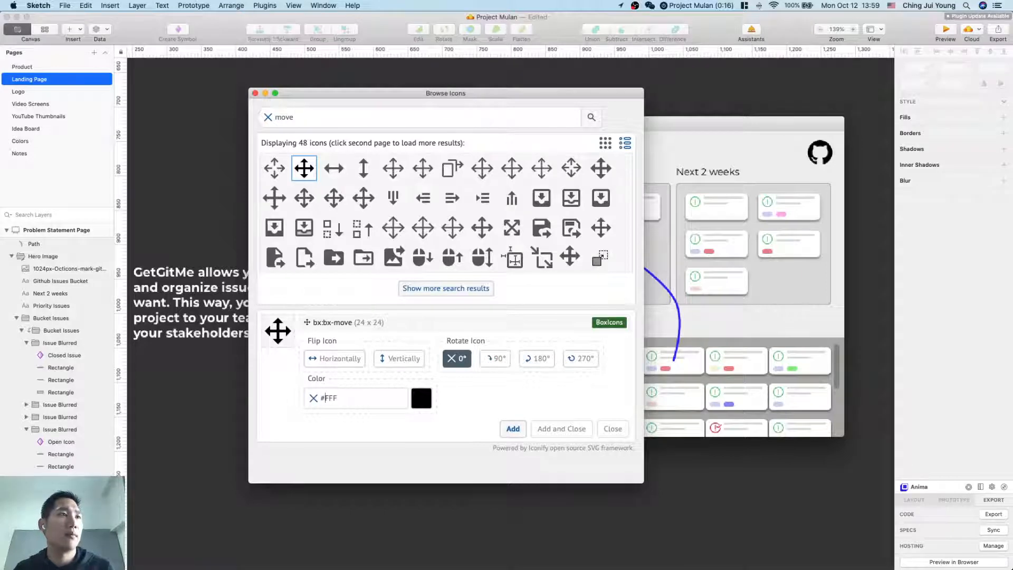
pyautogui.click(513, 434)
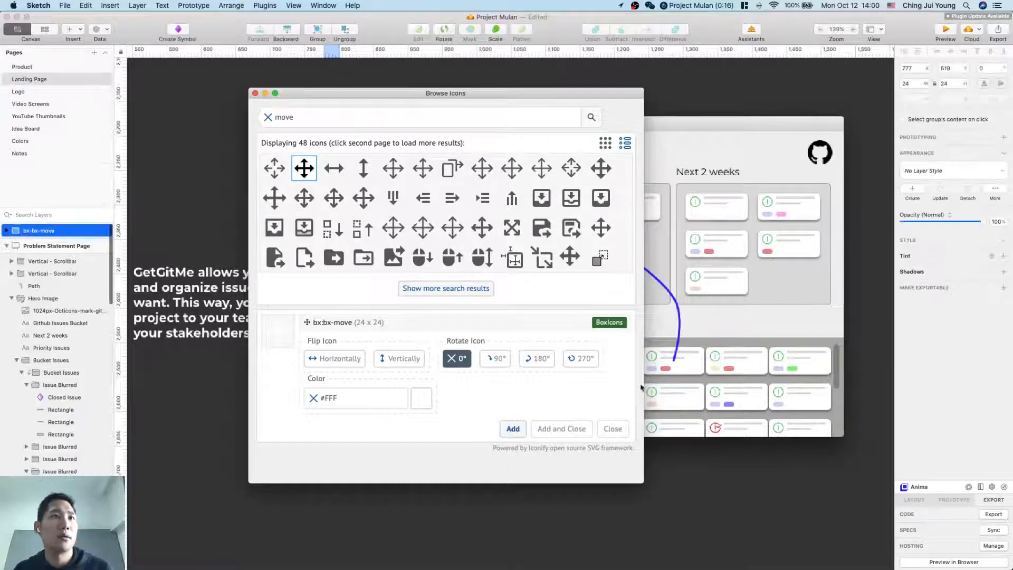
pyautogui.moveTo(588, 97); pyautogui.dragTo(370, 96)
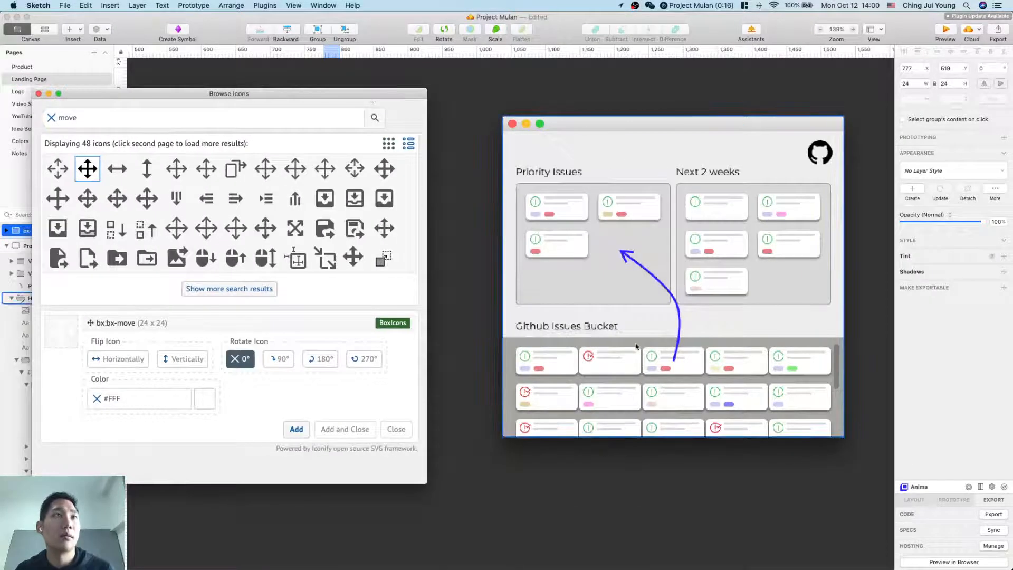
pyautogui.moveTo(265, 89); pyautogui.dragTo(401, 94)
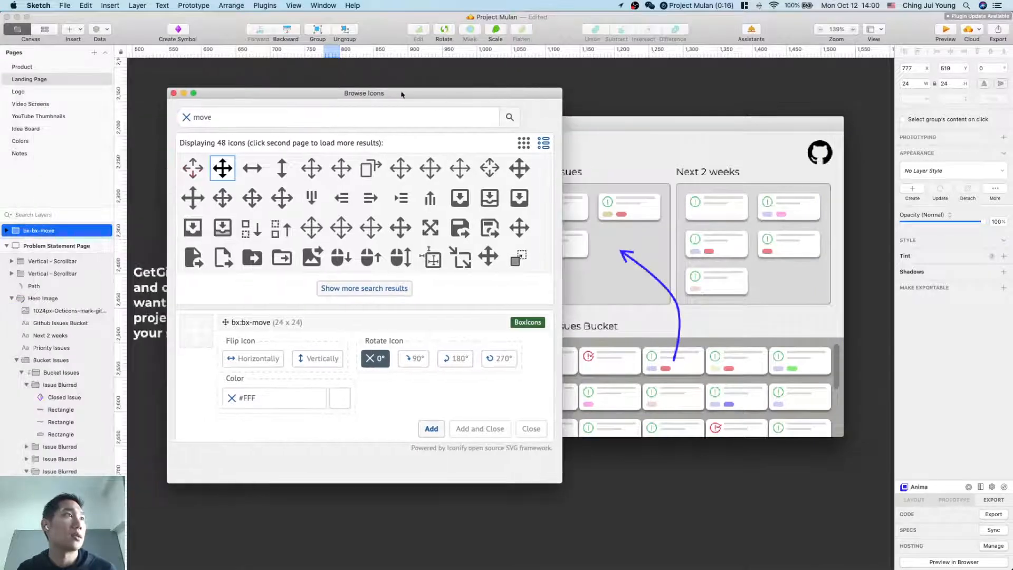
# Step: Bring the white move icon from the hero page down to the solution image, just right of the curved arrow at about X 1056, Y 995
pyautogui.doubleClick(33, 231)
pyautogui.scroll(-5, 558, 325)
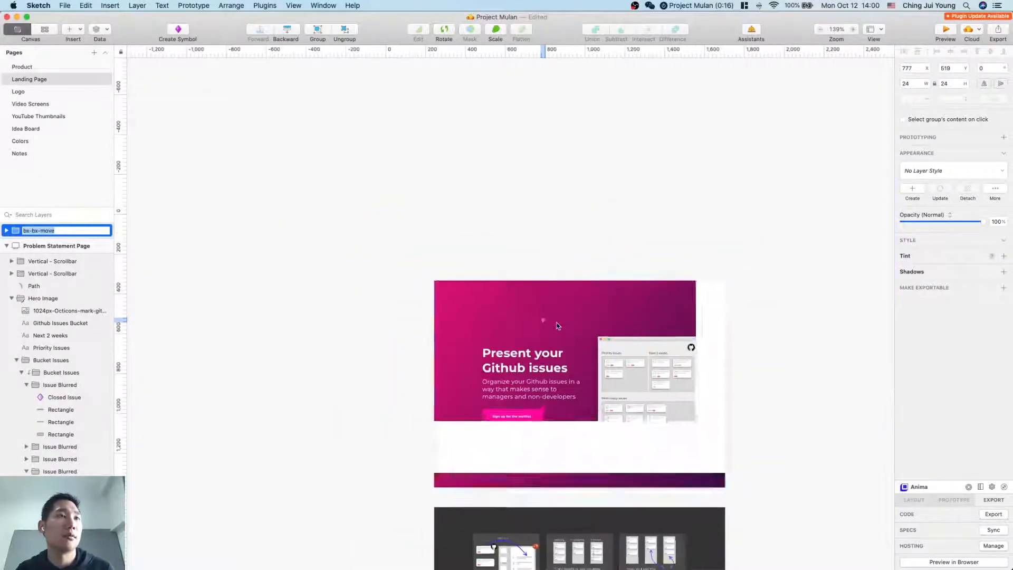
pyautogui.scroll(5, 539, 228)
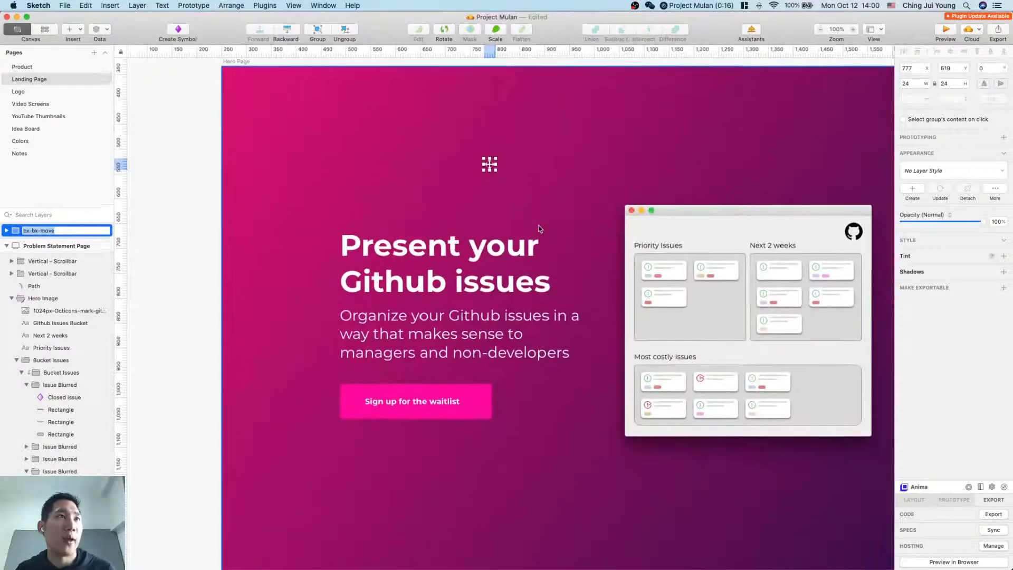
pyautogui.scroll(-3, 539, 228)
pyautogui.moveTo(466, 88); pyautogui.dragTo(557, 415)
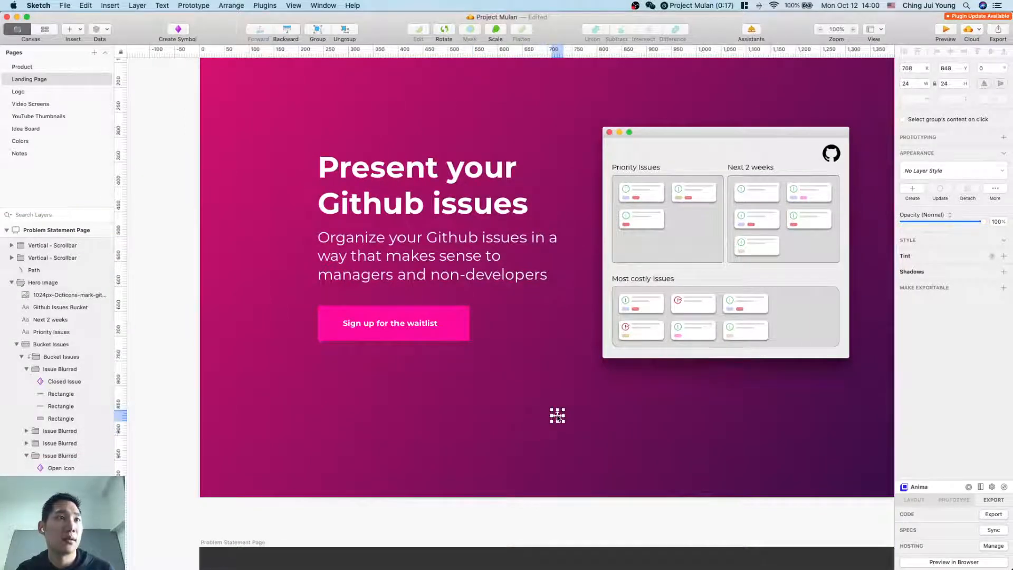
pyautogui.scroll(-7, 557, 416)
pyautogui.moveTo(528, 221); pyautogui.dragTo(536, 396)
pyautogui.scroll(-5, 540, 385)
pyautogui.moveTo(522, 172); pyautogui.dragTo(579, 428)
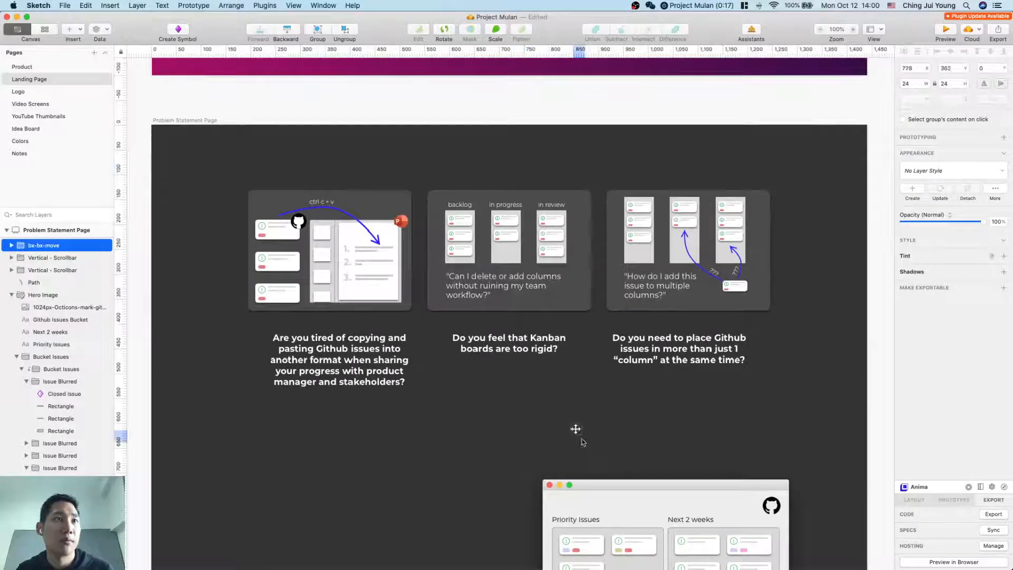
pyautogui.scroll(-5, 579, 428)
pyautogui.scroll(2, 589, 347)
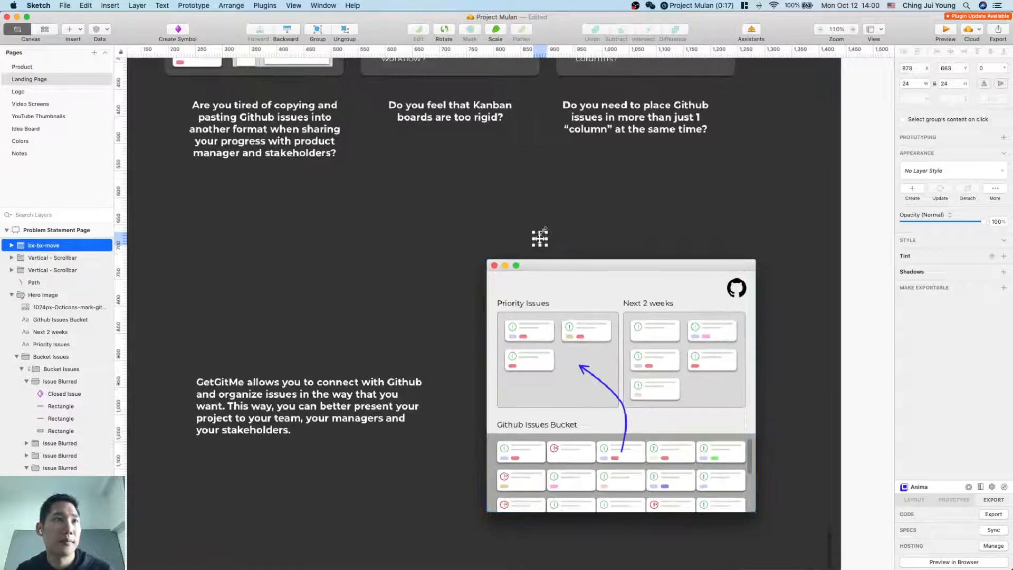
pyautogui.moveTo(539, 238); pyautogui.dragTo(638, 421)
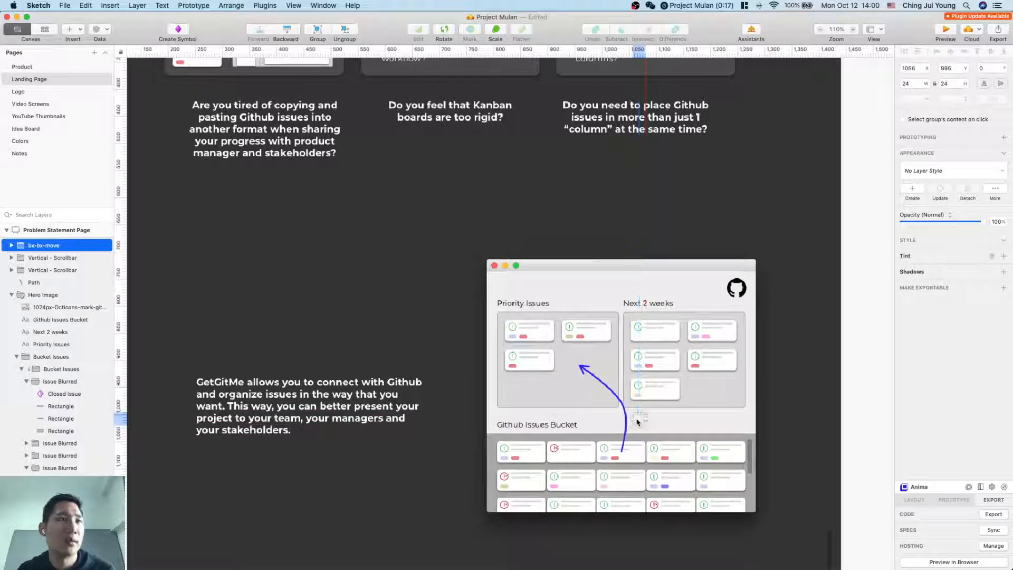
# Step: Remove the move icon's ViewBox layer and outer group, and rename the remaining Icon group to "Move Icon"
pyautogui.scroll(3, 638, 422)
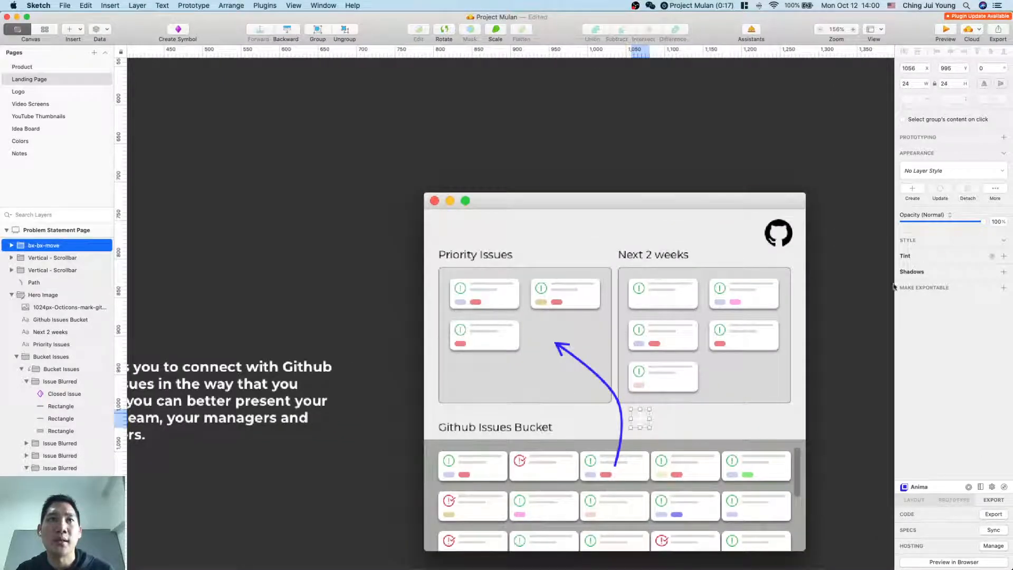
pyautogui.click(12, 245)
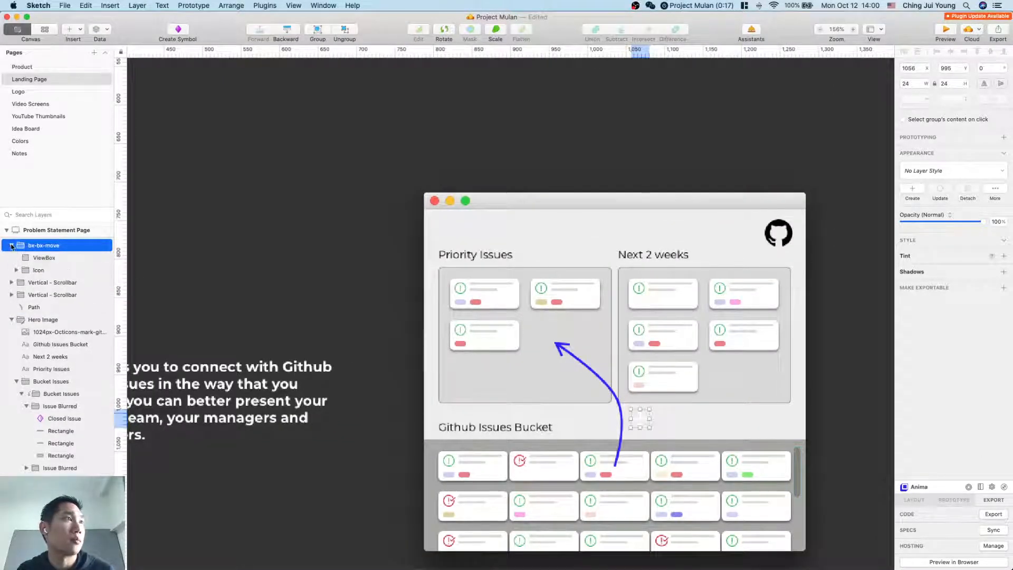
pyautogui.click(38, 259)
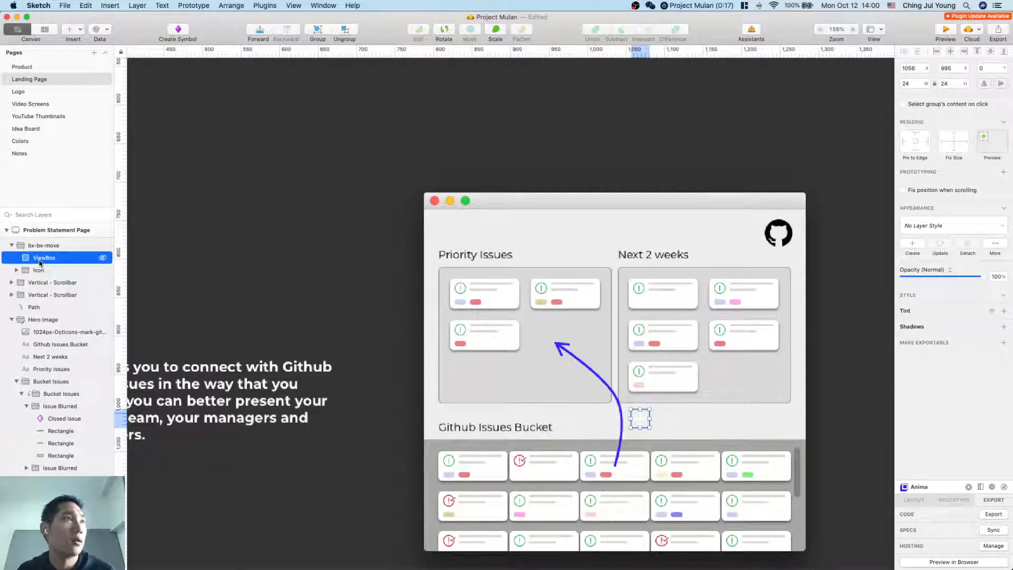
pyautogui.press('Delete')
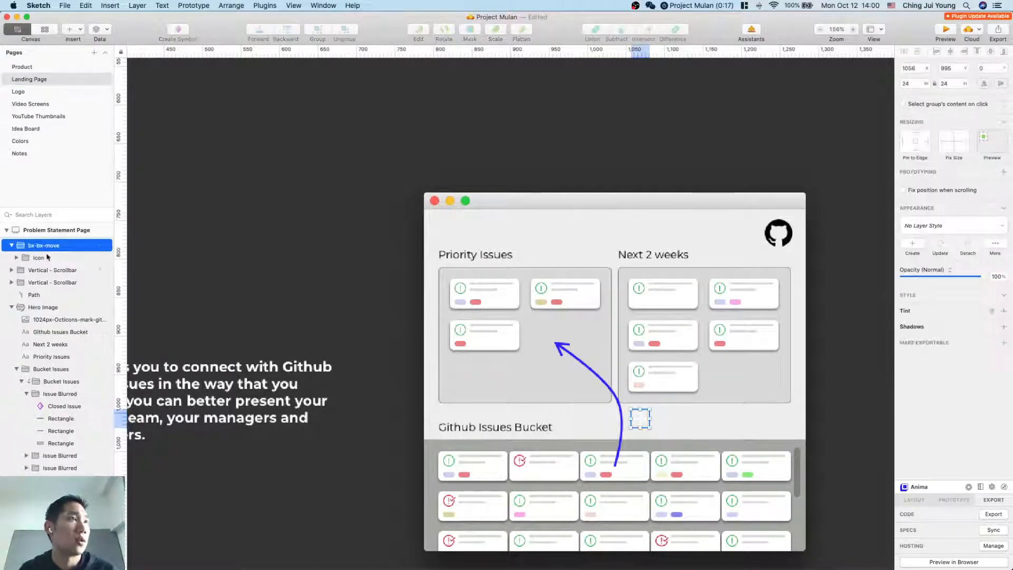
pyautogui.press('super+shift+g')
pyautogui.doubleClick(31, 245)
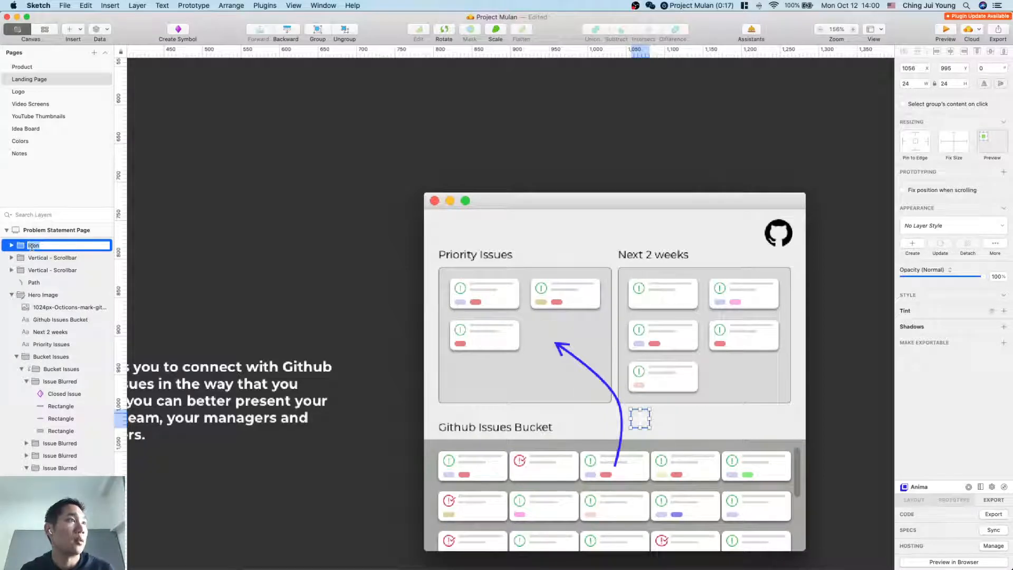
pyautogui.write('Move Icon')
pyautogui.press('Return')
pyautogui.click(7, 245)
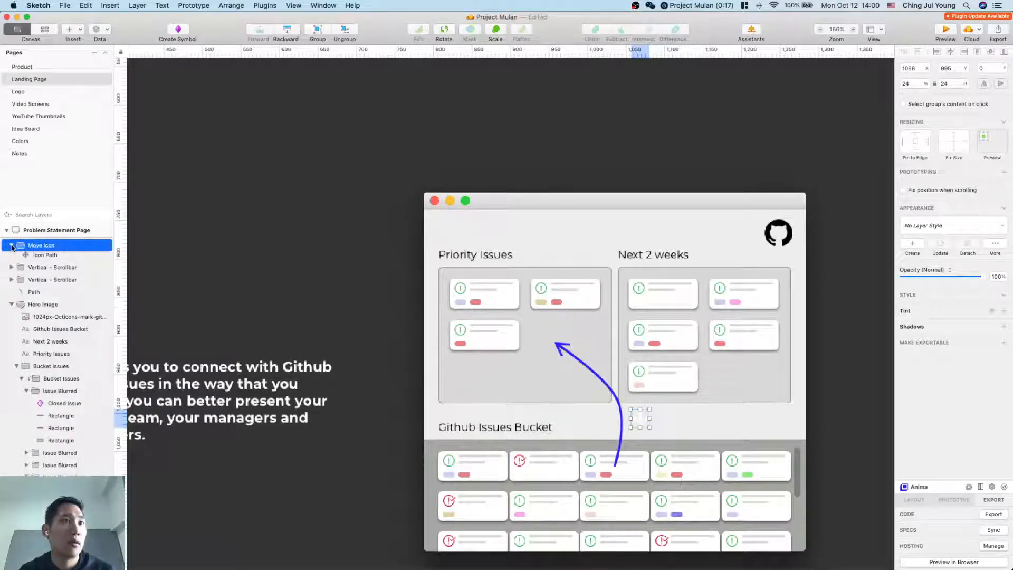
# Step: Change the fill of the move icon's path to dark gray 595959
pyautogui.doubleClick(640, 418)
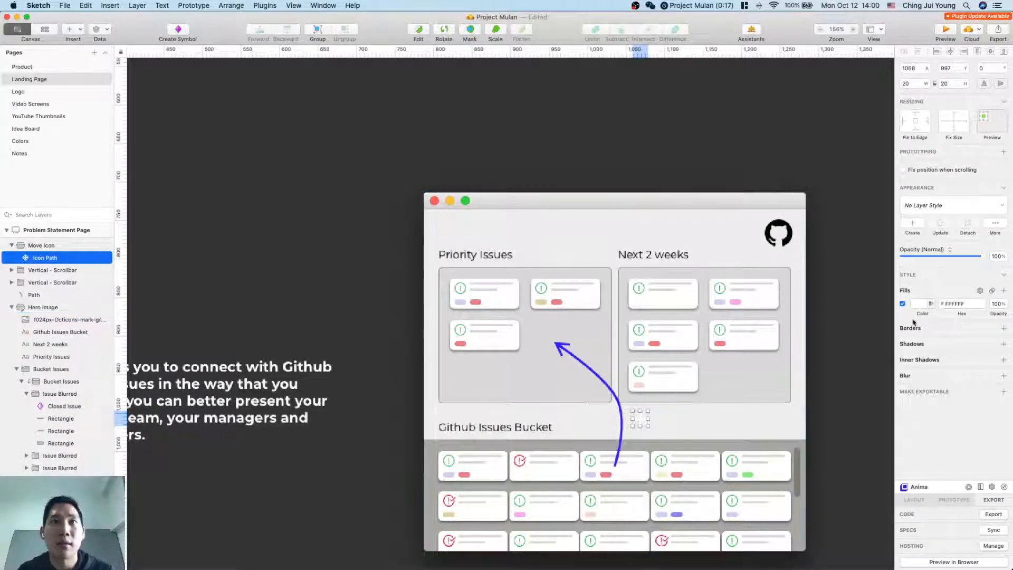
pyautogui.click(921, 305)
pyautogui.moveTo(914, 375)
pyautogui.mouseDown()
pyautogui.moveTo(877, 399)
pyautogui.moveTo(876, 379)
pyautogui.moveTo(884, 395)
pyautogui.mouseUp()
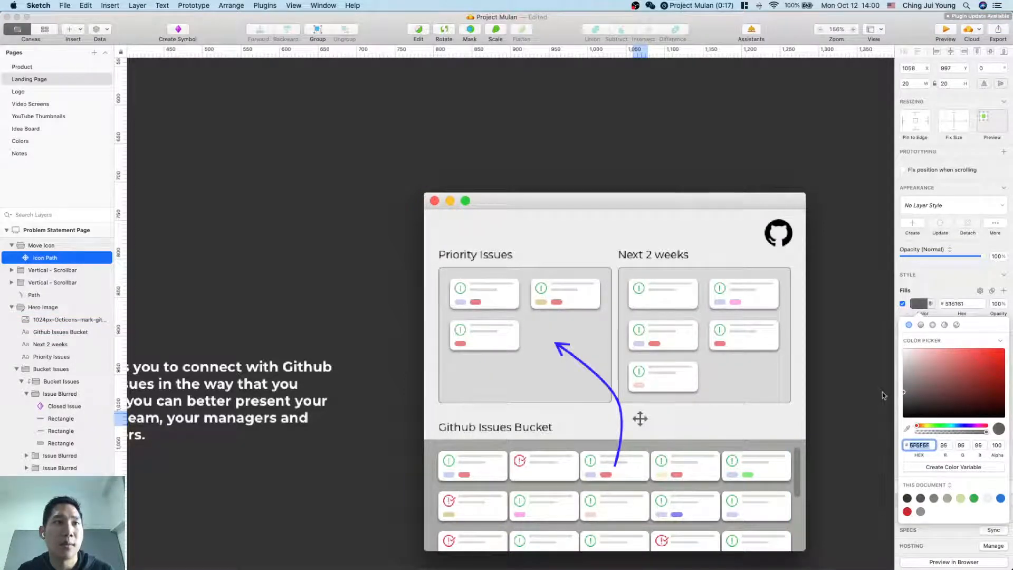
pyautogui.click(863, 424)
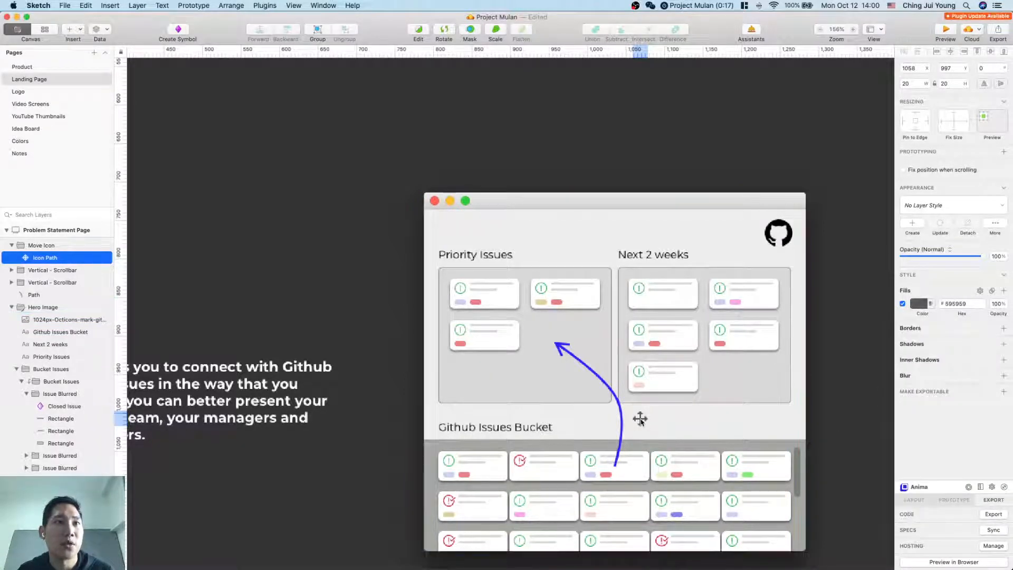
# Step: Enlarge the move icon's path to a width of 25 with its proportions locked
pyautogui.doubleClick(640, 419)
pyautogui.press('Escape')
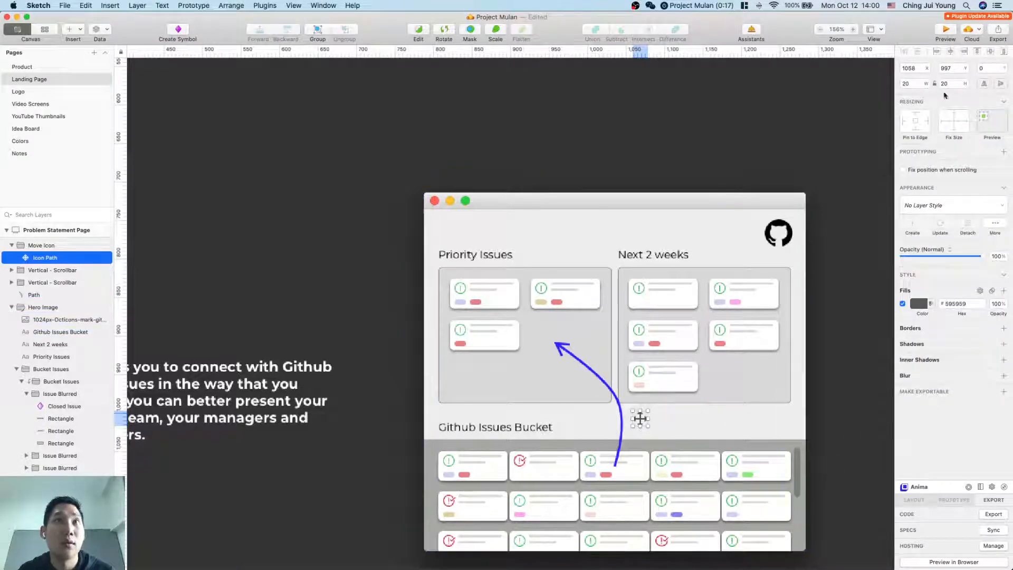
pyautogui.click(922, 84)
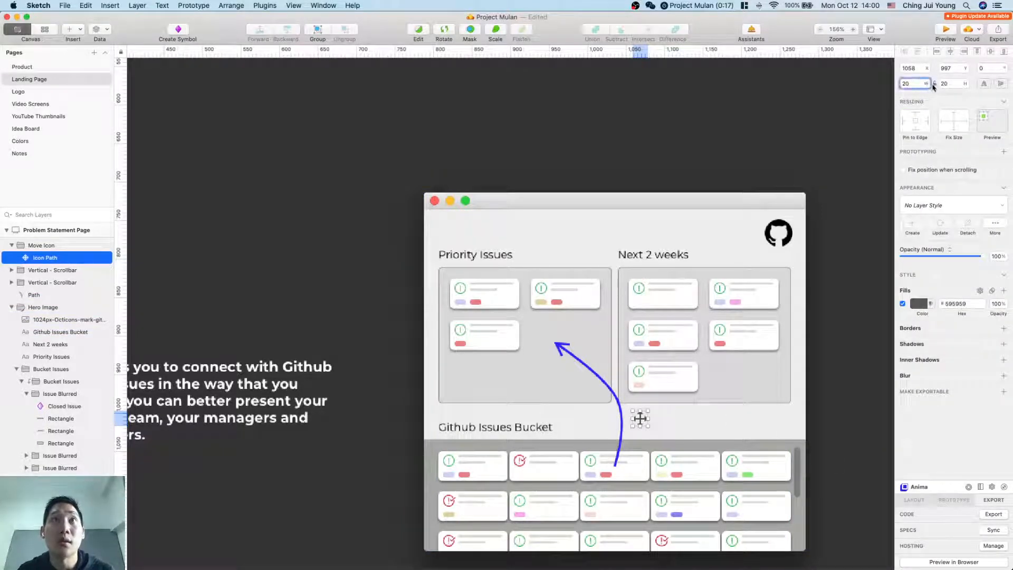
pyautogui.press('BackSpace')
pyautogui.write('8')
pyautogui.press('Return')
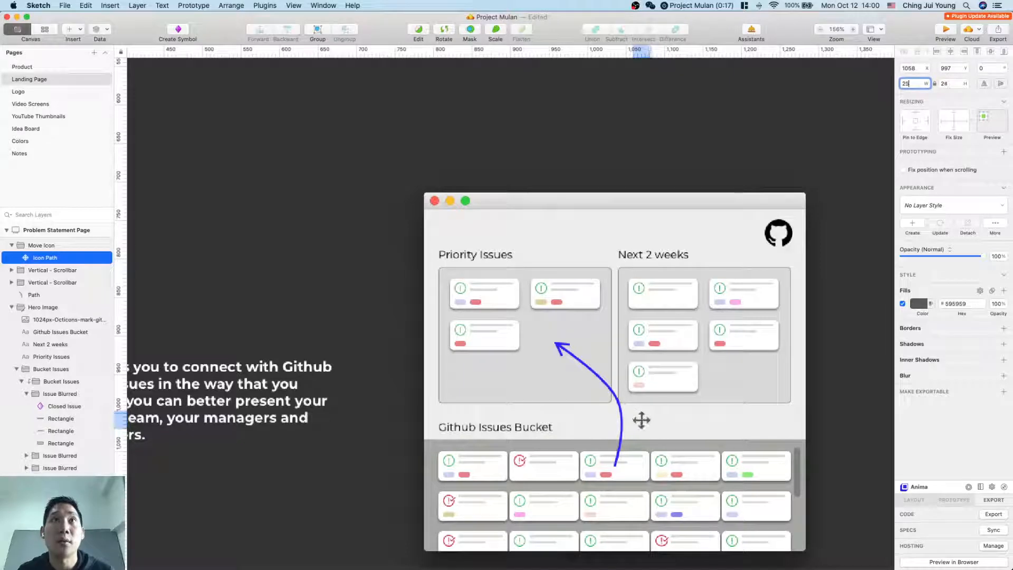
# Step: Reposition the Move Icon group closer to the curved arrow at about X 1052, Y 1000, and check it at actual size
pyautogui.click(641, 421)
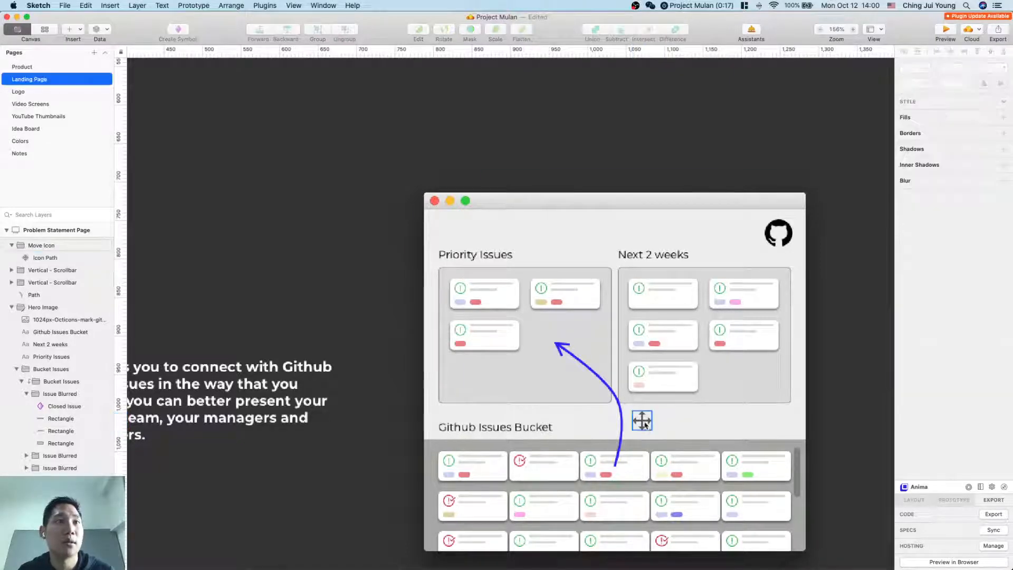
pyautogui.moveTo(642, 421)
pyautogui.mouseDown()
pyautogui.moveTo(603, 413)
pyautogui.moveTo(638, 413)
pyautogui.moveTo(641, 443)
pyautogui.moveTo(640, 414)
pyautogui.moveTo(641, 424)
pyautogui.mouseUp()
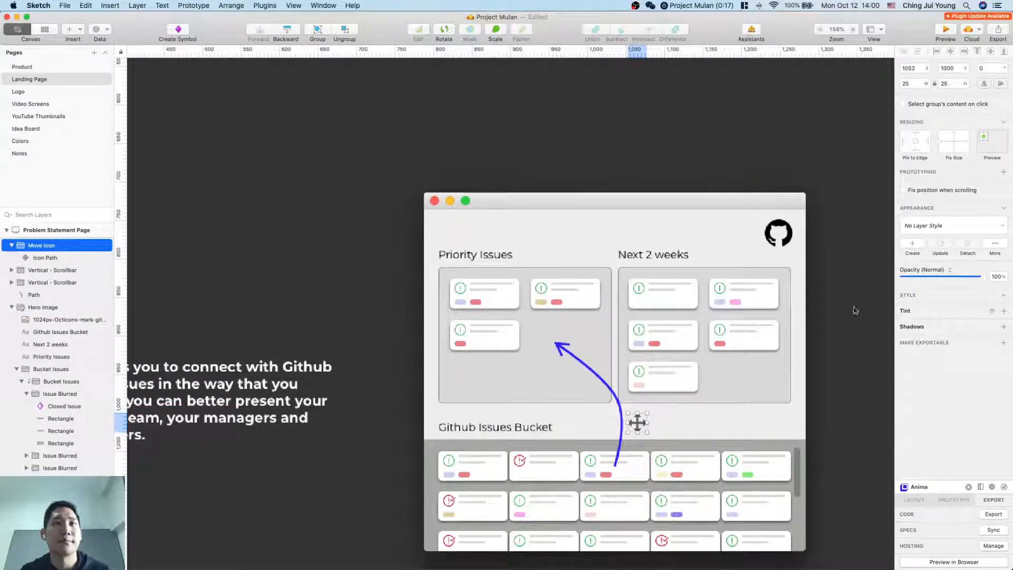
pyautogui.press('super+0')
pyautogui.click(835, 380)
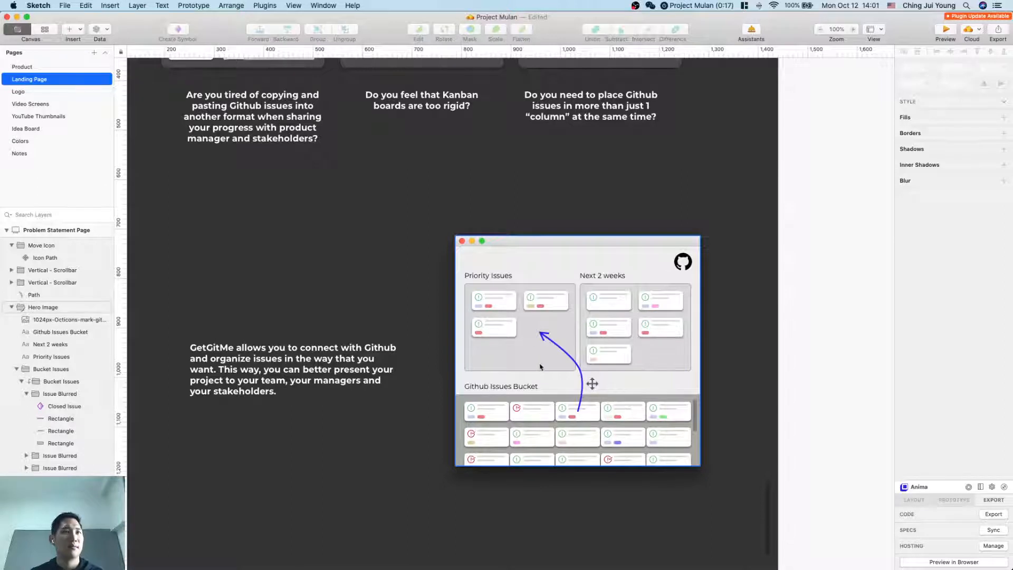
pyautogui.hscroll(-3, 579, 331)
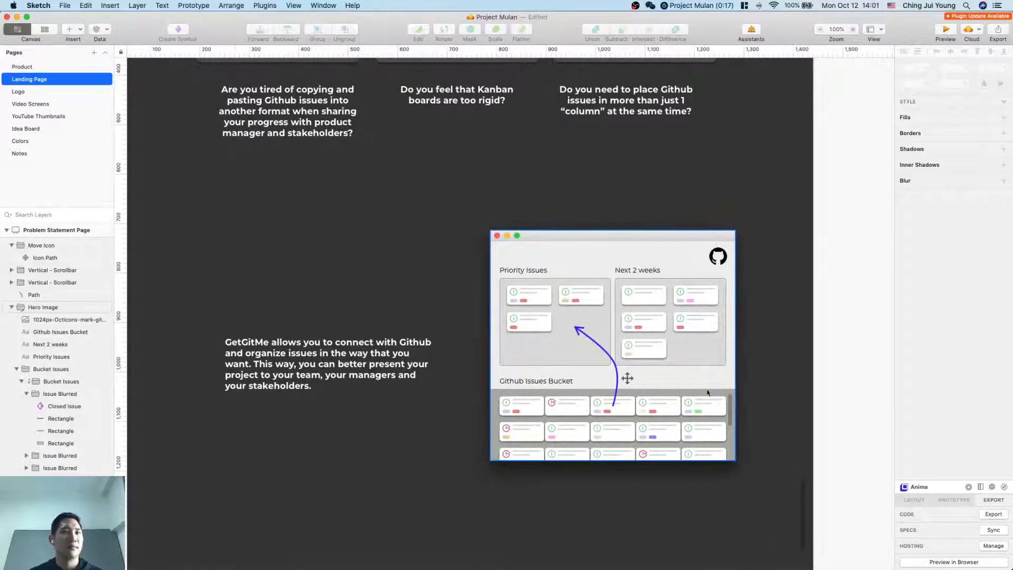
# Step: Try other gray shades for the move icon's path, and settle on the darkest saved document color as its fill
pyautogui.click(626, 378)
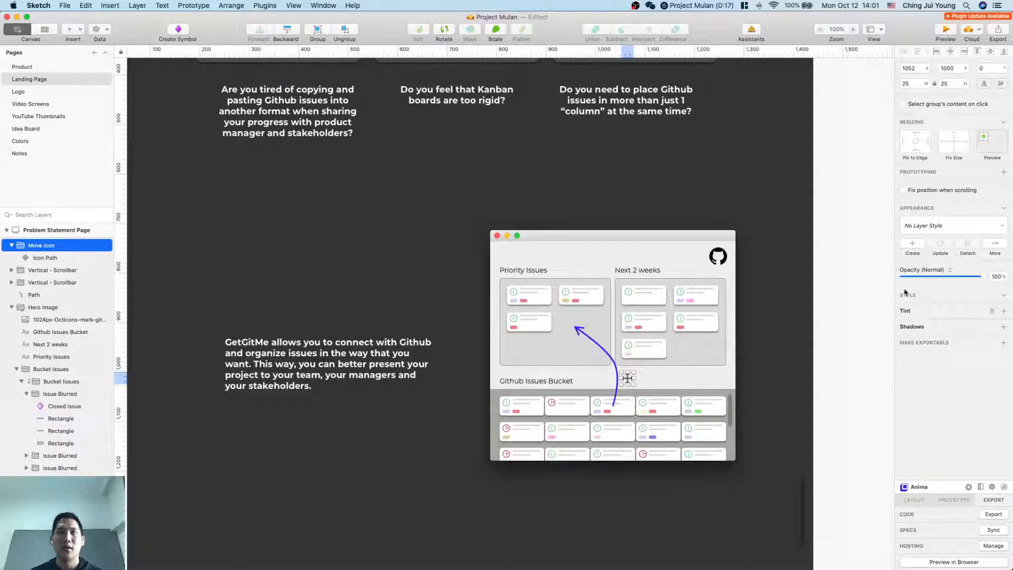
pyautogui.doubleClick(628, 377)
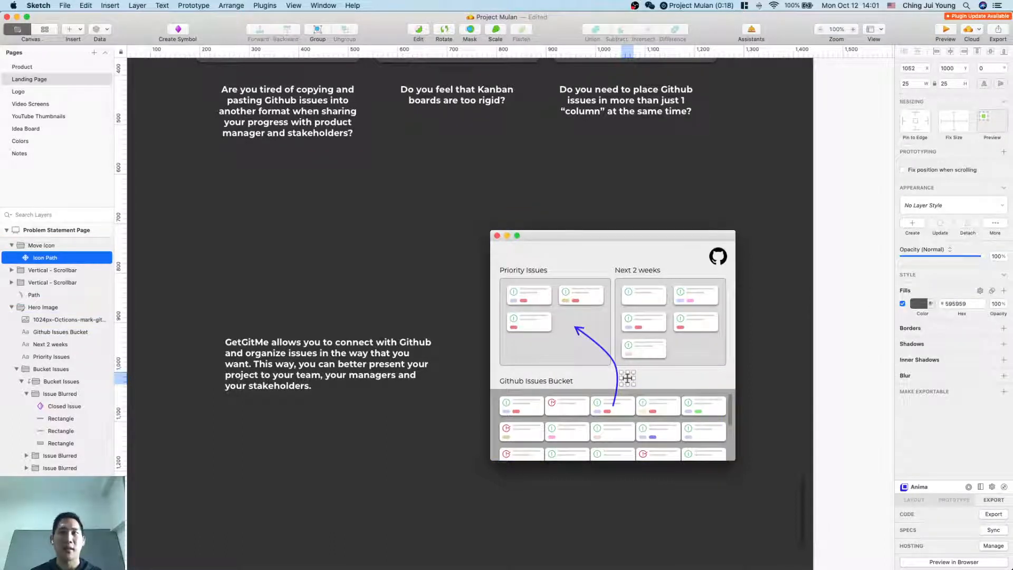
pyautogui.click(918, 303)
pyautogui.click(903, 394)
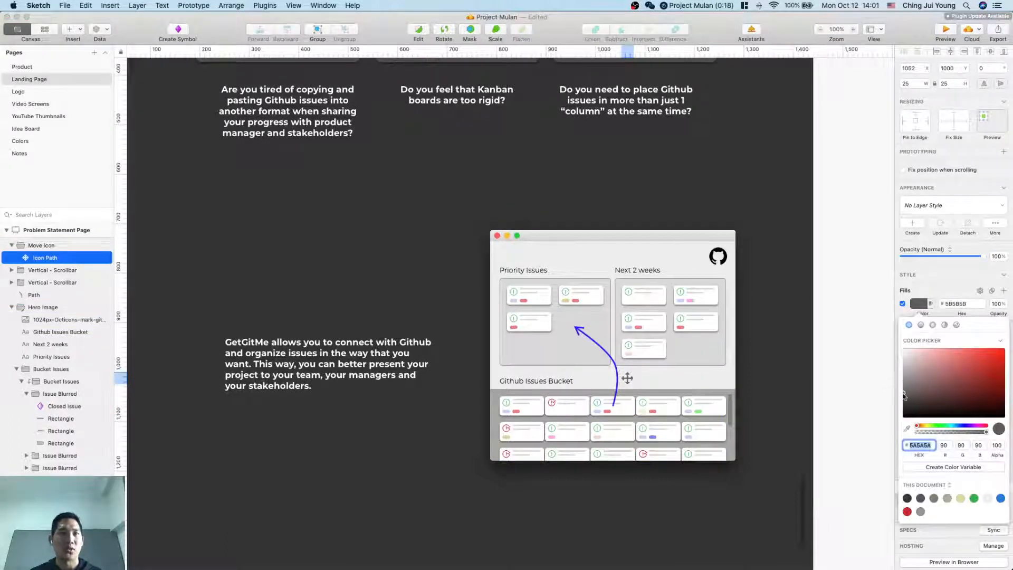
pyautogui.moveTo(903, 395)
pyautogui.mouseDown()
pyautogui.moveTo(966, 366)
pyautogui.moveTo(934, 364)
pyautogui.moveTo(908, 390)
pyautogui.moveTo(869, 403)
pyautogui.moveTo(889, 389)
pyautogui.moveTo(1005, 417)
pyautogui.mouseUp()
pyautogui.moveTo(907, 465)
pyautogui.mouseDown()
pyautogui.moveTo(950, 392)
pyautogui.moveTo(917, 387)
pyautogui.moveTo(916, 378)
pyautogui.moveTo(910, 393)
pyautogui.moveTo(902, 387)
pyautogui.mouseUp()
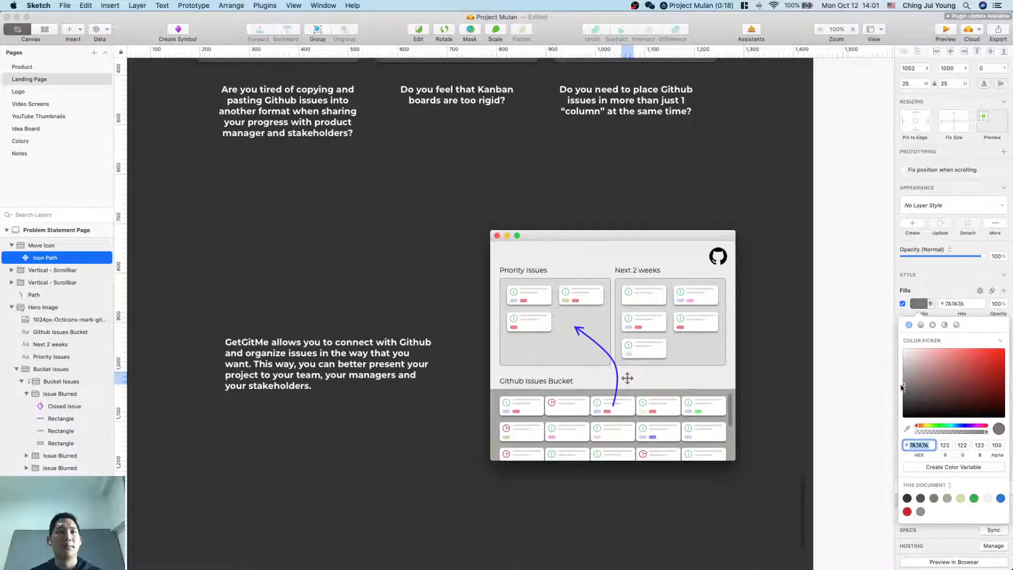
pyautogui.click(907, 498)
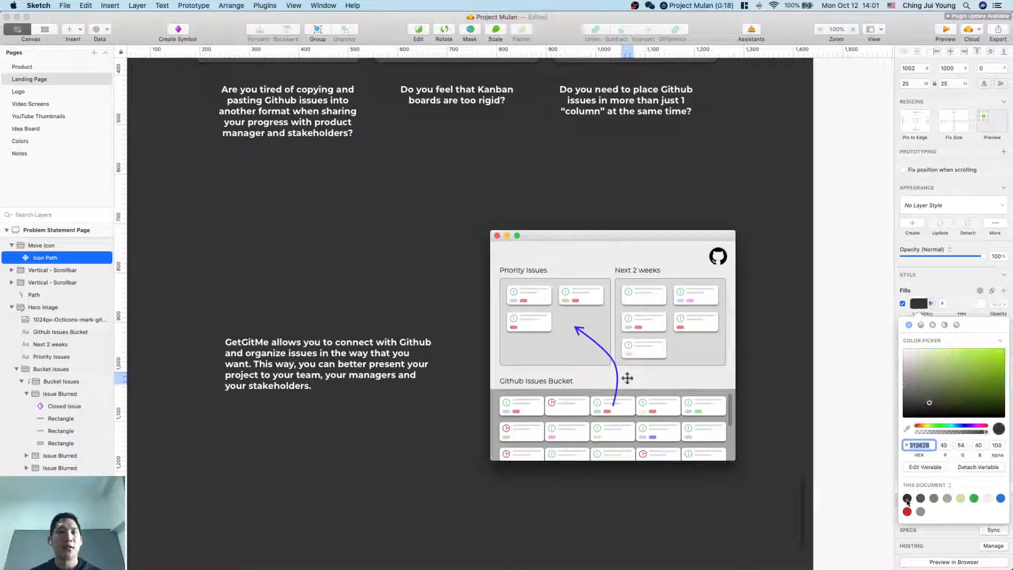
# Step: Leave the move icon's fill settings, review the whole solution image on the page, and save the document
pyautogui.click(817, 400)
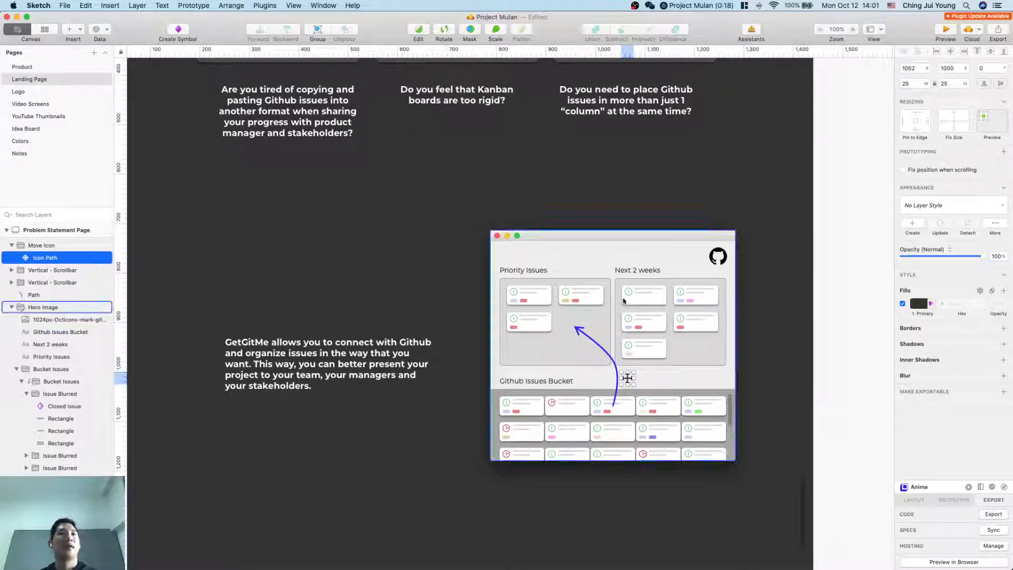
pyautogui.click(768, 320)
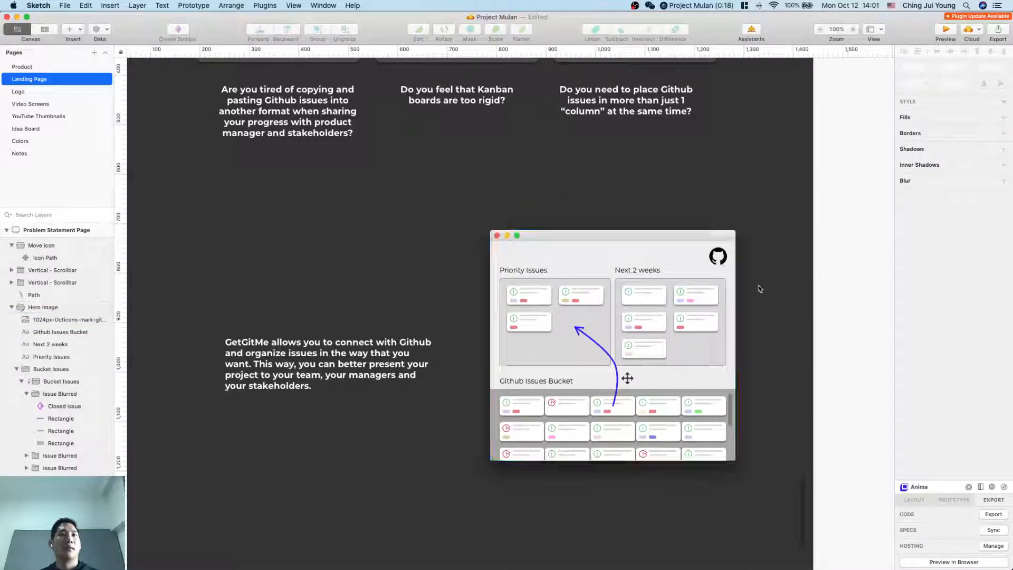
pyautogui.doubleClick(717, 257)
pyautogui.click(832, 310)
pyautogui.scroll(-2, 725, 374)
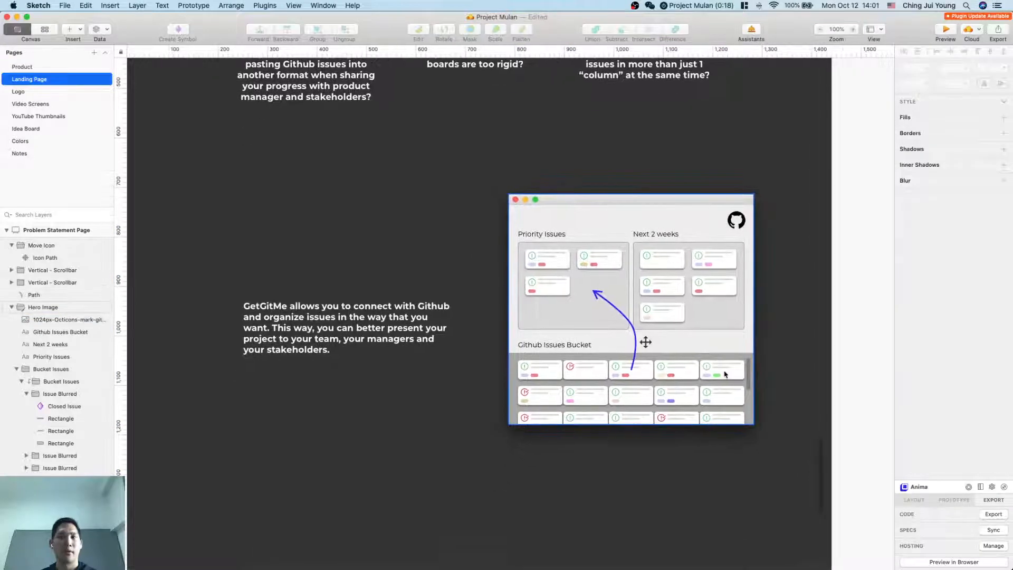
pyautogui.scroll(2, 725, 374)
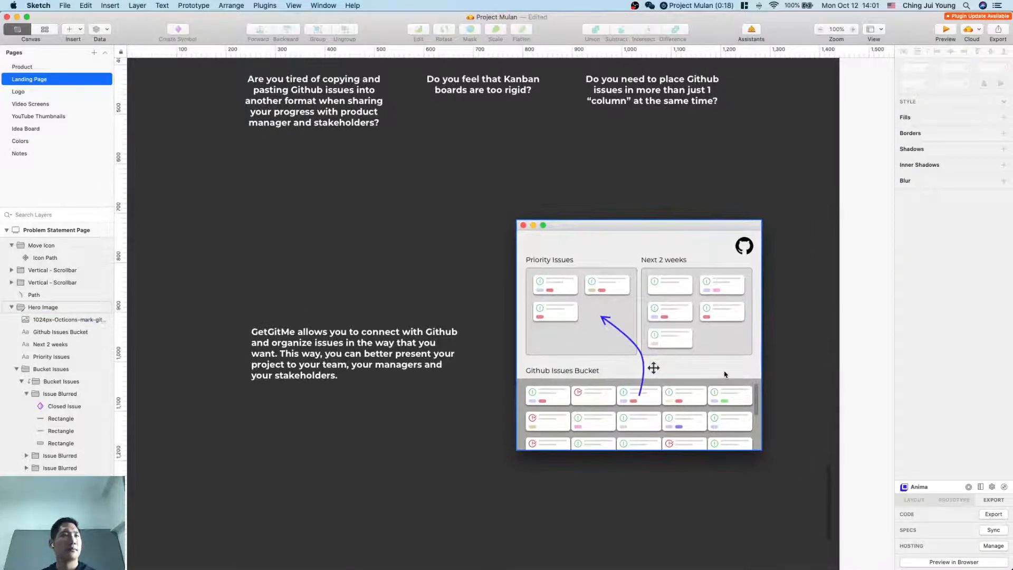
pyautogui.scroll(-4, 735, 290)
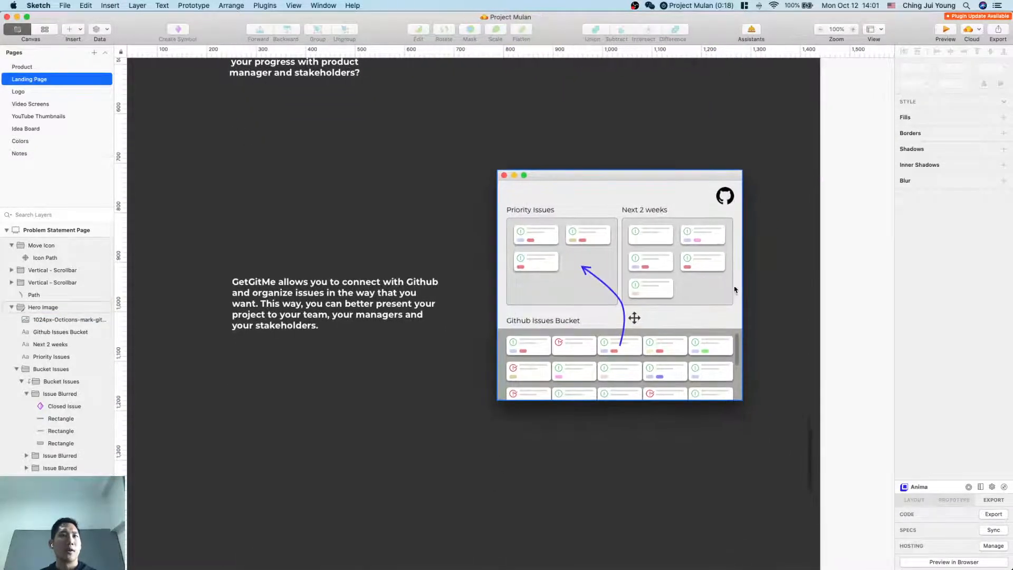
# Step: Rename the Hero Image group as "Solution Image", checking the naming in the Notion landing page notes
pyautogui.click(593, 236)
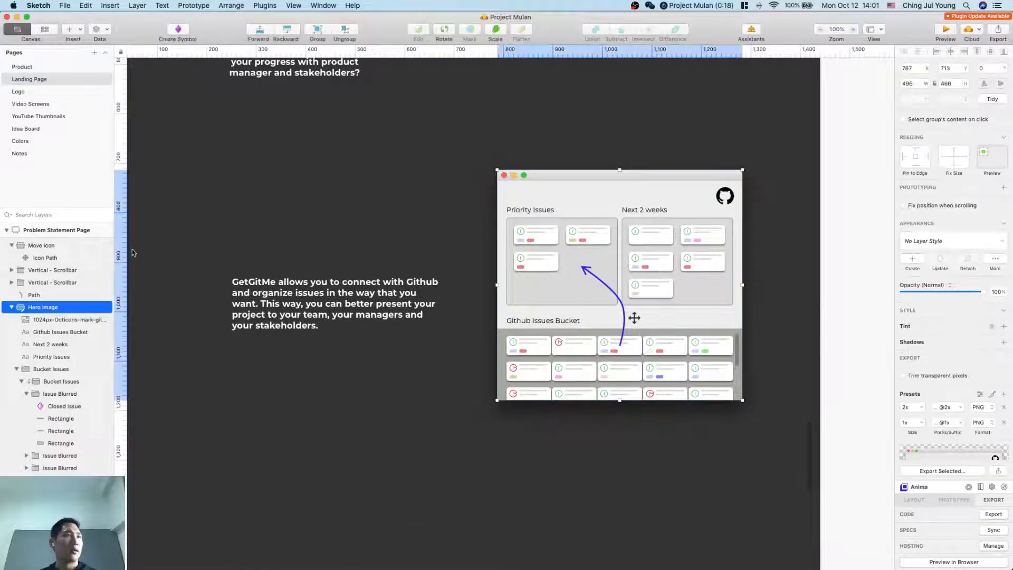
pyautogui.doubleClick(46, 312)
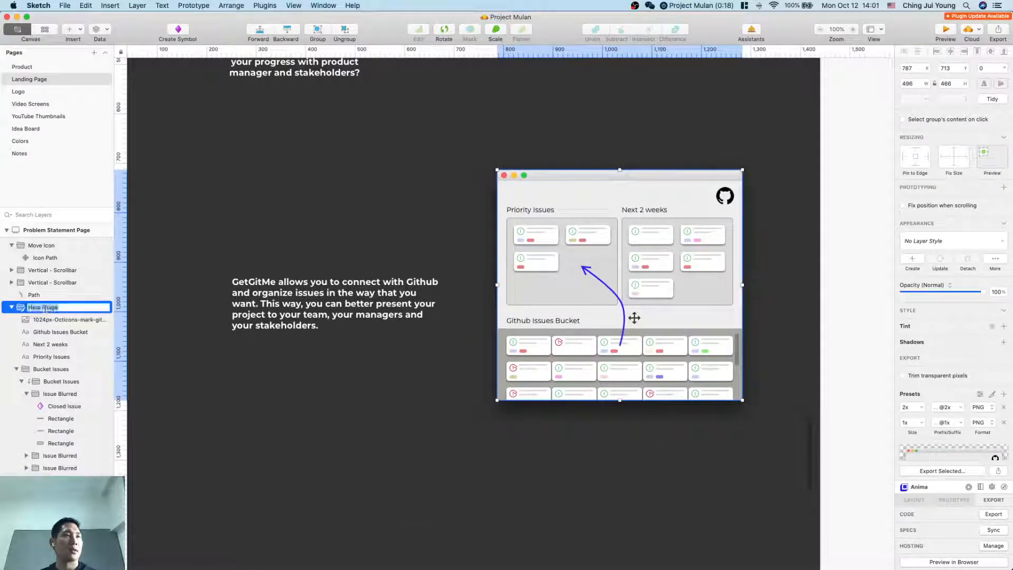
pyautogui.hotkey('ctrl', 'Up')
pyautogui.click(786, 210)
pyautogui.click(785, 211)
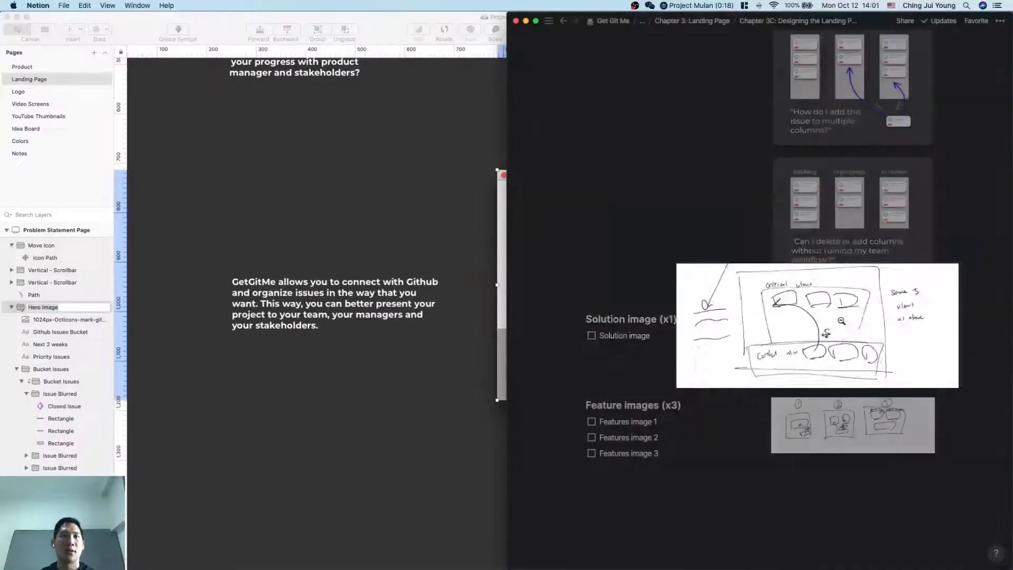
pyautogui.click(429, 330)
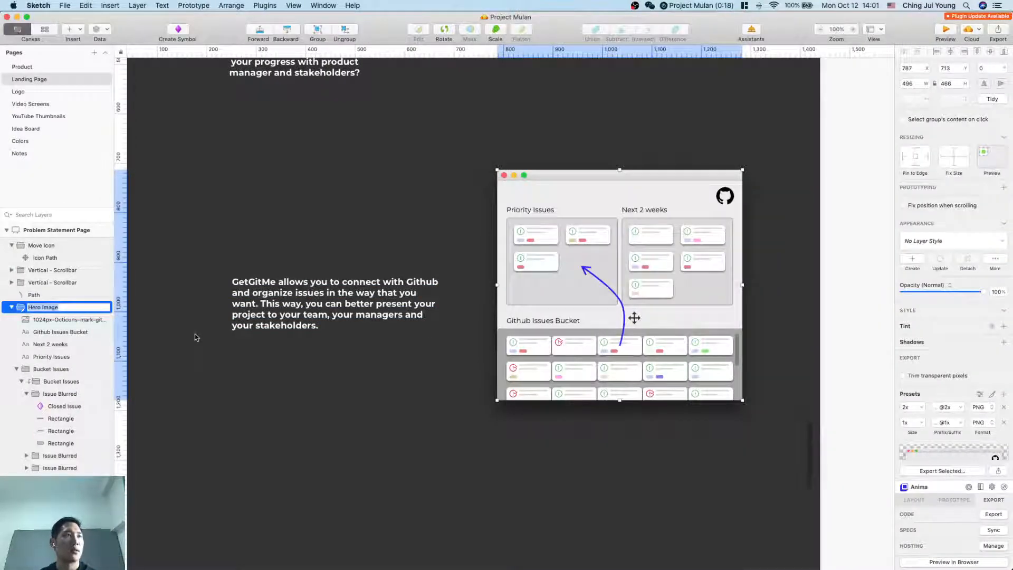
pyautogui.write('Solution Image')
pyautogui.press('Return')
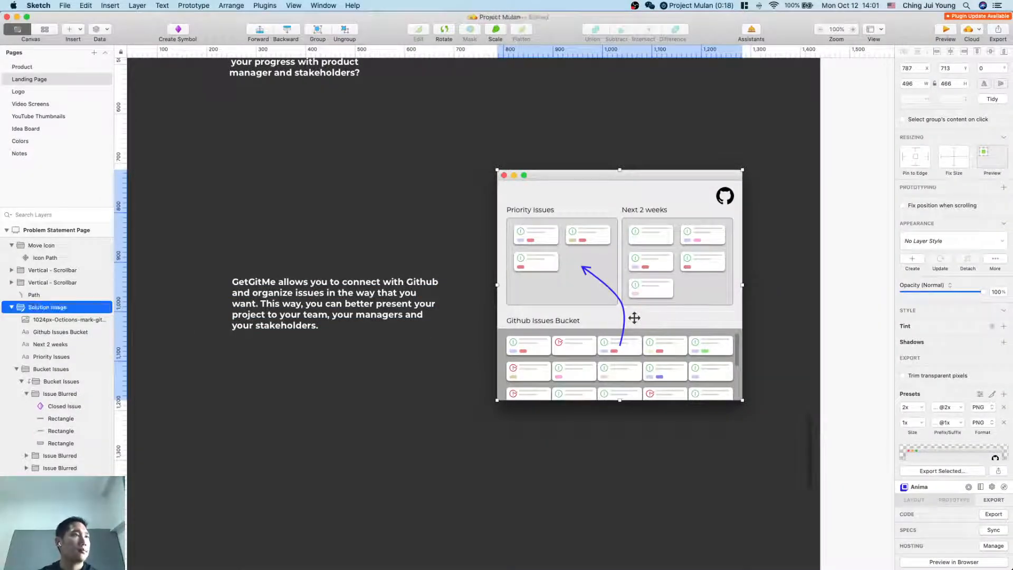
pyautogui.scroll(3, 528, 317)
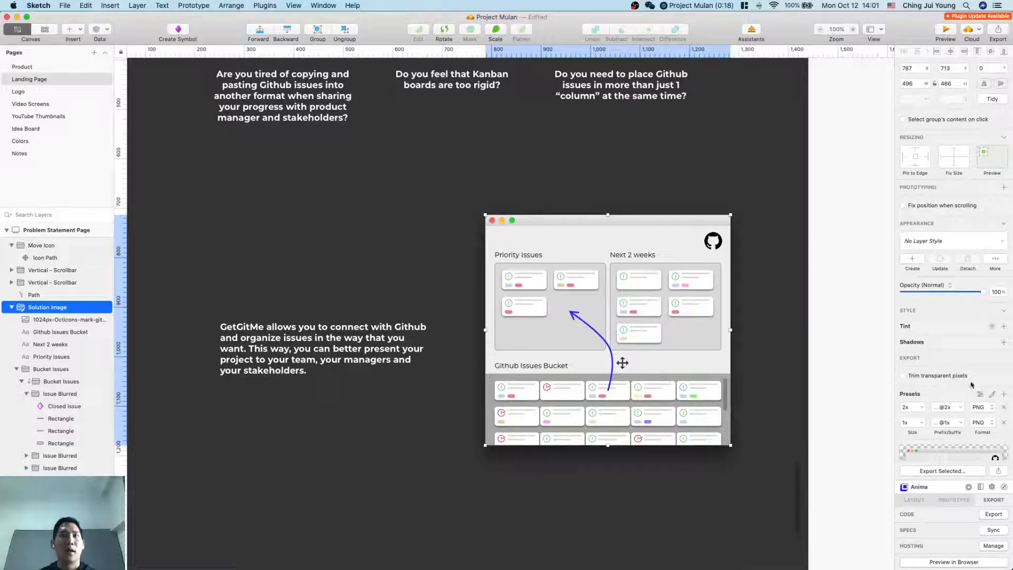
pyautogui.scroll(-5, 959, 434)
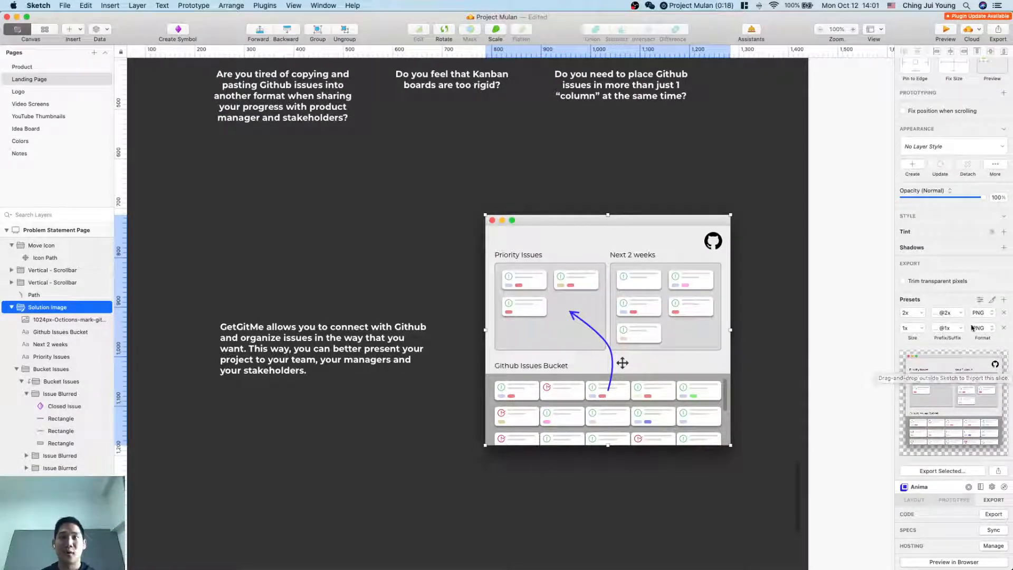
pyautogui.click(1004, 327)
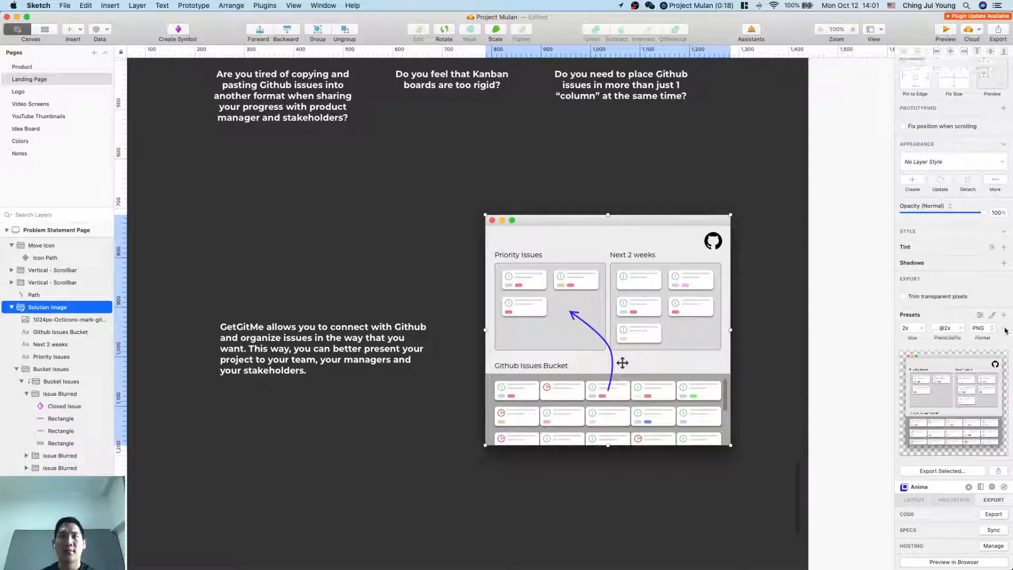
pyautogui.click(958, 327)
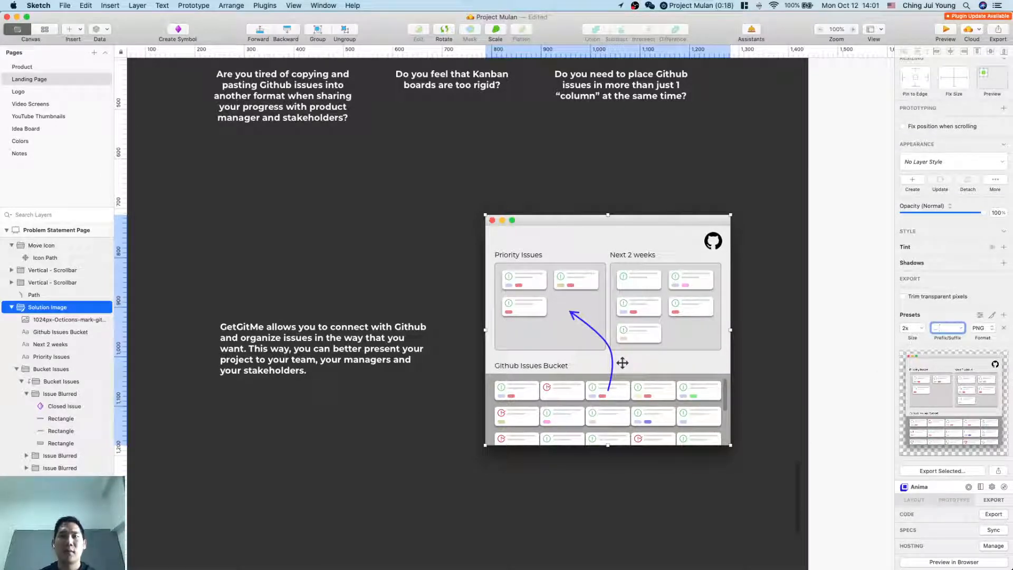
pyautogui.click(877, 461)
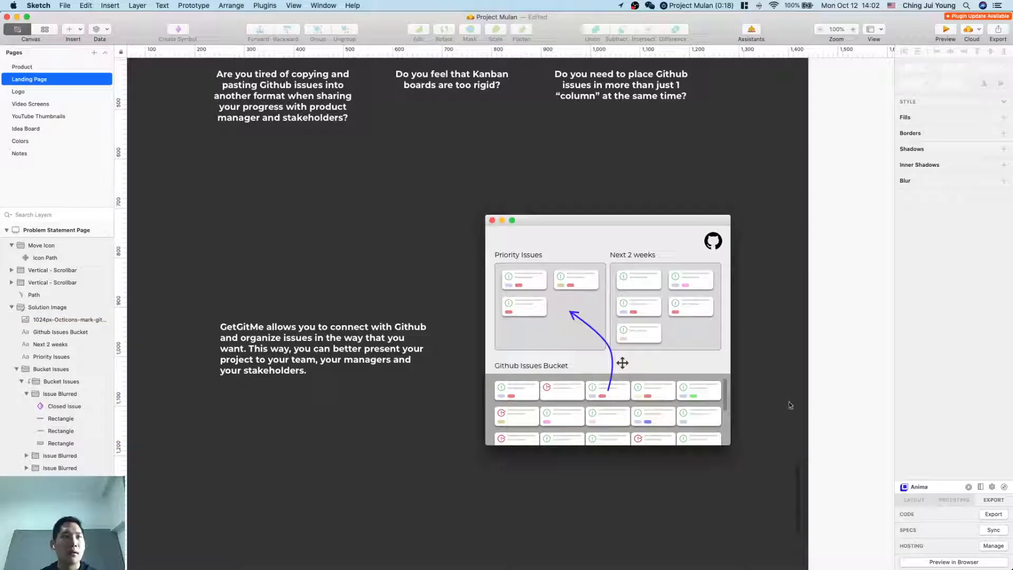
# Step: Export the Solution Image group as a 2x PNG named Solution Image.png into the Project Mulan folder
pyautogui.click(490, 217)
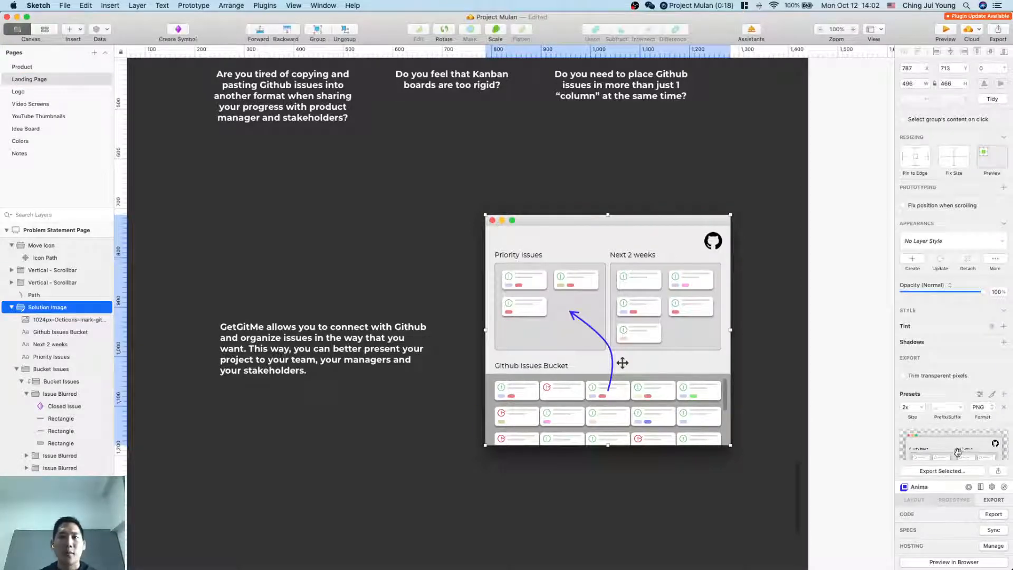
pyautogui.scroll(-4, 968, 400)
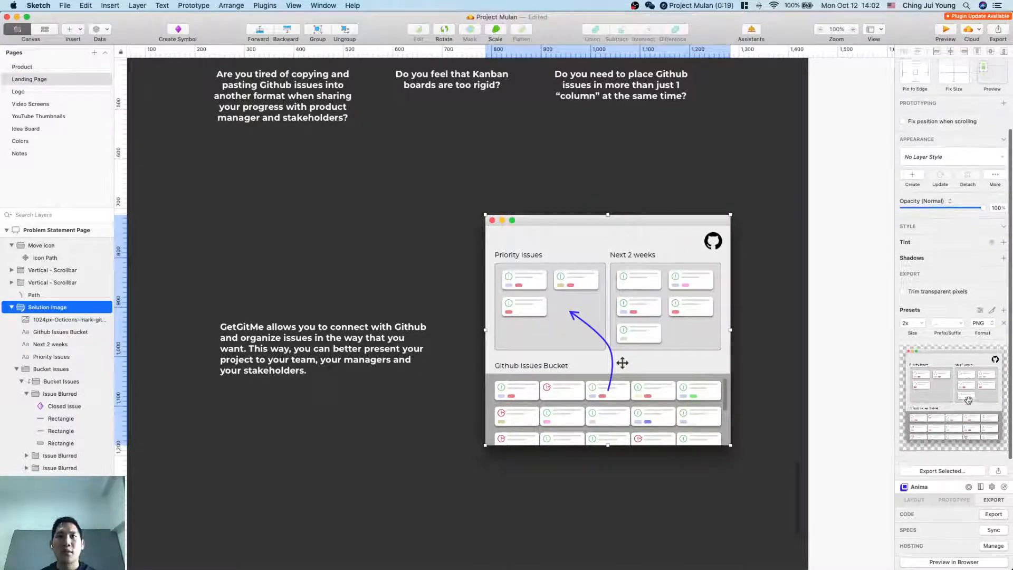
pyautogui.scroll(4, 969, 399)
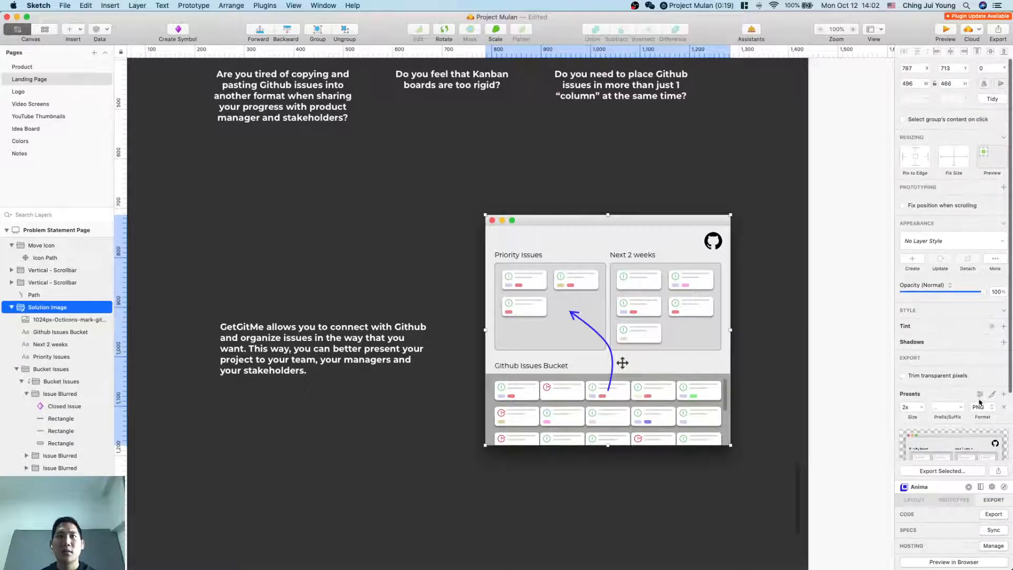
pyautogui.scroll(-4, 979, 403)
pyautogui.click(965, 471)
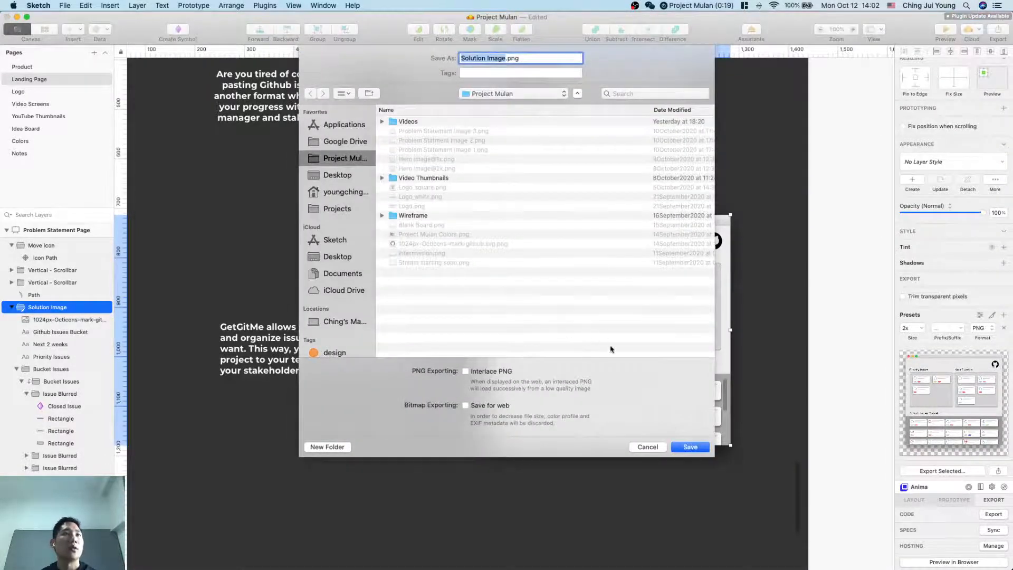
pyautogui.click(691, 446)
# Step: Switch to the GetGitMe project in Webflow and upload Solution Image.png to its assets
pyautogui.hotkey('ctrl', 'Up')
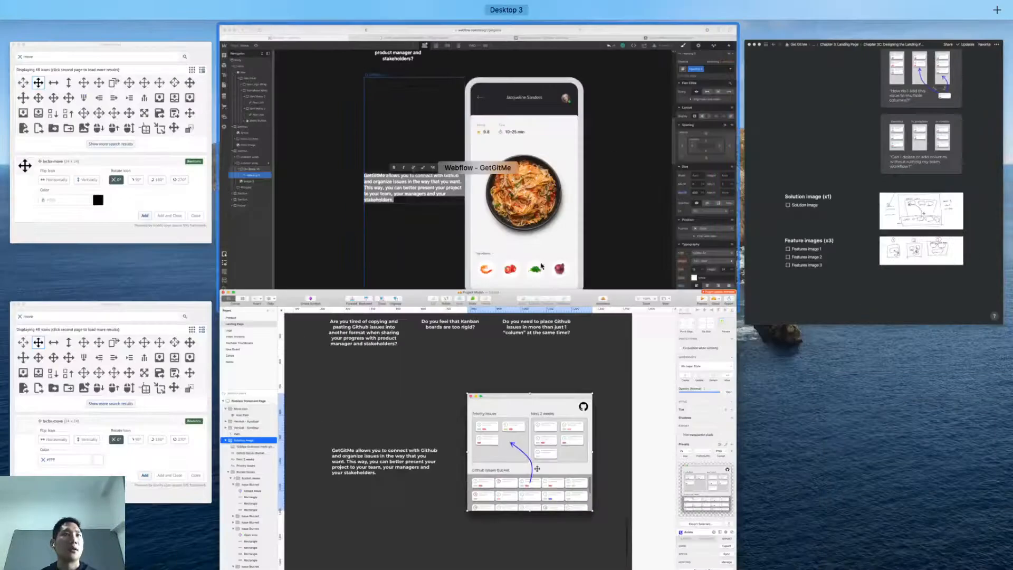
pyautogui.click(542, 265)
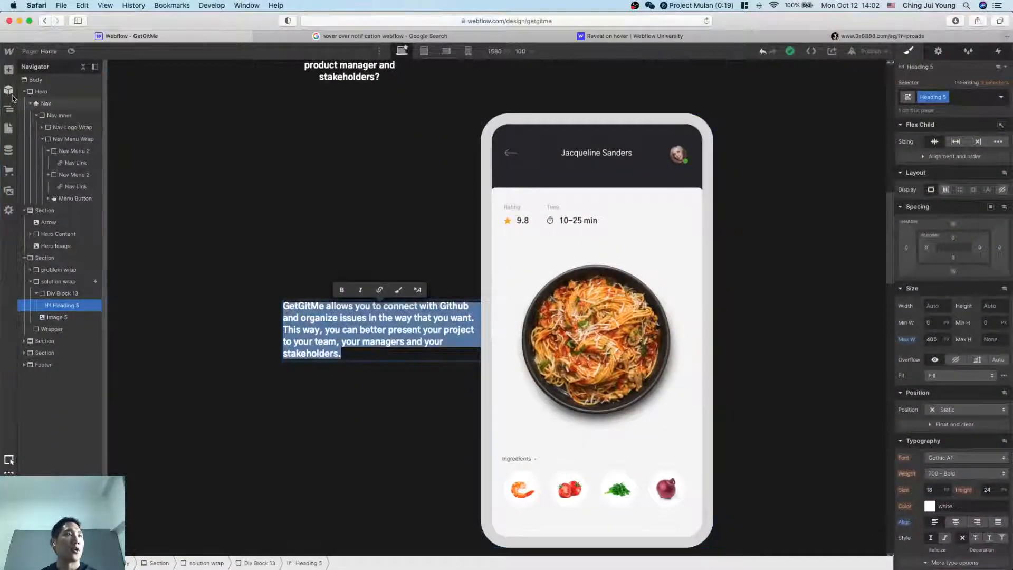
pyautogui.click(12, 196)
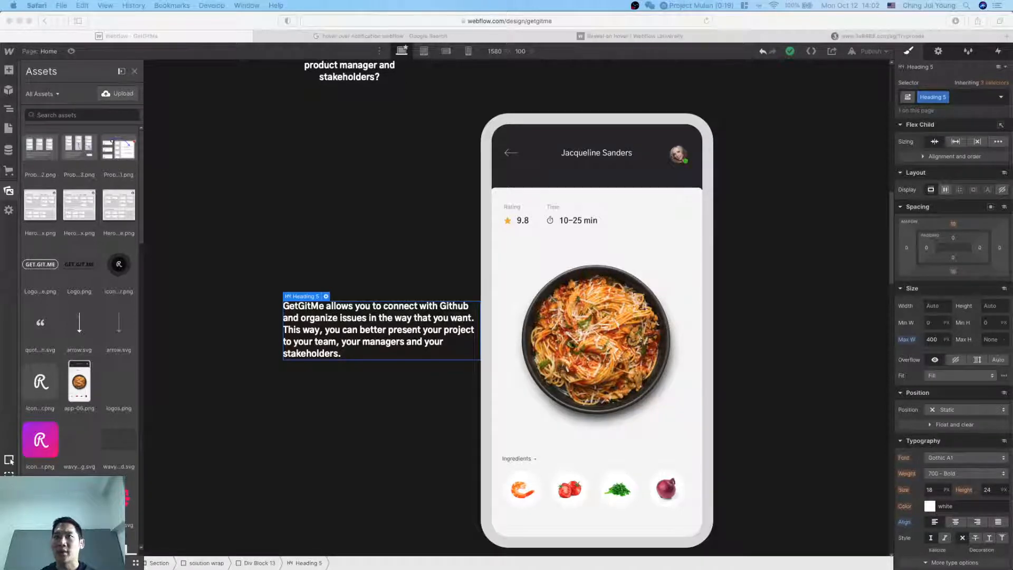
pyautogui.moveTo(2, 327); pyautogui.dragTo(90, 310)
pyautogui.click(606, 281)
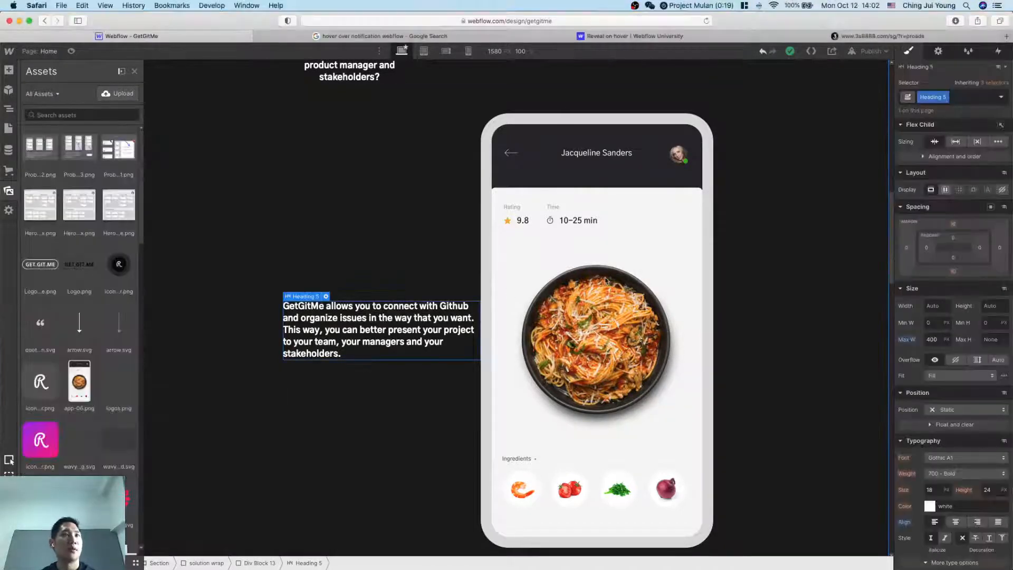
pyautogui.click(504, 139)
pyautogui.doubleClick(541, 193)
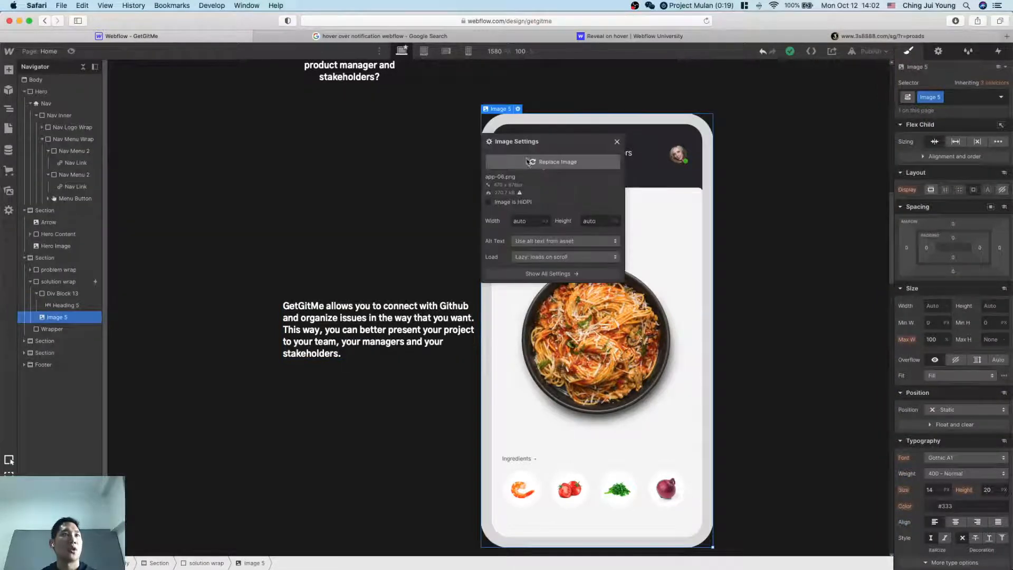
pyautogui.click(543, 162)
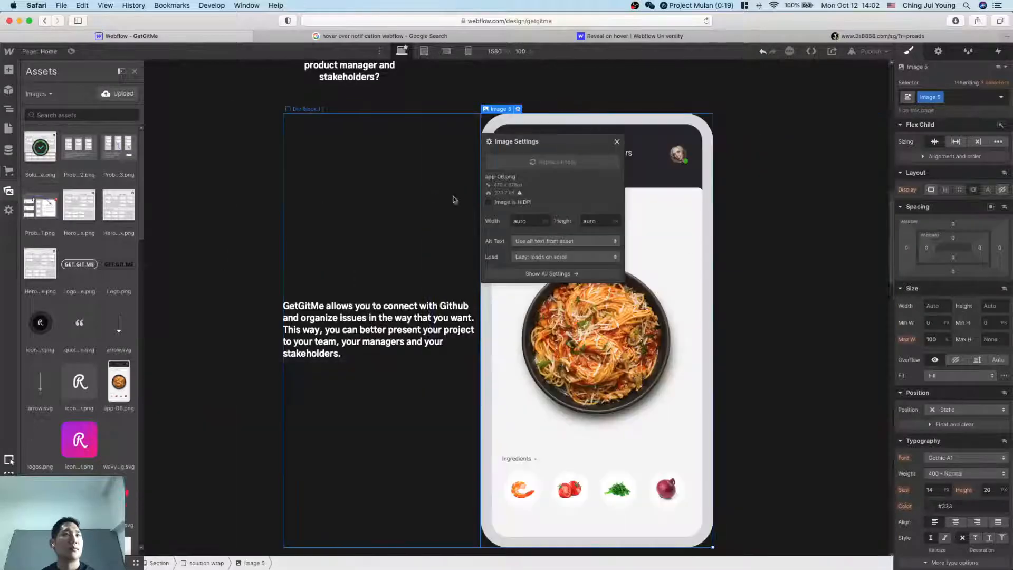
pyautogui.click(828, 305)
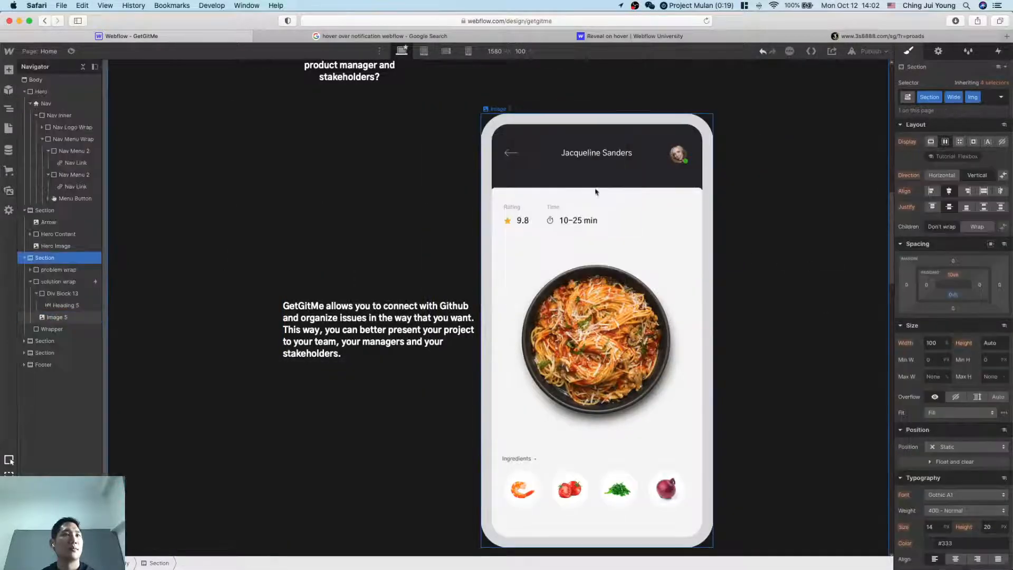
# Step: Replace the phone mockup in the solution wrap, Image 5, with the uploaded Solution Image.png
pyautogui.doubleClick(602, 254)
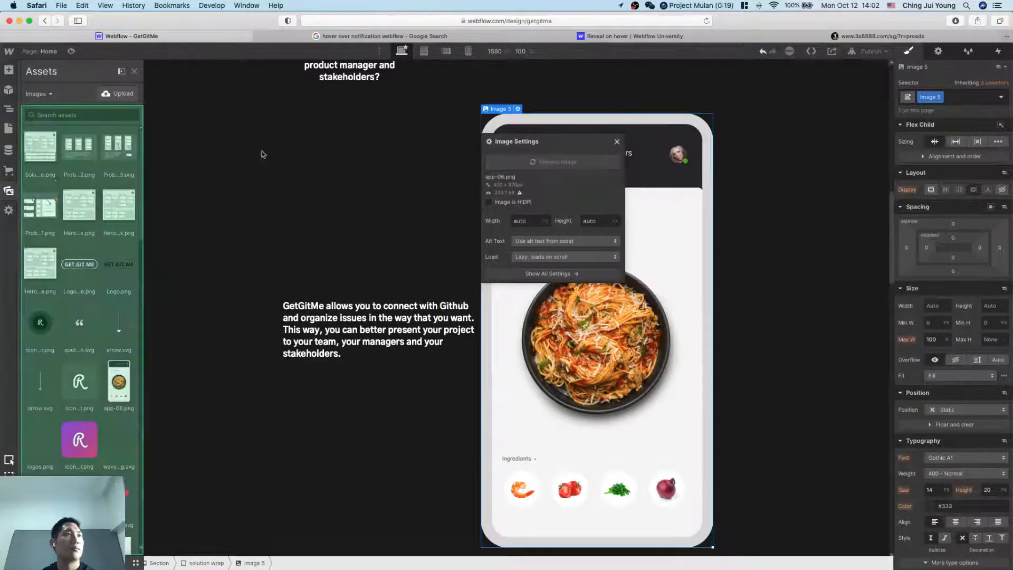
pyautogui.click(41, 151)
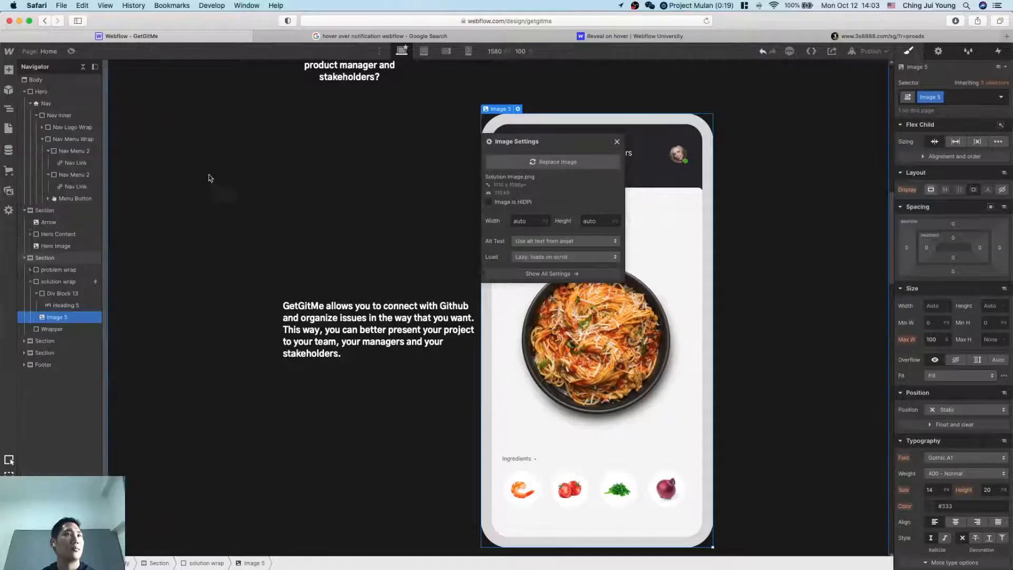
pyautogui.click(249, 186)
pyautogui.scroll(-1, 311, 278)
pyautogui.click(517, 296)
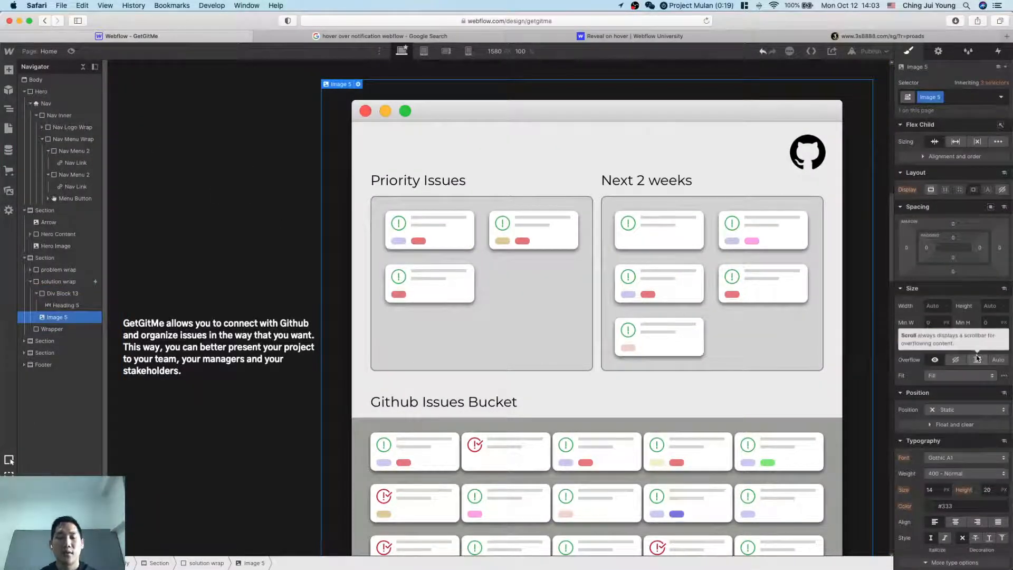
# Step: Try limiting the mock-up image's maximum width to 70%, 30% and 40%, and clear the setting
pyautogui.press('Return')
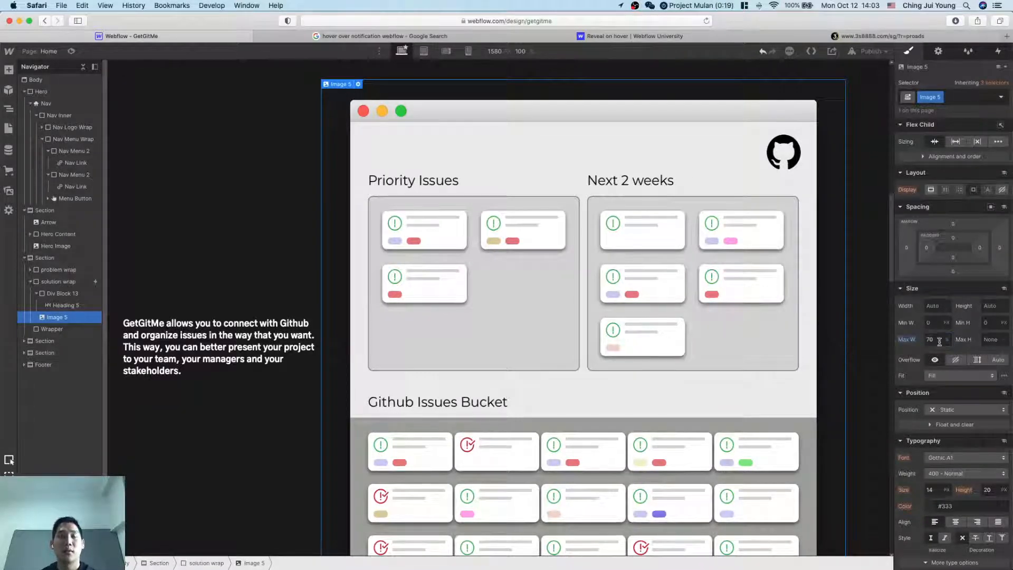
pyautogui.click(939, 342)
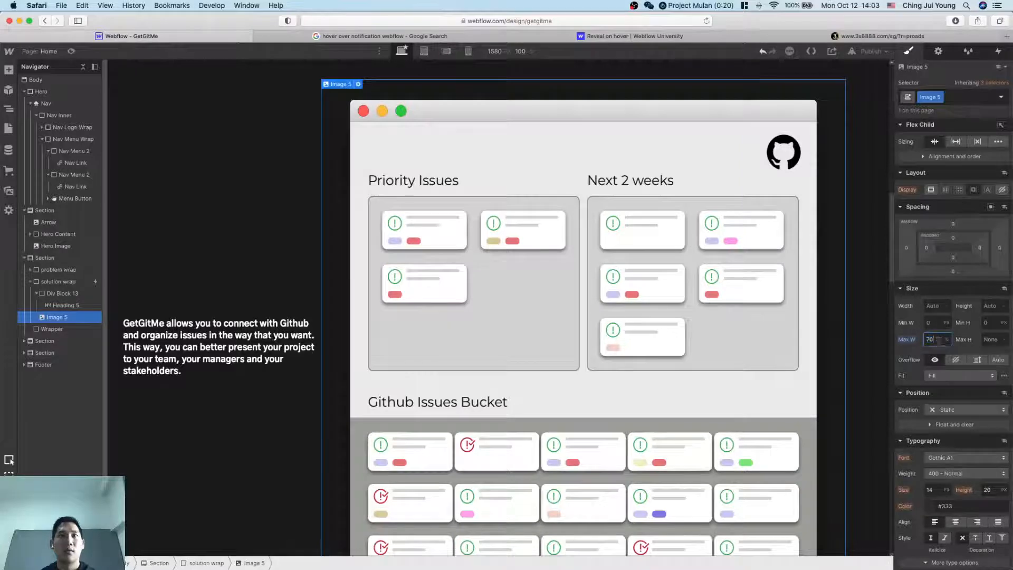
pyautogui.write('30')
pyautogui.hotkey('shift', 'Up')
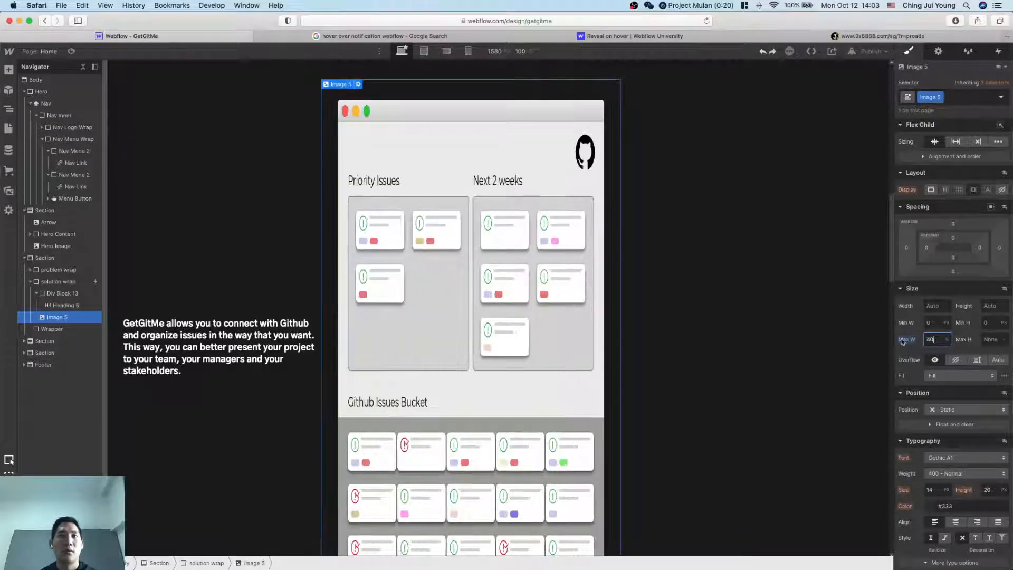
pyautogui.keyDown('alt'); pyautogui.click(905, 340); pyautogui.keyUp('alt')
pyautogui.click(875, 363)
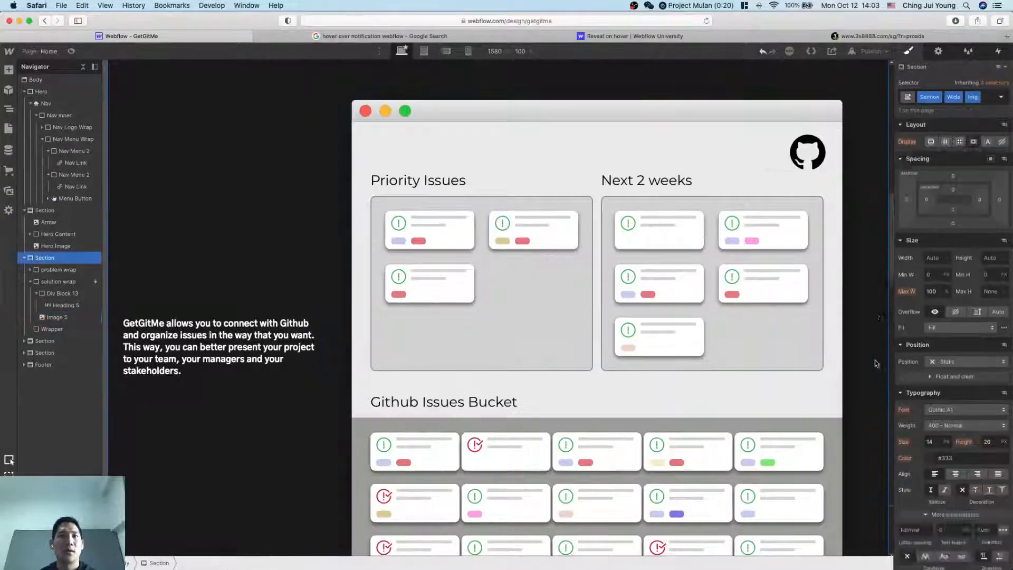
# Step: Try limiting the mock-up image's maximum height to 80%, and clear the setting
pyautogui.click(576, 332)
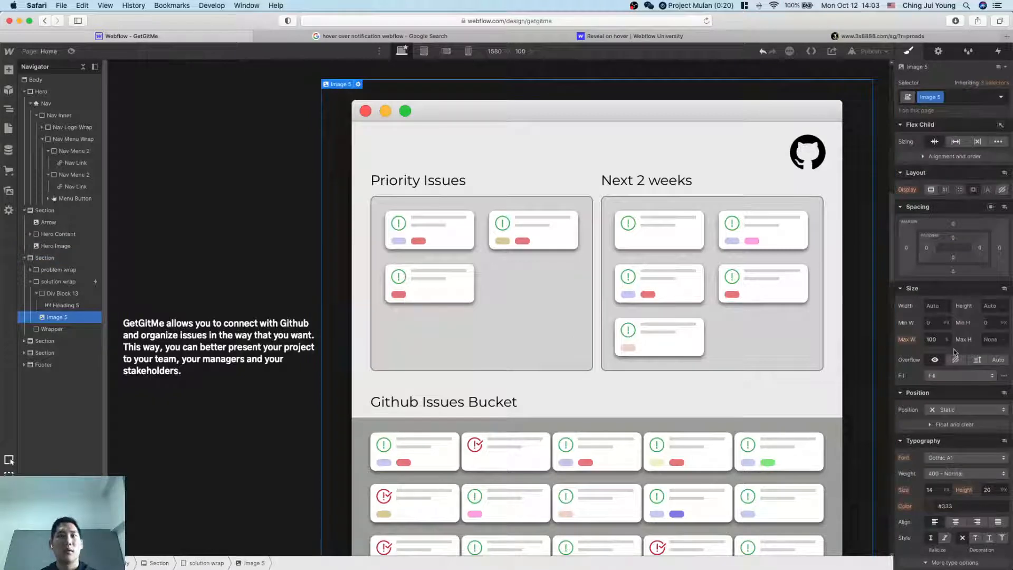
pyautogui.click(994, 337)
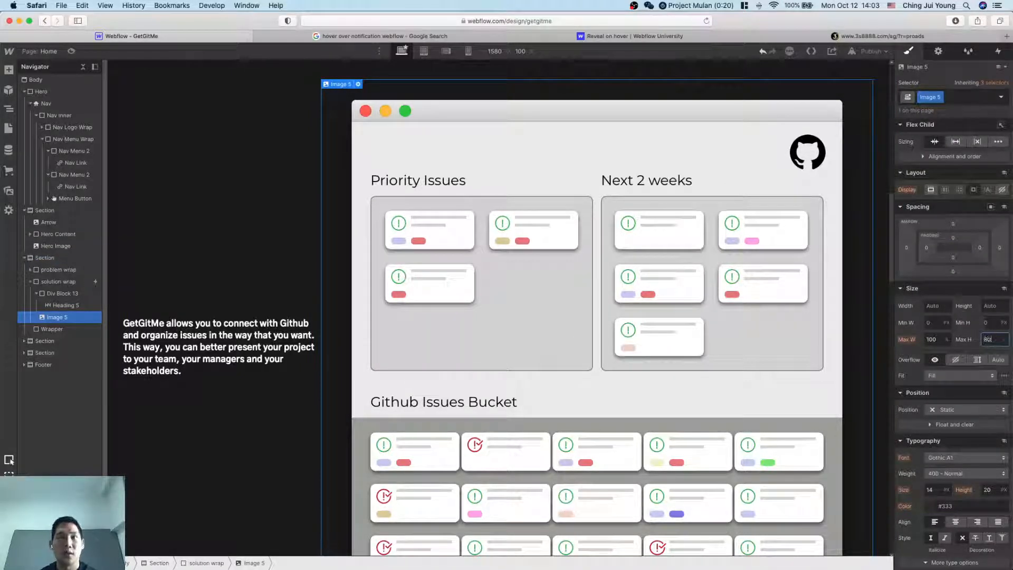
pyautogui.press('Up')
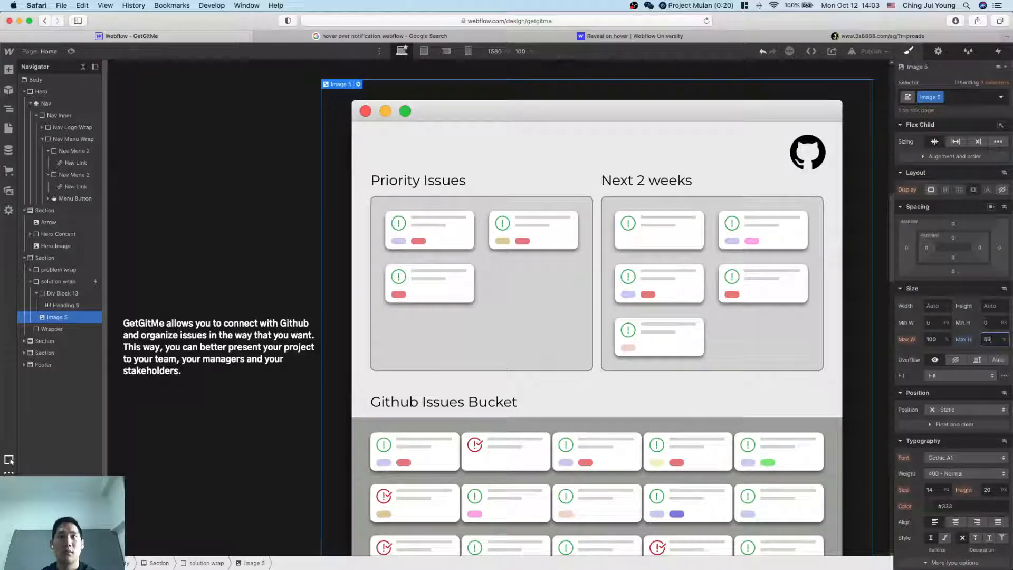
pyautogui.keyDown('alt'); pyautogui.click(963, 342); pyautogui.keyUp('alt')
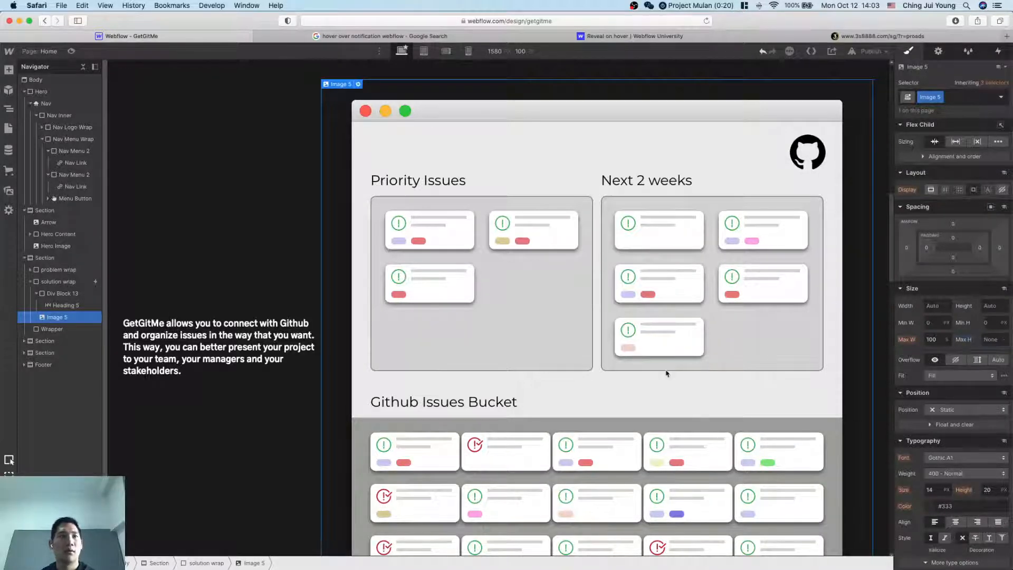
# Step: Set the solution wrap's flex justification to center and clear its alignment override
pyautogui.scroll(-2, 666, 373)
pyautogui.scroll(3, 667, 374)
pyautogui.scroll(-3, 667, 373)
pyautogui.scroll(1, 667, 374)
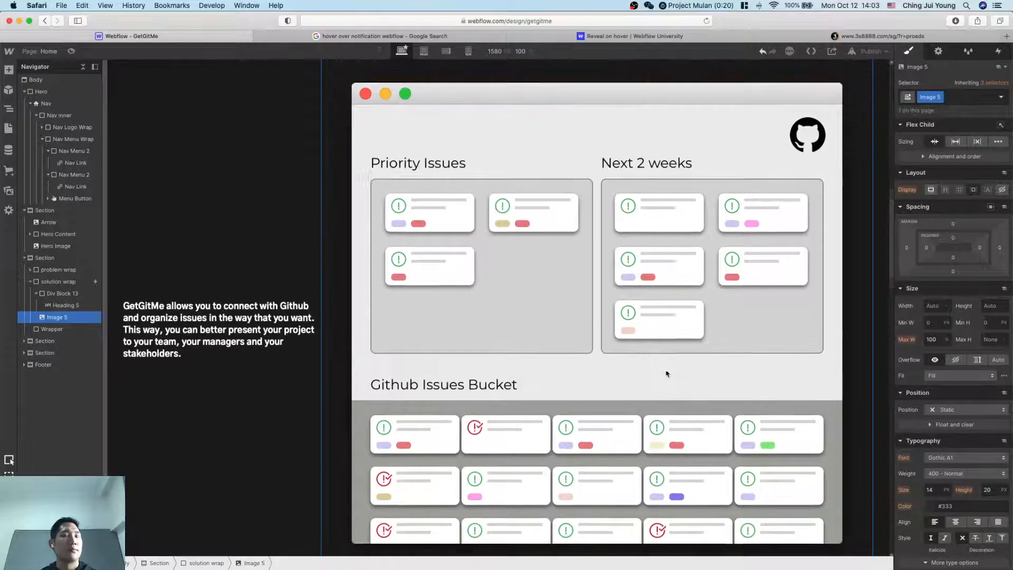
pyautogui.scroll(2, 666, 374)
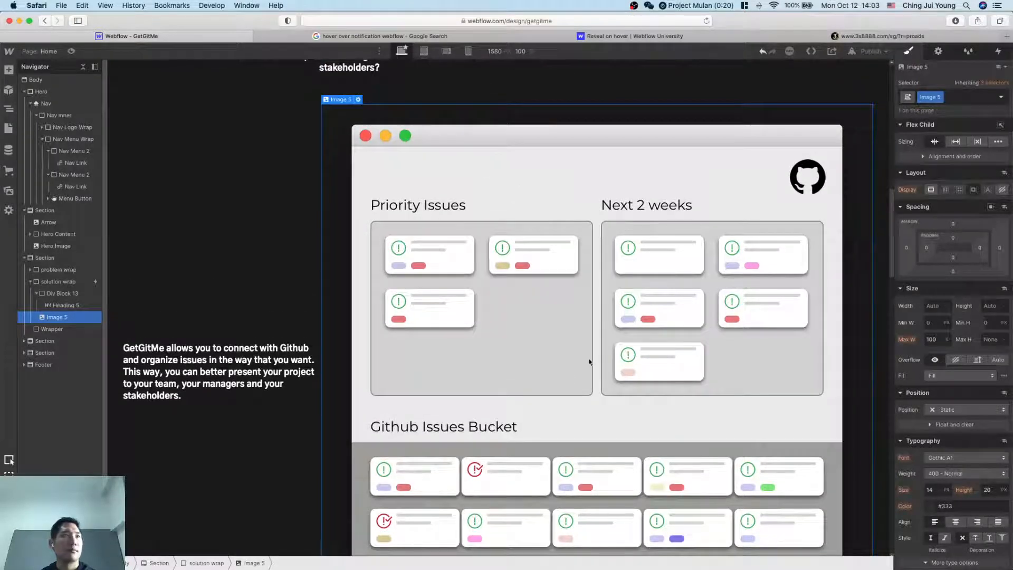
pyautogui.click(58, 295)
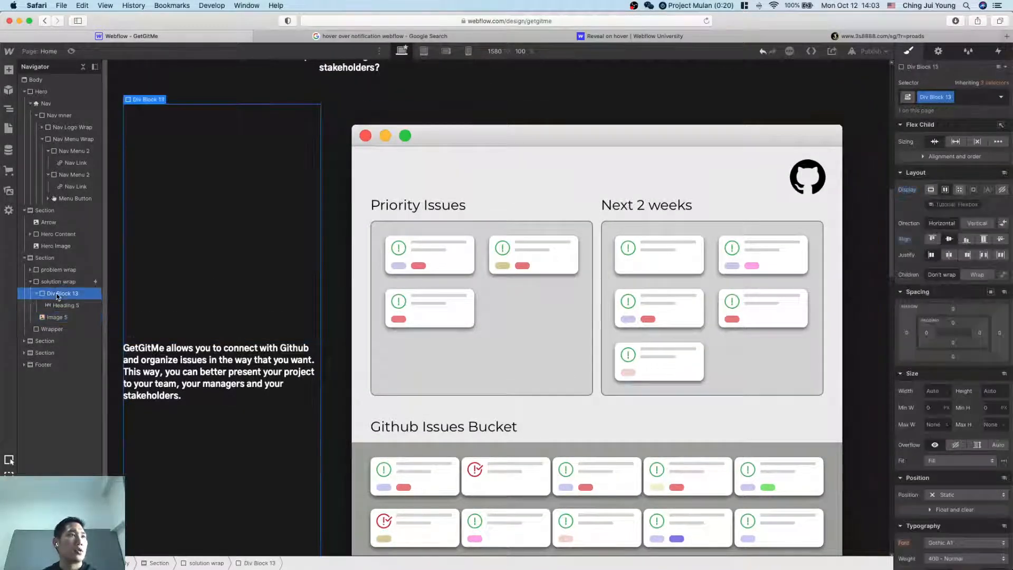
pyautogui.click(37, 293)
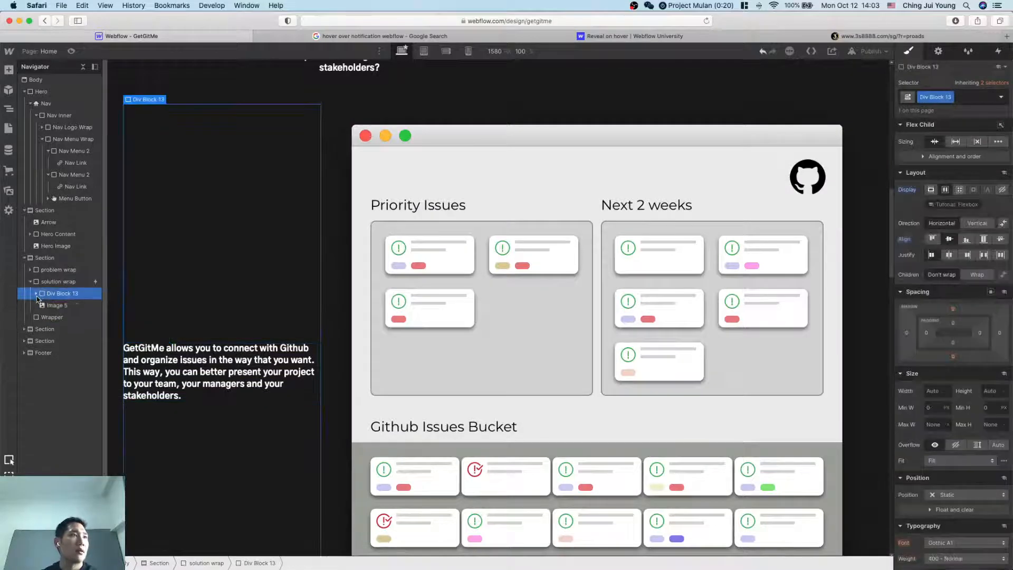
pyautogui.click(45, 284)
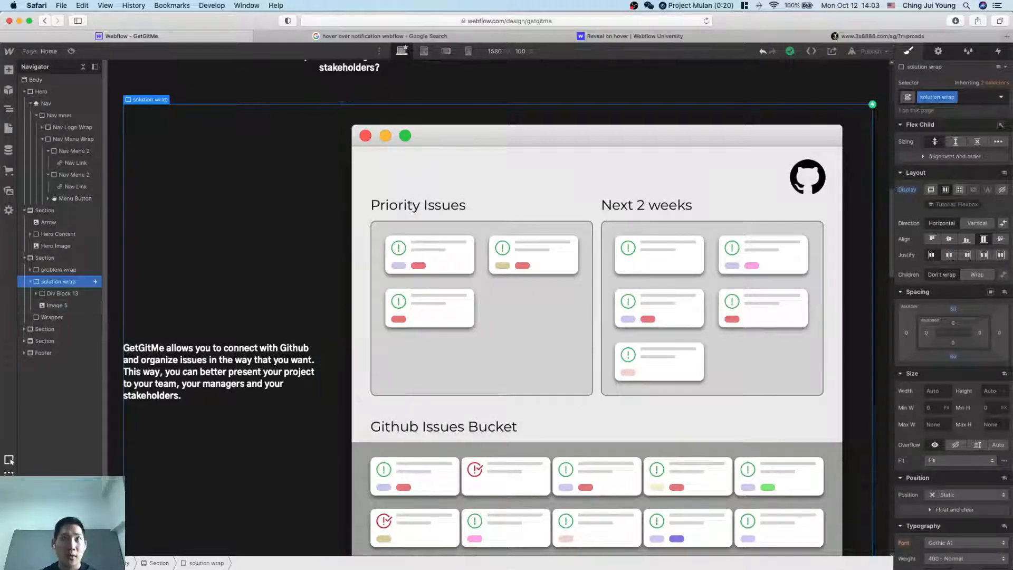
pyautogui.click(948, 255)
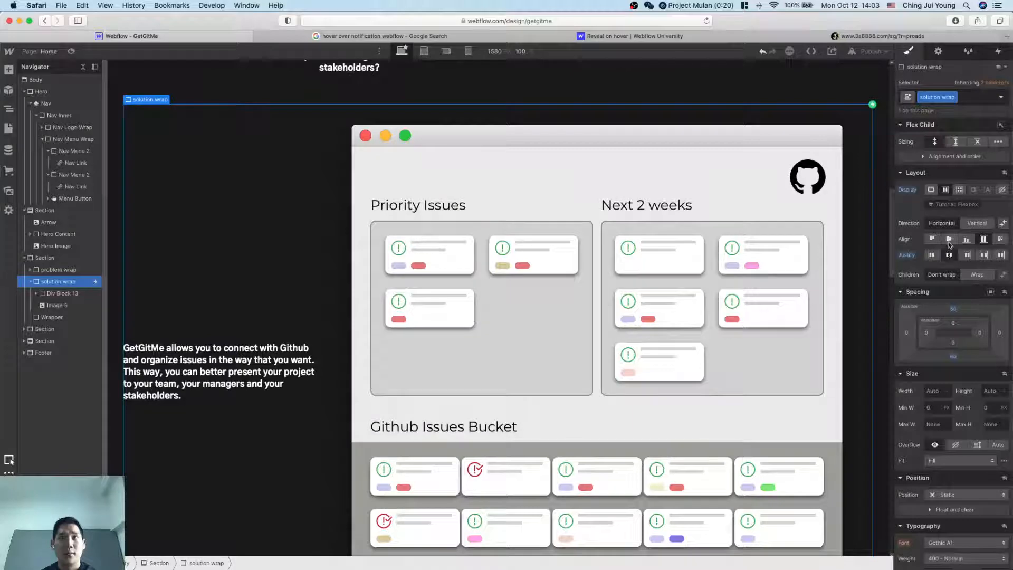
pyautogui.click(988, 243)
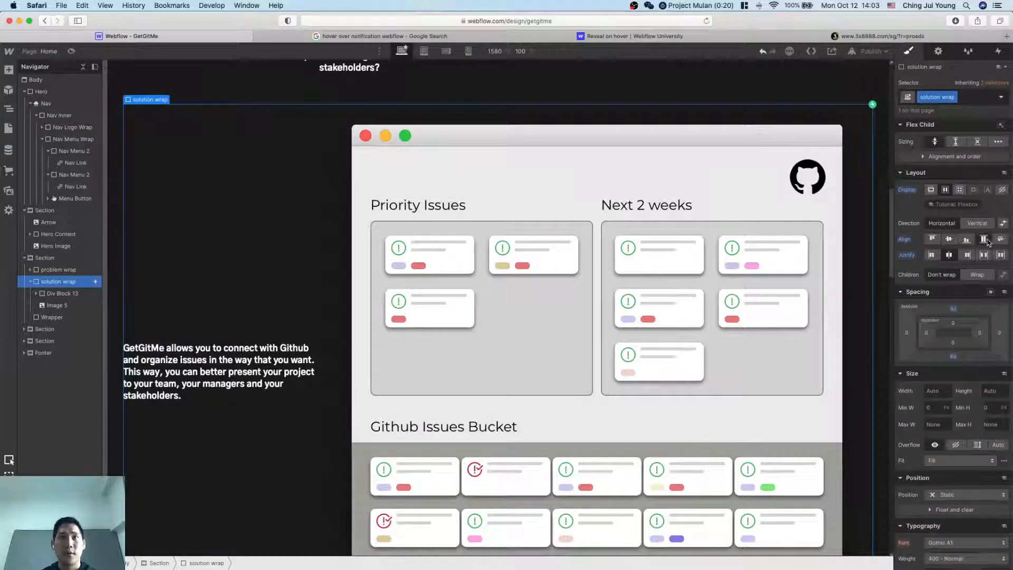
pyautogui.keyDown('alt'); pyautogui.click(906, 240); pyautogui.keyUp('alt')
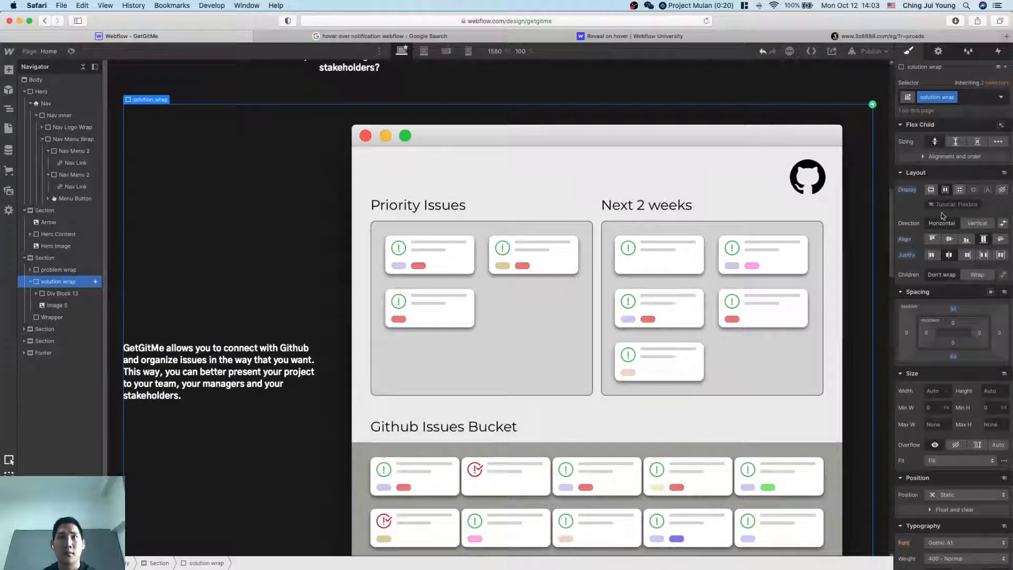
# Step: Try setting the width of the mock-up image in the solution wrap to 50%, followed by 49%
pyautogui.click(63, 293)
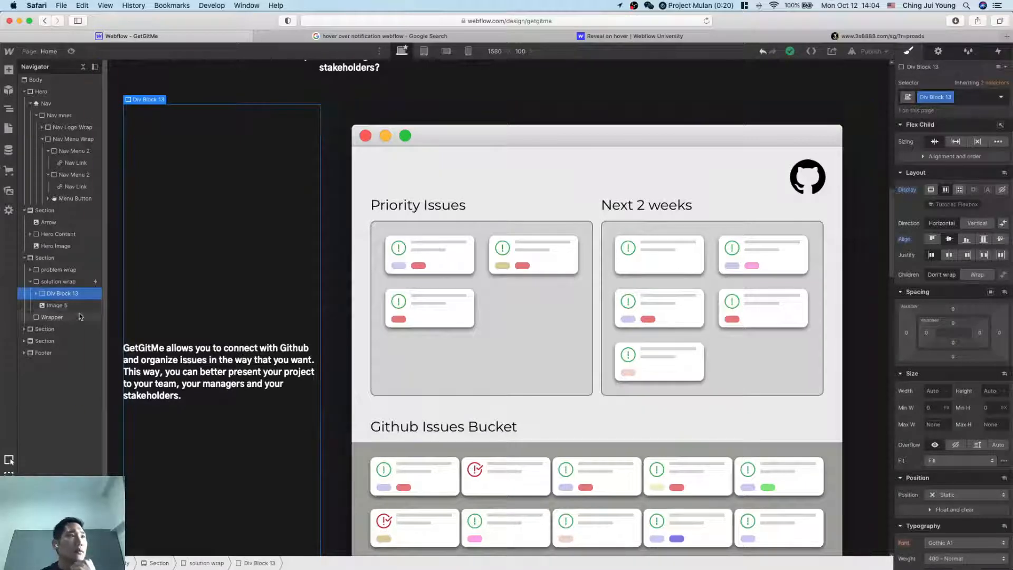
pyautogui.click(52, 317)
pyautogui.scroll(-2, 206, 280)
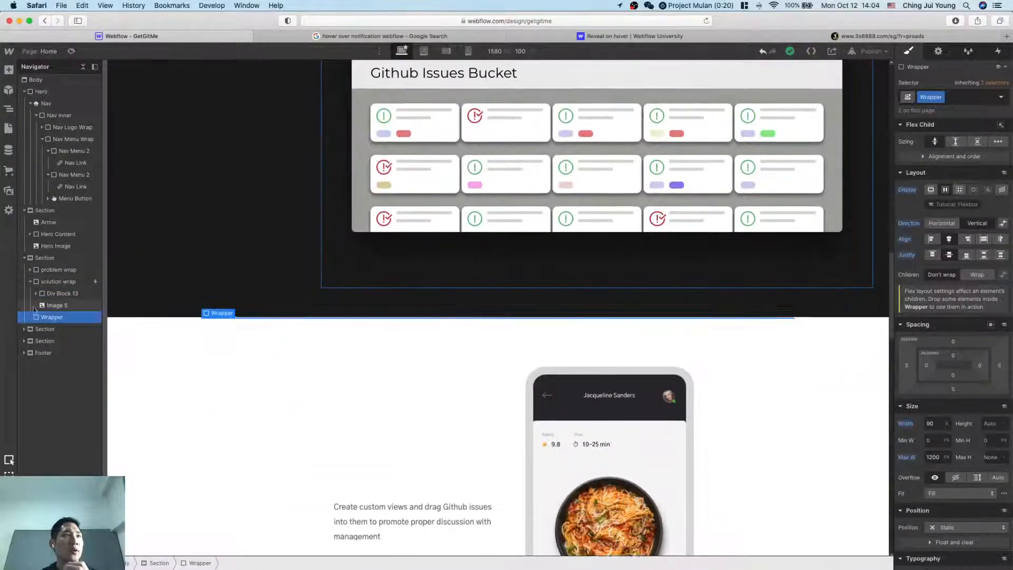
pyautogui.click(527, 267)
pyautogui.scroll(5, 723, 343)
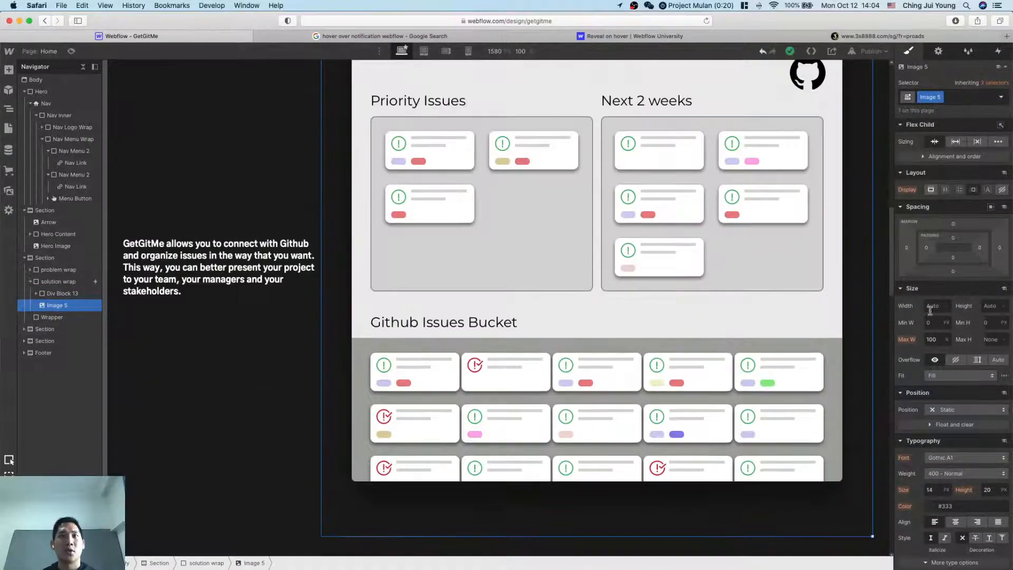
pyautogui.click(929, 309)
pyautogui.write('50')
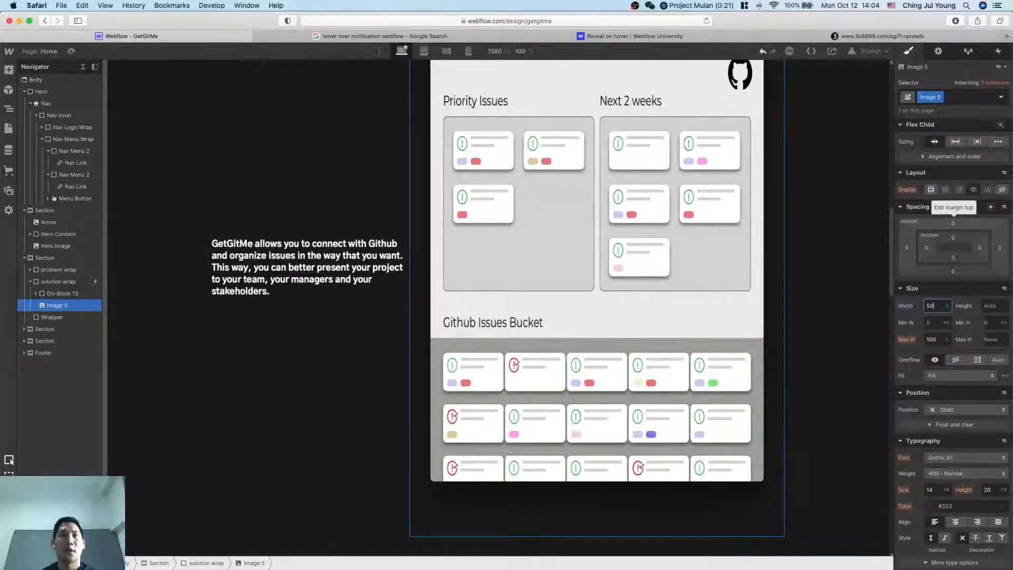
pyautogui.press('Down')
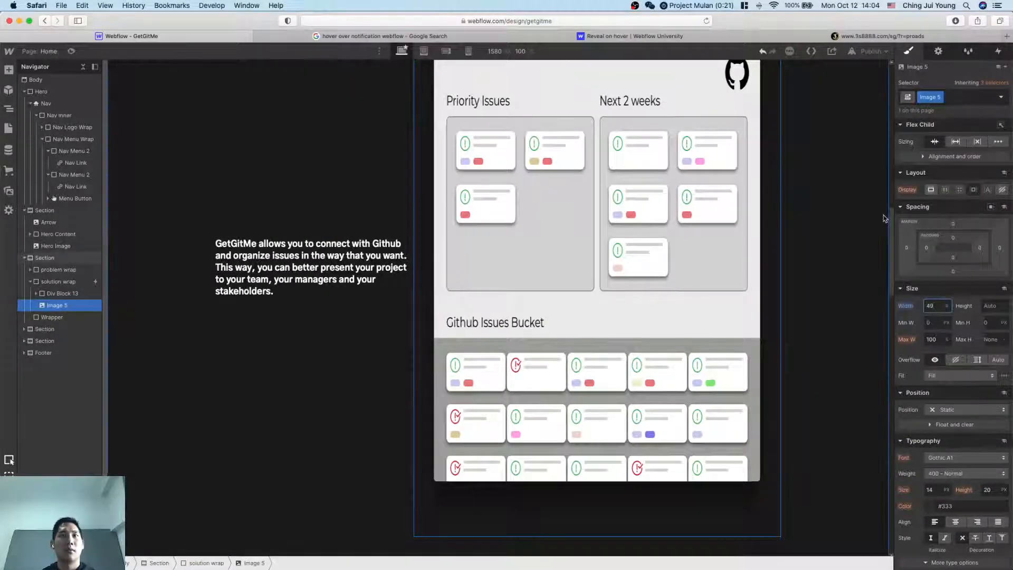
pyautogui.scroll(2, 800, 287)
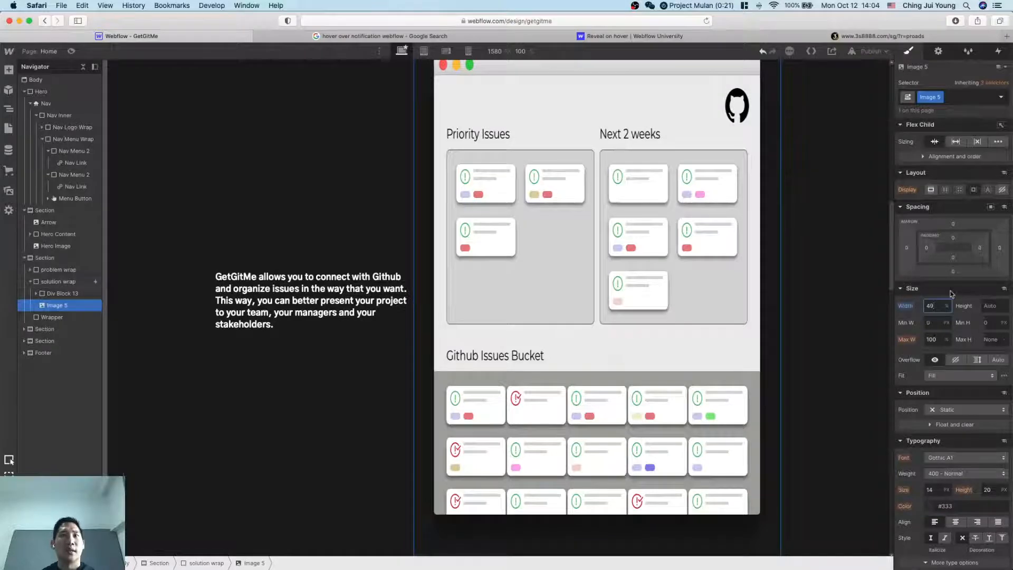
# Step: Try a width of 20% on the mock-up image, and reset the width to Auto
pyautogui.press('BackSpace')
pyautogui.press('BackSpace')
pyautogui.write('20')
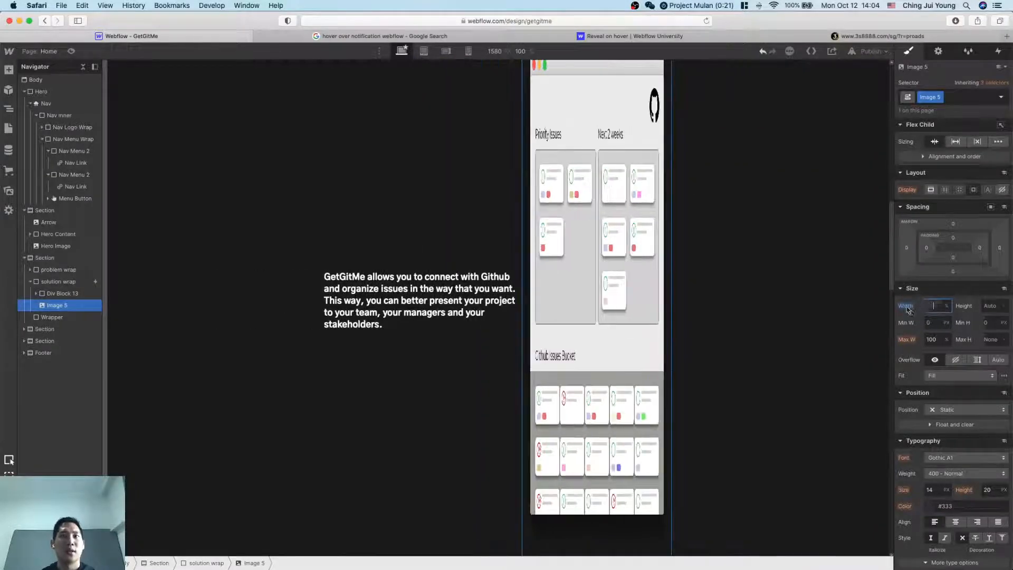
pyautogui.keyDown('alt'); pyautogui.click(908, 307); pyautogui.keyUp('alt')
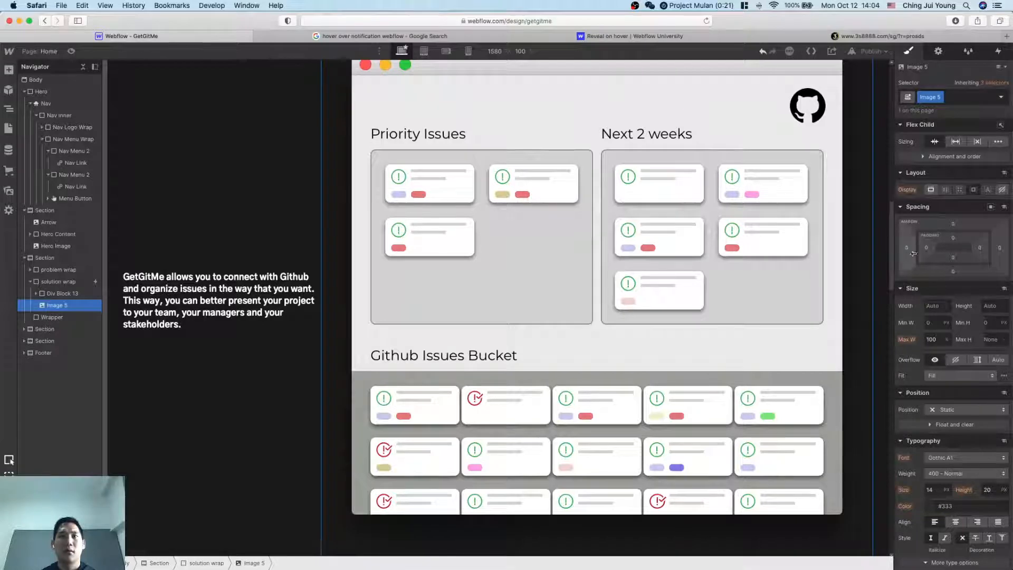
# Step: Try centering the mock-up image with automatic side margins, and reset its margins
pyautogui.moveTo(909, 251); pyautogui.dragTo(905, 253)
pyautogui.keyDown('alt'); pyautogui.click(906, 252); pyautogui.keyUp('alt')
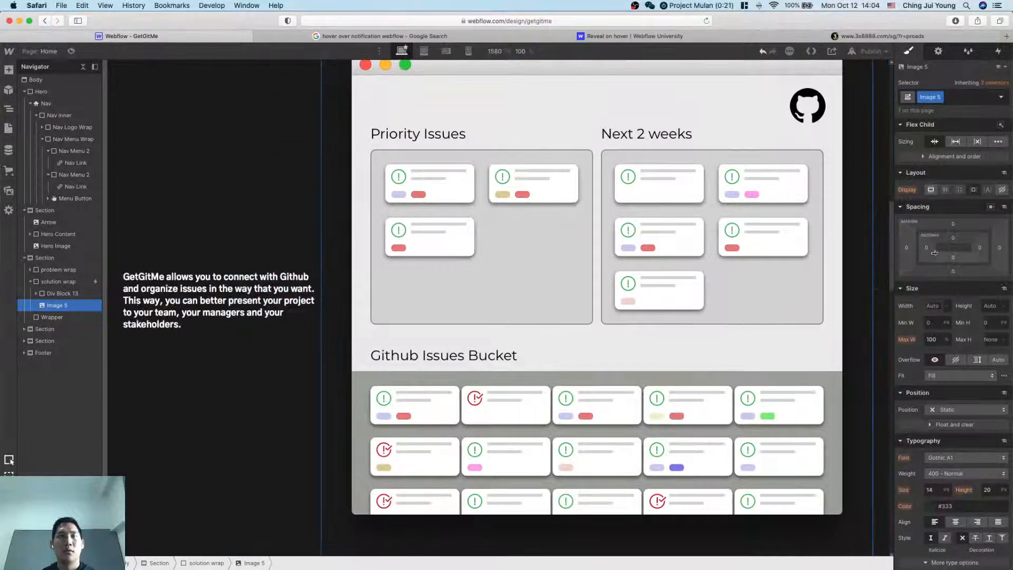
pyautogui.click(991, 207)
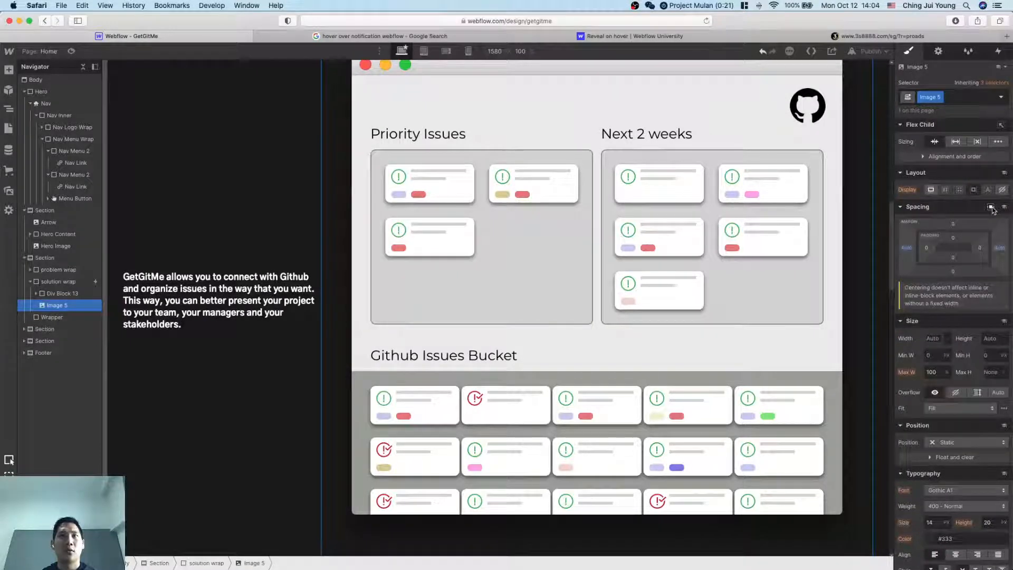
pyautogui.keyDown('alt'); pyautogui.click(907, 247); pyautogui.keyUp('alt')
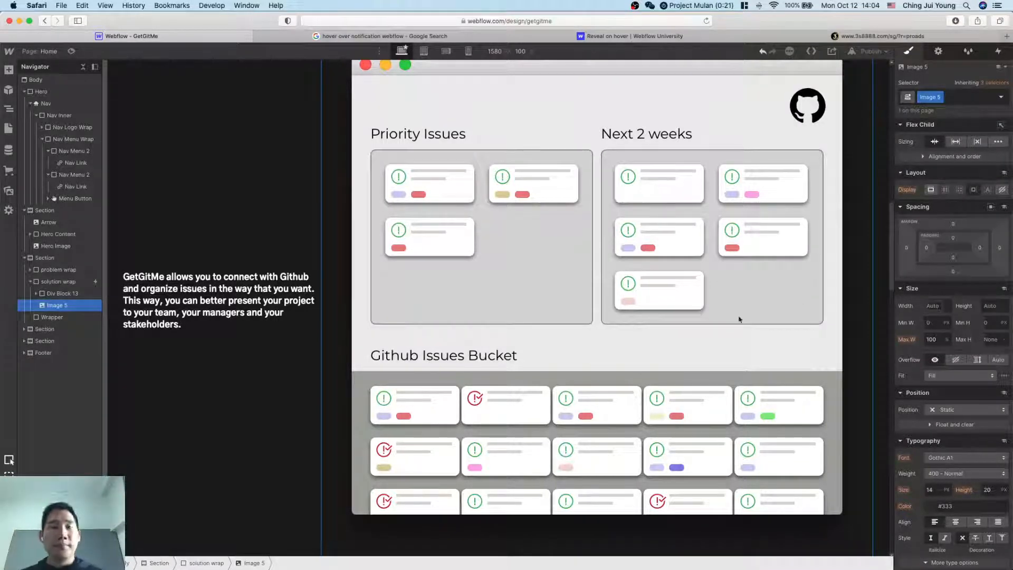
pyautogui.scroll(2, 705, 255)
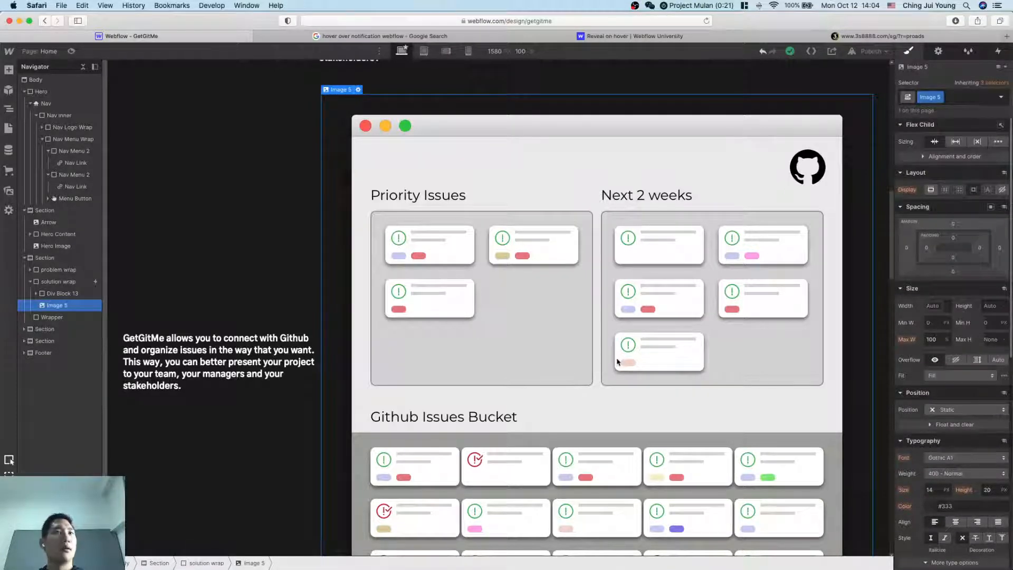
pyautogui.scroll(-1, 618, 362)
pyautogui.scroll(5, 628, 374)
pyautogui.scroll(-6, 636, 384)
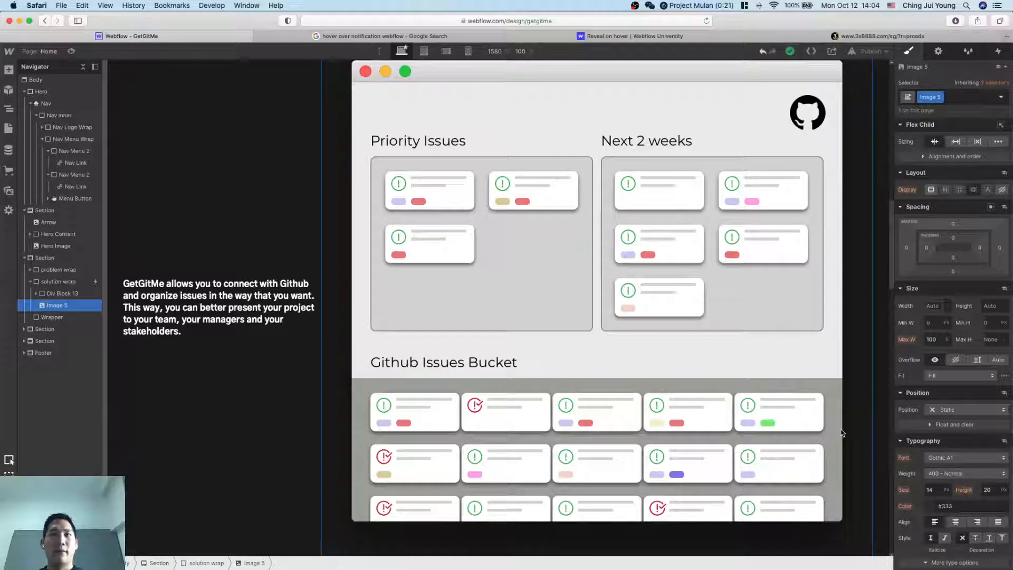
pyautogui.scroll(1, 831, 416)
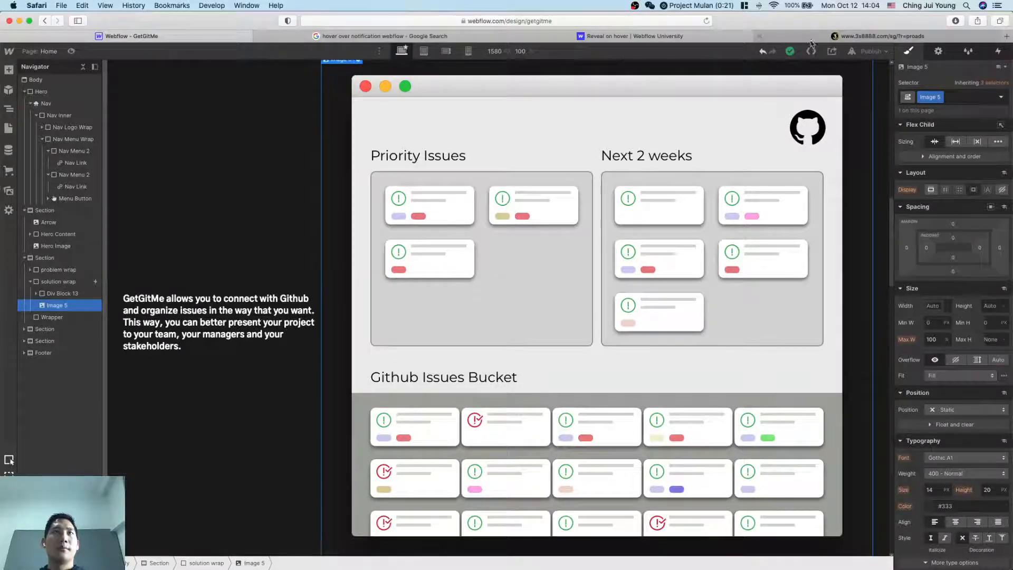
# Step: Close the ad page and the Webflow University hover lesson, and open an empty browser tab
pyautogui.click(828, 40)
pyautogui.press('super+w')
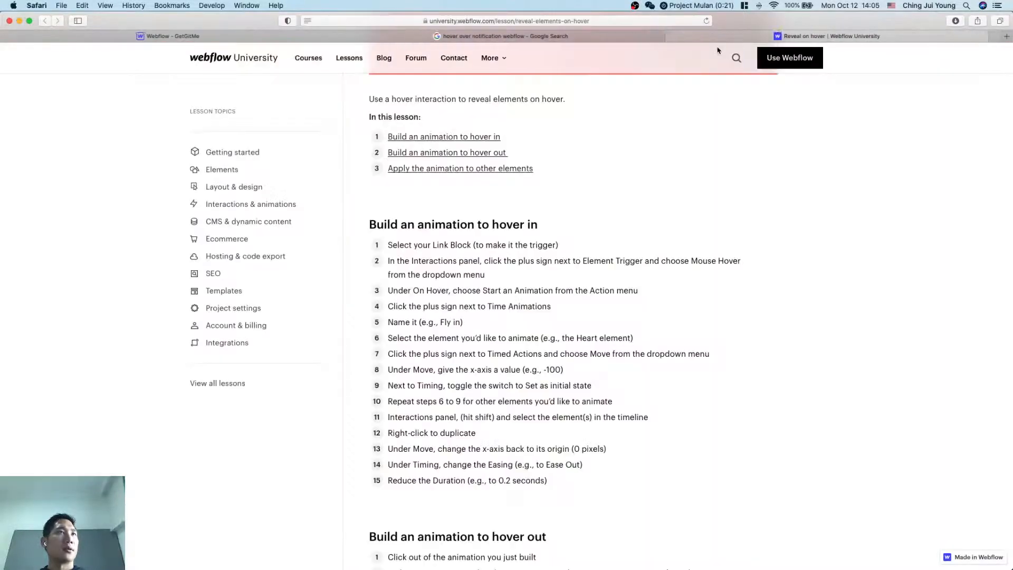
pyautogui.press('super+t')
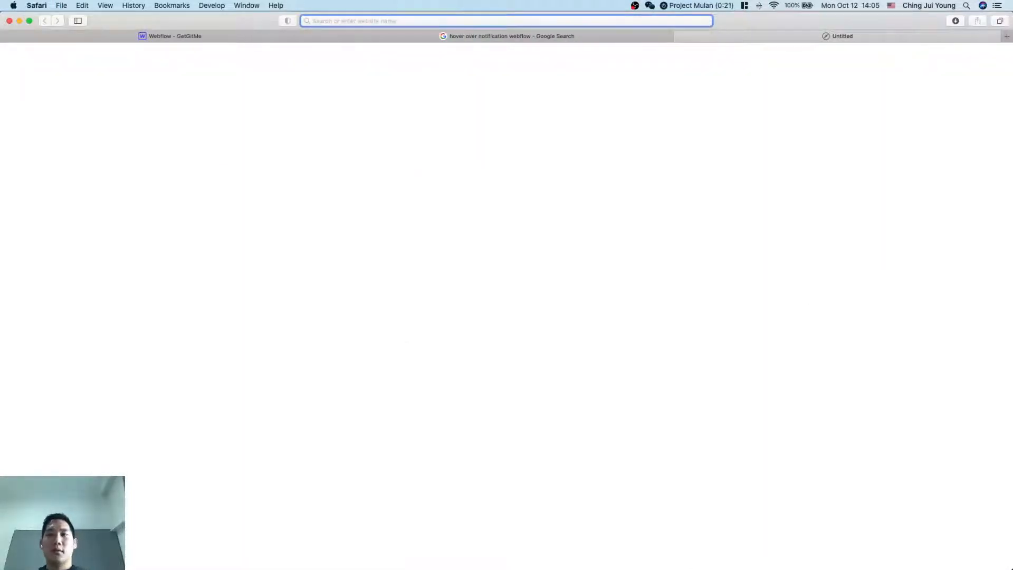
# Step: Search the web for "resize image keep aspect ratio flexbox"
pyautogui.press('super+Tab')
pyautogui.press('super+Tab')
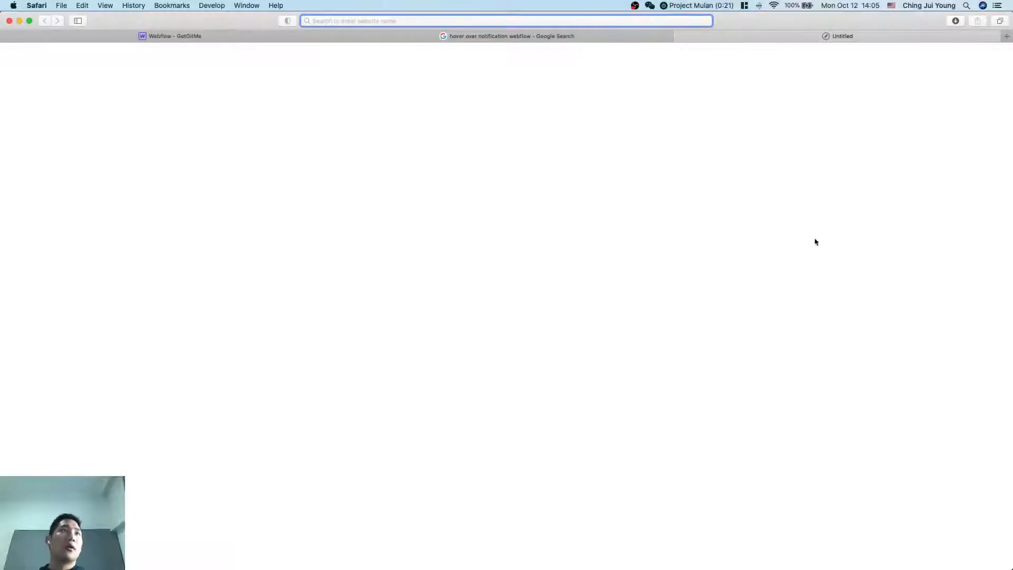
pyautogui.click(599, 21)
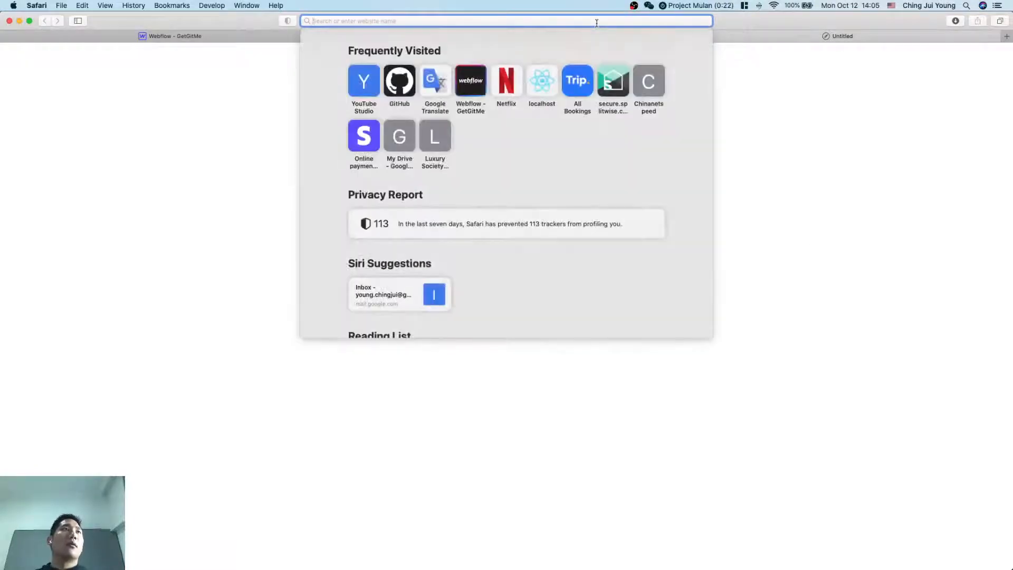
pyautogui.write('resize image keep ')
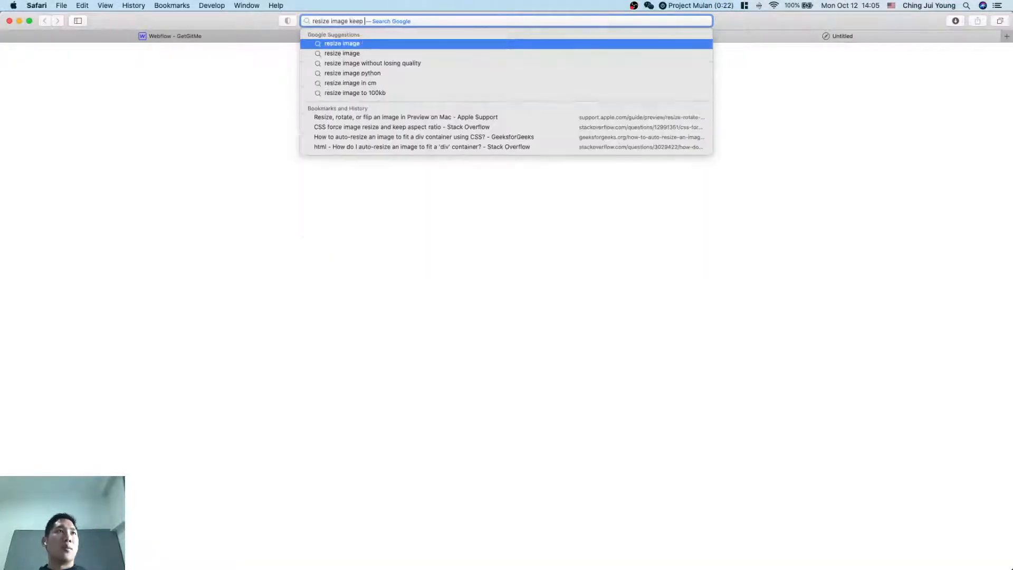
pyautogui.write('aspect ratio ')
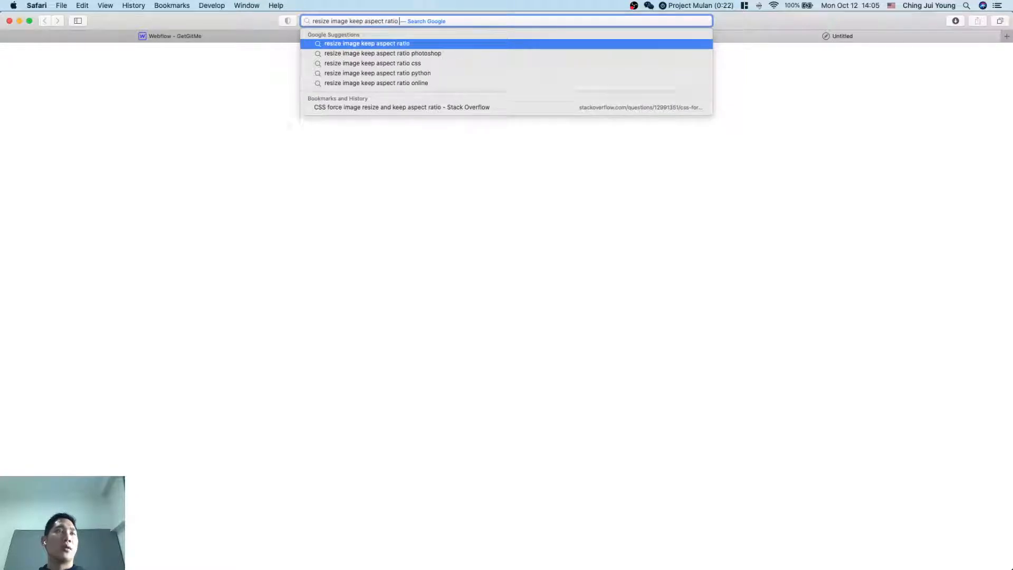
pyautogui.write('flexbox')
pyautogui.press('Return')
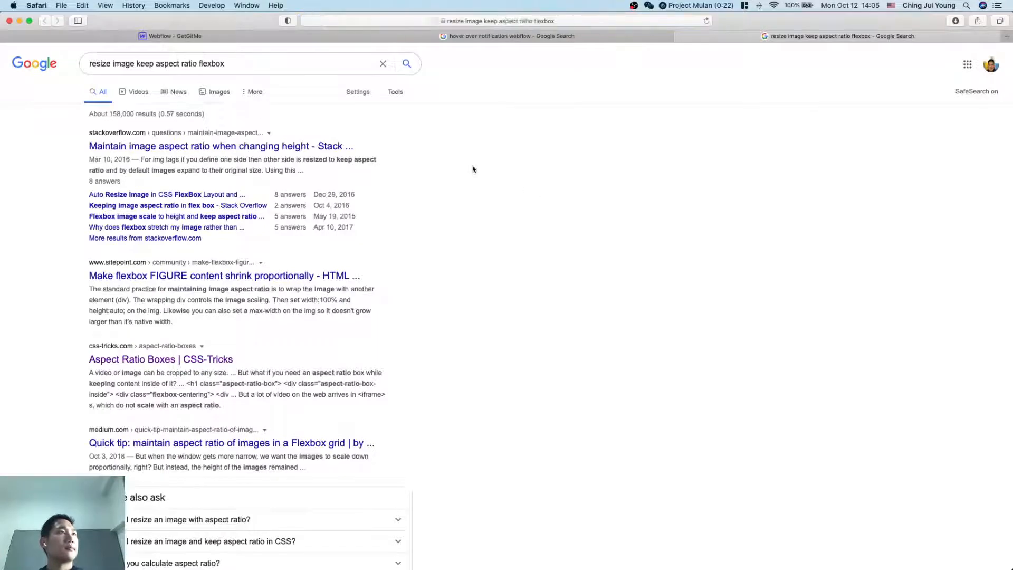
# Step: Open the Stack Overflow, SitePoint and Medium results separately, and read the Stack Overflow answer on keeping an image's aspect ratio
pyautogui.keyDown('super'); pyautogui.click(216, 146); pyautogui.keyUp('super')
pyautogui.keyDown('super'); pyautogui.click(224, 275); pyautogui.keyUp('super')
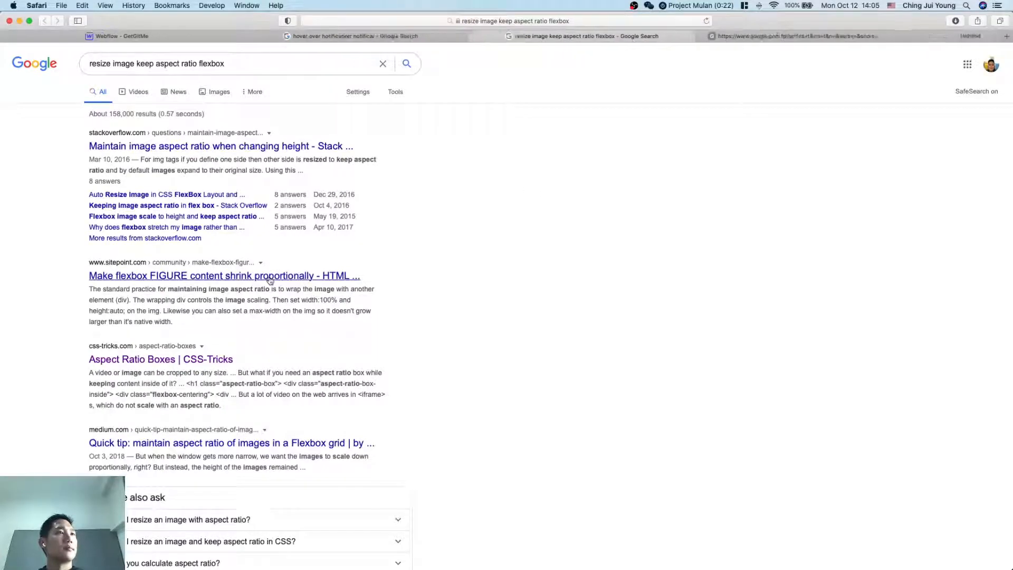
pyautogui.keyDown('super'); pyautogui.click(248, 446); pyautogui.keyUp('super')
pyautogui.hotkey('ctrl', 'Tab')
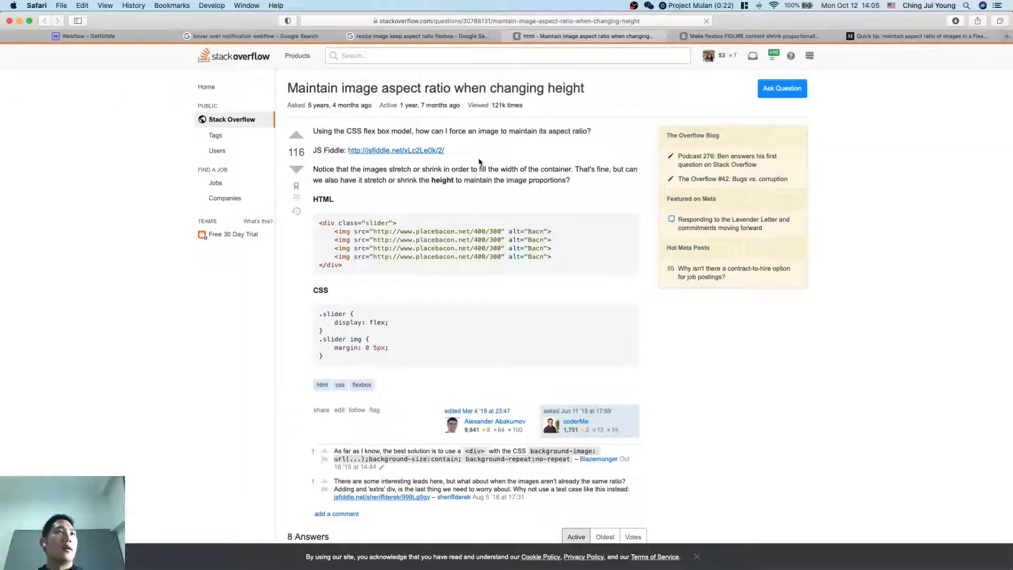
pyautogui.scroll(-1, 480, 162)
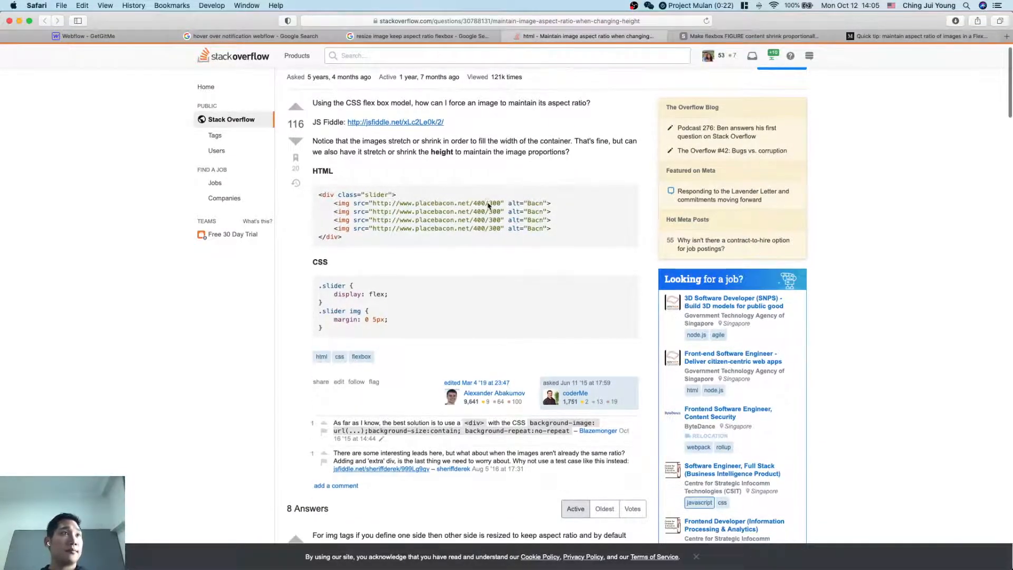
pyautogui.scroll(-1, 489, 237)
pyautogui.scroll(-5, 490, 257)
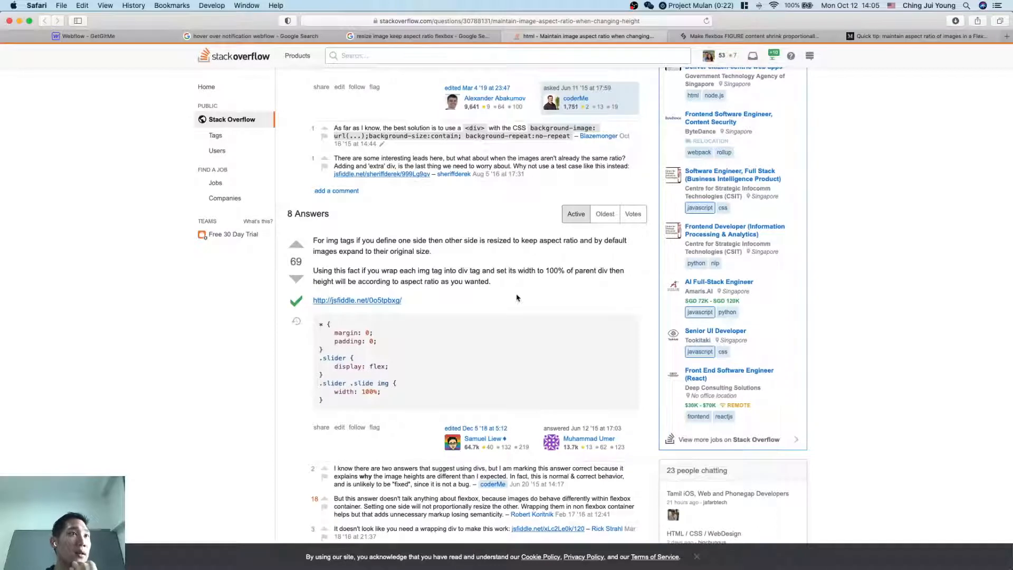
pyautogui.scroll(-1, 516, 298)
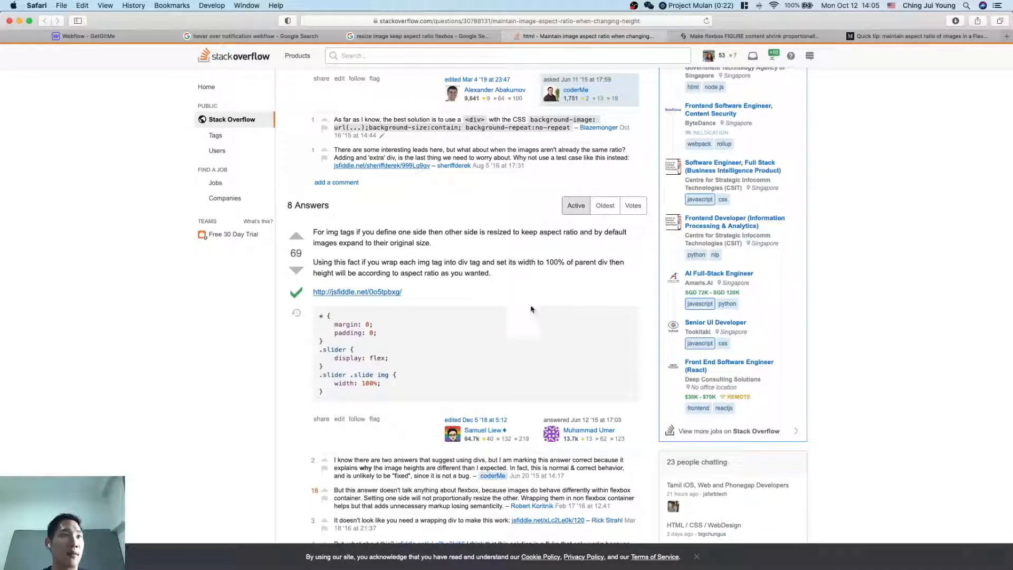
pyautogui.scroll(-2, 511, 282)
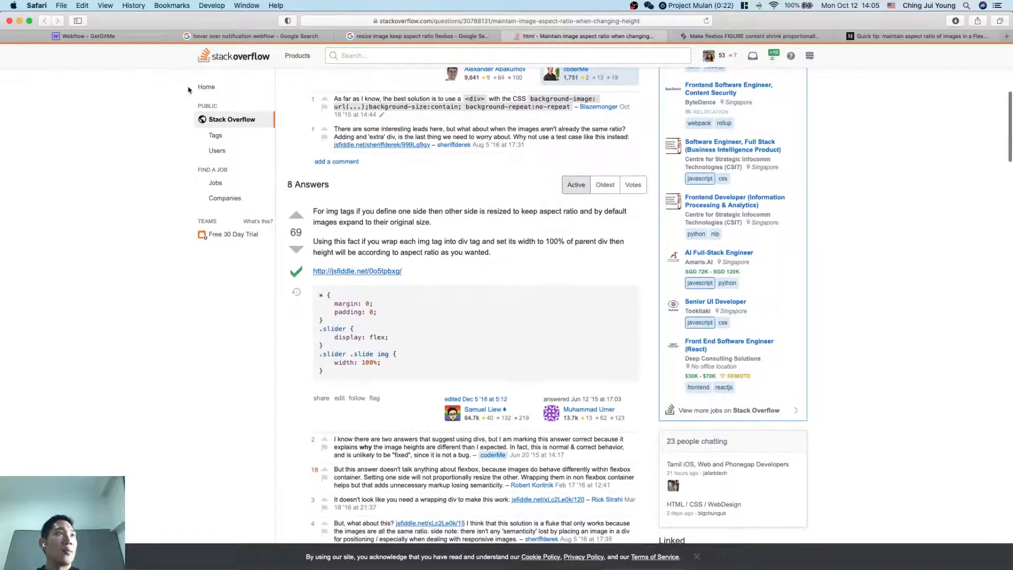
# Step: Return to the GetGitMe design, add a div block in the solution wrap, and nest the mock-up image inside it
pyautogui.click(127, 38)
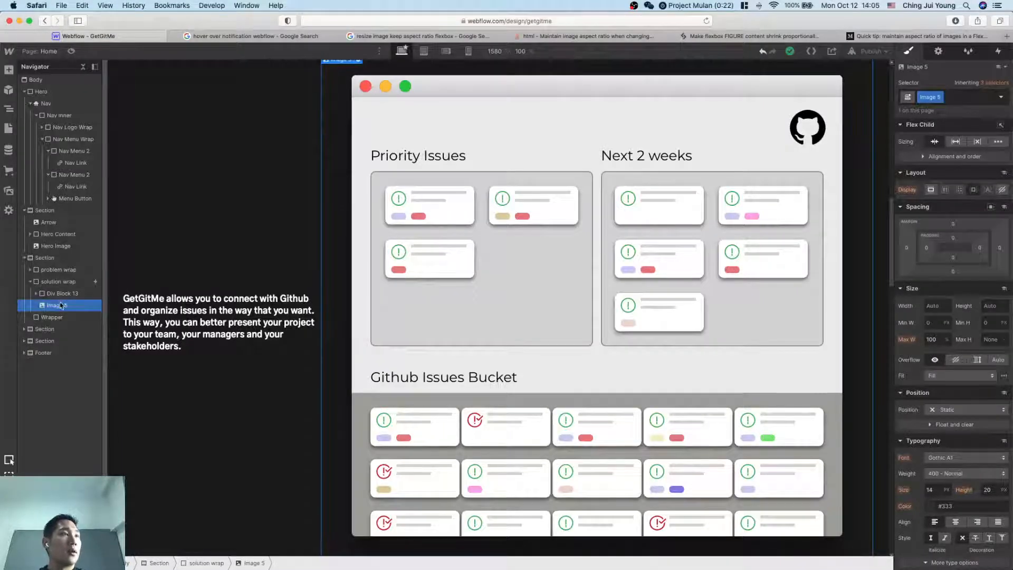
pyautogui.press('super+e')
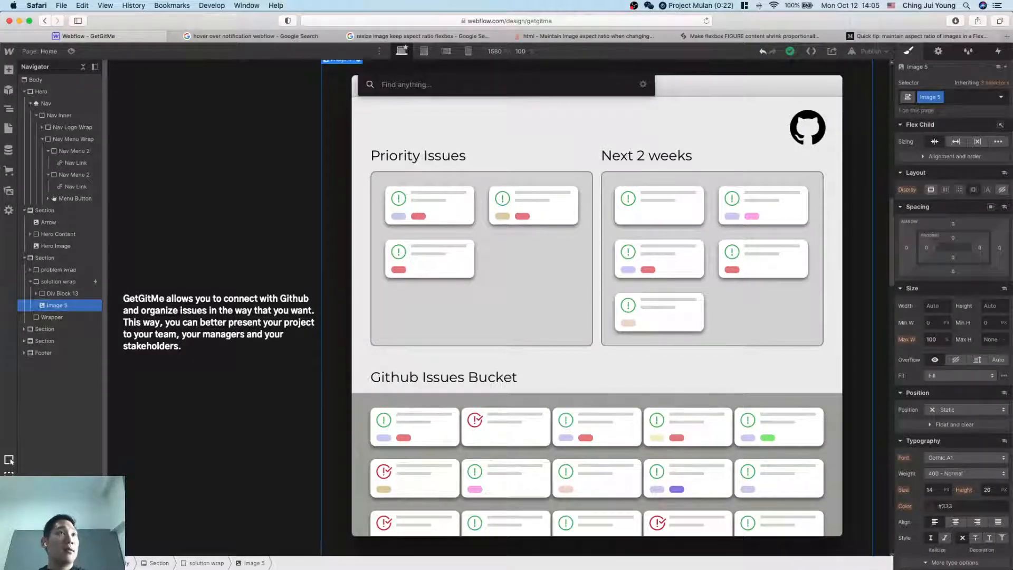
pyautogui.write('div')
pyautogui.press('Return')
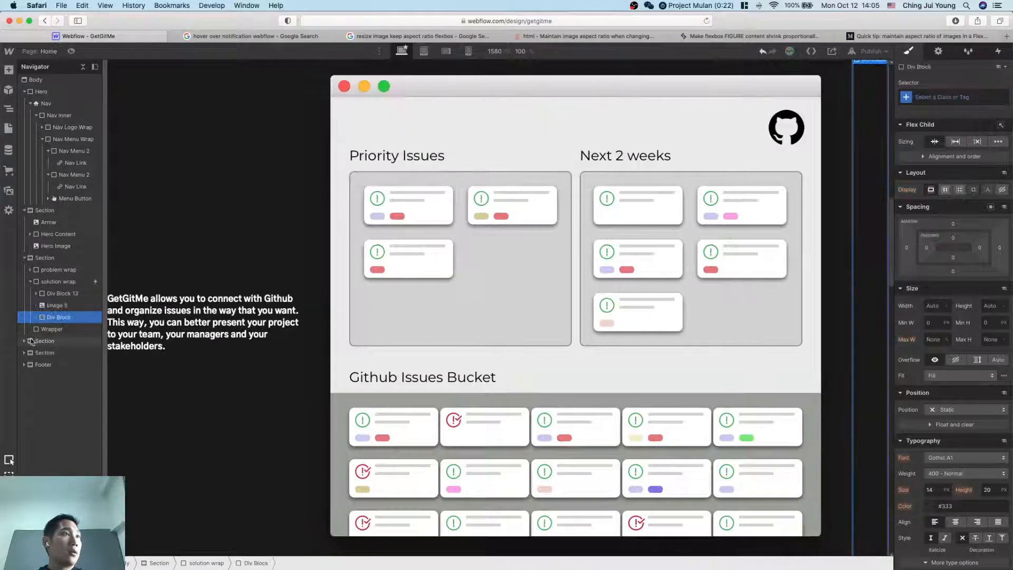
pyautogui.click(55, 306)
pyautogui.moveTo(59, 311); pyautogui.dragTo(59, 318)
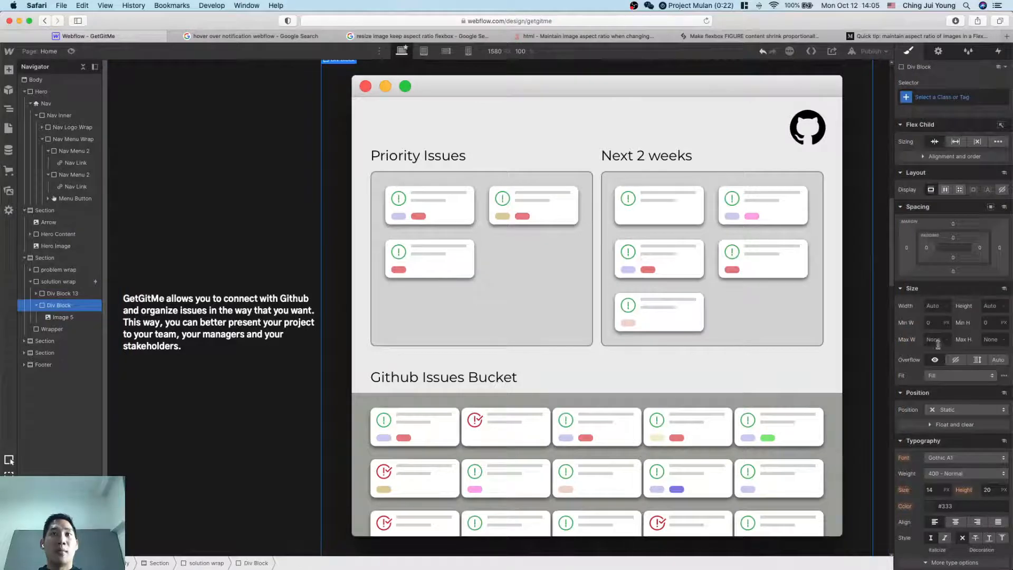
# Step: Try a width of 50% on the div block around the mock-up image, and reduce it to 46%
pyautogui.click(934, 307)
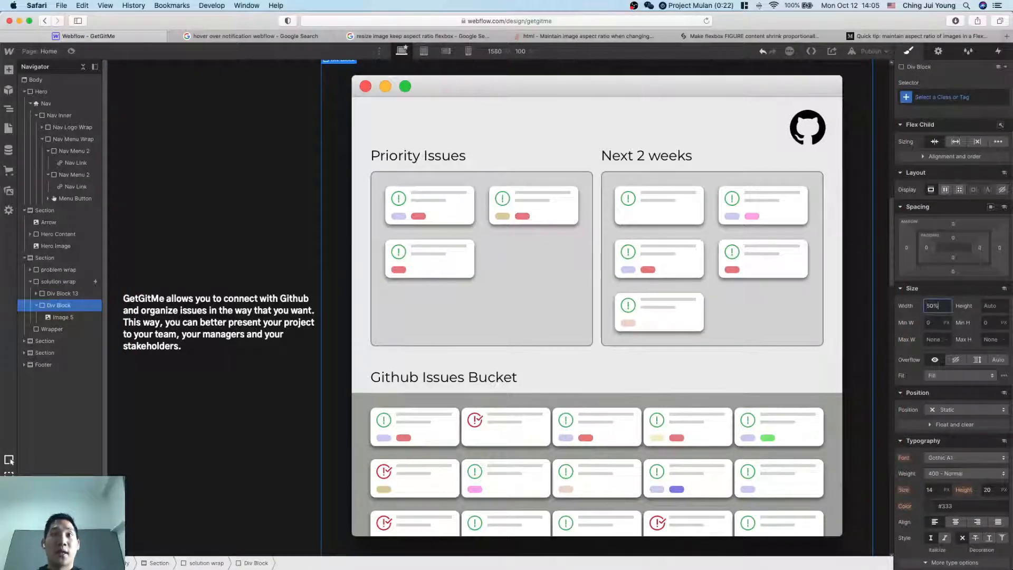
pyautogui.write('50%')
pyautogui.press('Return')
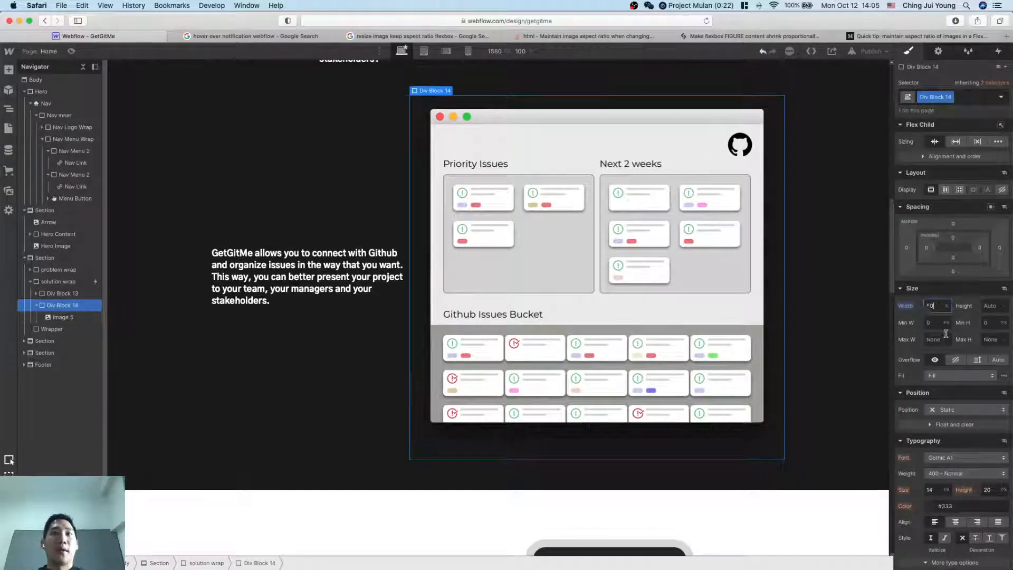
pyautogui.scroll(1, 866, 320)
pyautogui.press('Down')
pyautogui.press('Down')
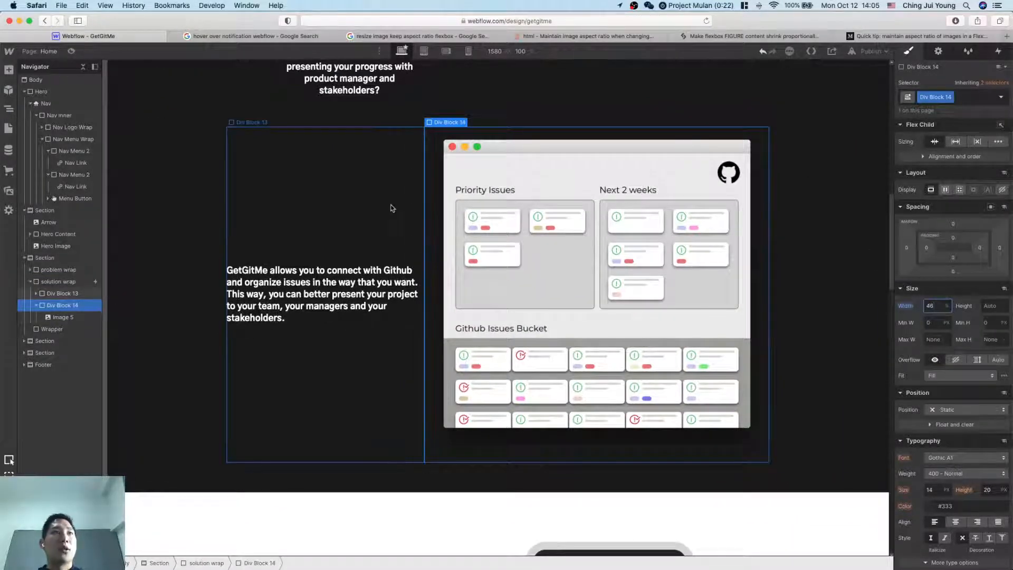
pyautogui.press('Down')
pyautogui.press('Down')
# Step: Try justifying the solution wrap's children with space around, and check the text and mock-up spacing
pyautogui.click(795, 235)
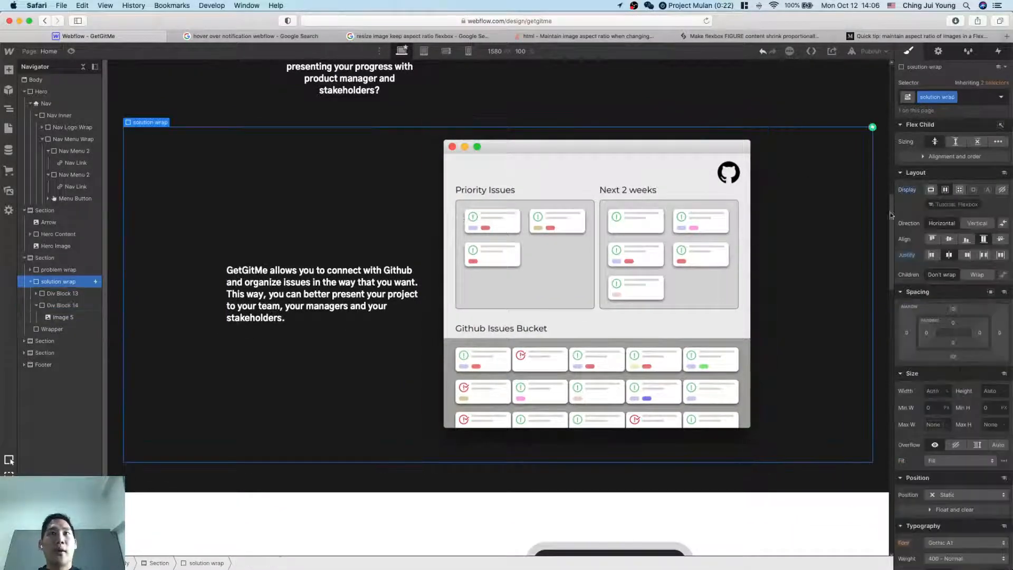
pyautogui.click(1000, 255)
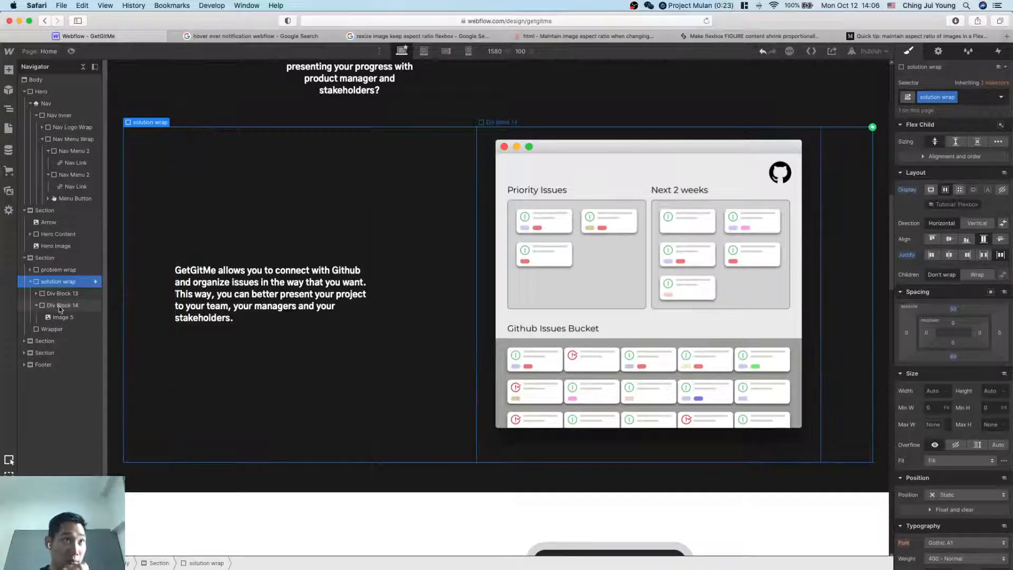
pyautogui.press('super+z')
pyautogui.click(177, 323)
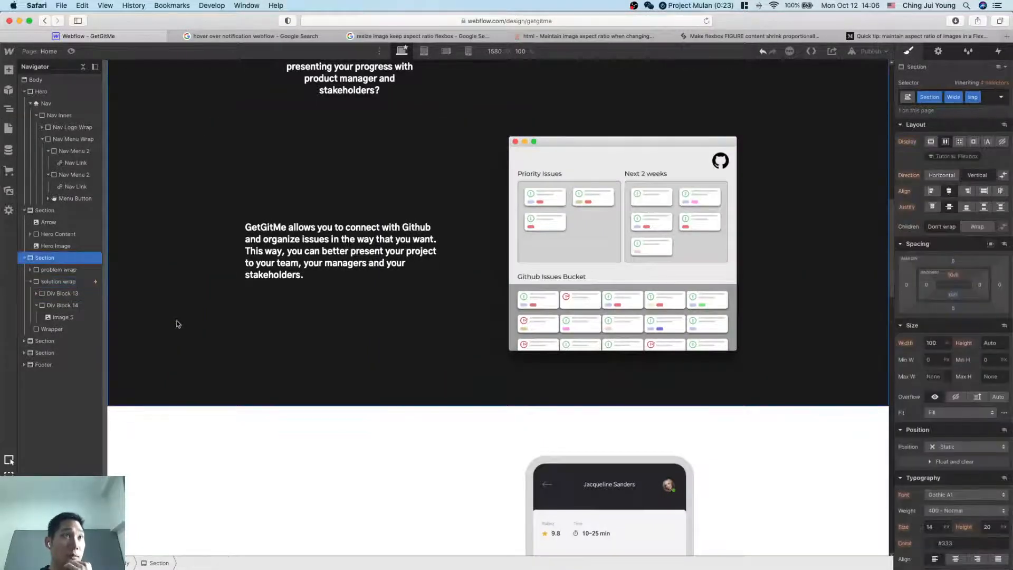
pyautogui.scroll(2, 475, 267)
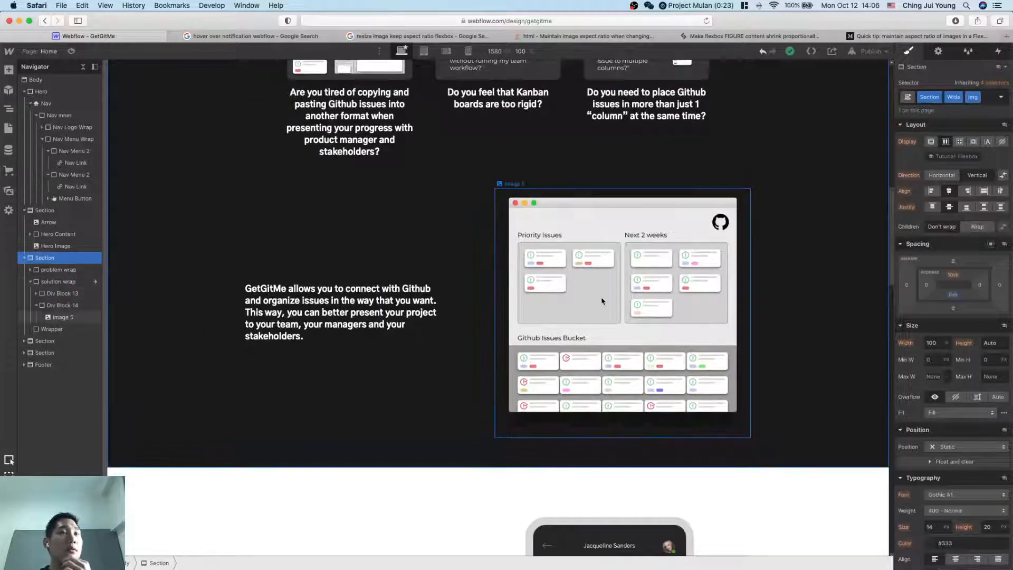
pyautogui.scroll(3, 602, 301)
pyautogui.scroll(-2, 597, 317)
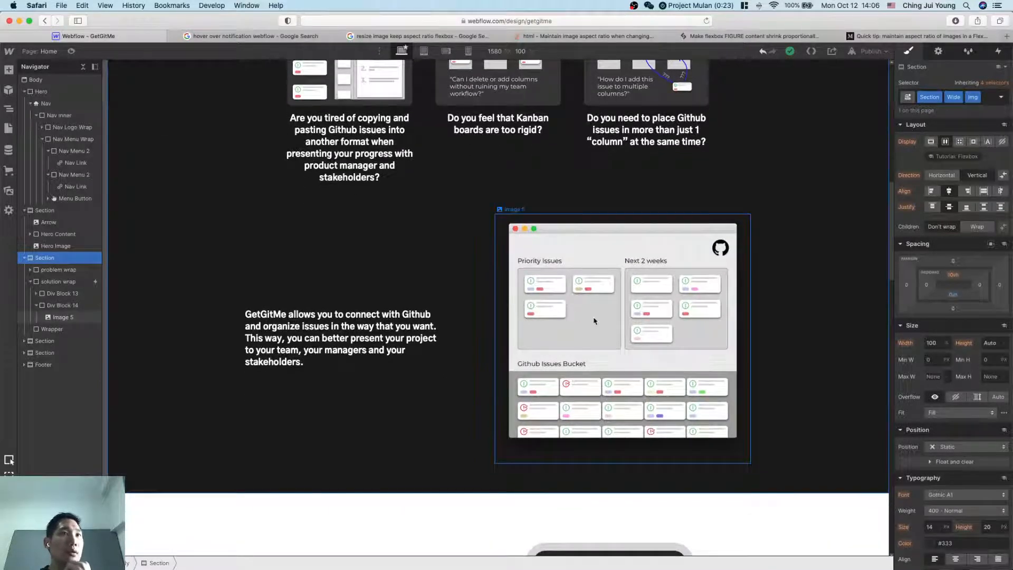
# Step: Try a width of 60% on the div block that holds the mock-up image
pyautogui.click(604, 322)
pyautogui.click(55, 306)
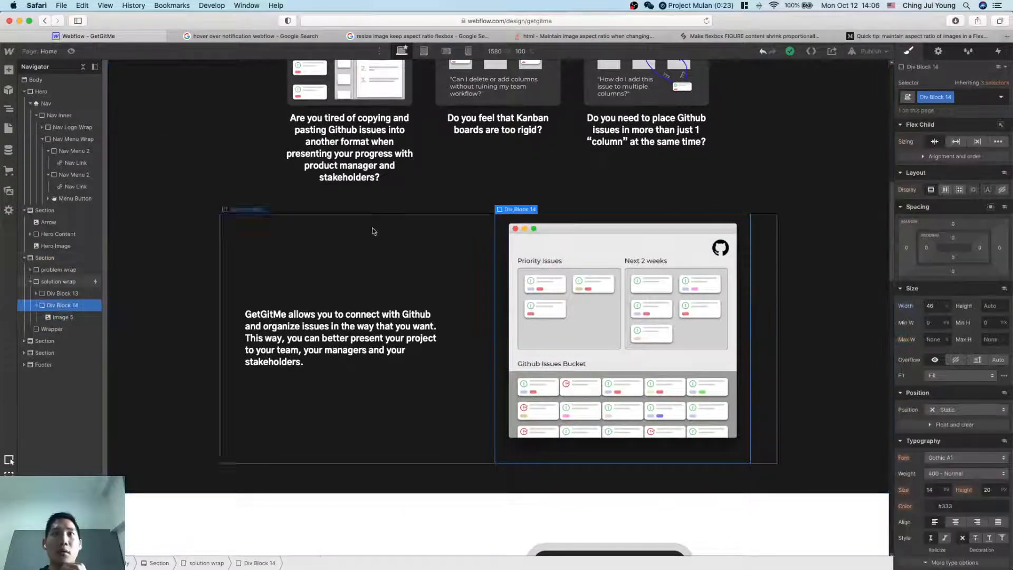
pyautogui.click(938, 306)
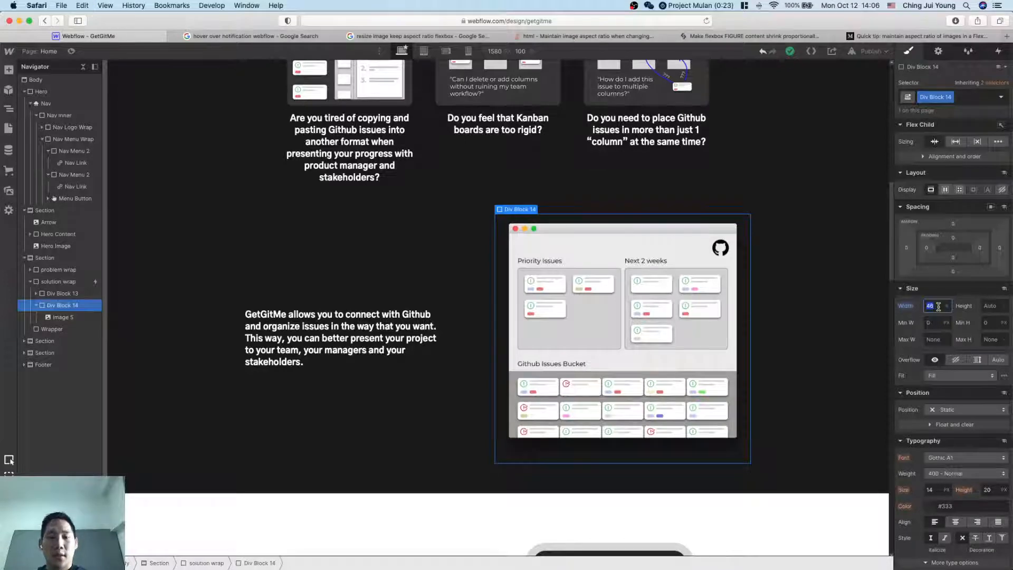
pyautogui.write('60')
pyautogui.press('Return')
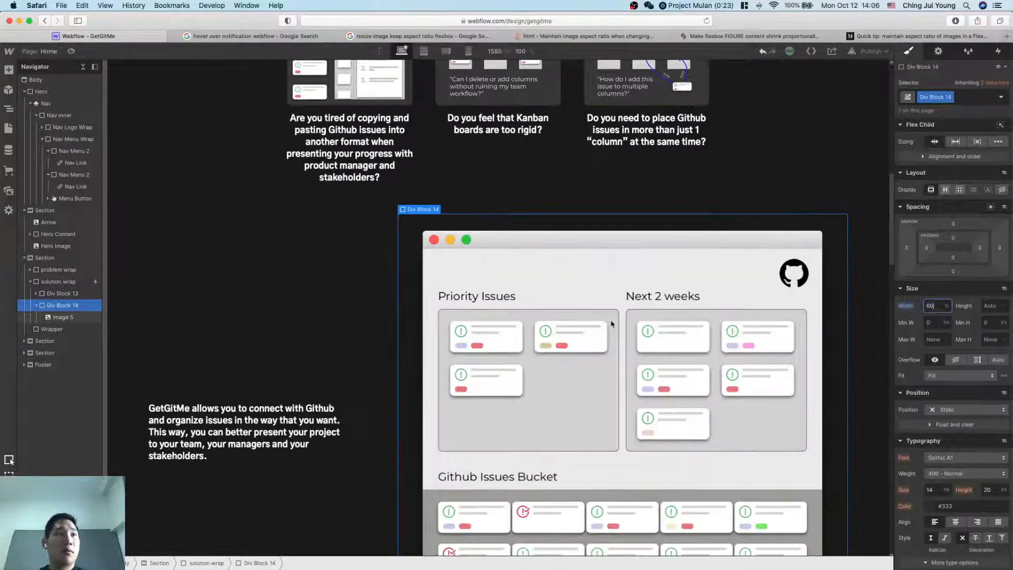
pyautogui.scroll(-2, 678, 306)
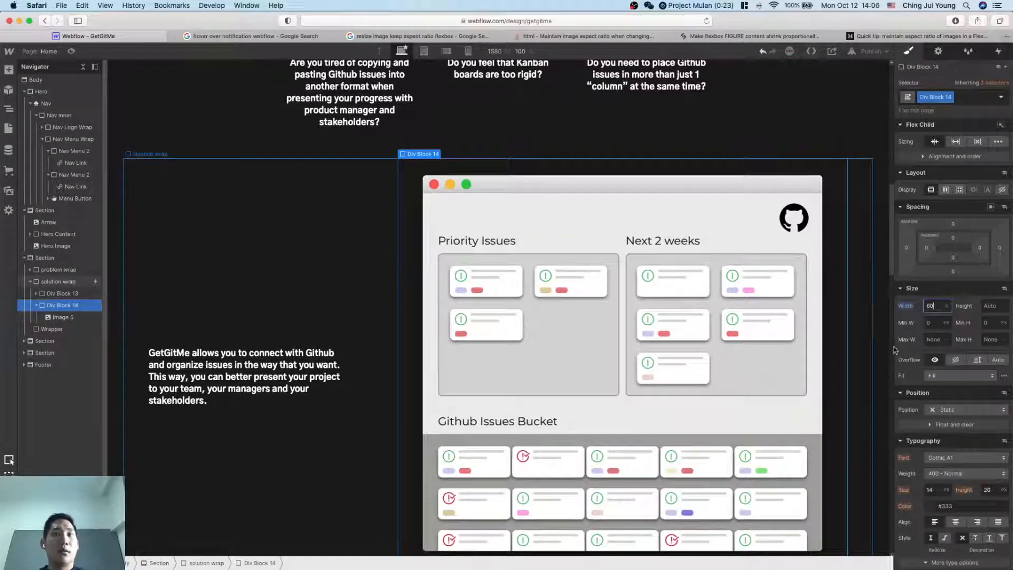
# Step: Set the mock-up div block's width to 50%, and reduce it to 45%
pyautogui.click(935, 306)
pyautogui.press('BackSpace')
pyautogui.write('50')
pyautogui.press('Return')
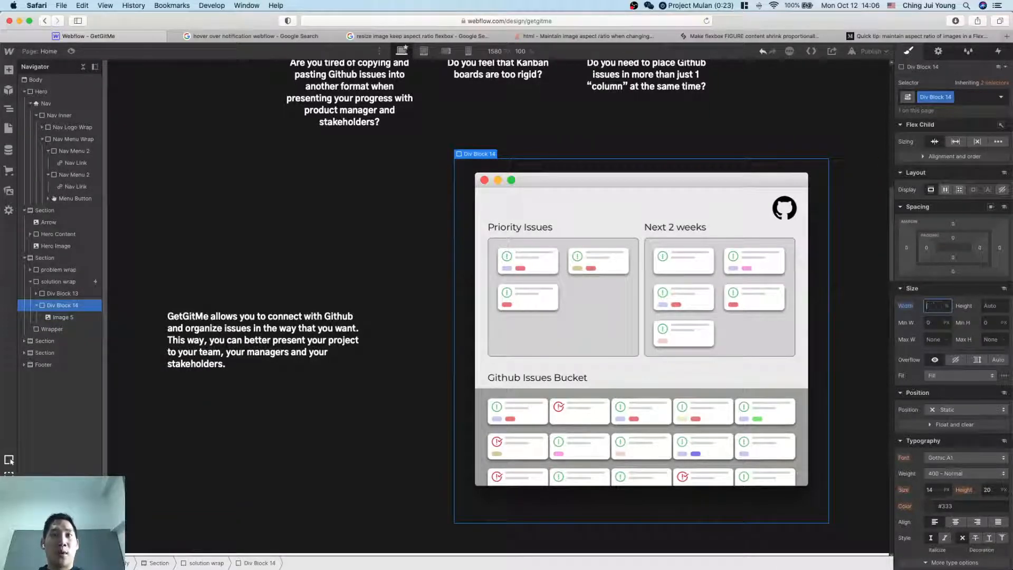
pyautogui.press('Return')
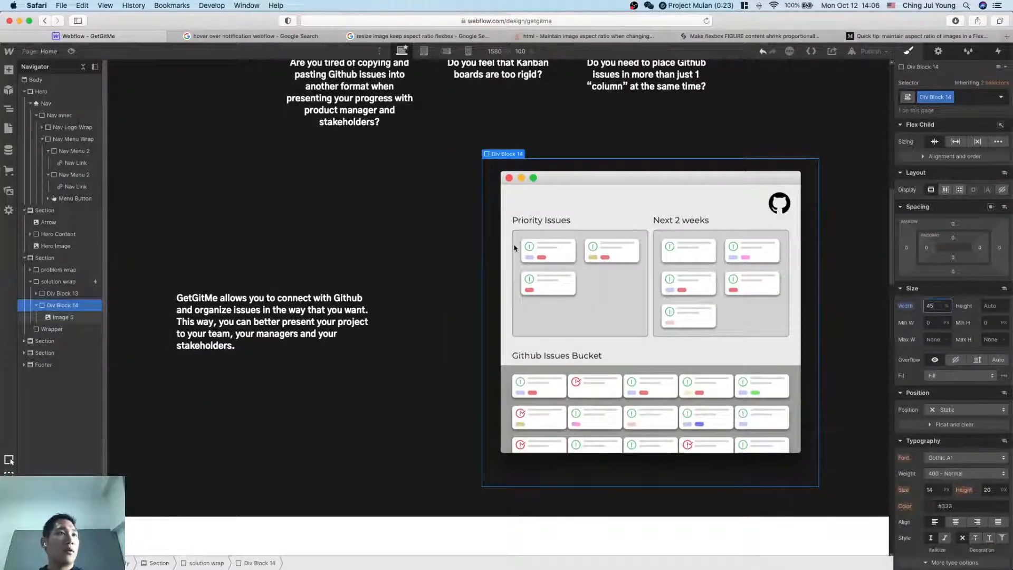
# Step: Justify the solution wrap's children to the center
pyautogui.click(470, 342)
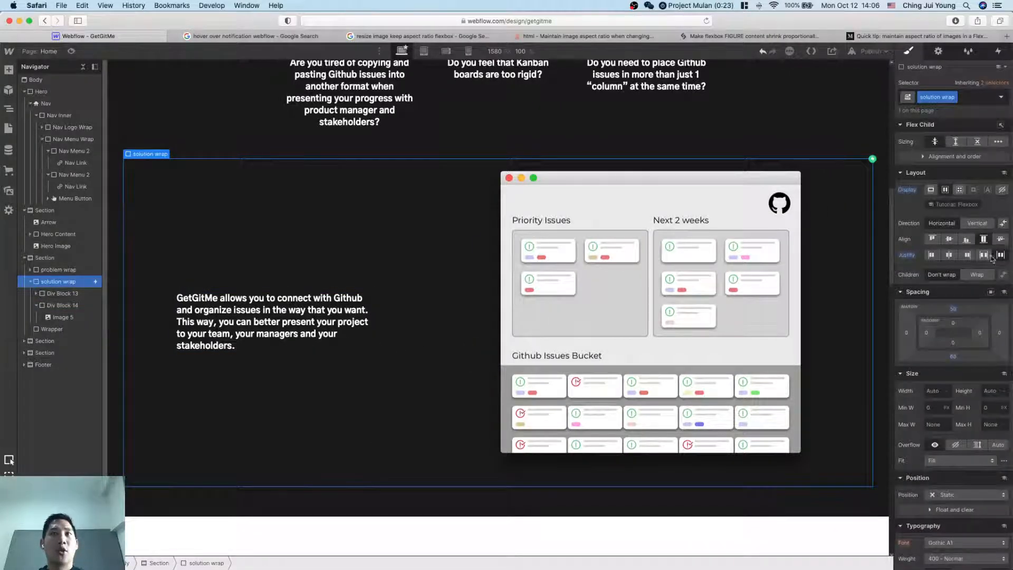
pyautogui.click(968, 259)
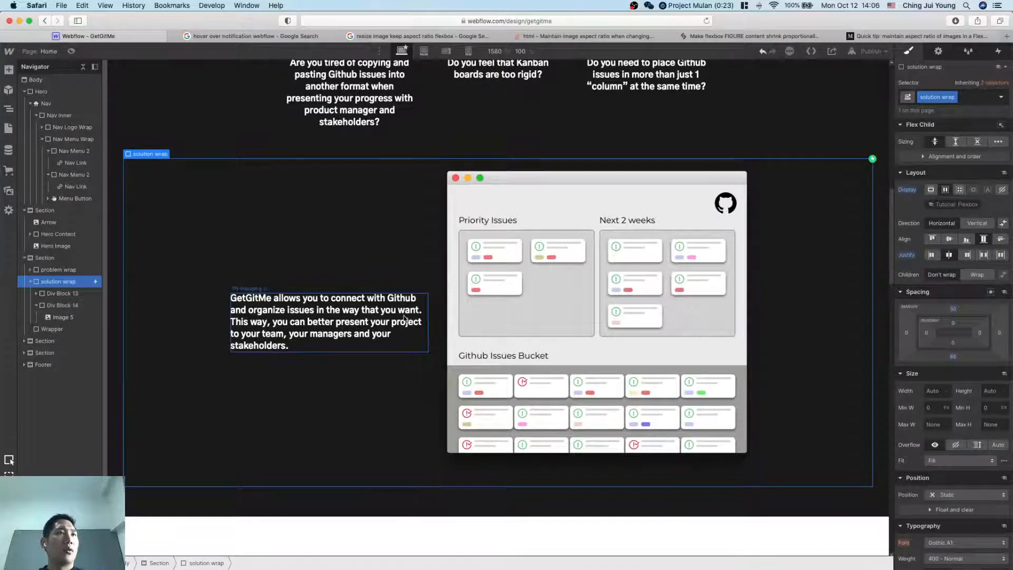
pyautogui.click(433, 315)
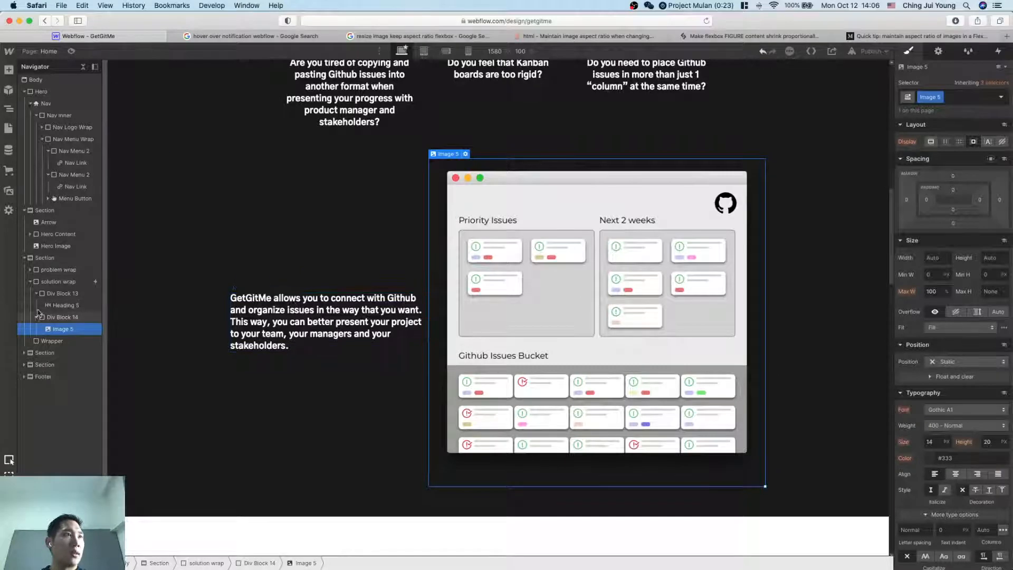
pyautogui.click(62, 293)
pyautogui.click(60, 282)
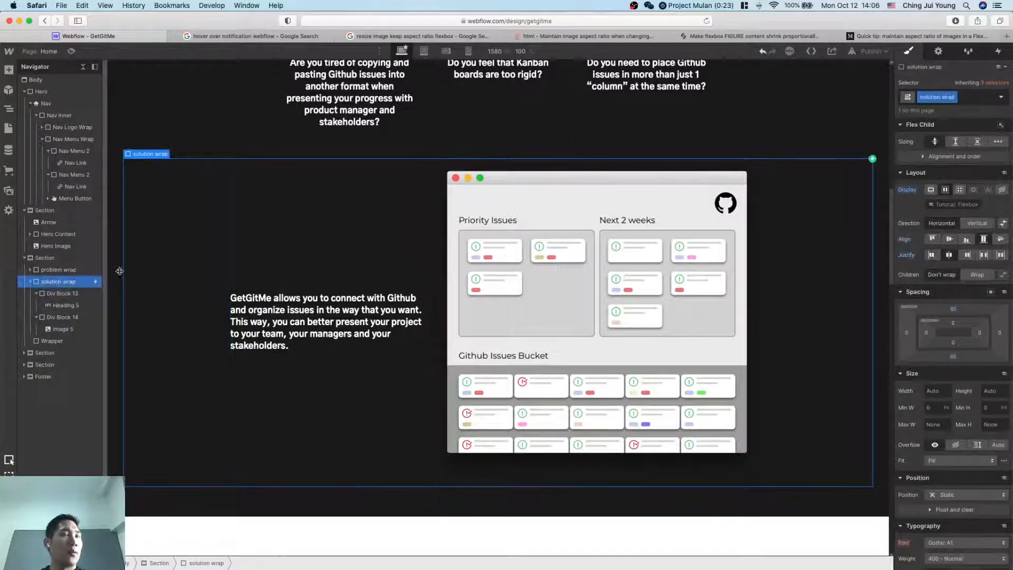
pyautogui.press('super+z')
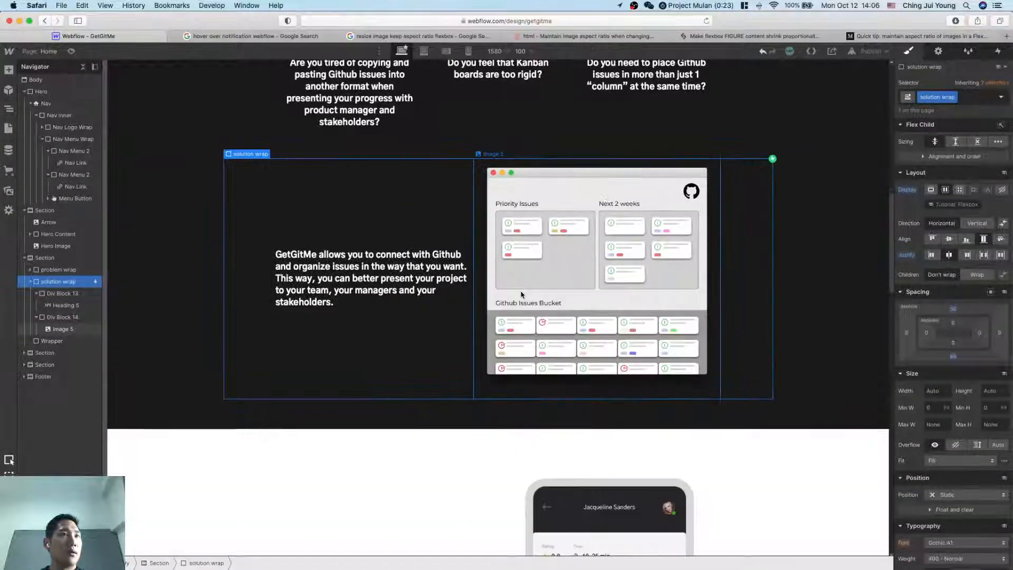
pyautogui.click(478, 433)
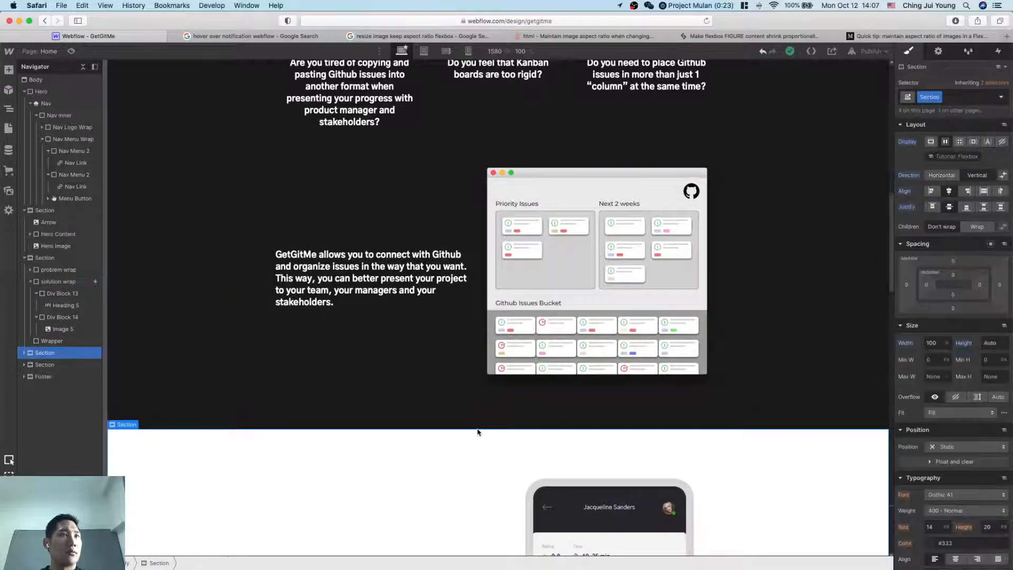
# Step: Publish the site to getgitme.webflow.io and check the solution section's text and mock-up layout on the live page
pyautogui.click(889, 52)
pyautogui.click(844, 178)
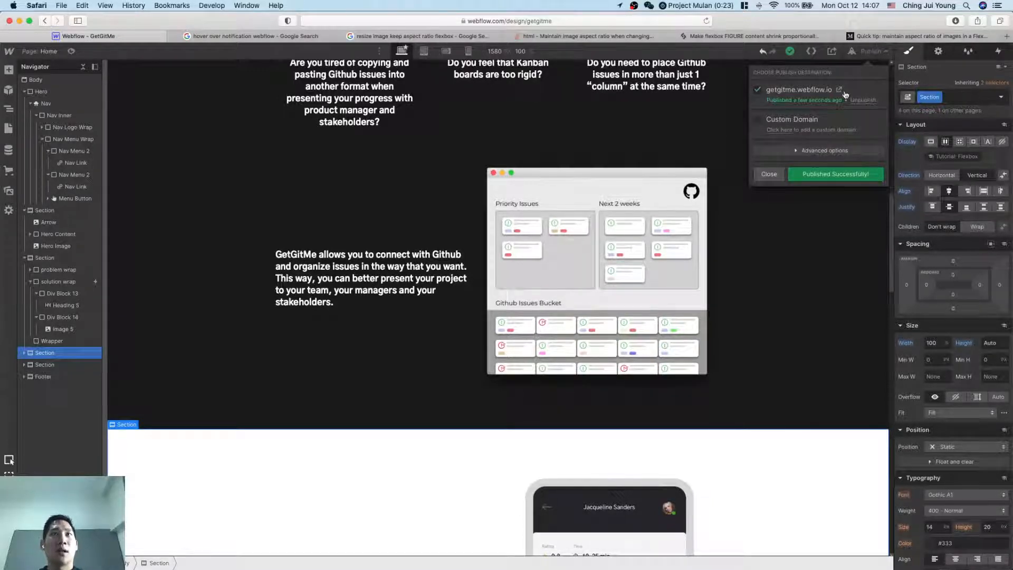
pyautogui.click(840, 89)
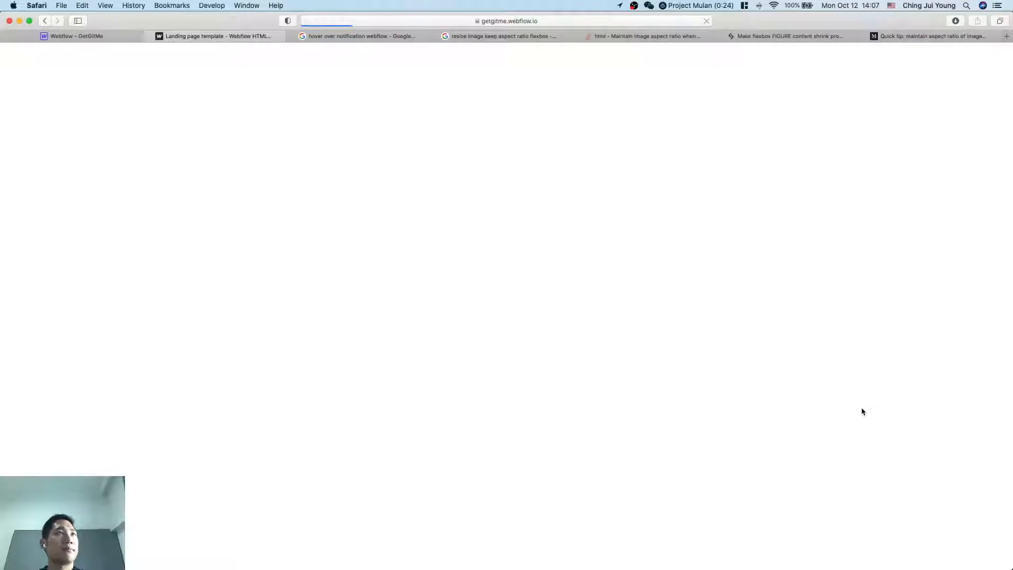
pyautogui.scroll(-15, 862, 411)
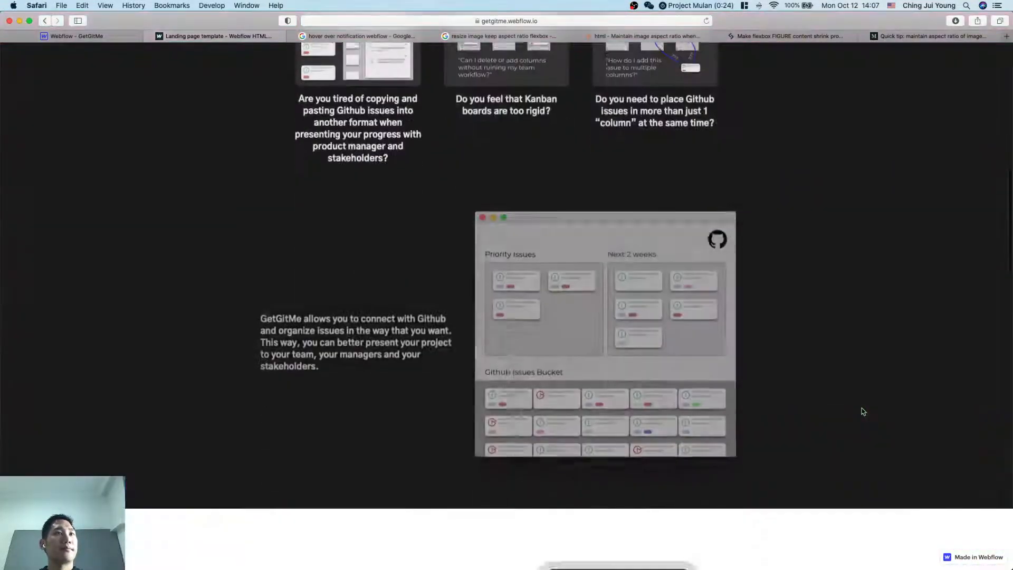
pyautogui.scroll(-3, 863, 411)
pyautogui.scroll(3, 863, 411)
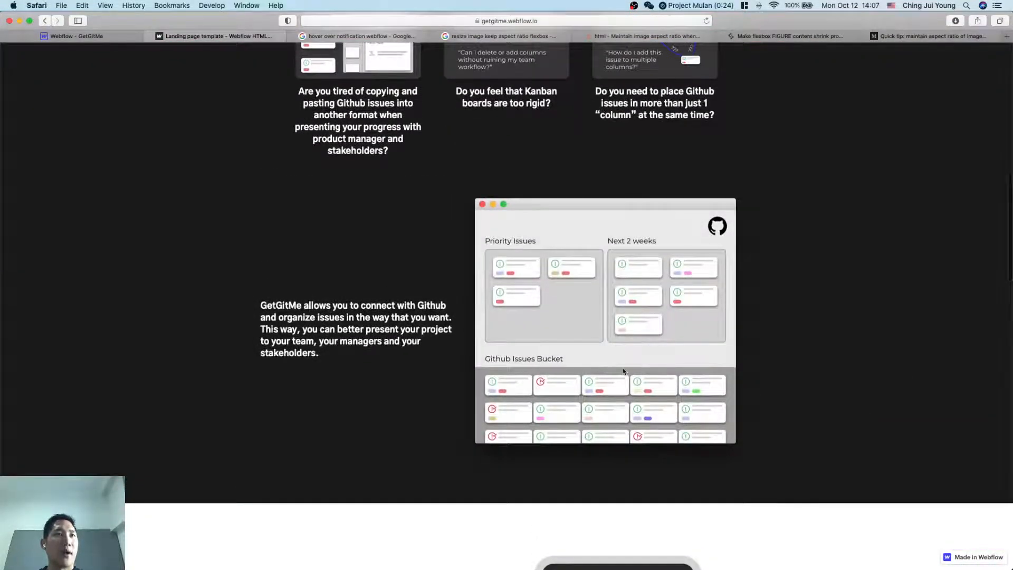
pyautogui.scroll(3, 623, 370)
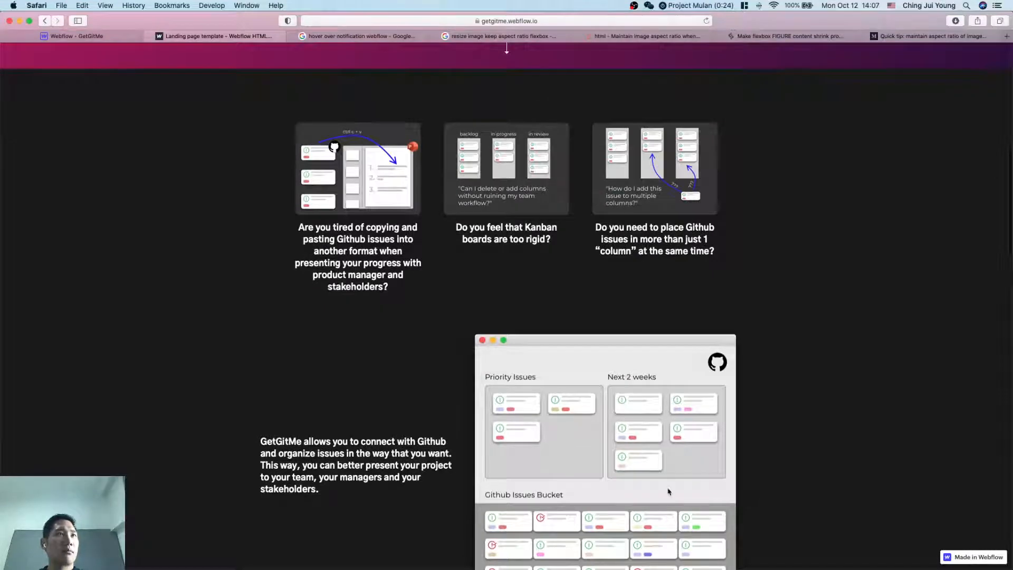
pyautogui.scroll(-7, 668, 491)
pyautogui.scroll(6, 668, 492)
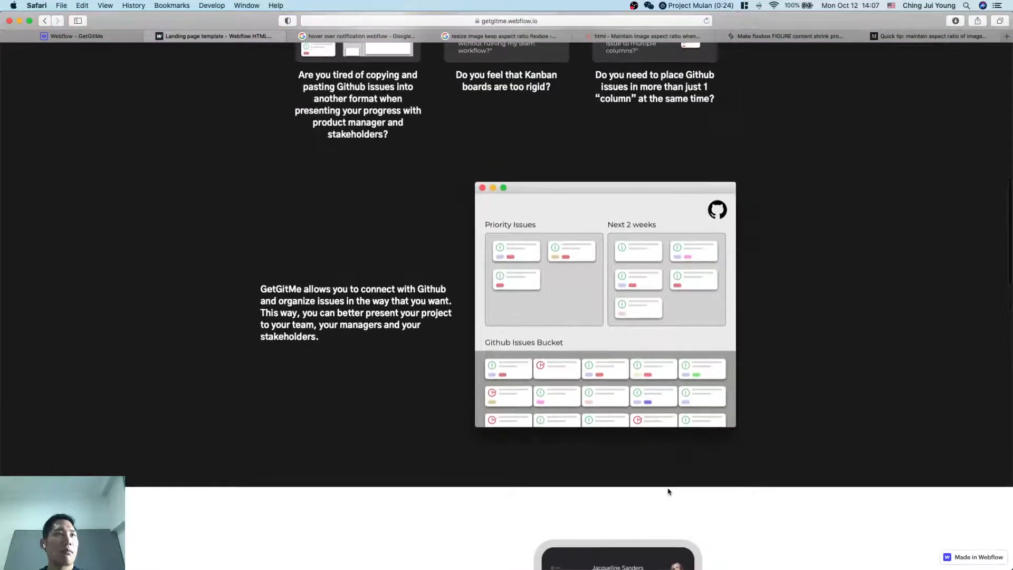
# Step: Return to the Webflow designer and inspect the mock-up image, the solution wrap and its parent section
pyautogui.click(72, 37)
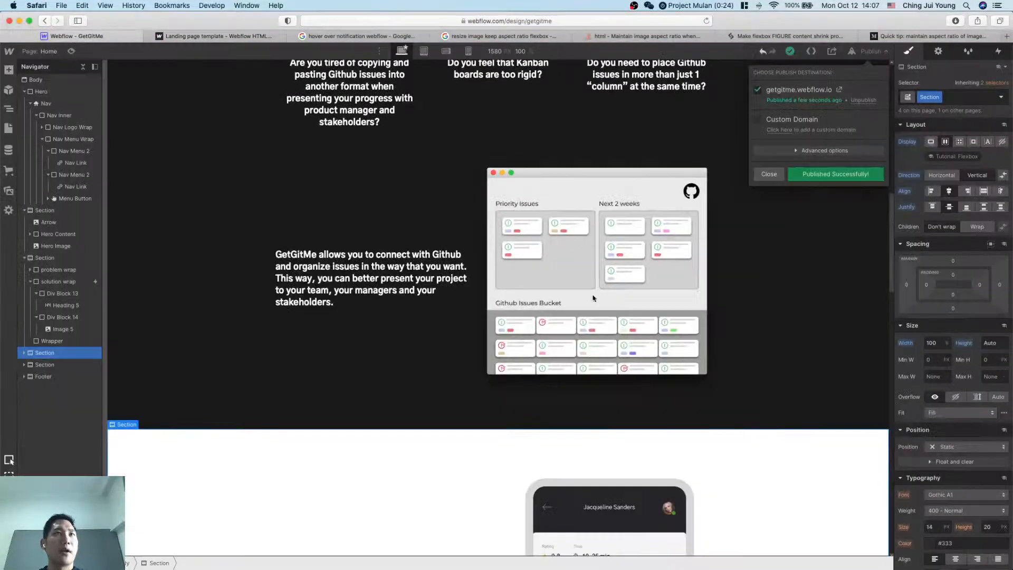
pyautogui.click(655, 275)
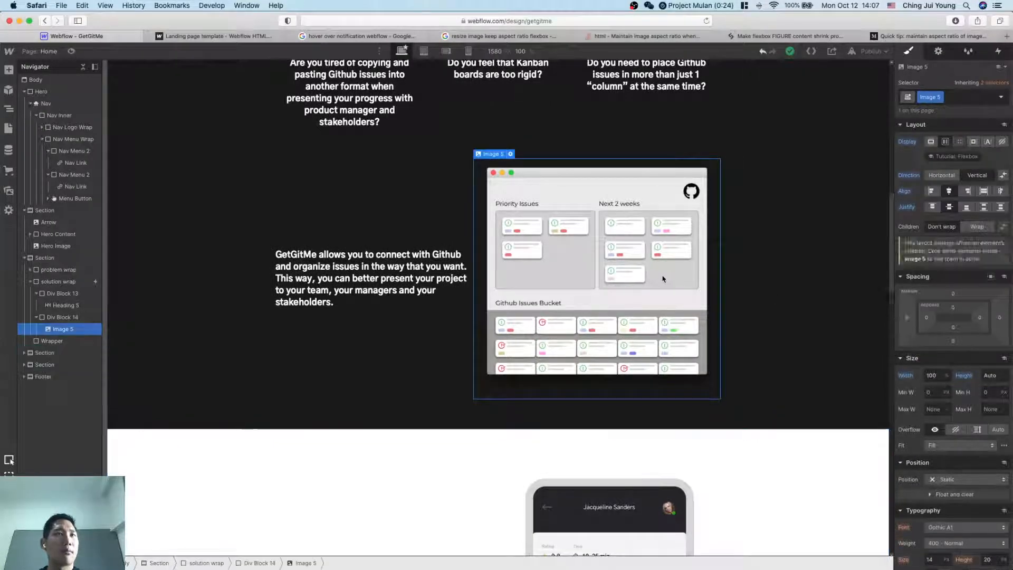
pyautogui.click(755, 270)
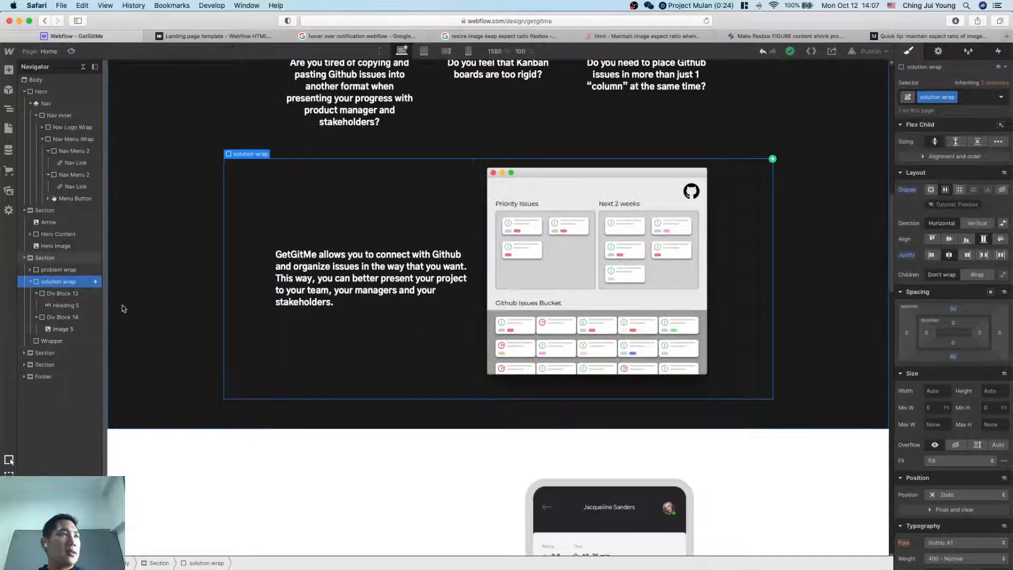
pyautogui.click(52, 260)
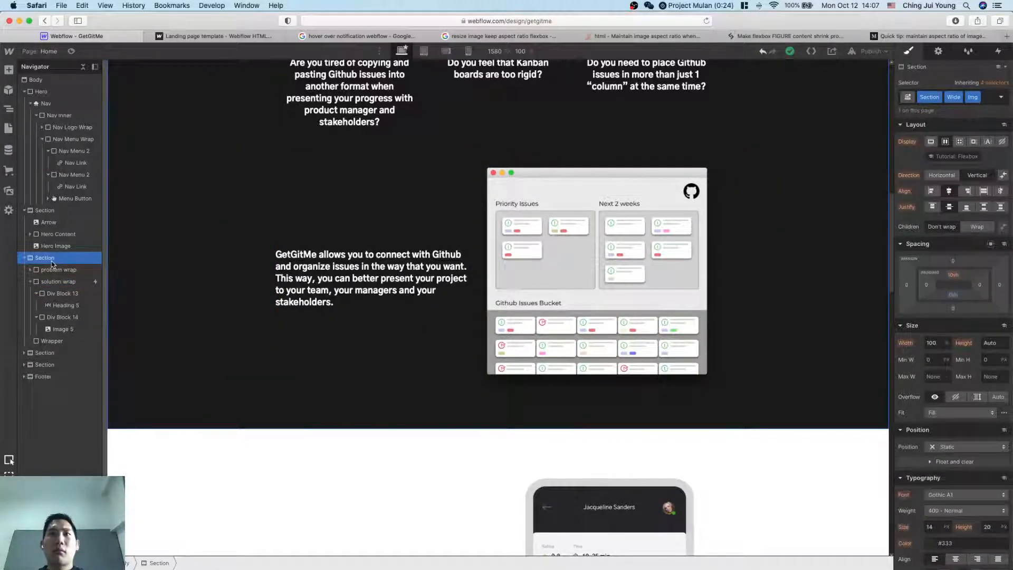
pyautogui.click(53, 281)
pyautogui.scroll(-2, 361, 375)
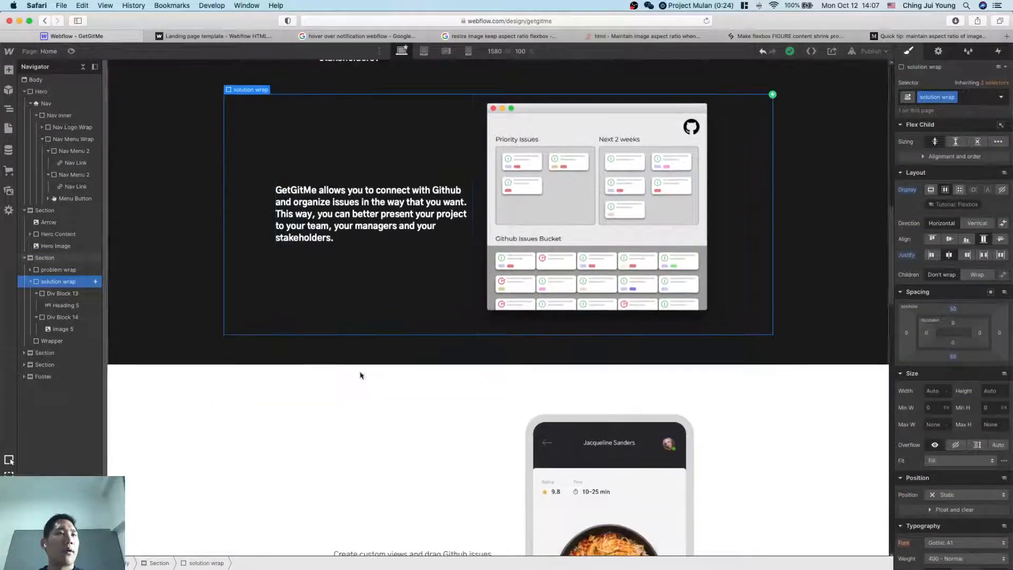
pyautogui.scroll(-3, 375, 423)
pyautogui.scroll(8, 375, 423)
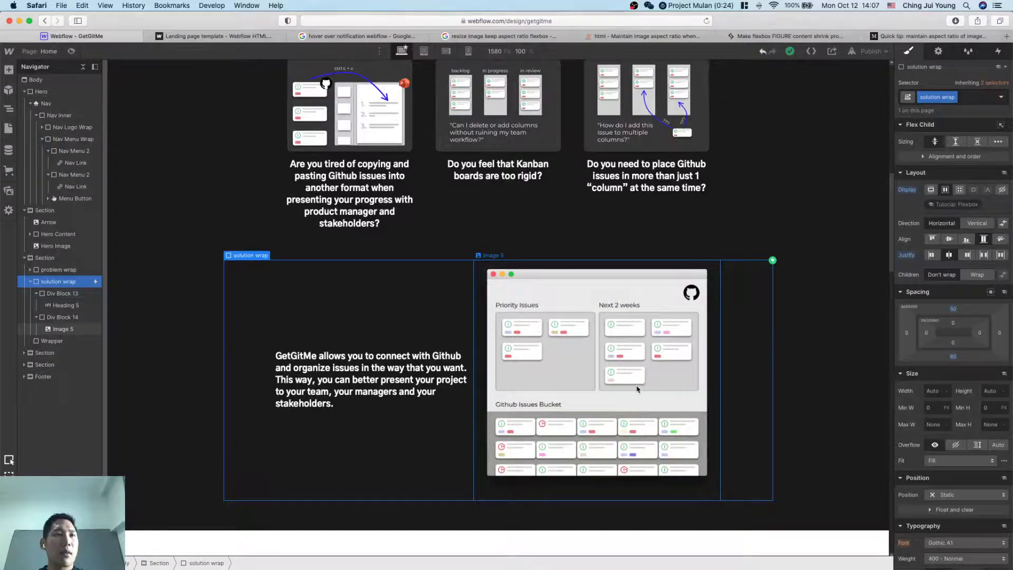
# Step: Switch to the Notion page, add the mock-up image below the solution sketch, and check off the Solution image task
pyautogui.hotkey('ctrl', 'Up')
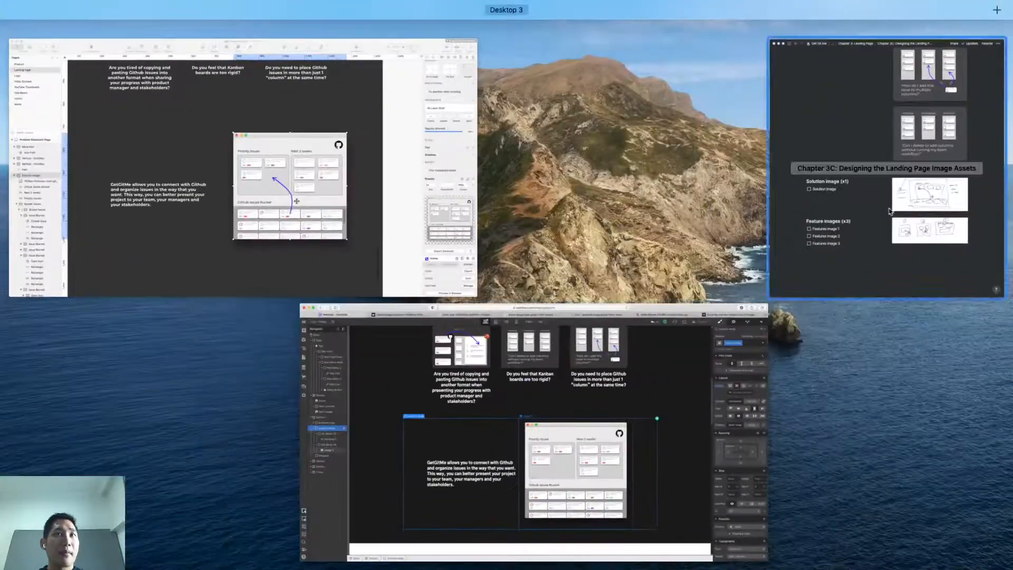
pyautogui.click(889, 207)
pyautogui.scroll(-2, 865, 253)
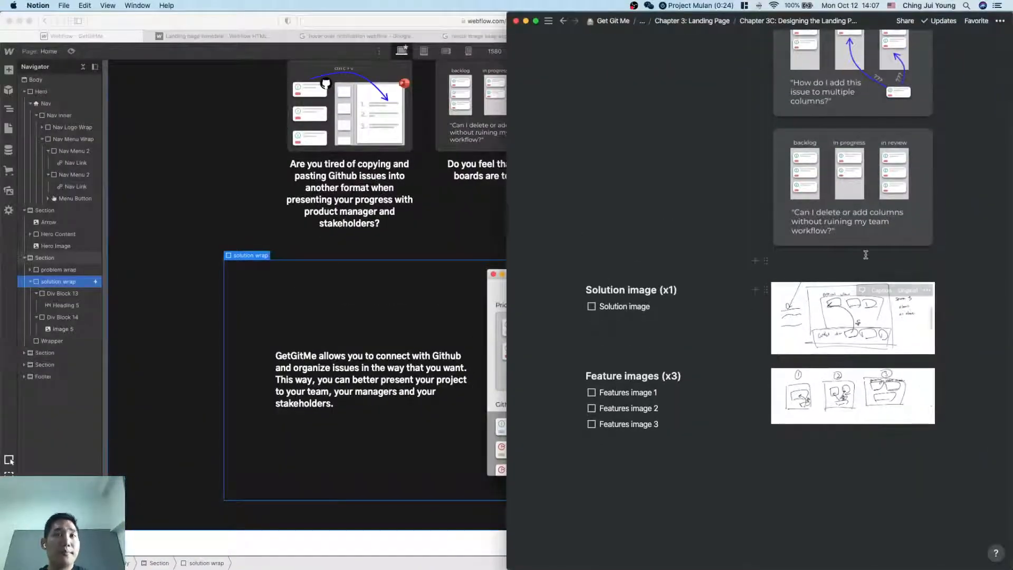
pyautogui.scroll(-3, 897, 315)
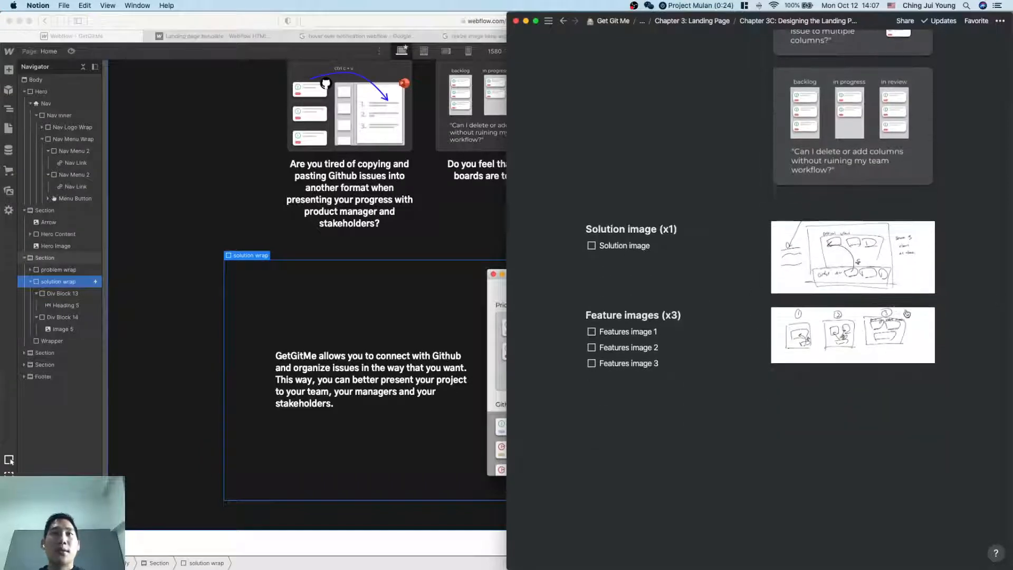
pyautogui.moveTo(1005, 228)
pyautogui.mouseDown()
pyautogui.moveTo(895, 257)
pyautogui.moveTo(896, 301)
pyautogui.moveTo(848, 299)
pyautogui.mouseUp()
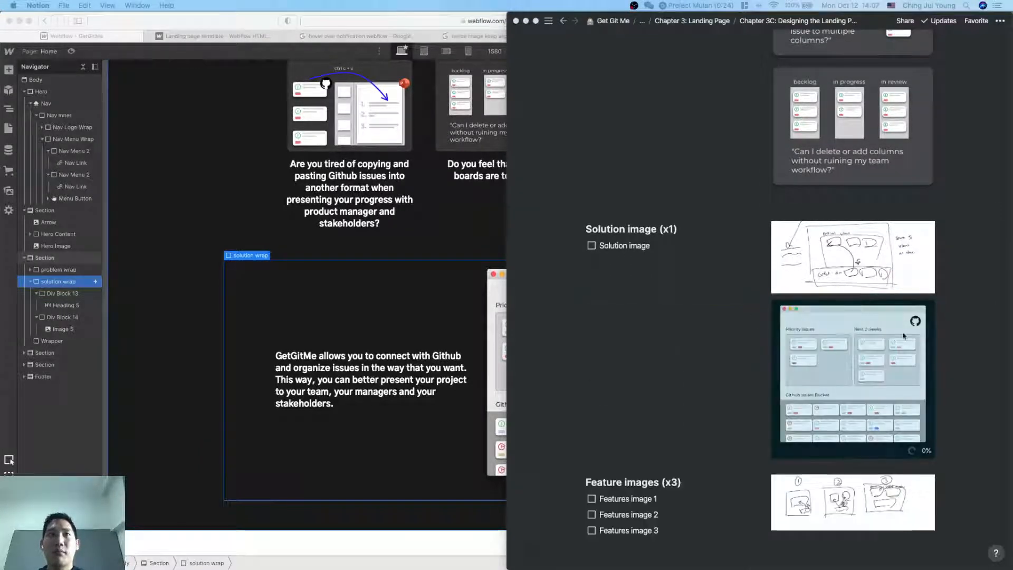
pyautogui.click(591, 245)
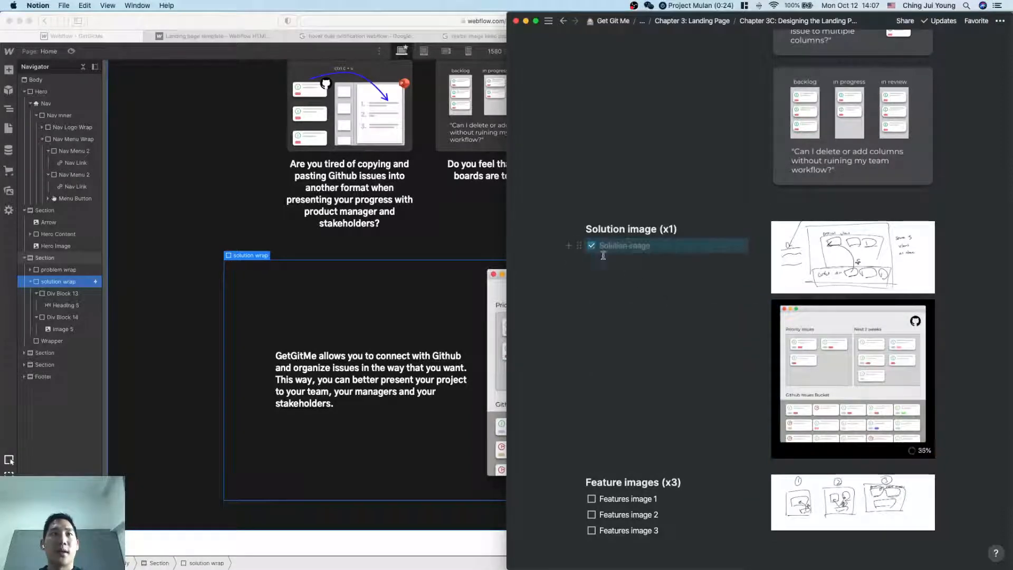
# Step: Examine the enlarged feature images sketch in Notion and compare it with the feature sections of the Webflow page
pyautogui.scroll(-6, 654, 330)
pyautogui.click(812, 360)
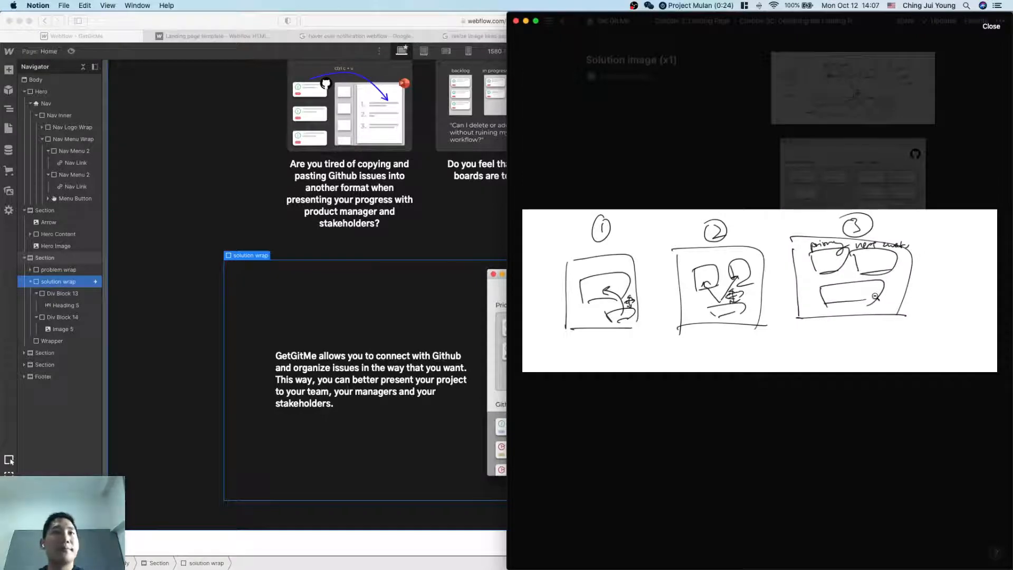
pyautogui.click(607, 255)
pyautogui.click(397, 372)
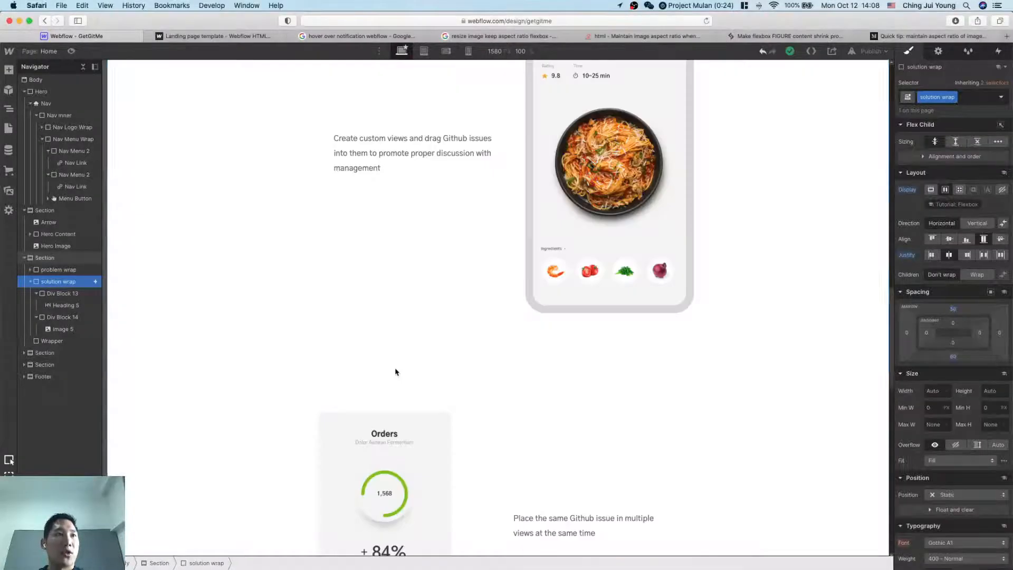
pyautogui.scroll(5, 396, 373)
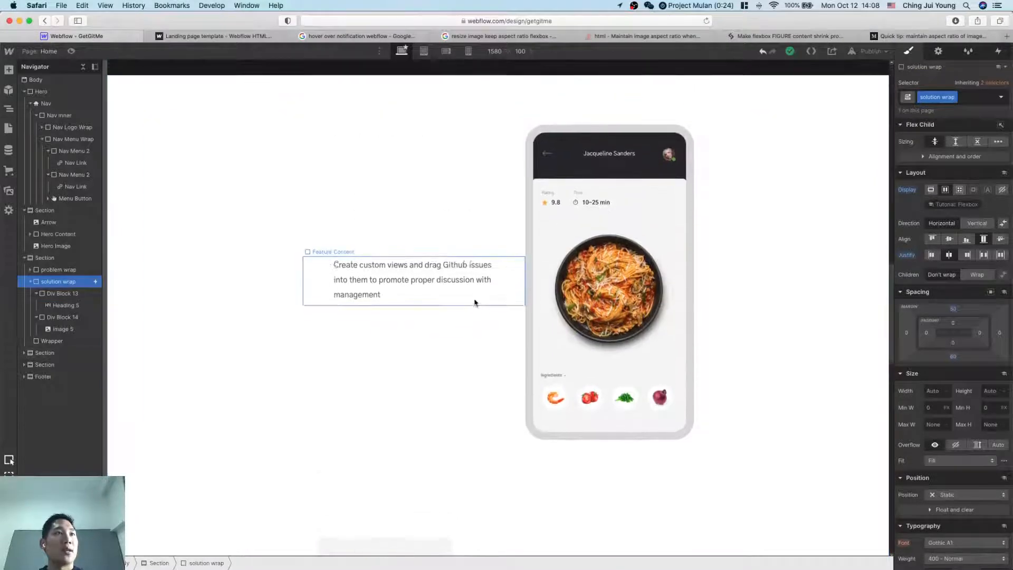
pyautogui.scroll(1, 490, 309)
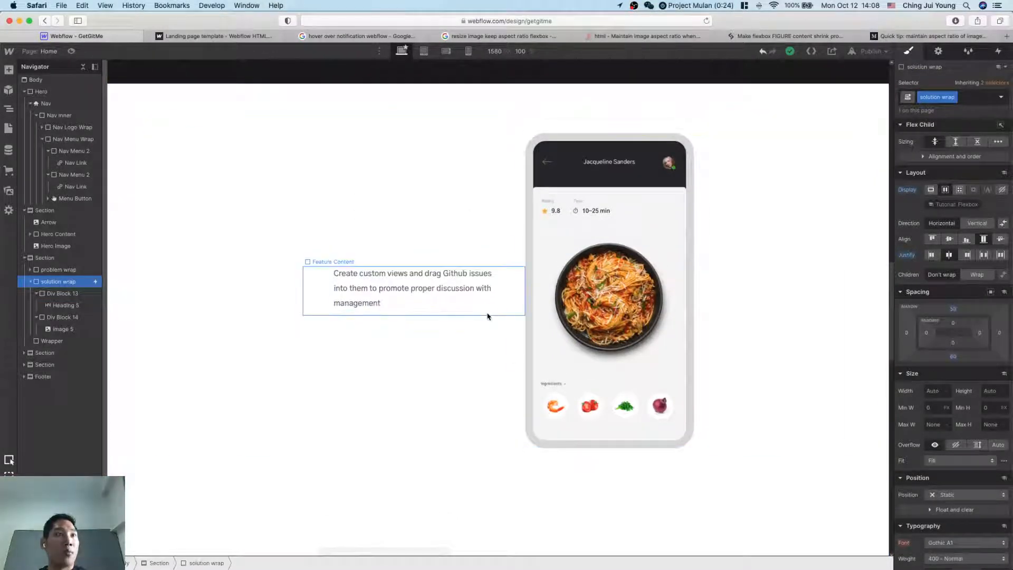
pyautogui.press('super+Tab')
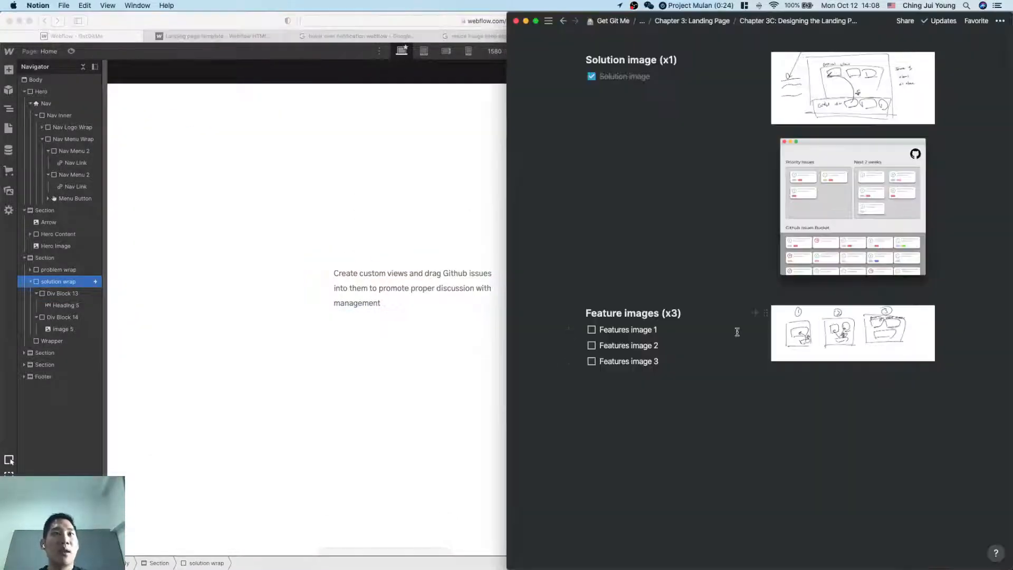
pyautogui.click(807, 343)
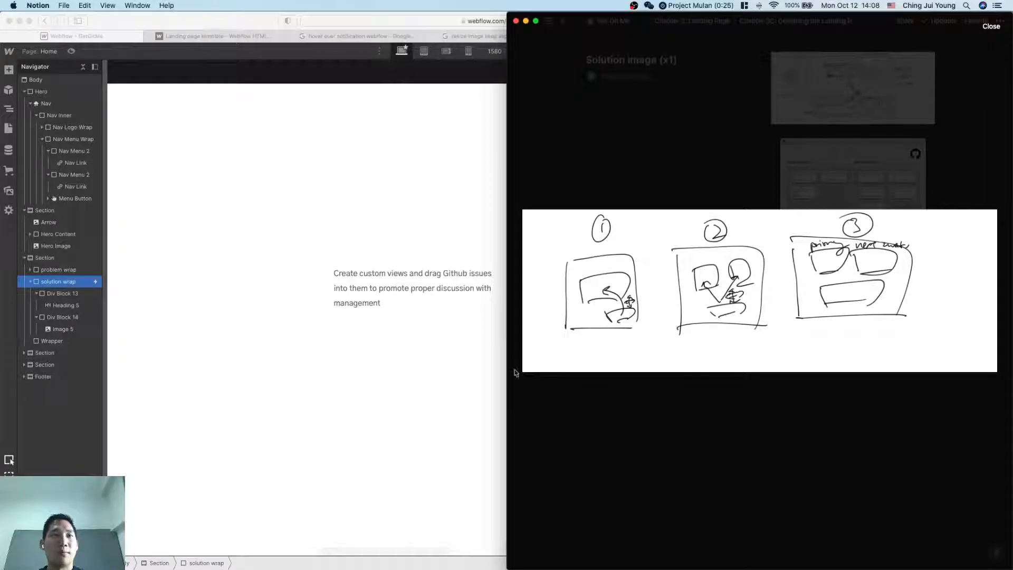
# Step: Switch to Sketch and draw a new artboard of about 1415 by 1367 below the Problem Statement Page artboard
pyautogui.press('super+Tab')
pyautogui.hotkey('ctrl', 'Up')
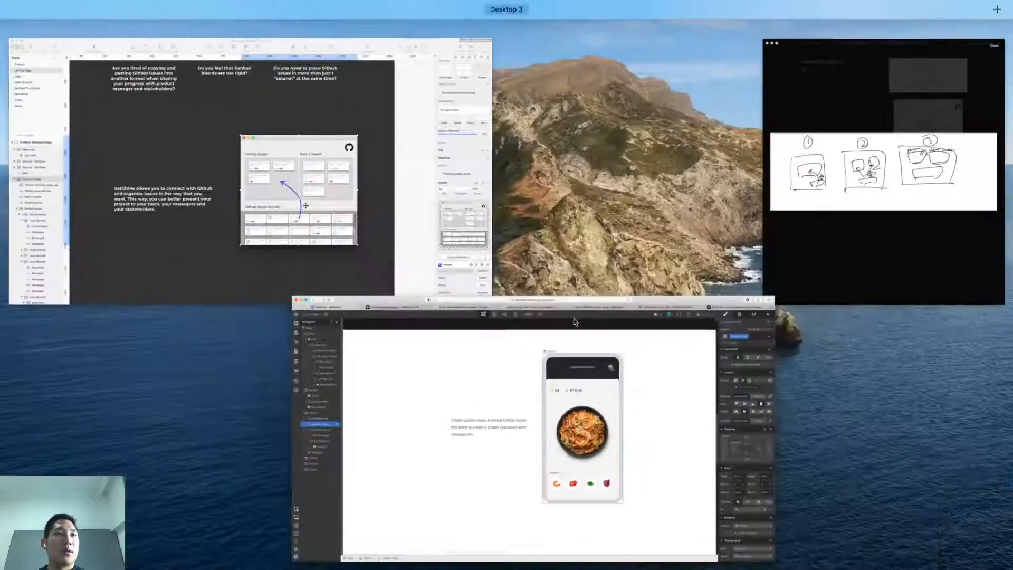
pyautogui.click(337, 293)
pyautogui.scroll(-10, 505, 350)
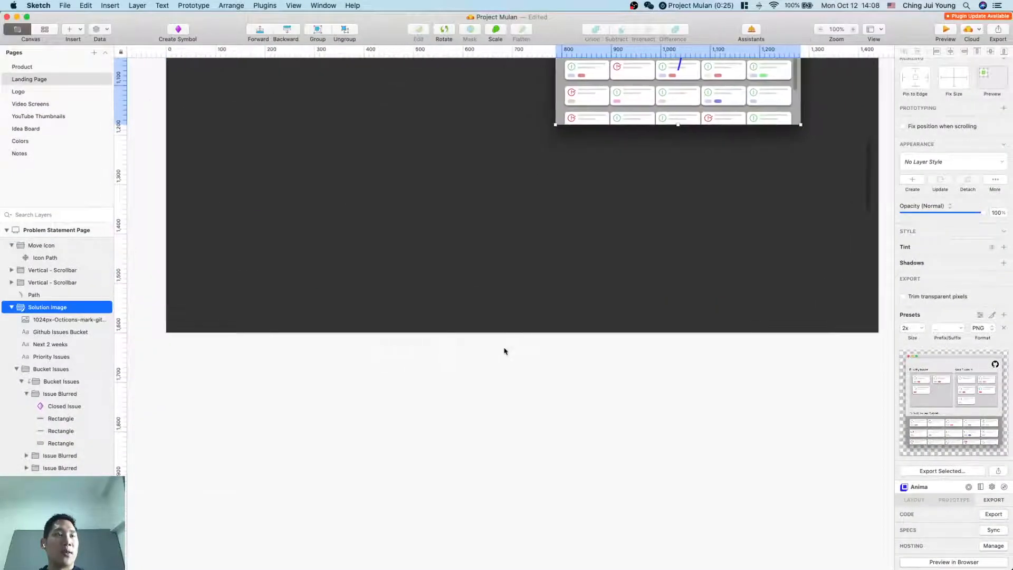
pyautogui.scroll(-3, 505, 350)
pyautogui.press('super+Tab')
pyautogui.press('super+Tab')
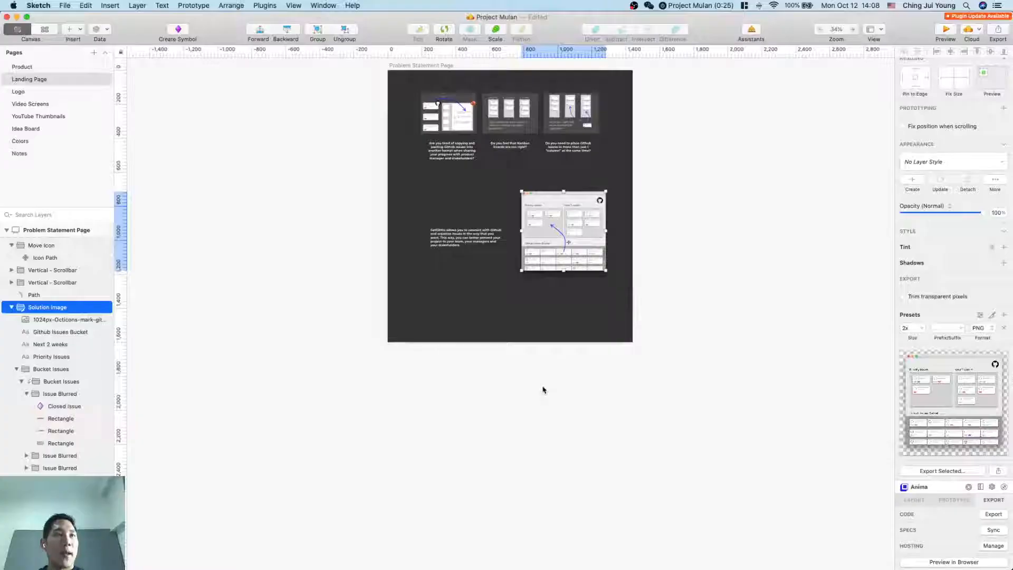
pyautogui.scroll(-3, 542, 389)
pyautogui.scroll(-1, 543, 390)
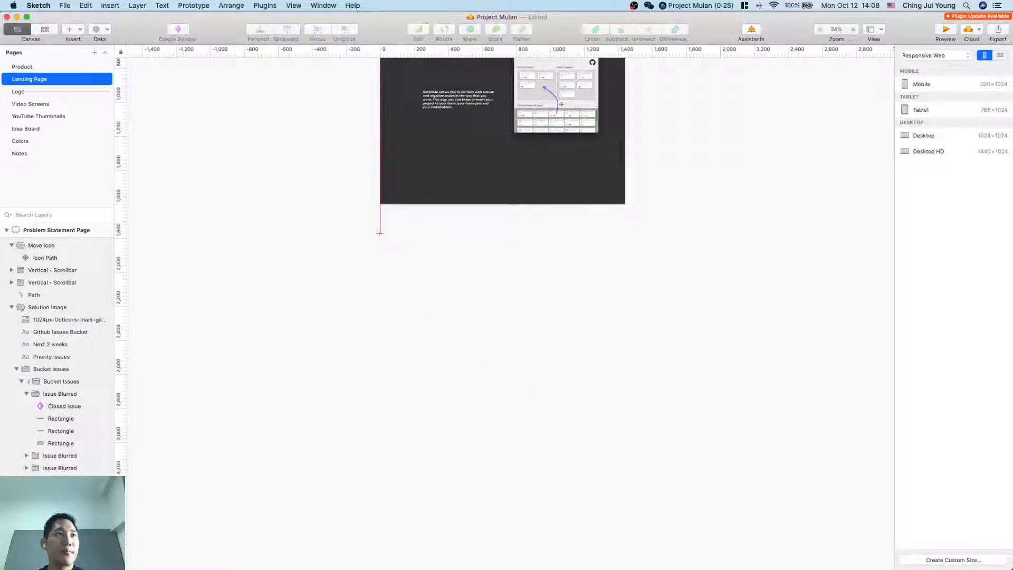
pyautogui.moveTo(379, 232); pyautogui.dragTo(621, 467)
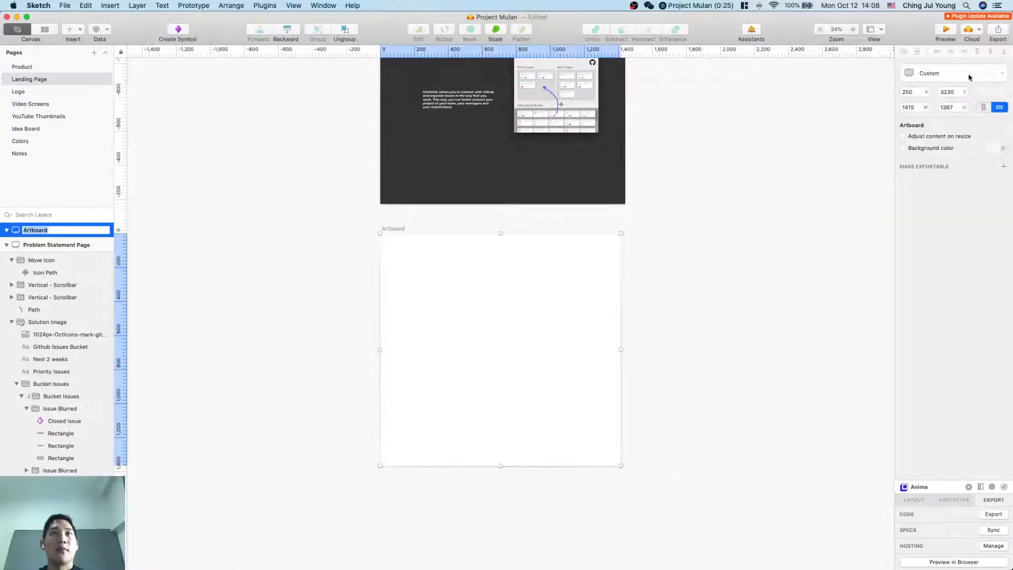
# Step: Change the new artboard's size to the Desktop HD preset, 1440x1024
pyautogui.click(986, 79)
pyautogui.click(944, 193)
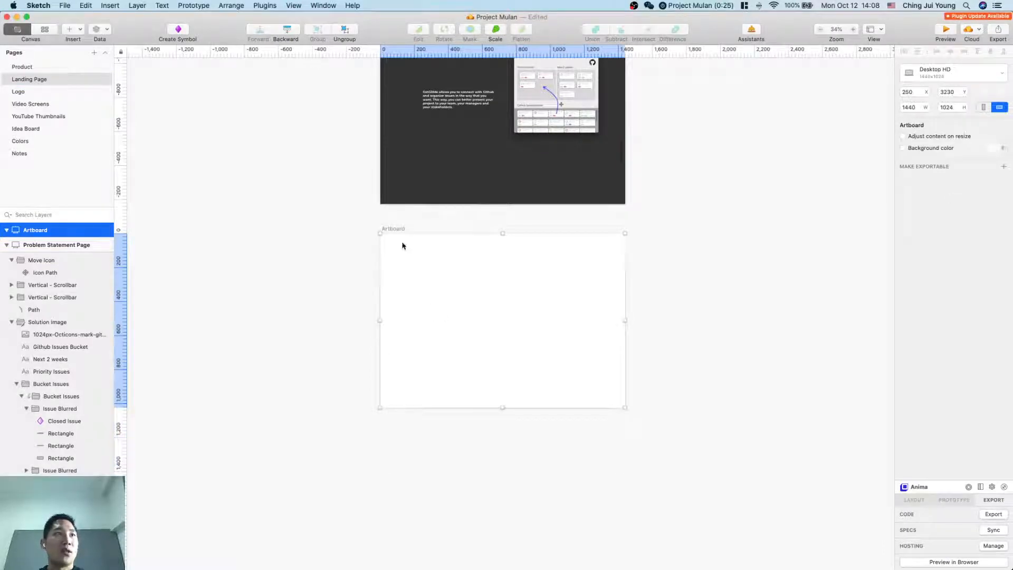
pyautogui.click(306, 294)
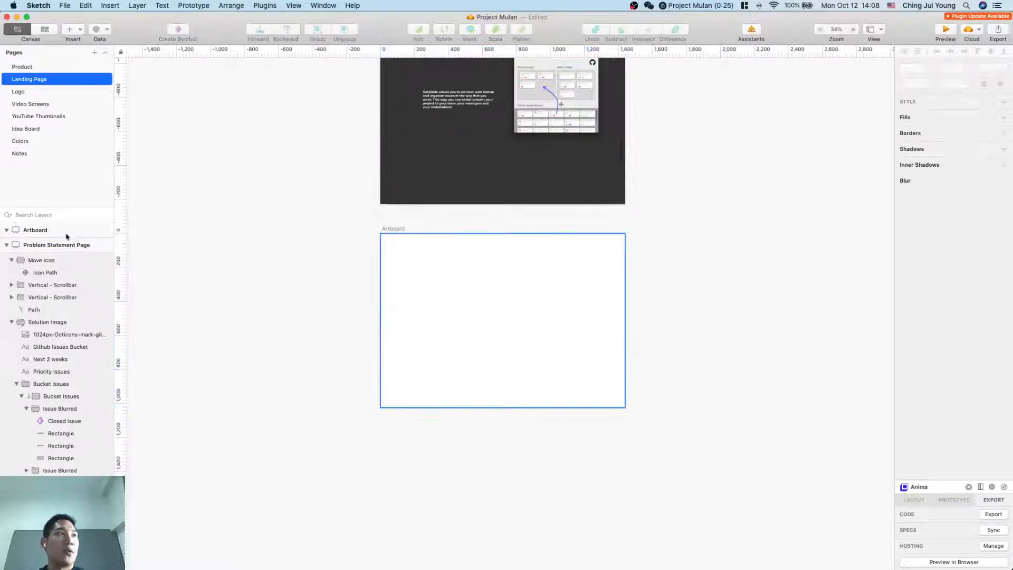
# Step: Rename the new artboard Features Section and the Problem Statement Page artboard Problem Statement Section
pyautogui.doubleClick(36, 231)
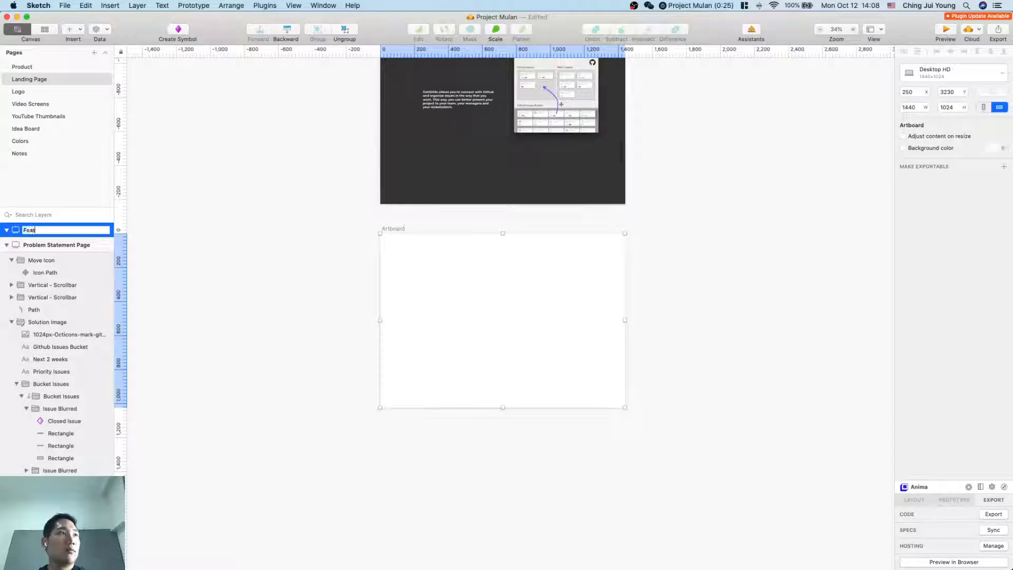
pyautogui.write('Features Section')
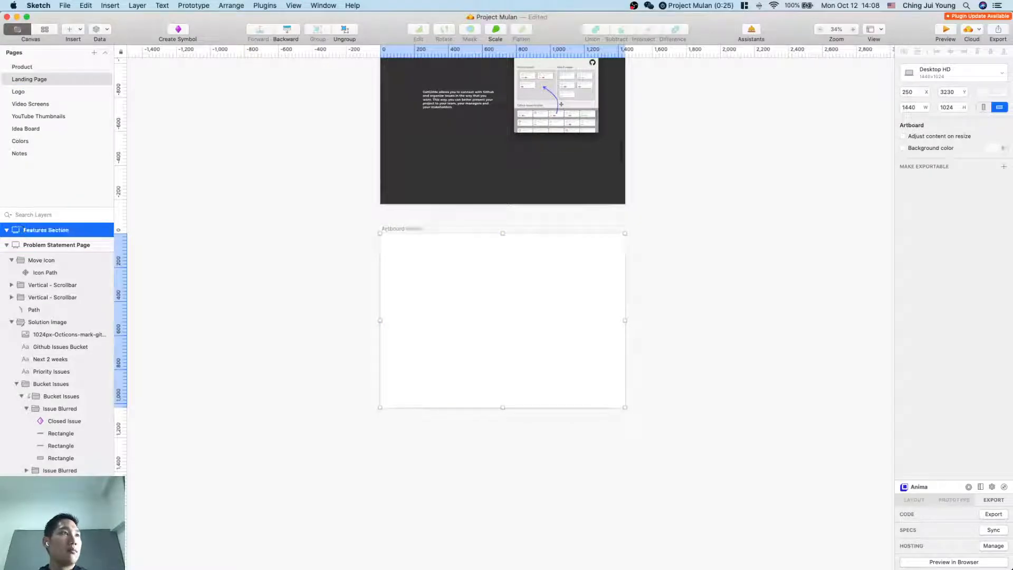
pyautogui.doubleClick(53, 244)
pyautogui.press('alt')
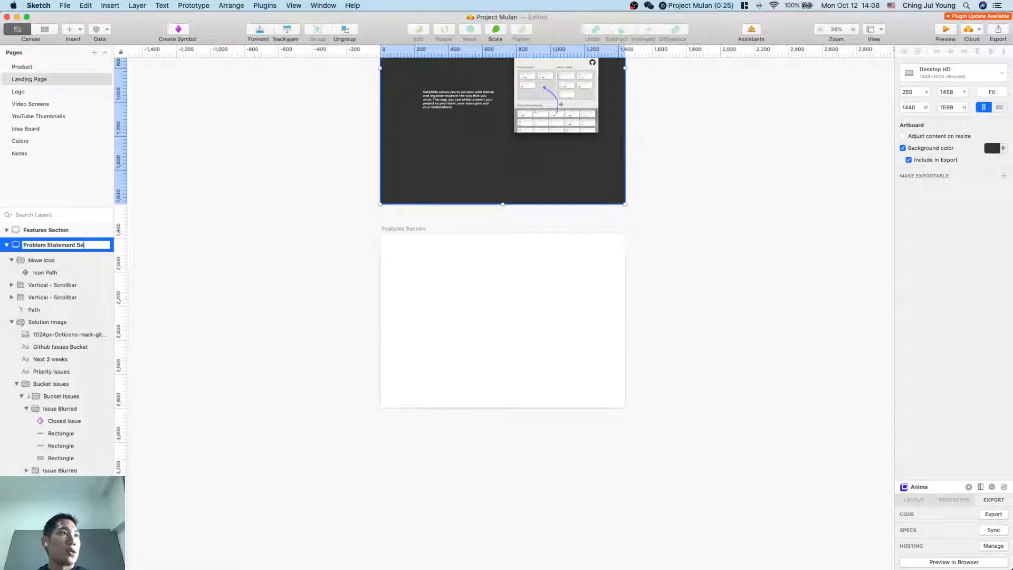
pyautogui.write('ction')
pyautogui.press('Return')
# Step: Collapse the Problem Statement Section, Open Icon and Closed Issue layers and rename the Hero Page artboard Hero Section
pyautogui.click(6, 245)
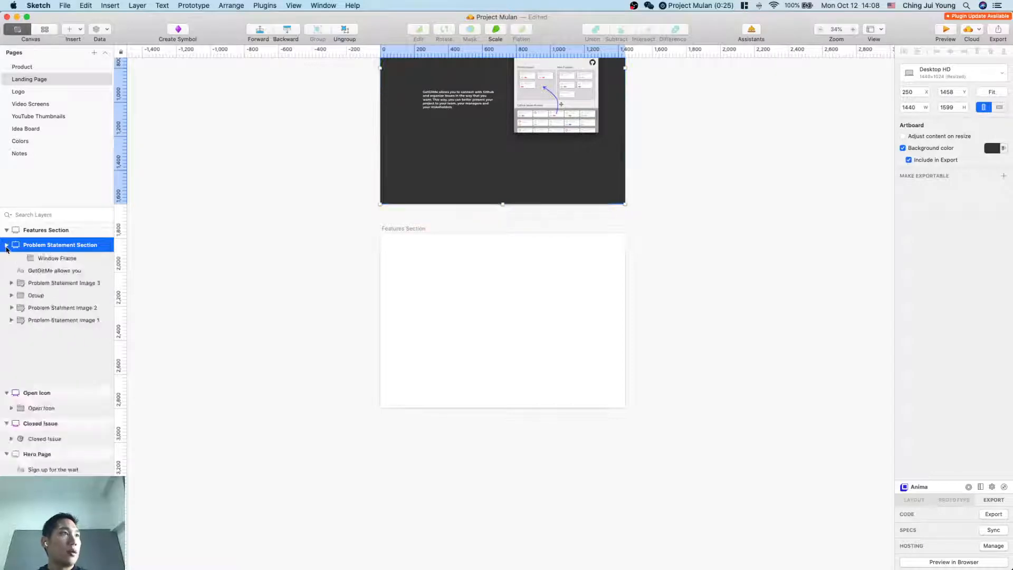
pyautogui.click(5, 260)
pyautogui.click(6, 275)
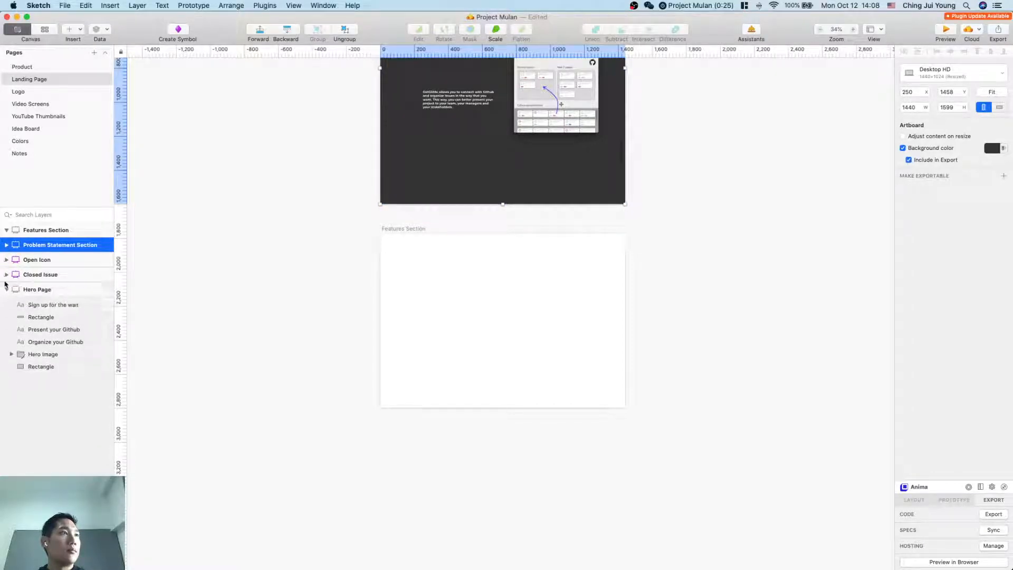
pyautogui.doubleClick(37, 290)
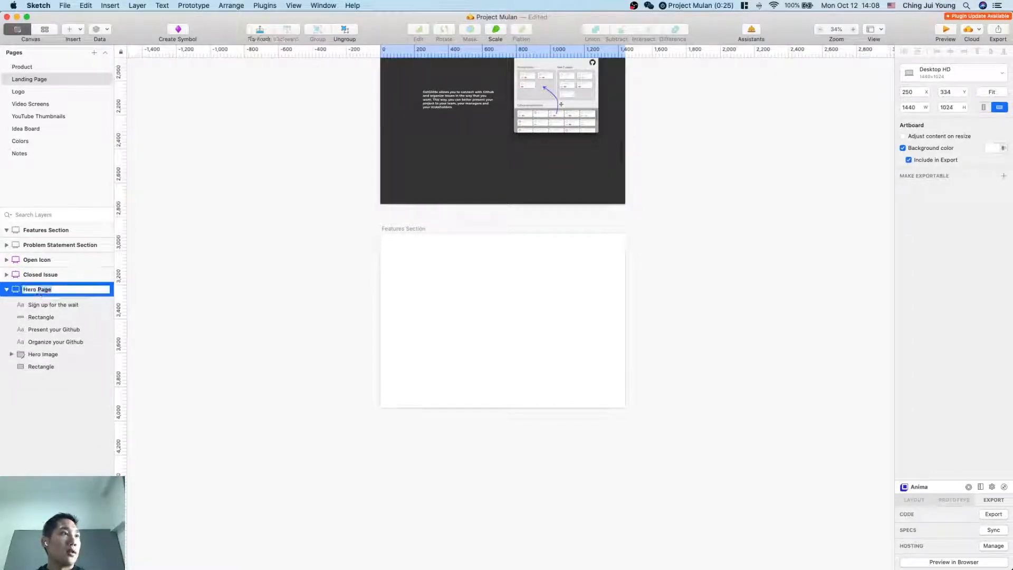
pyautogui.write('Hero Section')
pyautogui.press('Return')
# Step: Move the Features Section artboard slightly down to X 250, Y 3280, beneath the Problem Statement Section artboard
pyautogui.click(49, 232)
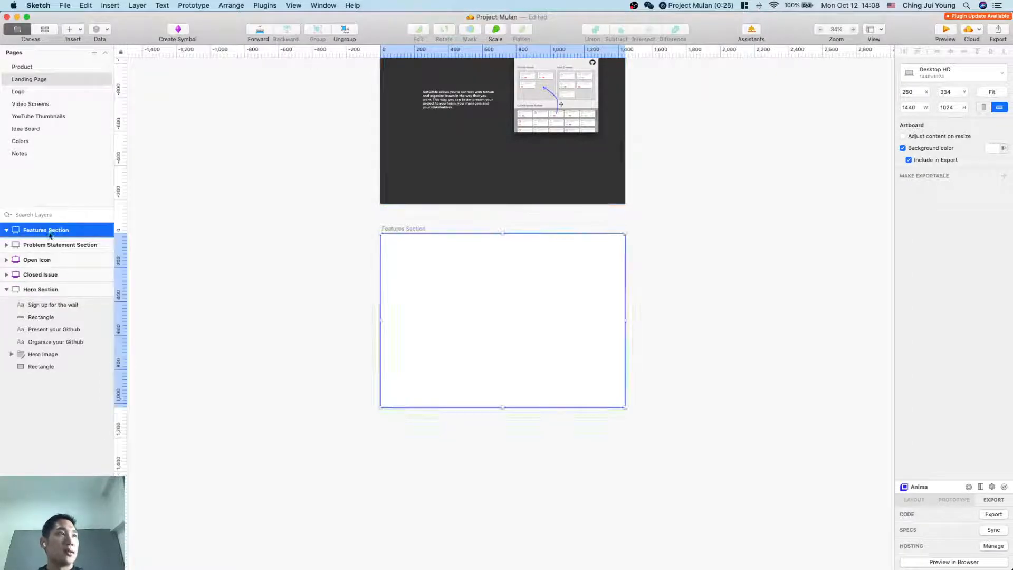
pyautogui.click(294, 327)
pyautogui.moveTo(399, 234)
pyautogui.mouseDown()
pyautogui.moveTo(398, 218)
pyautogui.moveTo(395, 290)
pyautogui.moveTo(396, 239)
pyautogui.mouseUp()
pyautogui.click(334, 357)
pyautogui.hscroll(-2, 334, 357)
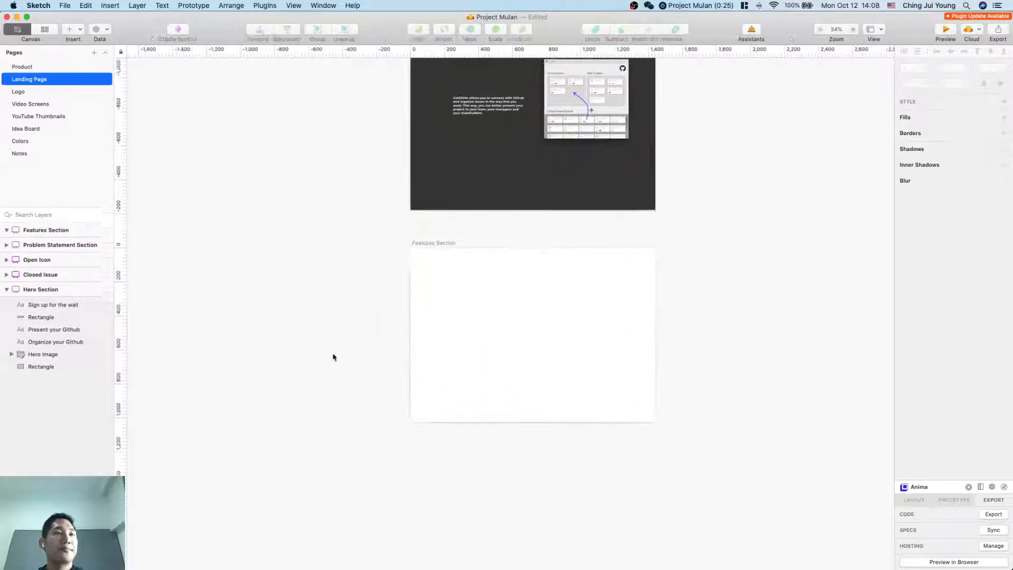
pyautogui.scroll(5, 334, 357)
pyautogui.hscroll(3, 396, 372)
# Step: Copy the "Create custom views and drag Github issues" paragraph from the Webflow page and paste it into the Features Section artboard in Sketch
pyautogui.press('super+Tab')
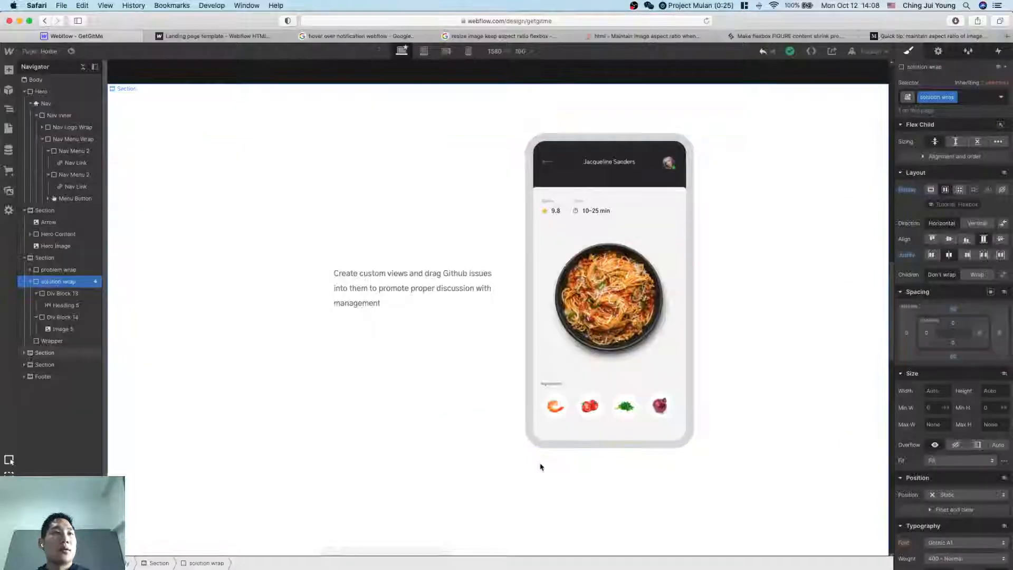
pyautogui.click(418, 277)
pyautogui.press('super+Tab')
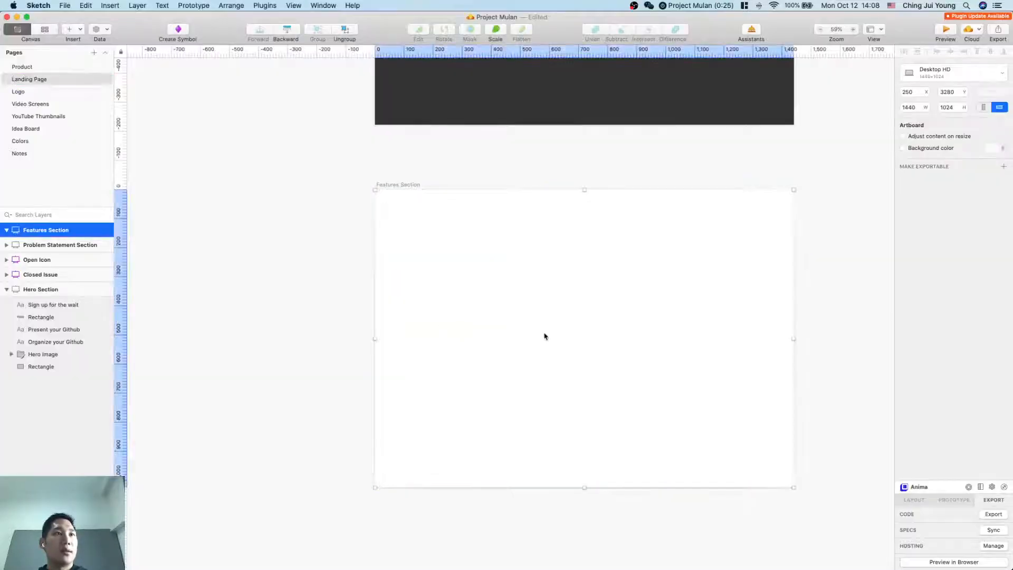
pyautogui.press('super+Tab')
pyautogui.doubleClick(451, 283)
pyautogui.press('super+a')
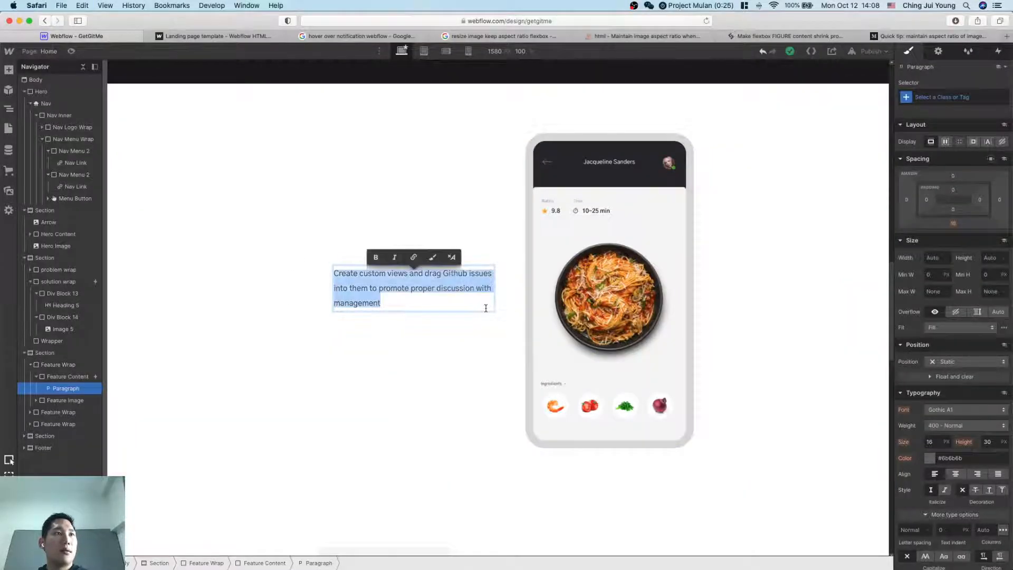
pyautogui.press('super+c')
pyautogui.press('super+Tab')
pyautogui.press('super+v')
# Step: Narrow the pasted paragraph to a width of about 238 and place it near the artboard's upper edge at about X 371, Y 89
pyautogui.moveTo(554, 338); pyautogui.dragTo(526, 284)
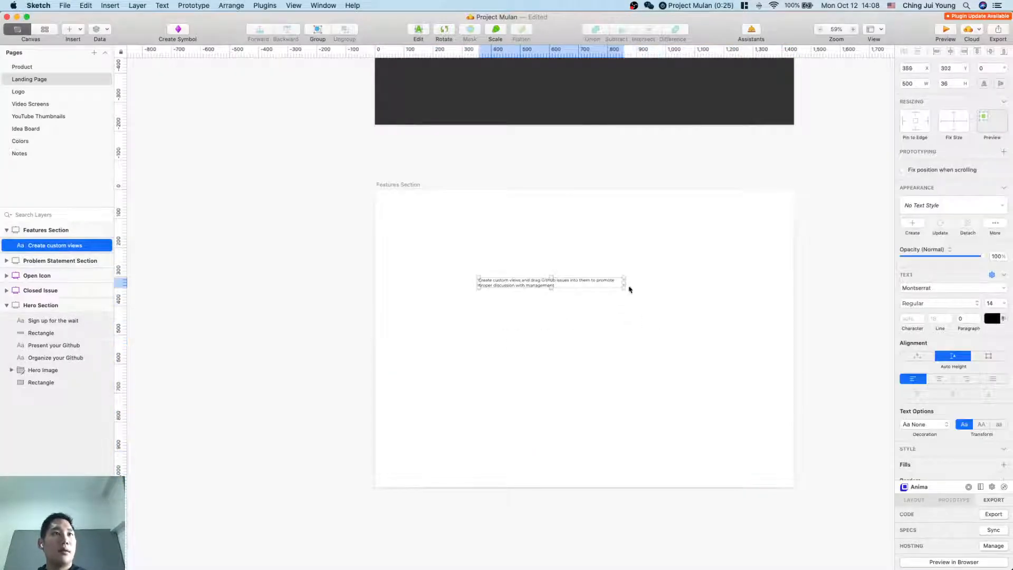
pyautogui.moveTo(623, 282); pyautogui.dragTo(545, 226)
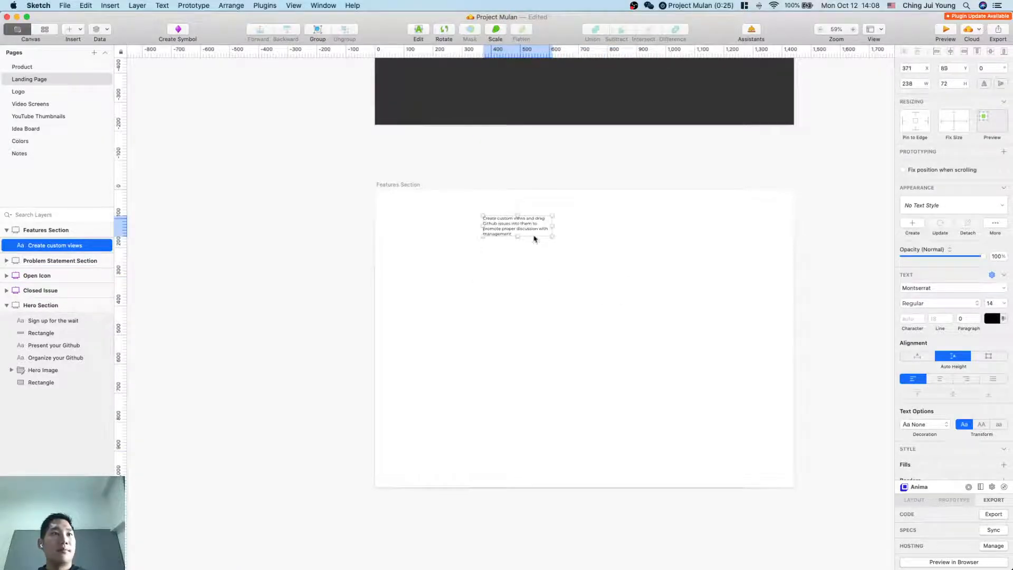
pyautogui.scroll(-5, 559, 316)
pyautogui.click(606, 321)
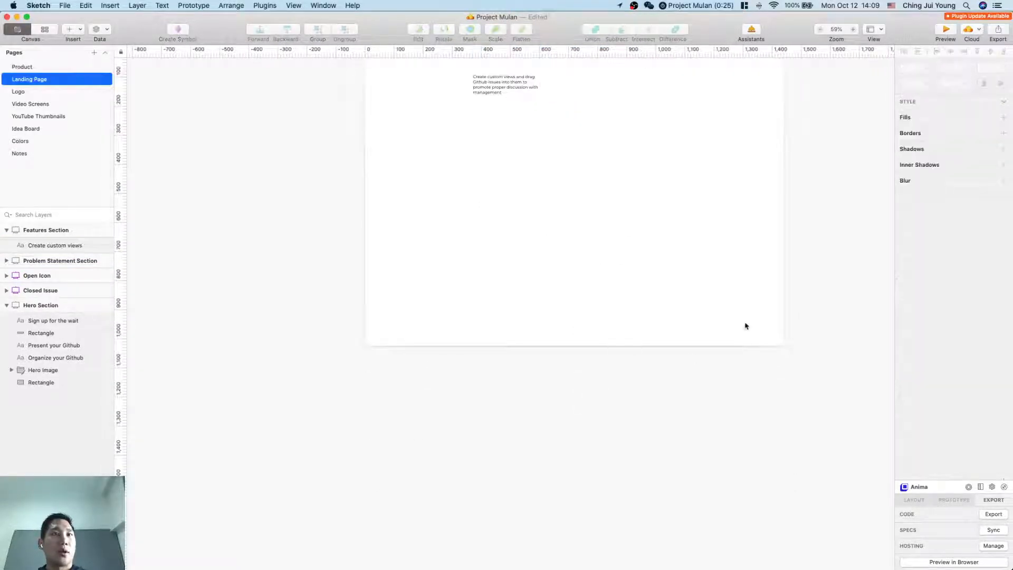
# Step: Extend the Features Section artboard downward to a height of about 1709
pyautogui.scroll(3, 624, 233)
pyautogui.click(389, 141)
pyautogui.scroll(-5, 533, 321)
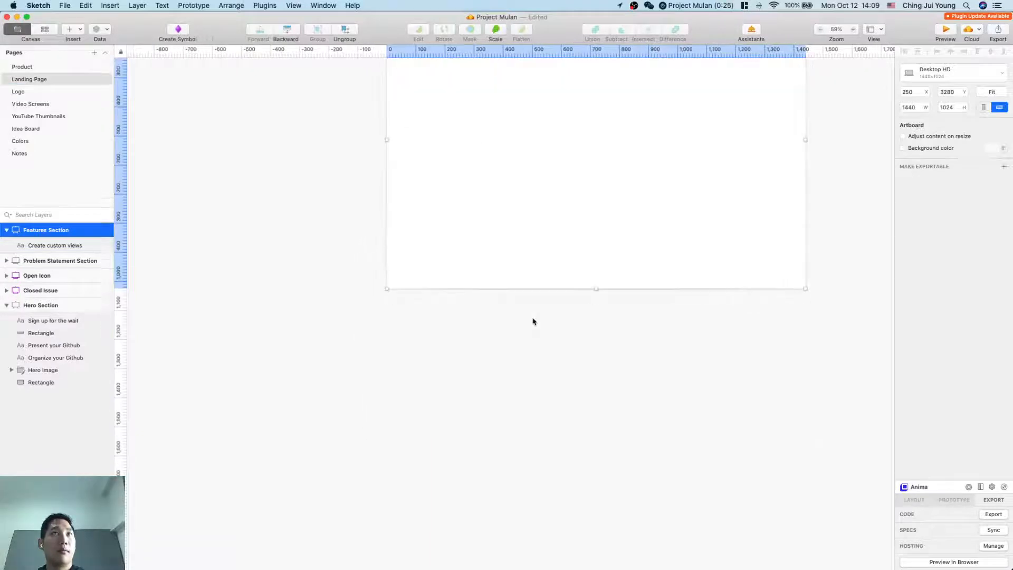
pyautogui.moveTo(596, 287); pyautogui.dragTo(604, 486)
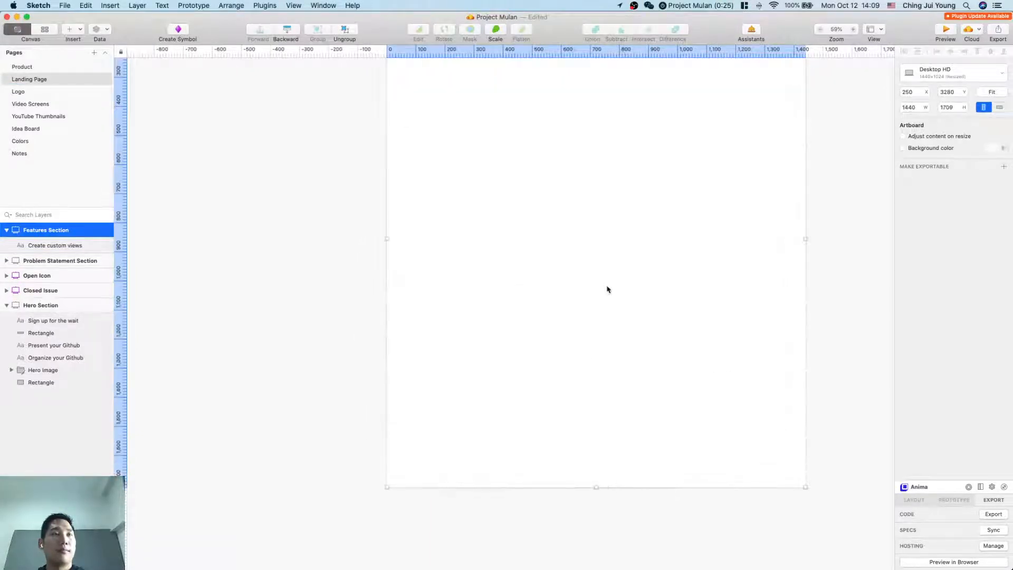
pyautogui.scroll(5, 605, 287)
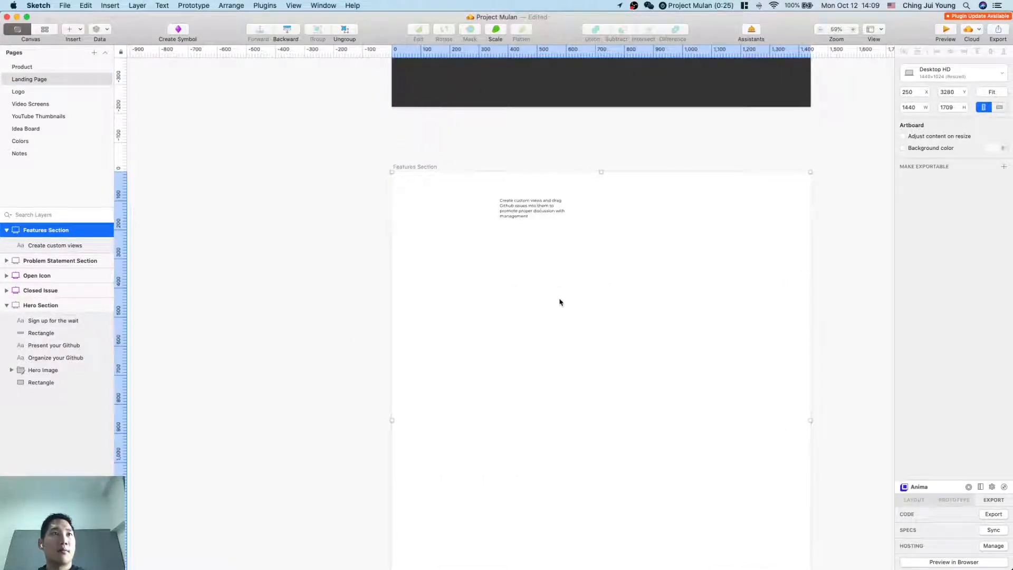
# Step: Check the feature paragraph's typography in Webflow and set the matching Sketch text's font size to 16
pyautogui.click(312, 254)
pyautogui.scroll(5, 311, 255)
pyautogui.press('super+Tab')
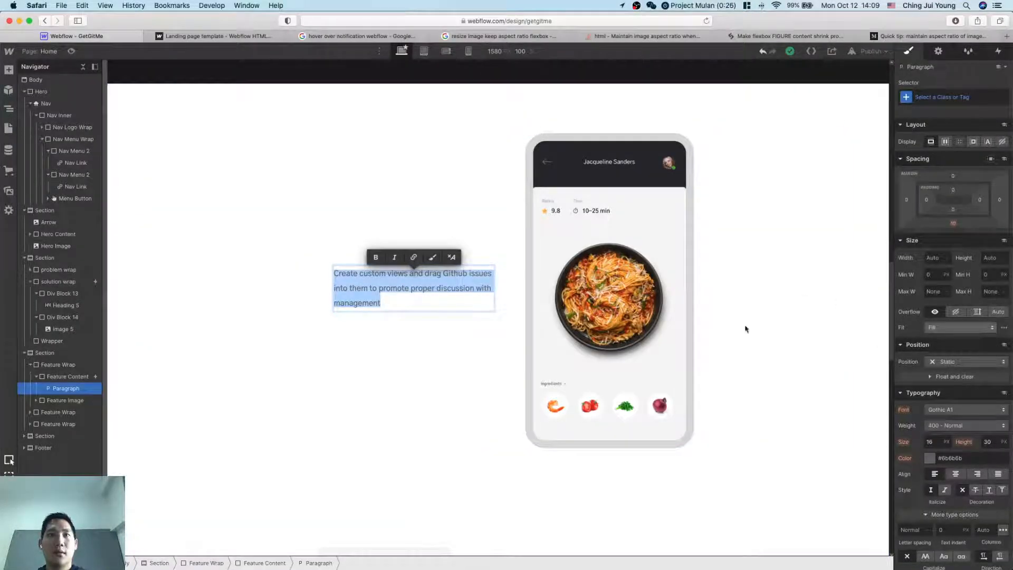
pyautogui.click(475, 400)
pyautogui.click(453, 287)
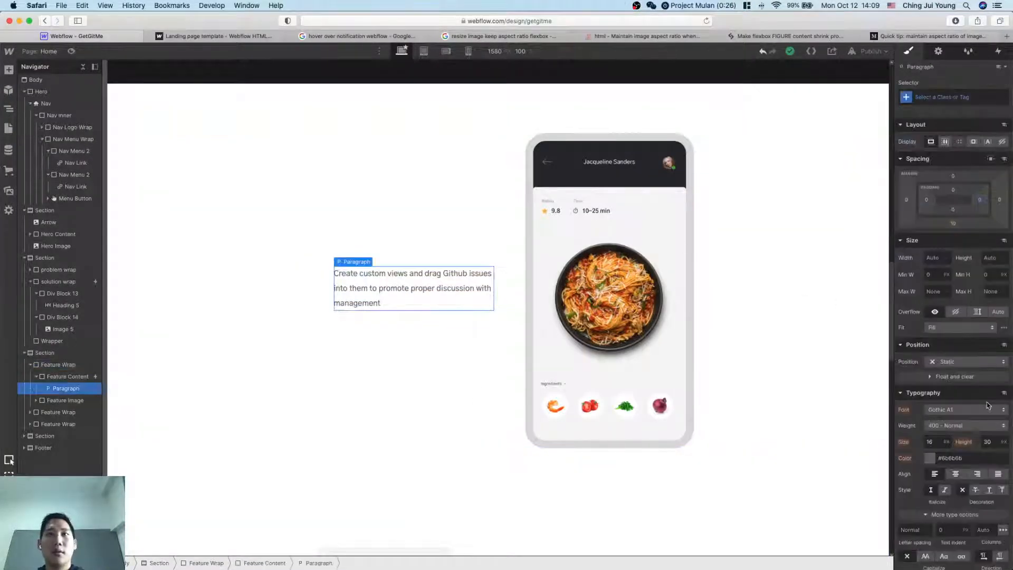
pyautogui.press('super+Tab')
pyautogui.press('super+Tab')
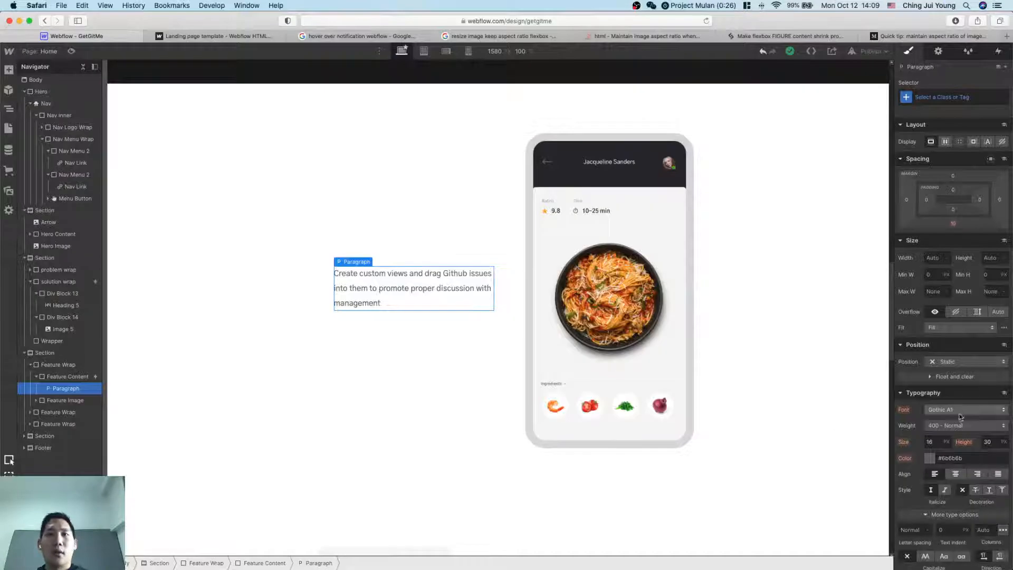
pyautogui.press('super+Tab')
pyautogui.press('Escape')
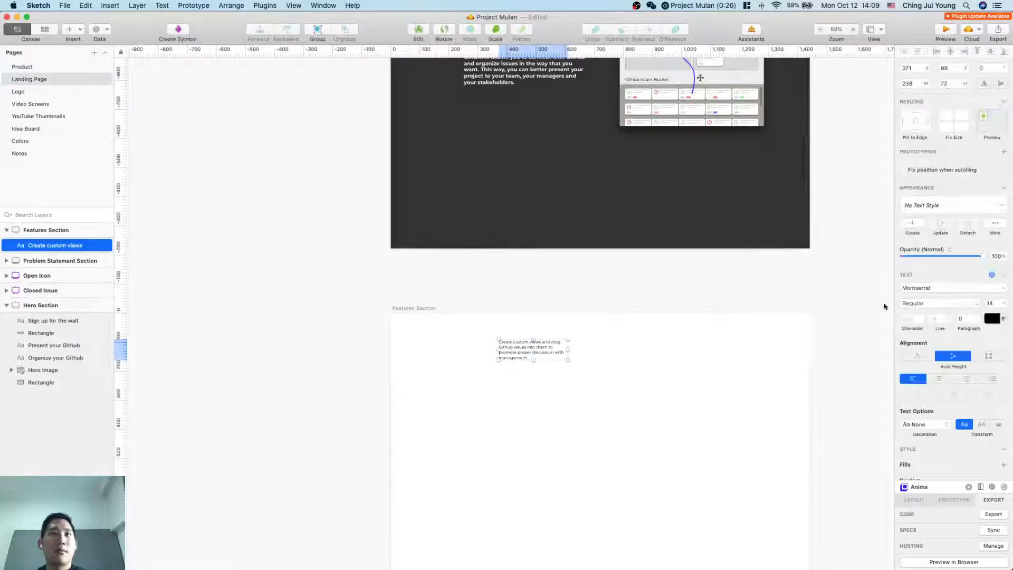
pyautogui.press('Up')
pyautogui.press('Up')
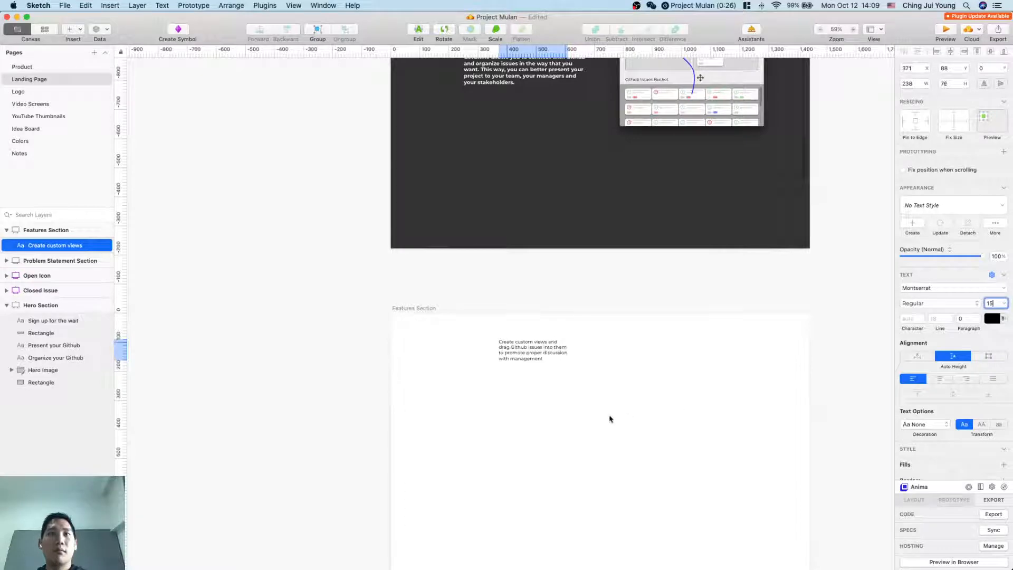
pyautogui.click(609, 419)
# Step: Compare the paragraph's placement with the Webflow page and move the Sketch text down to about X 369, Y 381
pyautogui.moveTo(538, 351); pyautogui.dragTo(540, 433)
pyautogui.press('super+Tab')
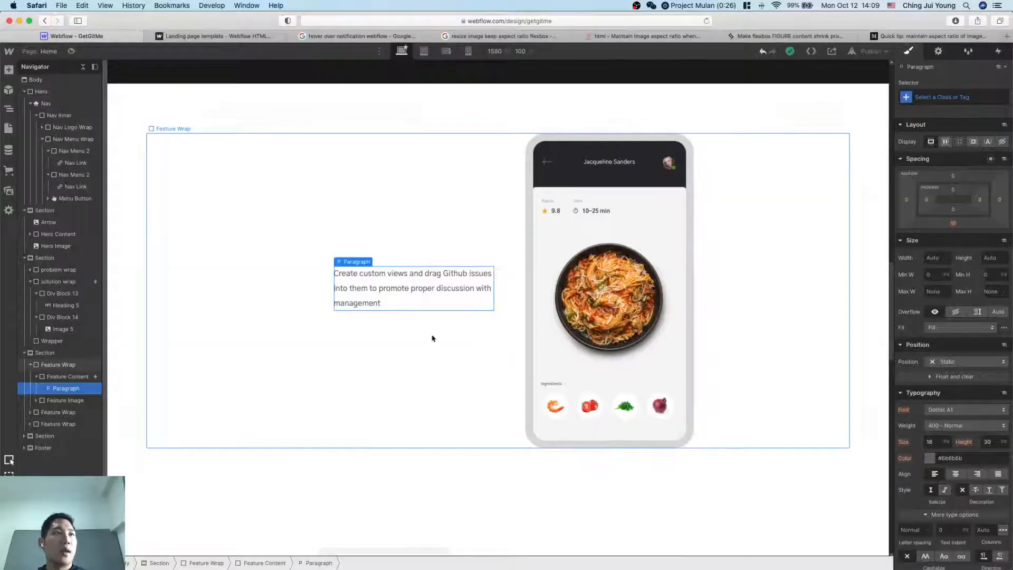
pyautogui.press('super+Tab')
pyautogui.scroll(-3, 570, 380)
pyautogui.moveTo(555, 335); pyautogui.dragTo(549, 342)
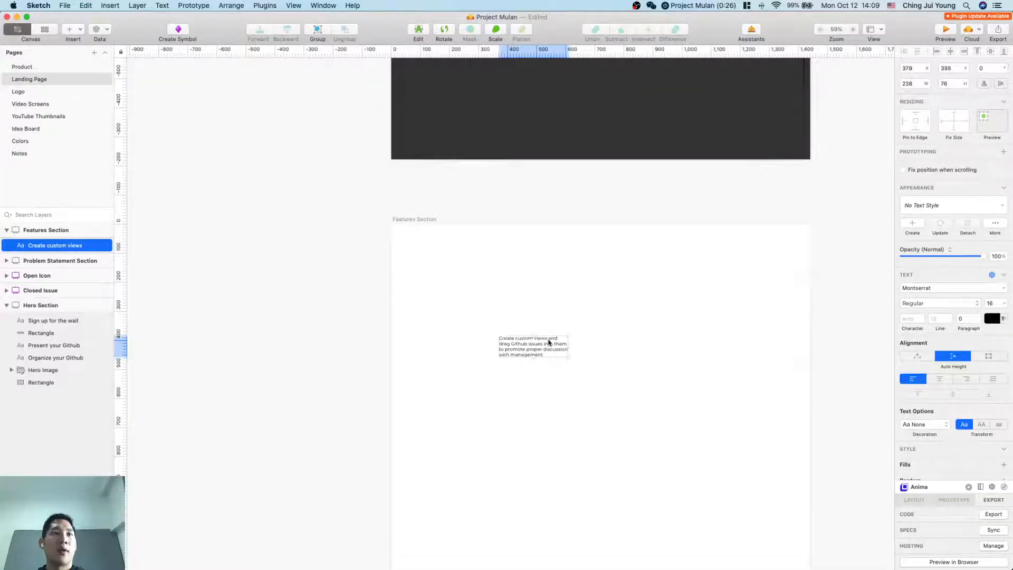
pyautogui.scroll(3, 723, 456)
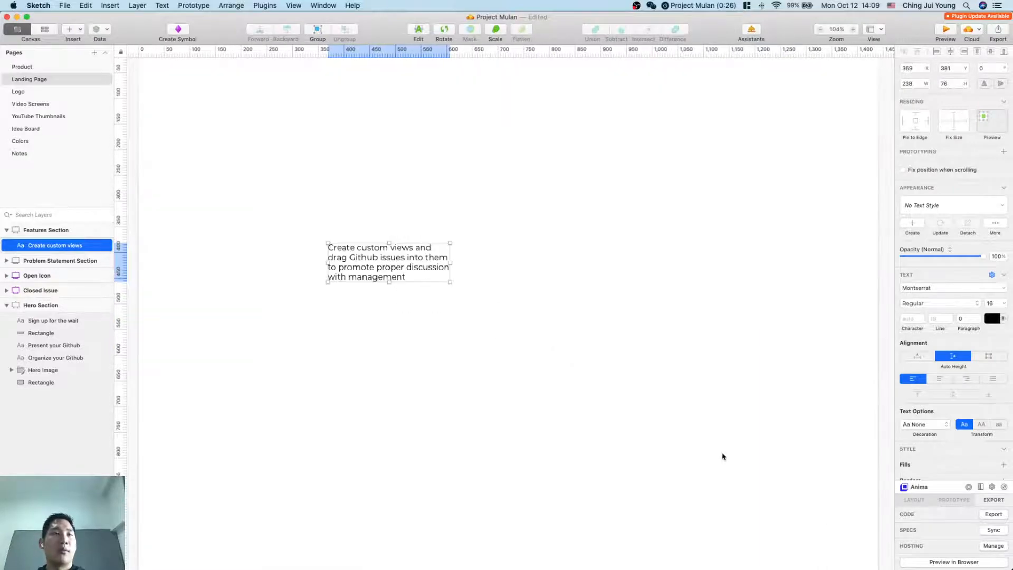
# Step: Examine the feature images sketch in Notion and compare it with the problem and solution images in Sketch
pyautogui.press('super+Tab')
pyautogui.press('super+Tab')
pyautogui.hotkey('ctrl', 'Up')
pyautogui.click(857, 258)
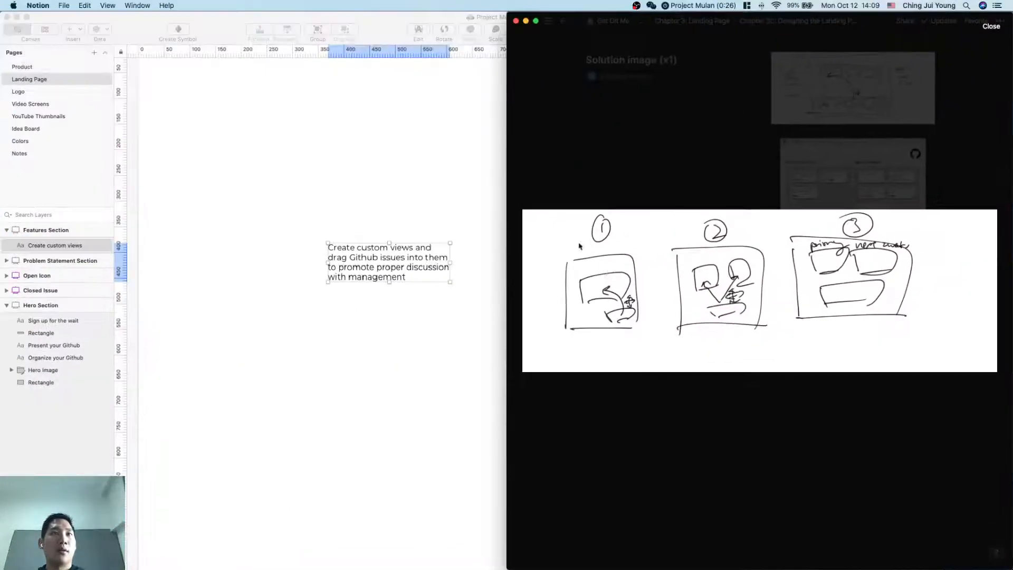
pyautogui.click(481, 367)
pyautogui.scroll(15, 656, 271)
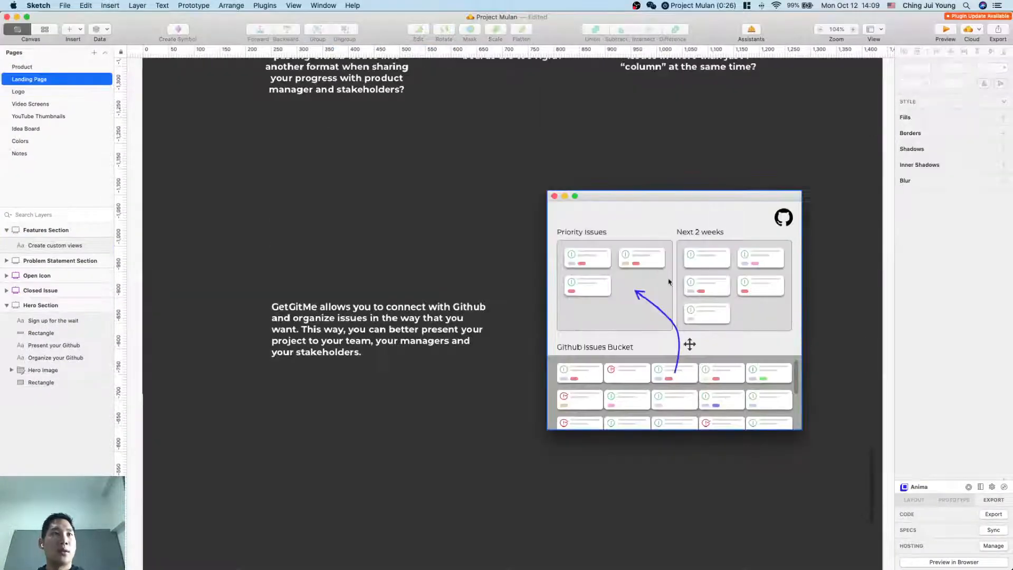
pyautogui.click(592, 306)
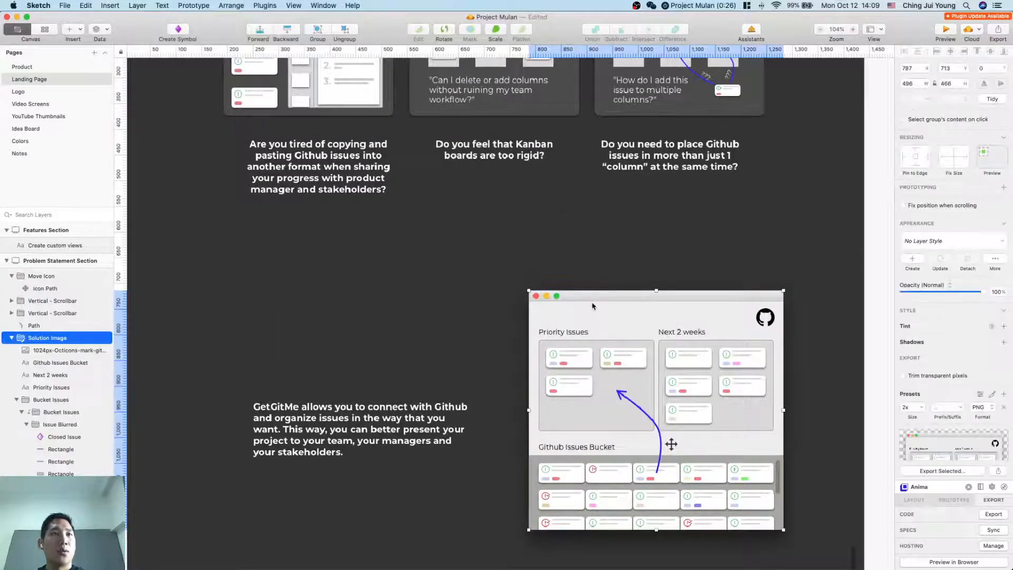
pyautogui.scroll(5, 562, 297)
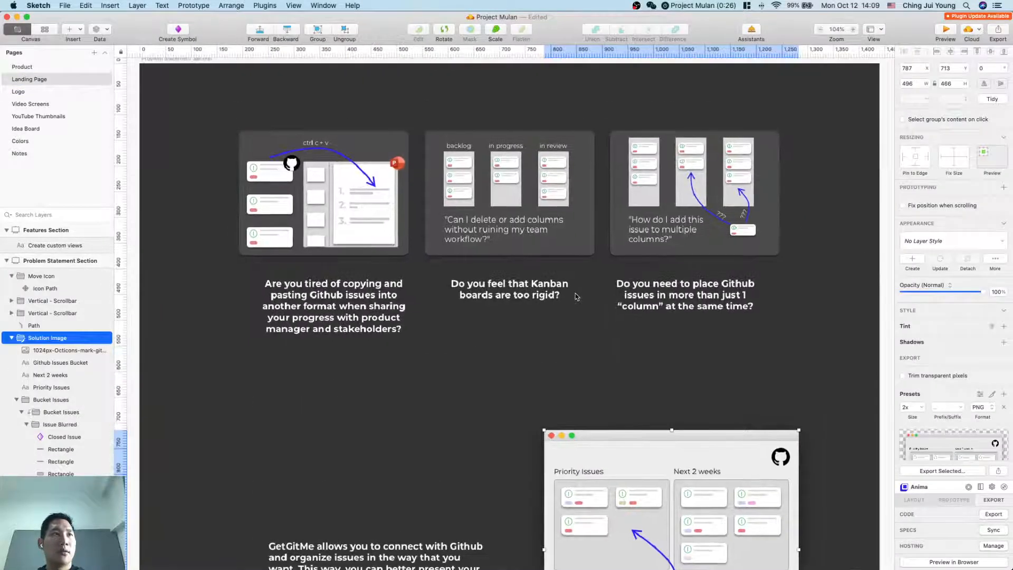
pyautogui.scroll(-10, 576, 297)
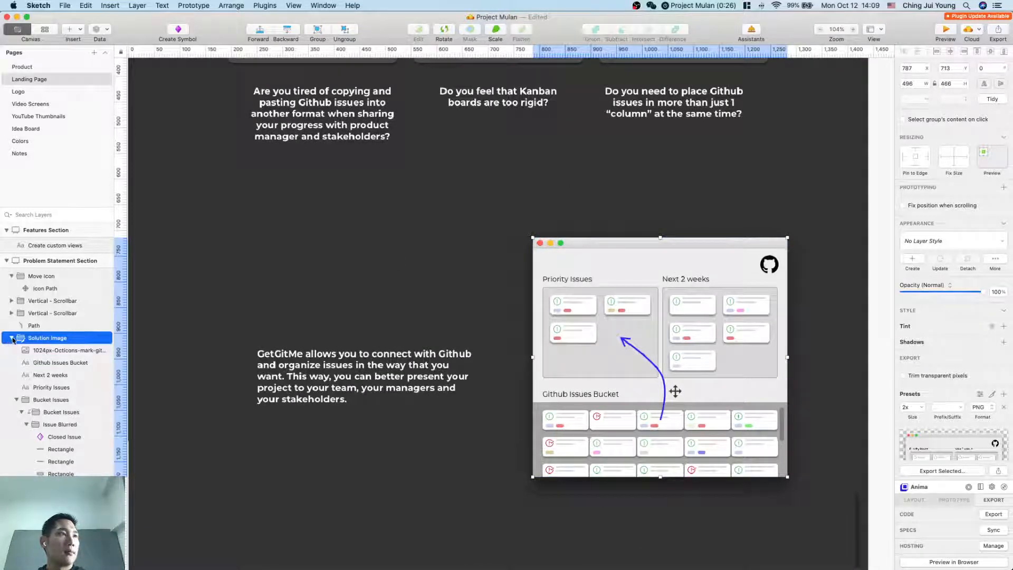
# Step: Collapse the Solution Image group, select the arrow Path and compare it with the solution image logged in Notion
pyautogui.click(11, 338)
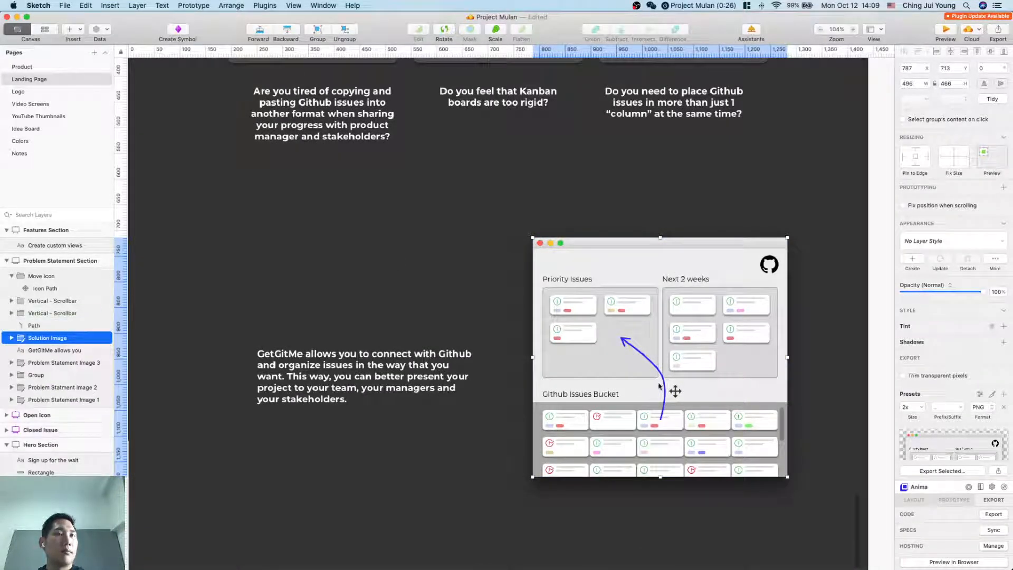
pyautogui.click(33, 325)
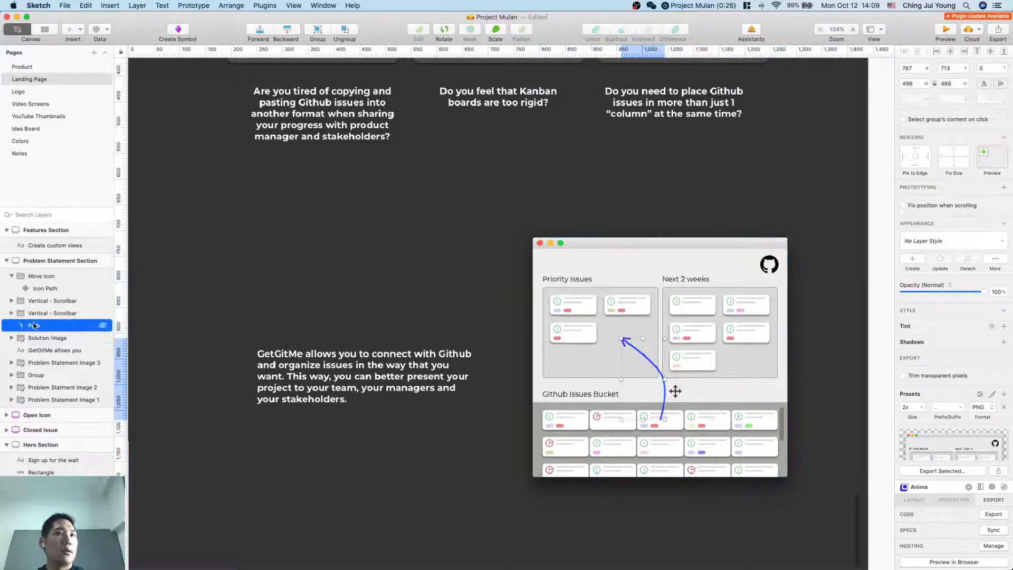
pyautogui.press('super+Tab')
pyautogui.click(497, 355)
pyautogui.hotkey('ctrl', 'Up')
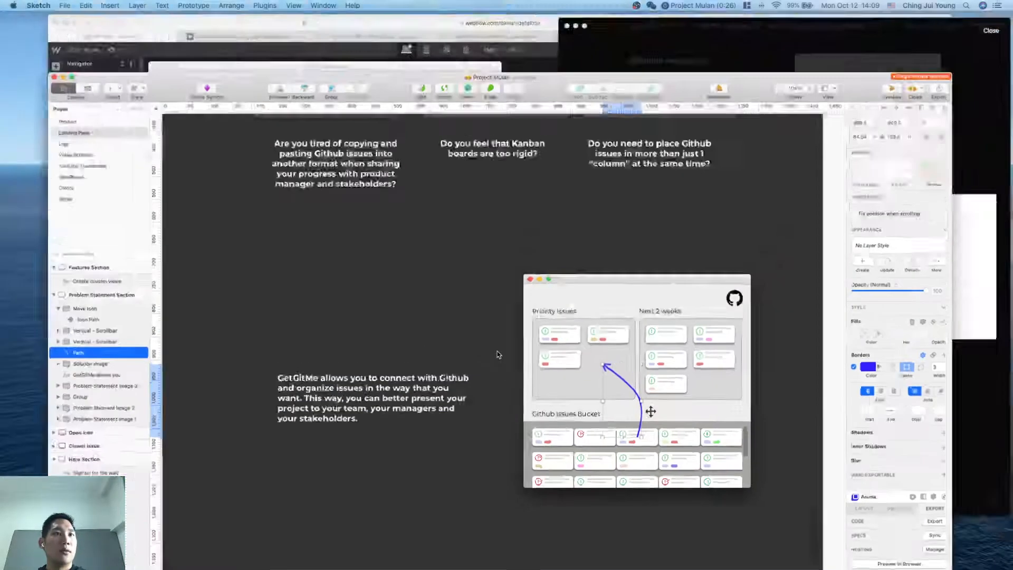
pyautogui.click(846, 228)
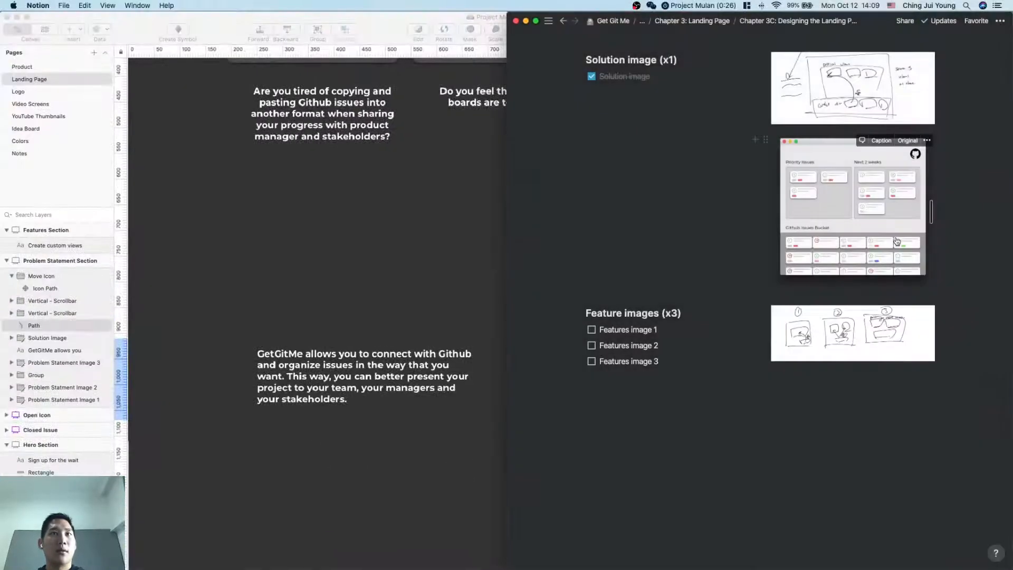
pyautogui.scroll(2, 887, 260)
pyautogui.press('super+Tab')
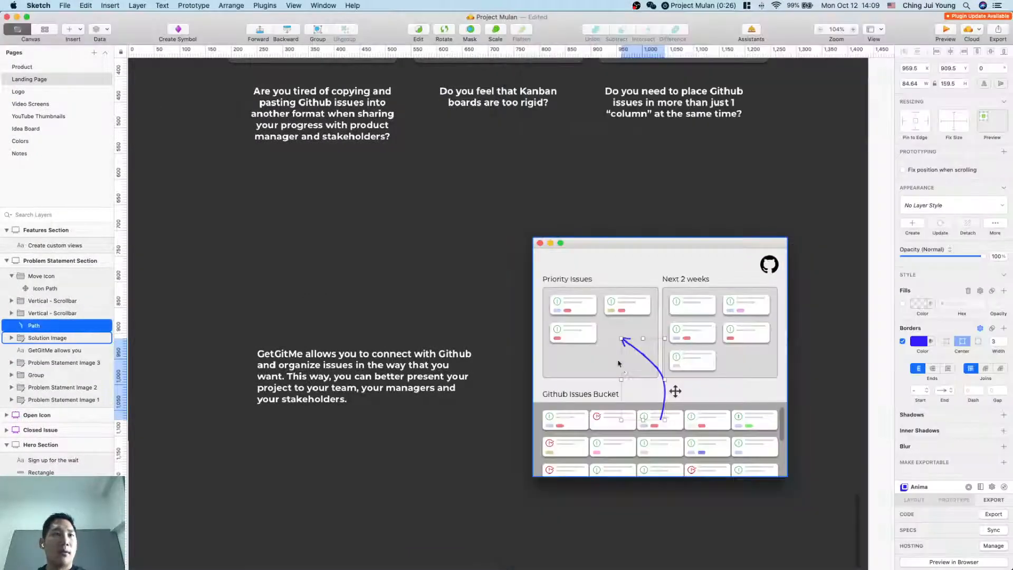
# Step: Move the arrow Path and the Move Icon group into the Solution Image group, collapse it and select the first Vertical - Scrollbar layer
pyautogui.moveTo(49, 326)
pyautogui.mouseDown()
pyautogui.moveTo(49, 340)
pyautogui.moveTo(53, 332)
pyautogui.mouseUp()
pyautogui.click(45, 277)
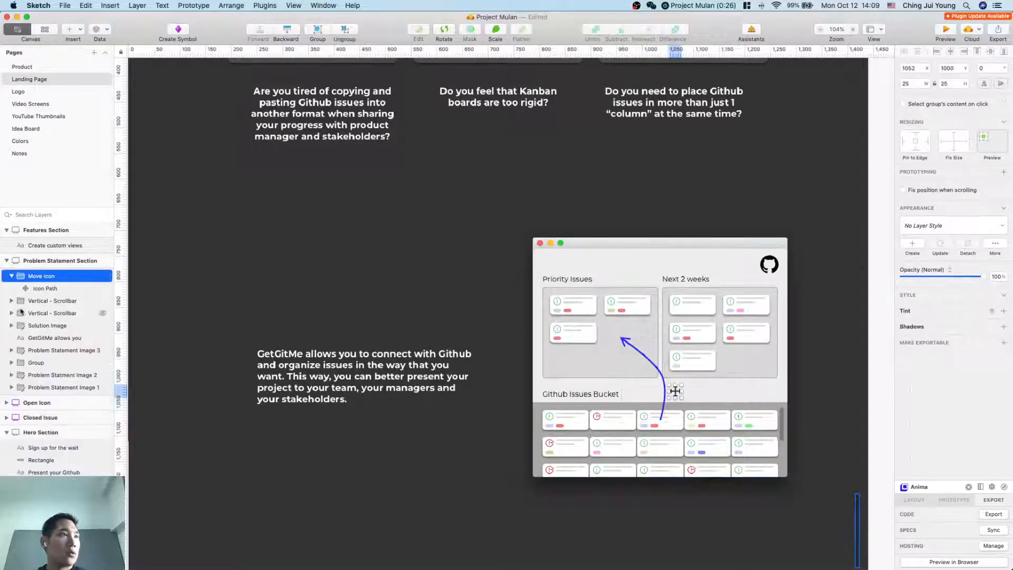
pyautogui.moveTo(45, 280); pyautogui.dragTo(48, 324)
pyautogui.click(38, 299)
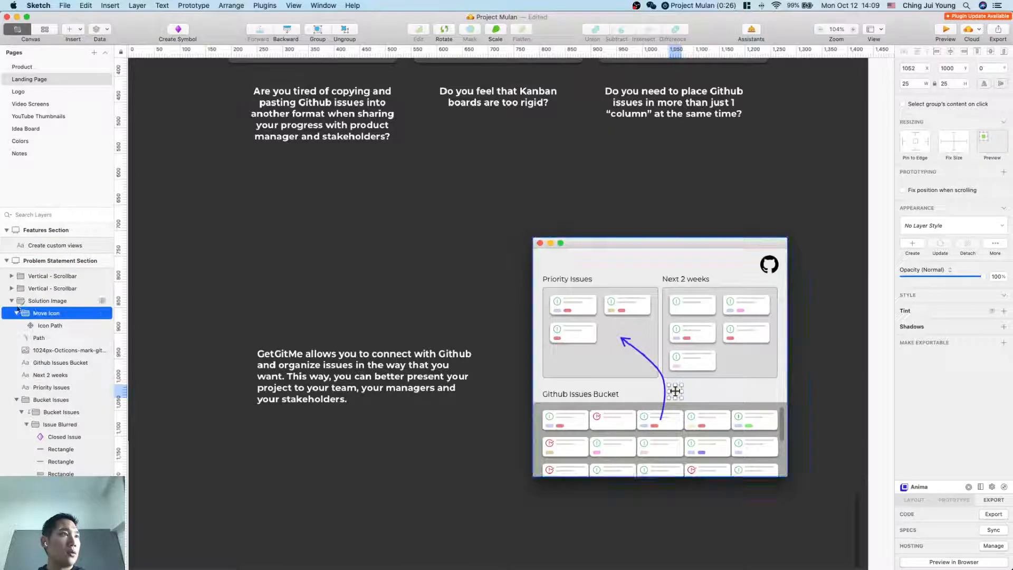
pyautogui.click(37, 276)
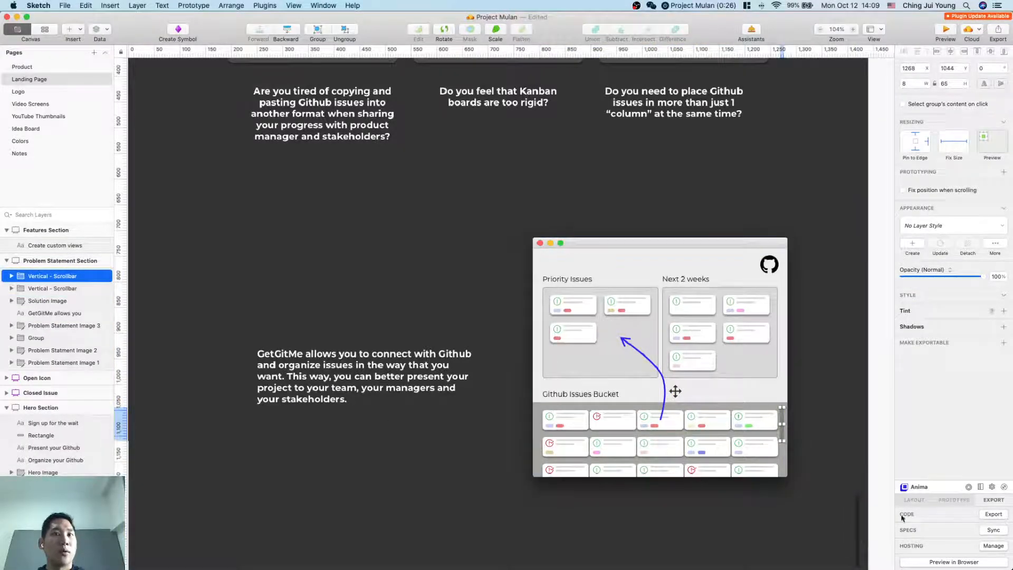
# Step: Delete the duplicate Vertical - Scrollbar layer and move the remaining one into the Solution Image group, leaving that group collapsed
pyautogui.press('Delete')
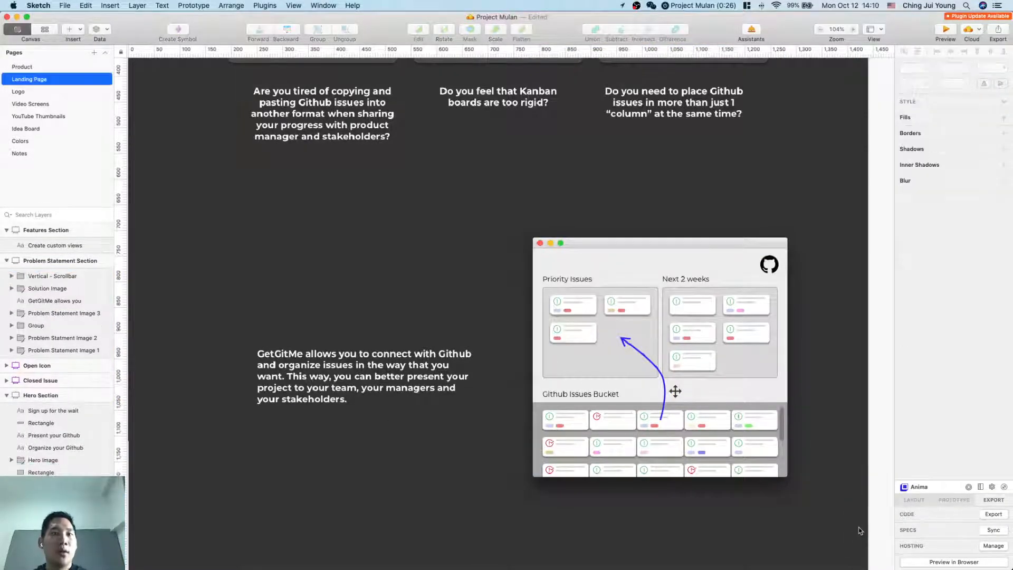
pyautogui.click(783, 423)
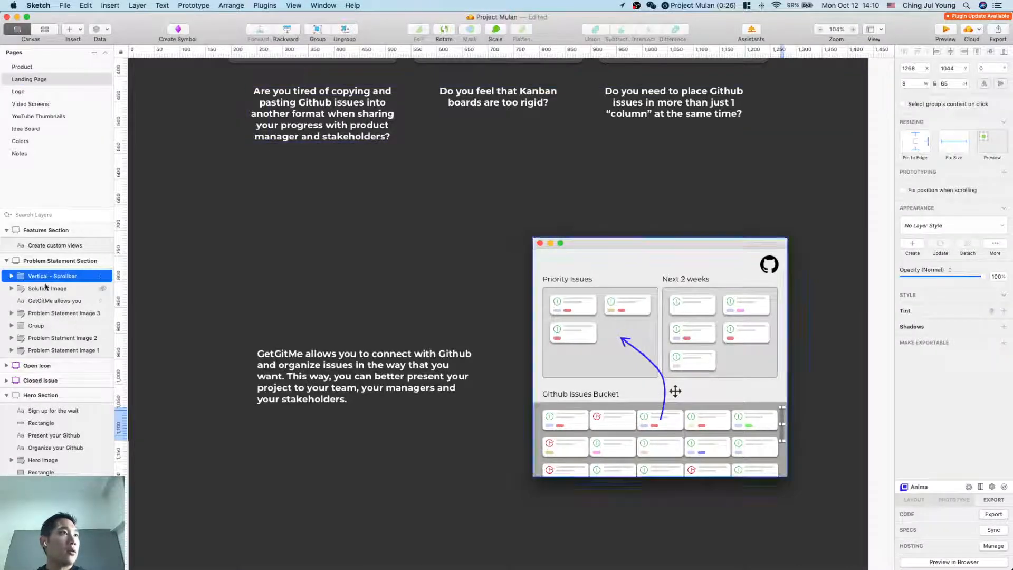
pyautogui.moveTo(26, 279); pyautogui.dragTo(28, 289)
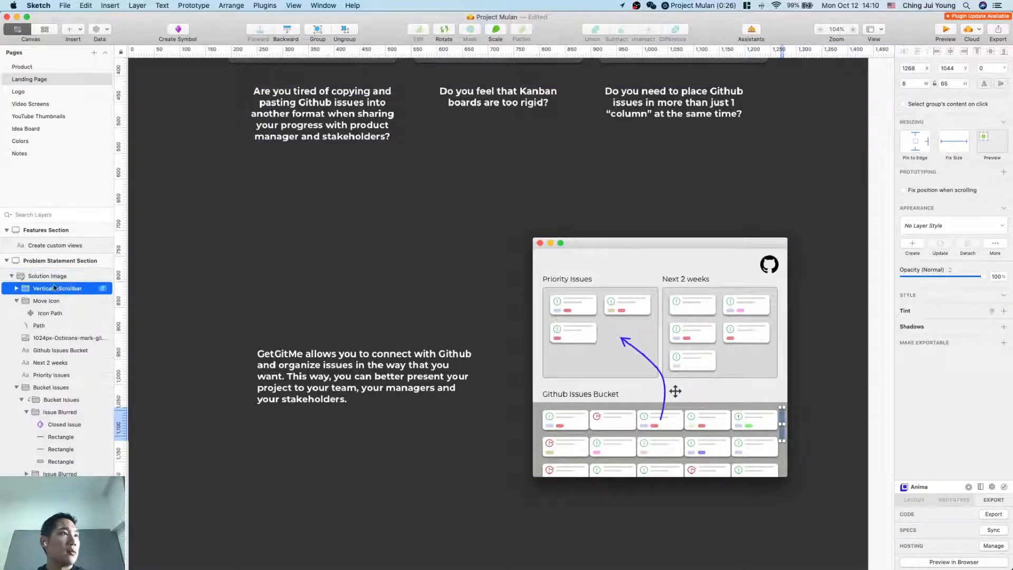
pyautogui.click(11, 276)
# Step: Examine what the GetGitMe text, Problem Statement Image and Group layers in the Problem Statement Section contain
pyautogui.click(43, 289)
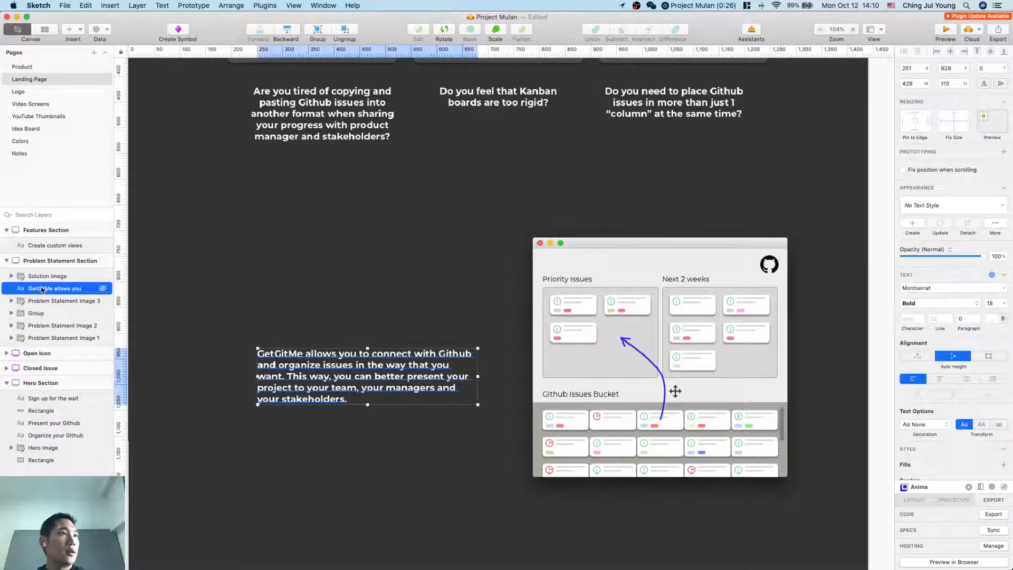
pyautogui.click(45, 301)
pyautogui.click(46, 313)
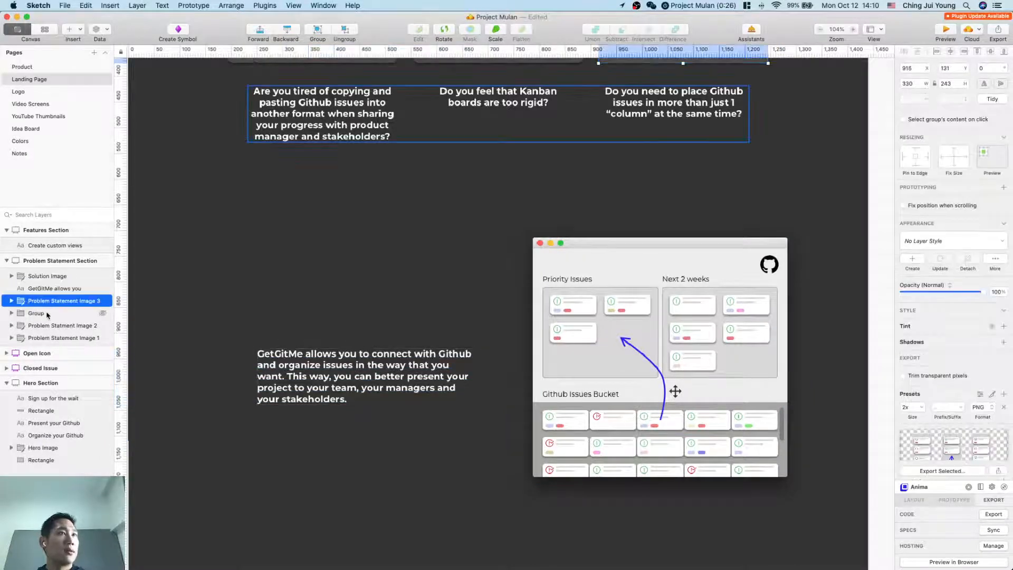
pyautogui.click(52, 328)
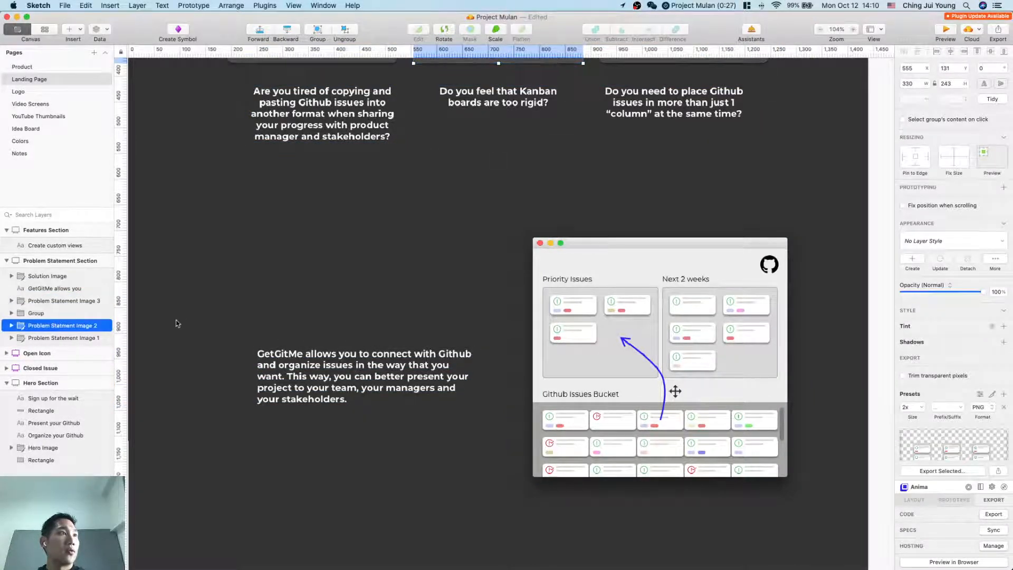
pyautogui.click(53, 312)
pyautogui.scroll(5, 262, 316)
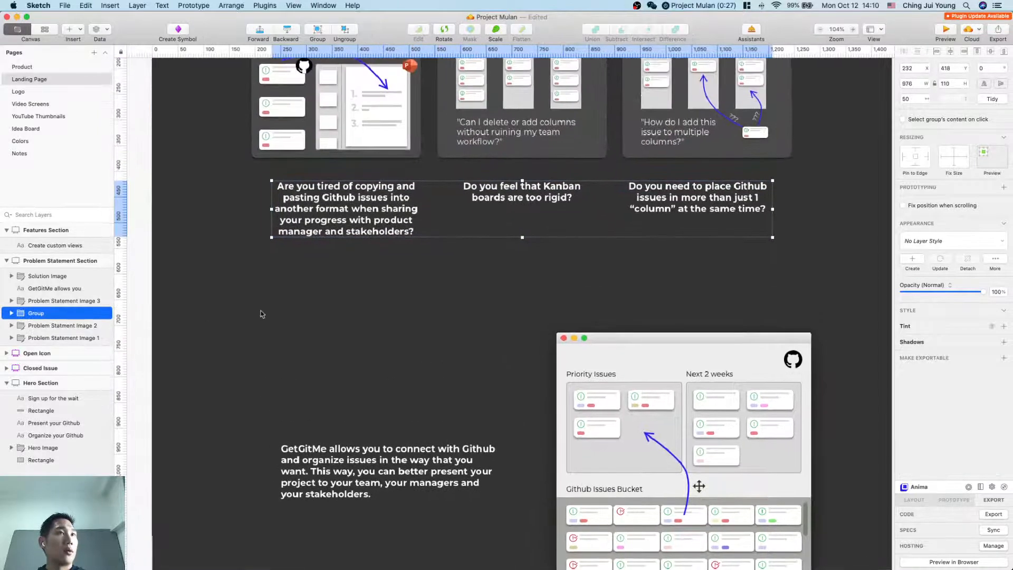
pyautogui.scroll(-5, 263, 316)
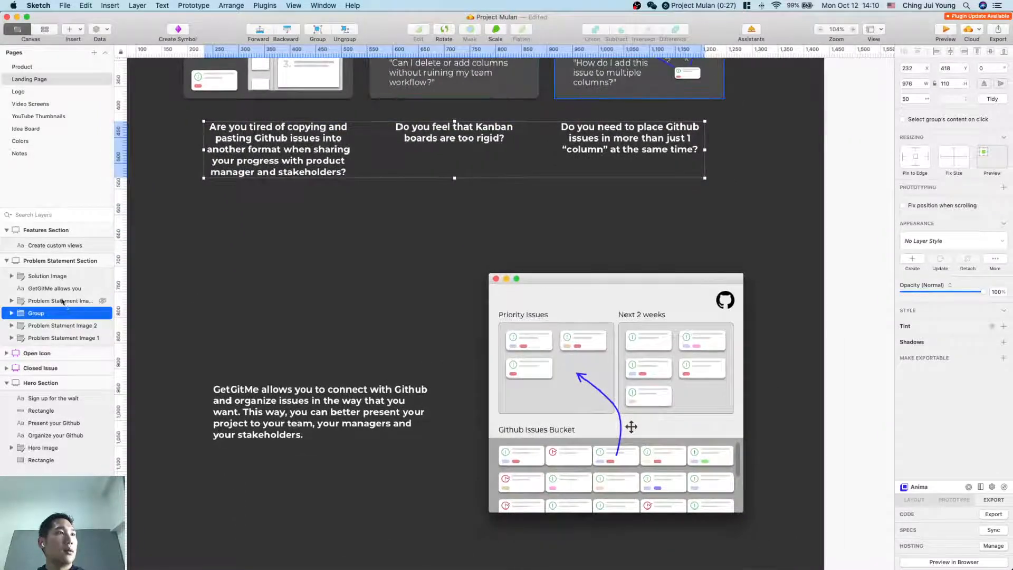
# Step: Save the document and export Problem Statement Image 3 as a 2x PNG to the Get Git Me folder, replacing the existing file
pyautogui.click(62, 302)
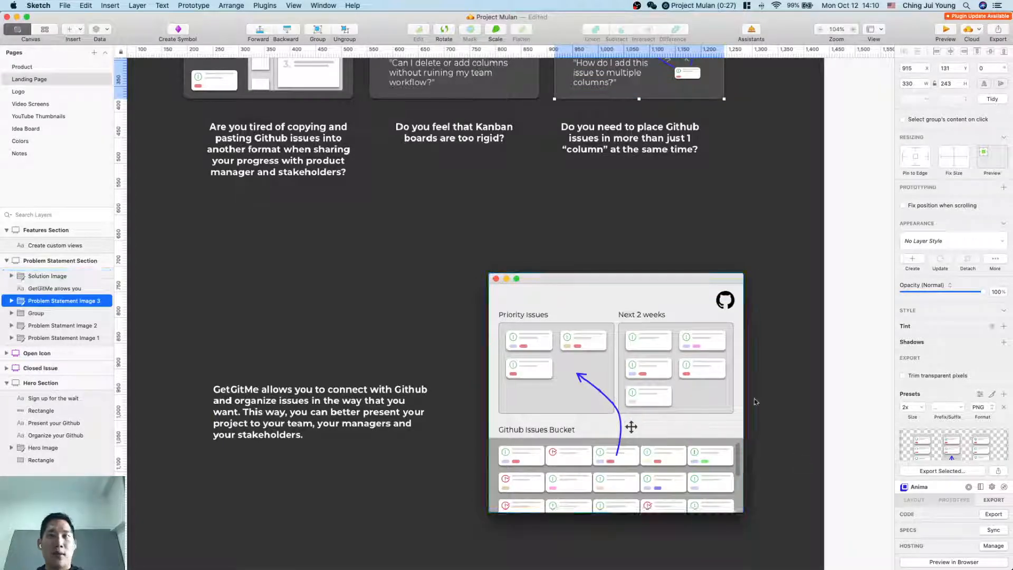
pyautogui.press('super+s')
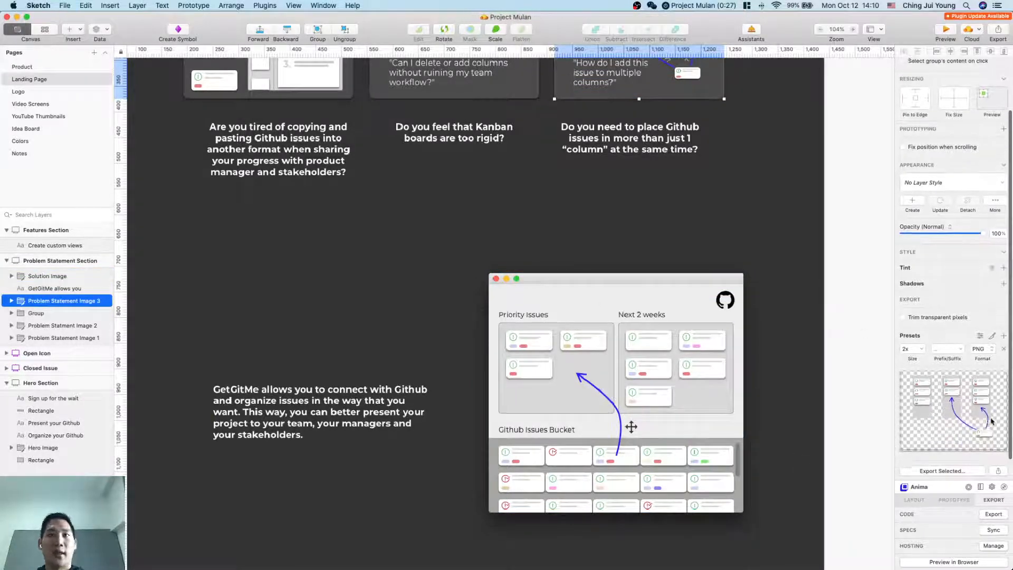
pyautogui.click(949, 471)
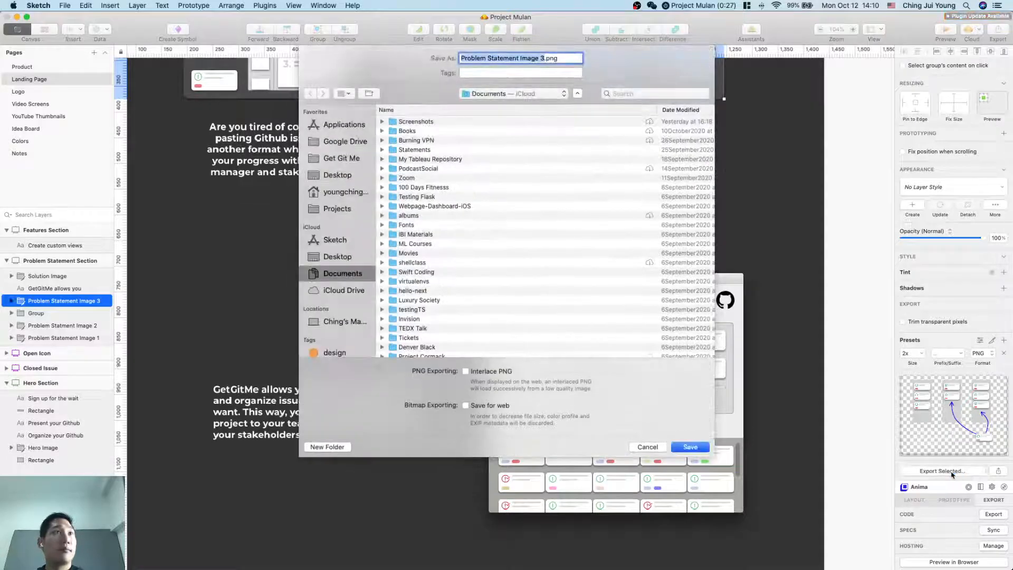
pyautogui.click(337, 158)
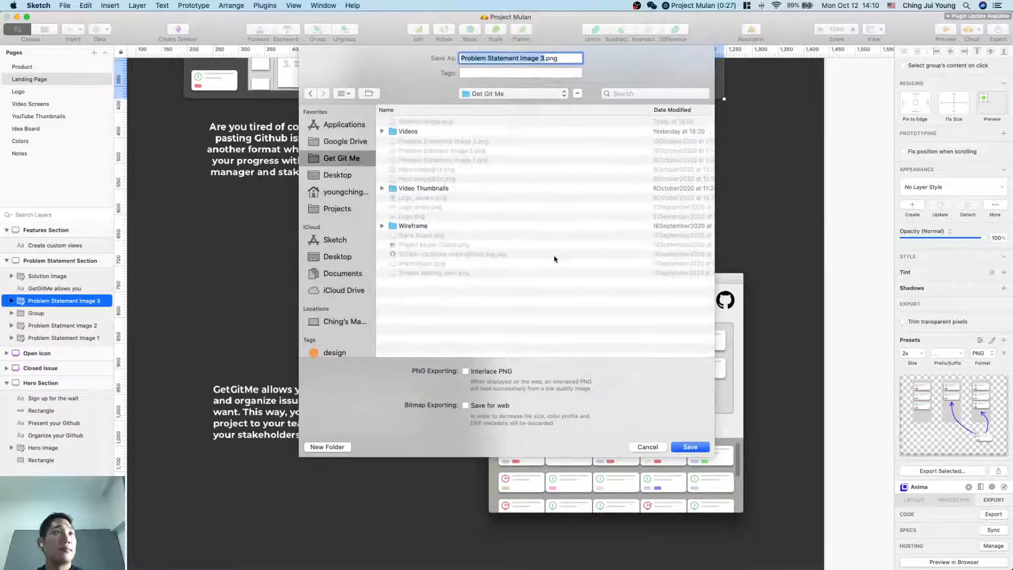
pyautogui.click(681, 445)
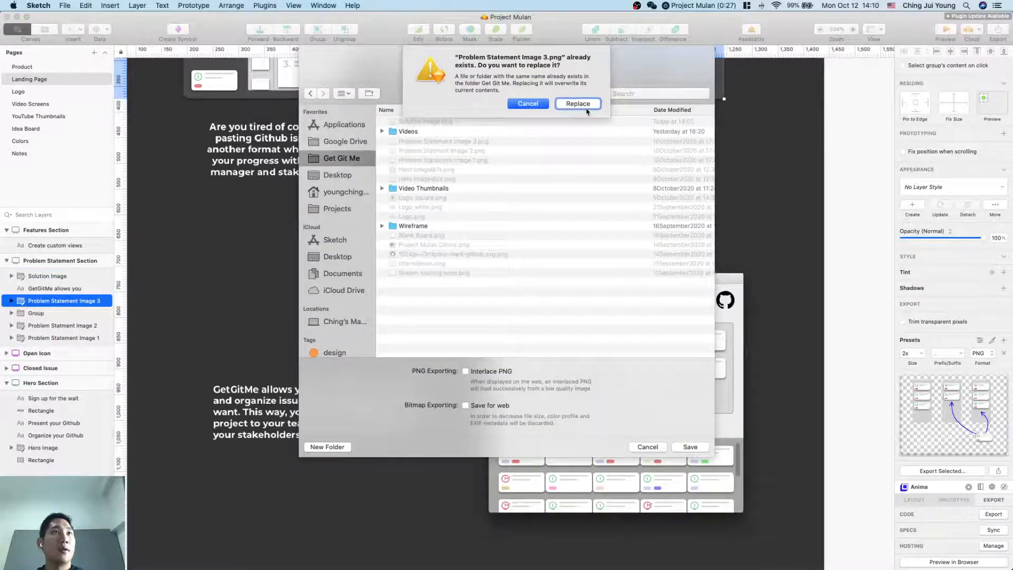
pyautogui.click(577, 104)
# Step: Switch to the Webflow page and place the solution image from the assets between the problem wrap and the solution wrap
pyautogui.hotkey('ctrl', 'Up')
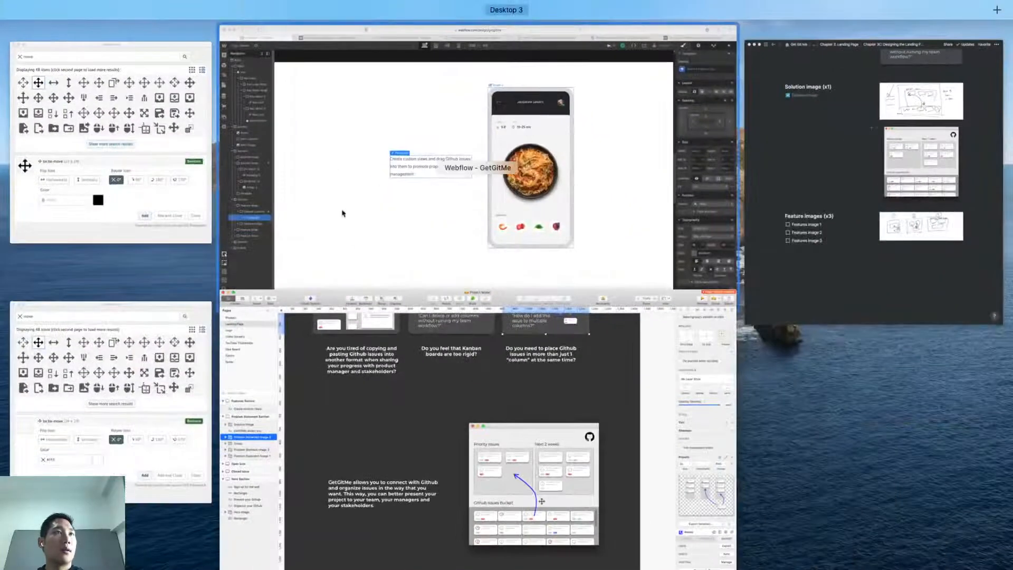
pyautogui.click(342, 213)
pyautogui.scroll(10, 342, 213)
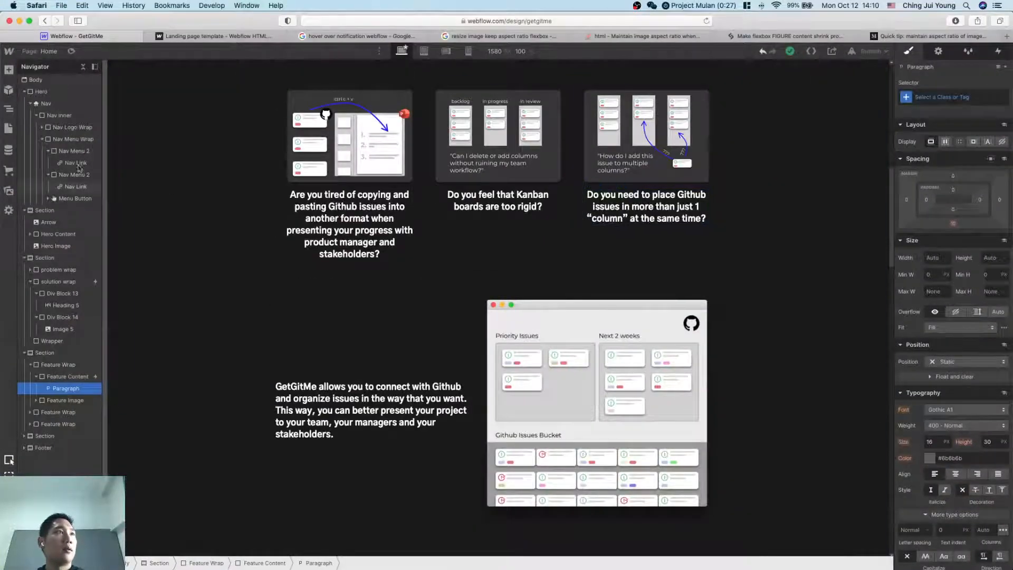
pyautogui.click(8, 191)
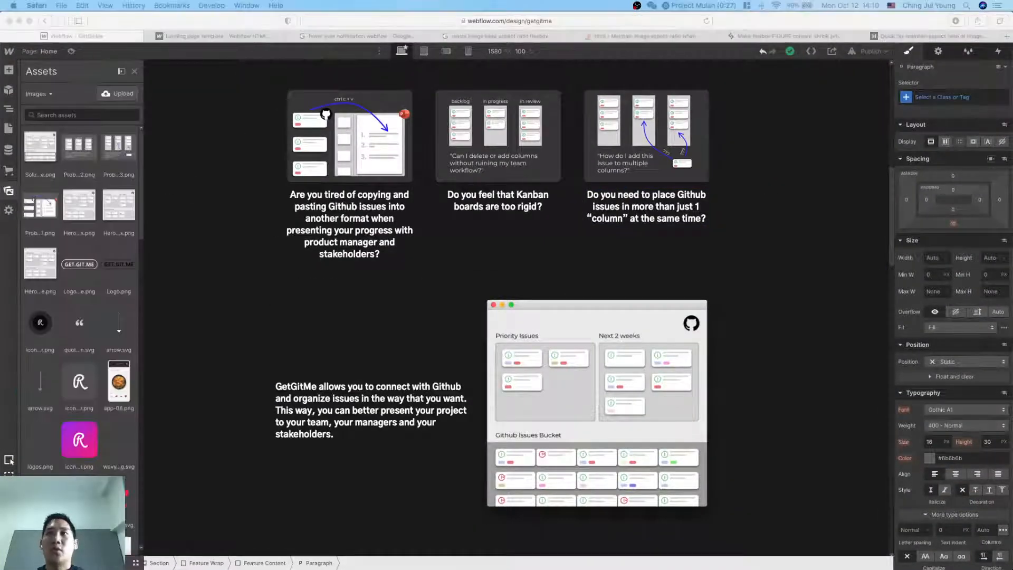
pyautogui.moveTo(40, 147); pyautogui.dragTo(148, 256)
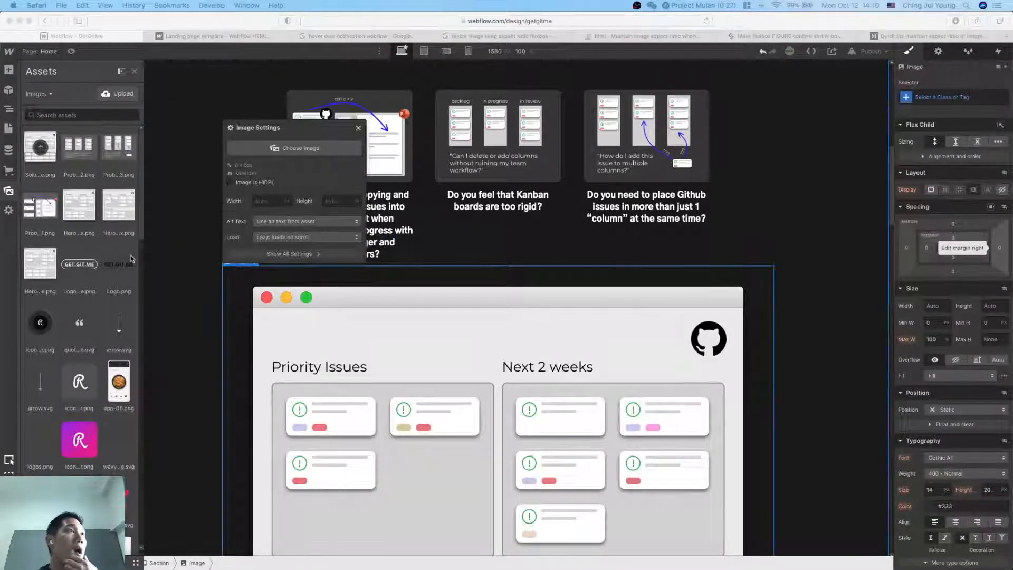
pyautogui.scroll(-5, 486, 407)
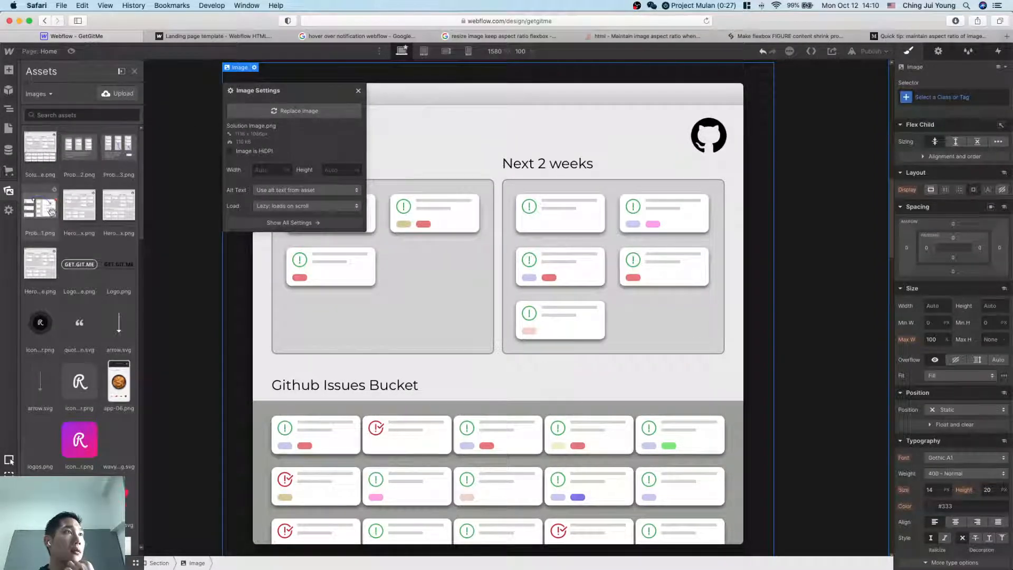
pyautogui.click(294, 112)
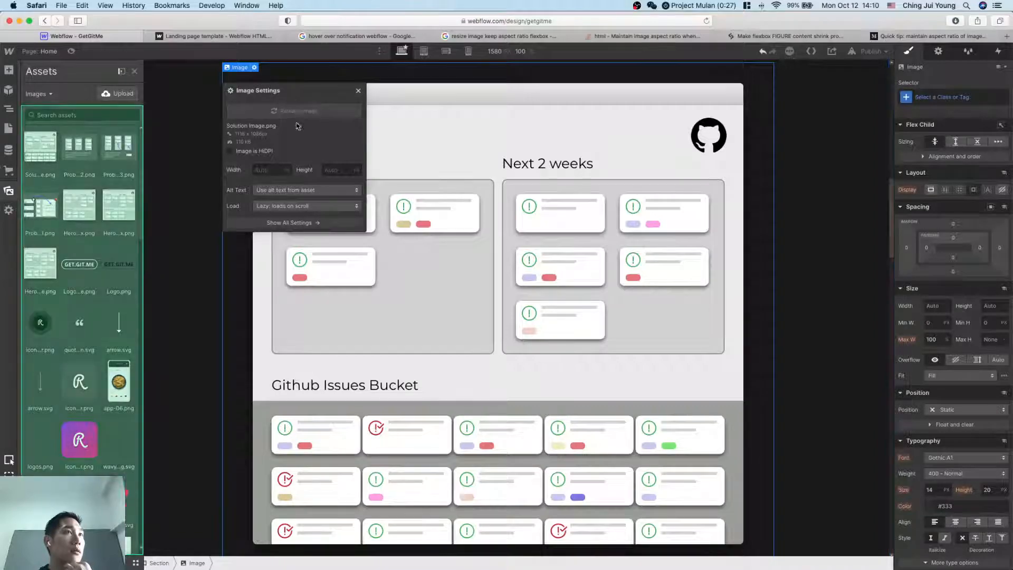
pyautogui.click(164, 162)
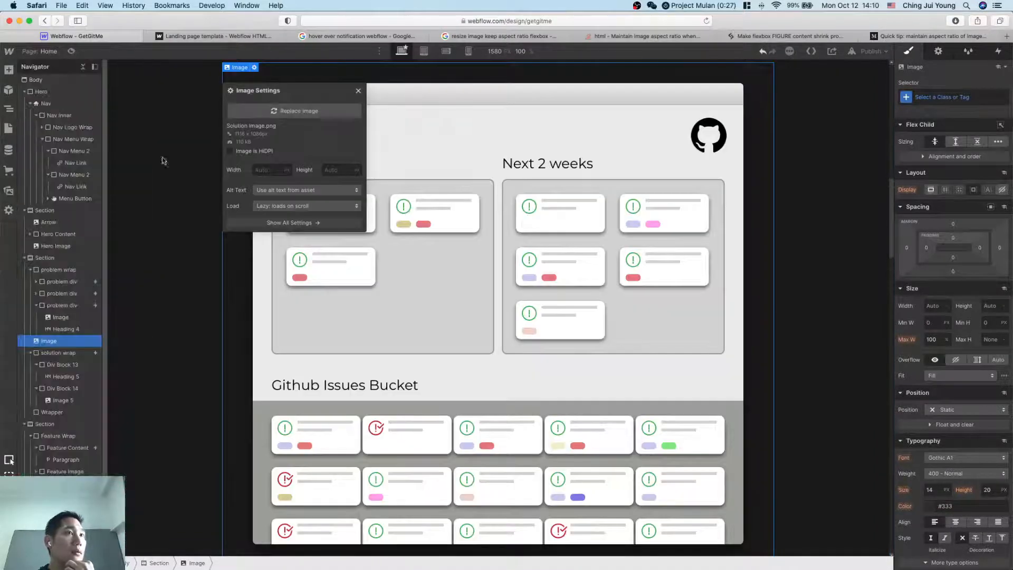
# Step: Delete the extra solution image placed above the solution wrap on the Webflow page
pyautogui.click(829, 272)
pyautogui.scroll(8, 828, 272)
pyautogui.scroll(-9, 828, 272)
pyautogui.scroll(-10, 827, 271)
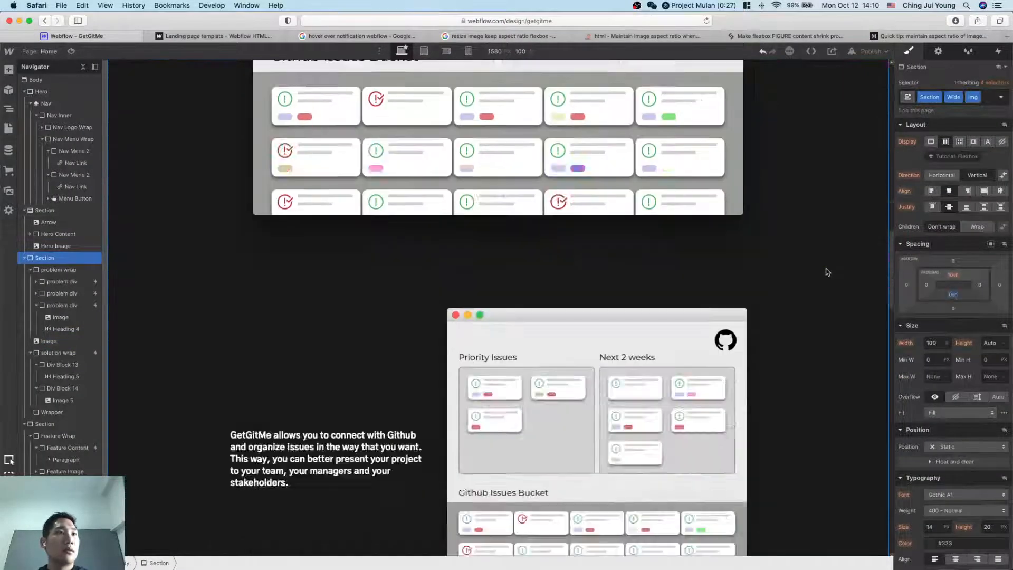
pyautogui.scroll(6, 827, 272)
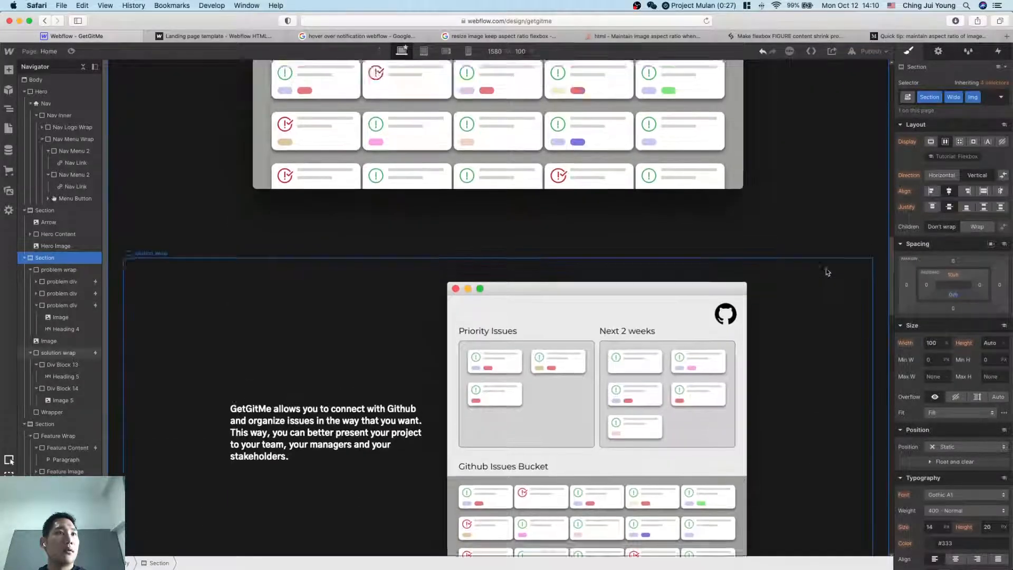
pyautogui.scroll(5, 828, 271)
pyautogui.click(620, 309)
pyautogui.press('Delete')
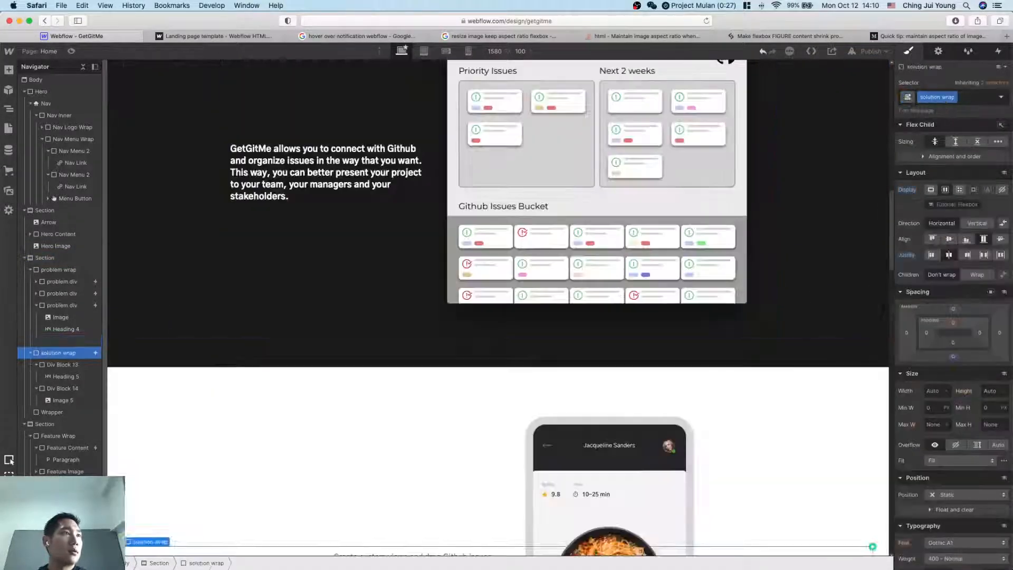
pyautogui.scroll(5, 498, 306)
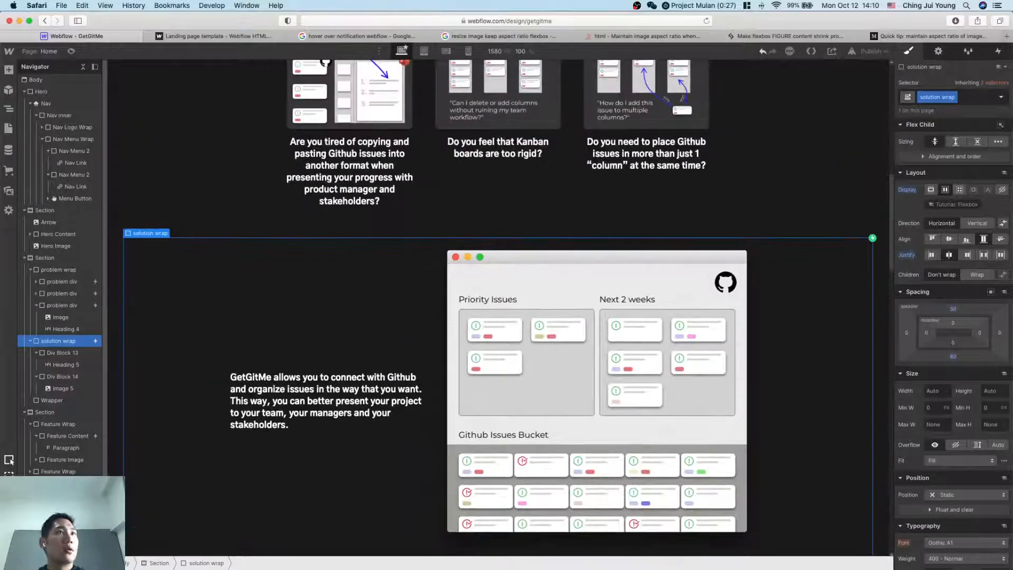
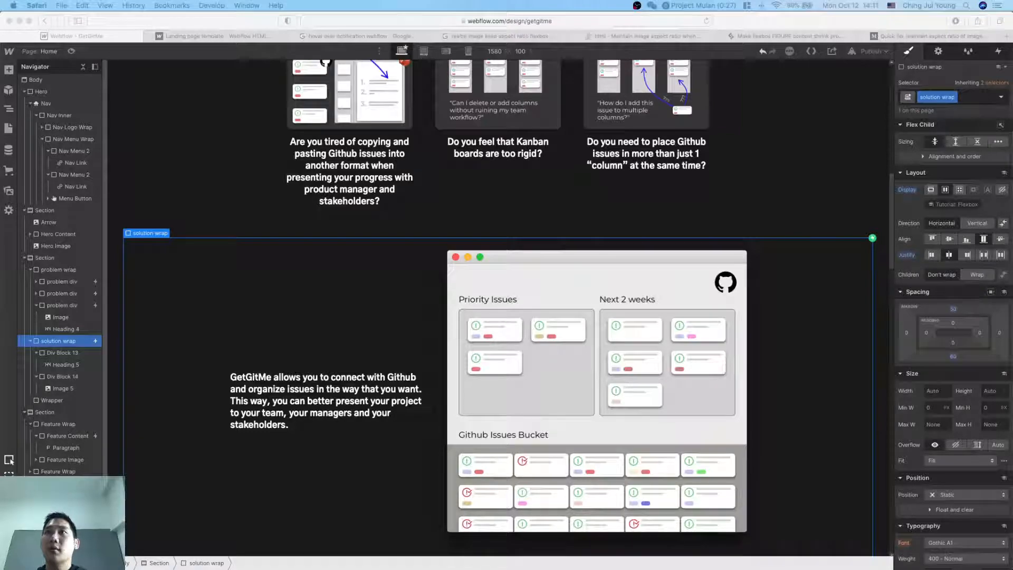
# Step: Switch back to Sketch and select the Solution Image group in the Problem Statement Section
pyautogui.hotkey('ctrl', 'Up')
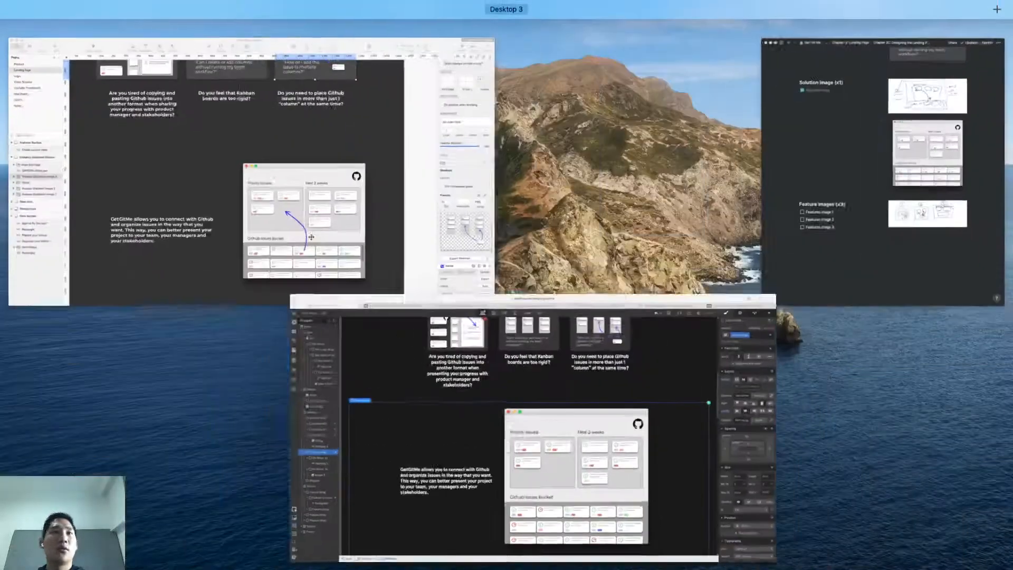
pyautogui.click(321, 235)
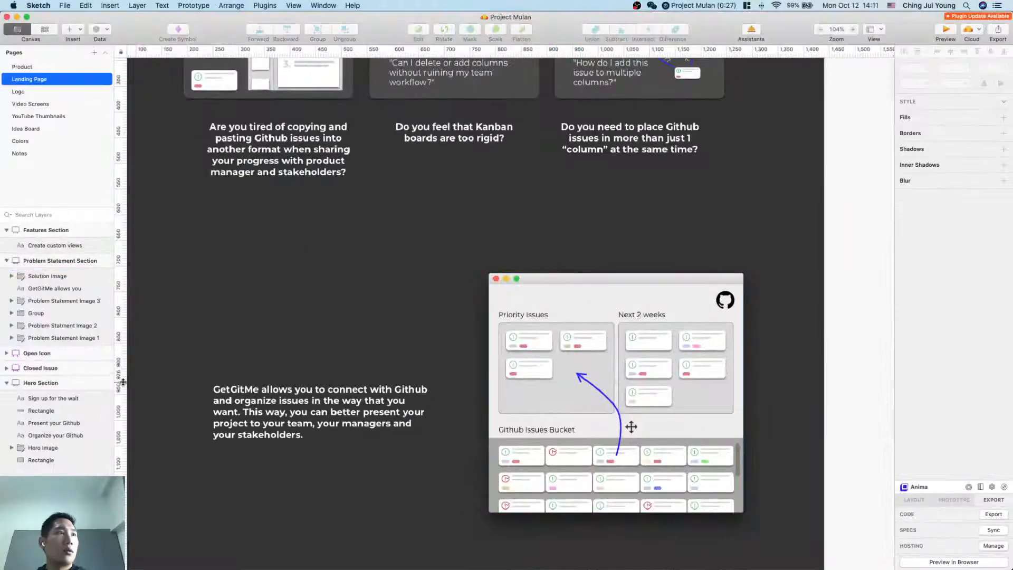
pyautogui.click(50, 301)
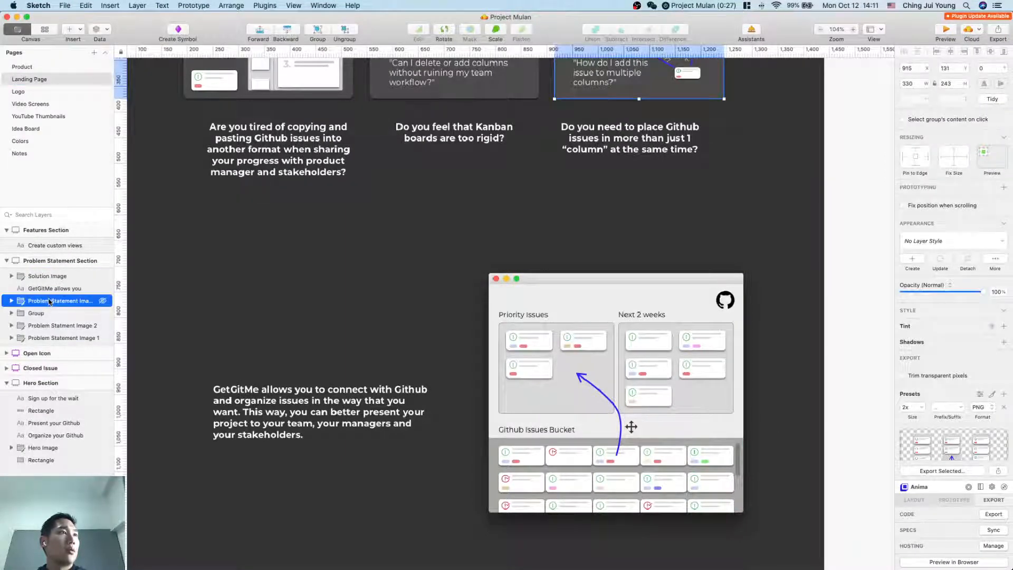
pyautogui.click(47, 276)
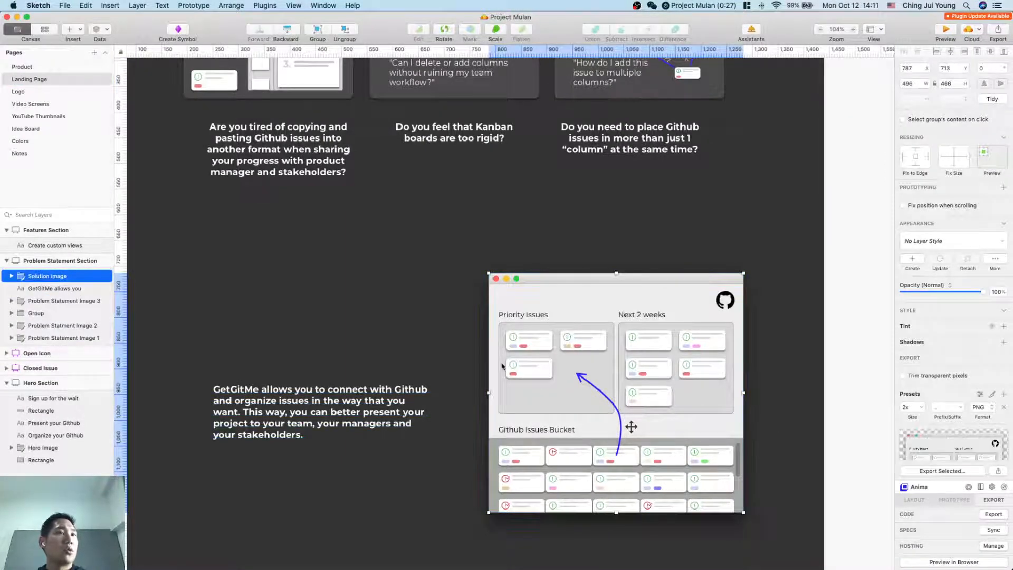
pyautogui.doubleClick(614, 412)
pyautogui.click(620, 414)
pyautogui.doubleClick(620, 419)
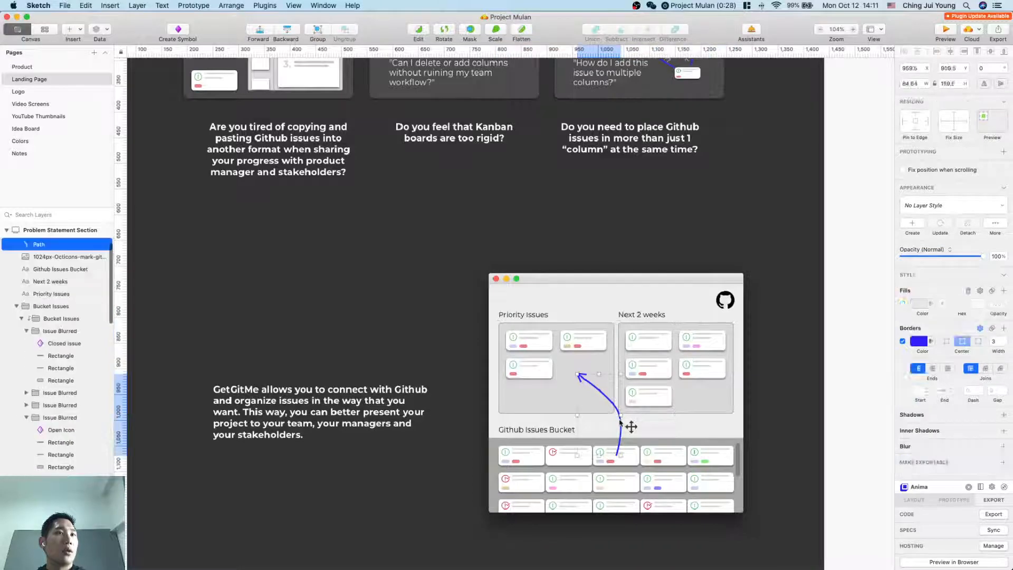
pyautogui.click(772, 409)
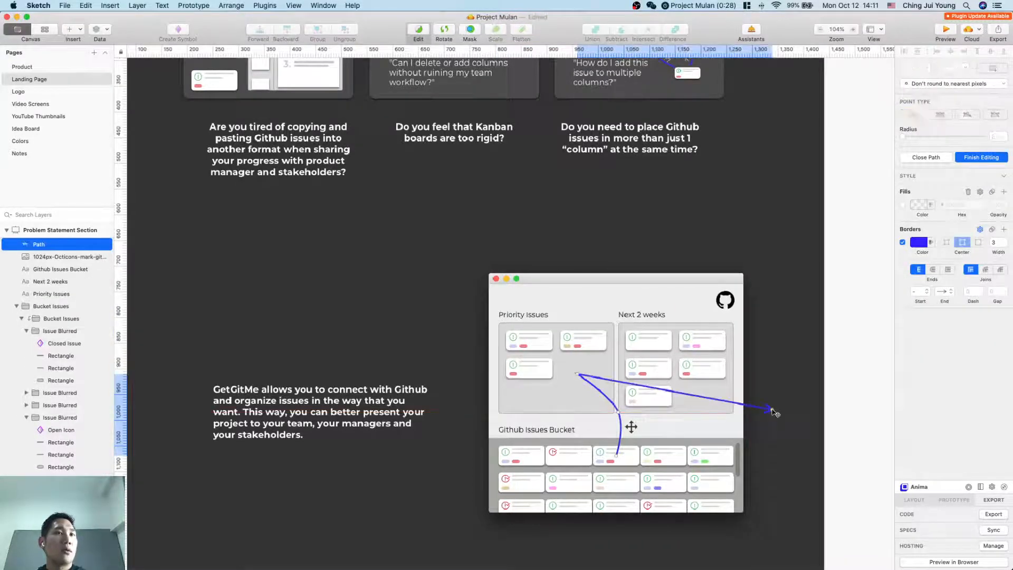
pyautogui.press('super+z')
pyautogui.press('Escape')
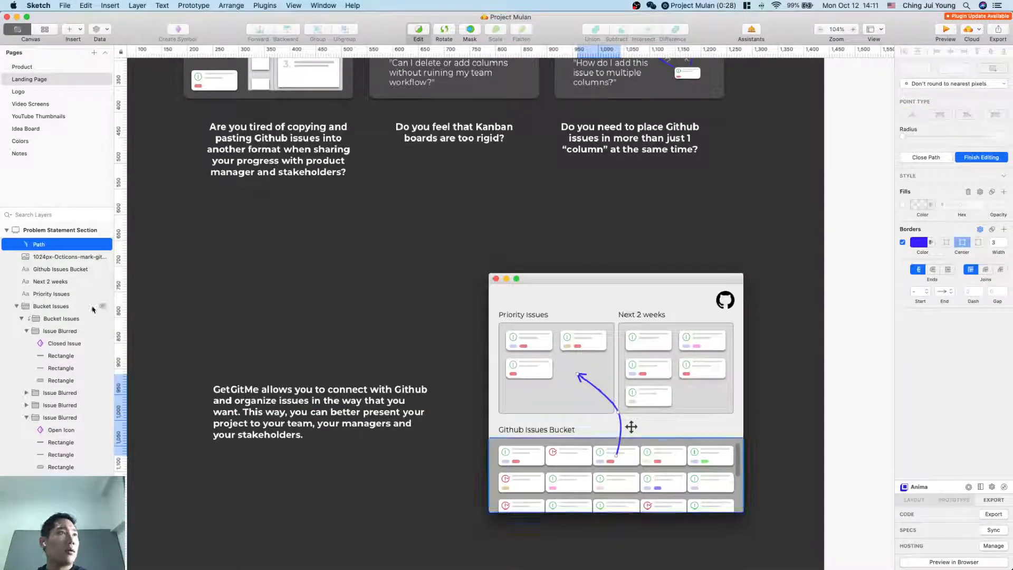
# Step: Leave the arrow's path editing and select the whole Solution Image group with its 2x PNG export preset
pyautogui.scroll(4, 91, 307)
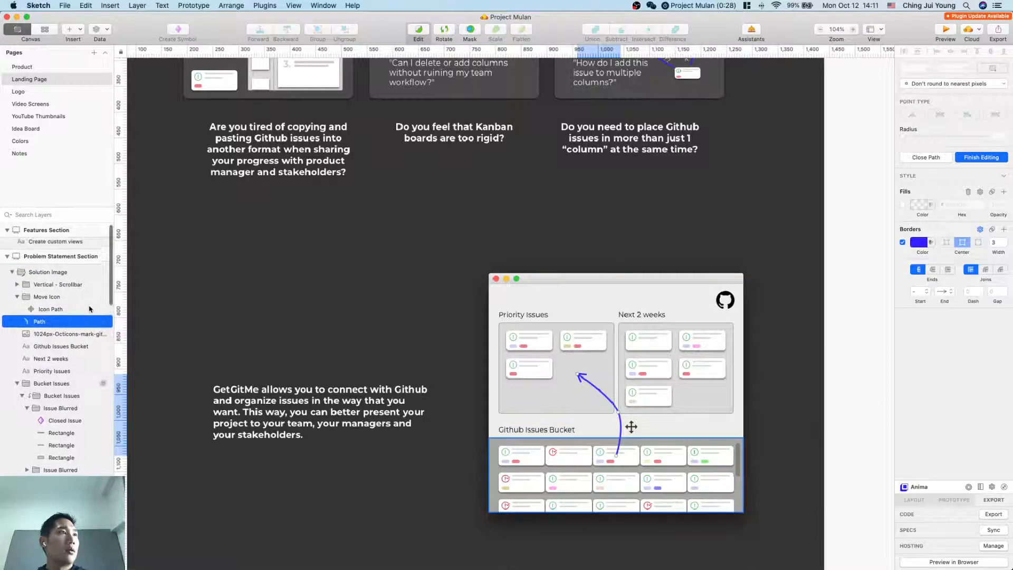
pyautogui.click(11, 273)
pyautogui.click(11, 275)
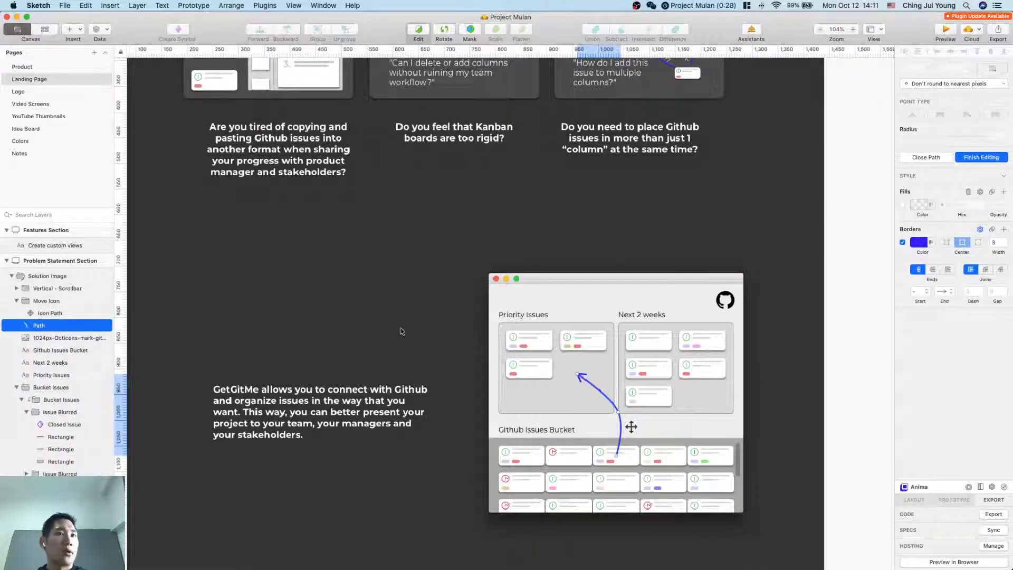
pyautogui.click(616, 431)
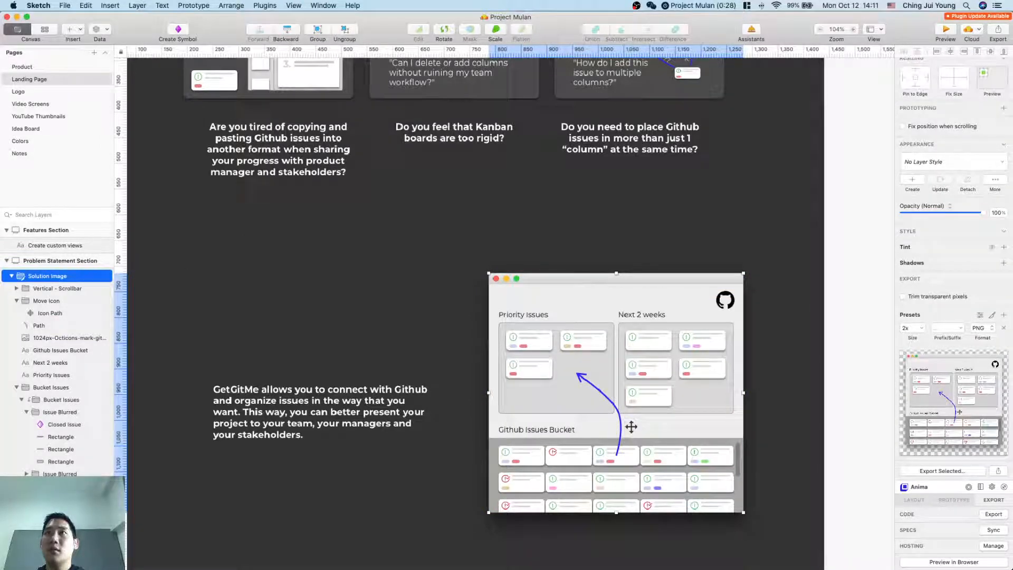
# Step: Export the Solution Image group as Solution Image.png into the Get Git Me folder, replacing the existing file
pyautogui.click(971, 471)
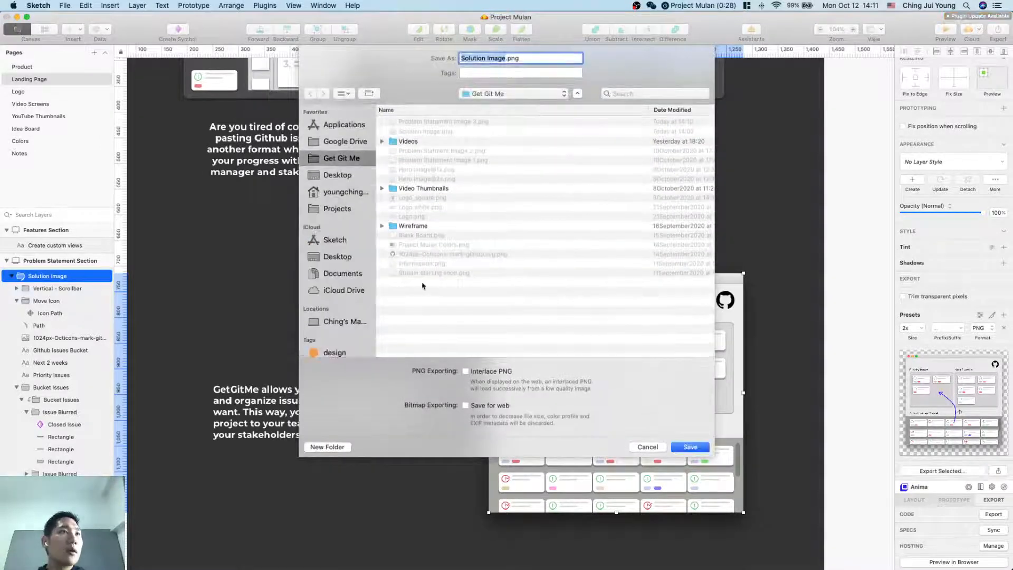
pyautogui.click(687, 448)
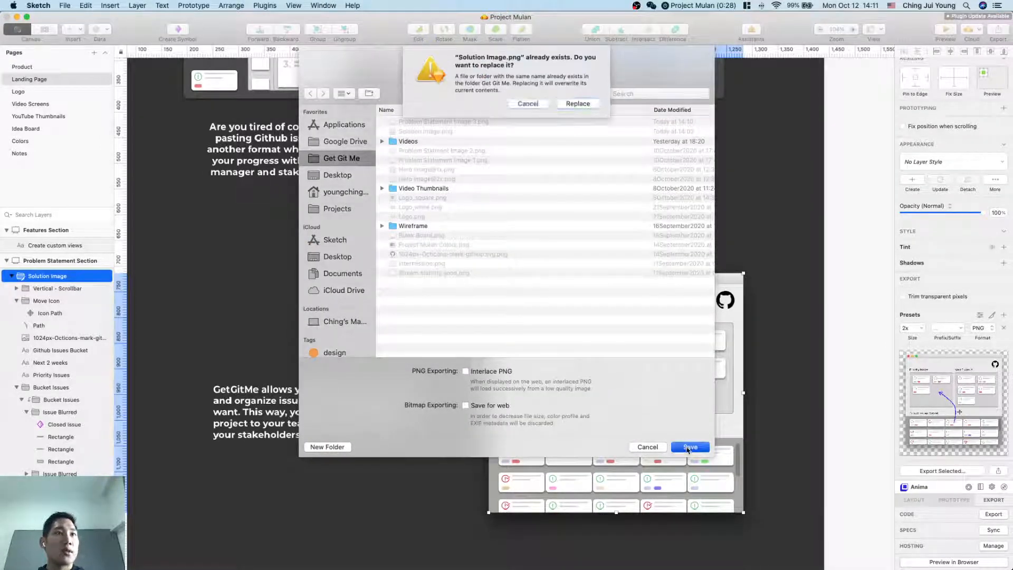
pyautogui.click(582, 104)
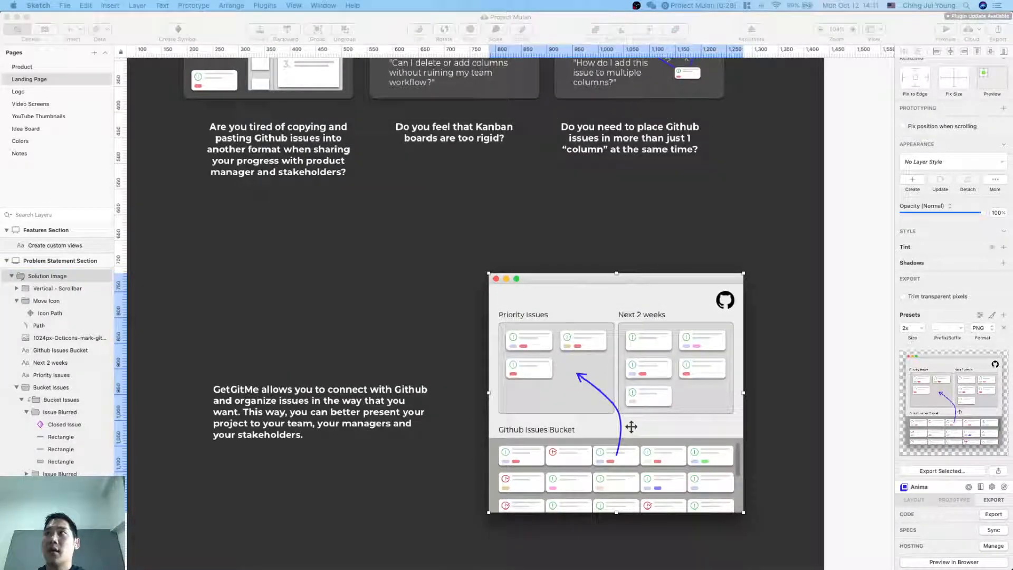
# Step: Switch to the Webflow page and upload the re-exported Solution Image.png to its assets
pyautogui.hotkey('ctrl', 'Up')
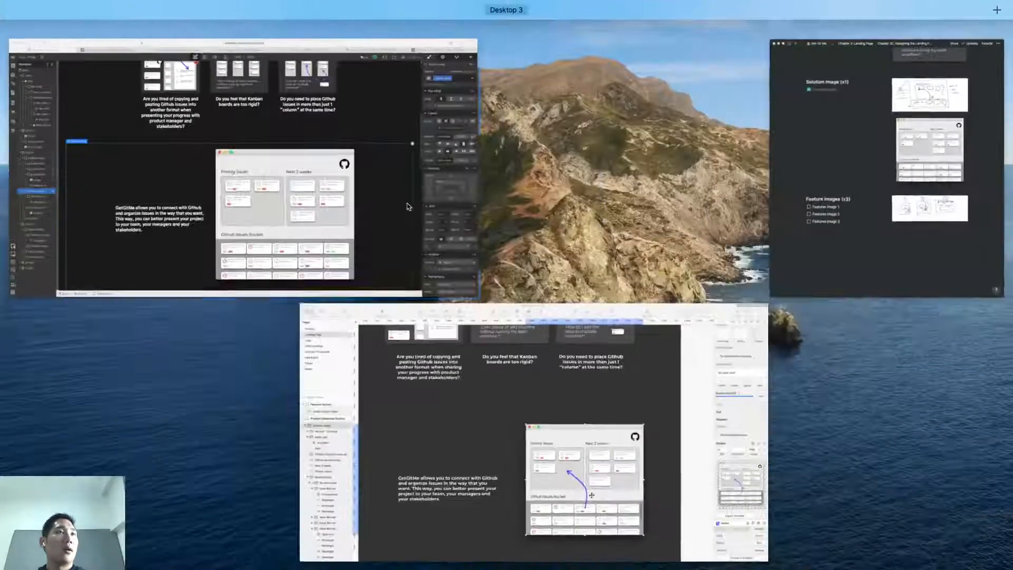
pyautogui.click(409, 207)
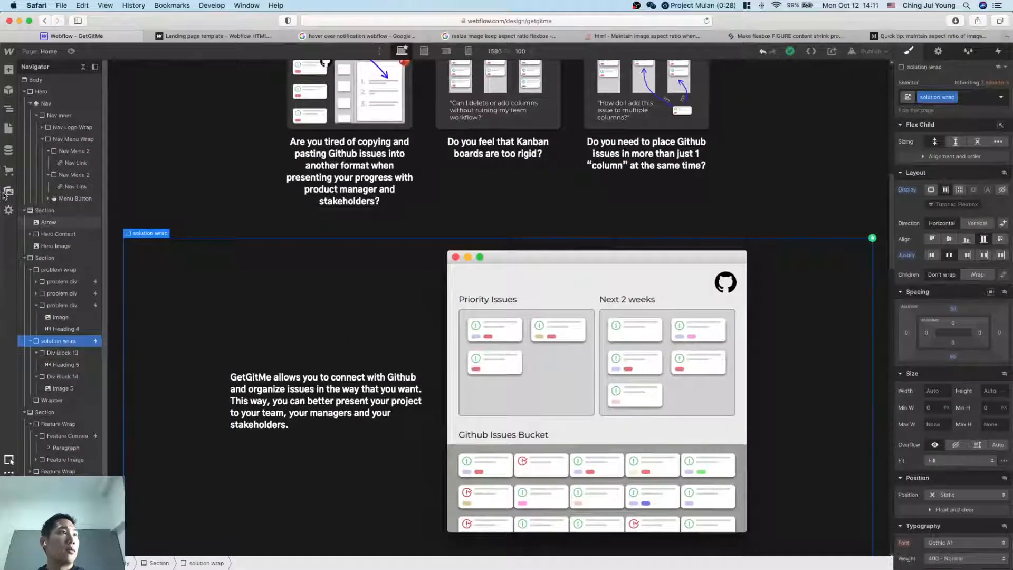
pyautogui.click(8, 192)
pyautogui.moveTo(0, 272); pyautogui.dragTo(64, 276)
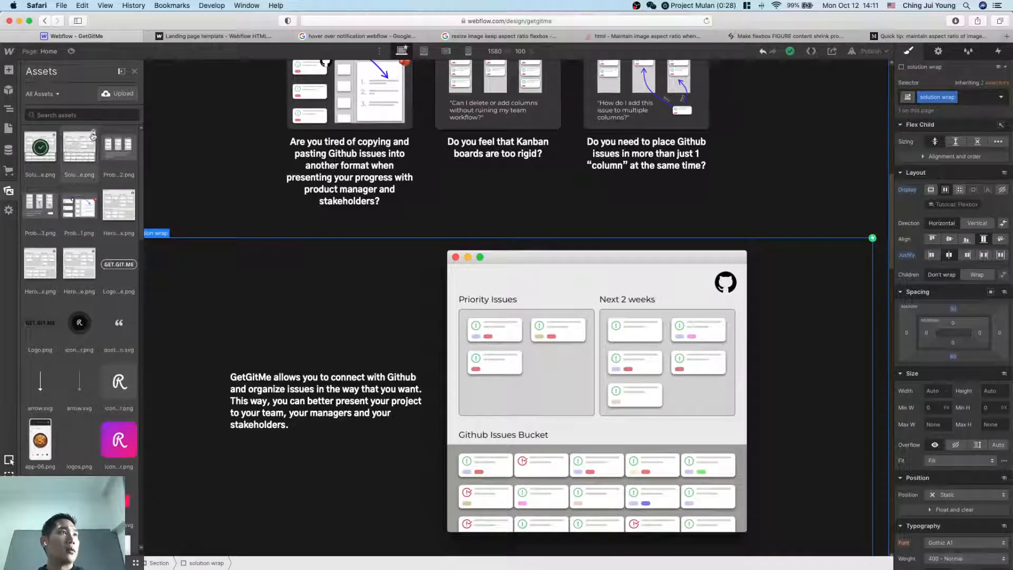
# Step: Replace the image inside the solution wrap with the newly uploaded Solution Image.png
pyautogui.doubleClick(478, 378)
pyautogui.click(471, 114)
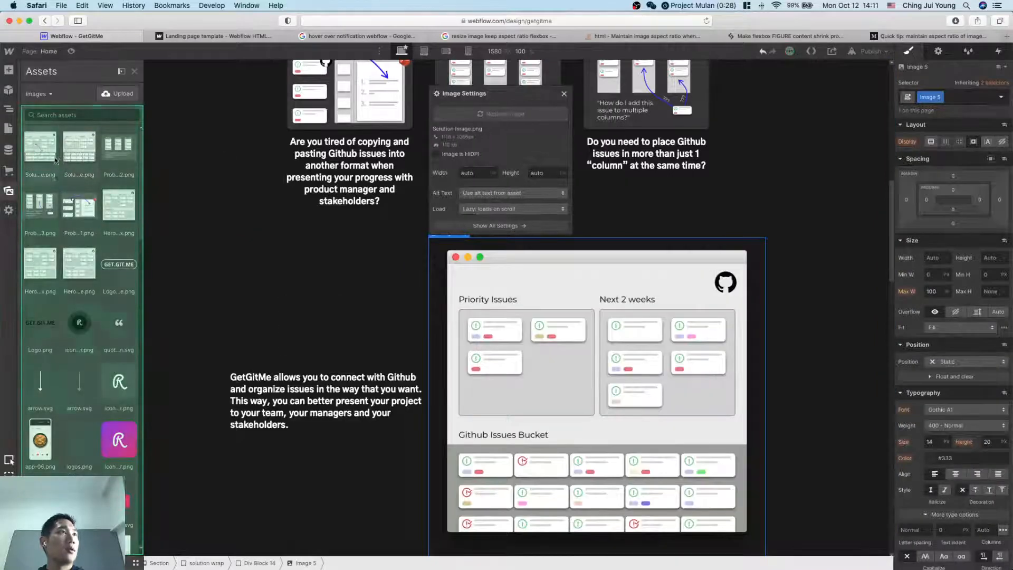
pyautogui.click(45, 150)
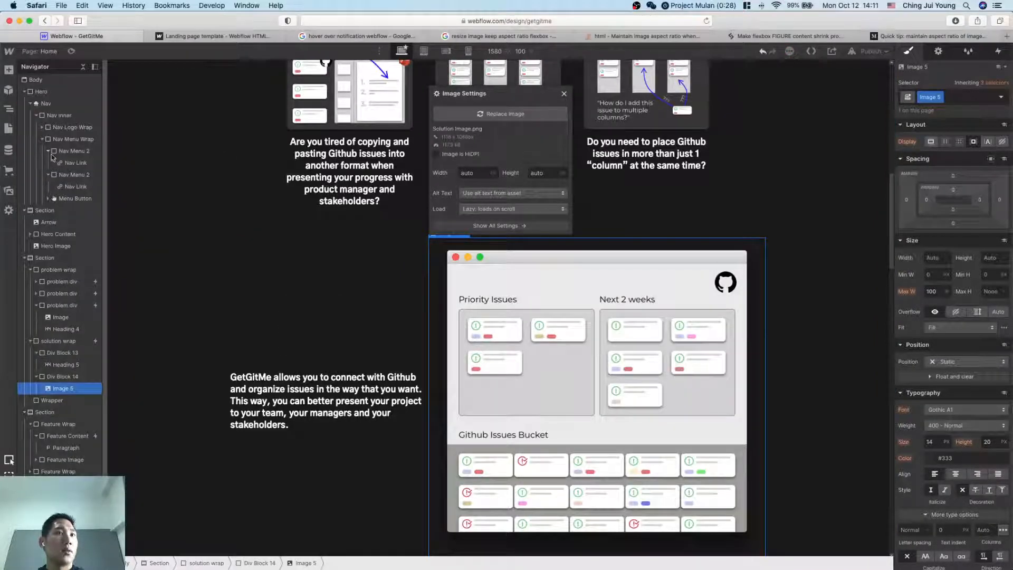
# Step: Delete the older duplicate of Solution Image.png from the Webflow assets
pyautogui.click(8, 210)
pyautogui.click(8, 190)
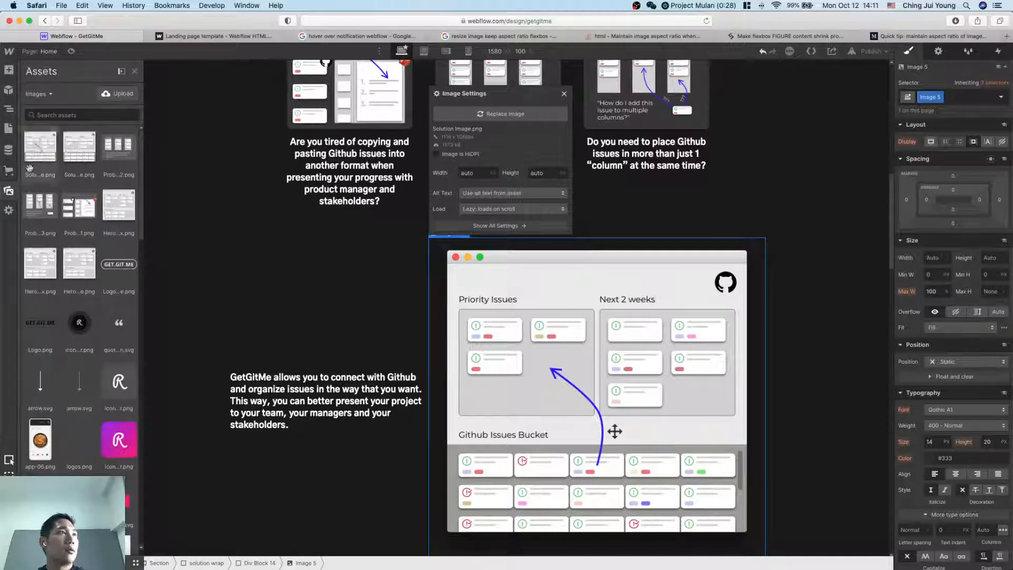
pyautogui.click(93, 133)
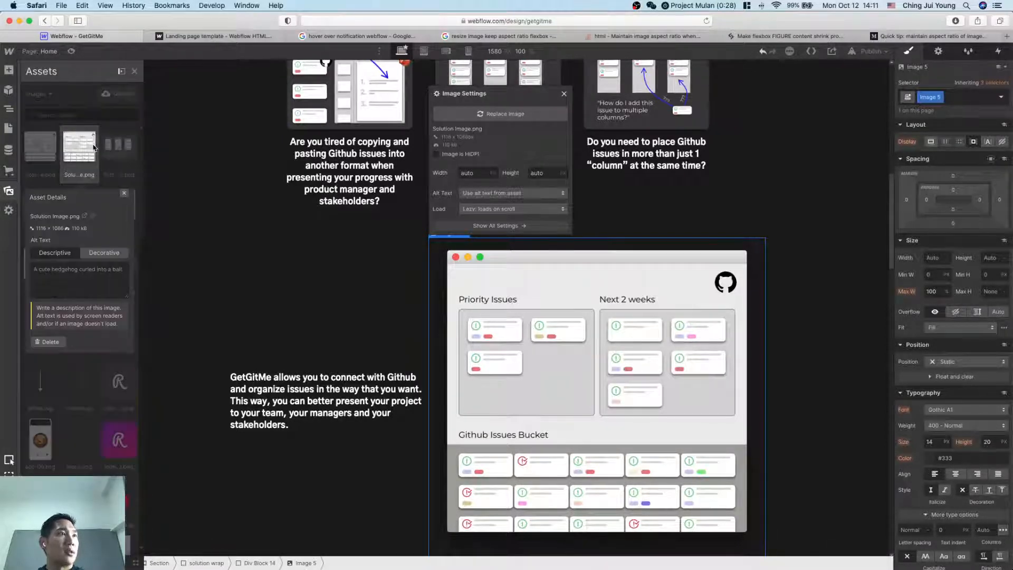
pyautogui.click(49, 343)
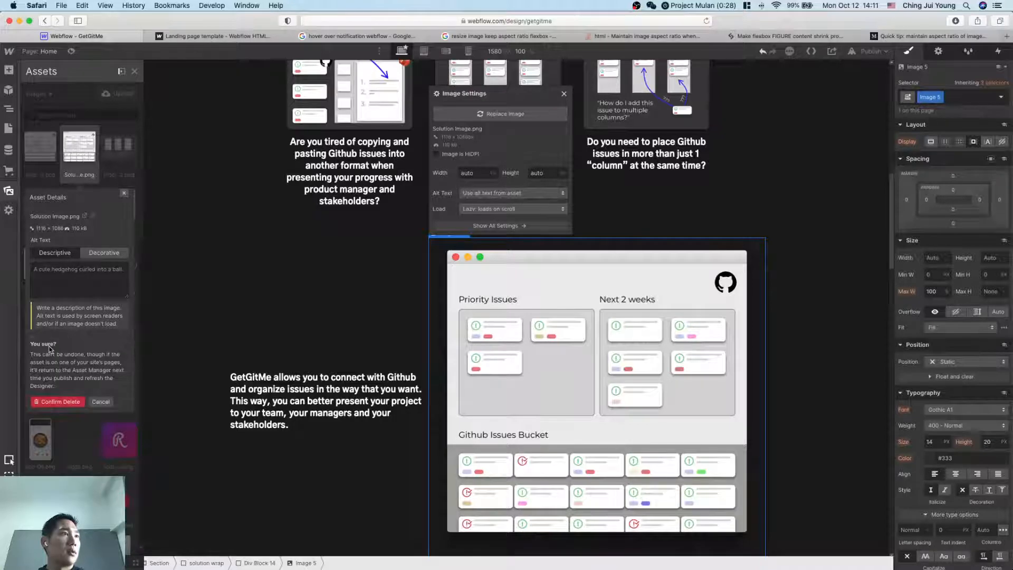
pyautogui.click(66, 400)
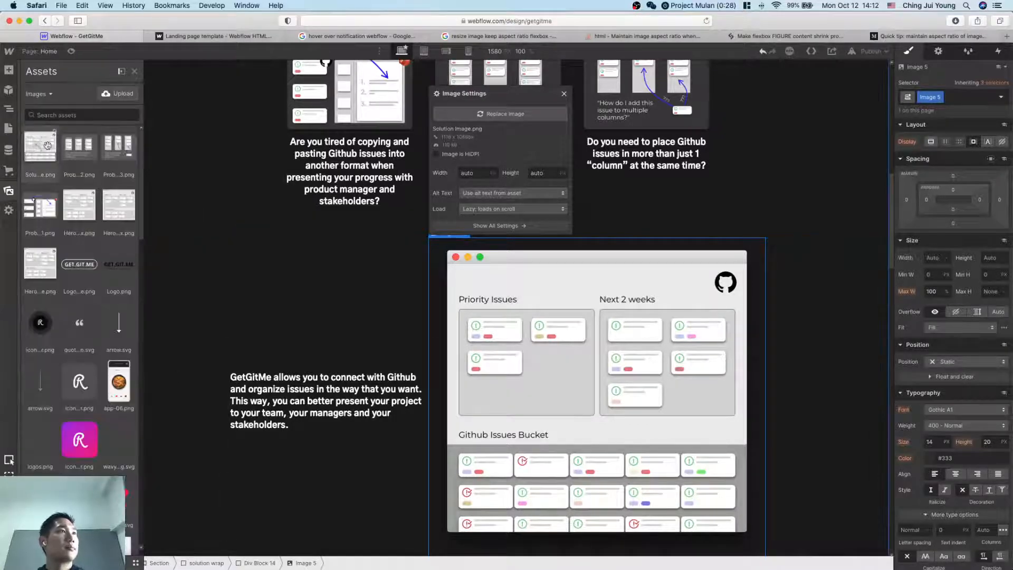
# Step: Check the details of the remaining Solution Image.png asset and review the solution section on the page
pyautogui.click(53, 135)
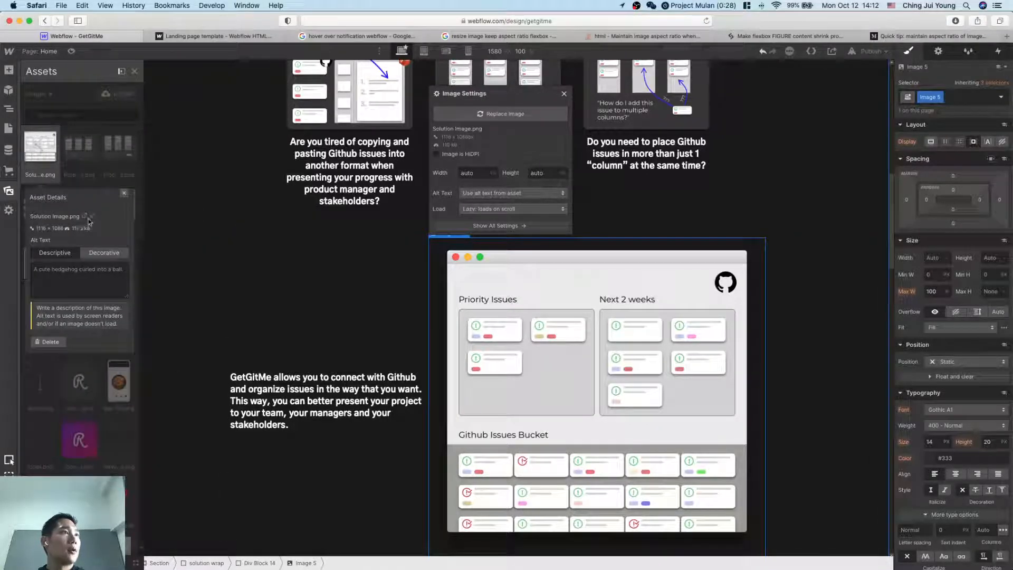
pyautogui.press('Escape')
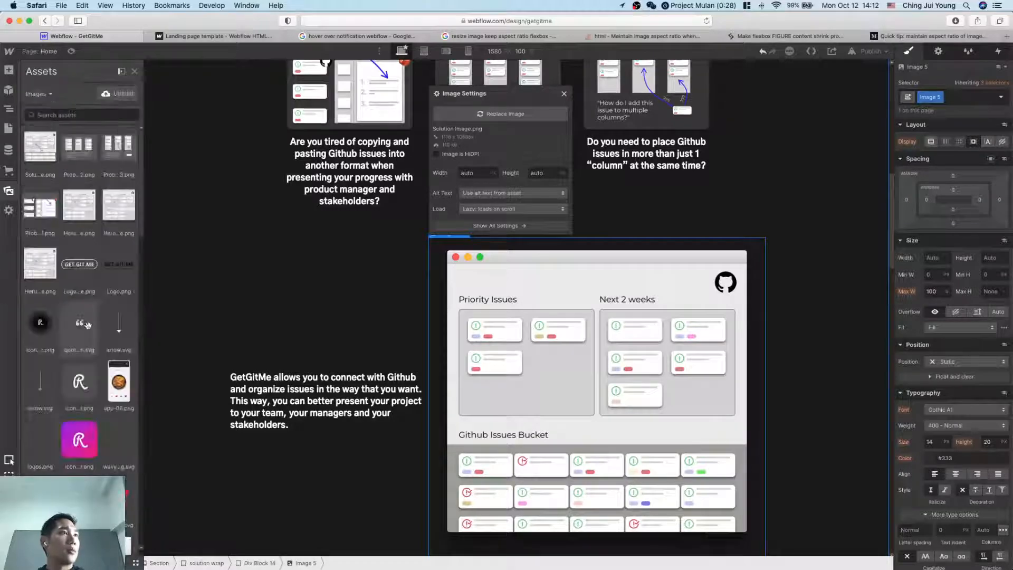
pyautogui.scroll(-4, 569, 375)
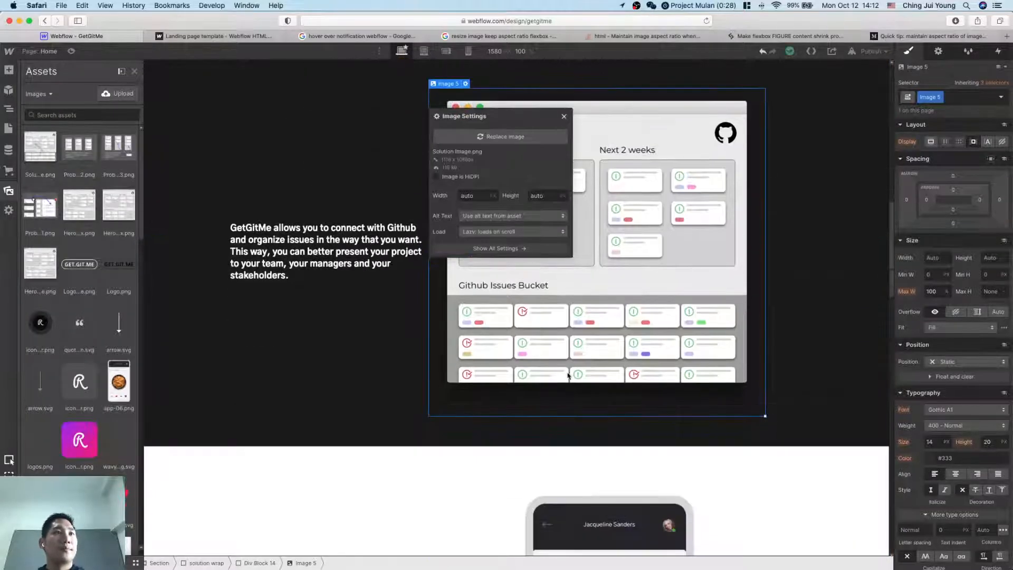
pyautogui.click(480, 478)
pyautogui.scroll(-3, 544, 477)
# Step: Switch to Sketch, copy the Solution Image group into the Features Section and place it beside the "Create custom views" text
pyautogui.hotkey('ctrl', 'Up')
pyautogui.click(471, 227)
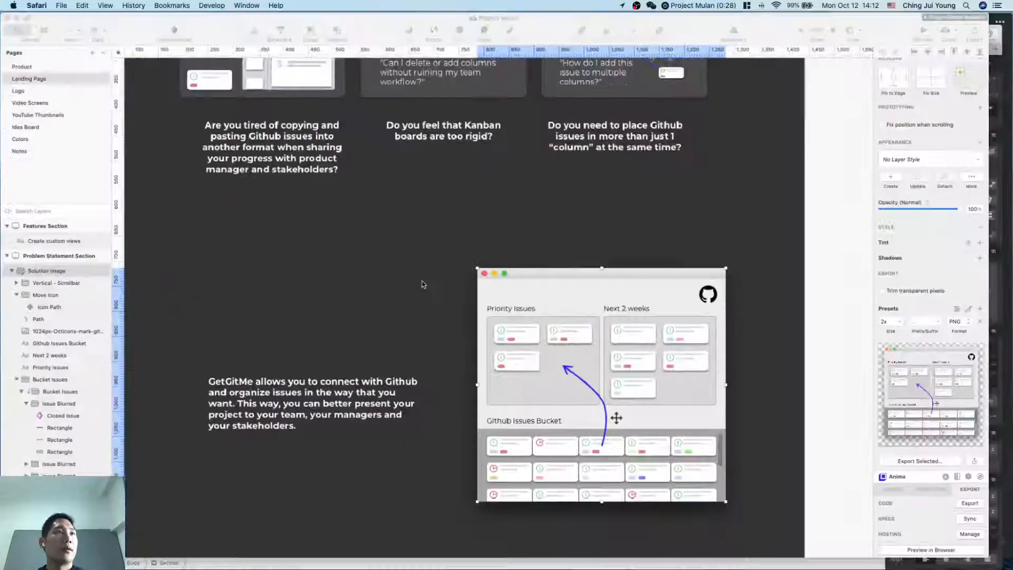
pyautogui.scroll(-10, 420, 283)
pyautogui.scroll(10, 421, 283)
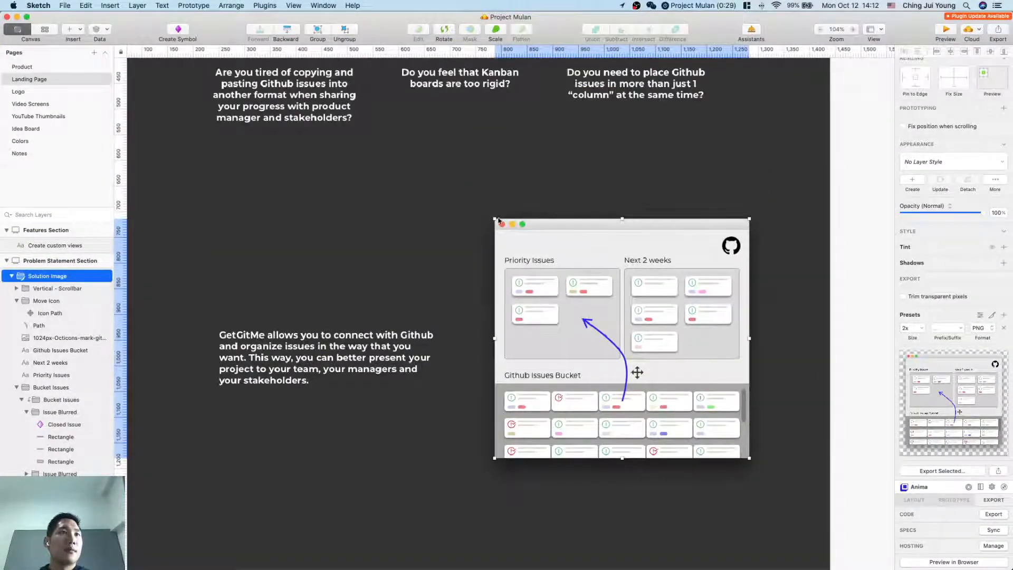
pyautogui.press('super+r')
pyautogui.scroll(-10, 245, 492)
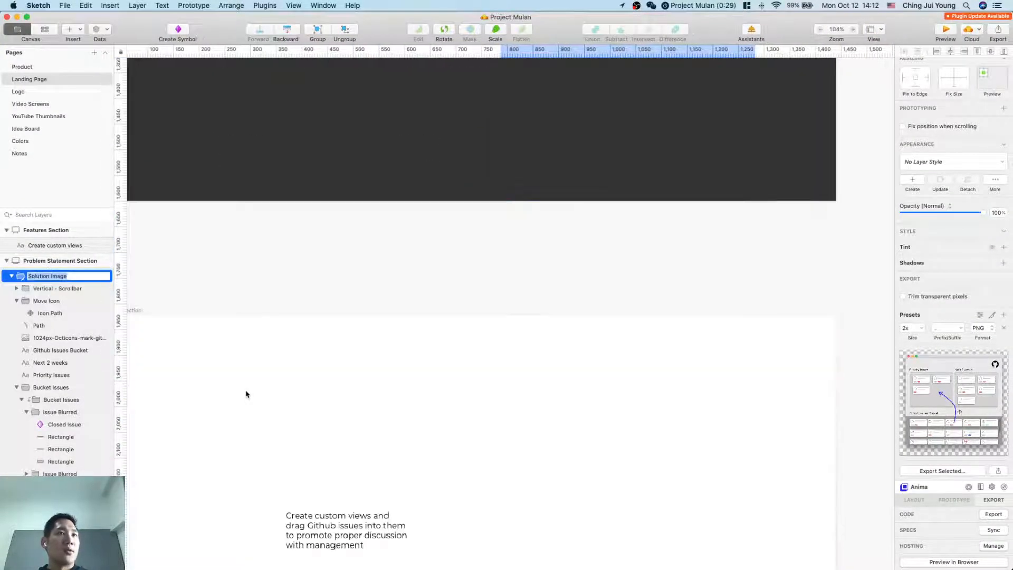
pyautogui.click(391, 523)
pyautogui.scroll(-4, 393, 523)
pyautogui.press('super+v')
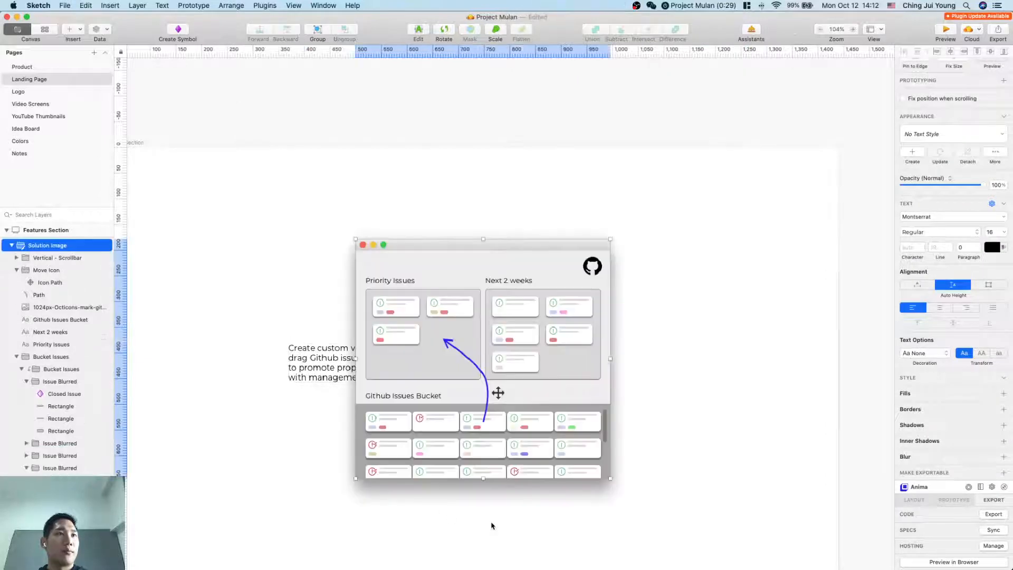
pyautogui.moveTo(474, 251); pyautogui.dragTo(580, 252)
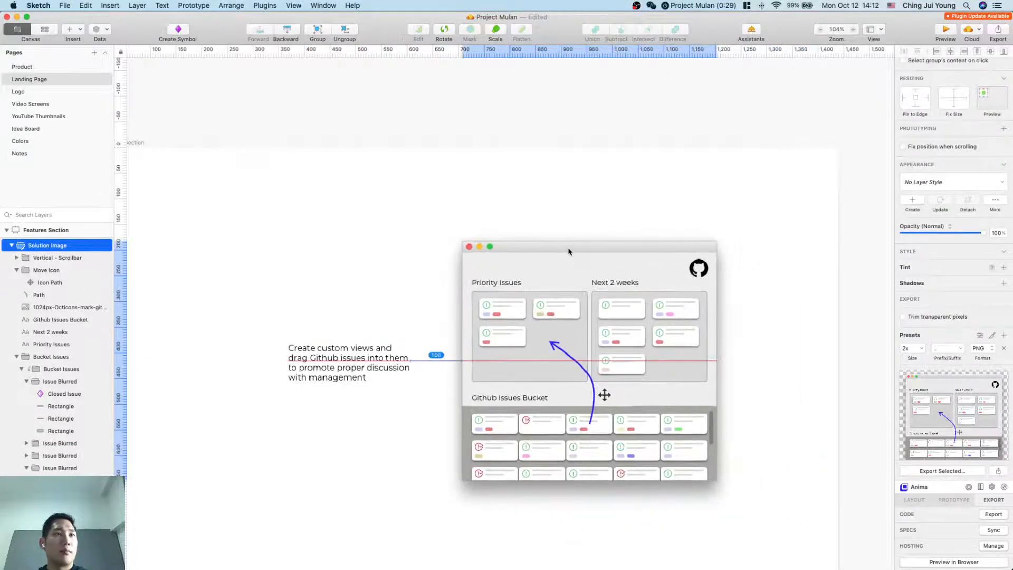
pyautogui.click(782, 391)
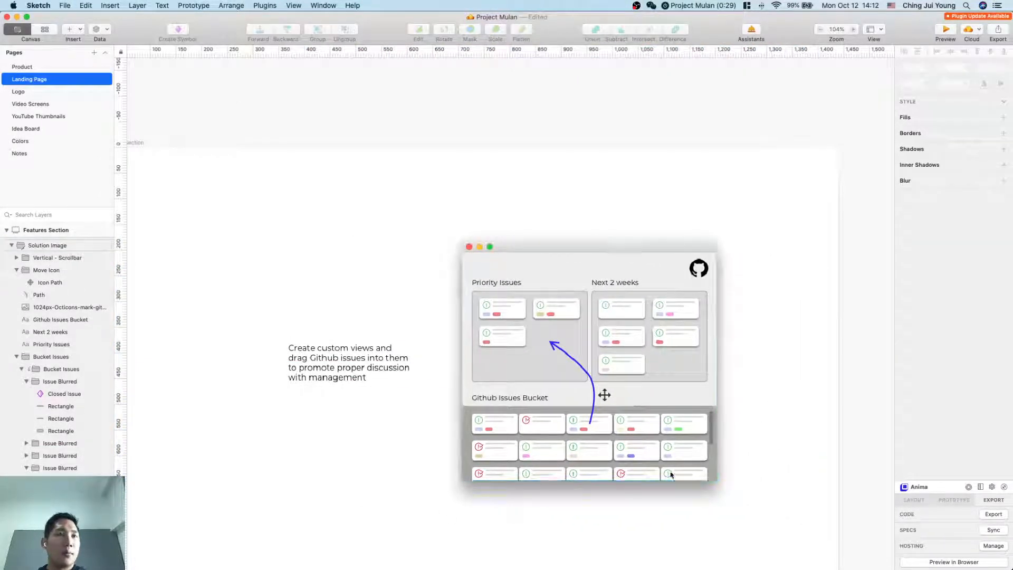
# Step: Delete the Bucket Issues group, the Github Issues Bucket label and the vertical scrollbar from the copied Solution Image
pyautogui.doubleClick(646, 413)
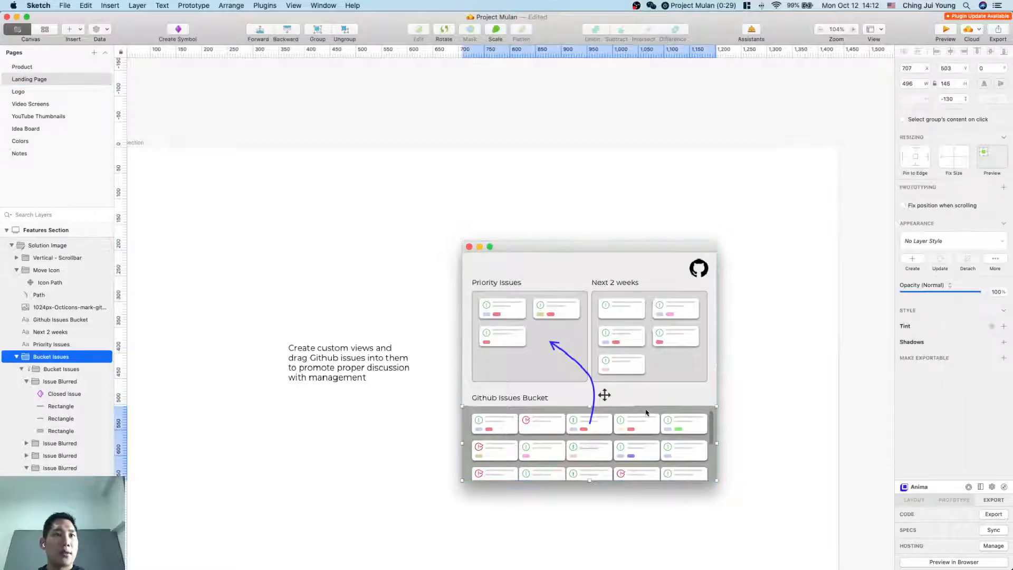
pyautogui.press('Delete')
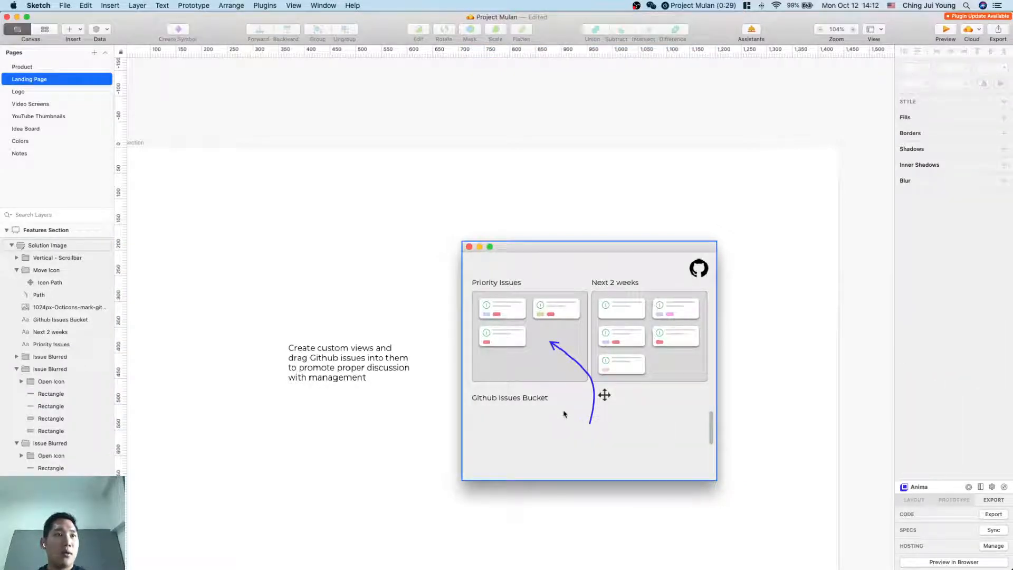
pyautogui.click(528, 402)
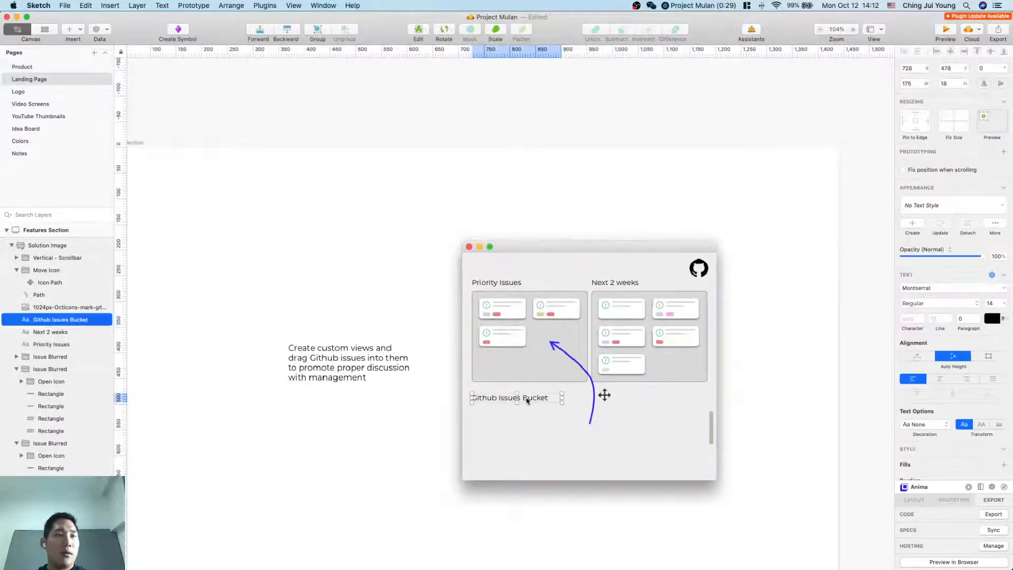
pyautogui.press('Delete')
pyautogui.doubleClick(710, 424)
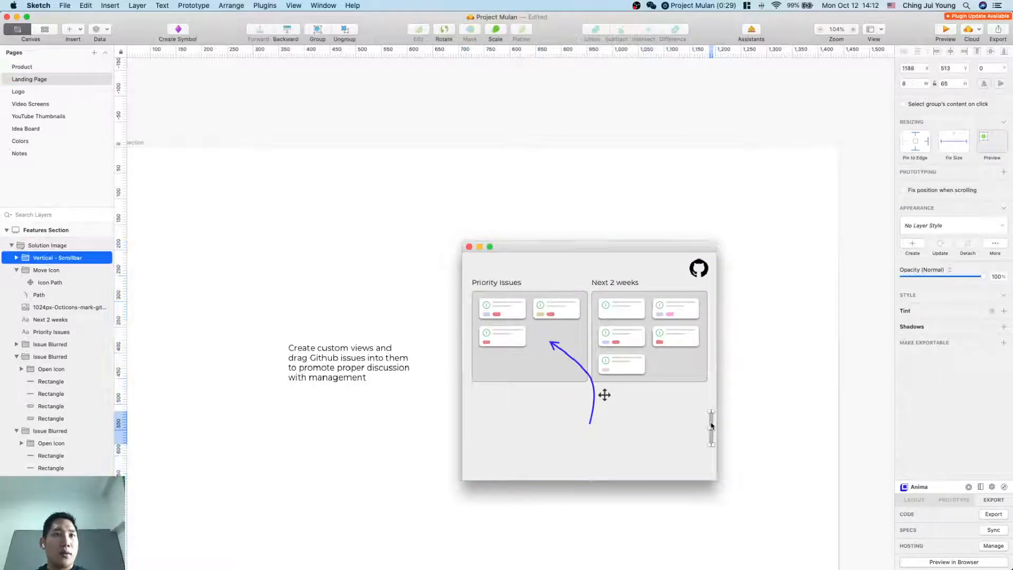
pyautogui.press('Delete')
# Step: Delete the Next 2 weeks column's background rectangle and its label from the copied image
pyautogui.doubleClick(660, 376)
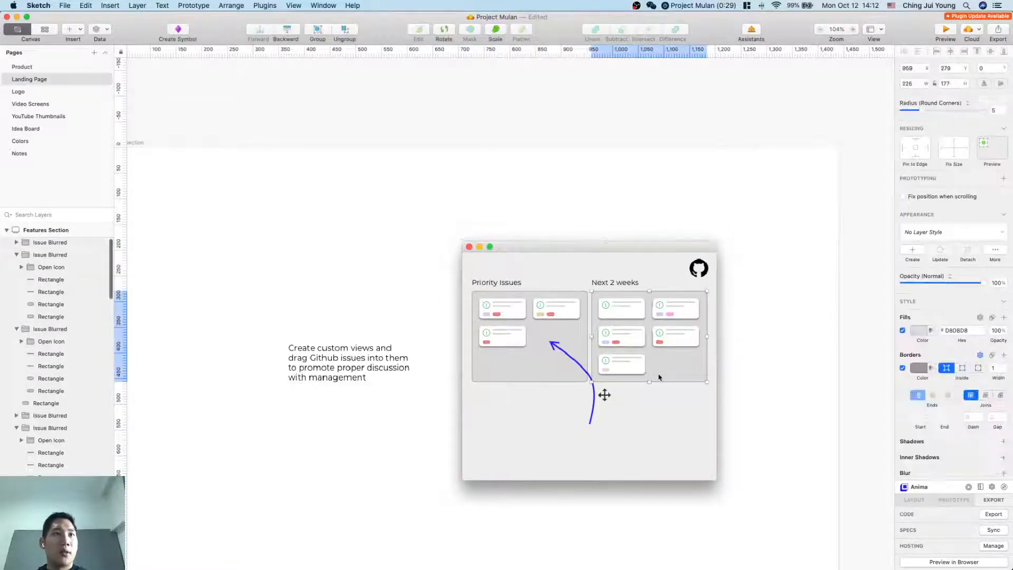
pyautogui.press('Delete')
pyautogui.doubleClick(614, 283)
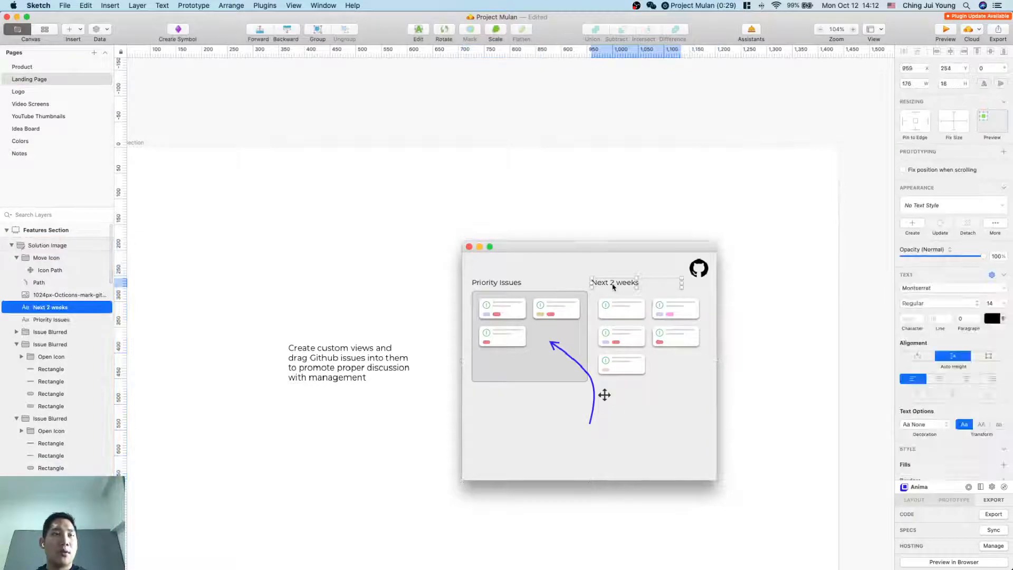
pyautogui.press('Delete')
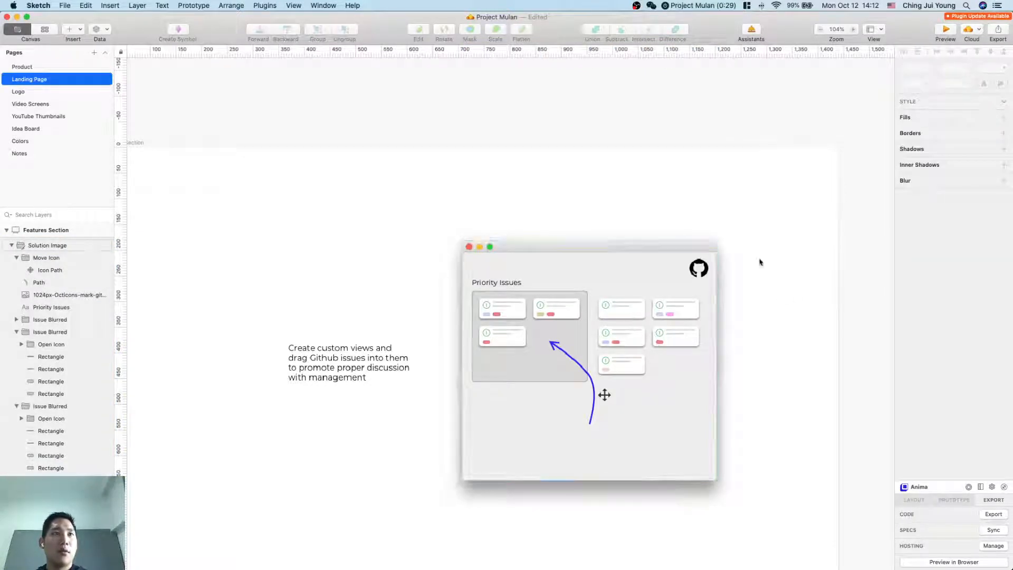
# Step: Ungroup the copied Solution Image and delete the GitHub logo from the window mockup
pyautogui.click(691, 256)
pyautogui.press('shift+super+g')
pyautogui.click(775, 309)
pyautogui.click(699, 270)
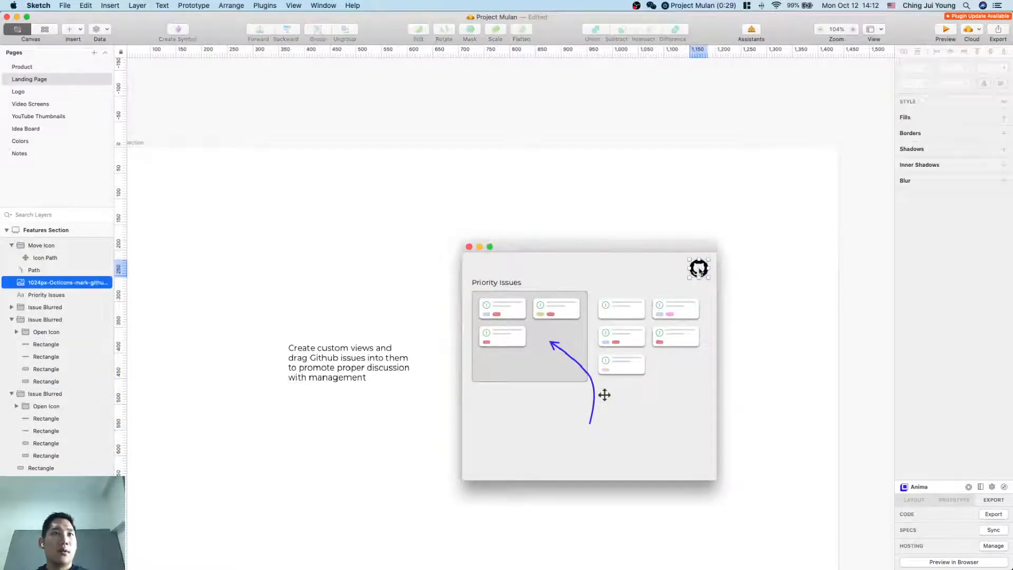
pyautogui.press('Delete')
# Step: Delete the upper four issue cards outside the Priority Issues column and move the remaining card up, farther from the column
pyautogui.click(598, 288)
pyautogui.click(758, 298)
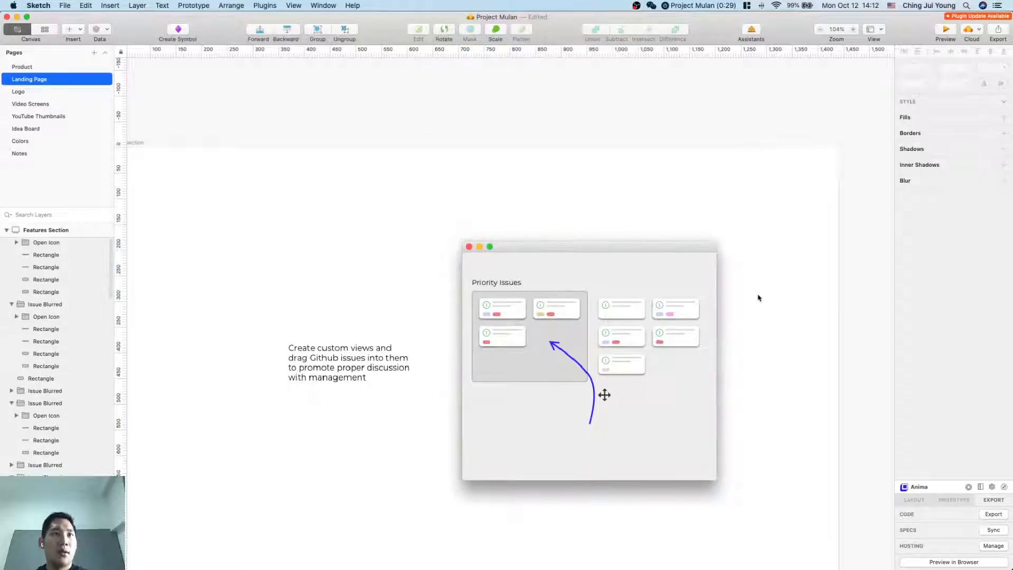
pyautogui.moveTo(756, 286); pyautogui.dragTo(596, 347)
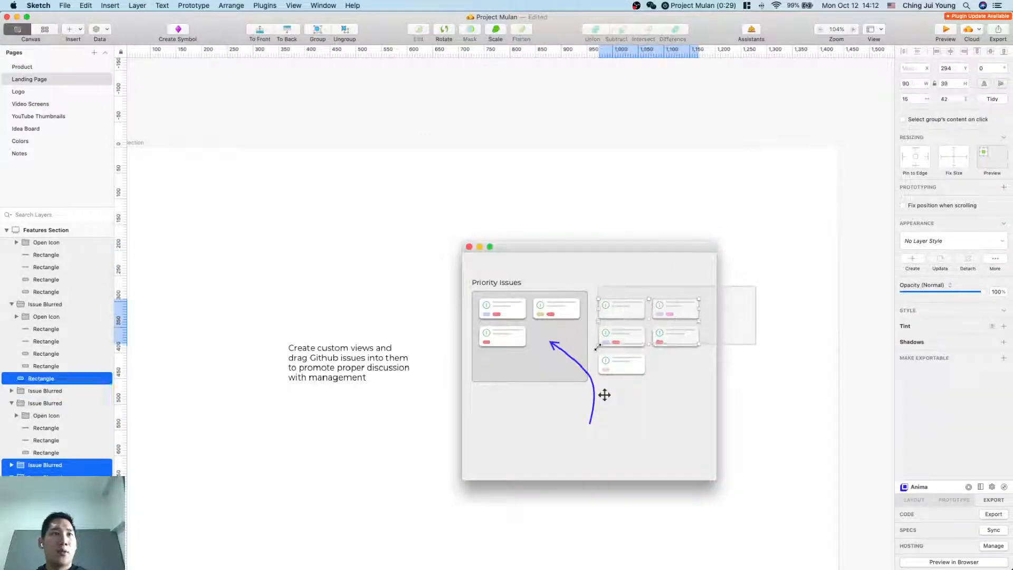
pyautogui.press('Delete')
pyautogui.click(638, 361)
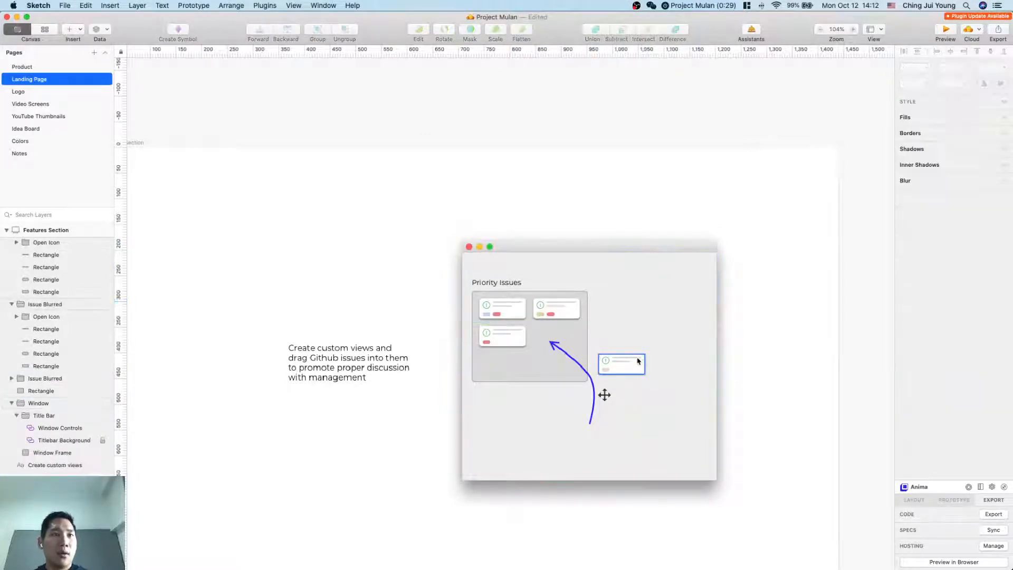
pyautogui.moveTo(629, 368); pyautogui.dragTo(652, 334)
# Step: Reshape the arrow to curve from the outside issue card into the Priority Issues column, and move the move icon just above the curve
pyautogui.click(604, 394)
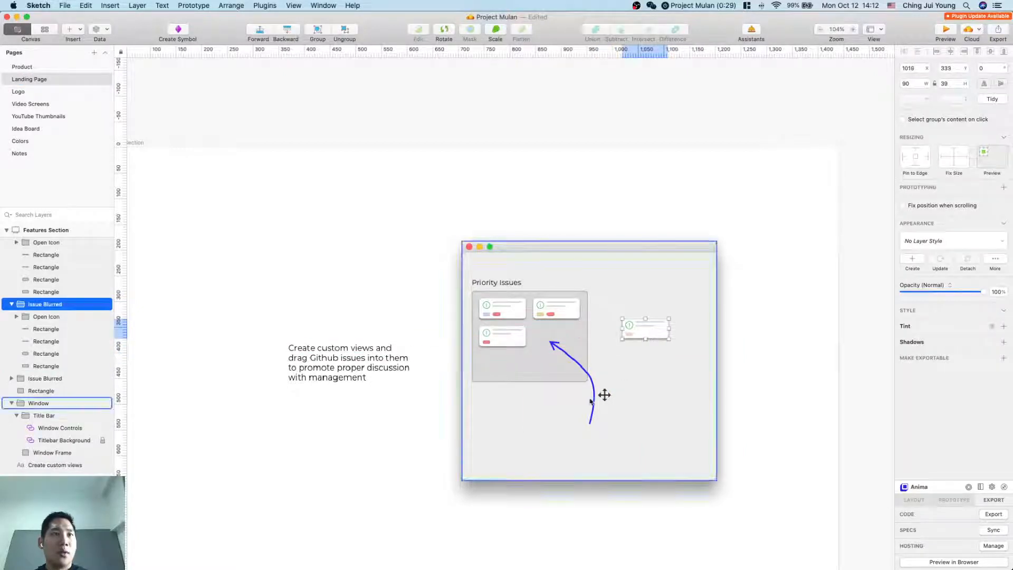
pyautogui.doubleClick(604, 395)
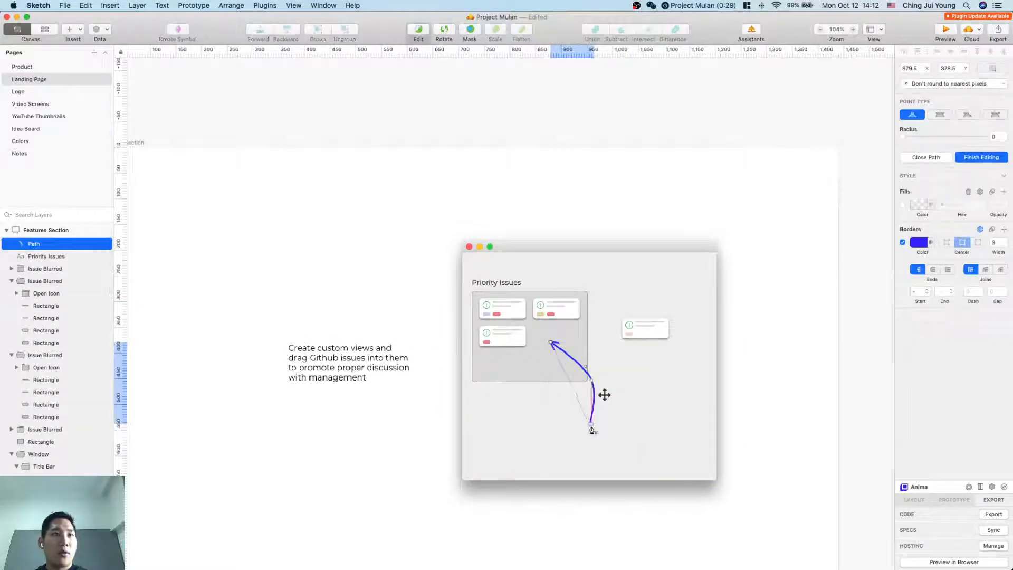
pyautogui.click(591, 425)
pyautogui.moveTo(591, 424); pyautogui.dragTo(644, 332)
pyautogui.click(591, 383)
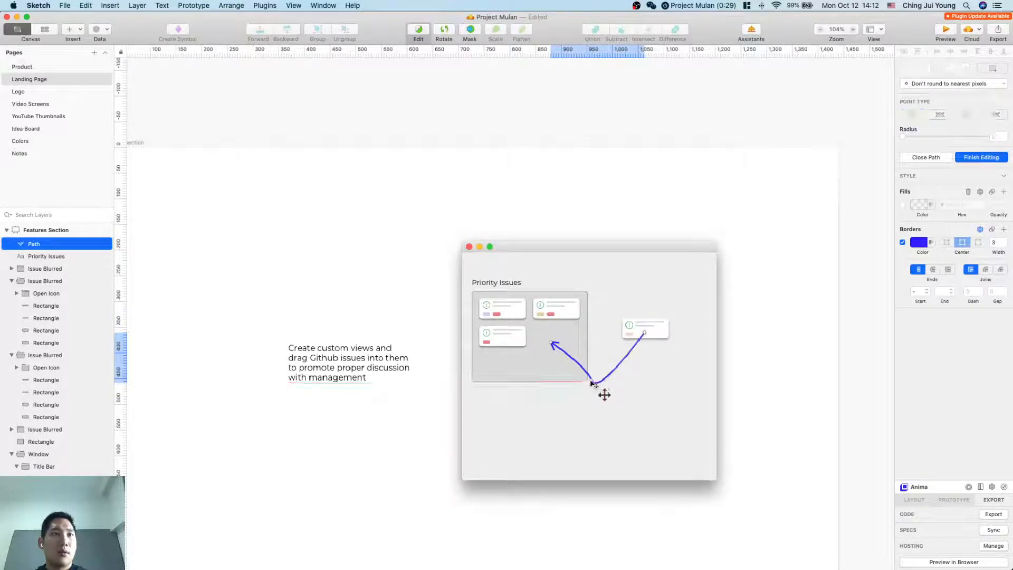
pyautogui.moveTo(591, 383); pyautogui.dragTo(604, 359)
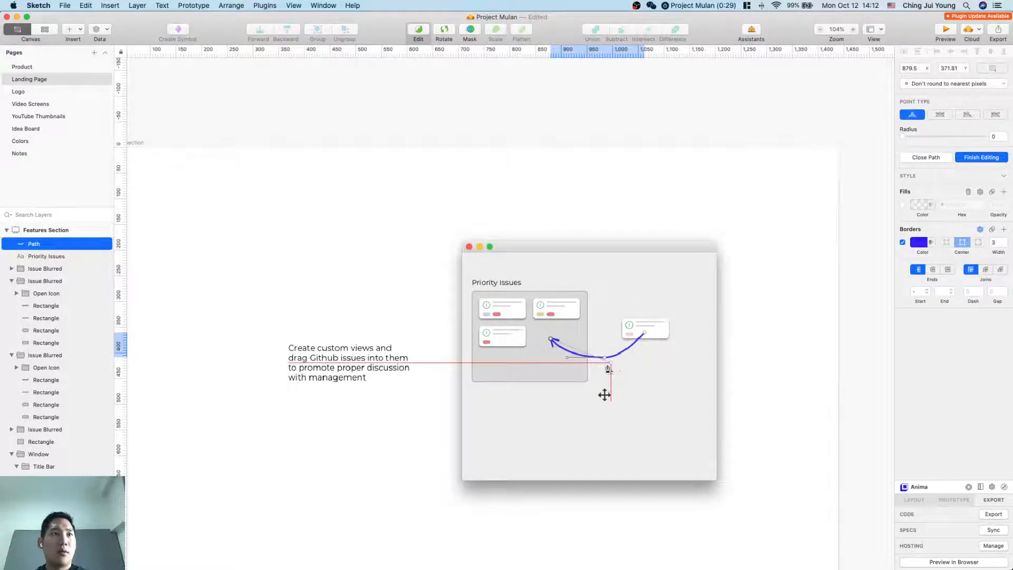
pyautogui.click(644, 361)
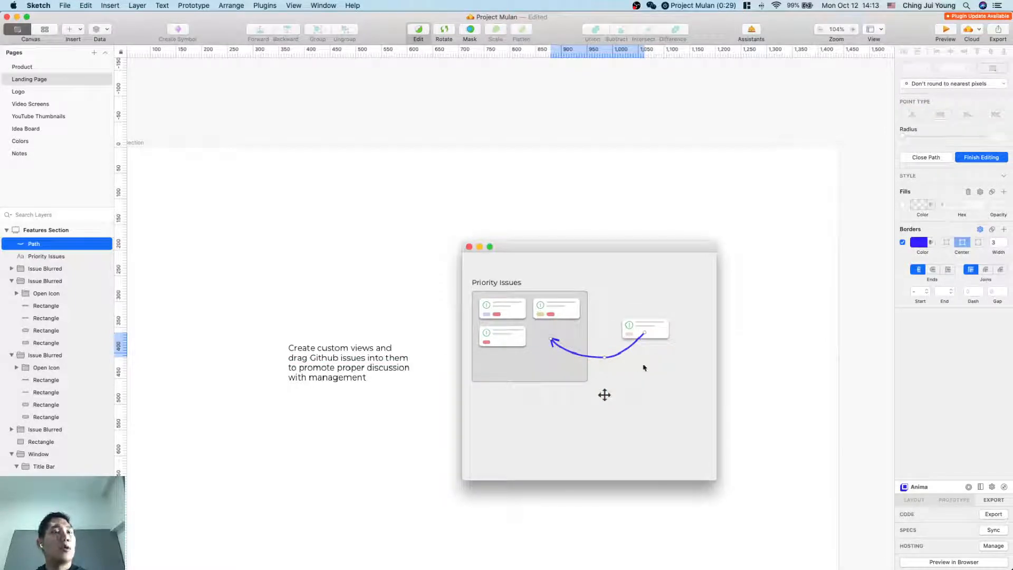
pyautogui.press('Escape')
pyautogui.moveTo(604, 394); pyautogui.dragTo(604, 349)
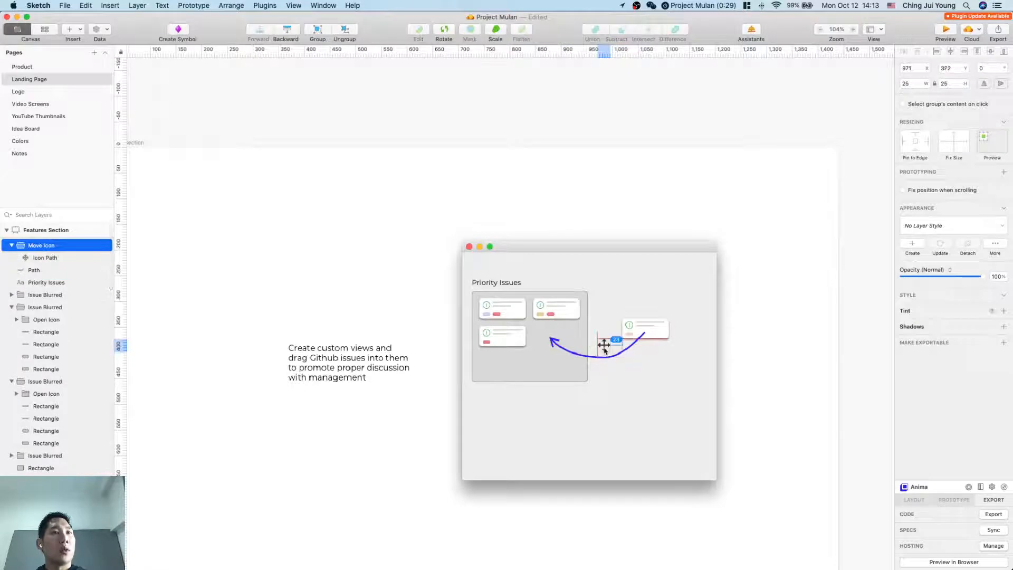
# Step: Shrink the window mockup from its lower, upper and right sides to about 431 × 255 around the column and card
pyautogui.click(640, 379)
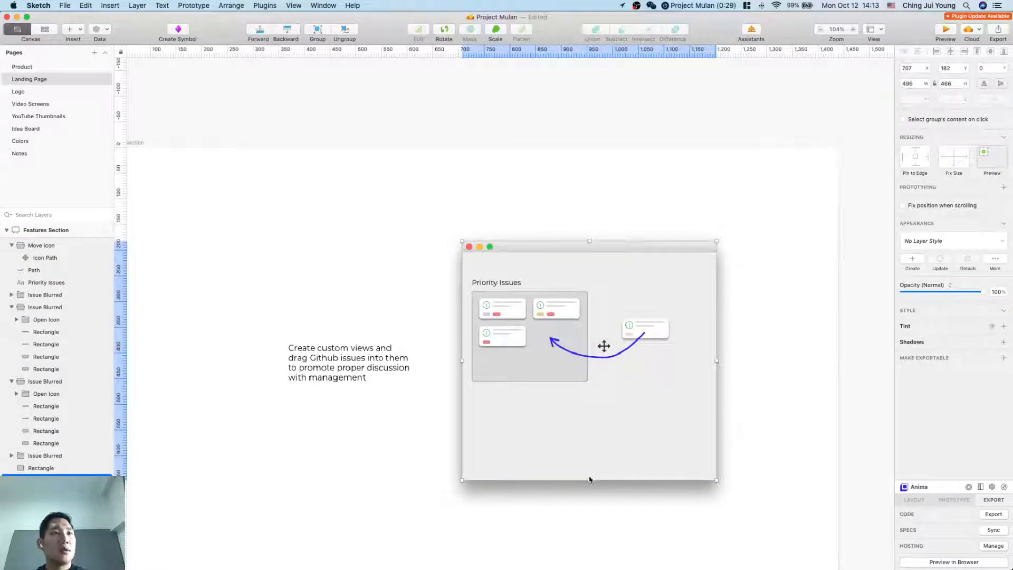
pyautogui.moveTo(589, 482); pyautogui.dragTo(589, 389)
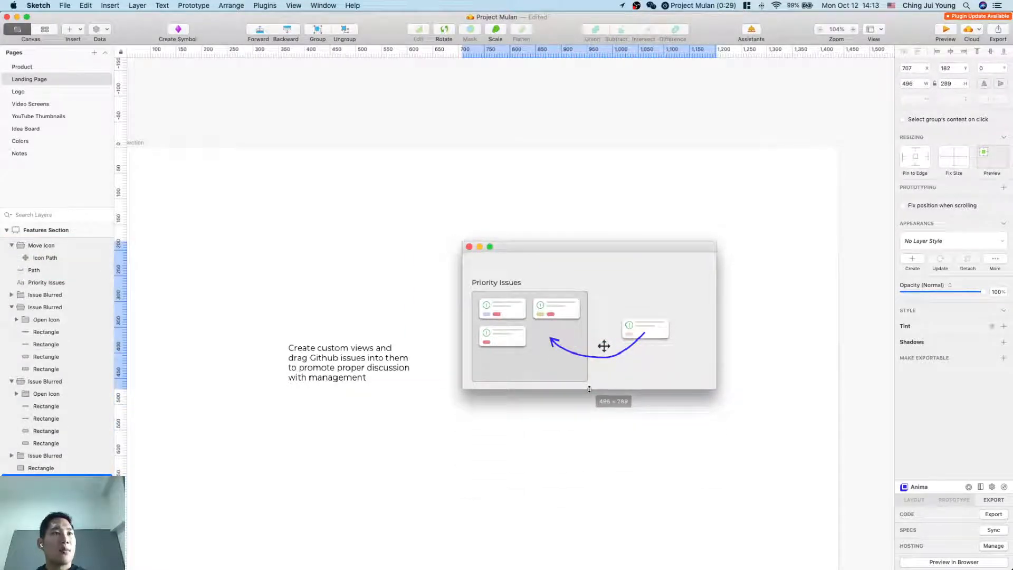
pyautogui.moveTo(588, 239); pyautogui.dragTo(589, 258)
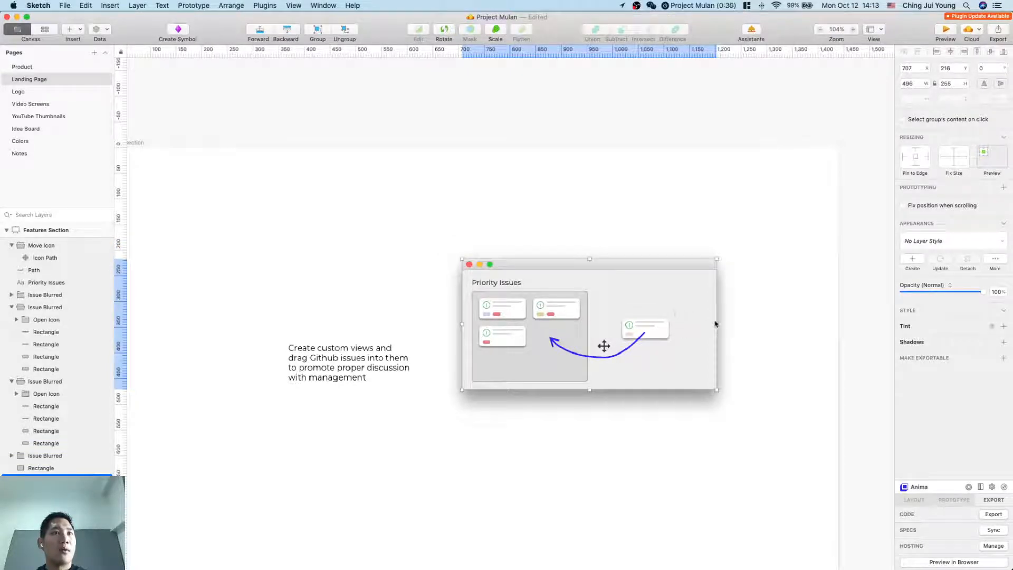
pyautogui.moveTo(716, 324); pyautogui.dragTo(683, 324)
pyautogui.click(732, 345)
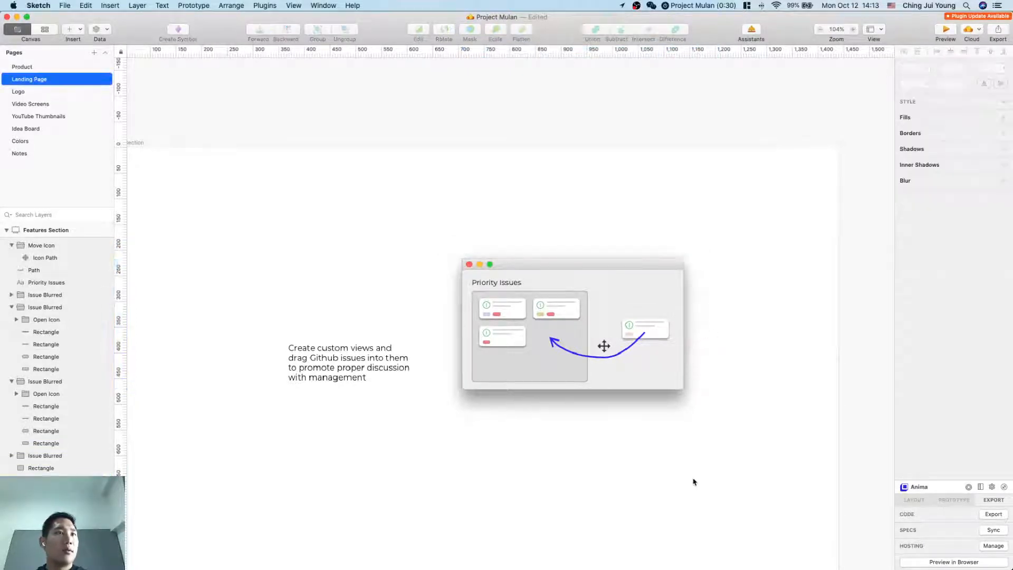
# Step: Group all elements of the window mockup and move the group slightly left and down, to about X 697, Y 262
pyautogui.scroll(-2, 695, 479)
pyautogui.hscroll(-1, 694, 480)
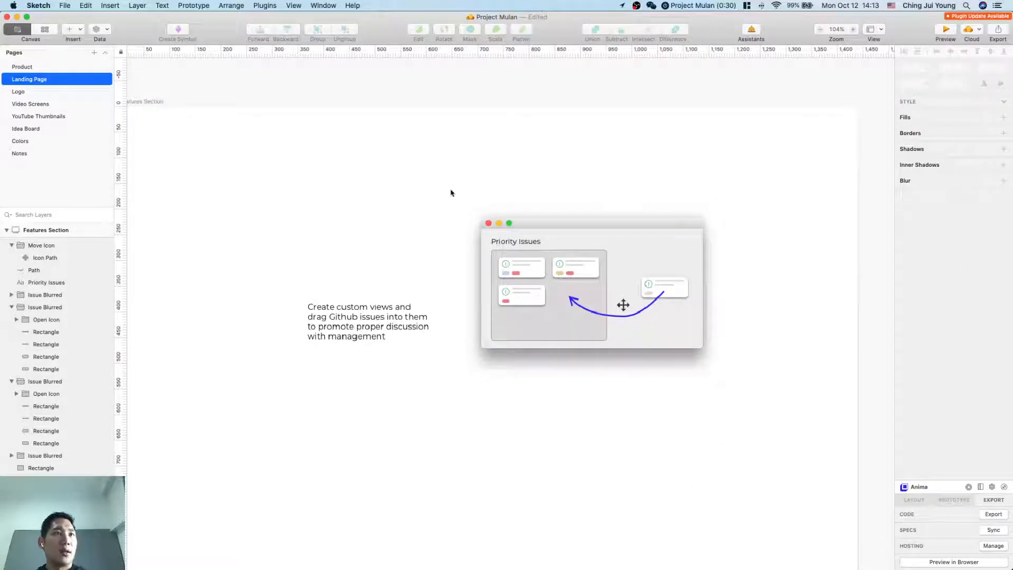
pyautogui.moveTo(451, 193); pyautogui.dragTo(765, 409)
pyautogui.press('super+g')
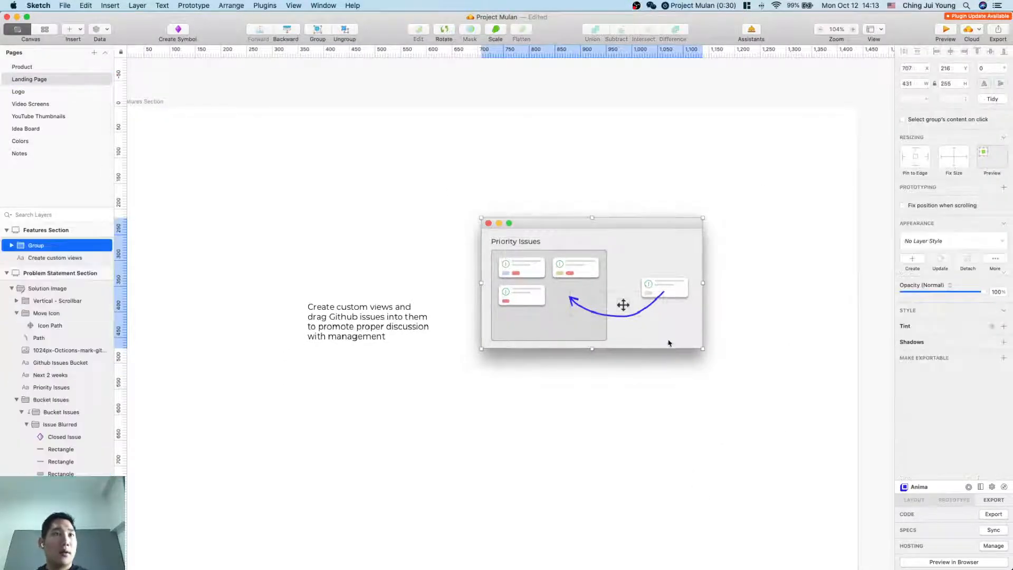
pyautogui.moveTo(622, 303); pyautogui.dragTo(618, 354)
# Step: Try the move icon below the arrow's curve and return it to just above the curve
pyautogui.doubleClick(619, 331)
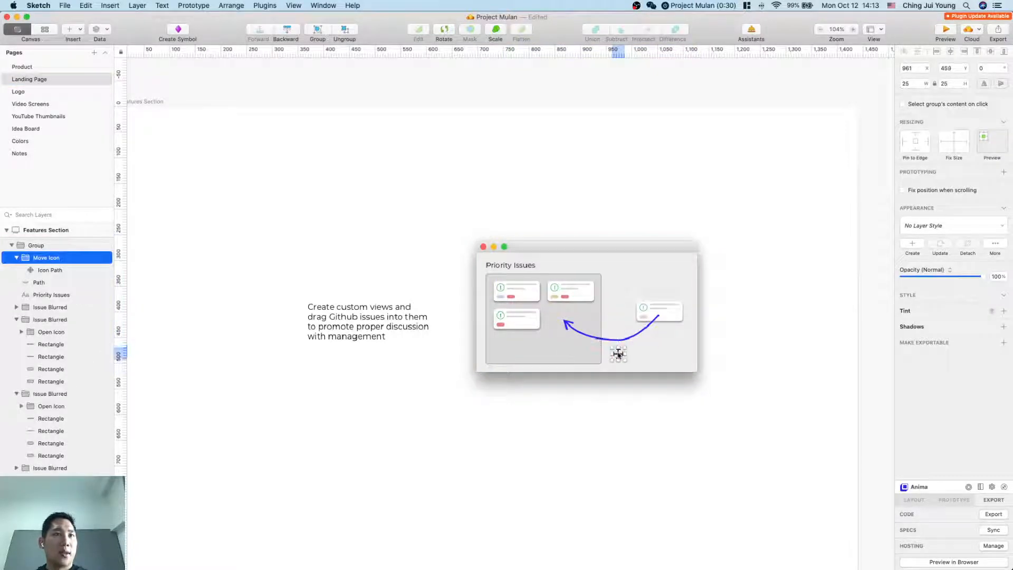
pyautogui.click(718, 404)
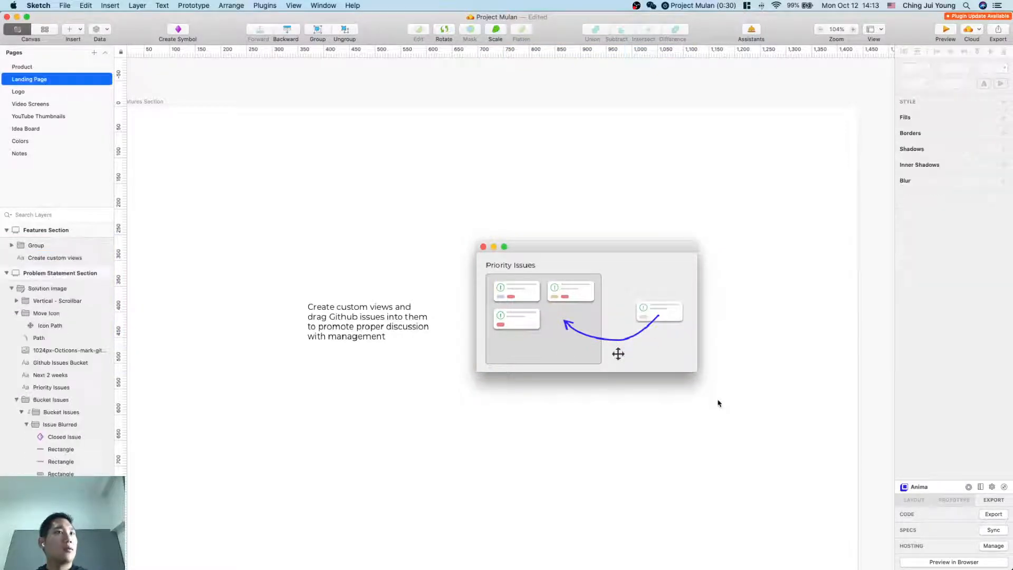
pyautogui.doubleClick(618, 354)
pyautogui.moveTo(618, 355); pyautogui.dragTo(617, 328)
pyautogui.click(746, 389)
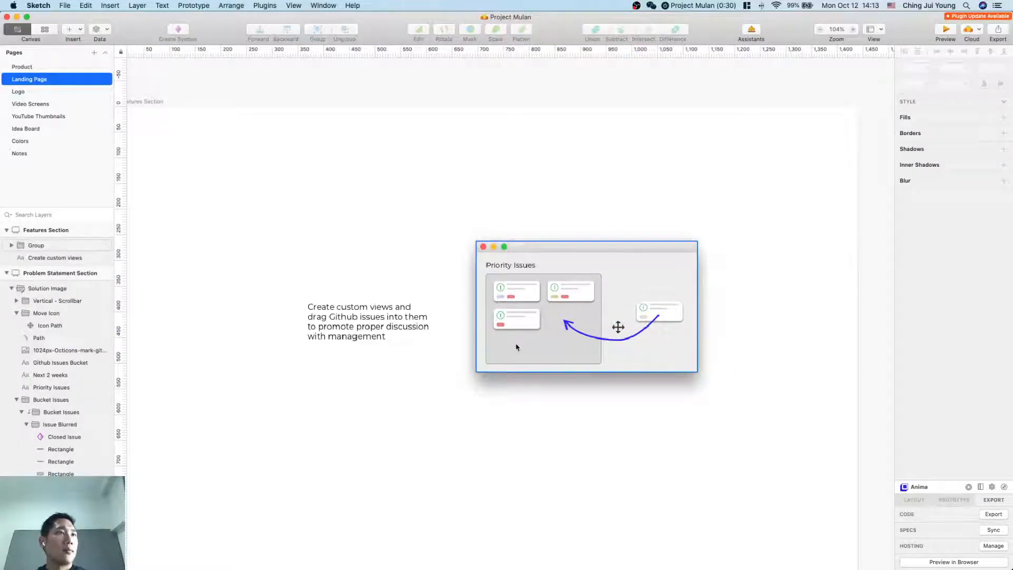
# Step: Shorten the Priority Issues column's background rectangle to about 129 high, just below the second row of cards
pyautogui.scroll(-3, 517, 347)
pyautogui.doubleClick(547, 312)
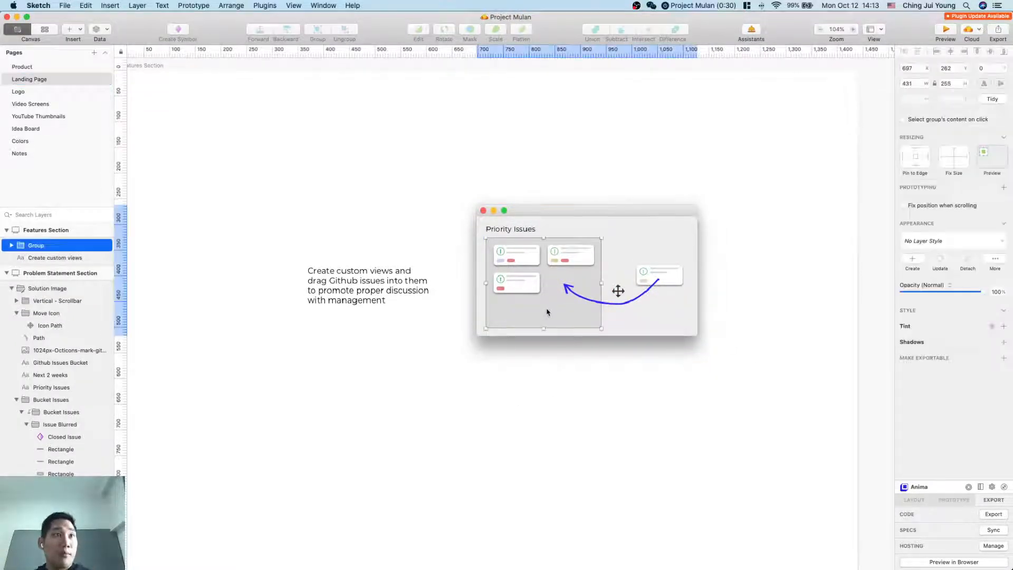
pyautogui.moveTo(543, 324); pyautogui.dragTo(543, 303)
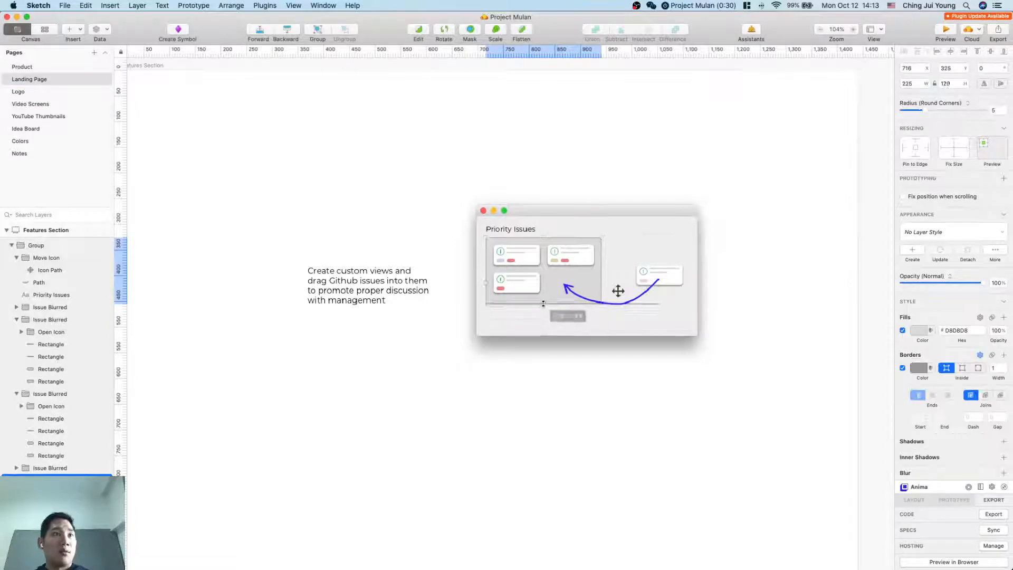
pyautogui.click(617, 333)
pyautogui.click(546, 303)
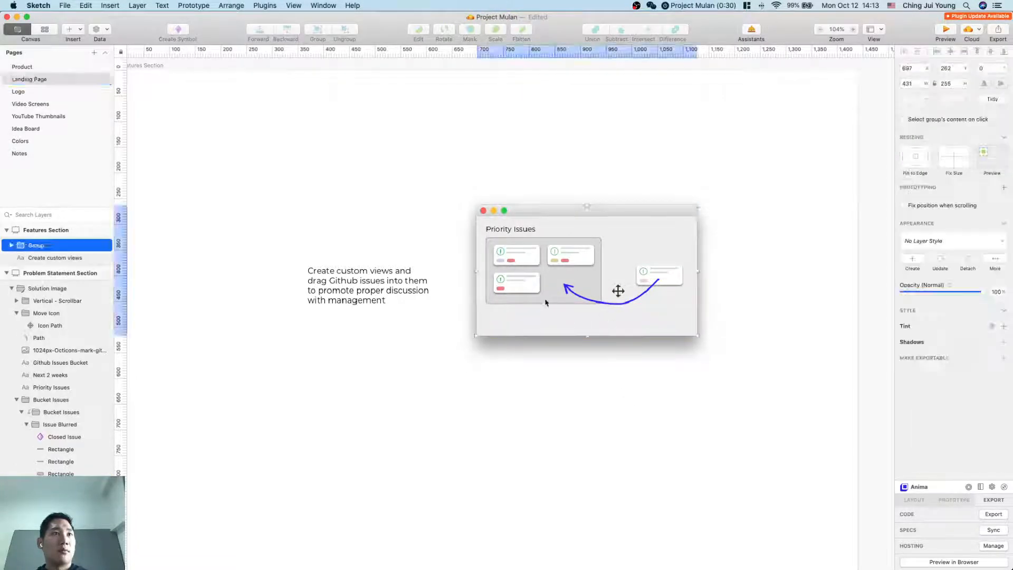
# Step: Shorten the window mockup to about 207 high and move the move icon to the empty area above the outside card
pyautogui.click(607, 317)
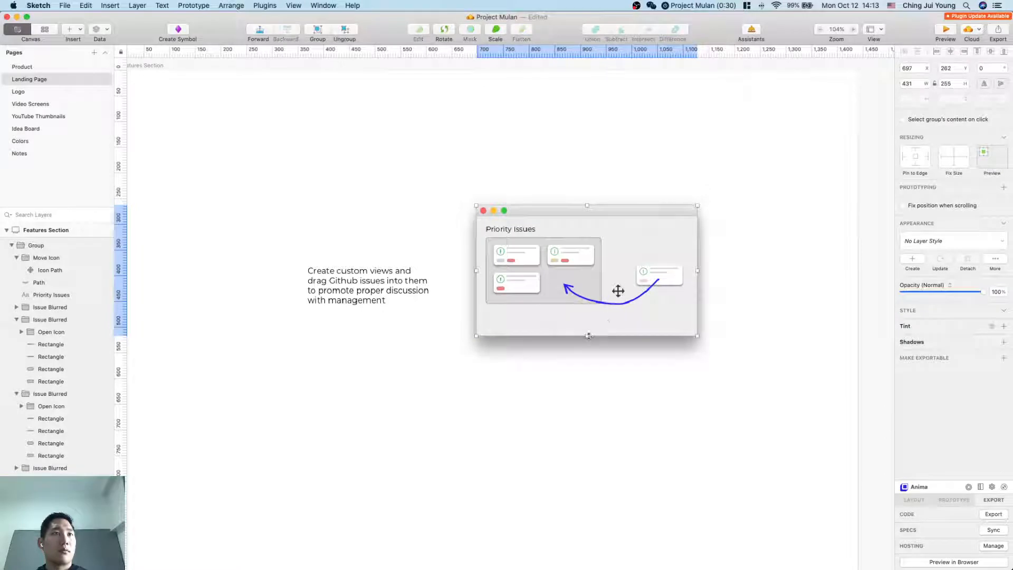
pyautogui.moveTo(588, 335); pyautogui.dragTo(616, 235)
pyautogui.click(616, 358)
# Step: Raise the arrow's middle point slightly to make its curve shallower, and finish editing the path
pyautogui.doubleClick(623, 304)
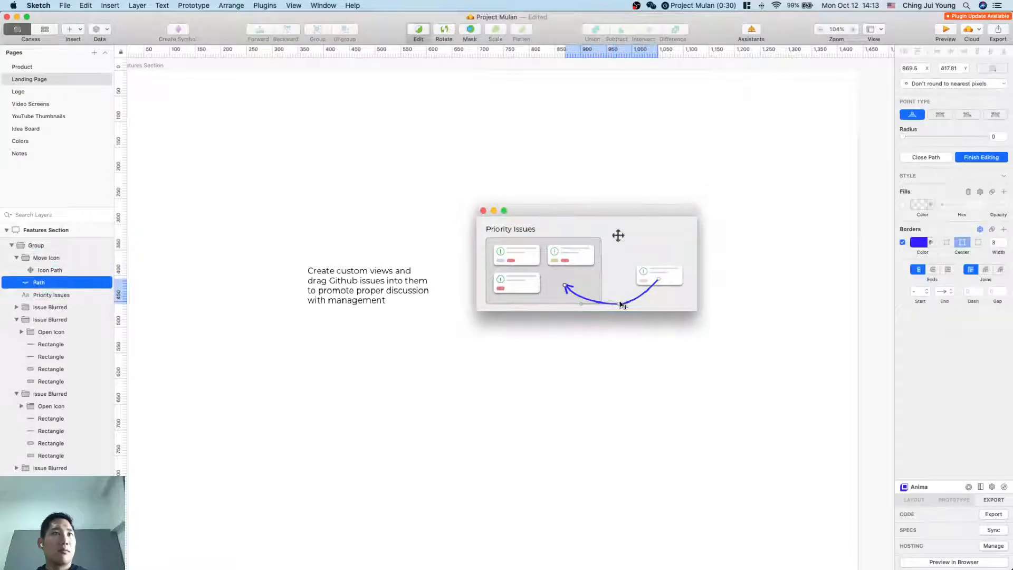
pyautogui.moveTo(622, 305)
pyautogui.mouseDown()
pyautogui.moveTo(621, 272)
pyautogui.moveTo(617, 297)
pyautogui.mouseUp()
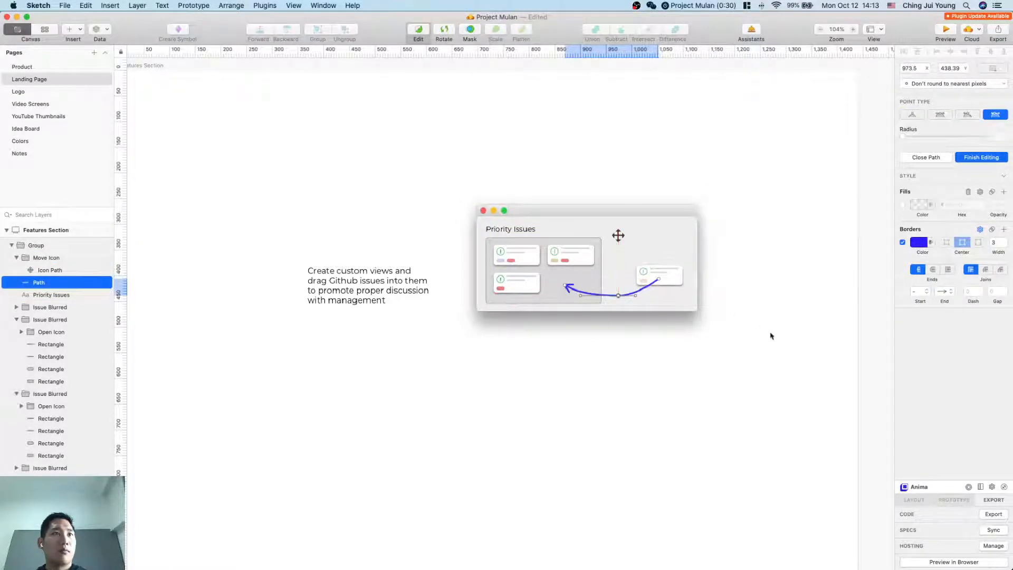
pyautogui.click(677, 284)
pyautogui.click(677, 283)
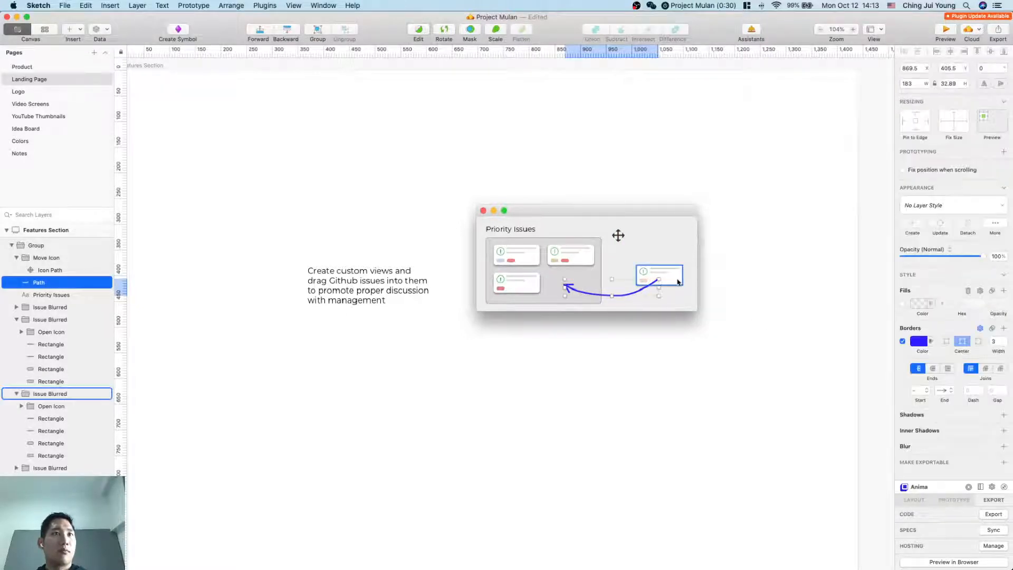
# Step: Nudge the outside issue card up and left, and move the arrow's starting point onto the card
pyautogui.moveTo(678, 283); pyautogui.dragTo(675, 274)
pyautogui.click(757, 296)
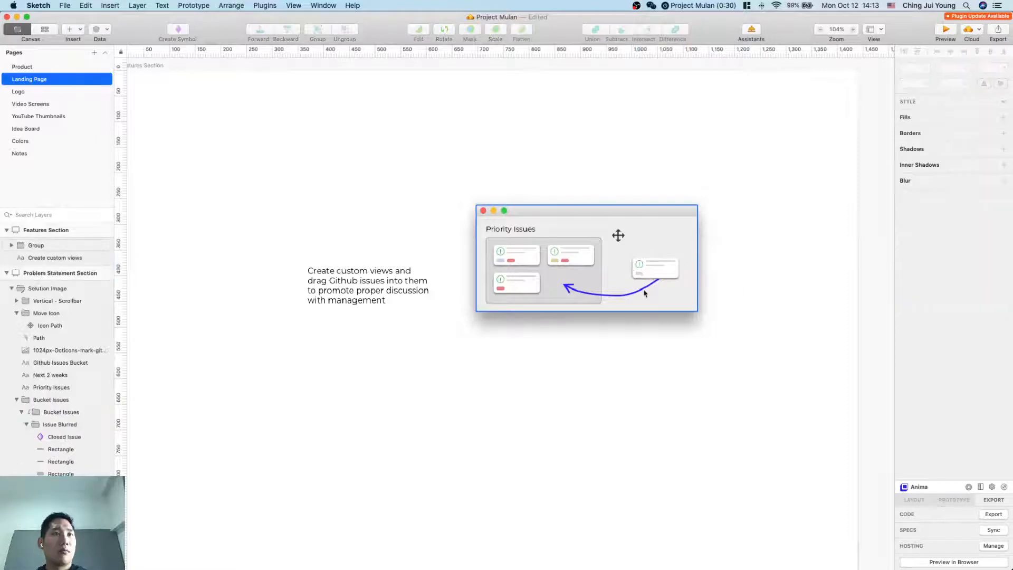
pyautogui.click(639, 295)
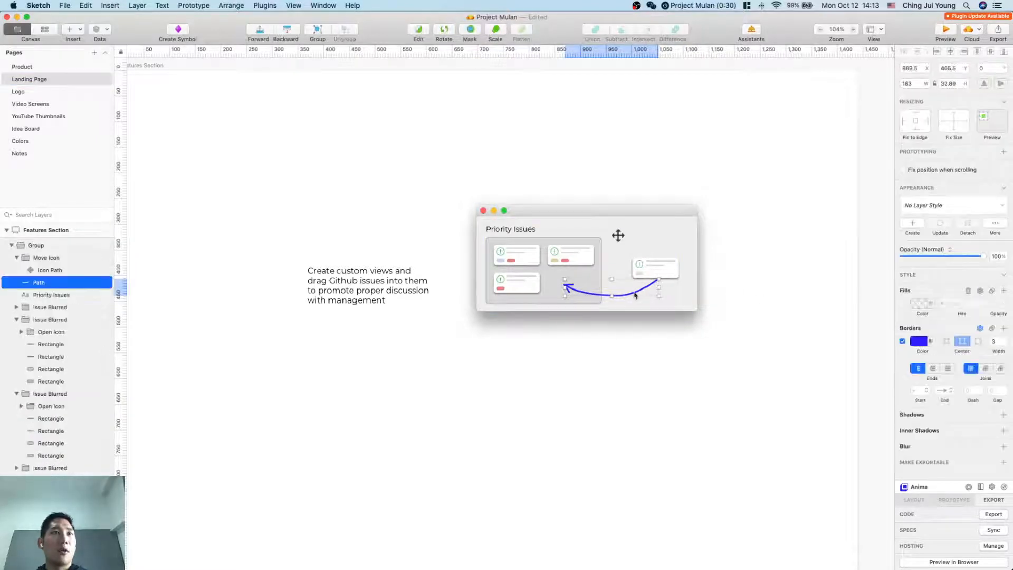
pyautogui.doubleClick(647, 291)
pyautogui.press('Escape')
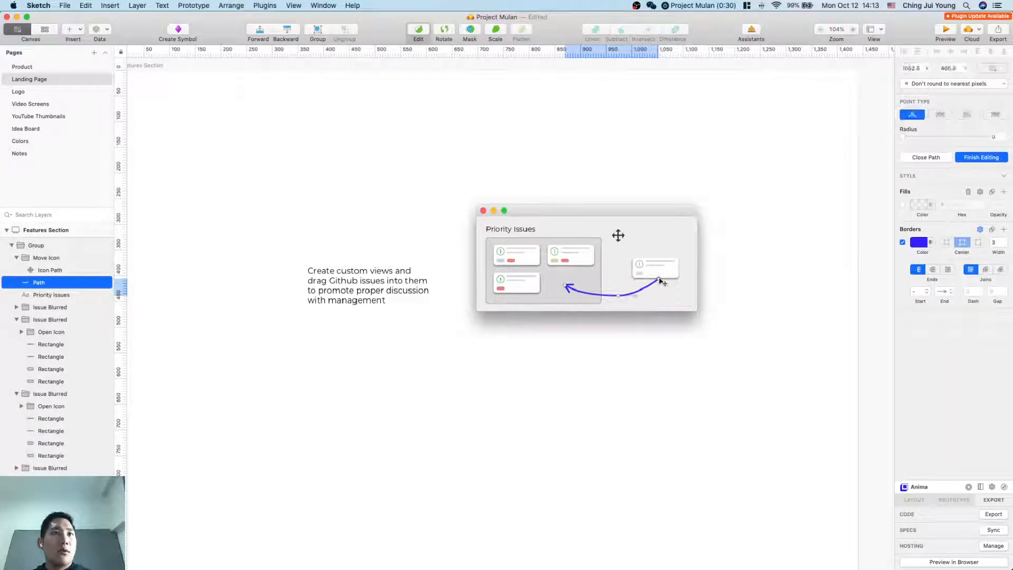
pyautogui.press('Escape')
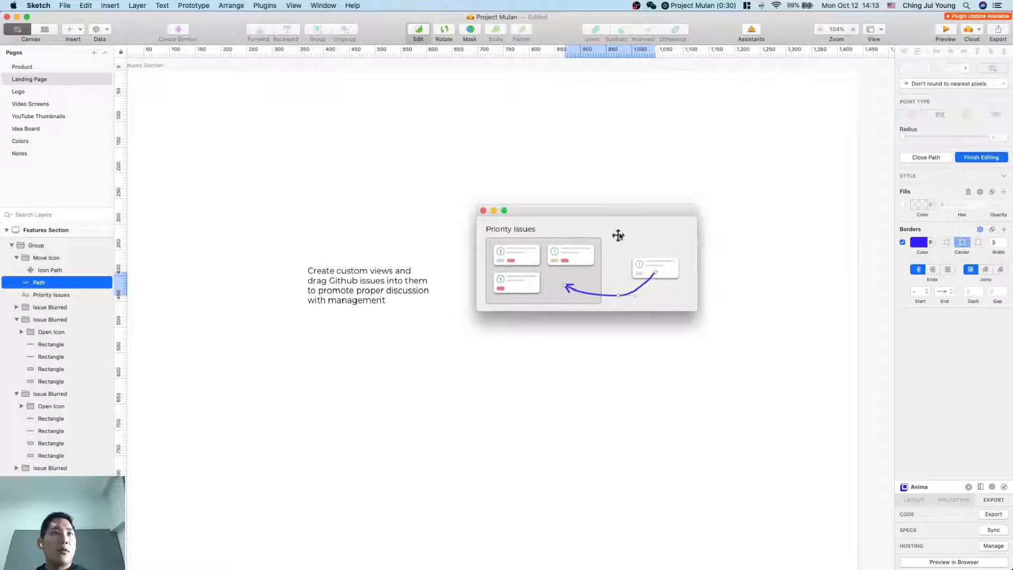
pyautogui.press('Escape')
# Step: Move the move icon down into the gap between the column and the outside card, just above the arrow
pyautogui.click(619, 235)
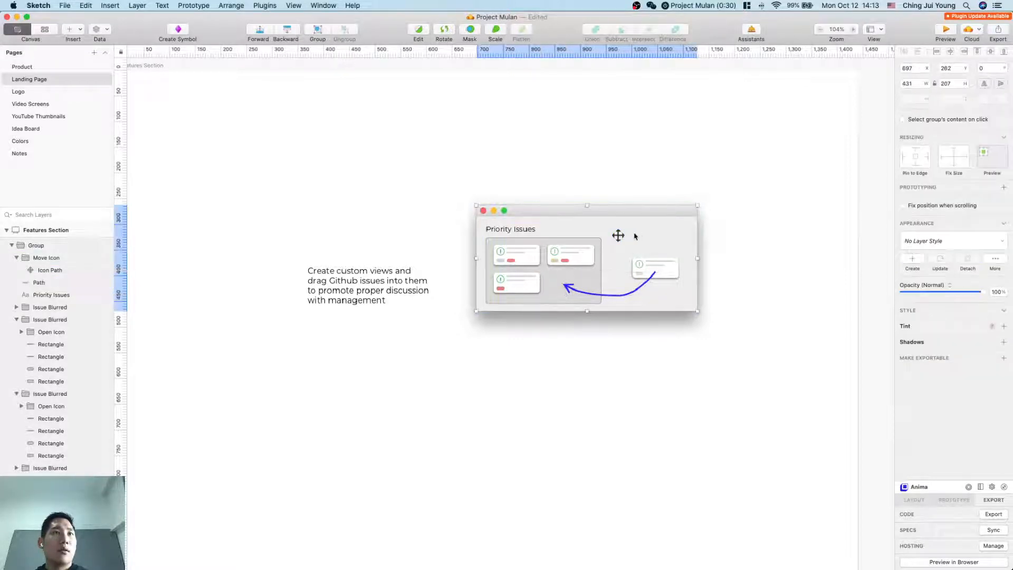
pyautogui.moveTo(618, 233); pyautogui.dragTo(618, 284)
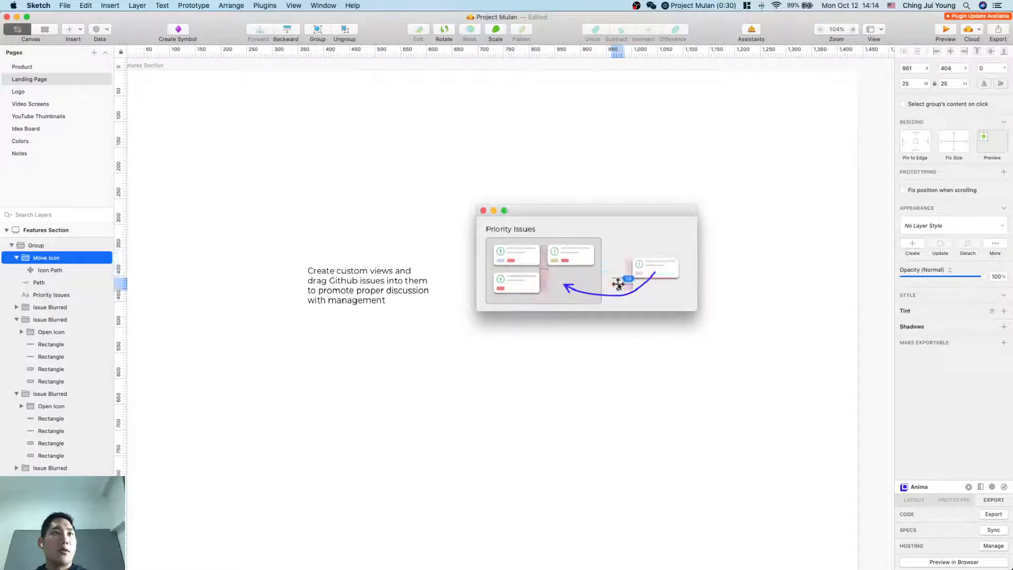
pyautogui.click(776, 334)
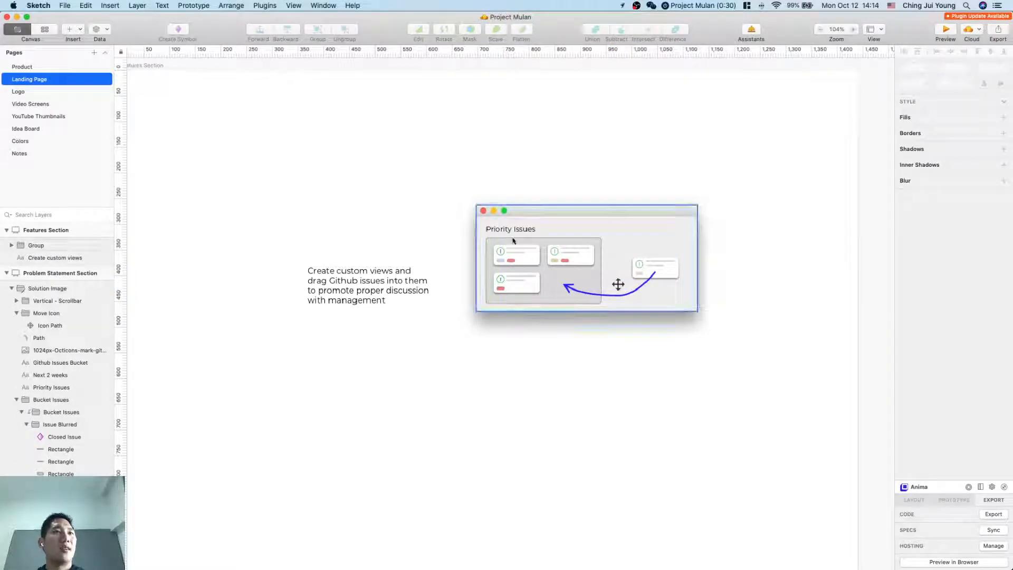
# Step: Rename the window mockup's group as Feature Image 1
pyautogui.click(488, 213)
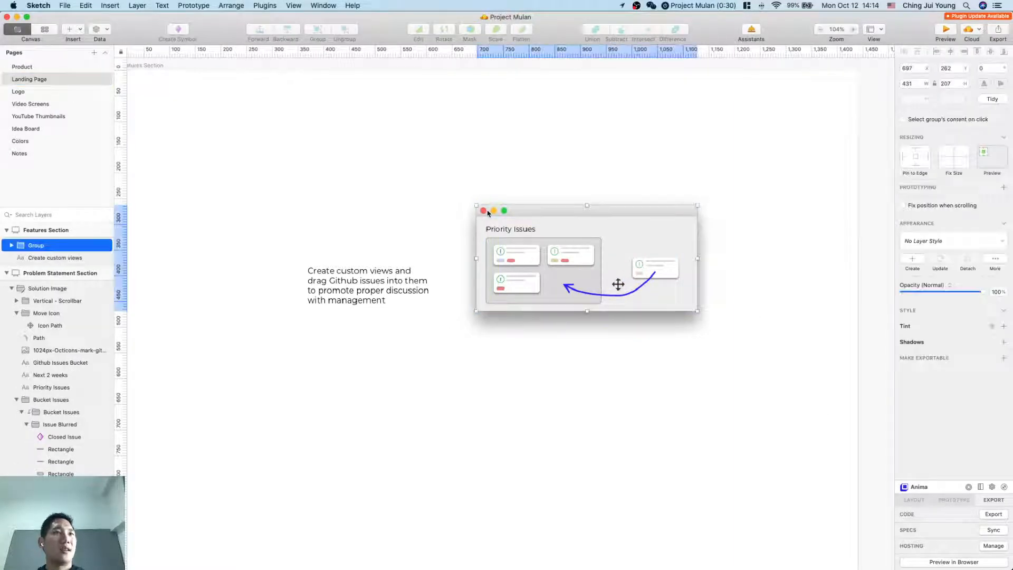
pyautogui.doubleClick(32, 247)
pyautogui.write('Feat')
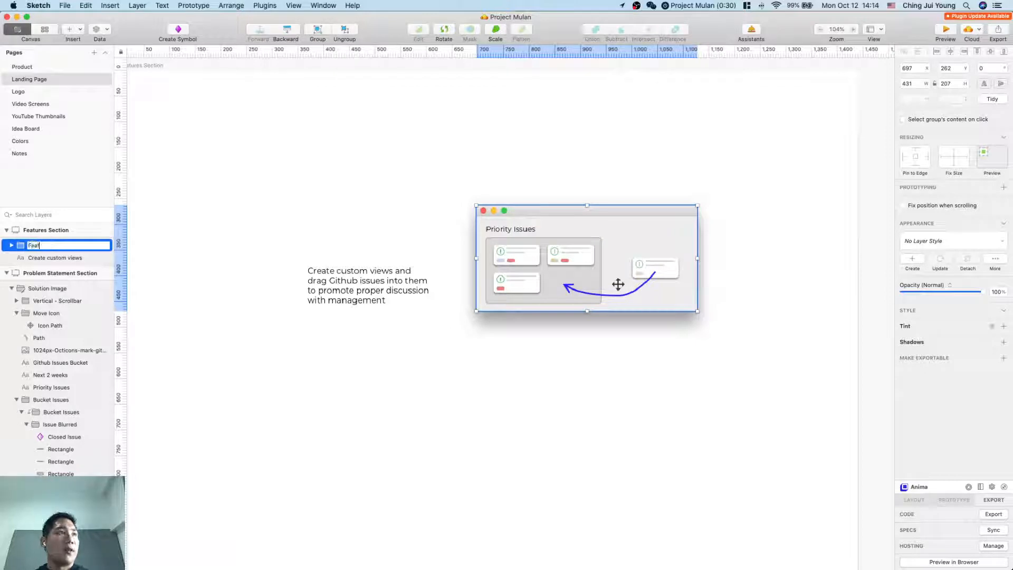
pyautogui.write('ure Image 1')
pyautogui.press('Return')
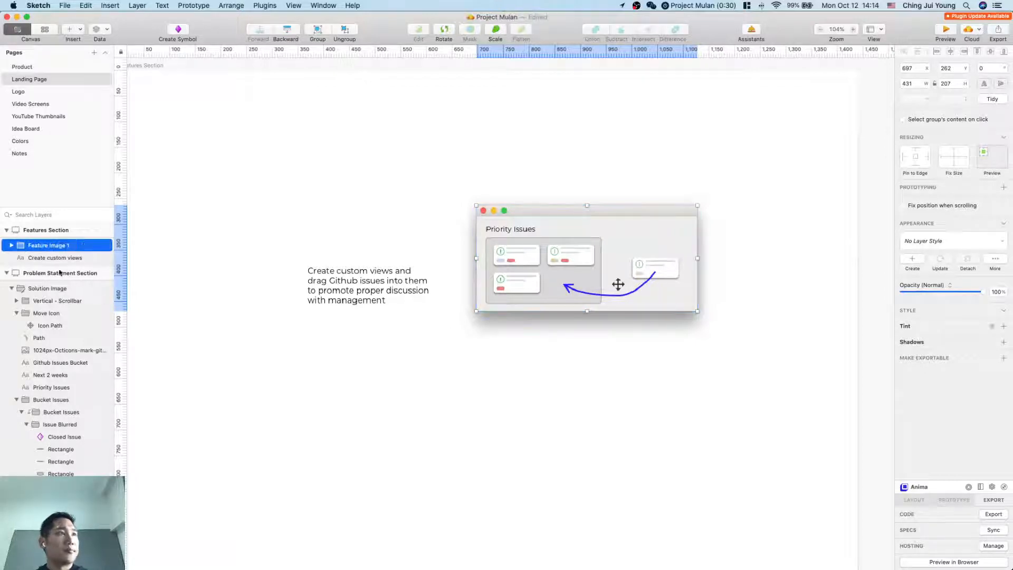
# Step: Switch to the Notion landing page notes and enlarge the hand-drawn sketch of the three feature images
pyautogui.click(546, 373)
pyautogui.scroll(-2, 546, 373)
pyautogui.hscroll(-1, 546, 373)
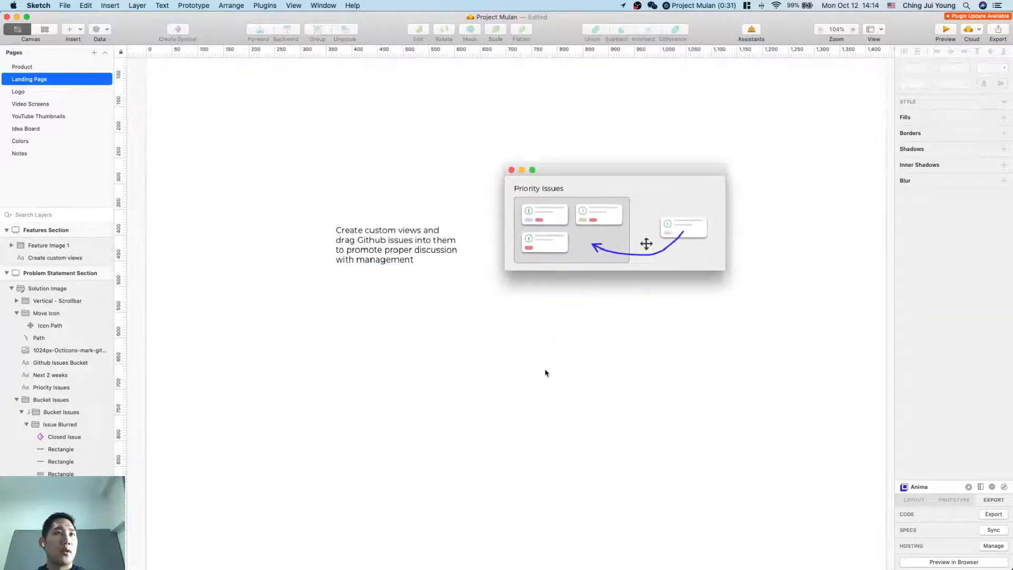
pyautogui.hotkey('ctrl', 'Up')
pyautogui.click(864, 266)
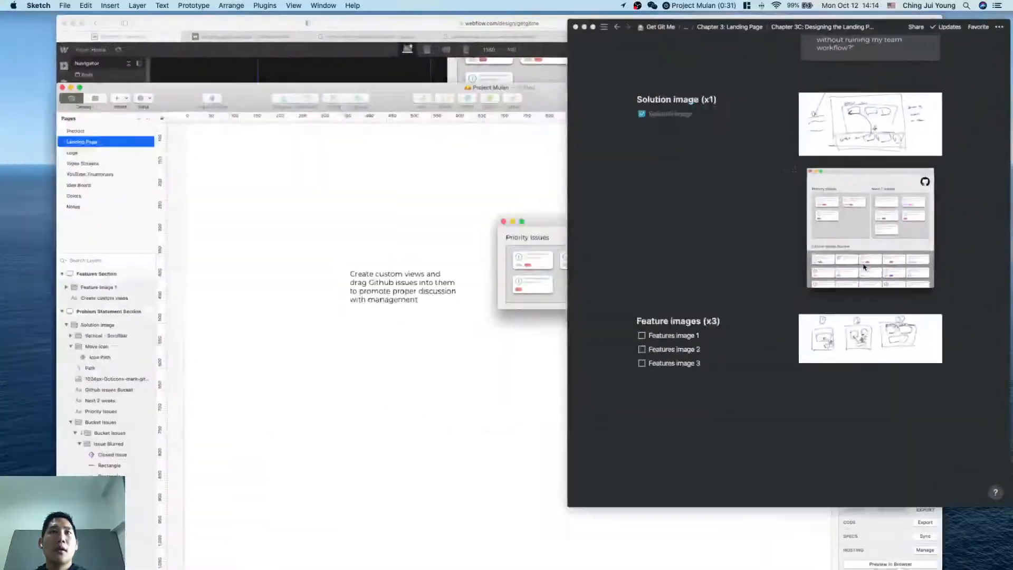
pyautogui.click(862, 391)
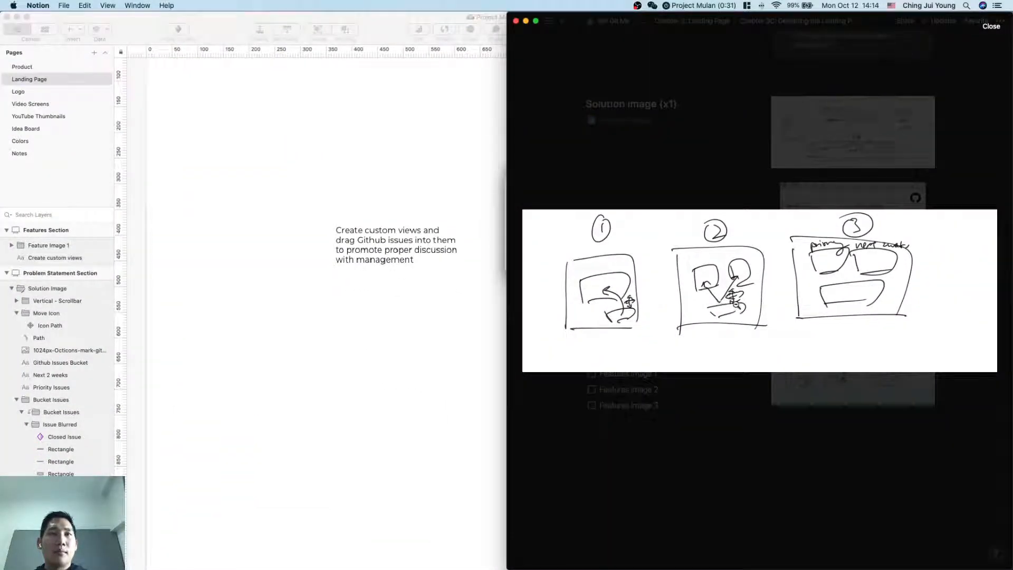
# Step: Close the enlarged sketch, check the second feature's text and layout in the Webflow GetGitMe page, and return to Sketch
pyautogui.press('Escape')
pyautogui.click(479, 402)
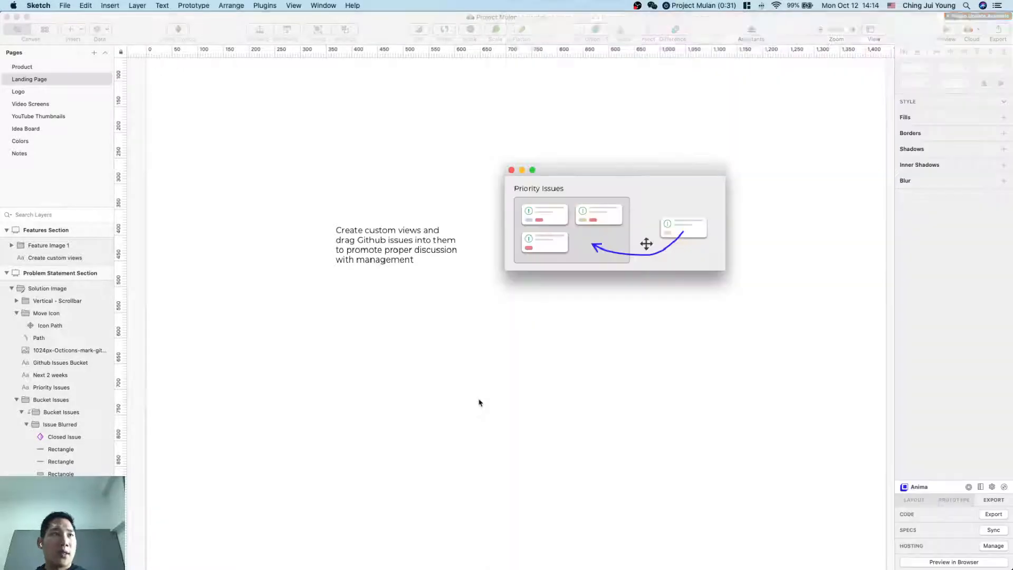
pyautogui.scroll(-10, 480, 402)
pyautogui.scroll(7, 480, 403)
pyautogui.hotkey('ctrl', 'Up')
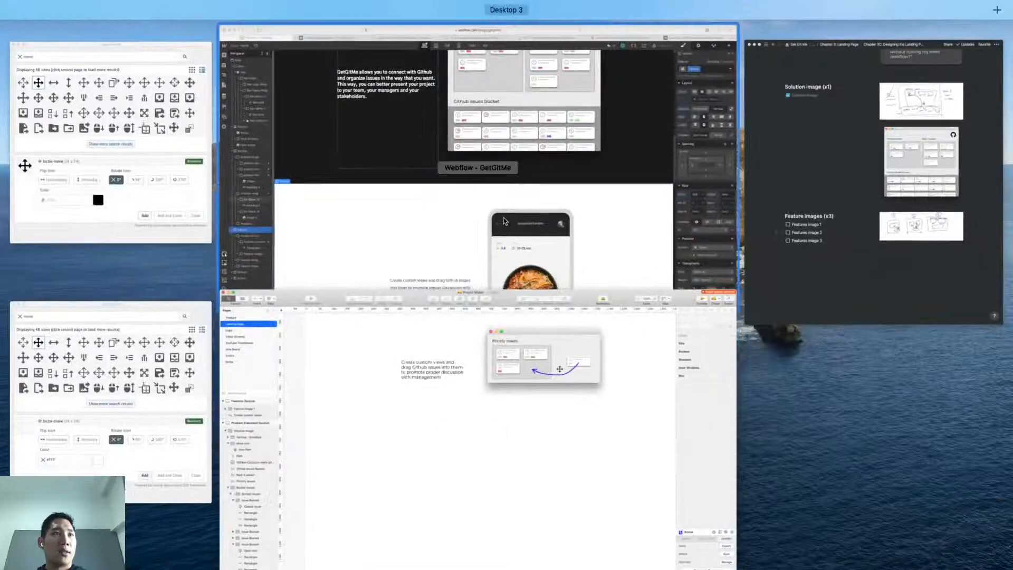
pyautogui.click(503, 227)
pyautogui.scroll(-9, 508, 359)
pyautogui.scroll(-3, 506, 359)
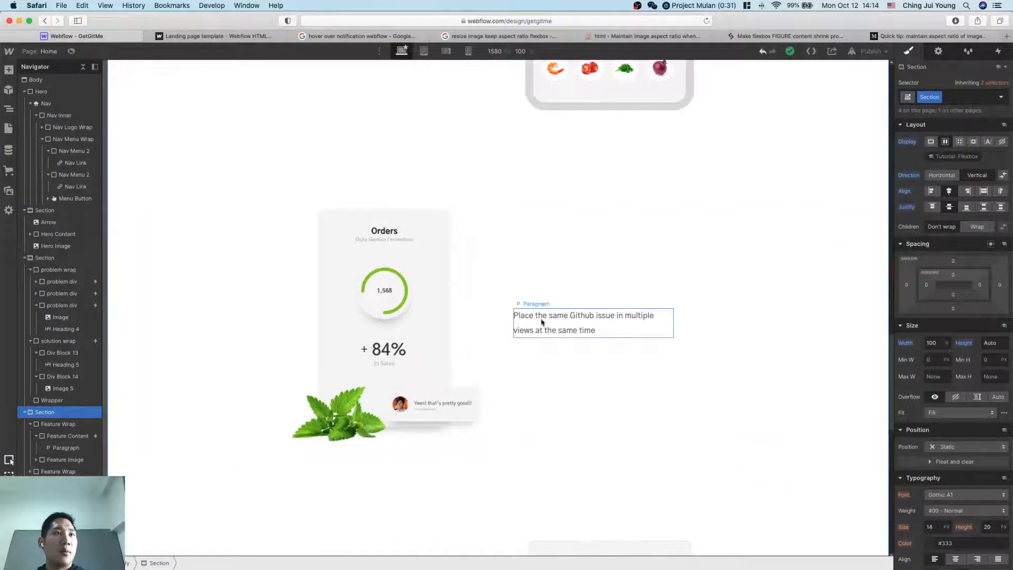
pyautogui.press('super+Tab')
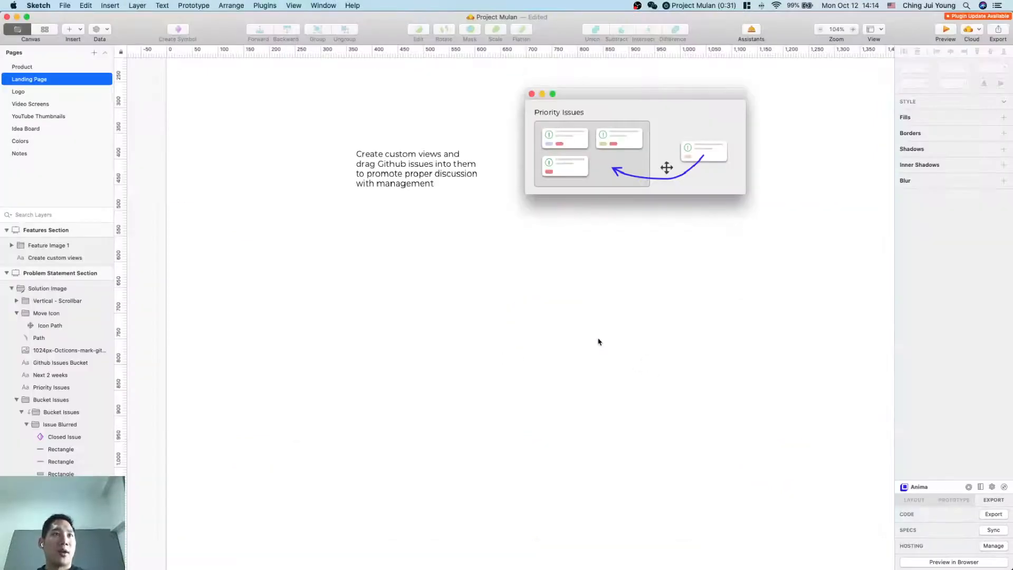
# Step: Copy the solution image from the Problem Statement section and paste it below the first feature's text in the Features Section
pyautogui.scroll(5, 653, 302)
pyautogui.scroll(3, 652, 303)
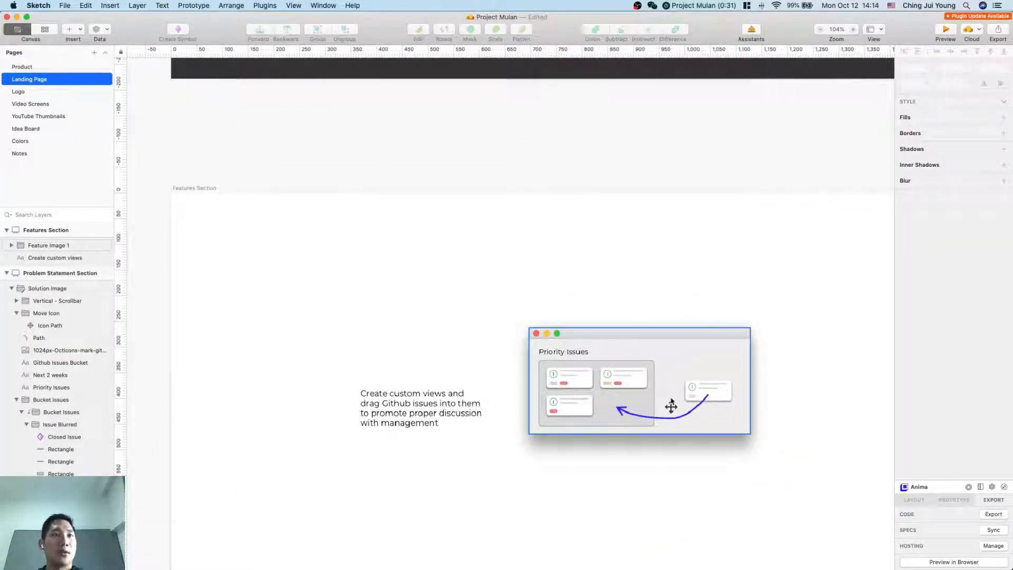
pyautogui.scroll(10, 670, 358)
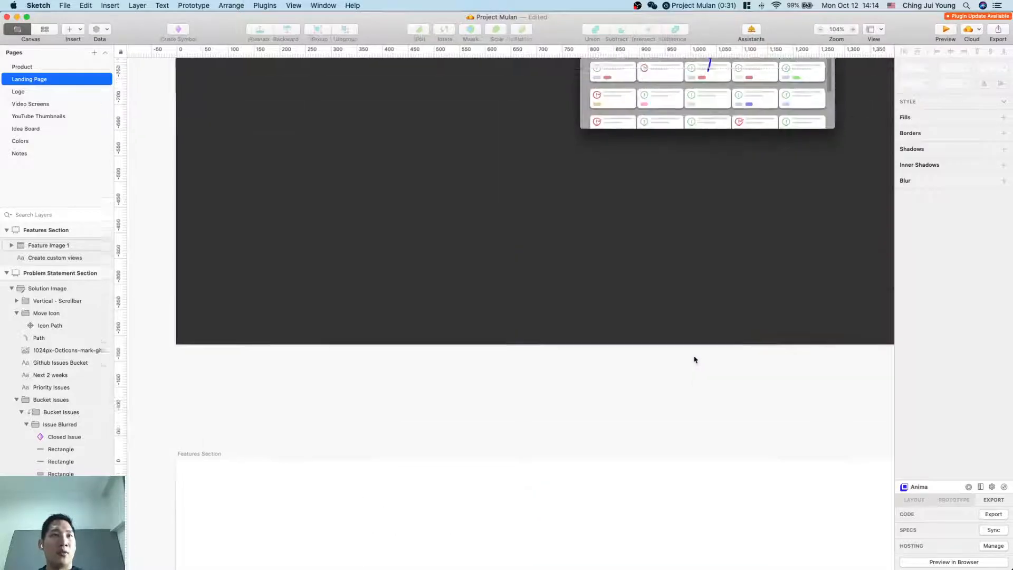
pyautogui.click(610, 269)
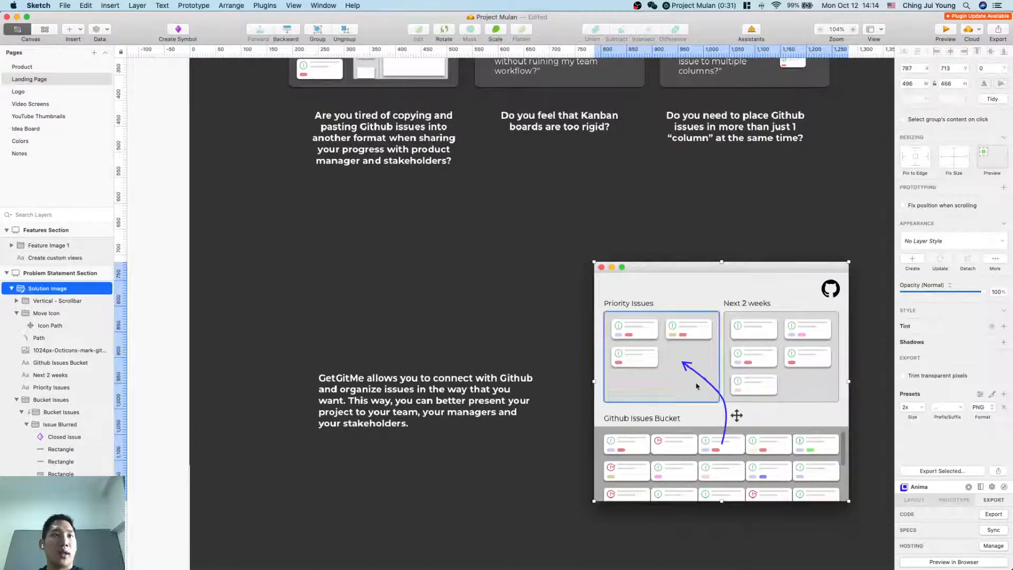
pyautogui.scroll(-15, 681, 393)
pyautogui.press('super+v')
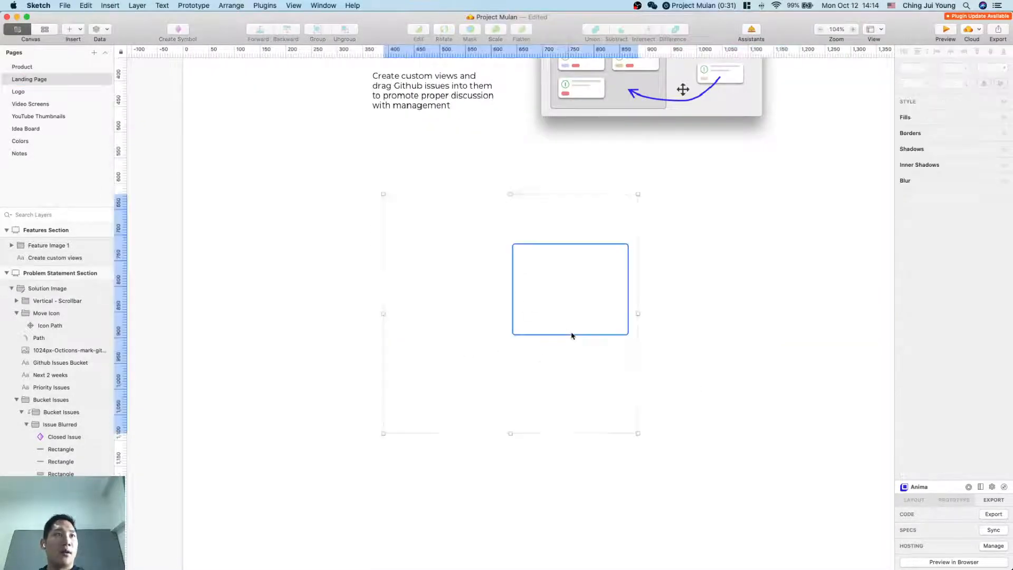
pyautogui.moveTo(517, 202); pyautogui.dragTo(440, 215)
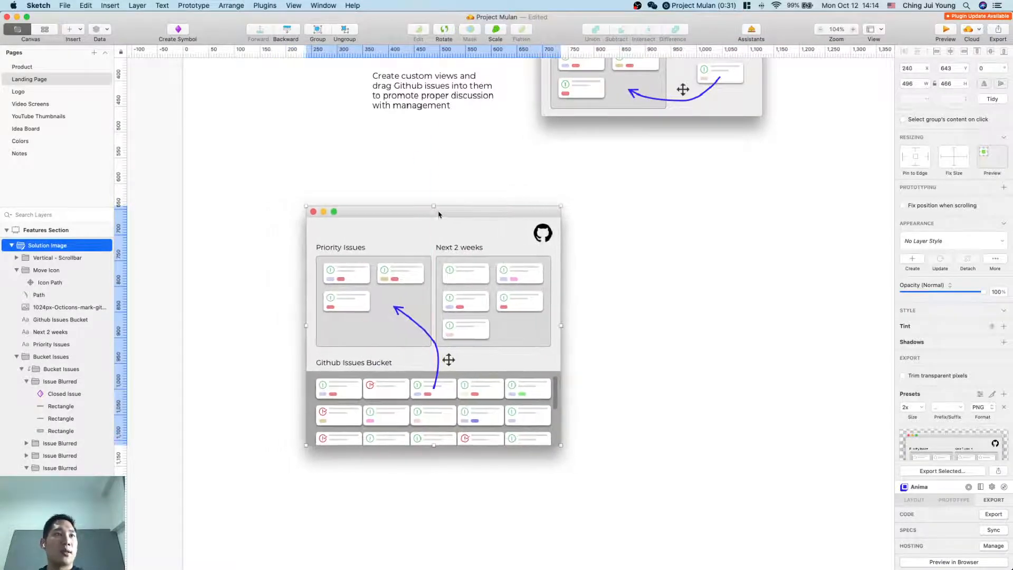
# Step: Ungroup the pasted solution image so its parts can be edited separately
pyautogui.click(593, 284)
pyautogui.doubleClick(526, 376)
pyautogui.click(645, 395)
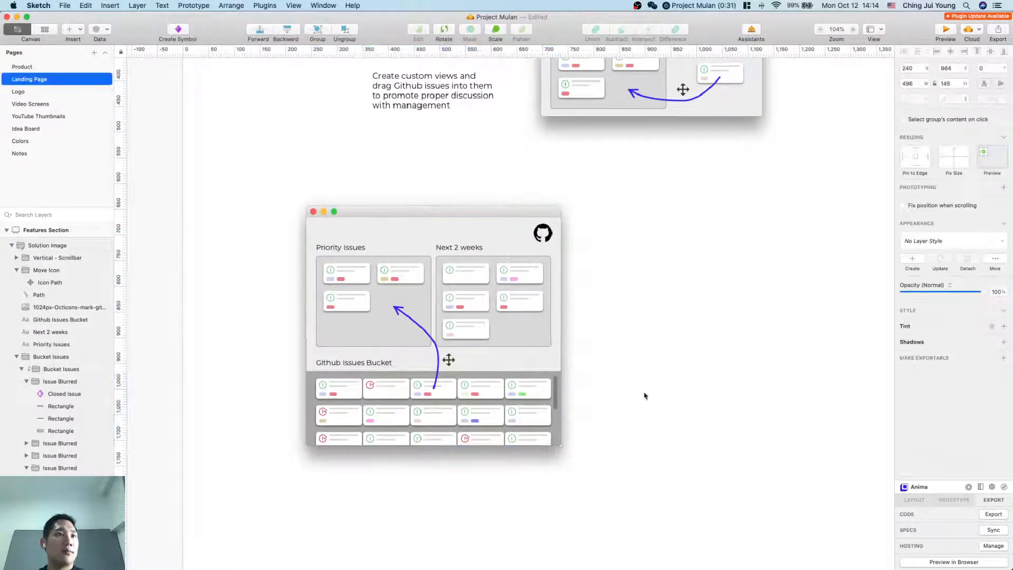
pyautogui.click(481, 235)
pyautogui.press('super+shift+g')
pyautogui.click(655, 400)
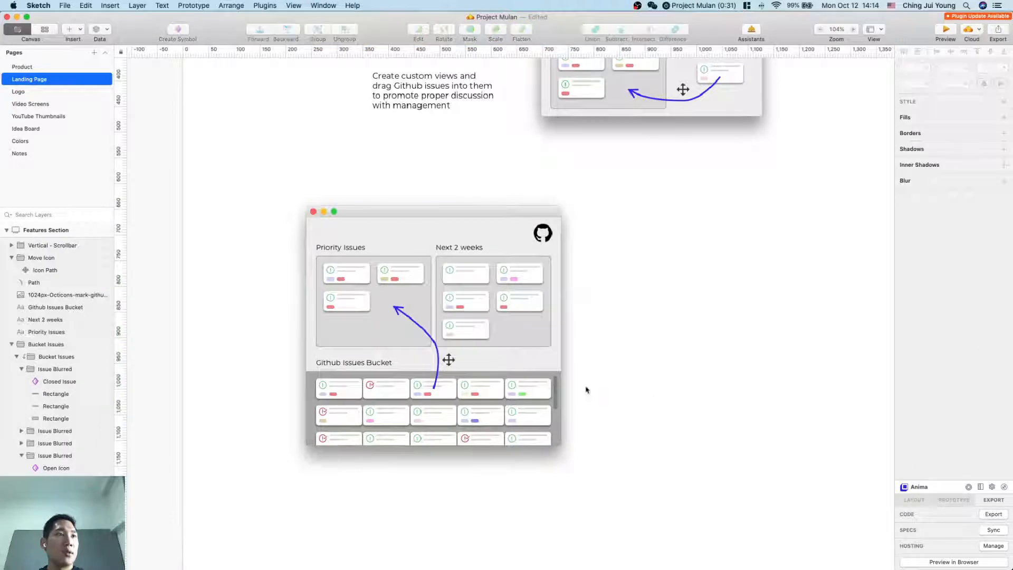
# Step: Delete the bucket of issues, the Github Issues Bucket label and the GitHub logo from the second mockup
pyautogui.click(545, 378)
pyautogui.press('BackSpace')
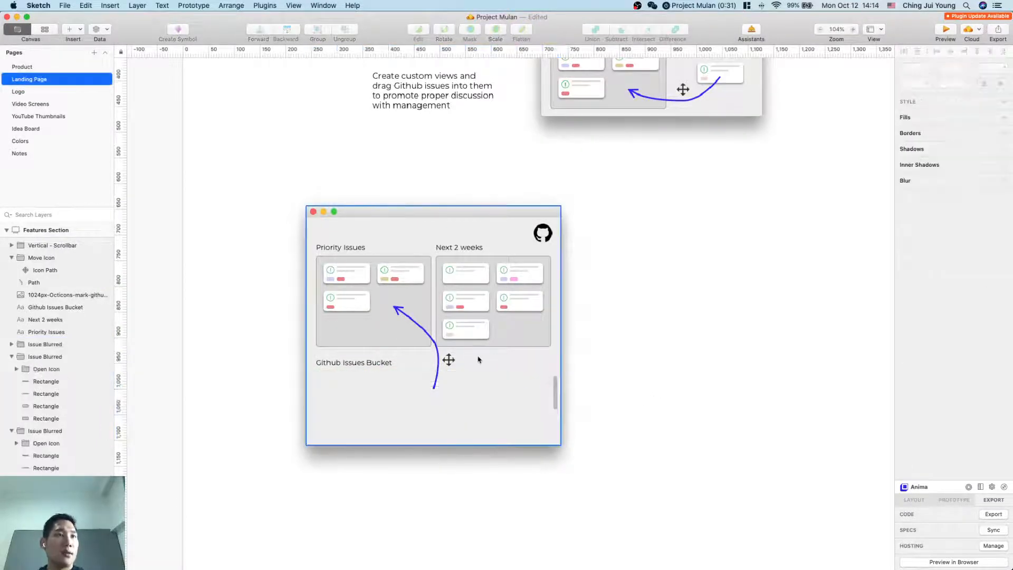
pyautogui.click(371, 362)
pyautogui.press('BackSpace')
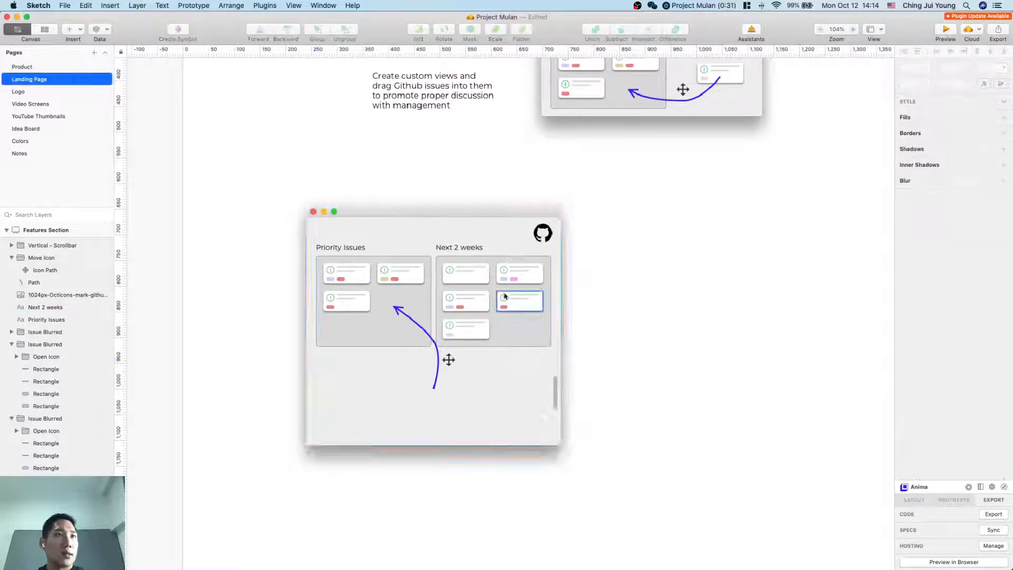
pyautogui.click(545, 239)
pyautogui.press('BackSpace')
# Step: Shorten the second mockup's window to about 429 high by lowering its top edge to just above the column headings
pyautogui.click(468, 214)
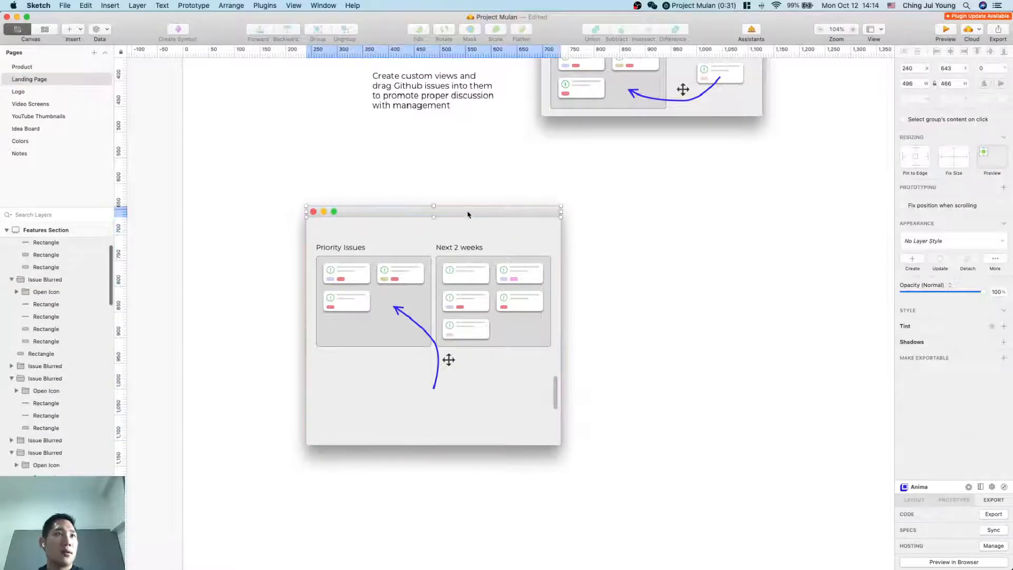
pyautogui.click(606, 284)
pyautogui.click(465, 213)
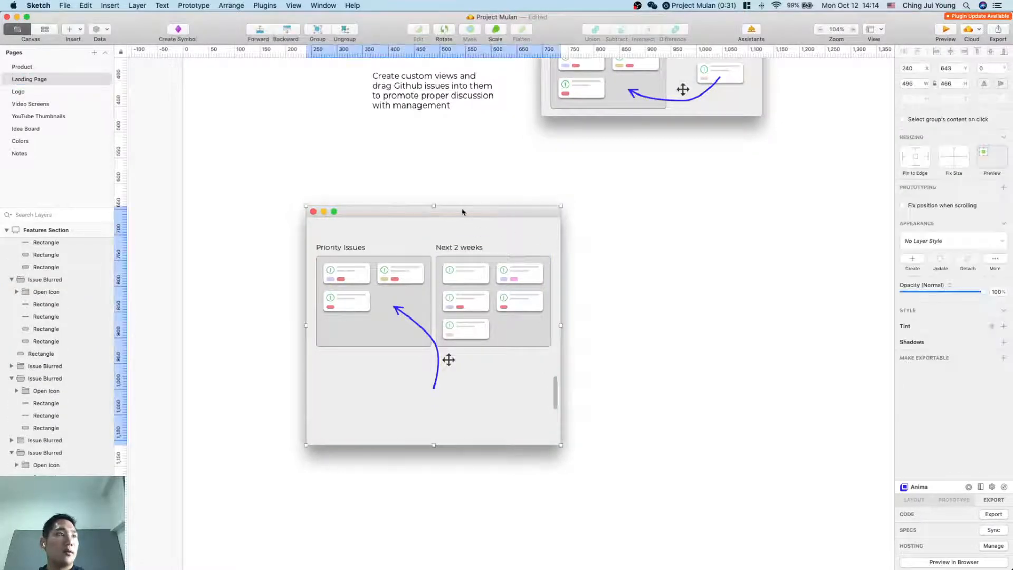
pyautogui.moveTo(432, 206); pyautogui.dragTo(433, 226)
pyautogui.click(690, 374)
# Step: Copy the outside issue card from Feature Image 1 and place it below the two columns in the second window
pyautogui.scroll(4, 690, 375)
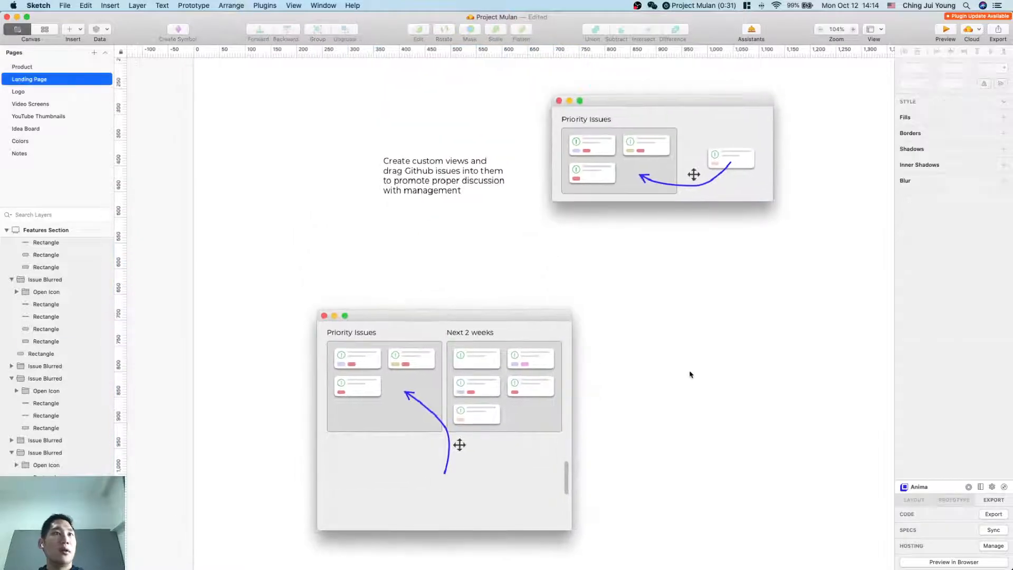
pyautogui.doubleClick(739, 163)
pyautogui.press('super+c')
pyautogui.press('super+v')
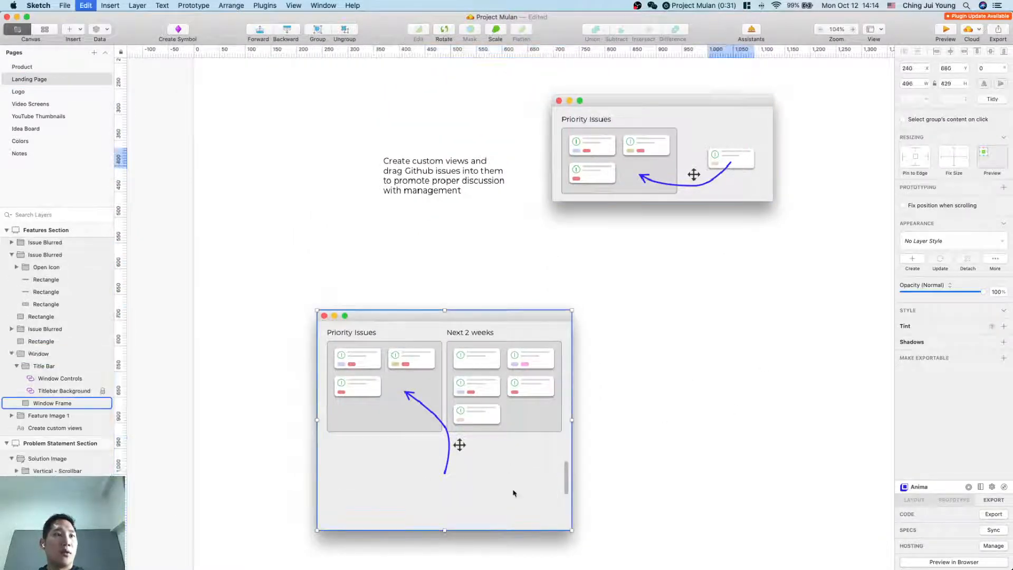
pyautogui.hscroll(4, 716, 206)
pyautogui.scroll(3, 716, 206)
pyautogui.scroll(-4, 619, 291)
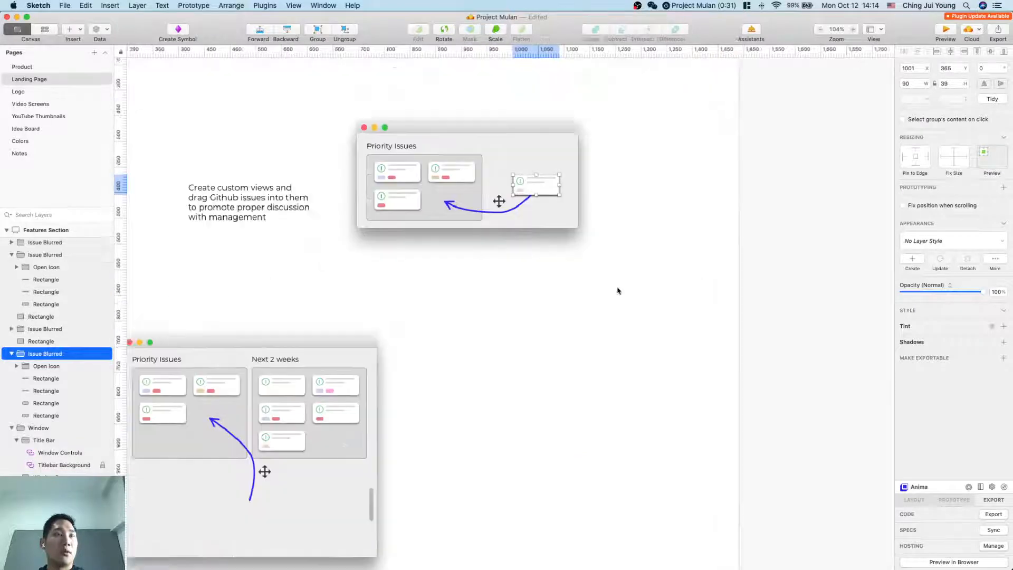
pyautogui.moveTo(570, 114); pyautogui.dragTo(283, 454)
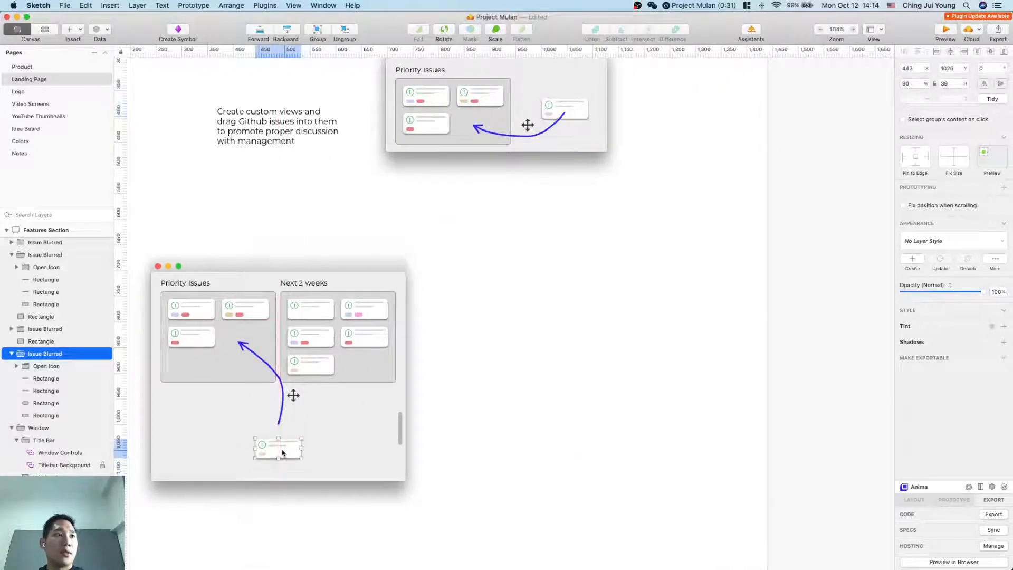
# Step: Move the copied issue card up so the arrow starts on it
pyautogui.click(493, 430)
pyautogui.scroll(-4, 490, 422)
pyautogui.hscroll(-4, 491, 422)
pyautogui.scroll(5, 487, 407)
pyautogui.scroll(4, 486, 406)
pyautogui.hscroll(-4, 486, 407)
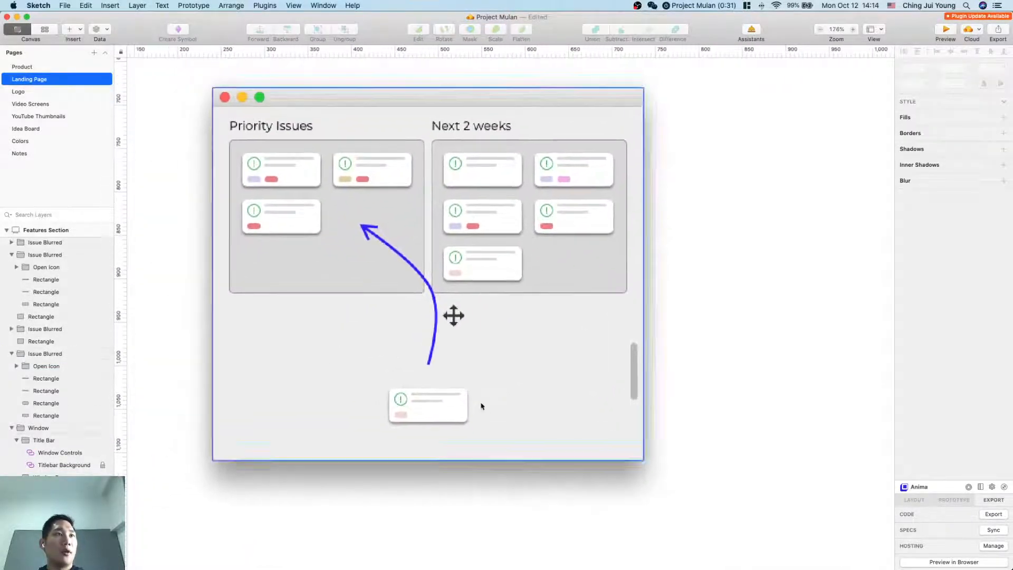
pyautogui.moveTo(455, 411); pyautogui.dragTo(455, 369)
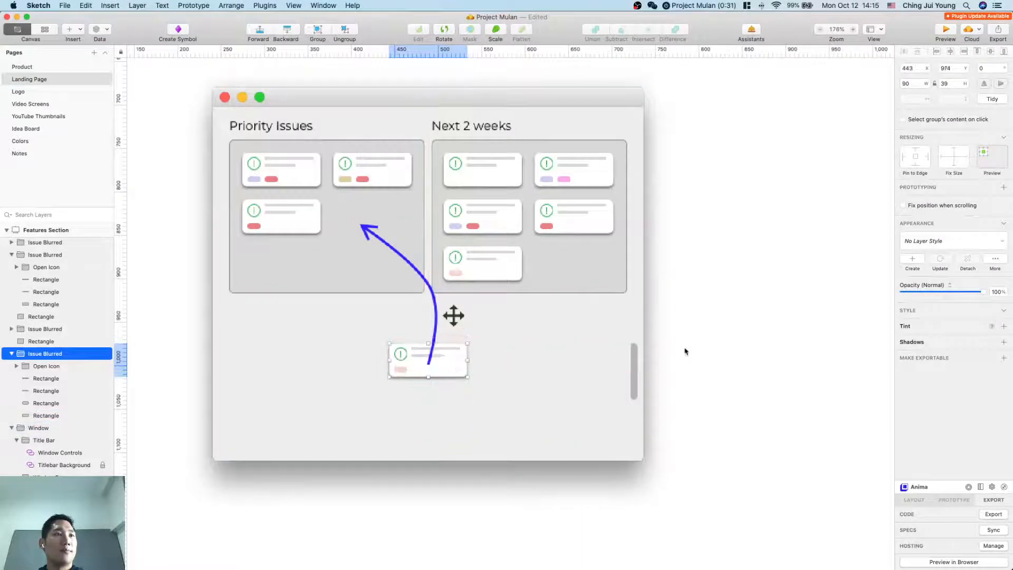
pyautogui.click(685, 351)
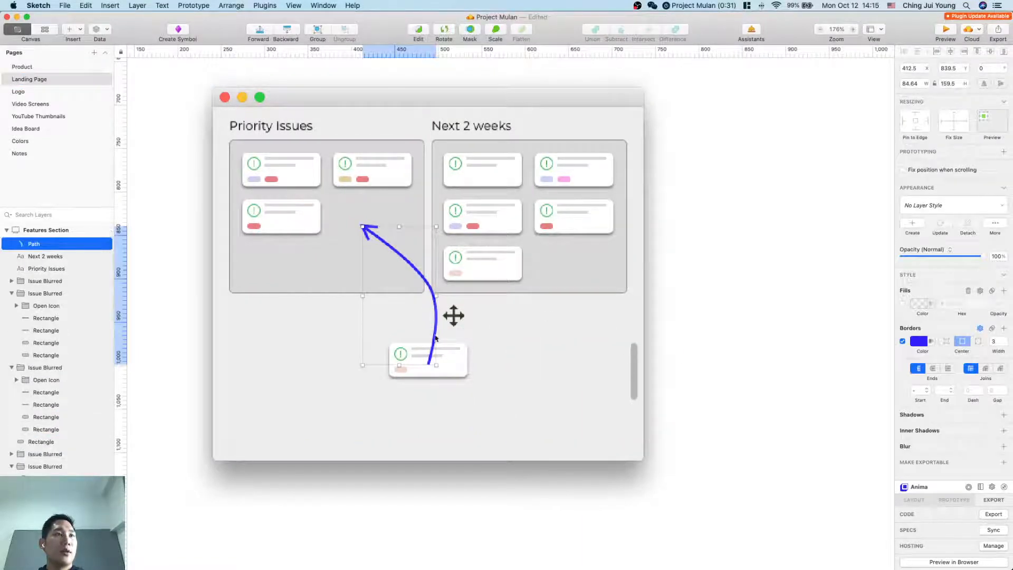
# Step: Reshape the arrow by moving its middle point left, curving it from the card up into the Priority Issues column
pyautogui.doubleClick(435, 313)
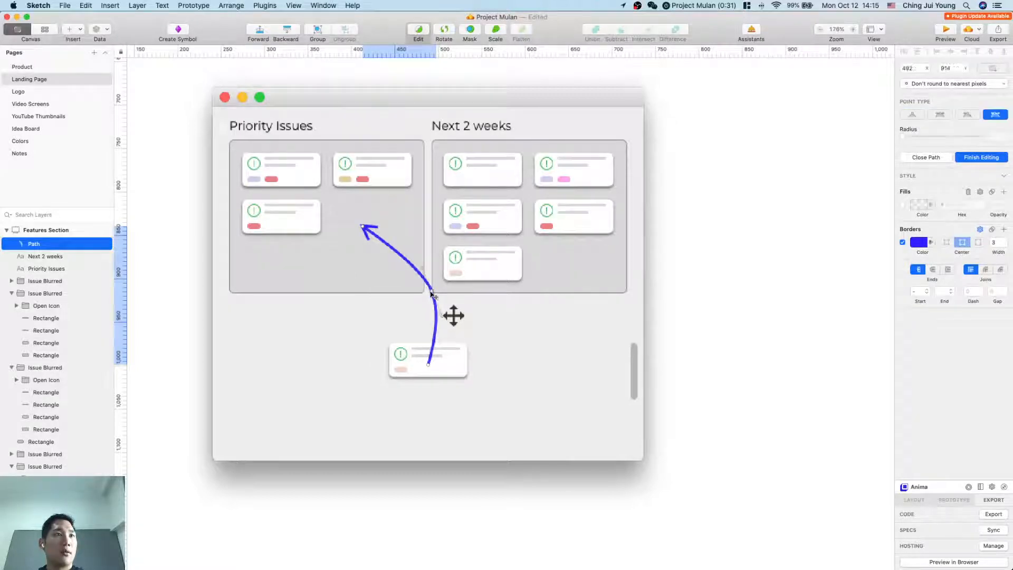
pyautogui.moveTo(433, 295); pyautogui.dragTo(362, 302)
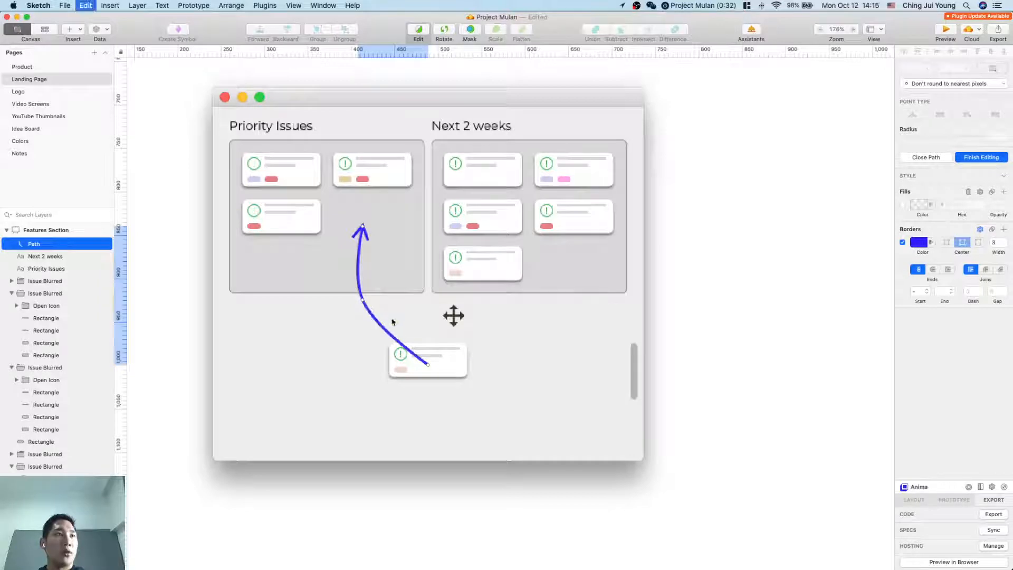
pyautogui.press('super+v')
pyautogui.press('Delete')
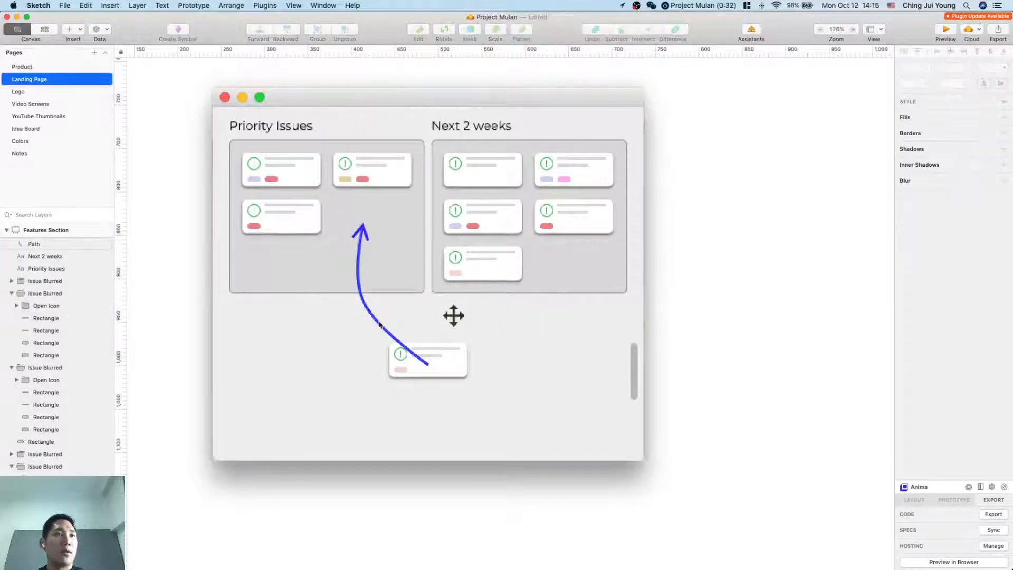
# Step: Duplicate the arrow, anchoring the copy's start on the card and its tip in the empty slot of the Next 2 weeks column
pyautogui.click(378, 325)
pyautogui.moveTo(379, 325); pyautogui.dragTo(465, 325)
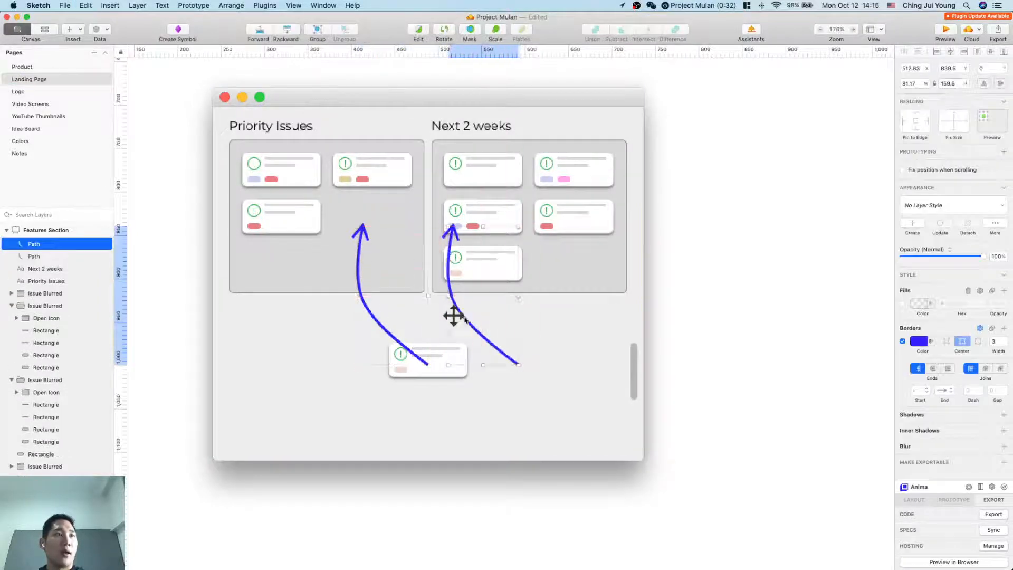
pyautogui.doubleClick(489, 340)
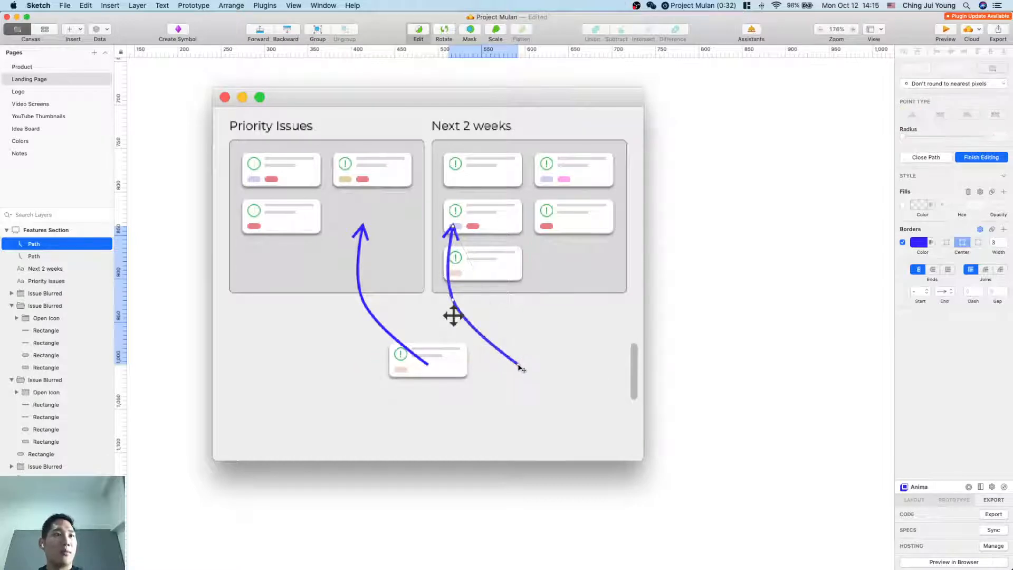
pyautogui.moveTo(521, 369); pyautogui.dragTo(428, 364)
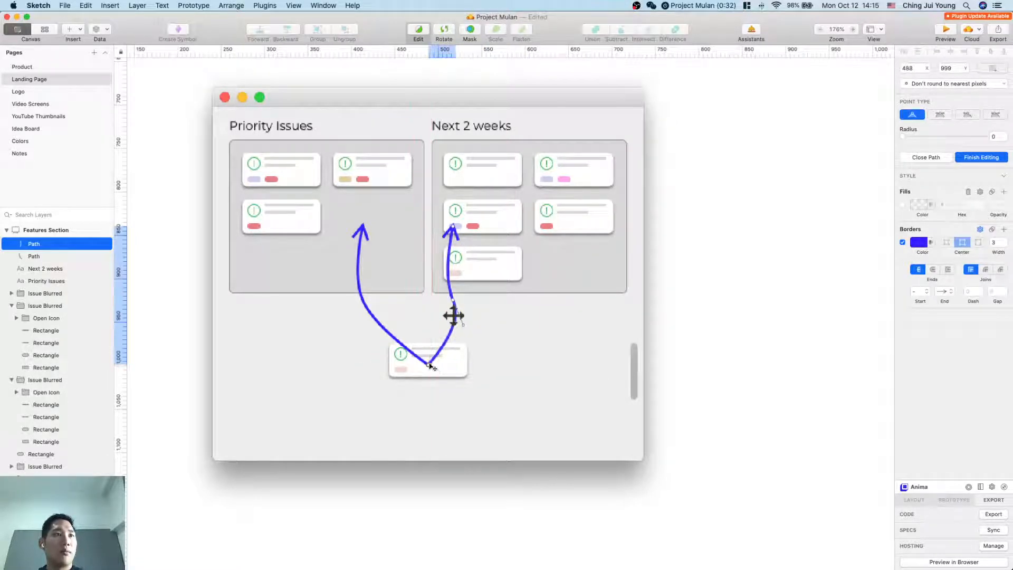
pyautogui.moveTo(454, 229); pyautogui.dragTo(577, 265)
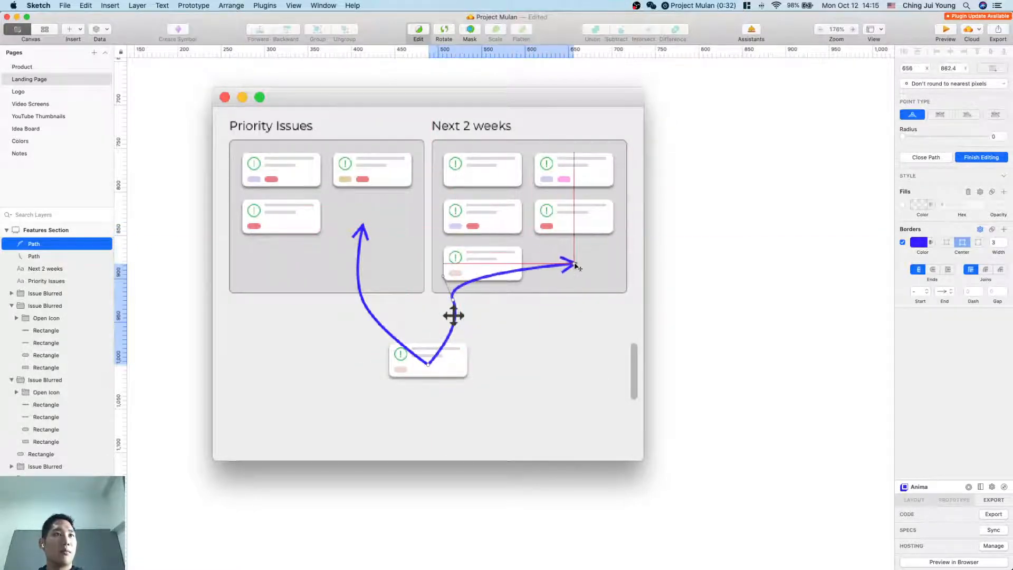
# Step: Adjust the second arrow's middle point and curve handle so it bends smoothly outward beneath the Next 2 weeks column
pyautogui.click(513, 285)
pyautogui.moveTo(457, 304); pyautogui.dragTo(513, 335)
pyautogui.moveTo(556, 305)
pyautogui.mouseDown()
pyautogui.moveTo(539, 313)
pyautogui.moveTo(565, 296)
pyautogui.mouseUp()
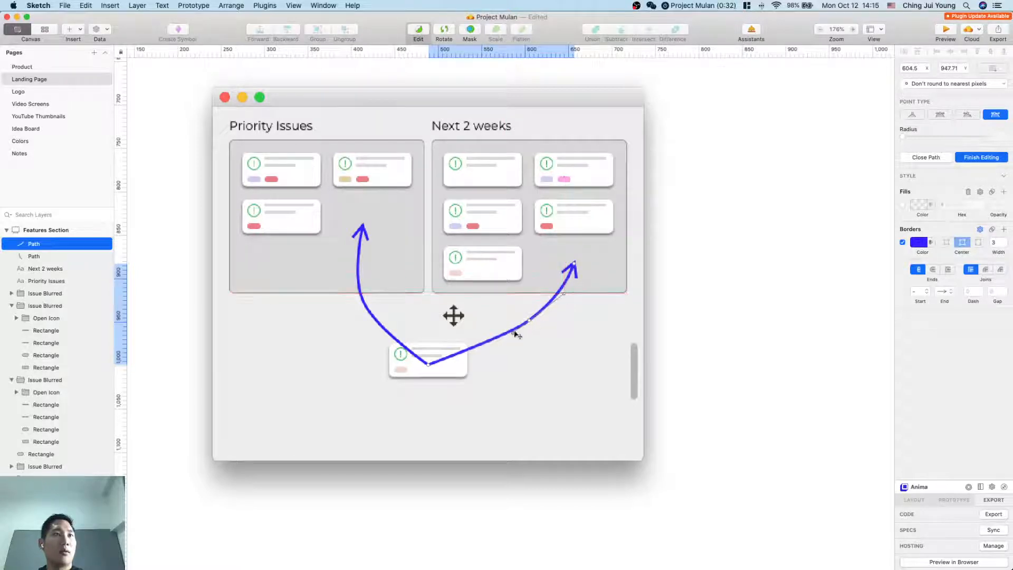
pyautogui.moveTo(515, 334)
pyautogui.mouseDown()
pyautogui.moveTo(499, 344)
pyautogui.moveTo(520, 332)
pyautogui.mouseUp()
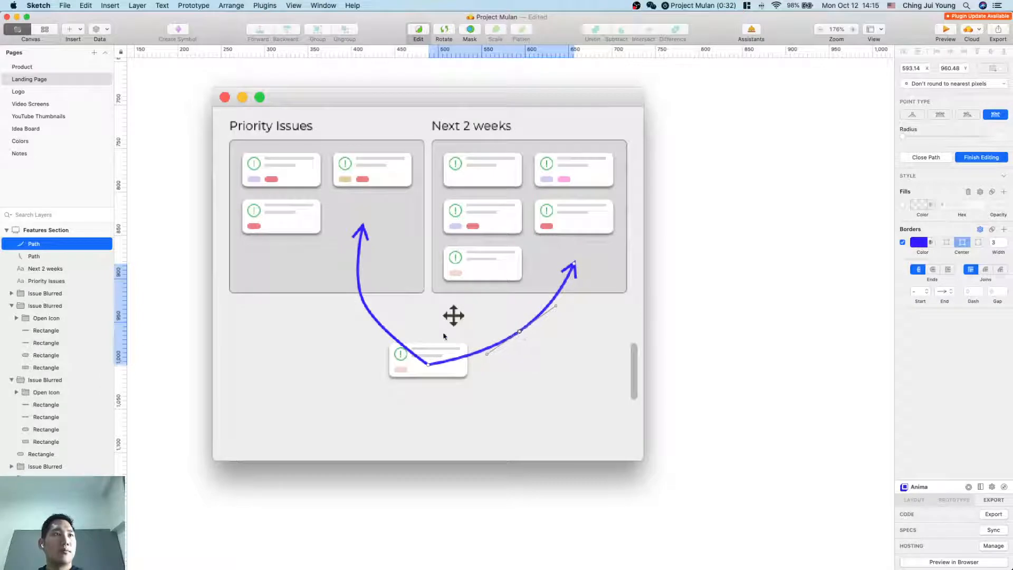
pyautogui.click(369, 313)
pyautogui.press('Escape')
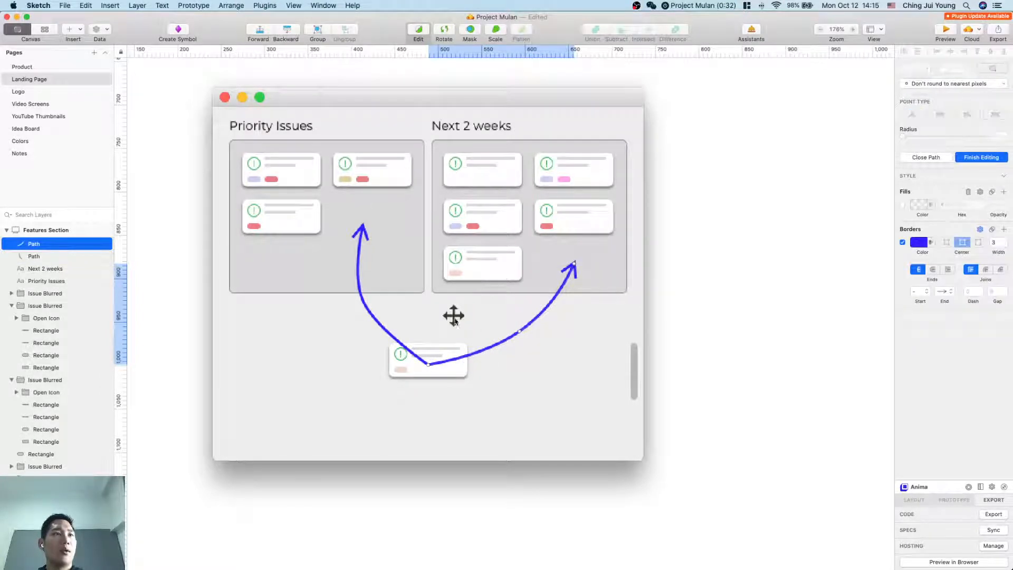
pyautogui.press('Escape')
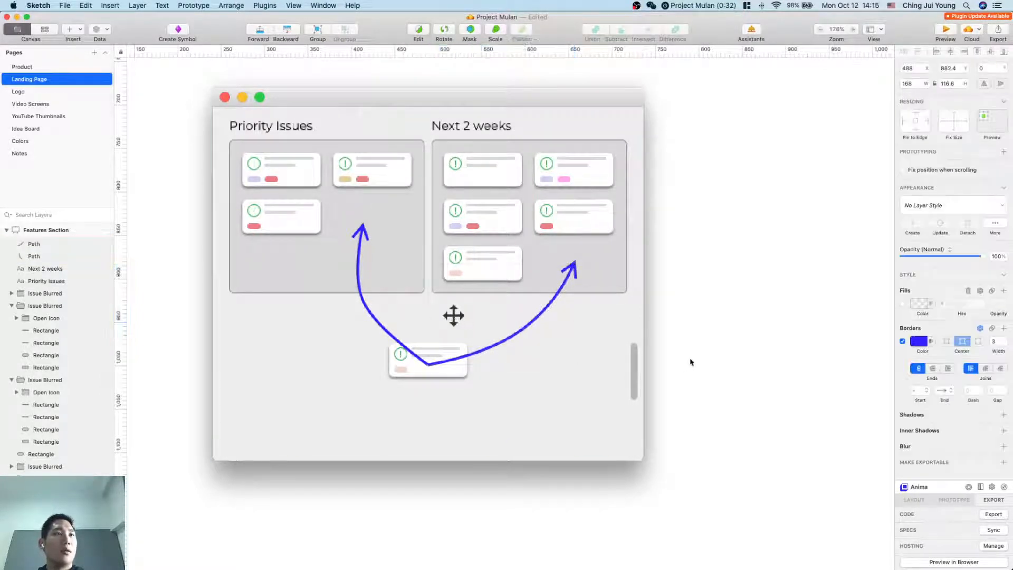
# Step: Move the move icon beside the Next 2 weeks arrow and place a duplicate of it beside the Priority Issues arrow
pyautogui.press('Escape')
pyautogui.moveTo(454, 316); pyautogui.dragTo(512, 323)
pyautogui.press('super+c')
pyautogui.press('super+v')
pyautogui.click(810, 346)
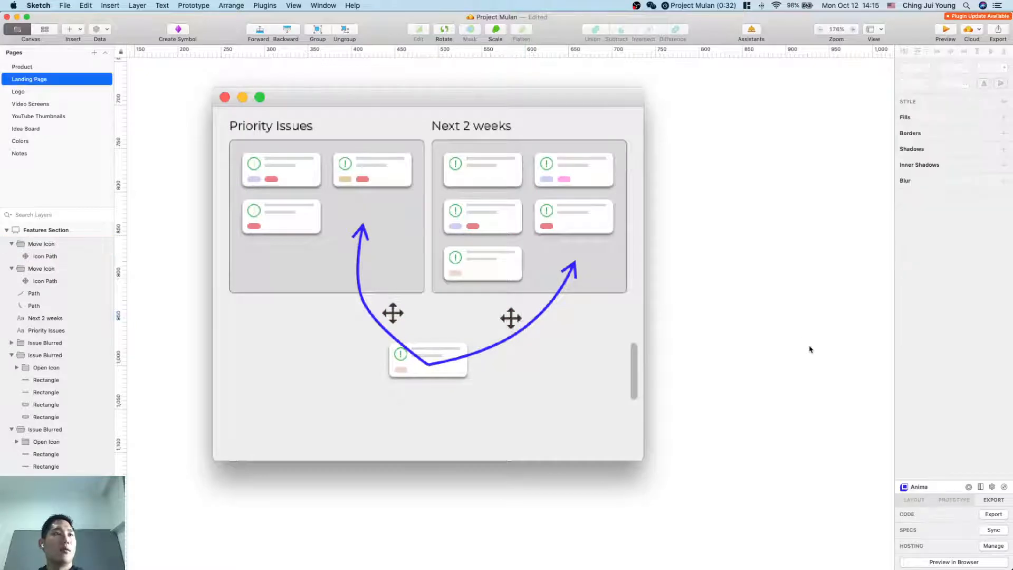
pyautogui.scroll(5, 792, 345)
pyautogui.hscroll(-2, 791, 346)
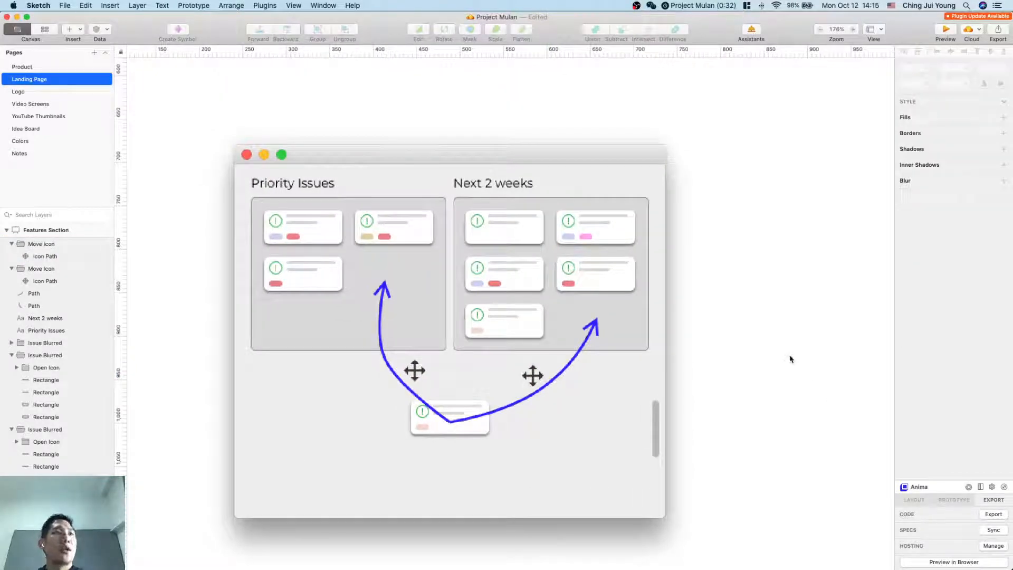
# Step: Save the document and delete the vertical scrollbar from the second feature image
pyautogui.press('super+s')
pyautogui.click(597, 424)
pyautogui.doubleClick(656, 429)
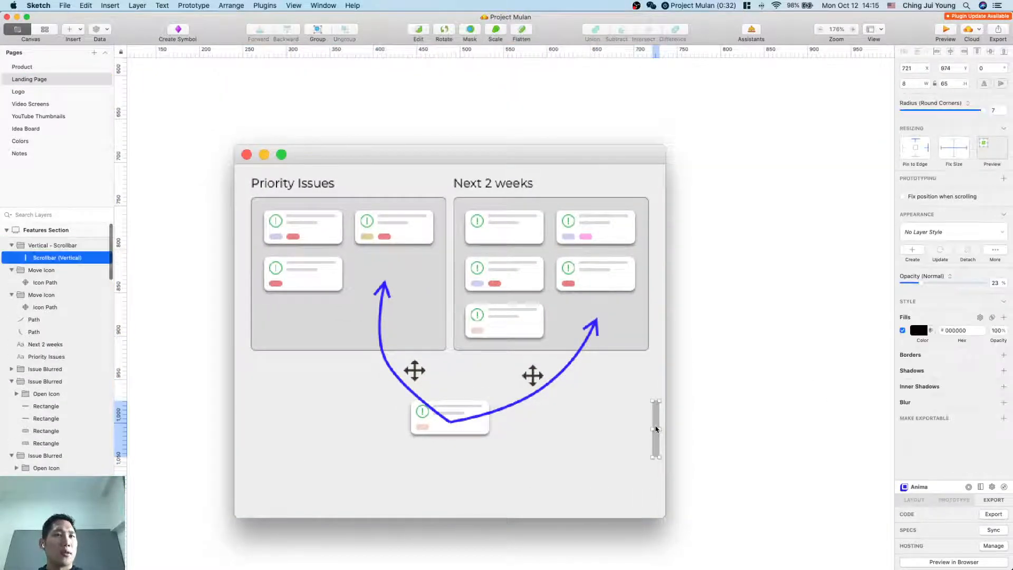
pyautogui.press('Escape')
# Step: Shorten the window frame to about 348 px high so it ends just beneath the loose issue card, and save
pyautogui.click(450, 515)
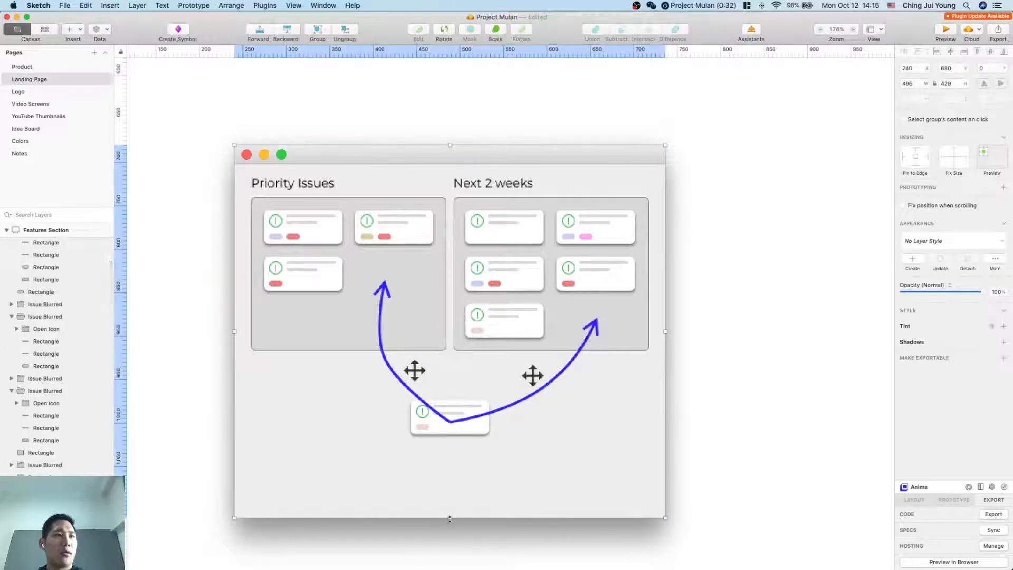
pyautogui.moveTo(449, 517); pyautogui.dragTo(450, 447)
pyautogui.click(759, 399)
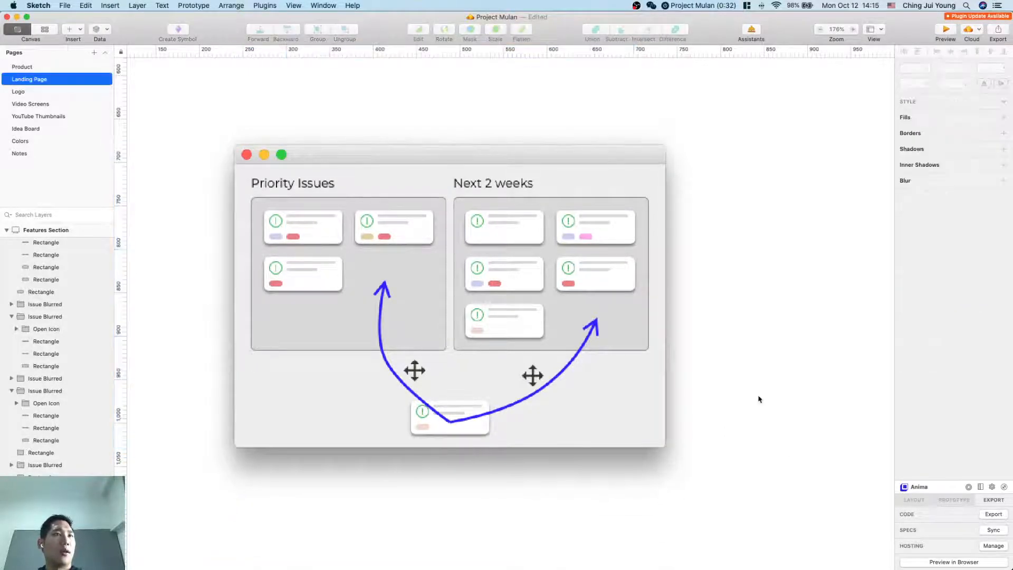
pyautogui.scroll(-1, 758, 400)
pyautogui.press('super+s')
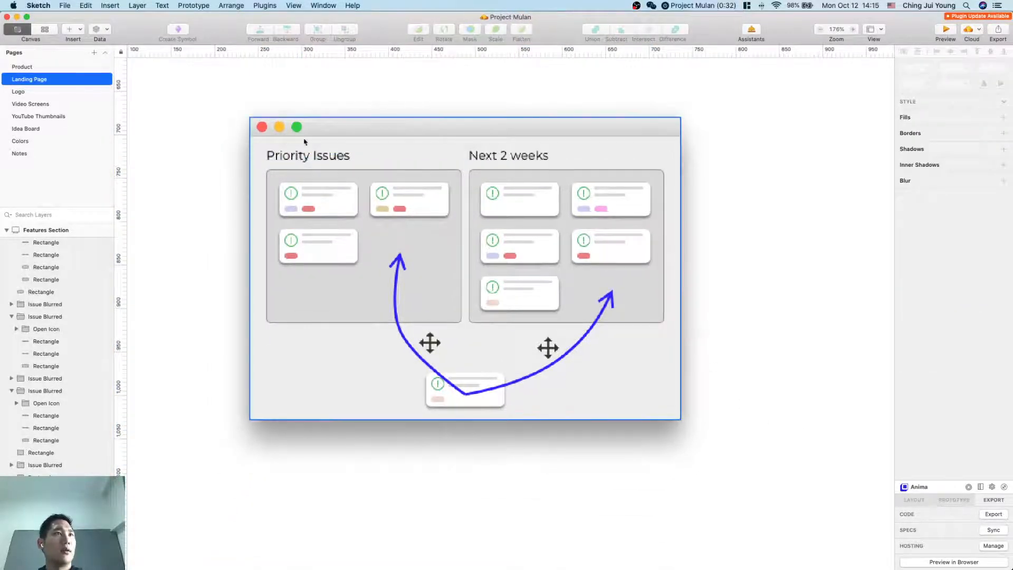
# Step: Copy "Place the same Github issue in multiple views at the same time" from the Webflow page and paste it beside the second feature image in Sketch
pyautogui.scroll(-3, 305, 144)
pyautogui.press('super+minus')
pyautogui.scroll(5, 321, 172)
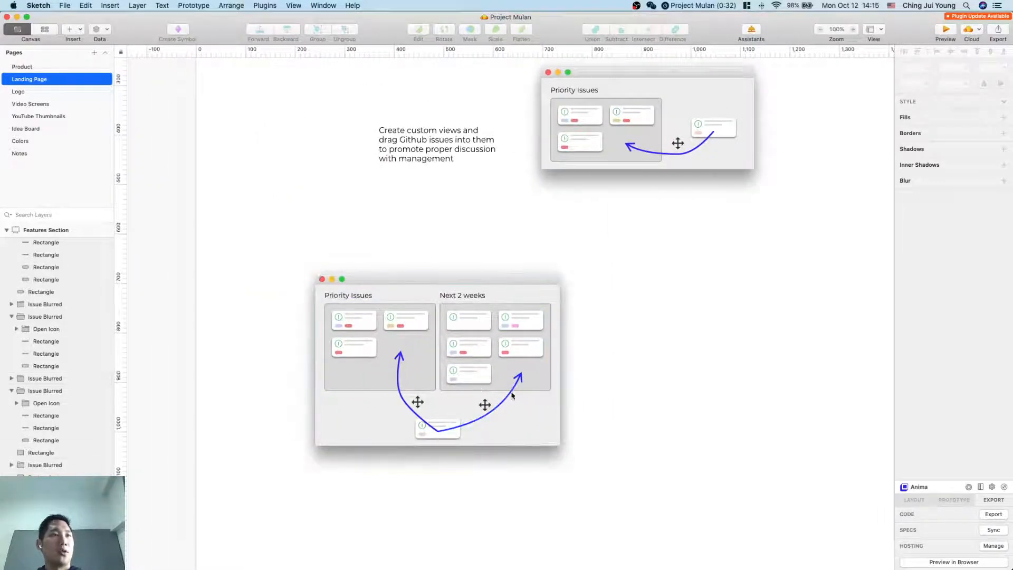
pyautogui.scroll(-2, 565, 324)
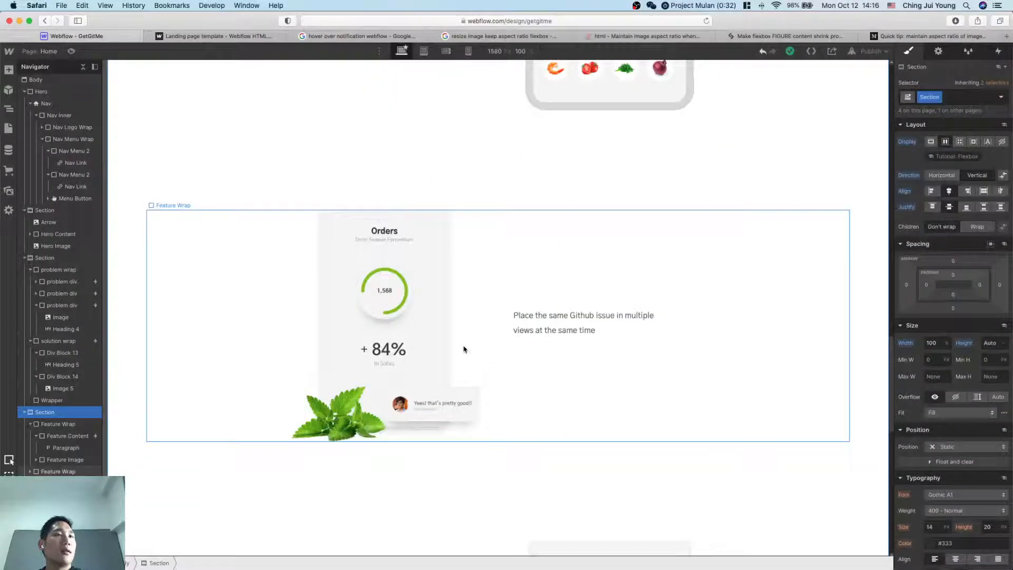
pyautogui.click(572, 318)
pyautogui.doubleClick(572, 318)
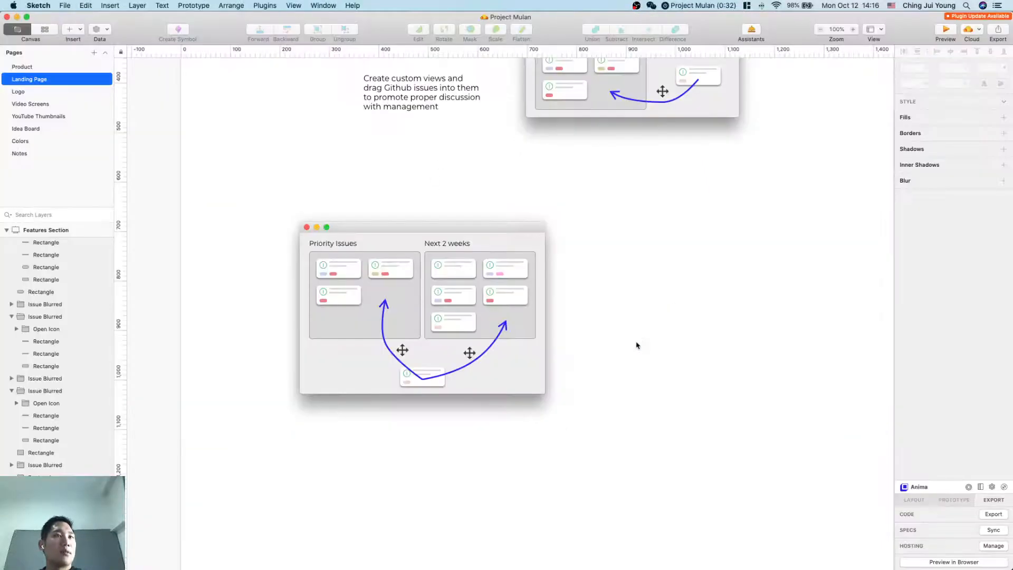
pyautogui.press('cmd+v')
pyautogui.moveTo(630, 314); pyautogui.dragTo(715, 314)
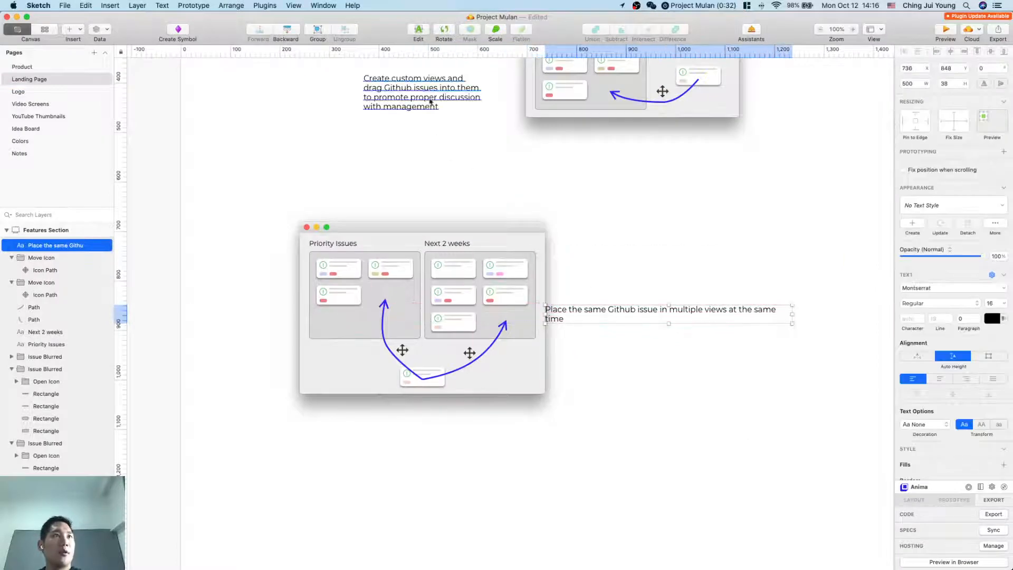
# Step: Copy the style of the "Create custom views" text and paste it onto the second feature's text
pyautogui.rightClick(427, 88)
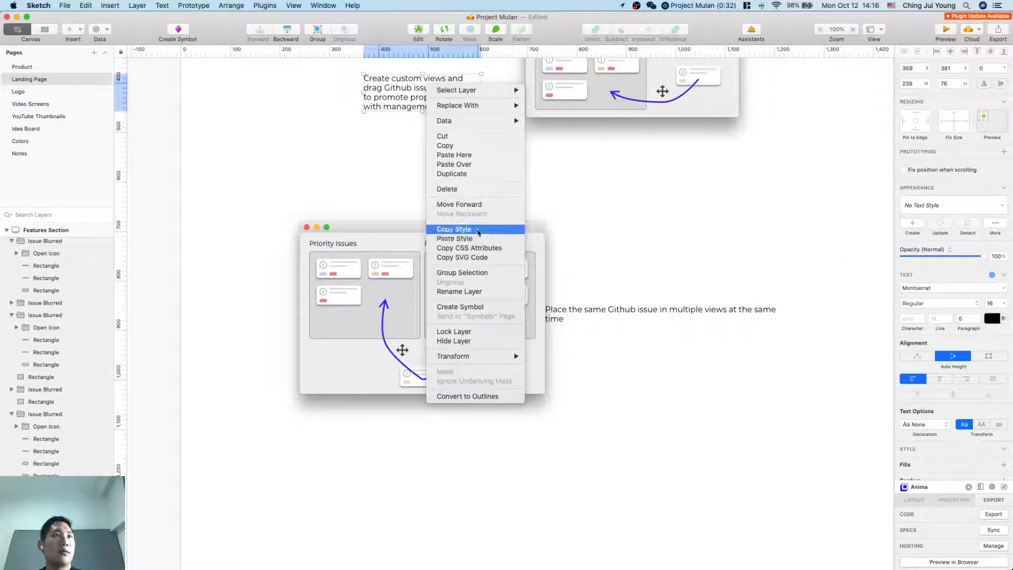
pyautogui.click(454, 229)
pyautogui.click(587, 311)
pyautogui.rightClick(594, 312)
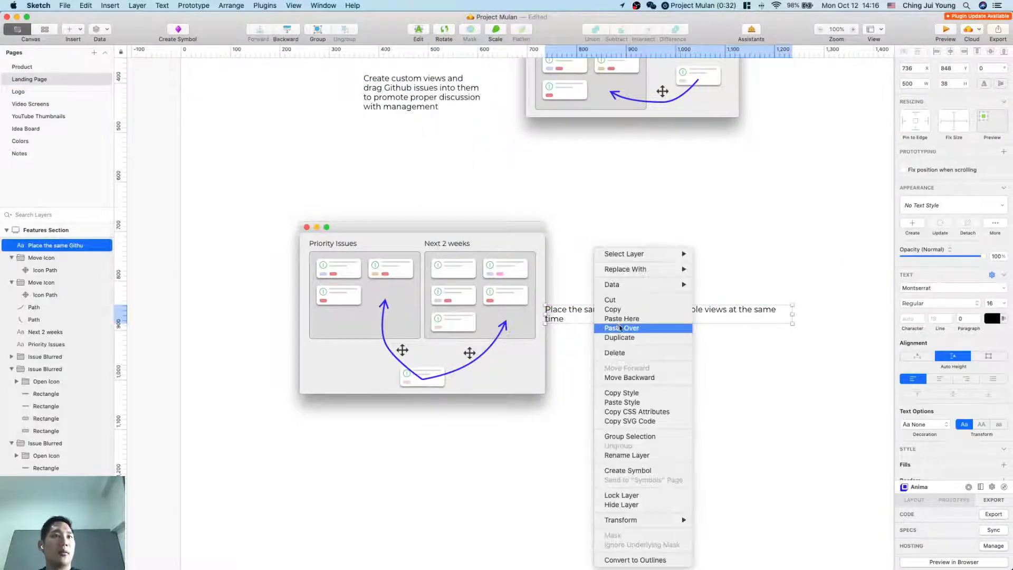
pyautogui.click(638, 402)
pyautogui.click(703, 409)
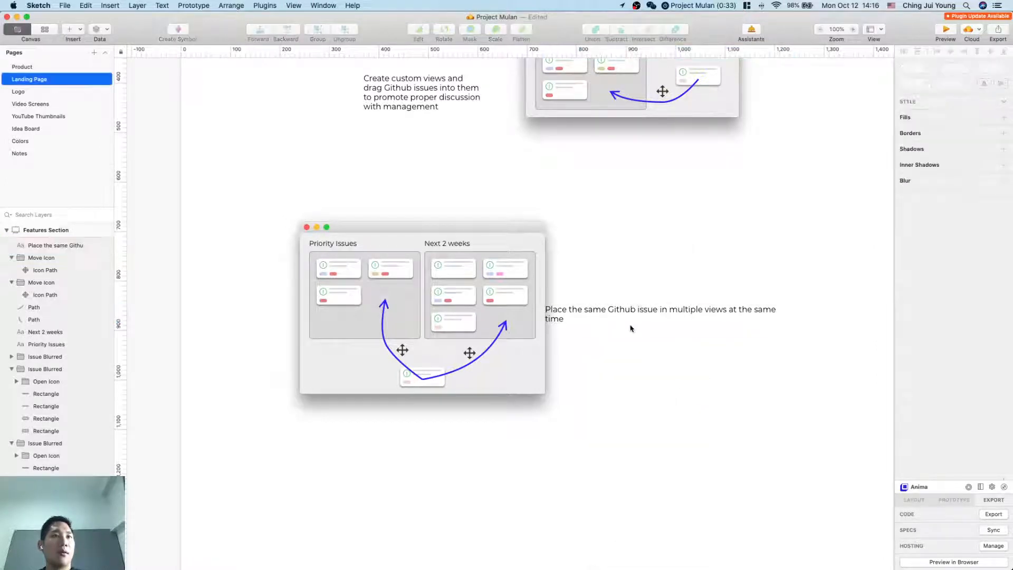
# Step: Right-align the second feature's text and narrow its box so the sentence wraps evenly onto two lines
pyautogui.click(630, 316)
pyautogui.click(967, 379)
pyautogui.click(763, 328)
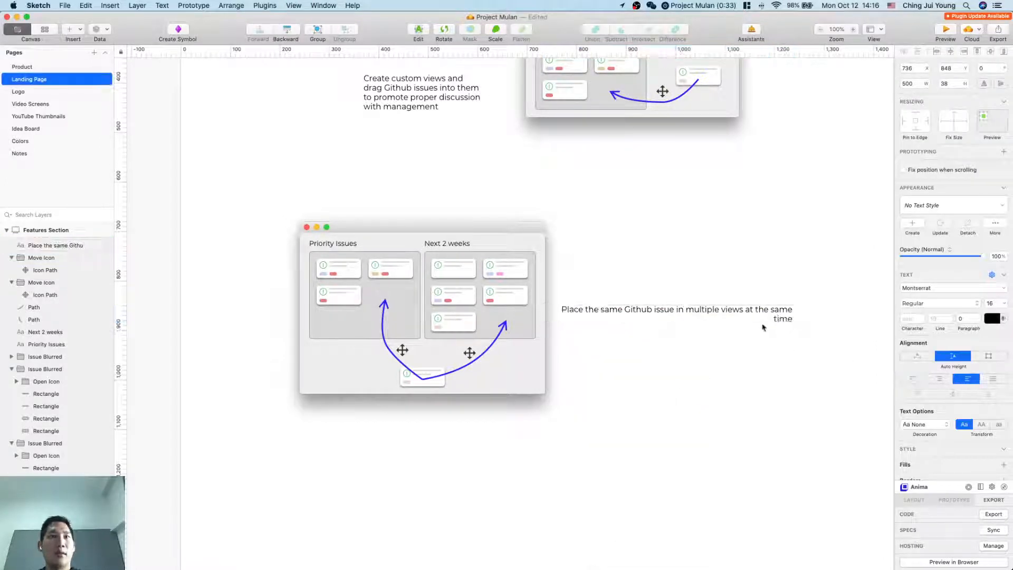
pyautogui.click(786, 312)
pyautogui.moveTo(793, 313); pyautogui.dragTo(686, 313)
pyautogui.click(696, 391)
pyautogui.scroll(-5, 696, 391)
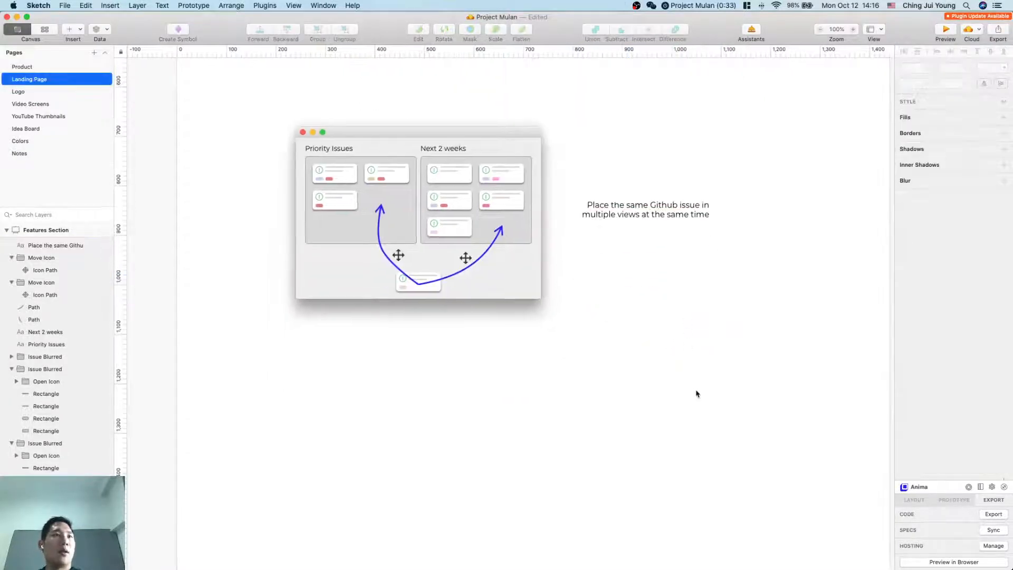
# Step: Group all layers of the second feature's window illustration and name the group "Feature Image 2"
pyautogui.scroll(6, 609, 311)
pyautogui.click(433, 281)
pyautogui.click(410, 267)
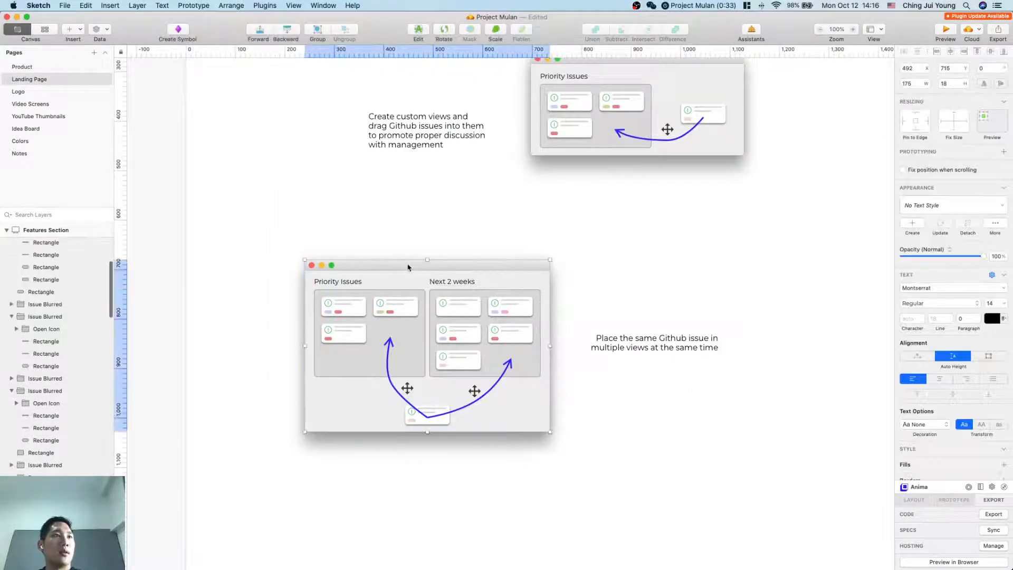
pyautogui.click(307, 251)
pyautogui.moveTo(290, 243); pyautogui.dragTo(581, 481)
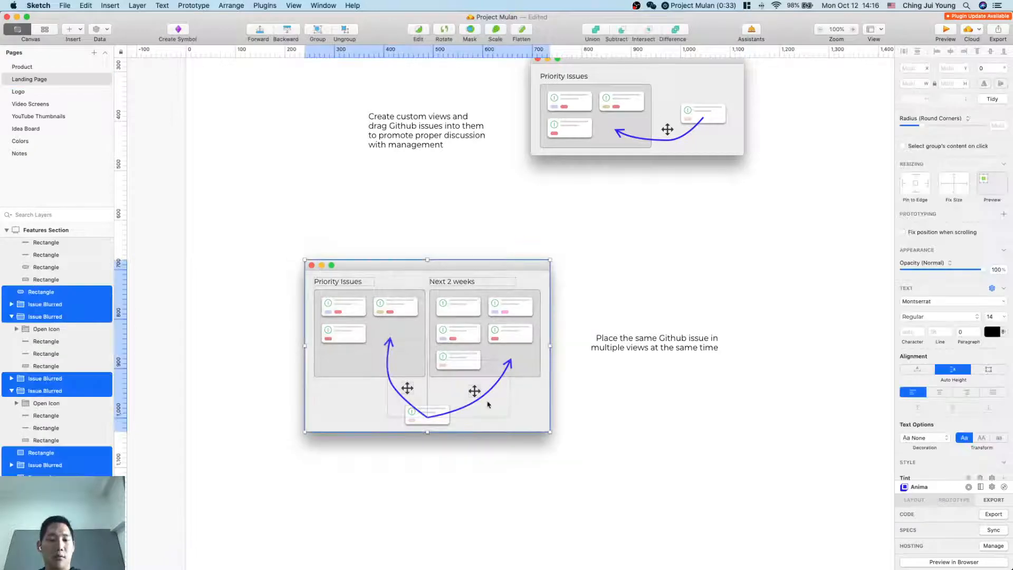
pyautogui.press('super+g')
pyautogui.click(509, 463)
pyautogui.click(358, 294)
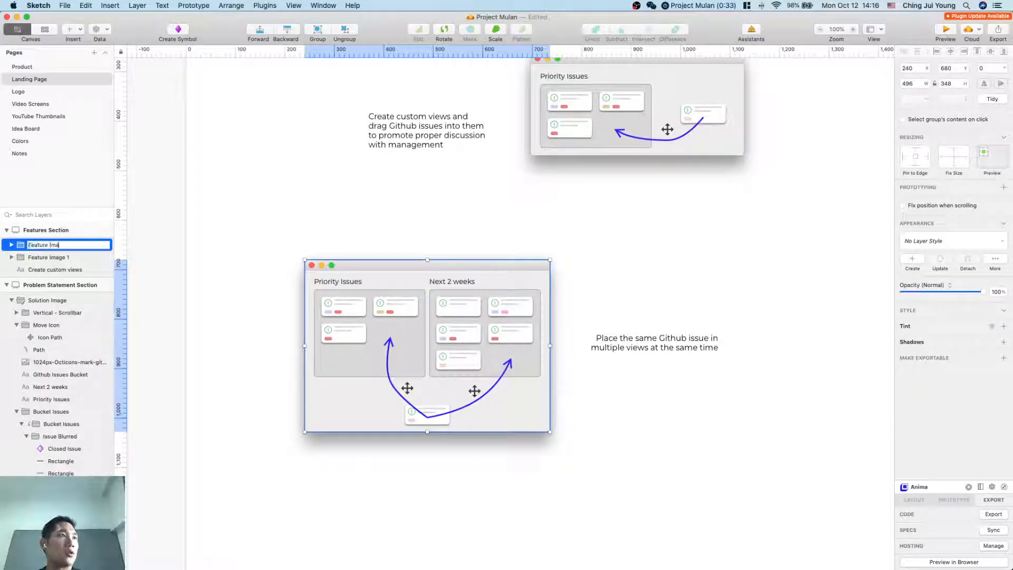
# Step: Examine the feature image sketches in the Notion page and the third feature's description on the Webflow page
pyautogui.scroll(-5, 223, 312)
pyautogui.press('super+Tab')
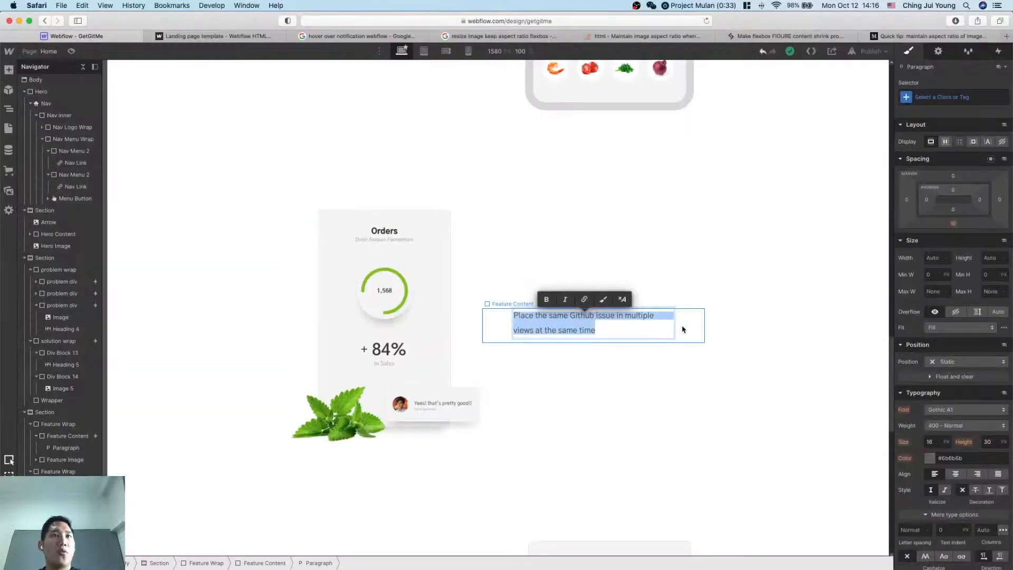
pyautogui.hotkey('ctrl', 'Up')
pyautogui.click(853, 237)
pyautogui.click(870, 379)
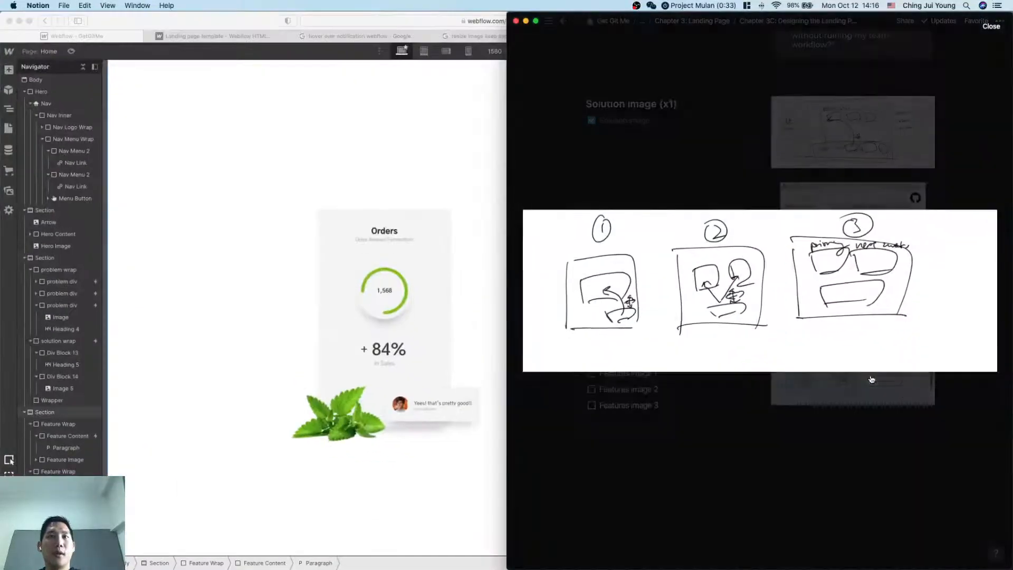
pyautogui.click(831, 256)
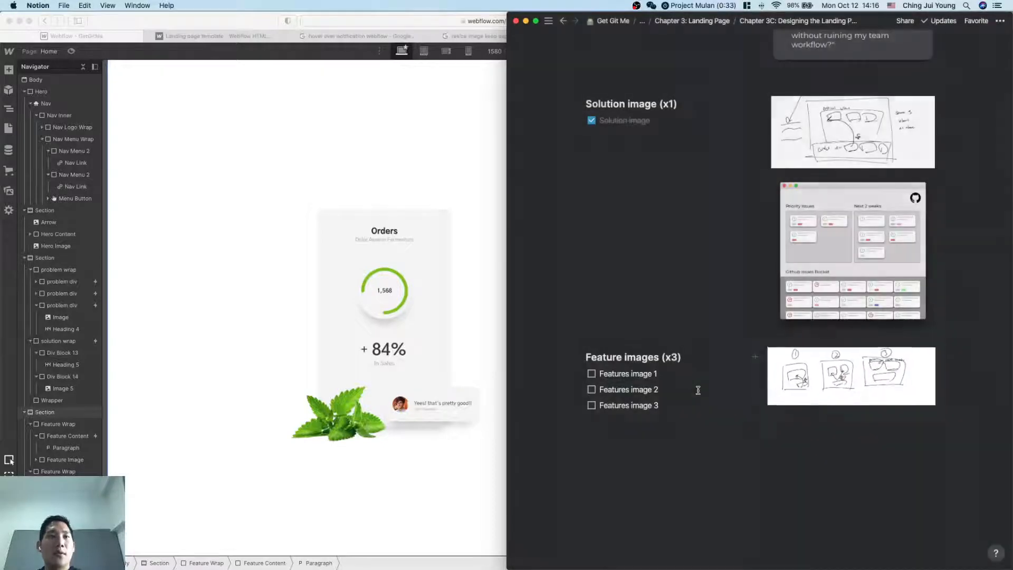
pyautogui.hotkey('ctrl', 'Up')
pyautogui.click(461, 433)
pyautogui.scroll(-6, 511, 482)
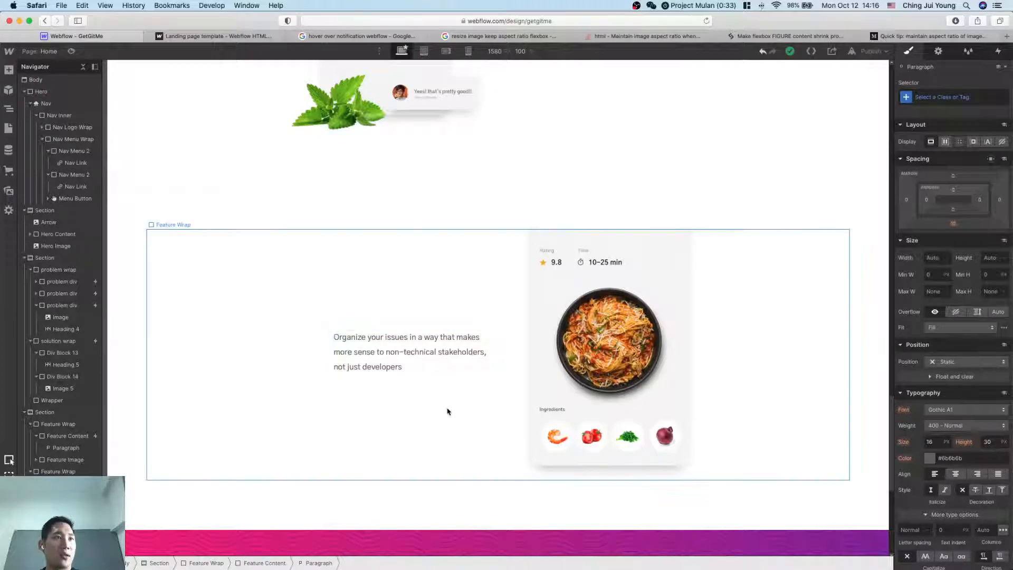
# Step: Compare the third sketch in Notion with the feature blocks on the Webflow landing page
pyautogui.press('super+Tab')
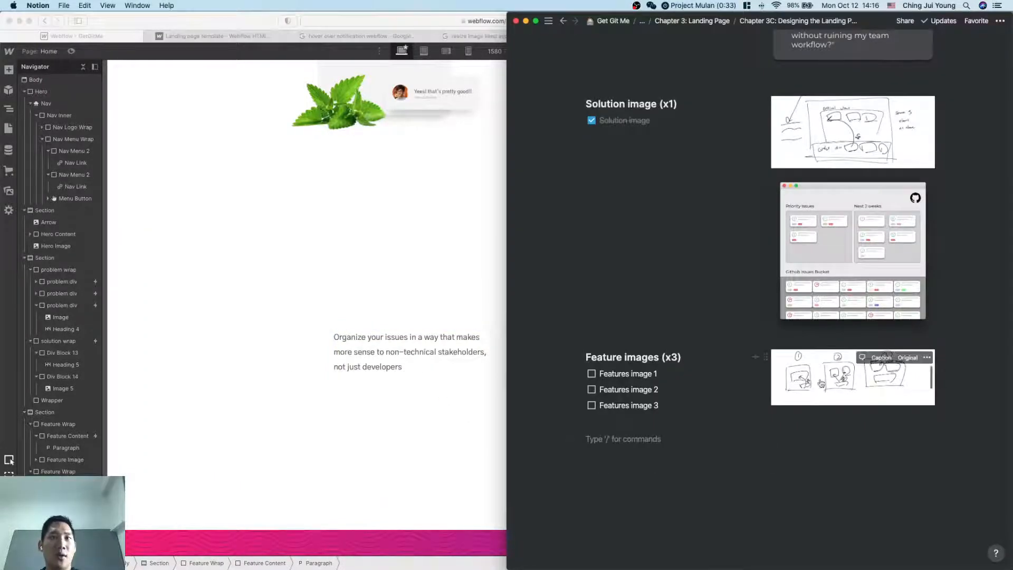
pyautogui.click(872, 385)
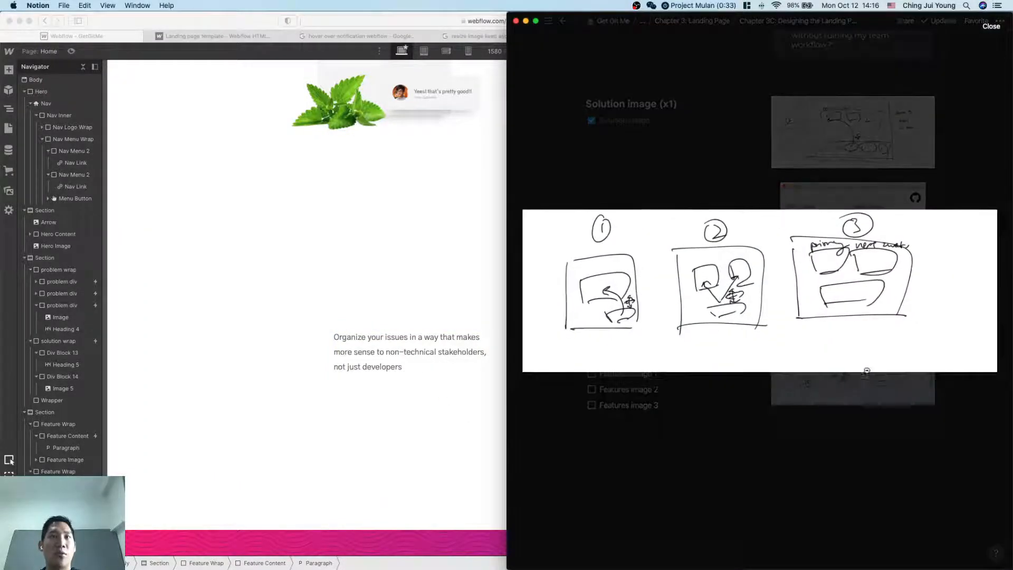
pyautogui.click(900, 252)
pyautogui.click(454, 361)
pyautogui.scroll(10, 441, 257)
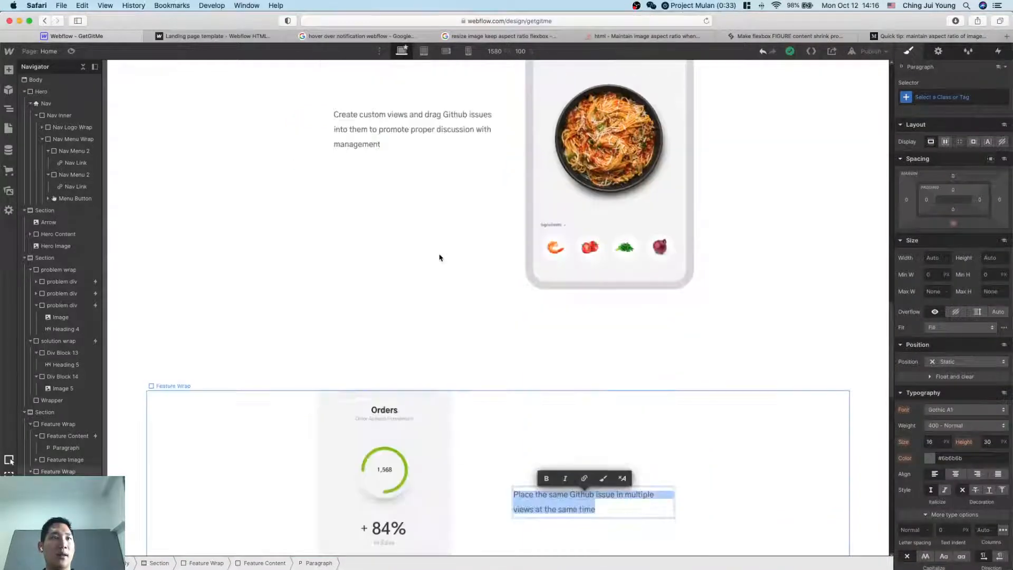
pyautogui.scroll(-5, 440, 257)
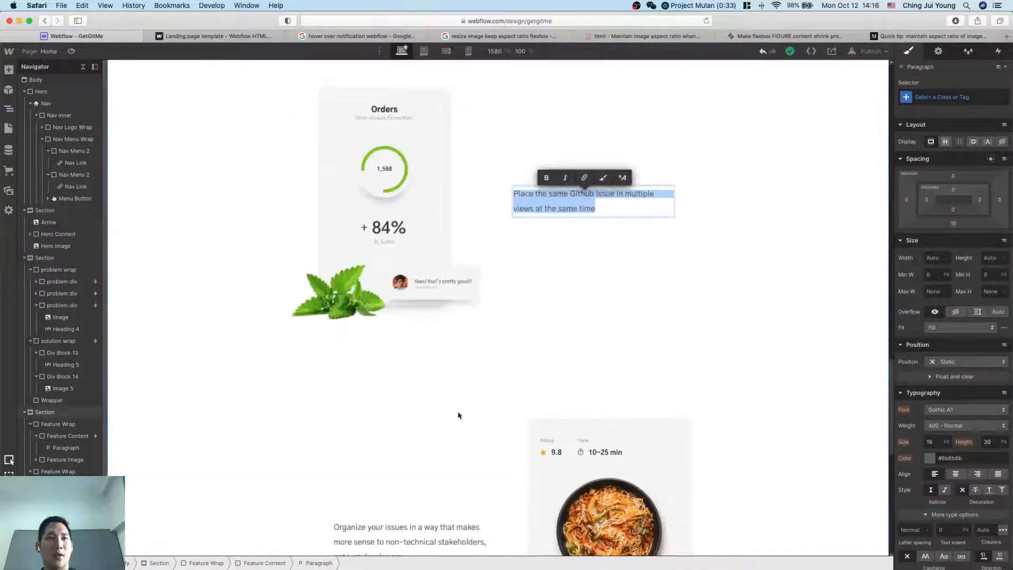
pyautogui.scroll(-2, 458, 416)
pyautogui.scroll(-2, 459, 415)
pyautogui.press('super+Tab')
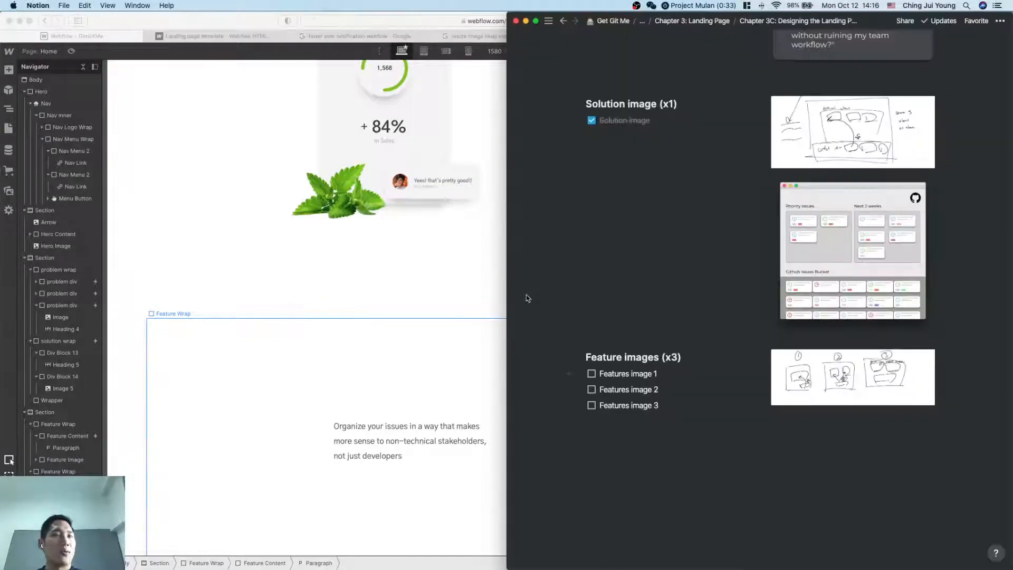
# Step: Switch to Sketch and select the hero section's window image that contains the Most costly issues box
pyautogui.hotkey('ctrl', 'Up')
pyautogui.click(389, 237)
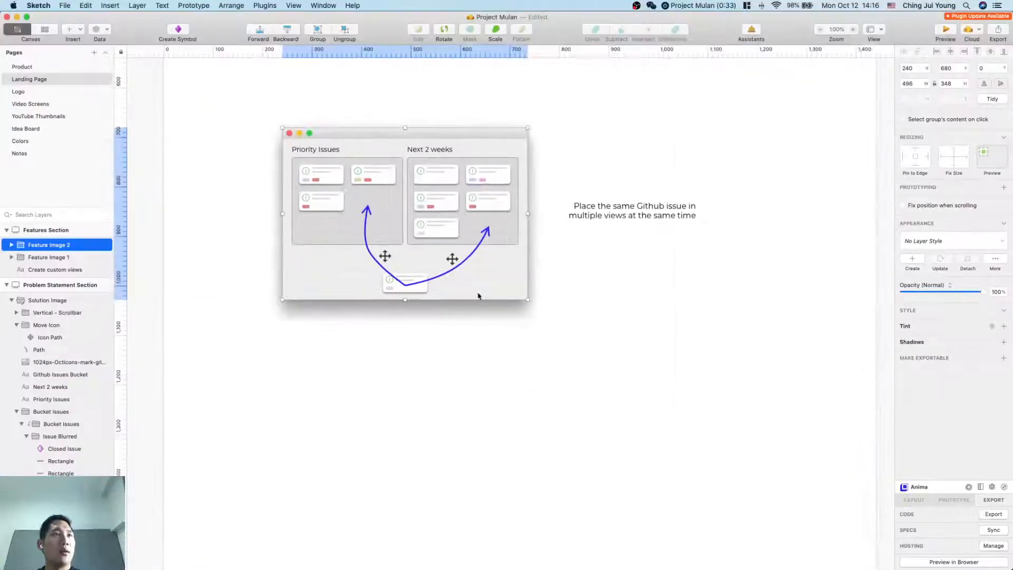
pyautogui.scroll(20, 478, 296)
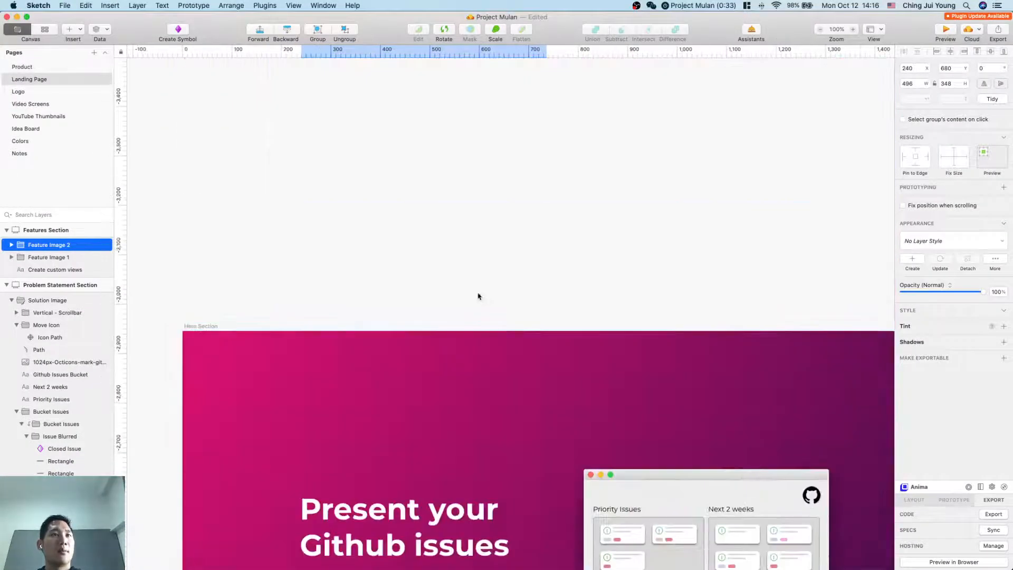
pyautogui.scroll(-10, 478, 296)
pyautogui.scroll(3, 501, 253)
pyautogui.hscroll(2, 501, 254)
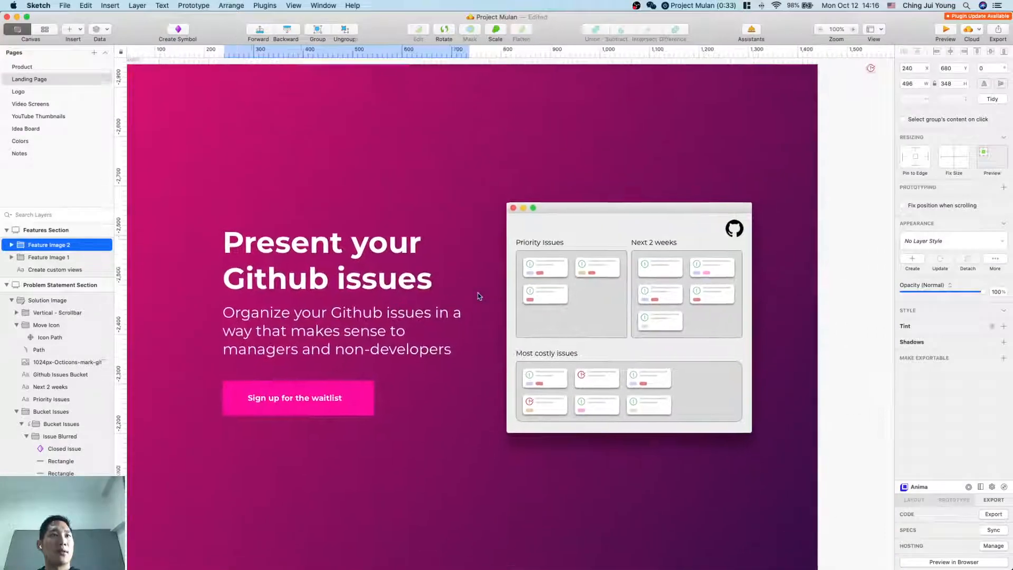
pyautogui.click(530, 213)
pyautogui.scroll(-12, 480, 391)
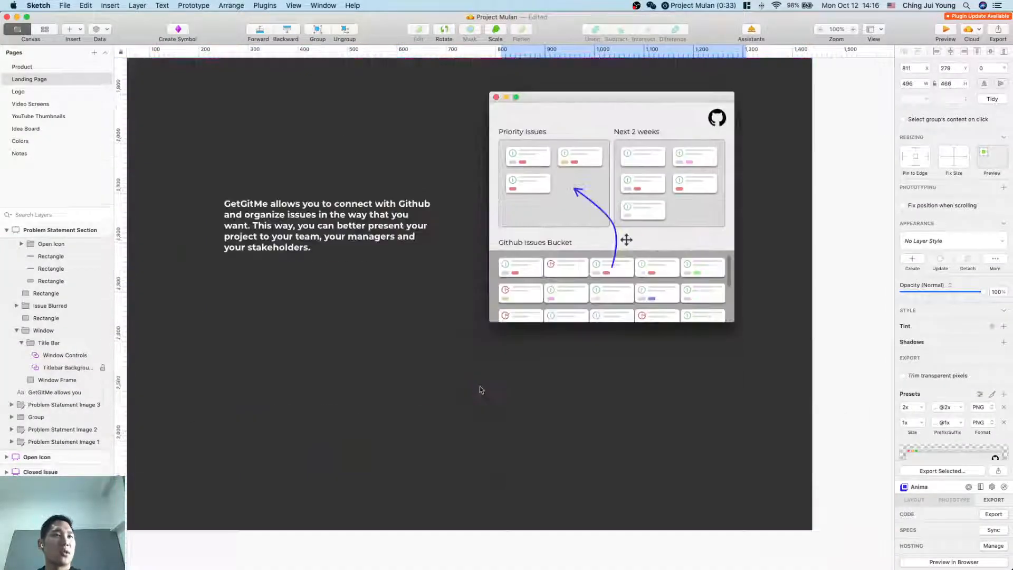
# Step: Delete the GitHub logo from the lowest window mockup in the Features Section
pyautogui.scroll(-10, 480, 390)
pyautogui.click(507, 339)
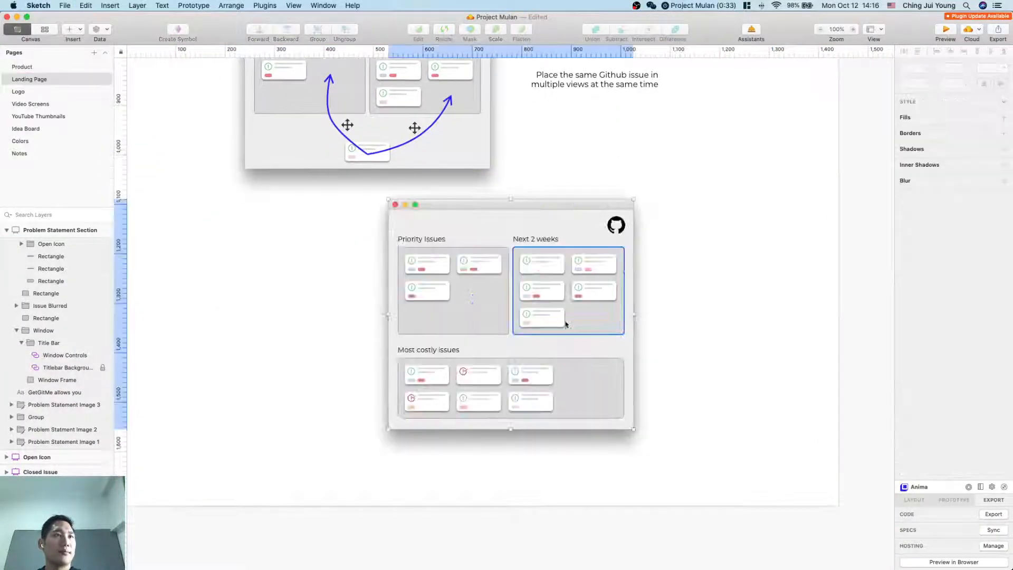
pyautogui.doubleClick(617, 225)
pyautogui.press('Delete')
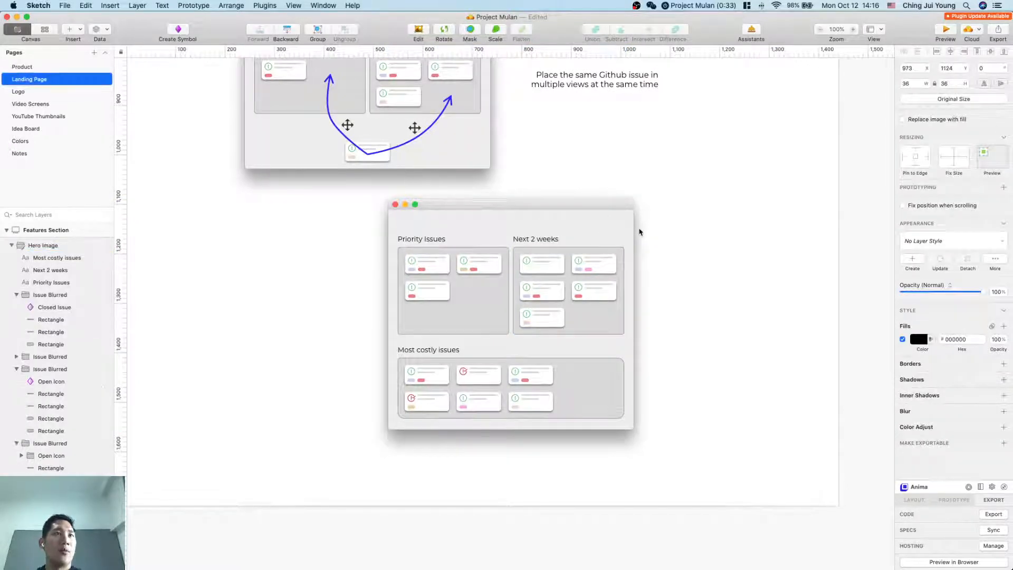
# Step: Ungroup the lowest window mockup and lower the top edge of its window to just above the headings
pyautogui.click(545, 211)
pyautogui.press('shift+super+g')
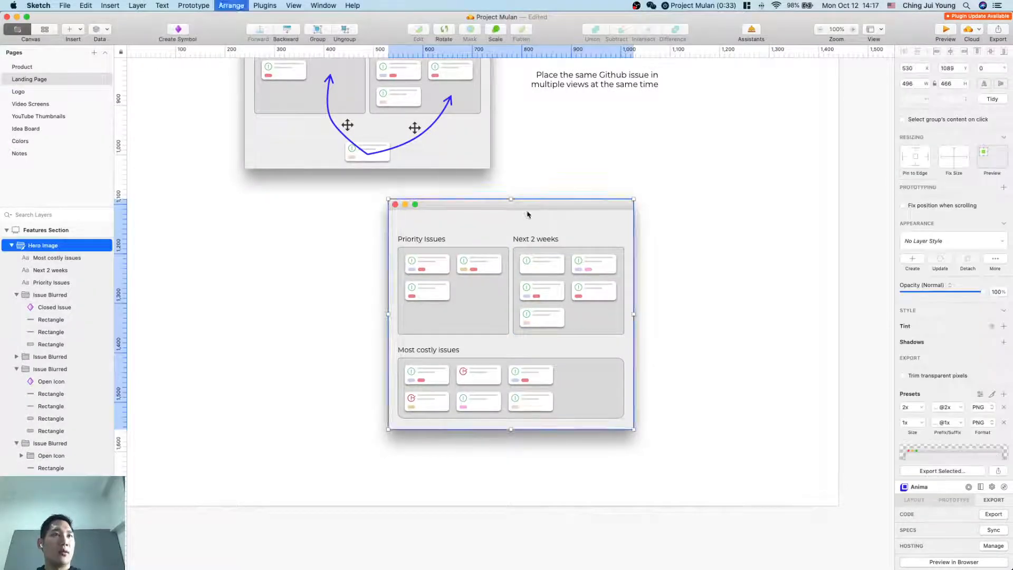
pyautogui.click(659, 232)
pyautogui.click(549, 206)
pyautogui.moveTo(510, 199)
pyautogui.mouseDown()
pyautogui.moveTo(510, 227)
pyautogui.moveTo(511, 216)
pyautogui.mouseUp()
pyautogui.click(722, 330)
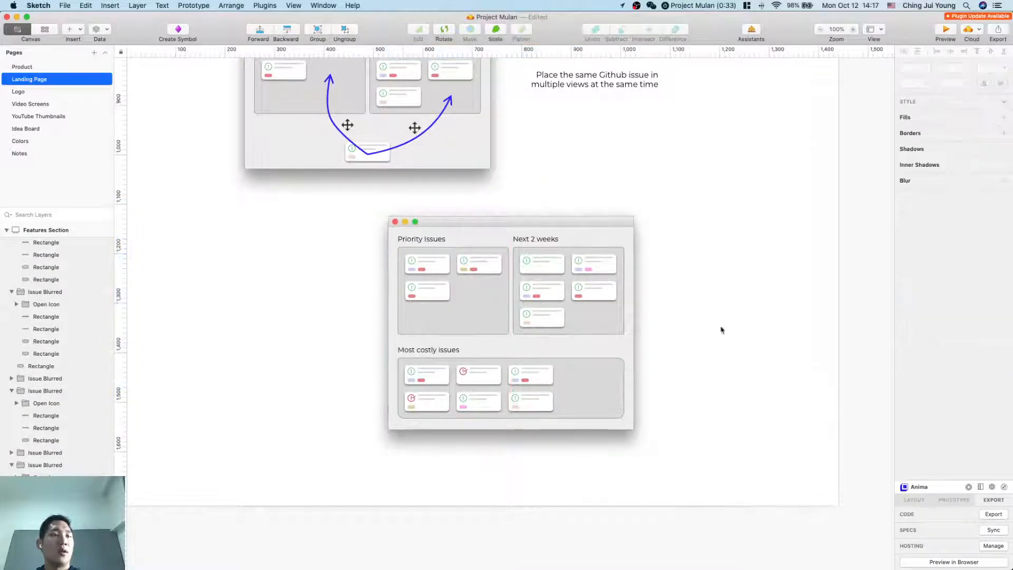
# Step: Change the "Most costly issues" heading in the mockup to "Low-hanging fruit"
pyautogui.doubleClick(430, 350)
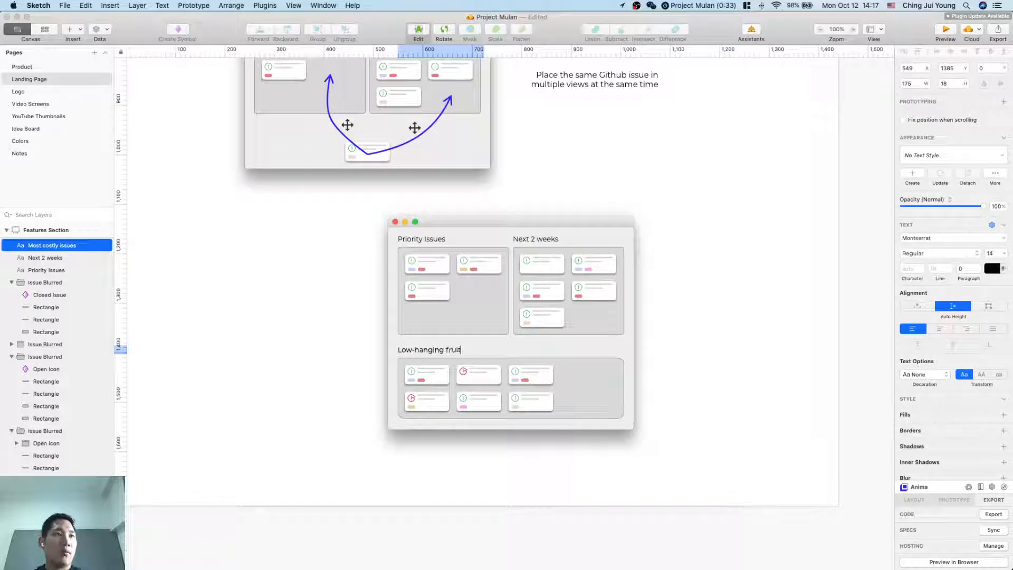
pyautogui.click(707, 411)
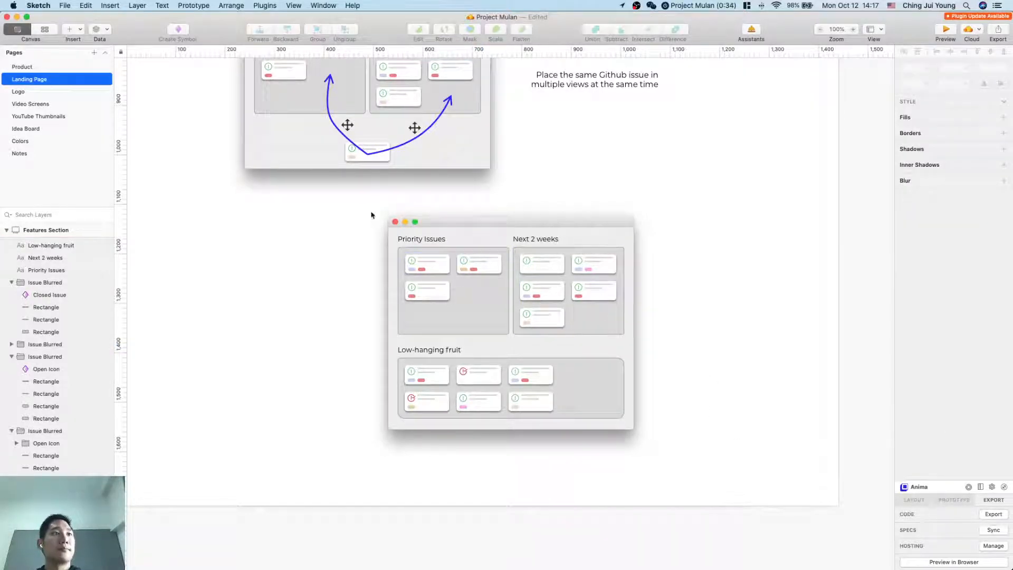
# Step: Group all parts of the Low-hanging fruit mockup and move the group to the right side of the section, at about X 794, Y 1152
pyautogui.moveTo(368, 208); pyautogui.dragTo(677, 460)
pyautogui.press('super+g')
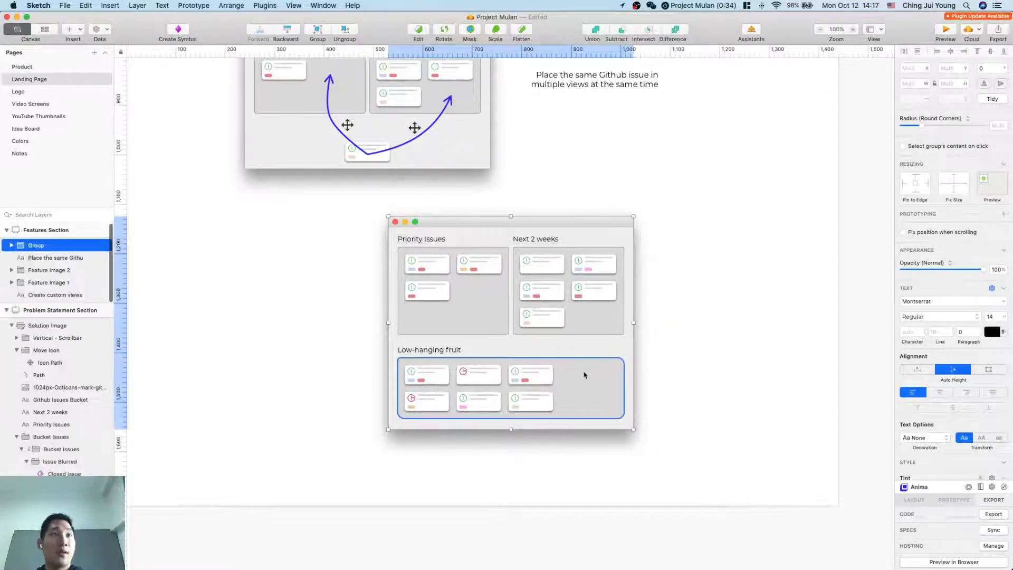
pyautogui.moveTo(617, 344); pyautogui.dragTo(718, 357)
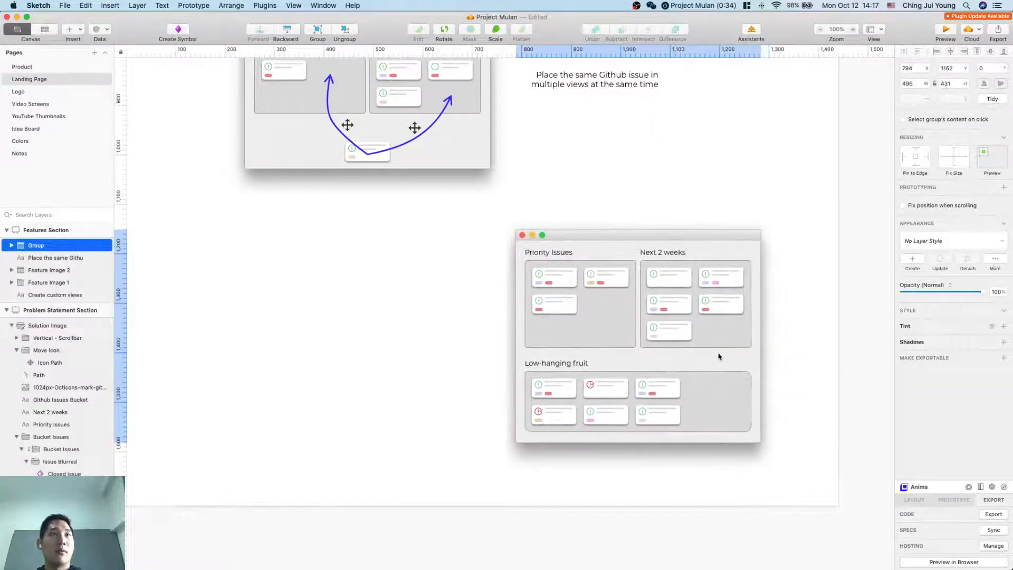
pyautogui.click(477, 416)
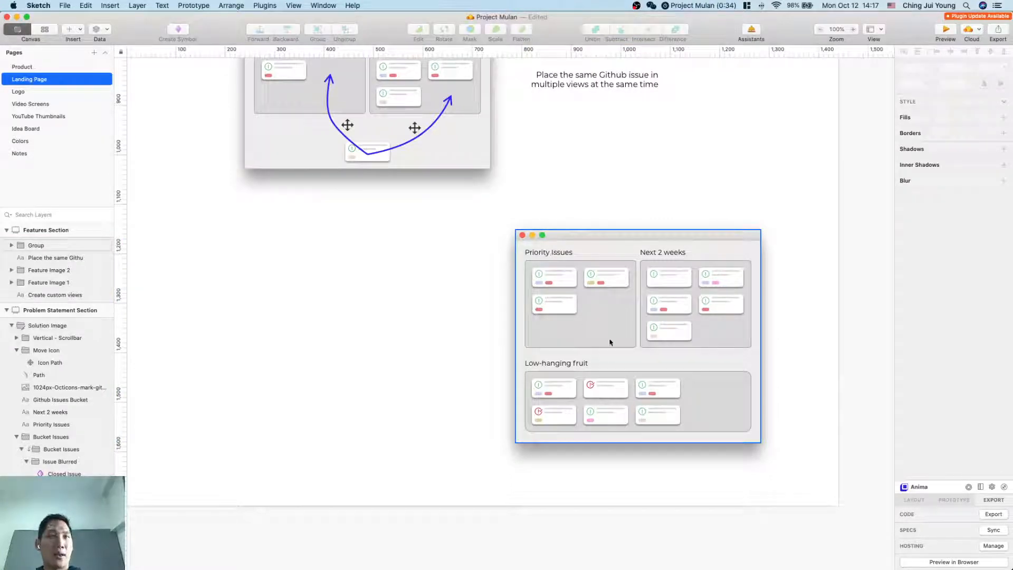
# Step: Copy the third grey placeholder line from the slide in the first problem statement image
pyautogui.scroll(10, 569, 311)
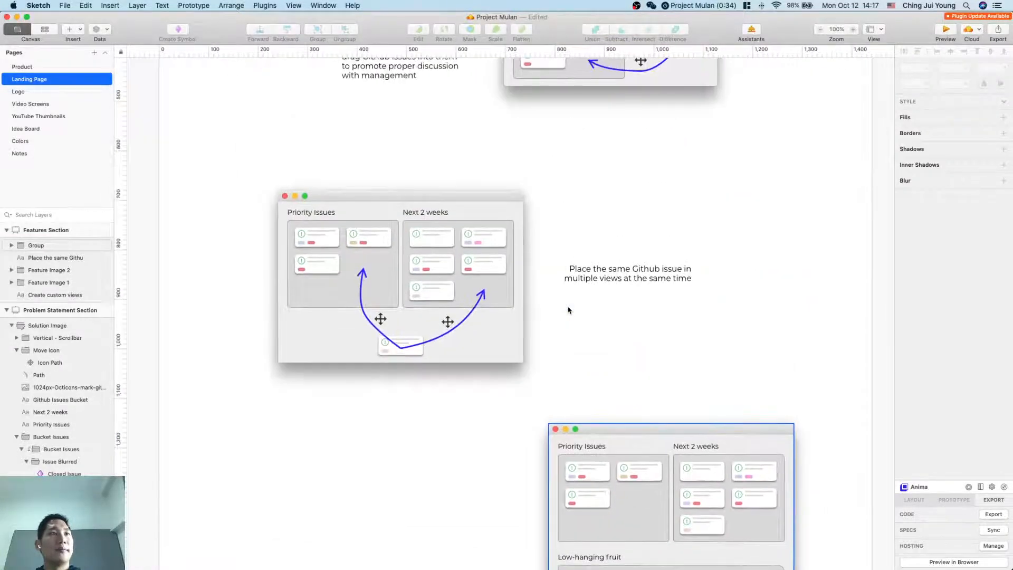
pyautogui.scroll(-6, 568, 311)
pyautogui.scroll(3, 568, 310)
pyautogui.hscroll(-1, 568, 310)
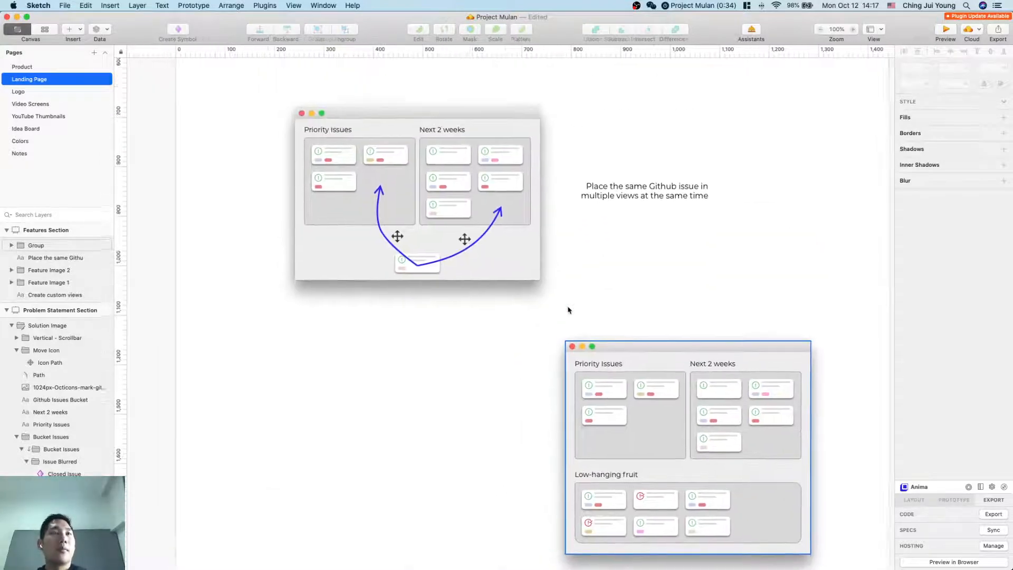
pyautogui.doubleClick(446, 134)
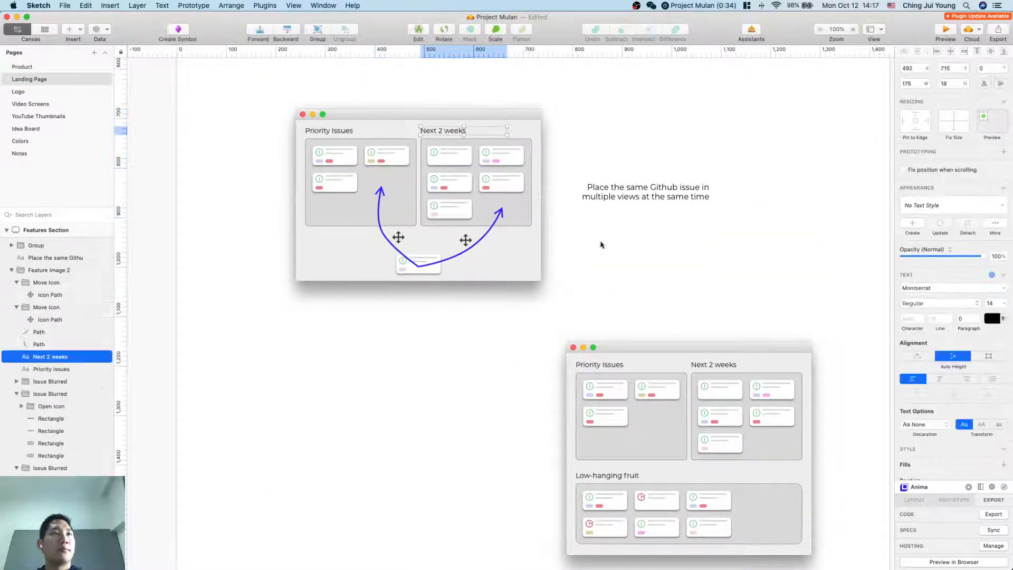
pyautogui.scroll(15, 617, 256)
pyautogui.hscroll(-3, 618, 255)
pyautogui.scroll(15, 617, 257)
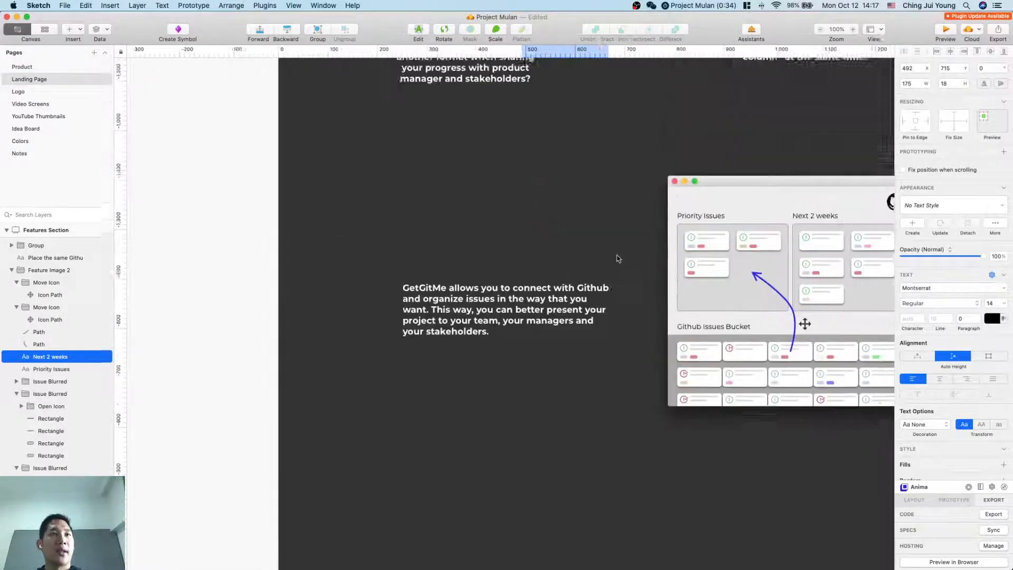
pyautogui.scroll(-3, 618, 257)
pyautogui.hscroll(2, 618, 257)
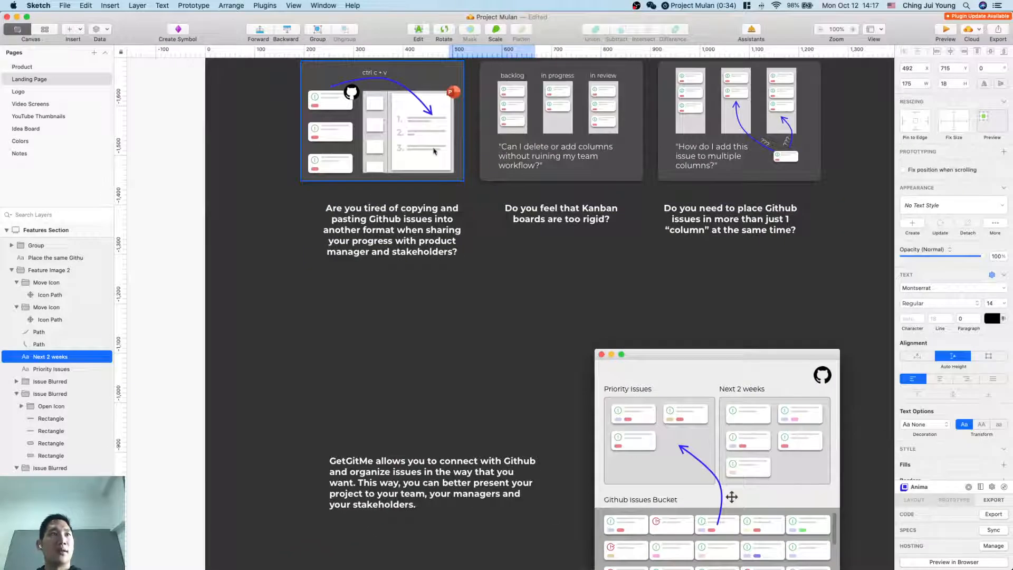
pyautogui.keyDown('super'); pyautogui.click(433, 148); pyautogui.keyUp('super')
pyautogui.press('super+c')
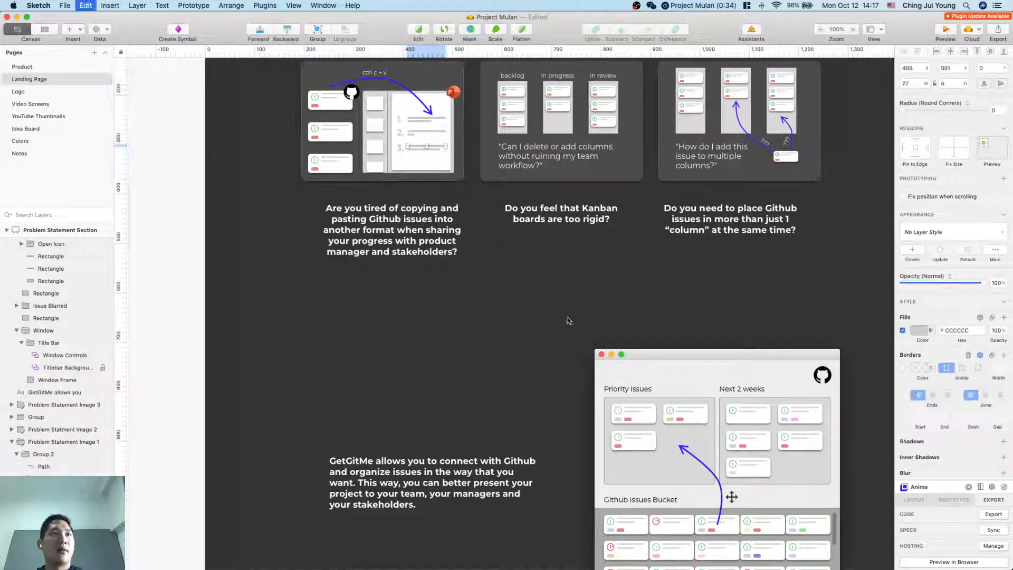
# Step: Paste the grey placeholder line into Feature Image 2 and put it in place of the deleted "Priority Issues" heading
pyautogui.scroll(-15, 569, 320)
pyautogui.click(401, 389)
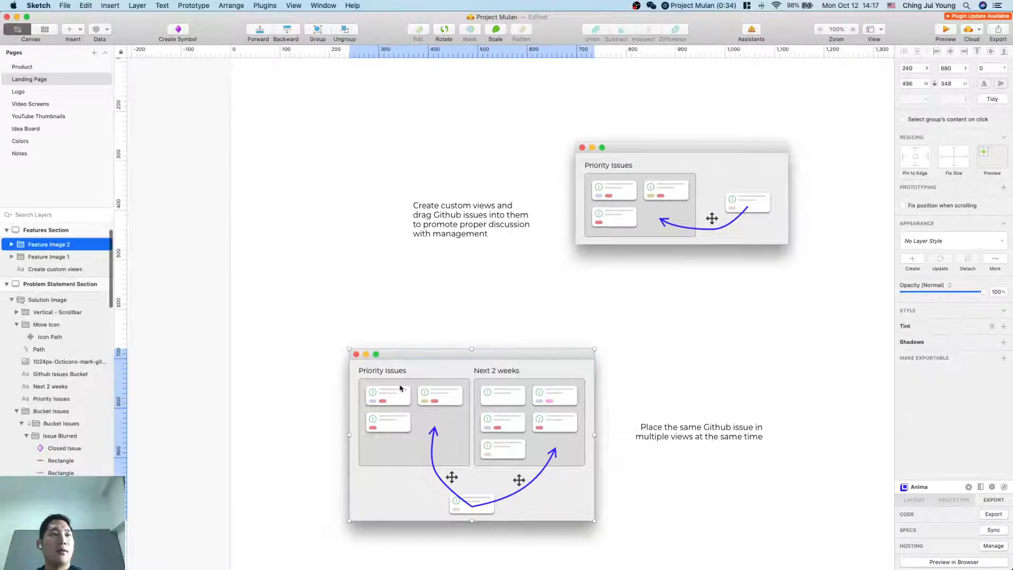
pyautogui.doubleClick(392, 384)
pyautogui.press('super+v')
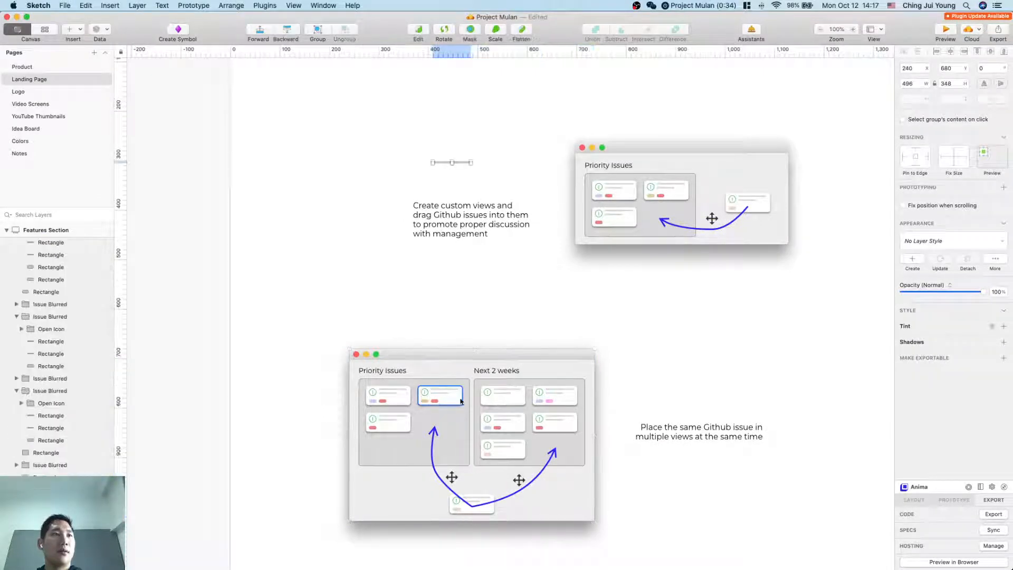
pyautogui.moveTo(457, 164); pyautogui.dragTo(432, 375)
pyautogui.click(384, 376)
pyautogui.press('Delete')
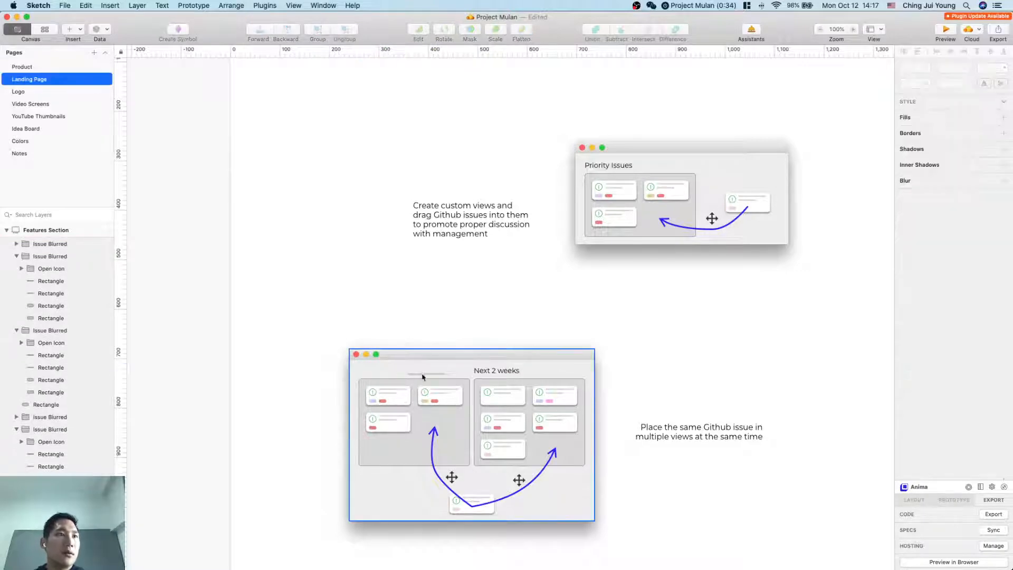
pyautogui.click(422, 376)
pyautogui.doubleClick(422, 377)
pyautogui.moveTo(422, 377); pyautogui.dragTo(376, 373)
# Step: Enlarge the placeholder line above the first view of Feature Image 2 to 115 × 7 and vertically centre it in the heading row
pyautogui.scroll(5, 395, 371)
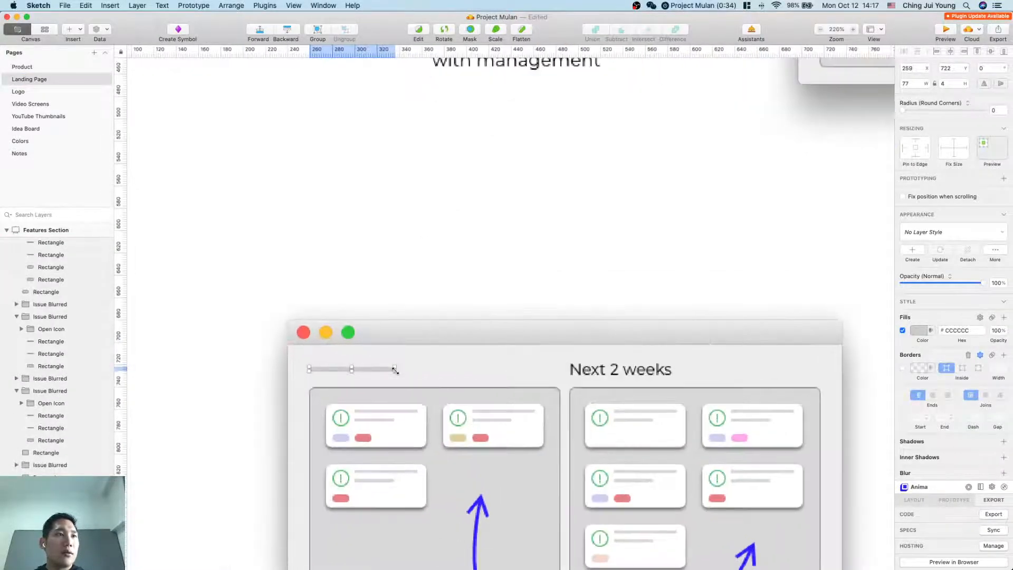
pyautogui.moveTo(351, 370); pyautogui.dragTo(437, 375)
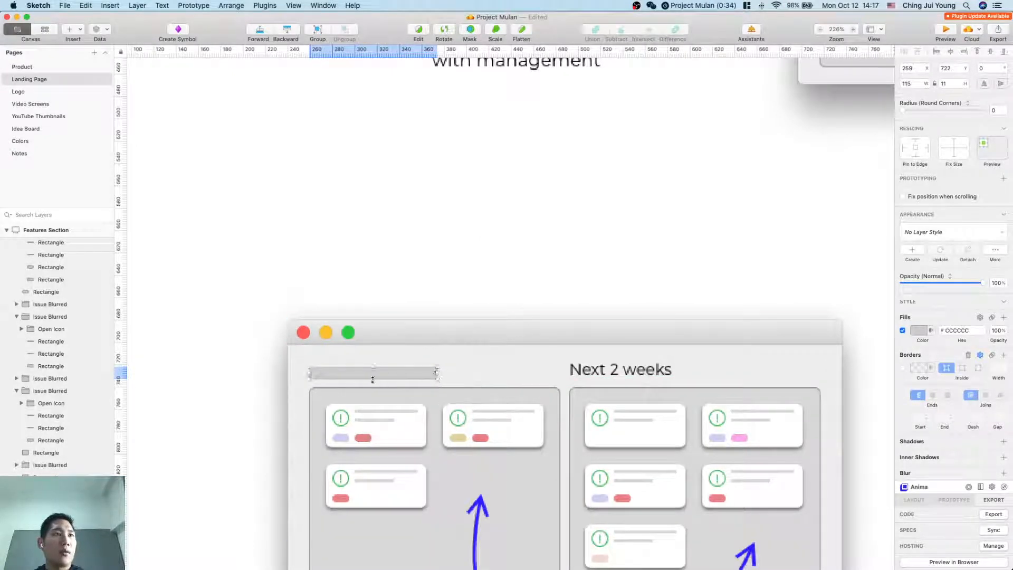
pyautogui.moveTo(372, 379); pyautogui.dragTo(372, 375)
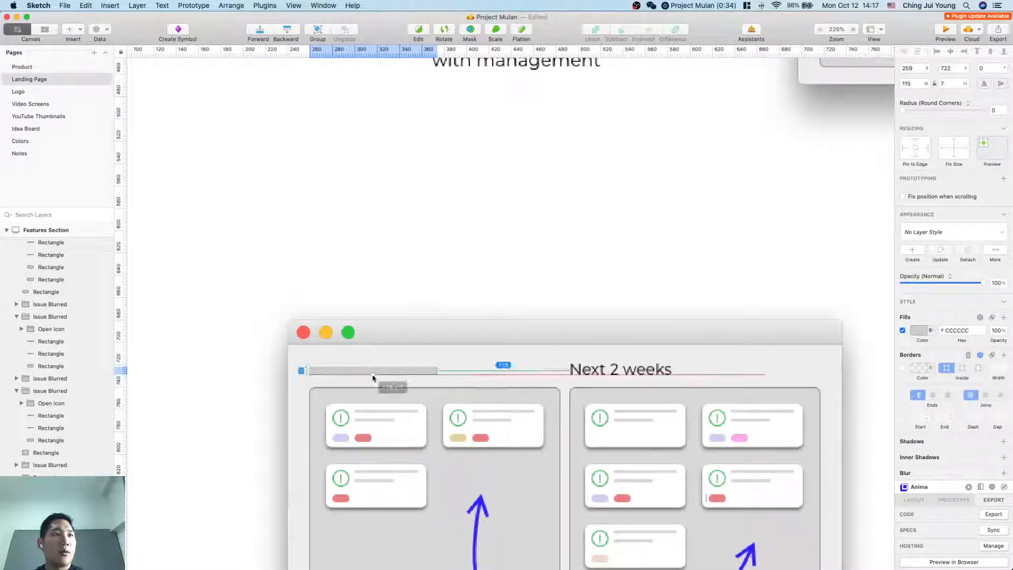
pyautogui.click(537, 249)
pyautogui.press('super+0')
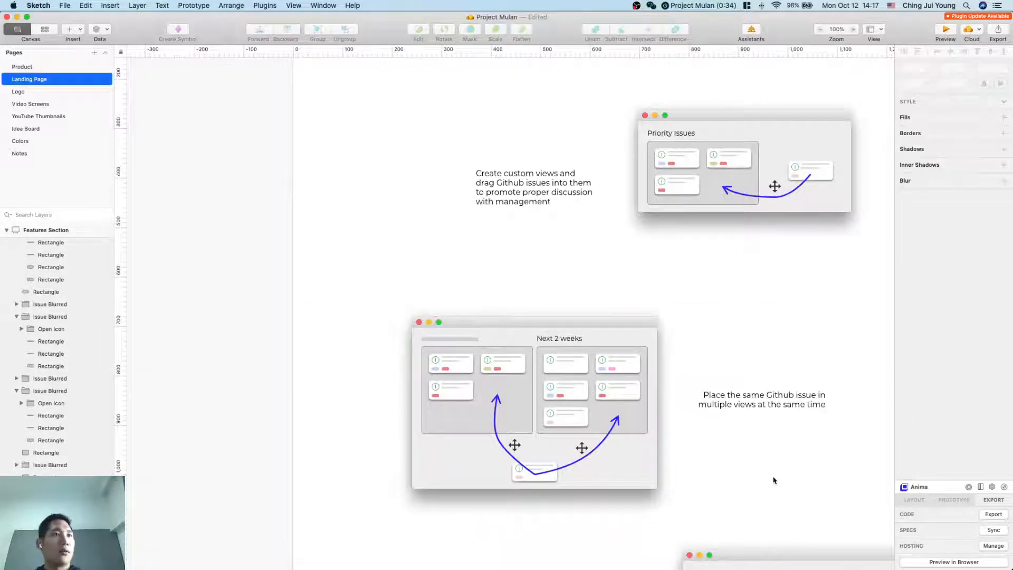
# Step: Delete the "Next 2 weeks" heading in Feature Image 2 and place a duplicate of the placeholder bar above the second view
pyautogui.scroll(5, 561, 291)
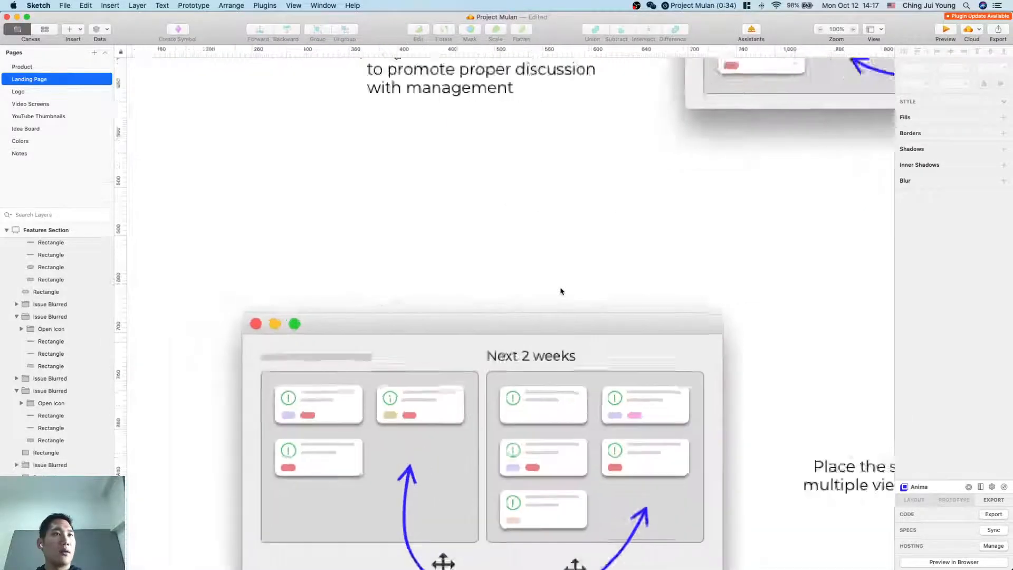
pyautogui.doubleClick(549, 370)
pyautogui.press('Delete')
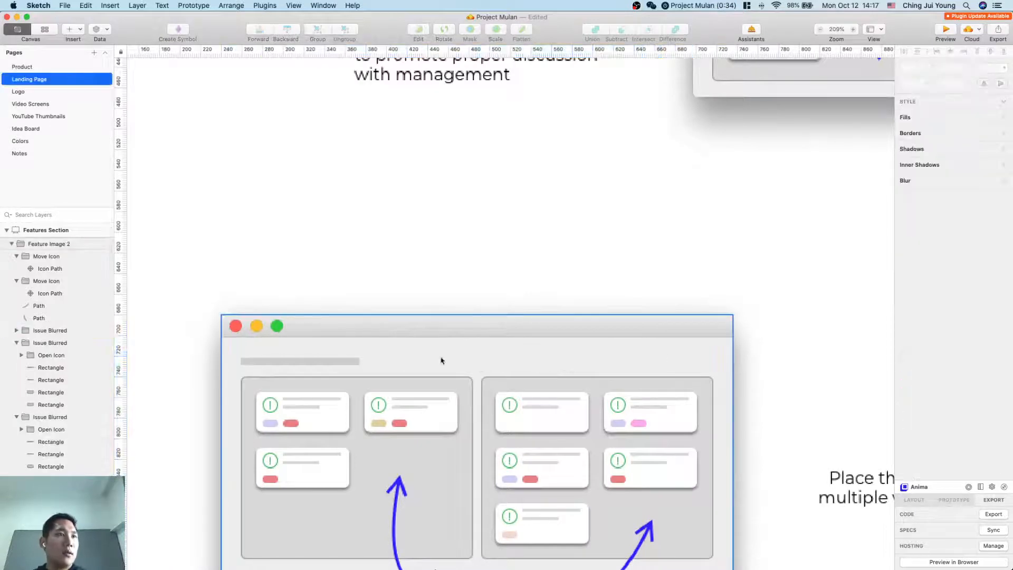
pyautogui.click(350, 363)
pyautogui.moveTo(351, 363); pyautogui.dragTo(583, 363)
pyautogui.click(713, 262)
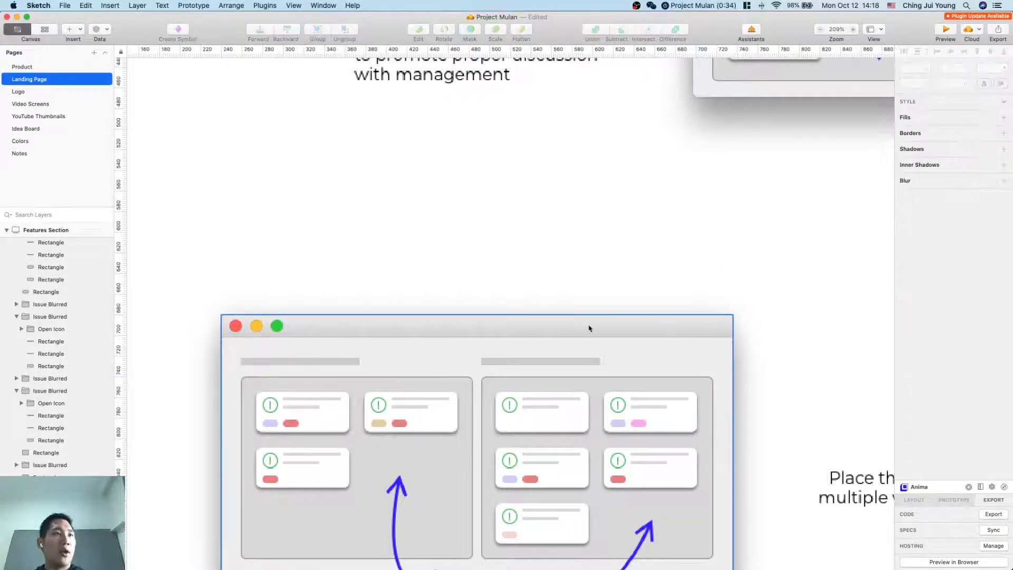
# Step: Paste the placeholder bar above the view box in Feature Image 1 and delete the "Priority Issues" heading there
pyautogui.scroll(5, 588, 328)
pyautogui.hscroll(2, 595, 324)
pyautogui.click(659, 271)
pyautogui.press('super+v')
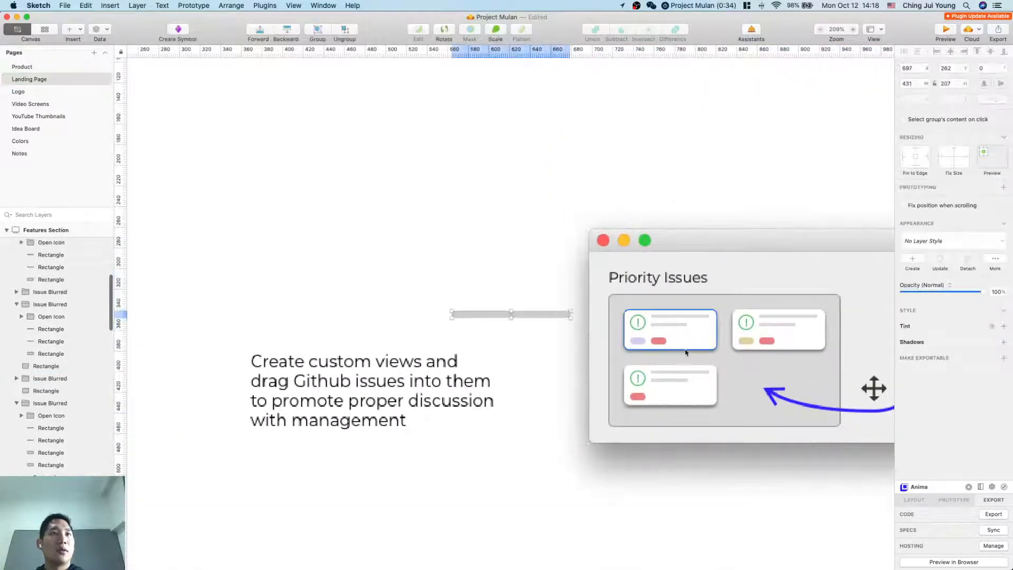
pyautogui.moveTo(526, 318); pyautogui.dragTo(650, 279)
pyautogui.click(672, 283)
pyautogui.press('BackSpace')
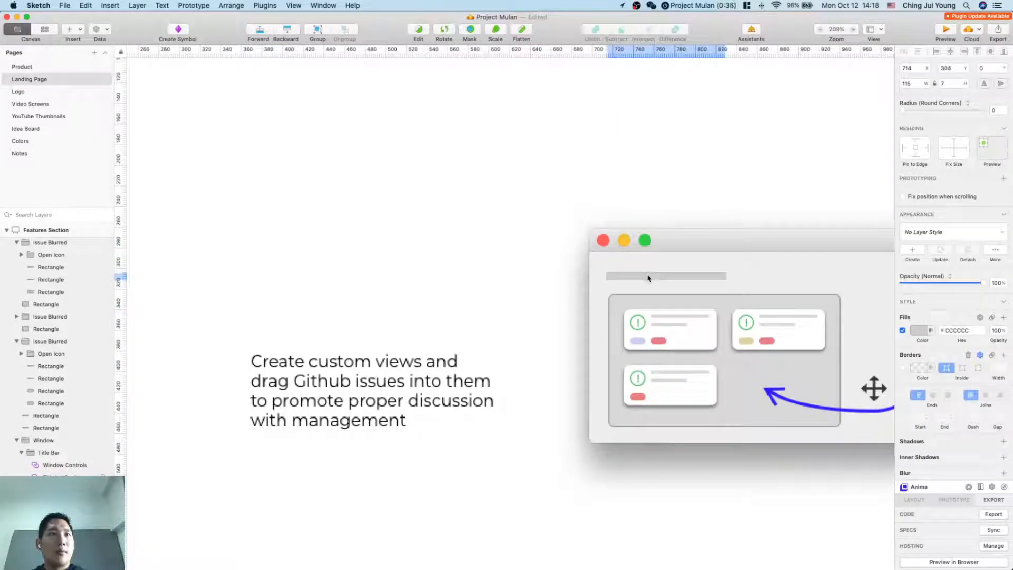
# Step: Align the bar in Feature Image 1 with the view box's left edge at X 716 and lower it to Y 308
pyautogui.click(691, 488)
pyautogui.hscroll(4, 690, 495)
pyautogui.scroll(-3, 690, 494)
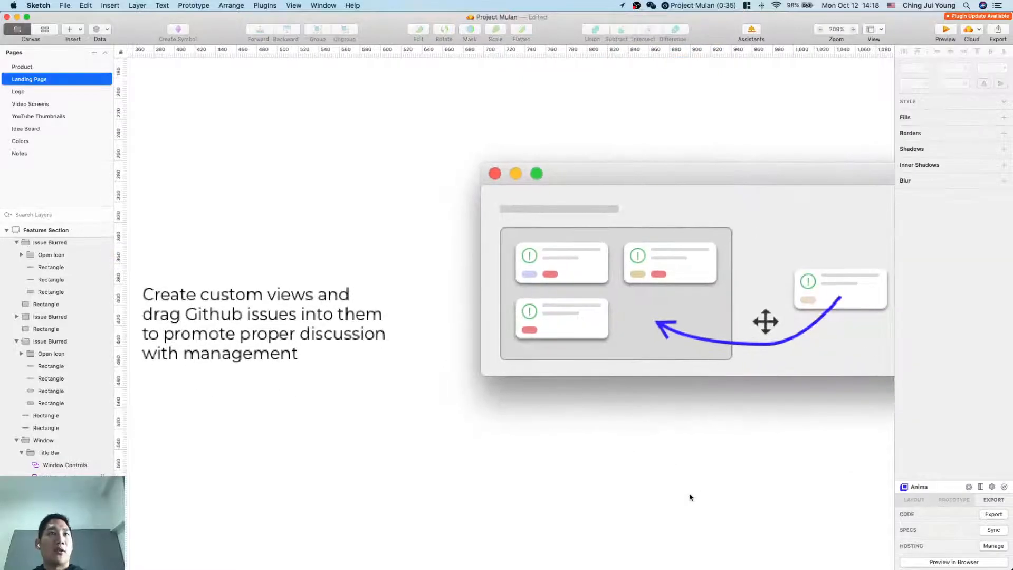
pyautogui.doubleClick(576, 208)
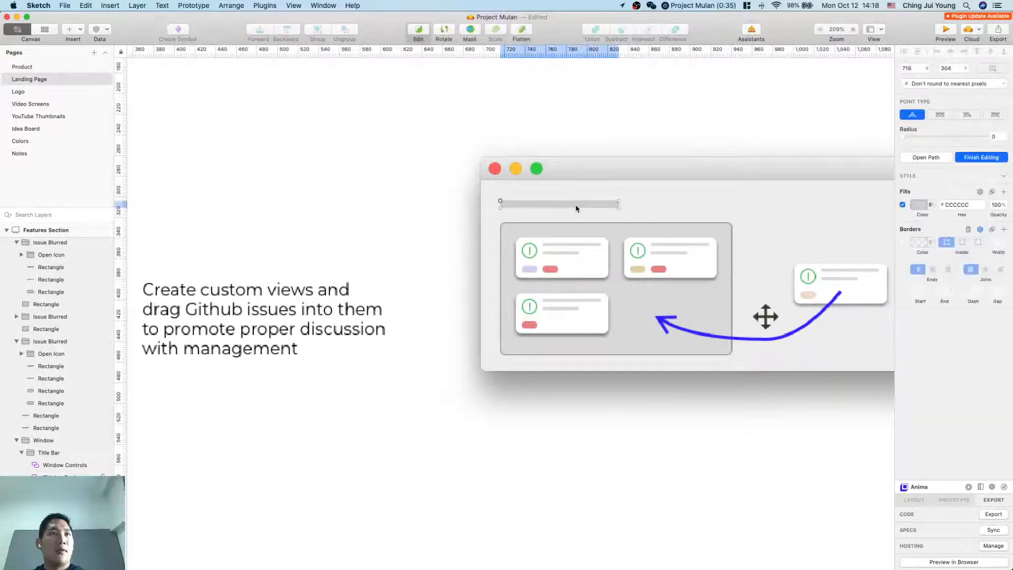
pyautogui.press('Escape')
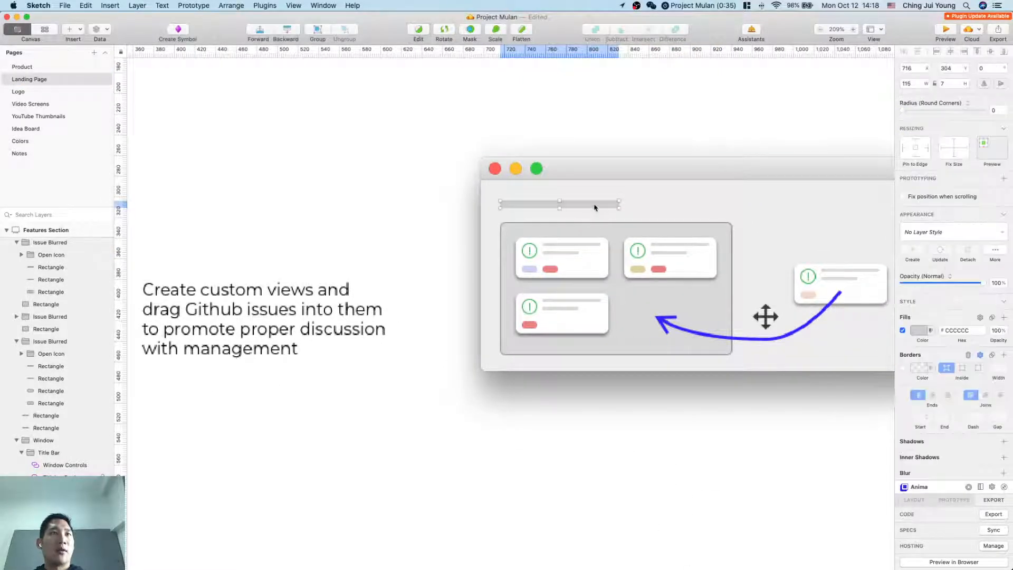
pyautogui.click(616, 232)
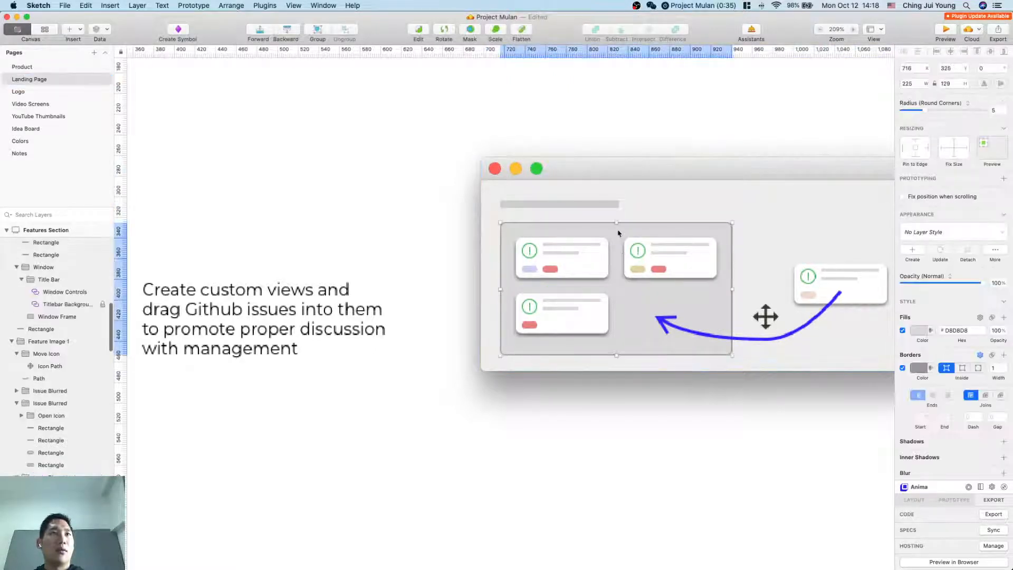
pyautogui.click(596, 209)
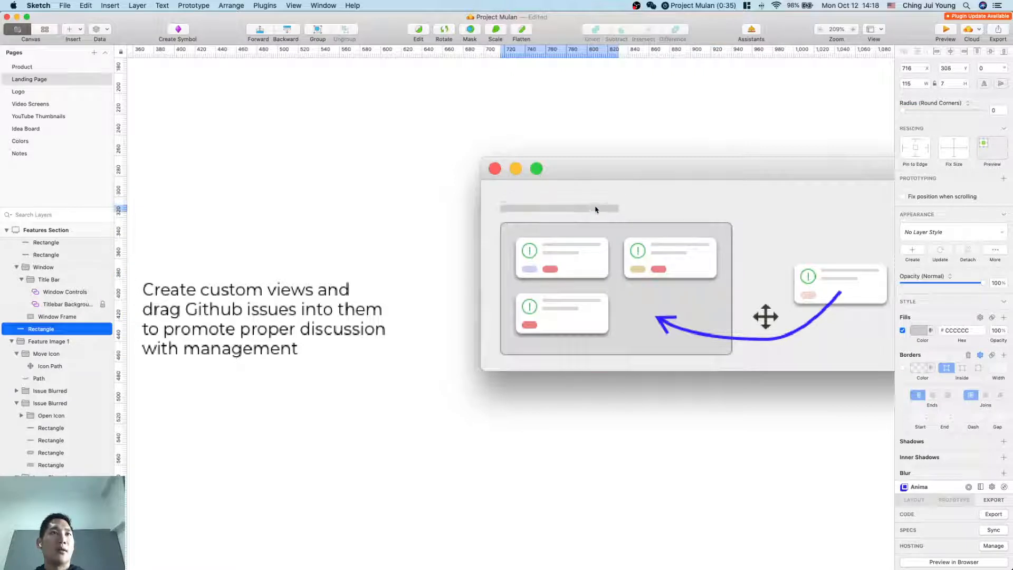
pyautogui.click(622, 238)
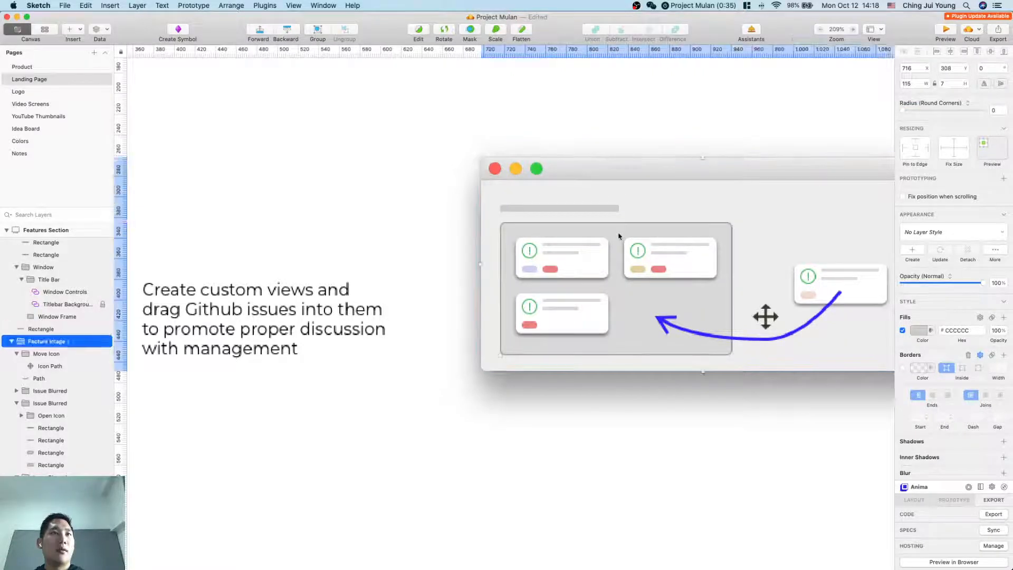
pyautogui.click(597, 211)
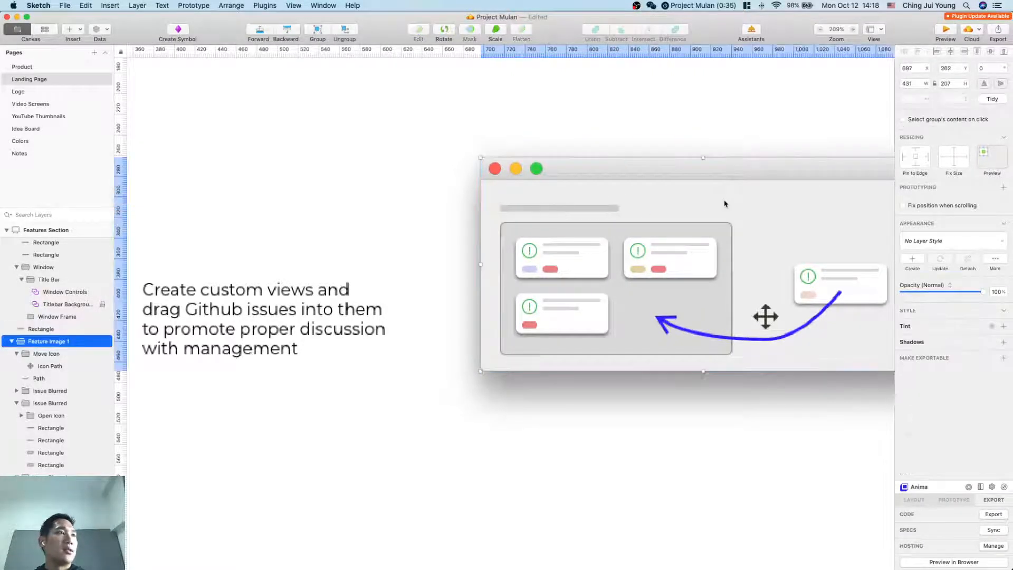
# Step: Move the placeholder bar's Rectangle layer into the Feature Image 1 group
pyautogui.click(37, 329)
pyautogui.moveTo(37, 330); pyautogui.dragTo(39, 344)
pyautogui.click(438, 468)
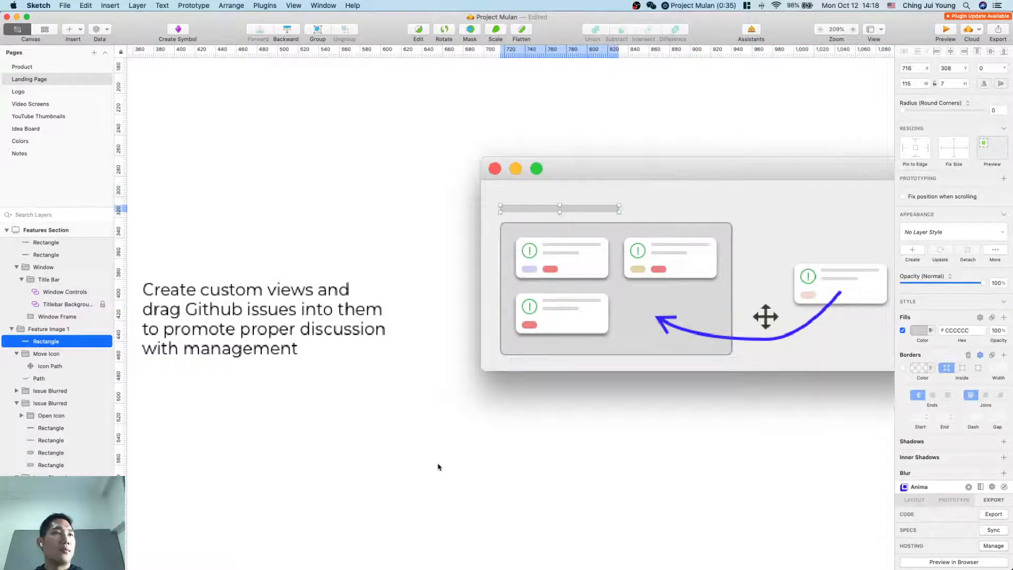
# Step: Check which group in the layer list holds the placeholder bar above the first view of Feature Image 2
pyautogui.scroll(-10, 439, 468)
pyautogui.hscroll(-4, 439, 465)
pyautogui.click(318, 165)
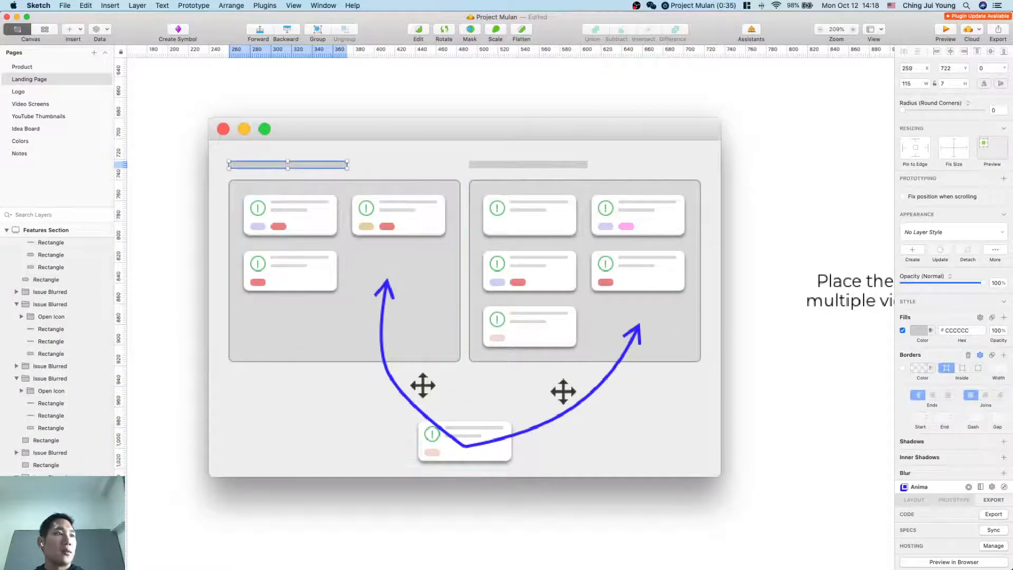
pyautogui.scroll(-1, 58, 364)
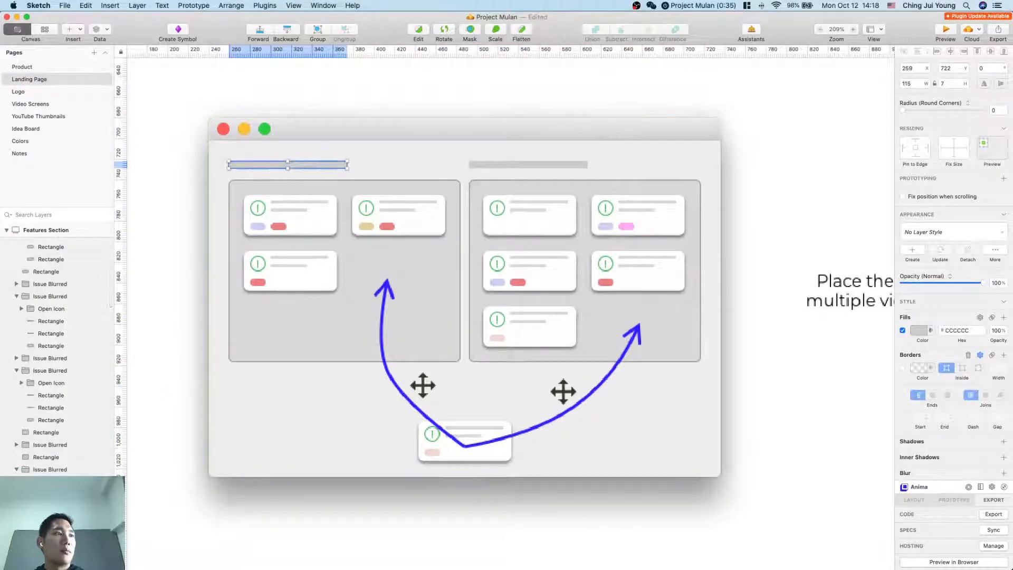
pyautogui.click(255, 438)
pyautogui.scroll(-3, 89, 464)
pyautogui.scroll(-1, 89, 467)
pyautogui.click(88, 473)
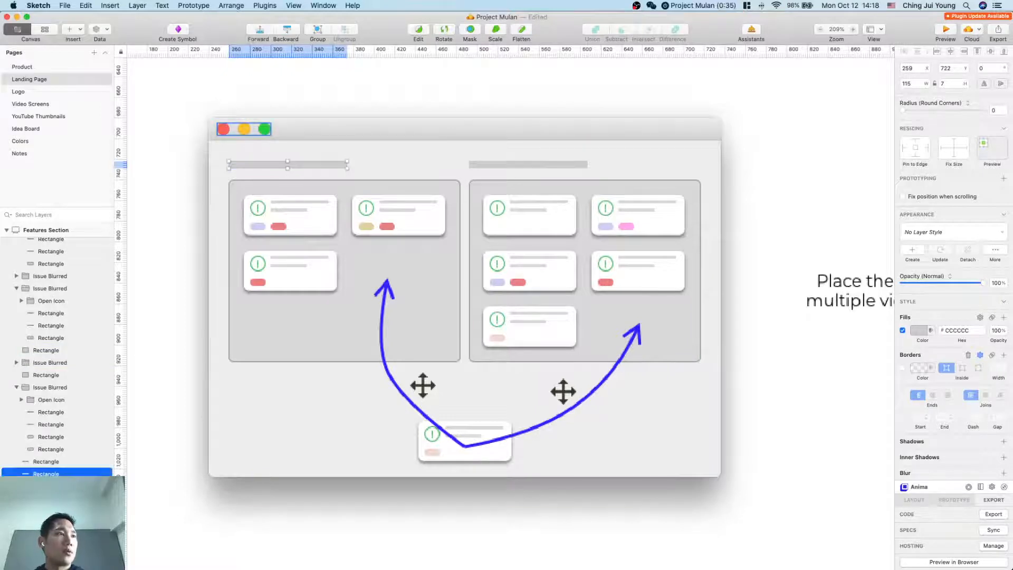
pyautogui.click(189, 506)
pyautogui.click(249, 423)
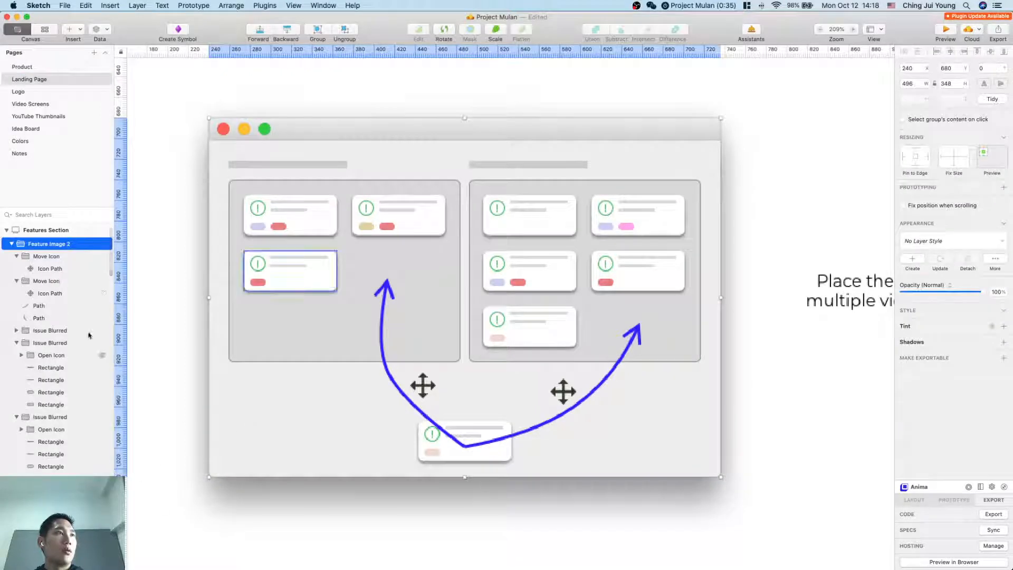
# Step: Collapse the Feature Image 2 and Feature Image 1 groups in the layer list
pyautogui.click(11, 244)
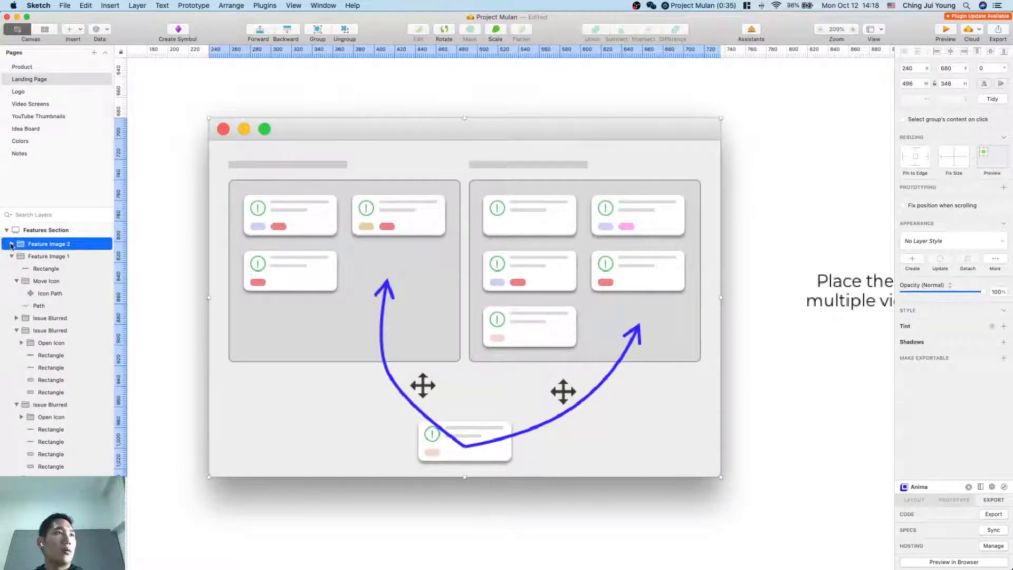
pyautogui.click(304, 166)
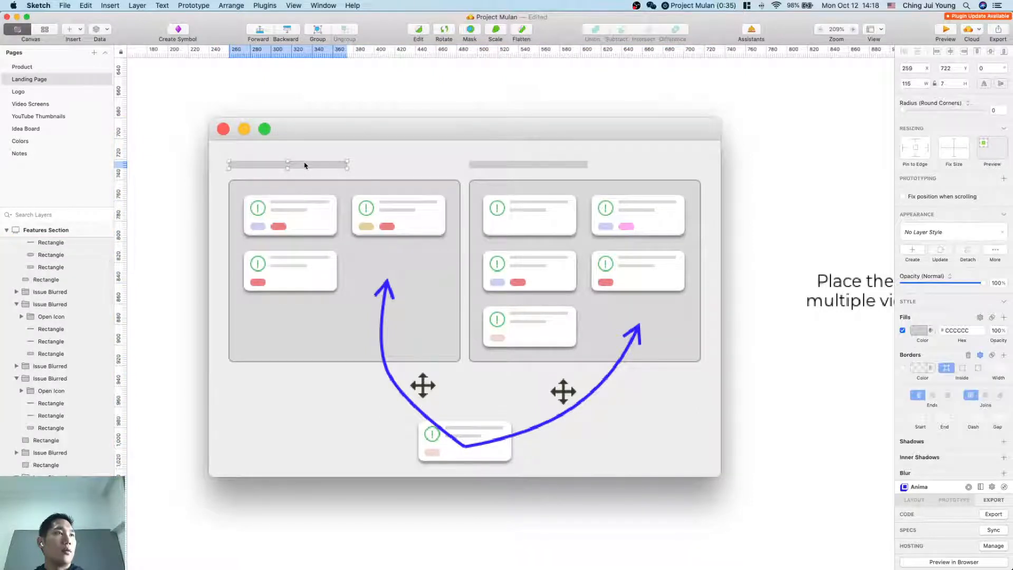
pyautogui.scroll(3, 31, 304)
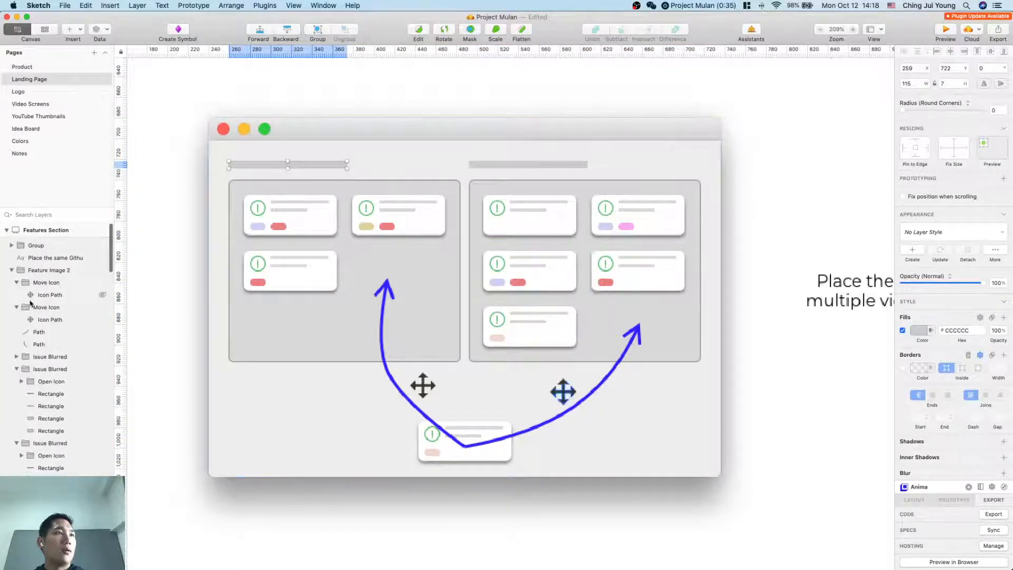
pyautogui.click(11, 270)
pyautogui.click(11, 283)
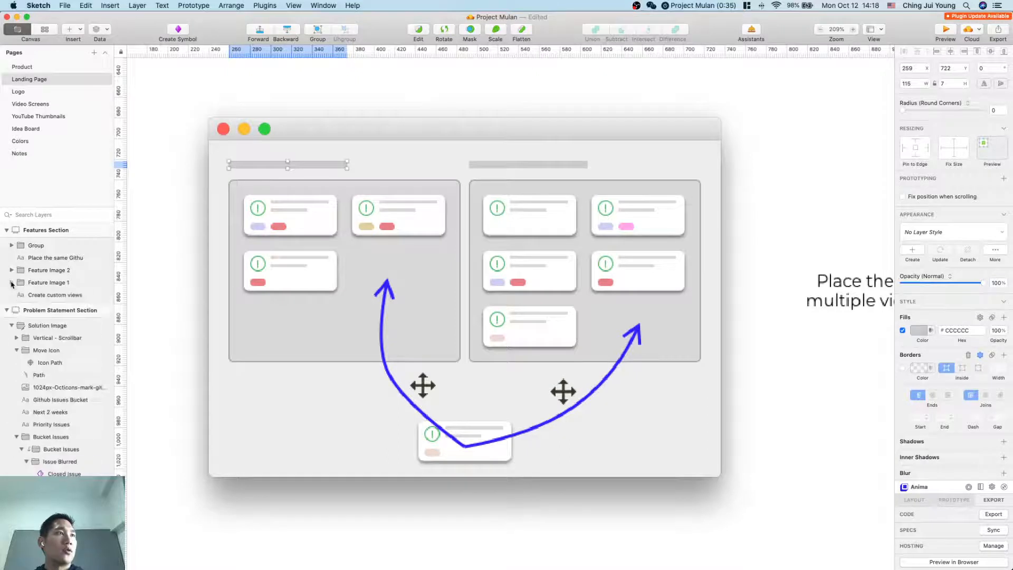
pyautogui.click(183, 269)
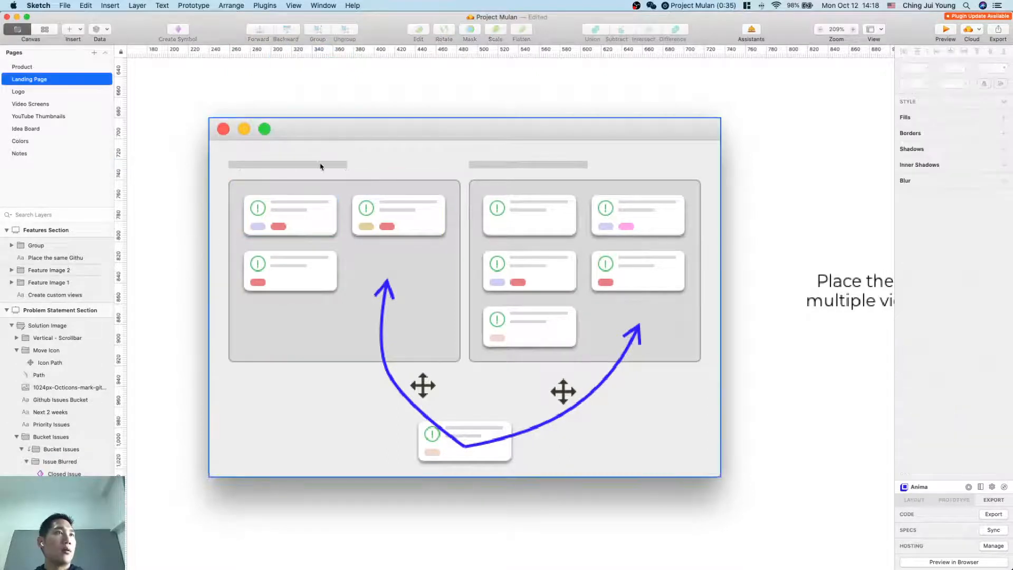
# Step: Check that both placeholder bars above the views are layers inside the Feature Image 2 group
pyautogui.doubleClick(321, 166)
pyautogui.scroll(5, 106, 351)
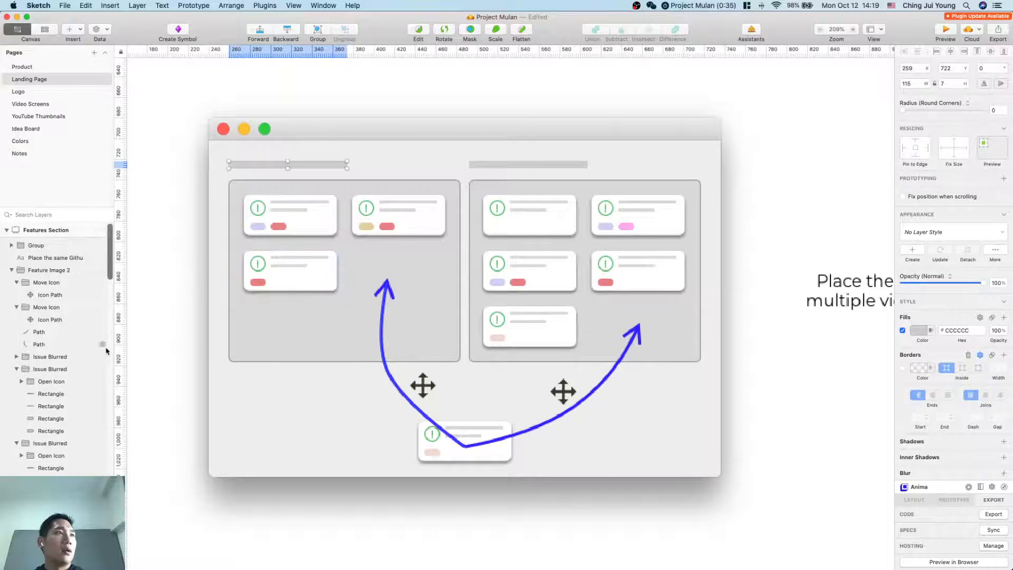
pyautogui.click(153, 249)
pyautogui.doubleClick(488, 167)
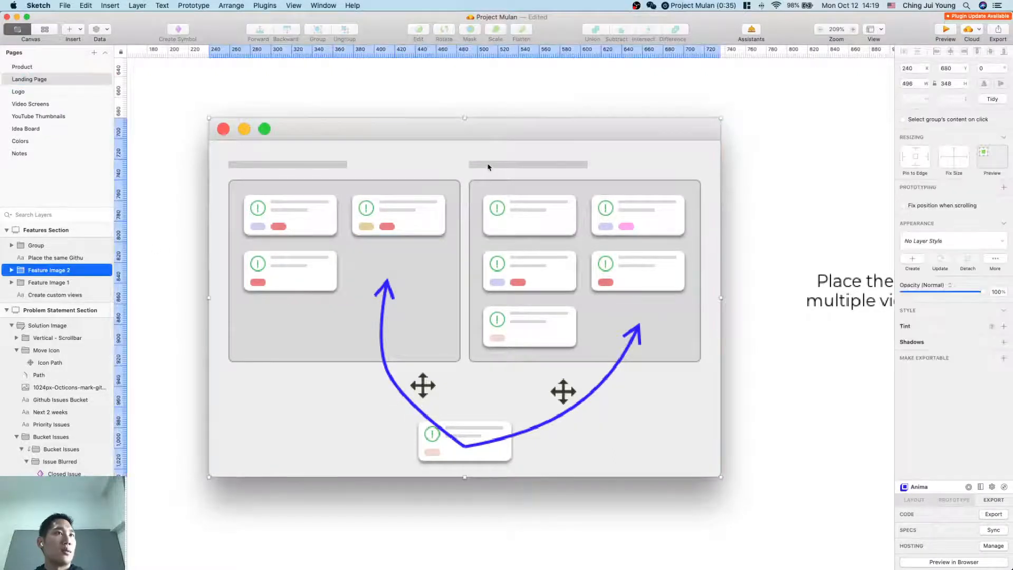
pyautogui.scroll(5, 10, 274)
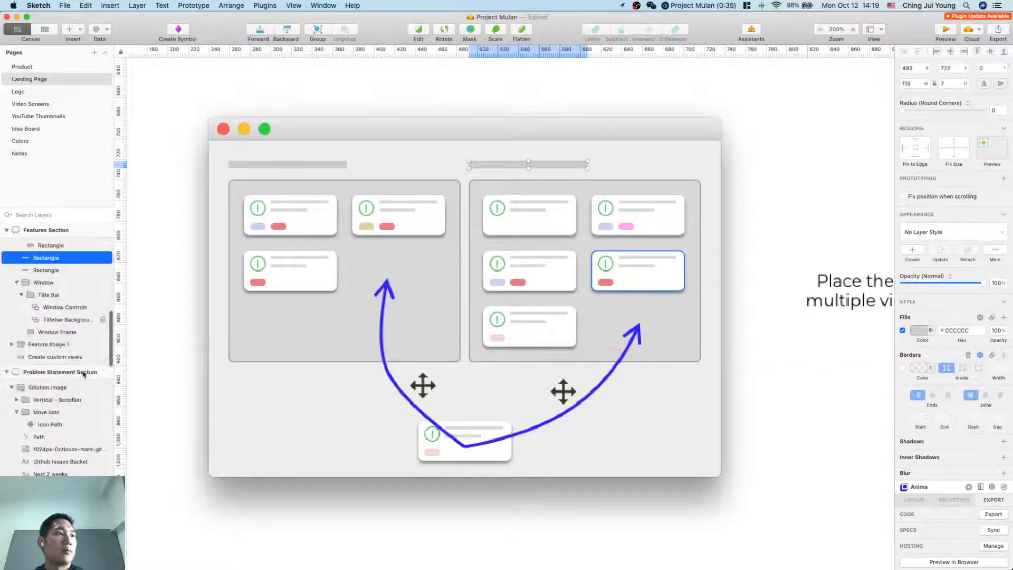
pyautogui.click(10, 270)
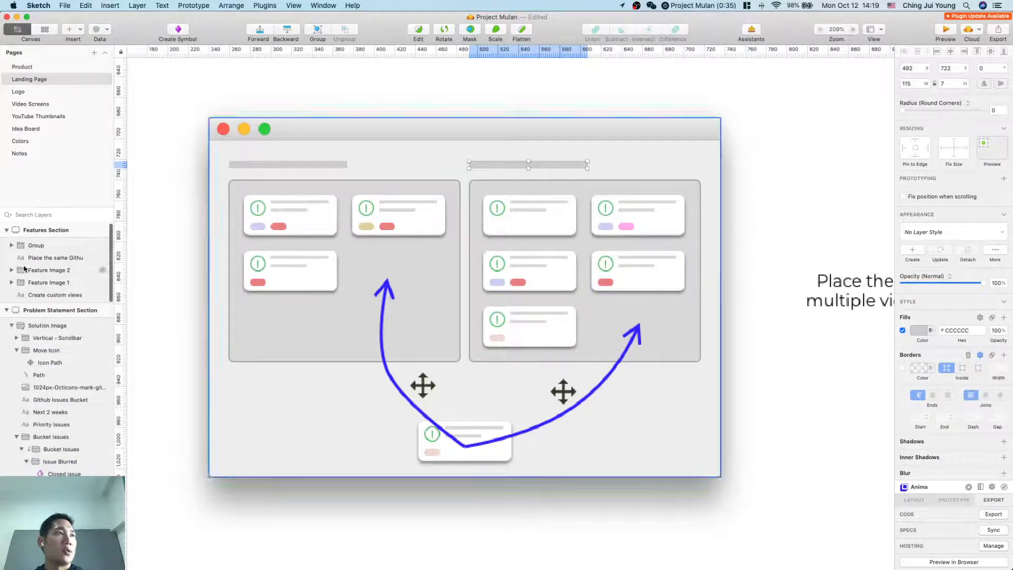
pyautogui.click(157, 260)
pyautogui.click(270, 124)
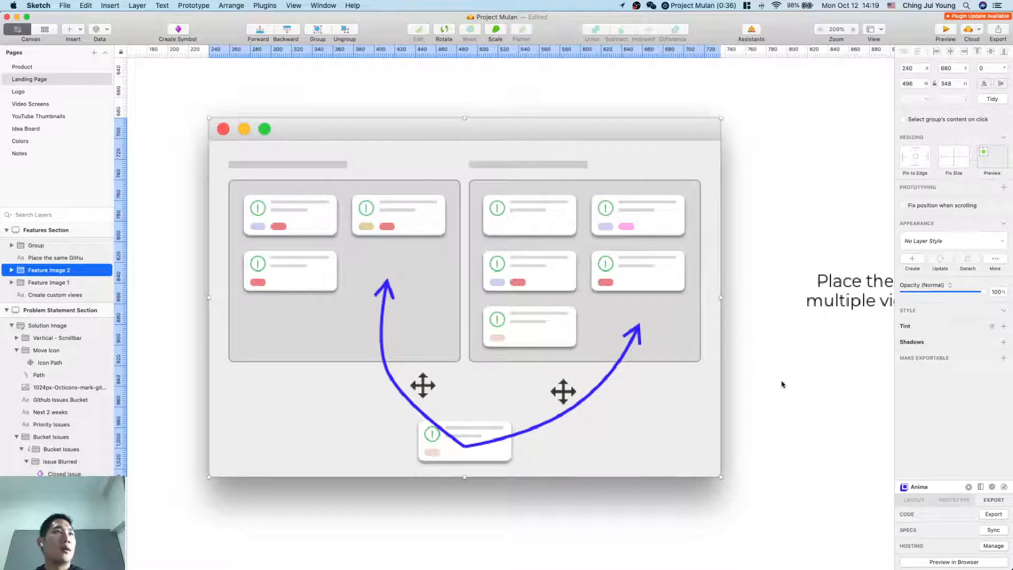
pyautogui.hscroll(3, 776, 367)
pyautogui.click(761, 362)
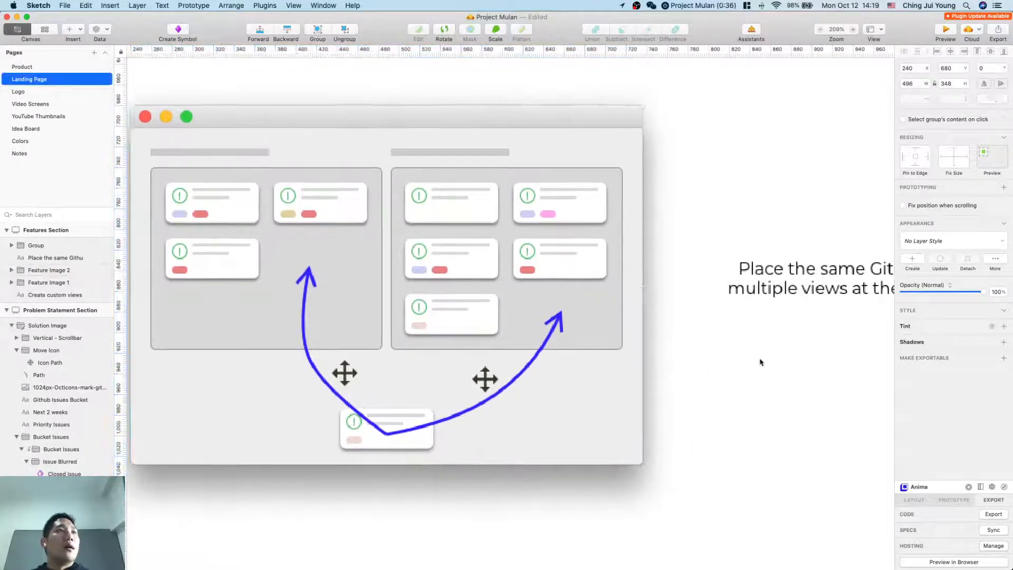
# Step: Lower both placeholder bars in Feature Image 2 by 1 px to Y 723
pyautogui.doubleClick(245, 152)
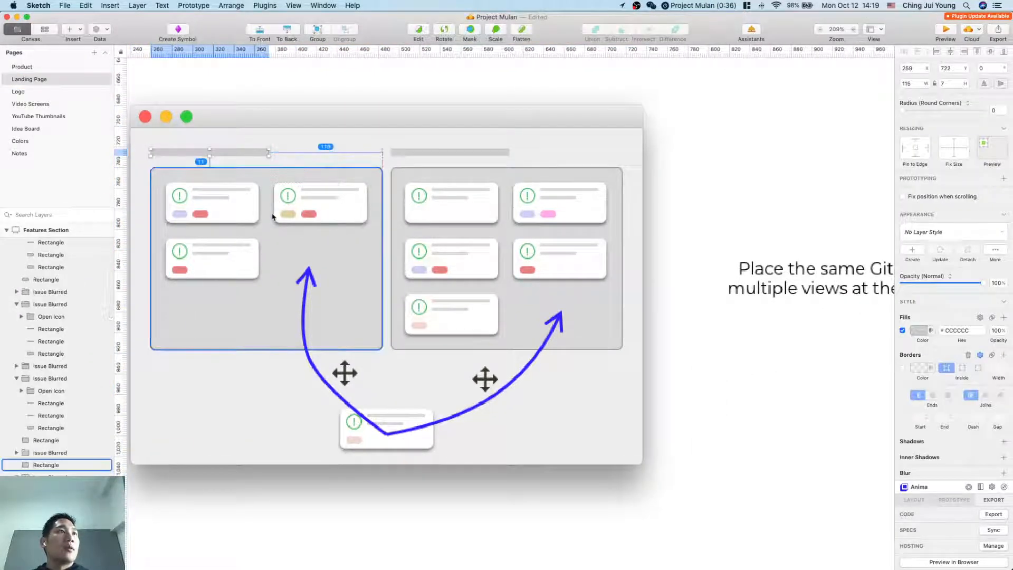
pyautogui.press('Down')
pyautogui.click(418, 153)
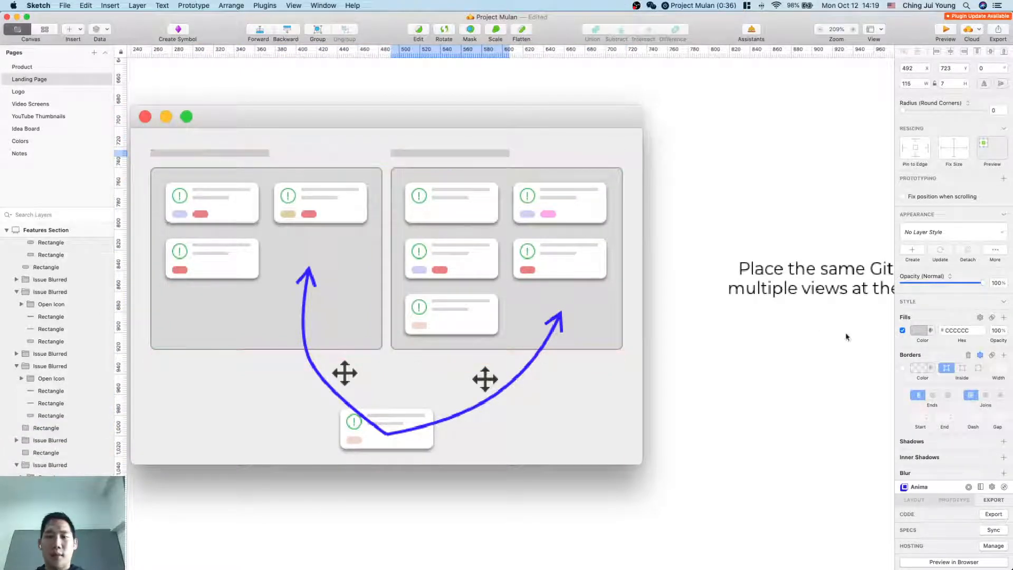
pyautogui.click(801, 337)
# Step: Copy the "Organize your issues in a way that makes more sense" paragraph from Webflow in Safari and paste it into Sketch's Features Section
pyautogui.hscroll(2, 800, 336)
pyautogui.scroll(-5, 800, 337)
pyautogui.scroll(-3, 801, 337)
pyautogui.hscroll(3, 801, 337)
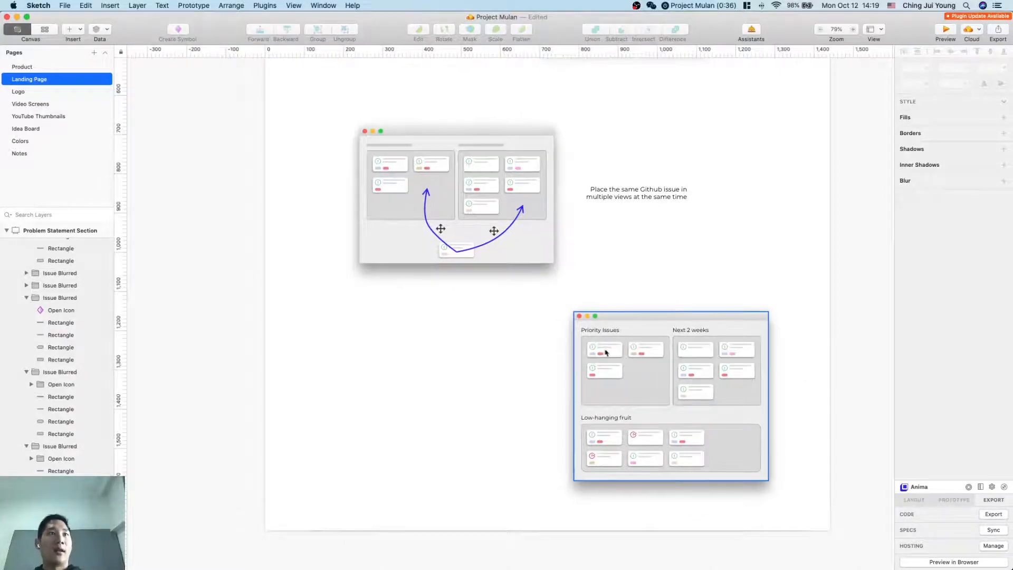
pyautogui.scroll(5, 607, 353)
pyautogui.scroll(-8, 606, 353)
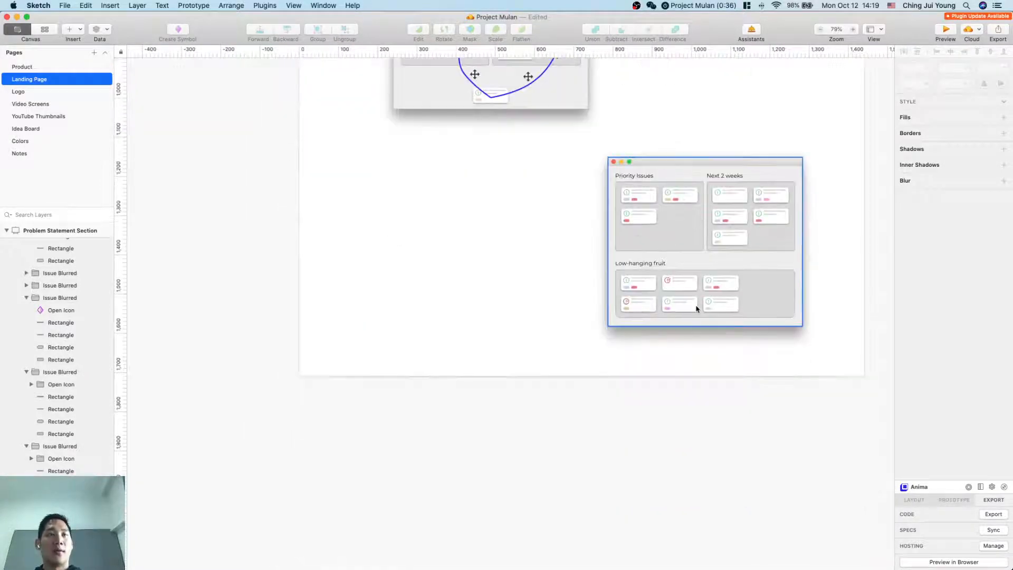
pyautogui.scroll(4, 698, 254)
pyautogui.press('super+Tab')
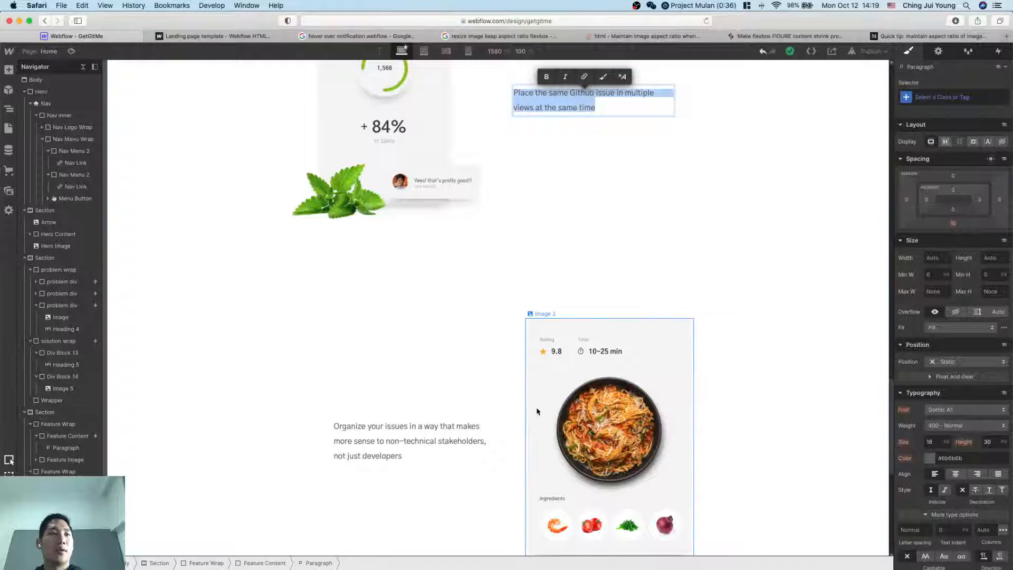
pyautogui.doubleClick(430, 441)
pyautogui.press('super+c')
pyautogui.press('super+Tab')
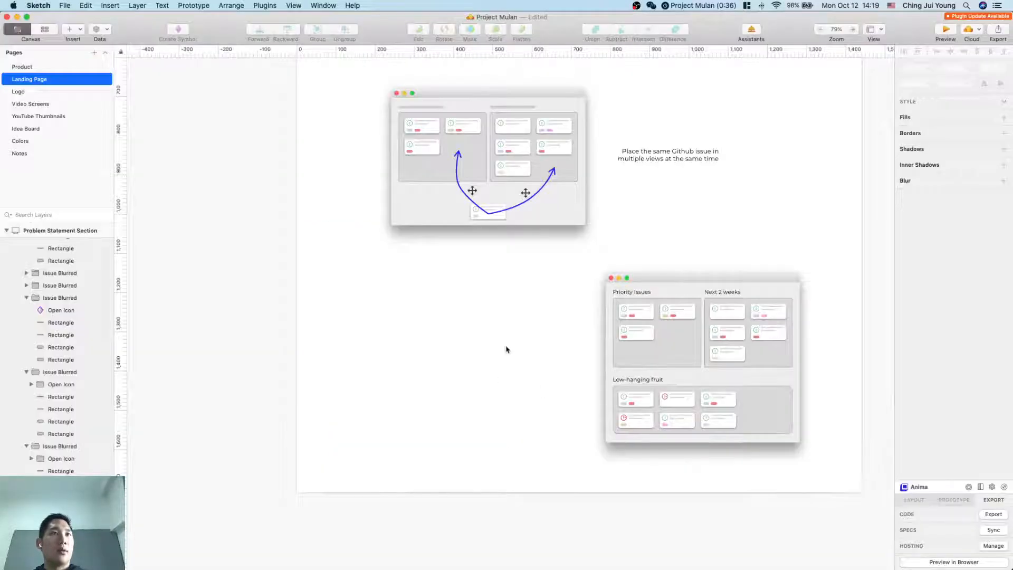
pyautogui.press('super+v')
# Step: Copy the style of the "Create custom views" text and apply it to the pasted "Organize your issues" text
pyautogui.scroll(5, 596, 233)
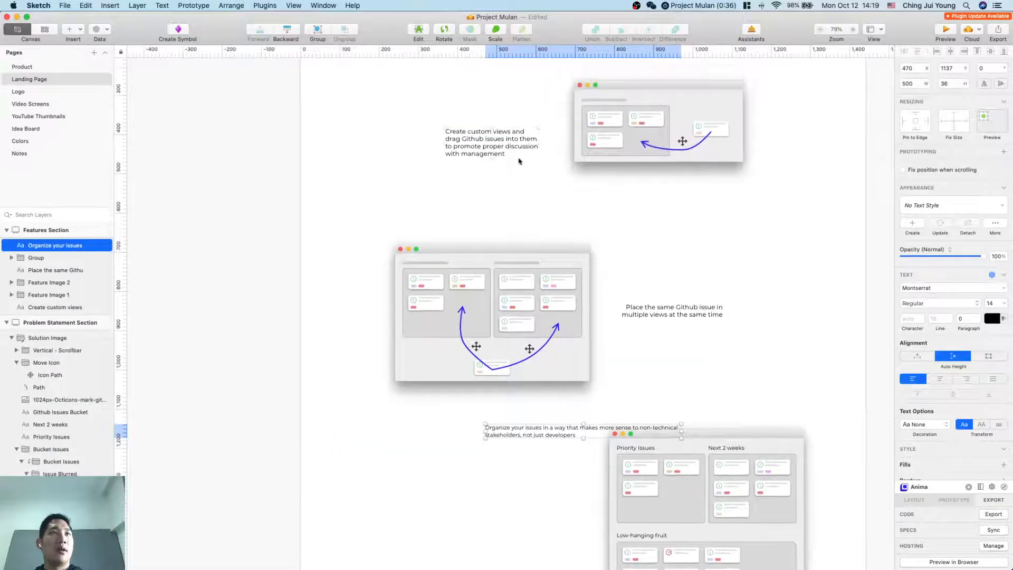
pyautogui.rightClick(513, 147)
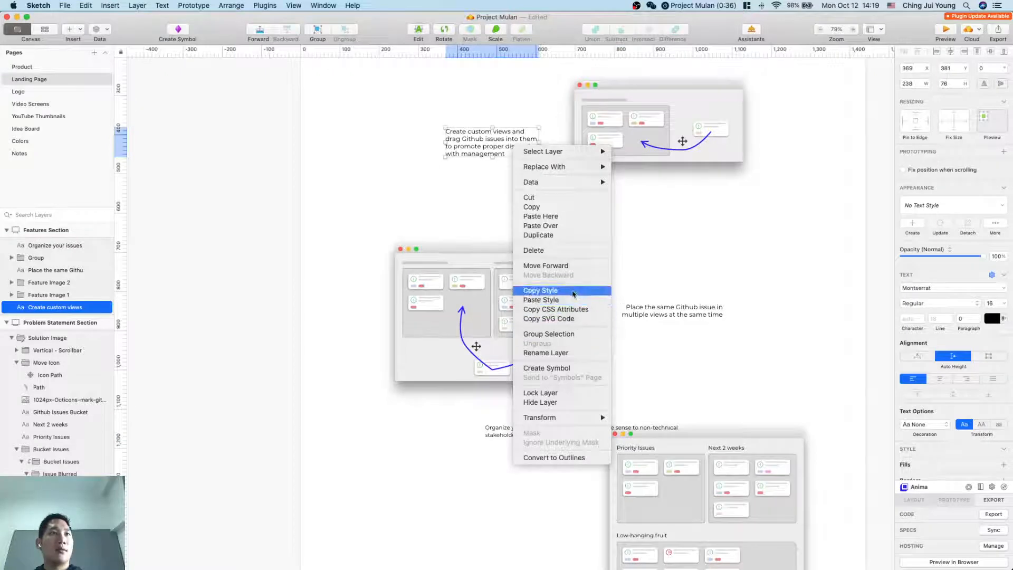
pyautogui.click(574, 294)
pyautogui.rightClick(533, 430)
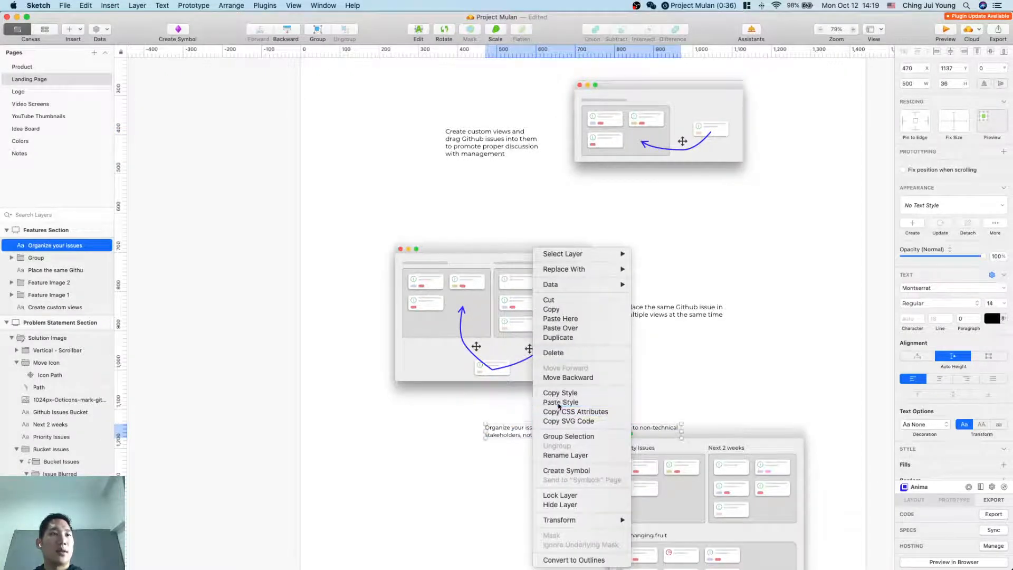
pyautogui.click(560, 403)
# Step: Move the "Organize your issues" text beside the third feature window, at about X 412, Y 1367, and narrow it to about 277 px wide
pyautogui.scroll(-4, 543, 450)
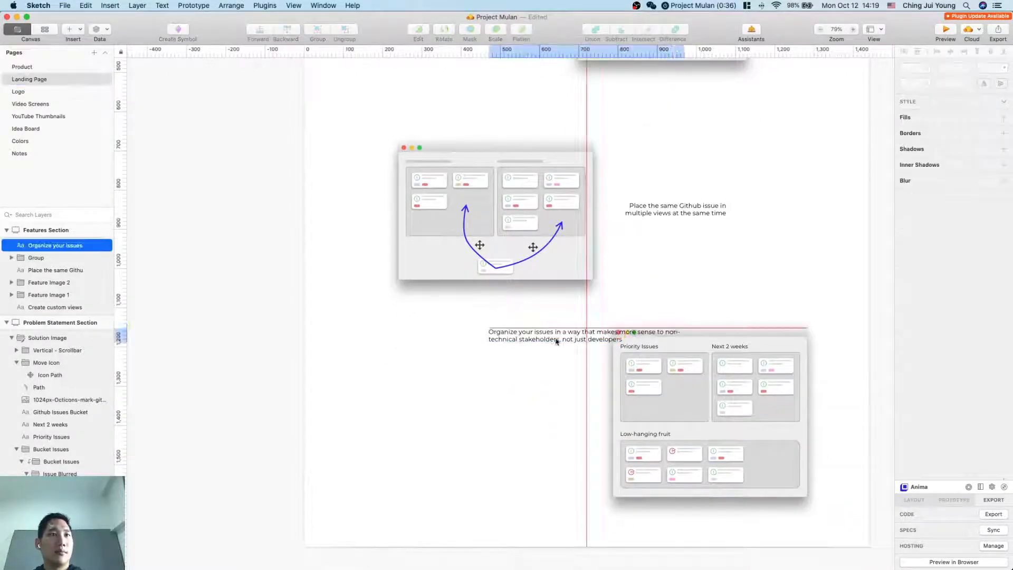
pyautogui.moveTo(557, 342); pyautogui.dragTo(534, 426)
pyautogui.moveTo(660, 421); pyautogui.dragTo(575, 418)
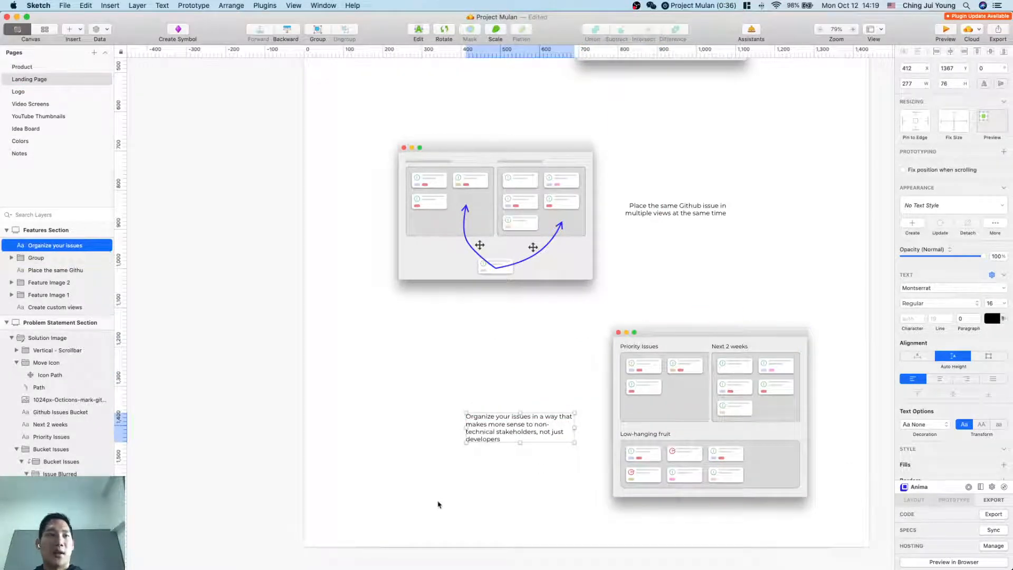
pyautogui.click(438, 504)
pyautogui.scroll(-3, 533, 430)
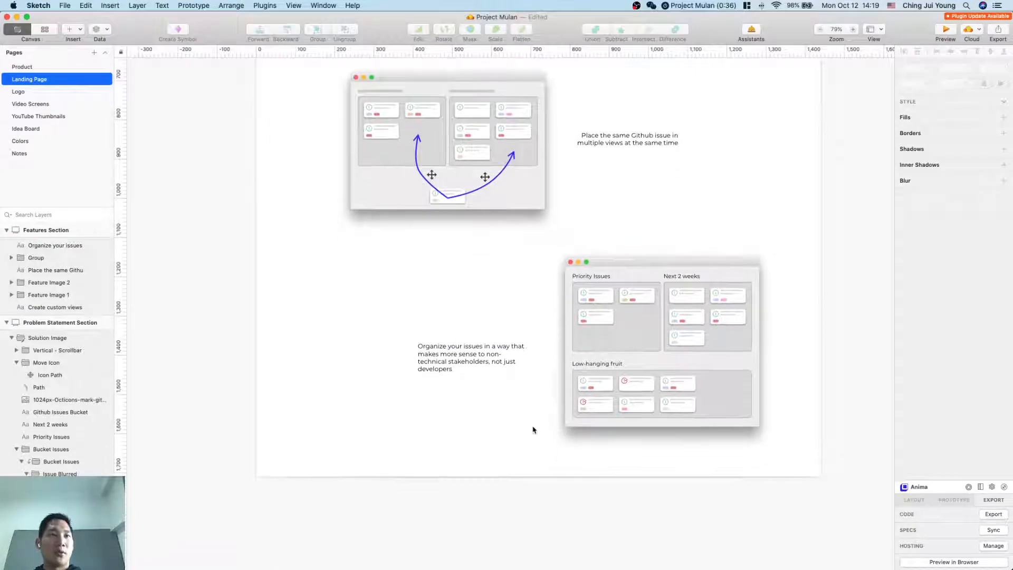
pyautogui.scroll(3, 533, 420)
pyautogui.press('super+Tab')
pyautogui.press('super+Tab')
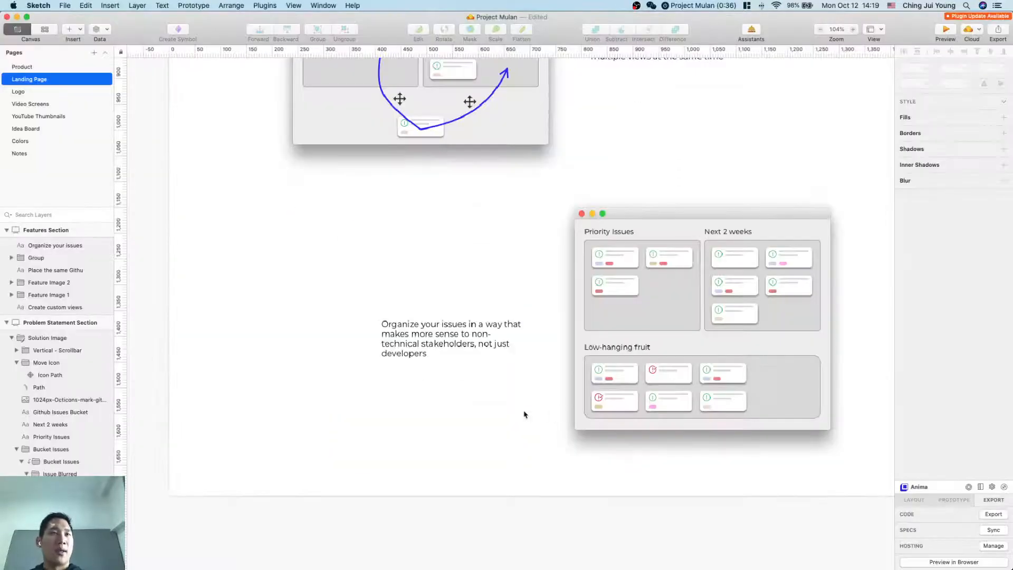
pyautogui.hscroll(3, 504, 418)
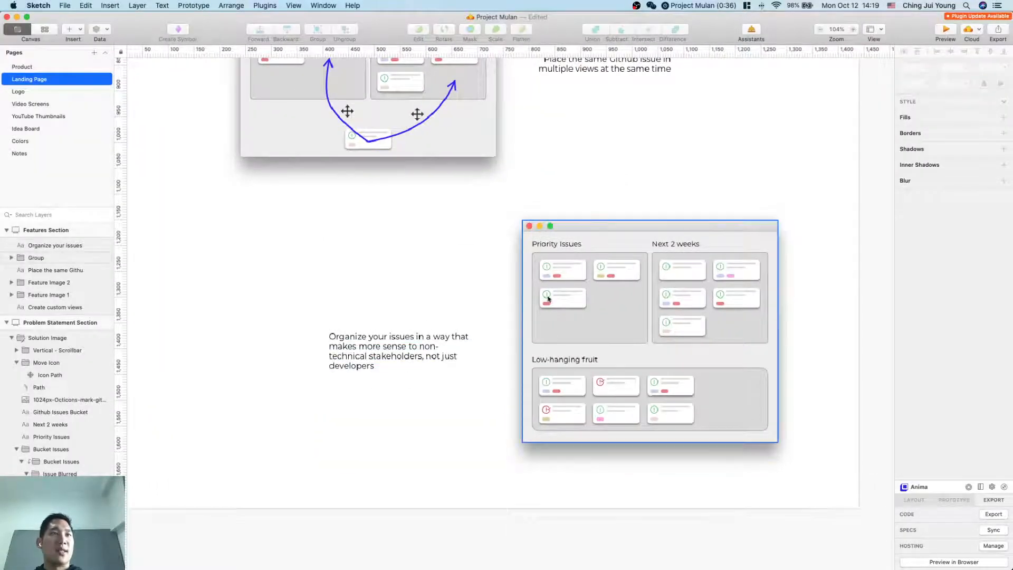
pyautogui.click(569, 226)
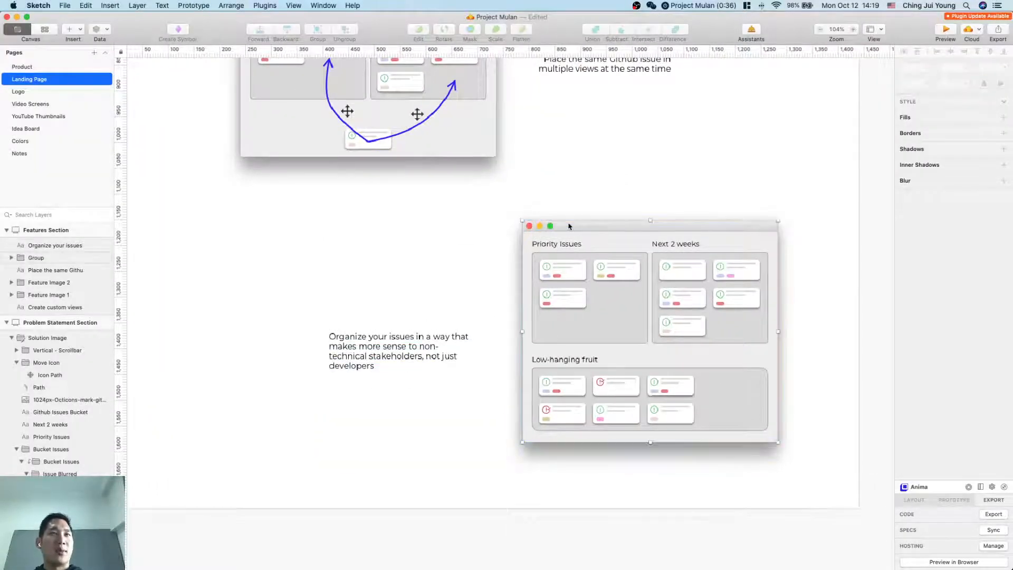
pyautogui.click(831, 357)
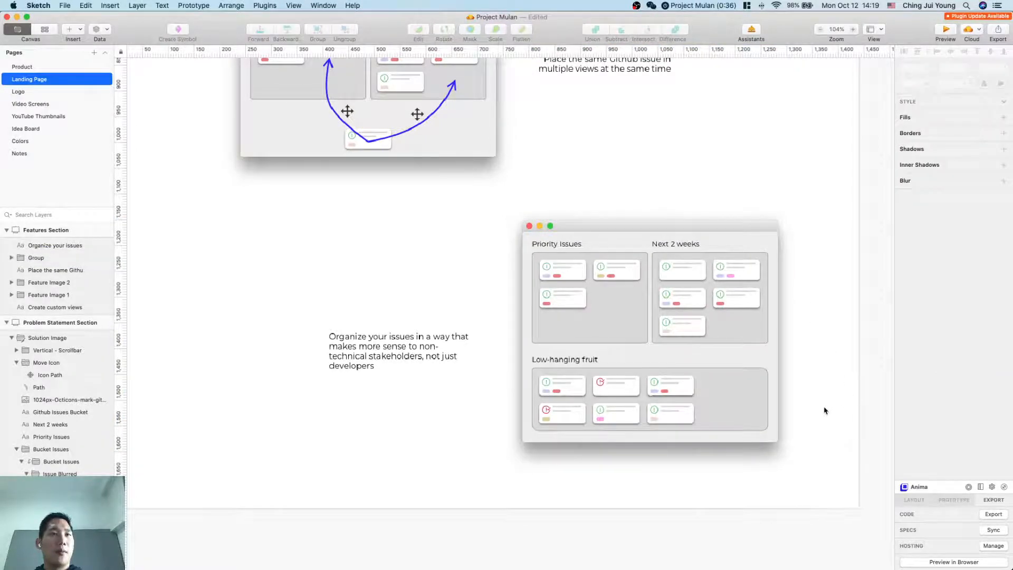
# Step: Move the last issue card of the Low-hanging fruit view into the upper row's far end, at X 1158, Y 1452
pyautogui.scroll(5, 767, 415)
pyautogui.doubleClick(580, 421)
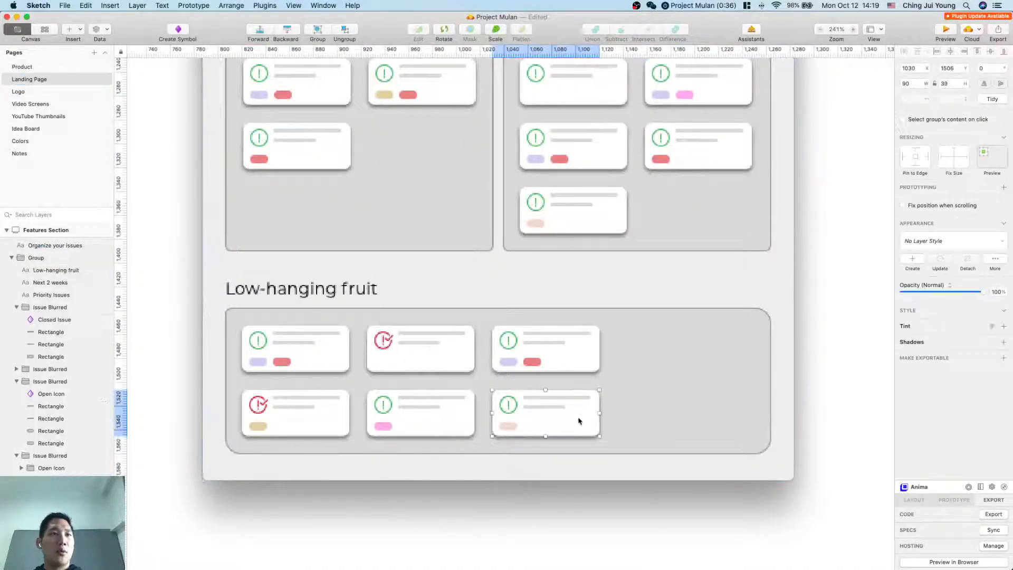
pyautogui.moveTo(579, 421); pyautogui.dragTo(726, 355)
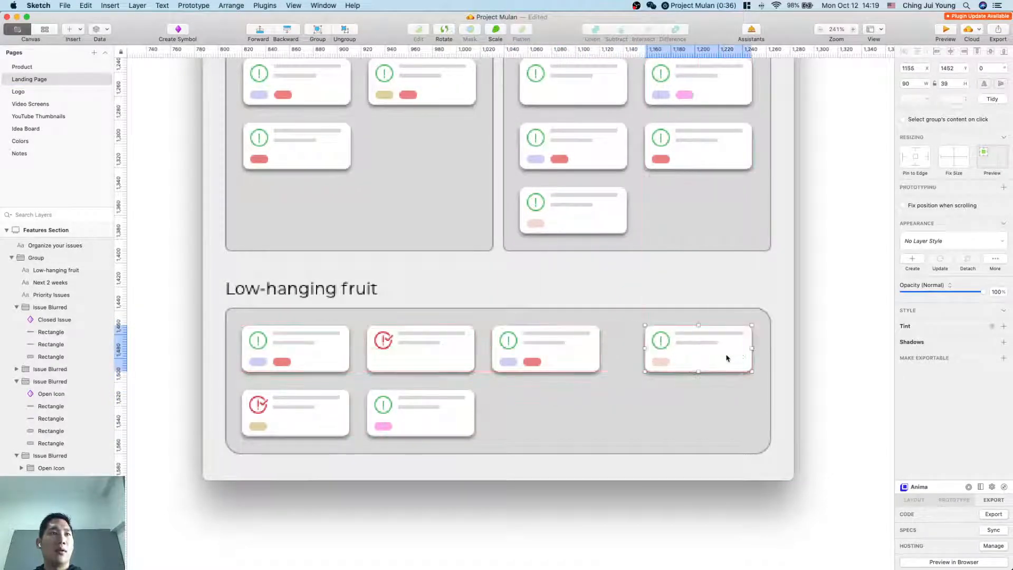
pyautogui.click(283, 346)
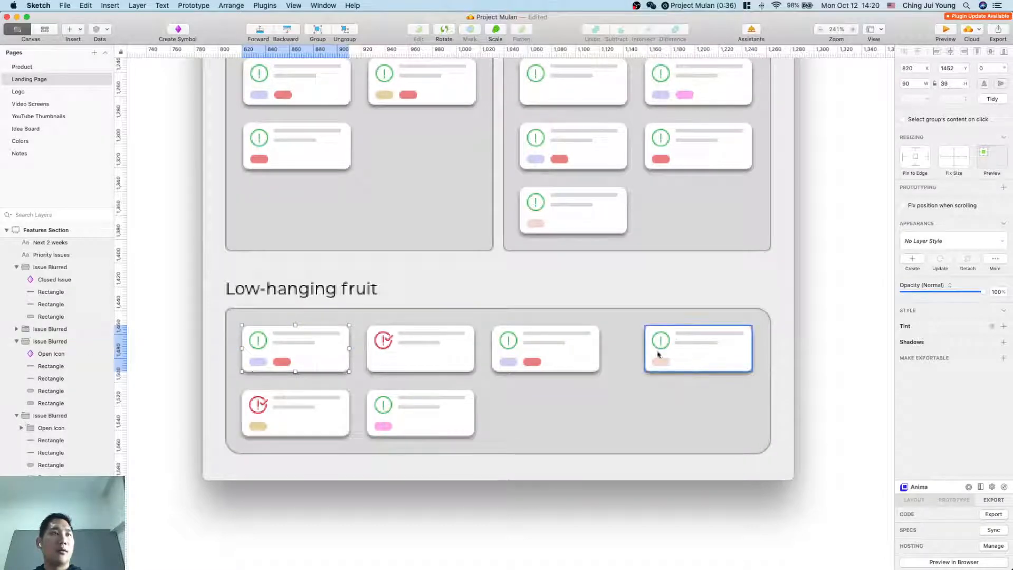
pyautogui.click(697, 343)
pyautogui.press('Right')
pyautogui.press('Right')
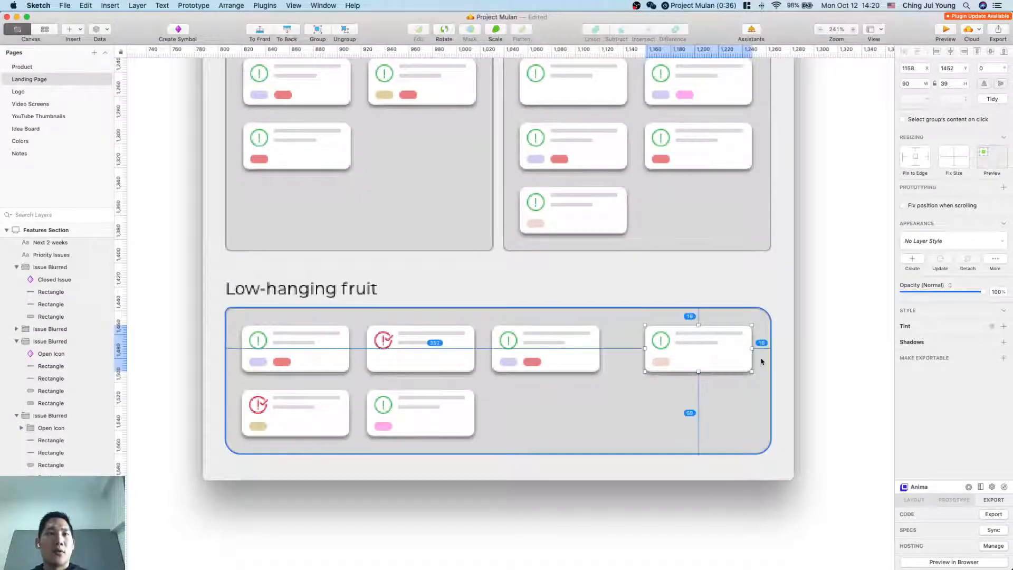
# Step: Distribute the four issue cards in the upper row of the Low-hanging fruit box evenly in the horizontal direction
pyautogui.keyDown('shift'); pyautogui.click(583, 365); pyautogui.keyUp('shift')
pyautogui.keyDown('shift'); pyautogui.click(455, 366); pyautogui.keyUp('shift')
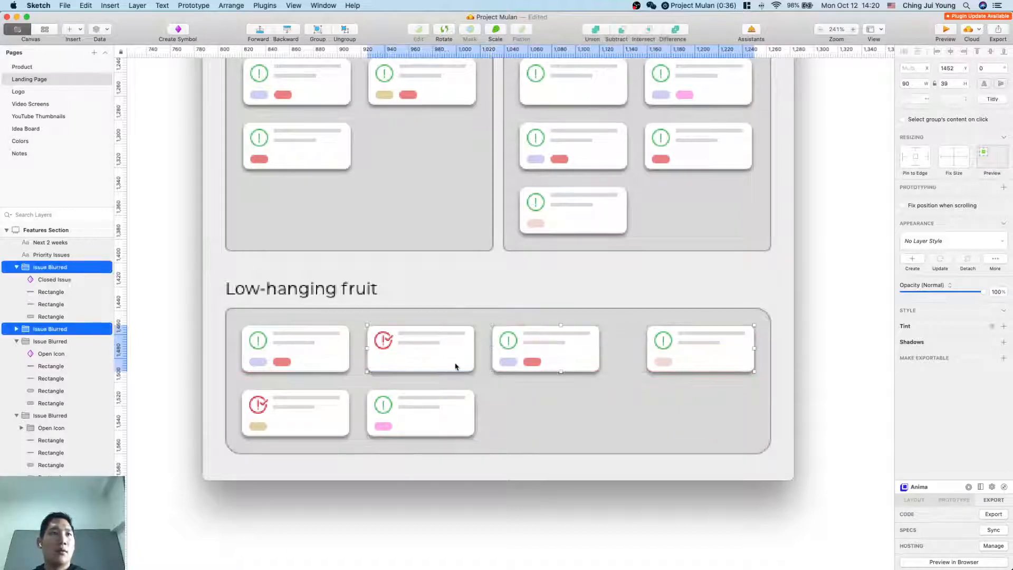
pyautogui.click(905, 53)
pyautogui.click(602, 95)
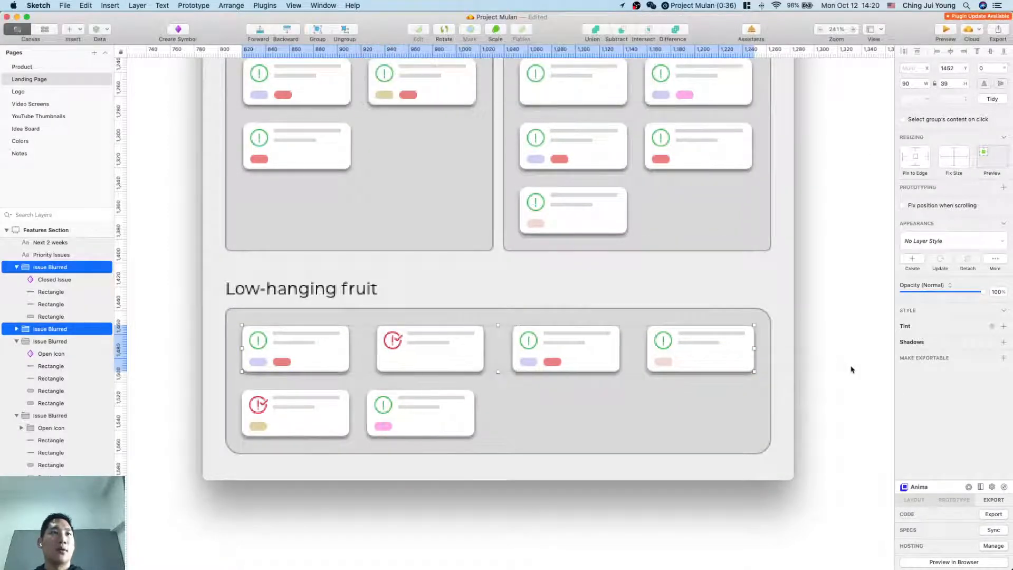
# Step: Check the gaps between the upper-row Low-hanging fruit cards and nudge the second card to X 937
pyautogui.click(297, 344)
pyautogui.click(415, 350)
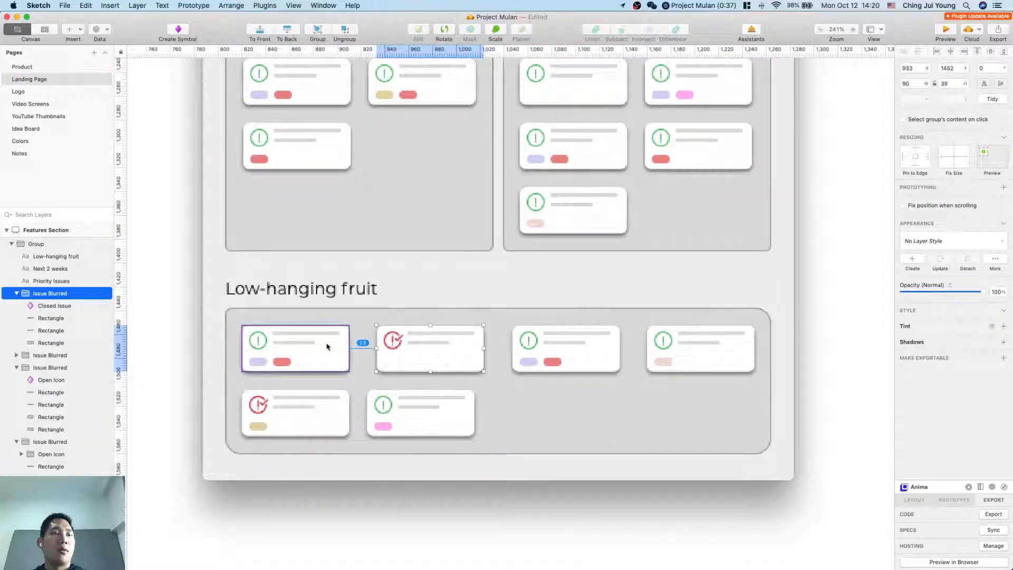
pyautogui.click(701, 350)
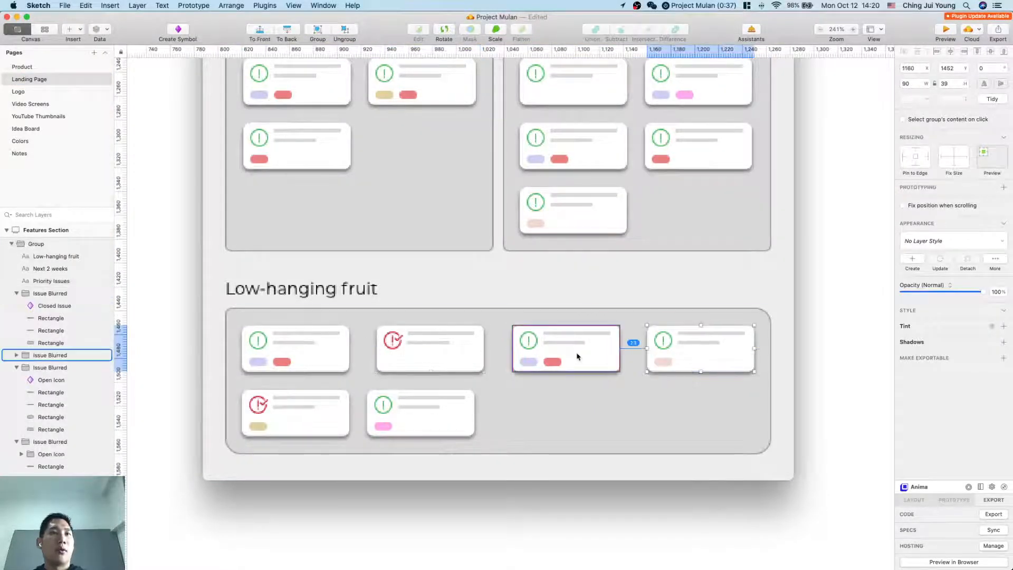
pyautogui.click(423, 362)
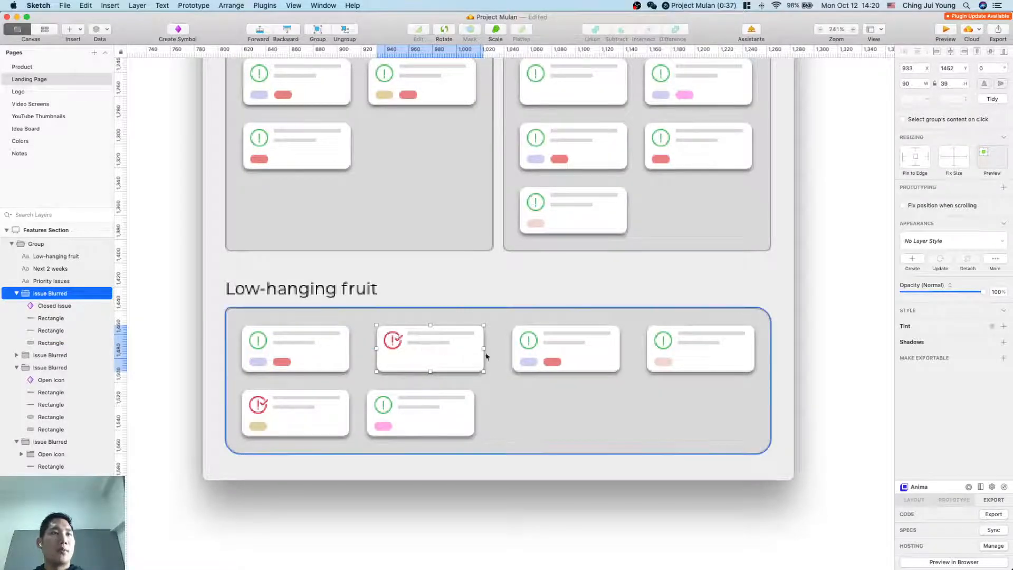
pyautogui.hotkey('alt', 'Right')
pyautogui.hotkey('alt', 'Right')
pyautogui.hotkey('alt', 'Right')
pyautogui.hotkey('alt', 'Right')
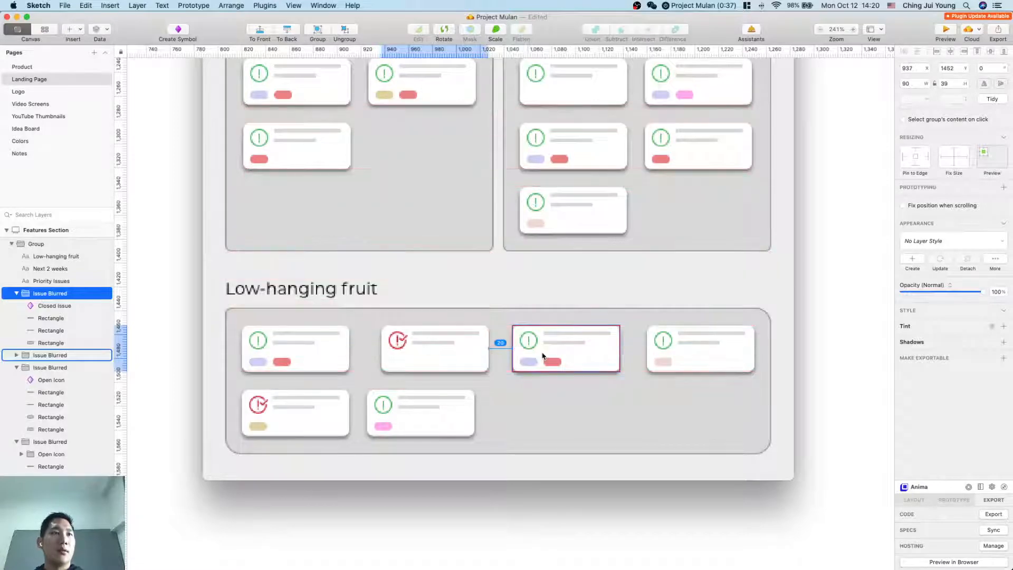
# Step: Shift the last upper-row card to X 1157 and nudge the first card inward for equal 20 px gaps
pyautogui.click(707, 355)
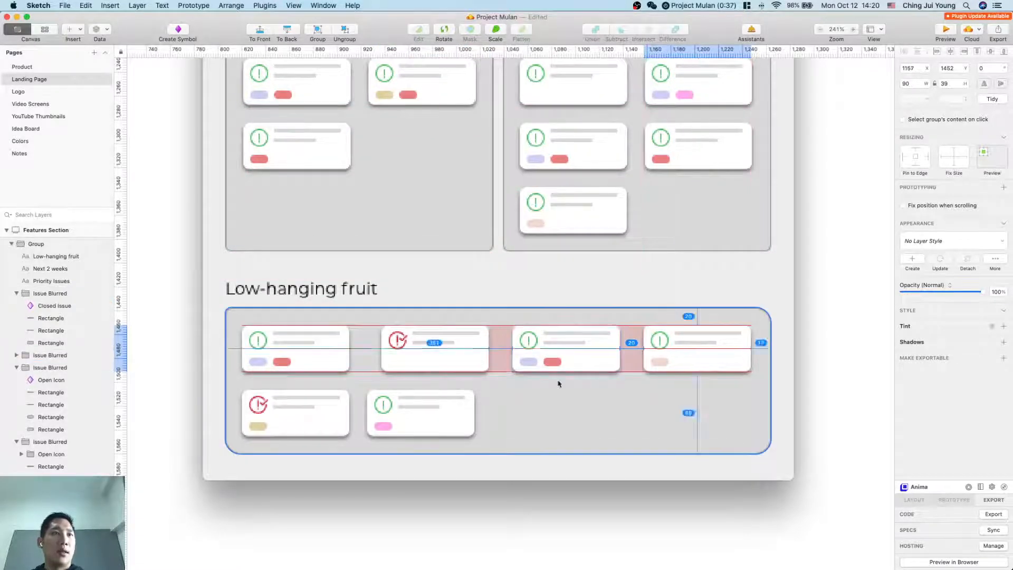
pyautogui.click(414, 347)
pyautogui.hotkey('alt', 'Right')
pyautogui.hotkey('alt', 'Right')
pyautogui.hotkey('alt', 'Right')
pyautogui.hotkey('alt', 'Right')
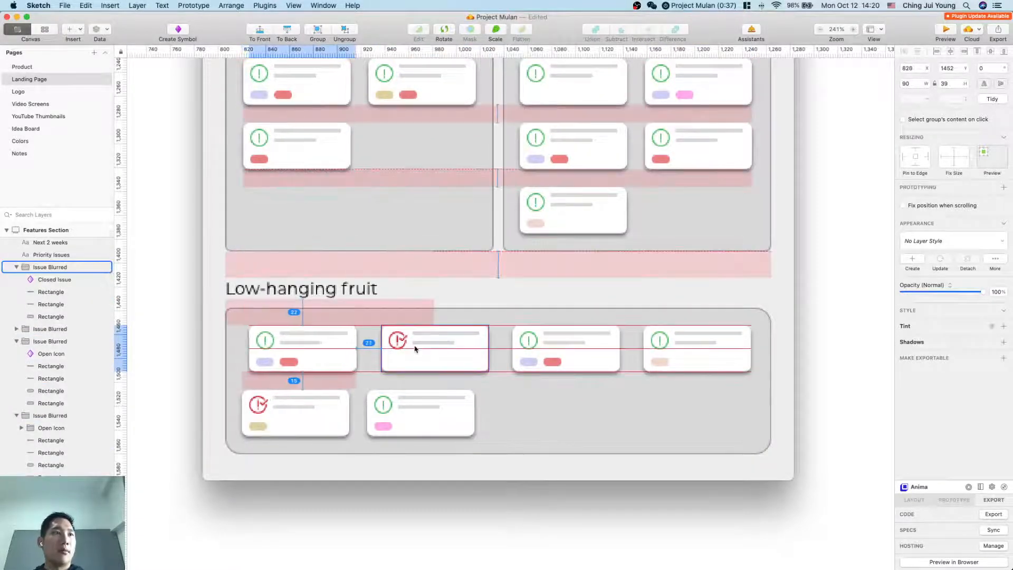
# Step: Group the four upper-row cards and centre the group horizontally within the Low-hanging fruit box
pyautogui.click(839, 405)
pyautogui.click(693, 354)
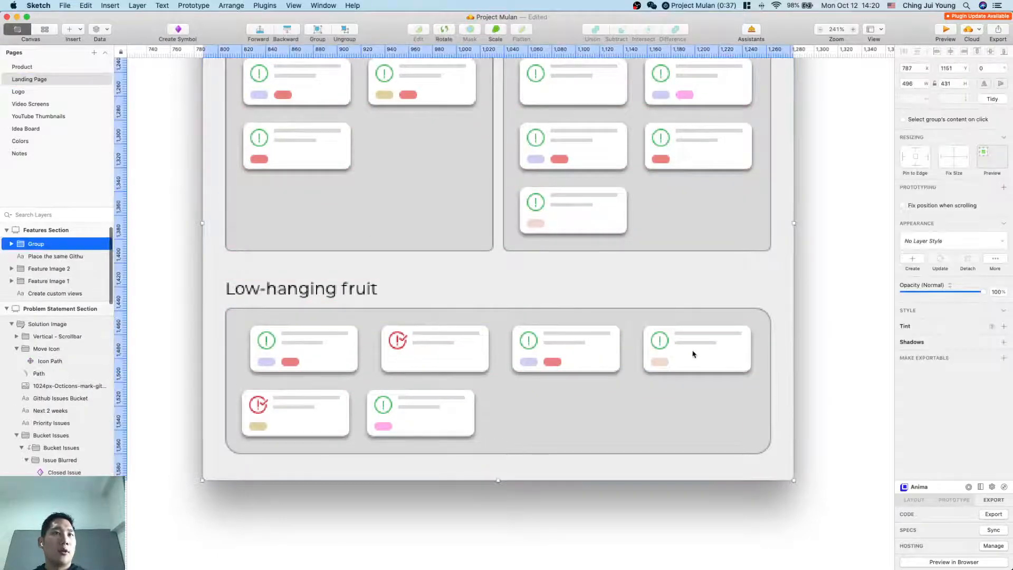
pyautogui.keyDown('shift'); pyautogui.click(595, 351); pyautogui.keyUp('shift')
pyautogui.keyDown('shift'); pyautogui.click(466, 351); pyautogui.keyUp('shift')
pyautogui.keyDown('shift'); pyautogui.click(335, 354); pyautogui.keyUp('shift')
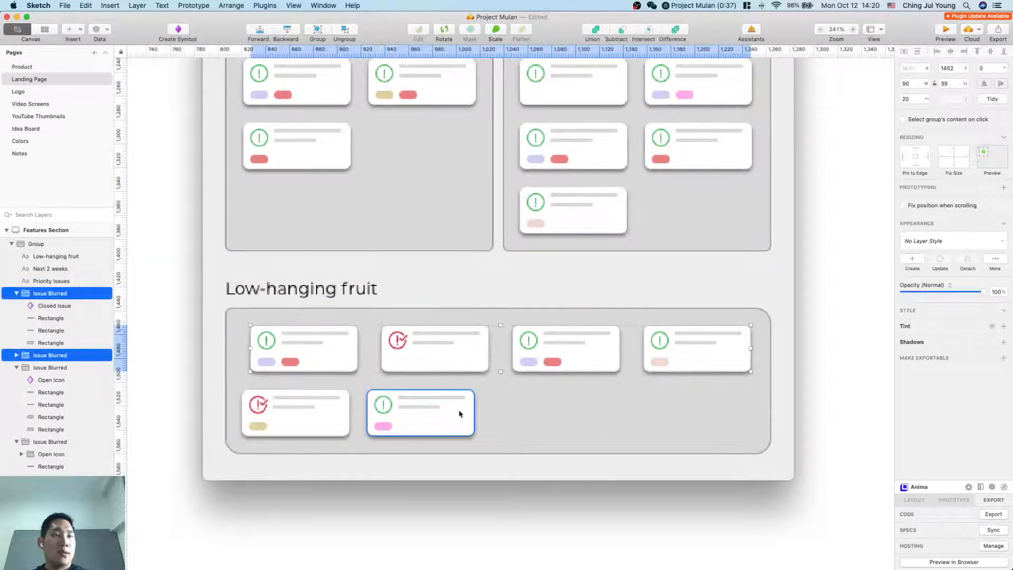
pyautogui.press('super+g')
pyautogui.keyDown('shift'); pyautogui.click(592, 416); pyautogui.keyUp('shift')
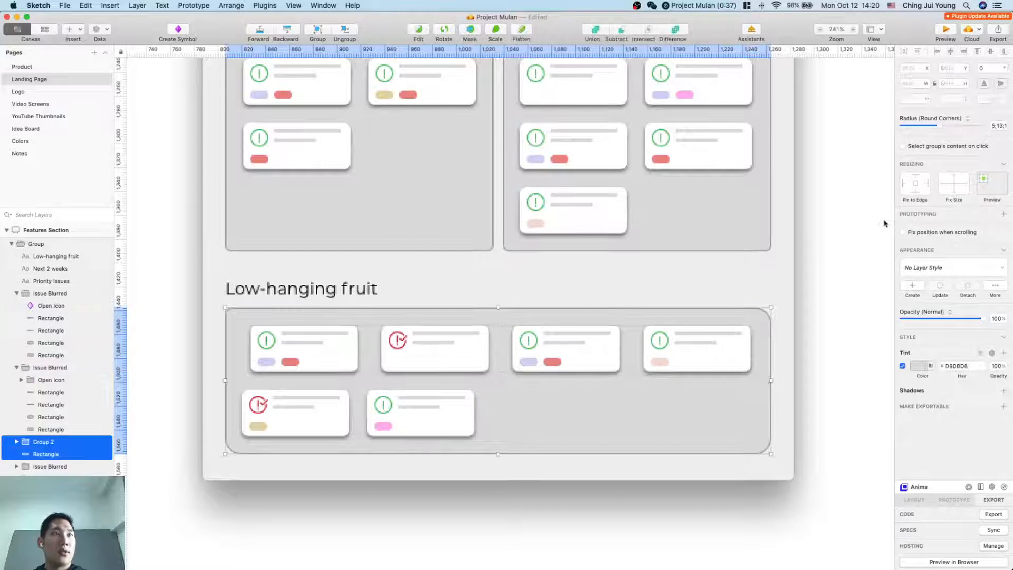
pyautogui.click(952, 53)
pyautogui.click(849, 235)
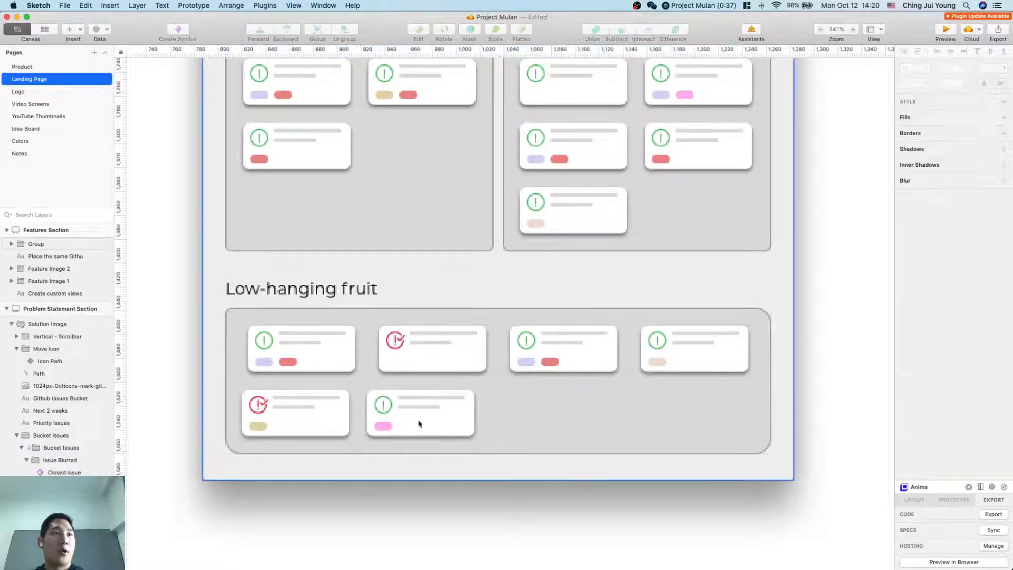
# Step: Align both lower-row Low-hanging fruit cards to the right edges of the cards directly above them
pyautogui.click(434, 369)
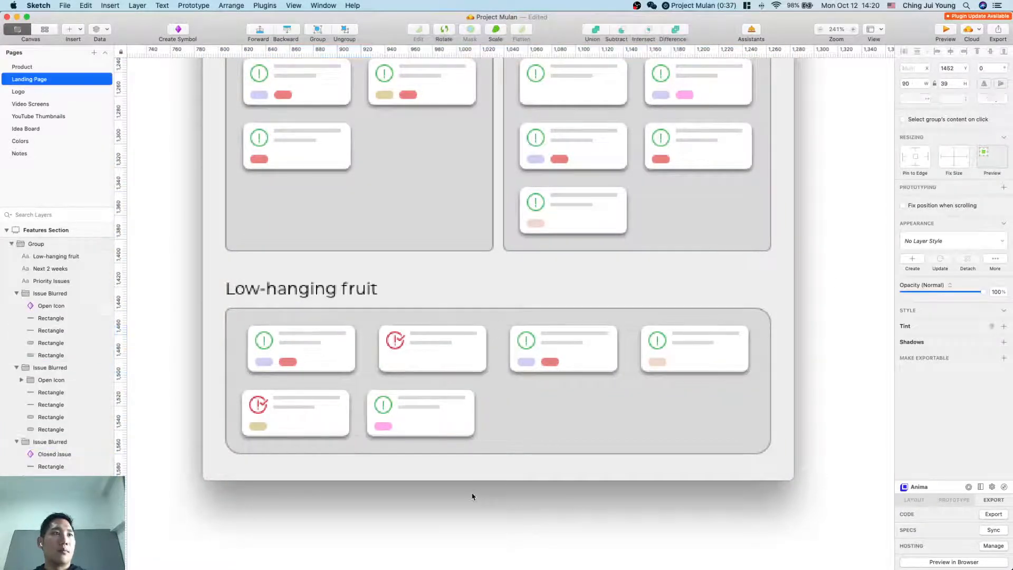
pyautogui.keyDown('shift'); pyautogui.click(437, 425); pyautogui.keyUp('shift')
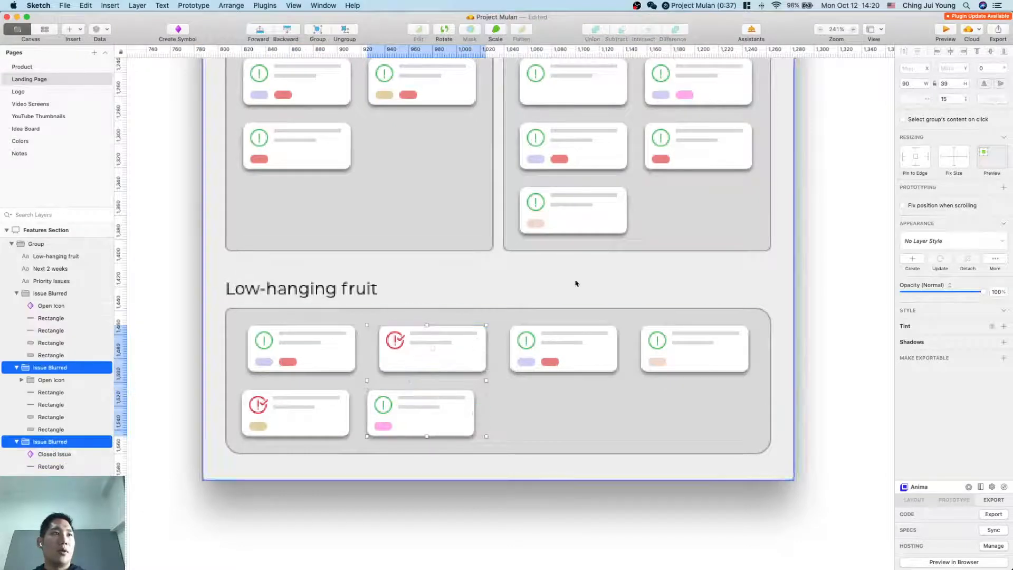
pyautogui.click(964, 53)
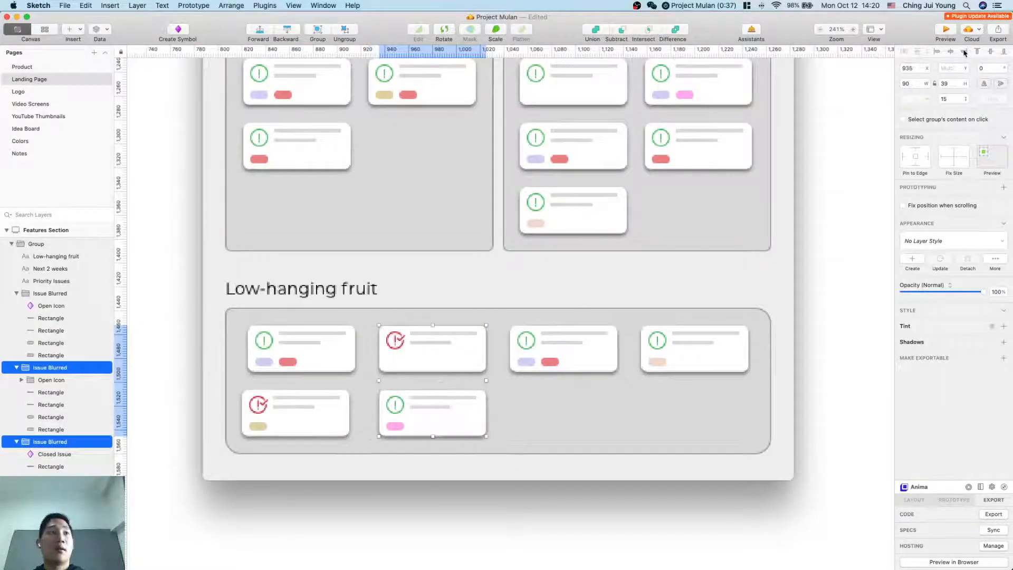
pyautogui.click(346, 407)
pyautogui.keyDown('shift'); pyautogui.click(339, 370); pyautogui.keyUp('shift')
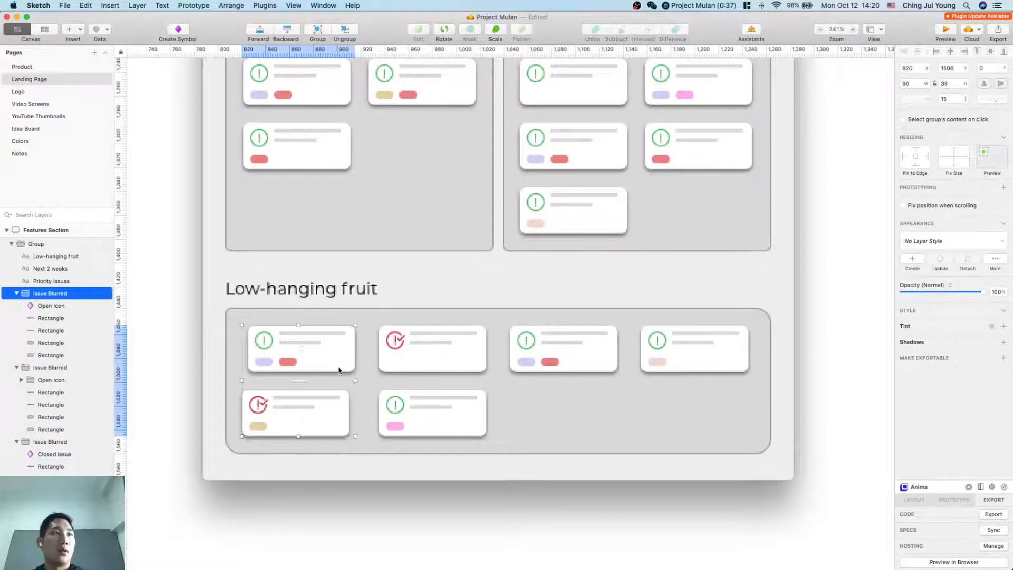
pyautogui.click(963, 52)
pyautogui.click(801, 423)
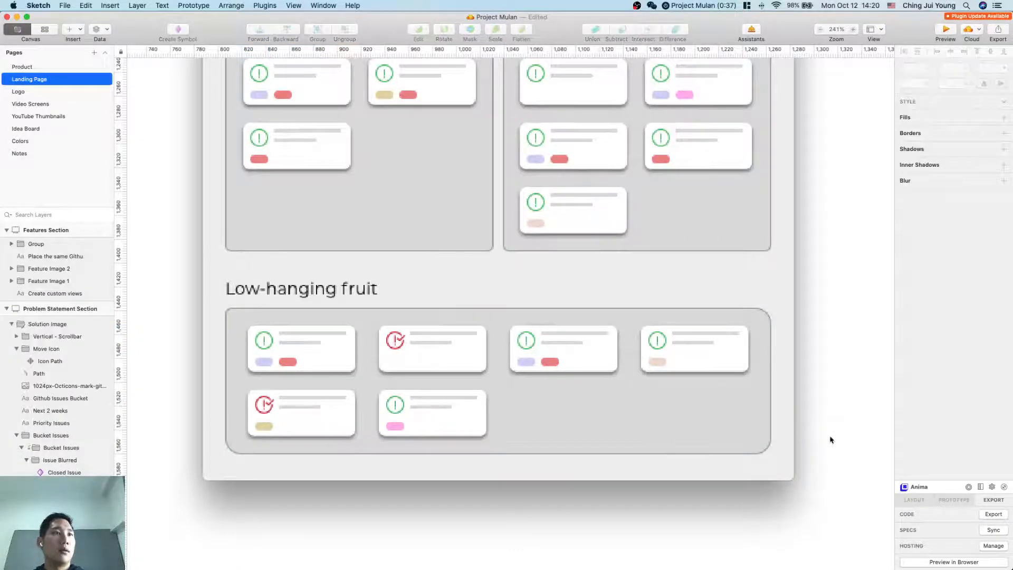
# Step: Rename the third feature window's group as Feature Image 3
pyautogui.scroll(6, 830, 439)
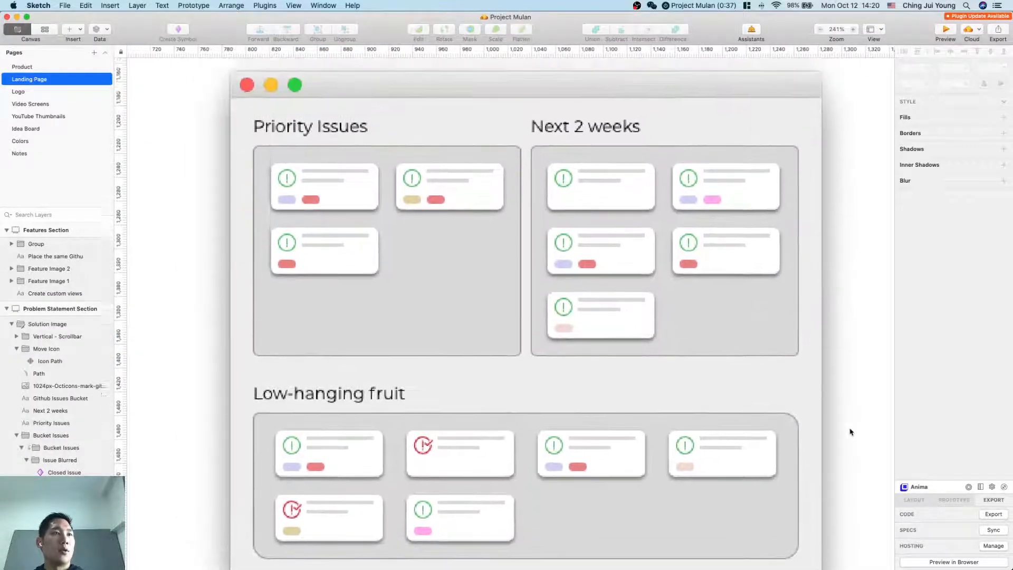
pyautogui.scroll(-5, 852, 435)
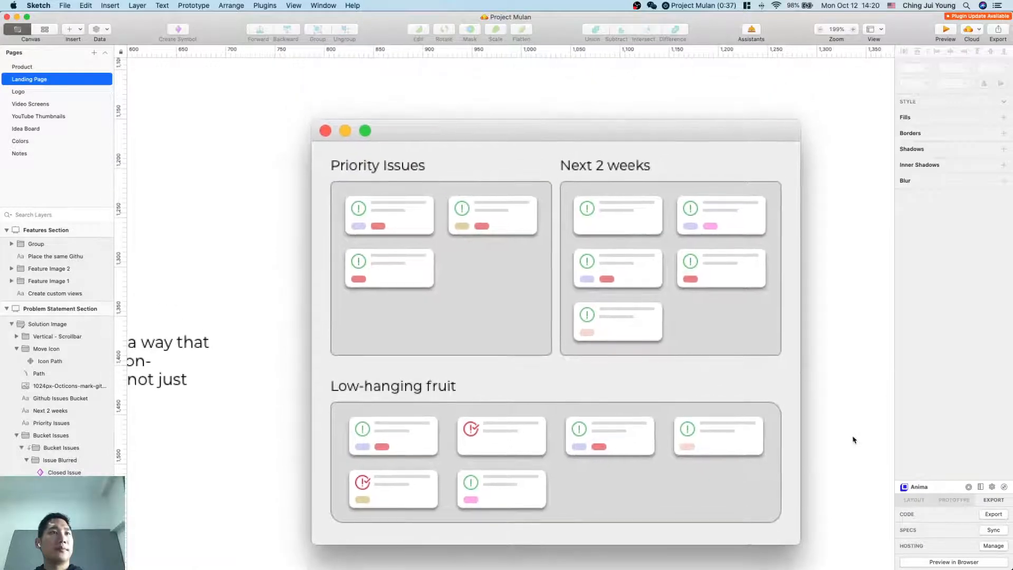
pyautogui.click(399, 134)
pyautogui.click(384, 127)
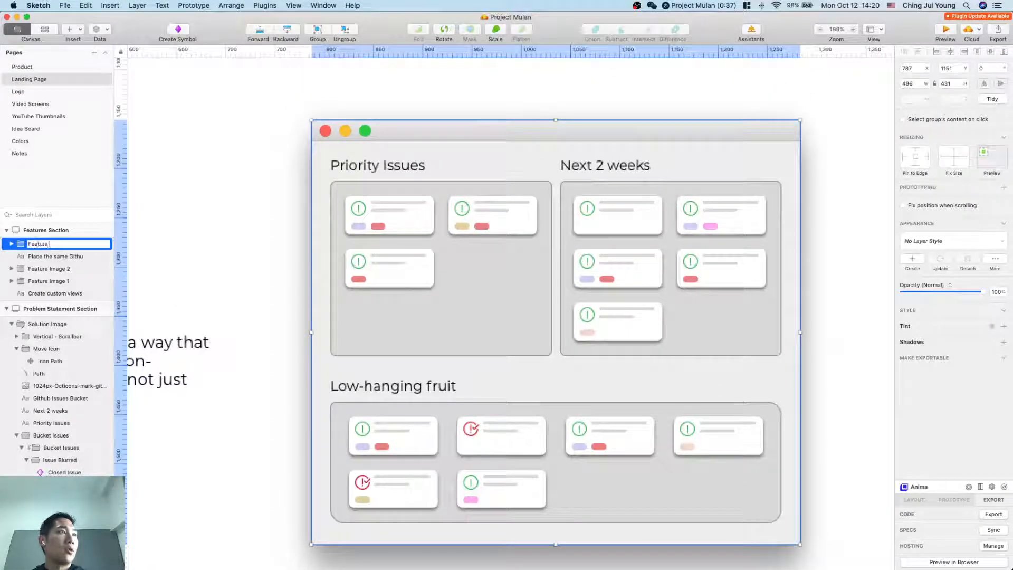
pyautogui.write('3')
pyautogui.press('Return')
# Step: Reorder Feature Image 1 above Feature Image 3 and undo the accidental nesting of Feature Image 2 inside Feature Image 3
pyautogui.click(172, 362)
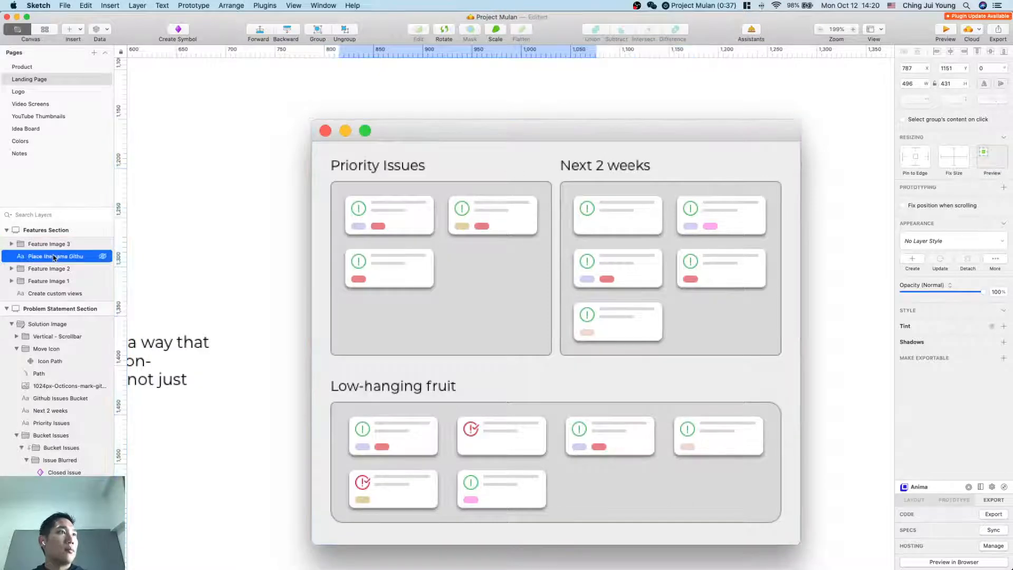
pyautogui.click(172, 361)
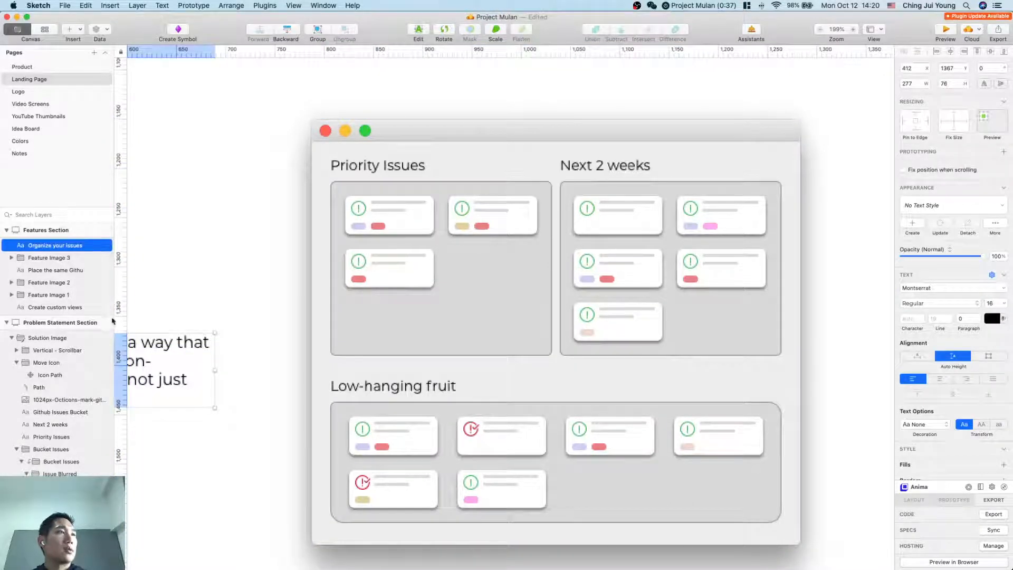
pyautogui.click(58, 294)
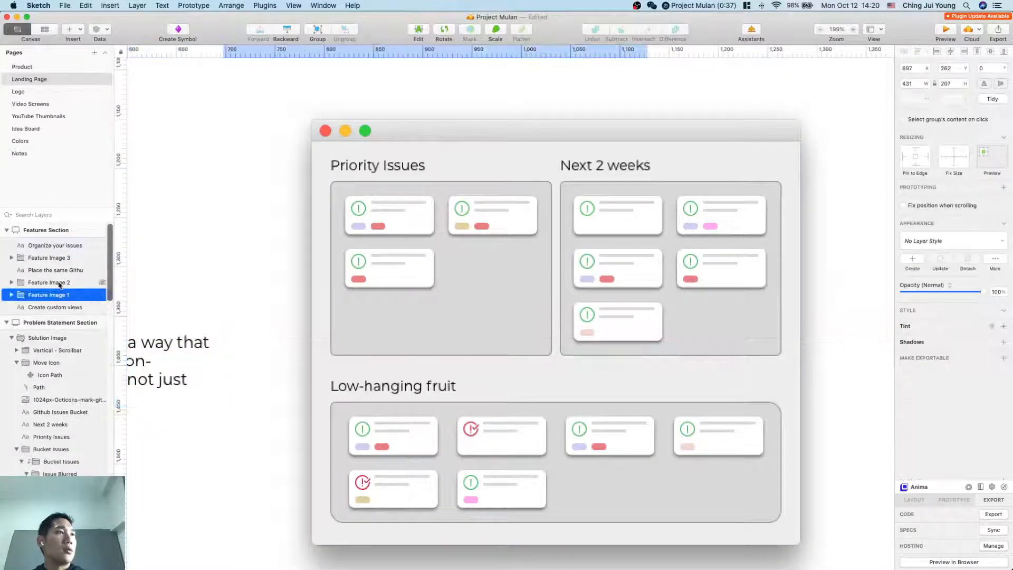
pyautogui.click(46, 258)
pyautogui.moveTo(47, 260); pyautogui.dragTo(48, 270)
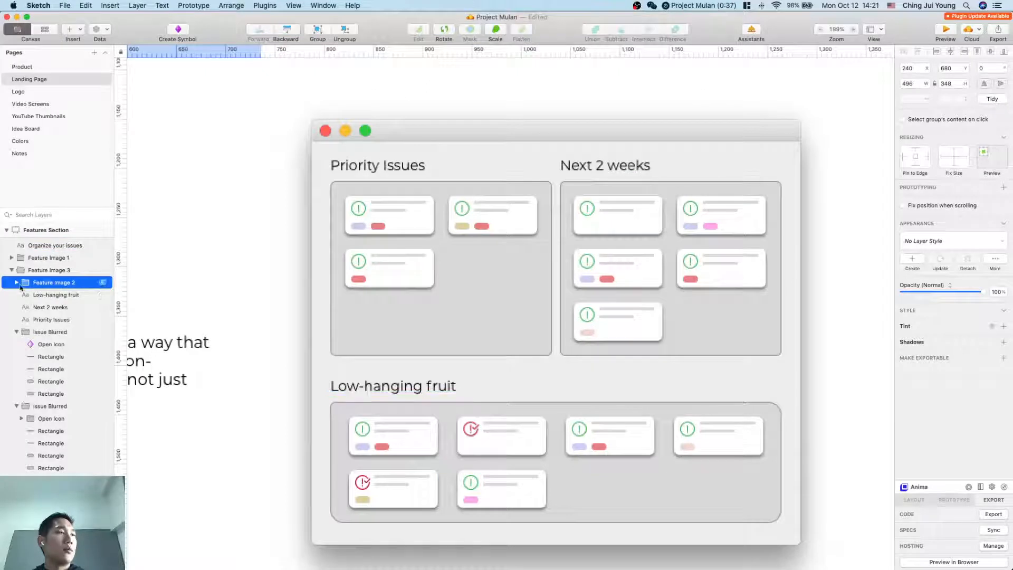
pyautogui.press('super+z')
pyautogui.click(11, 270)
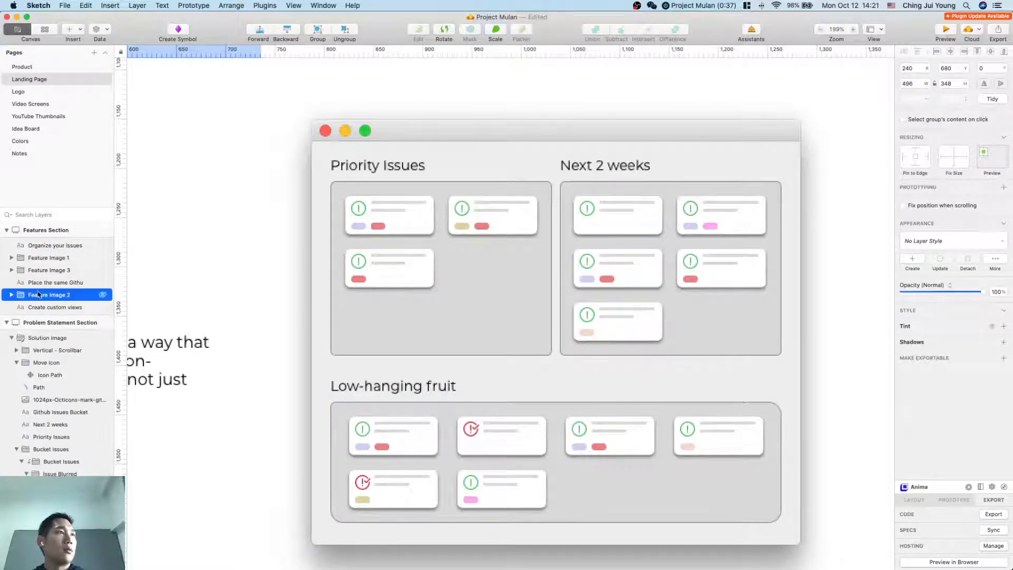
# Step: Reorder the Features Section layers so the three caption texts sit above all the Feature Image groups
pyautogui.moveTo(39, 282); pyautogui.dragTo(72, 253)
pyautogui.click(29, 274)
pyautogui.click(76, 297)
pyautogui.keyDown('shift'); pyautogui.click(70, 304); pyautogui.keyUp('shift')
pyautogui.click(80, 294)
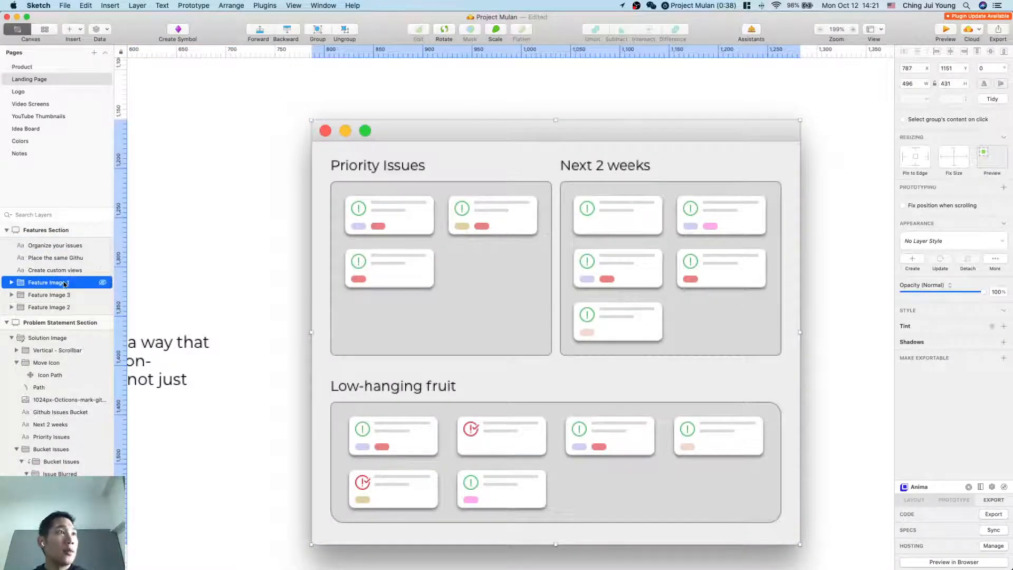
# Step: Place the Feature Image 2 layer between Feature Image 1 and Feature Image 3, and save the document
pyautogui.click(56, 308)
pyautogui.moveTo(56, 308)
pyautogui.mouseDown()
pyautogui.moveTo(47, 298)
pyautogui.moveTo(58, 301)
pyautogui.moveTo(56, 292)
pyautogui.mouseUp()
pyautogui.click(75, 271)
pyautogui.click(187, 323)
pyautogui.press('super+s')
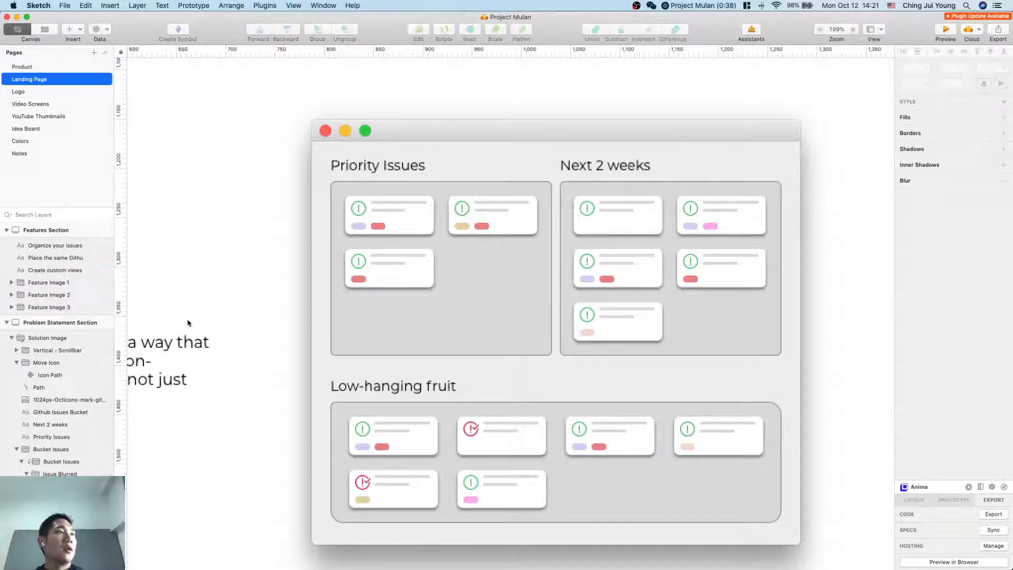
# Step: Make the Feature Image 3 group exportable as a PNG at 2x size
pyautogui.click(66, 307)
pyautogui.hscroll(-3, 264, 338)
pyautogui.scroll(-3, 264, 339)
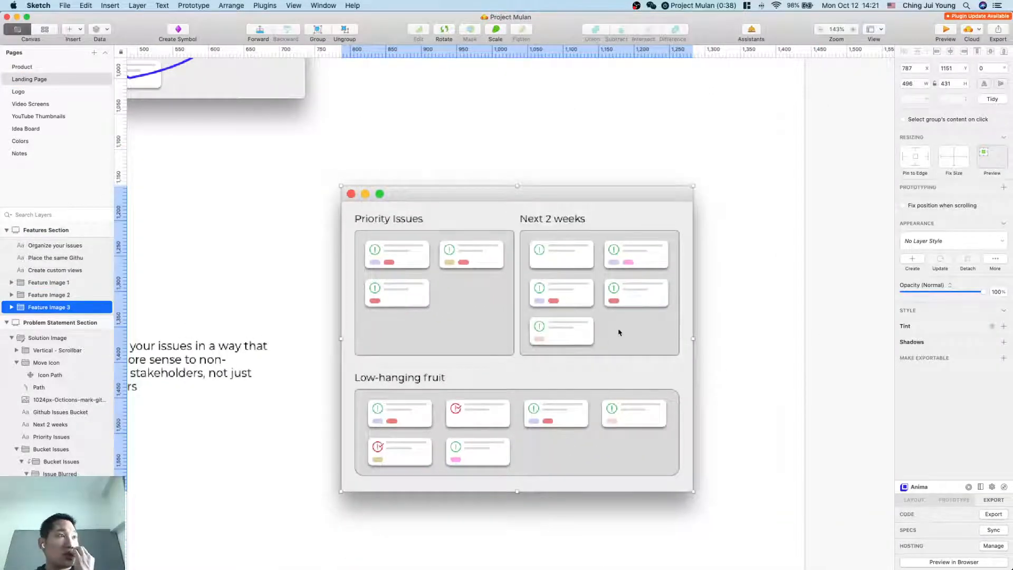
pyautogui.scroll(-1, 943, 468)
pyautogui.scroll(1, 942, 468)
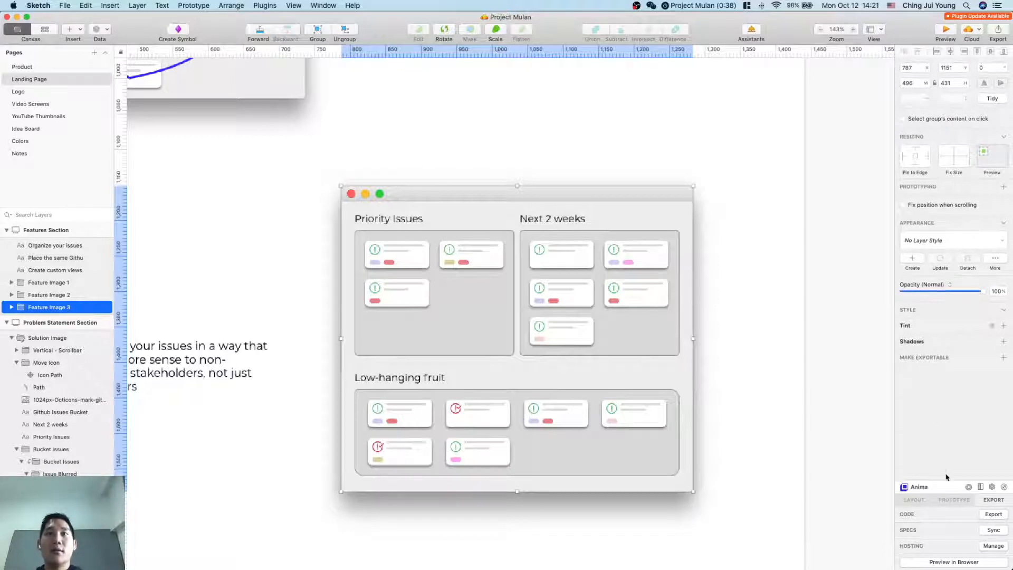
pyautogui.click(1004, 359)
pyautogui.scroll(-3, 970, 382)
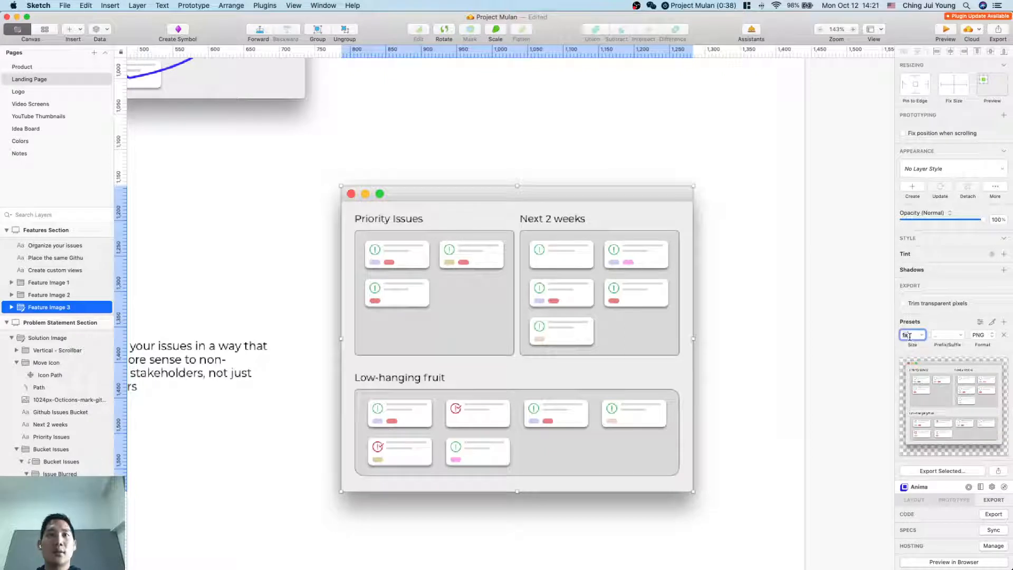
# Step: Make Feature Image 2 exportable at 2x and export it as Feature Image 2.png into the Get Git Me folder
pyautogui.click(51, 298)
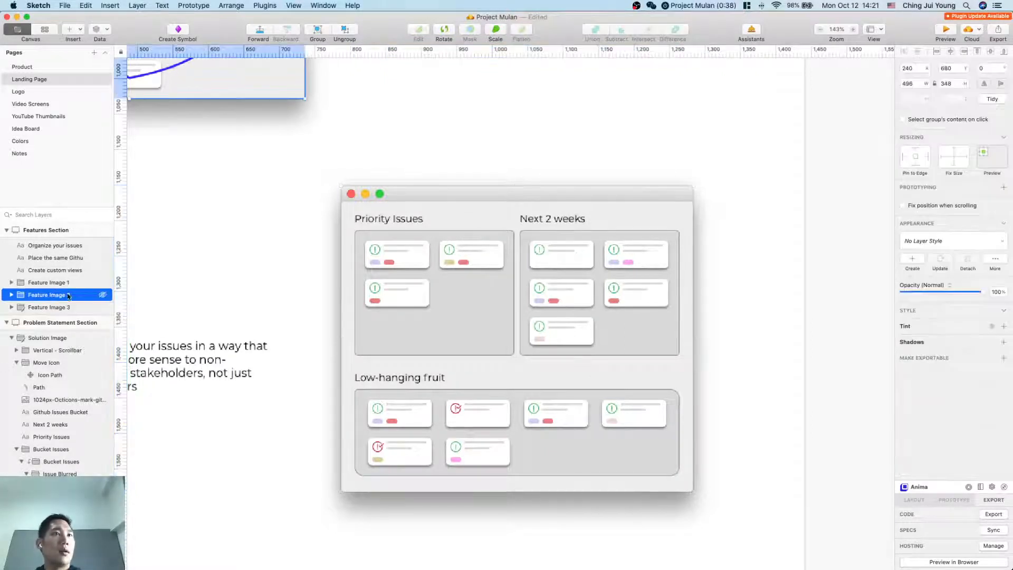
pyautogui.click(1004, 359)
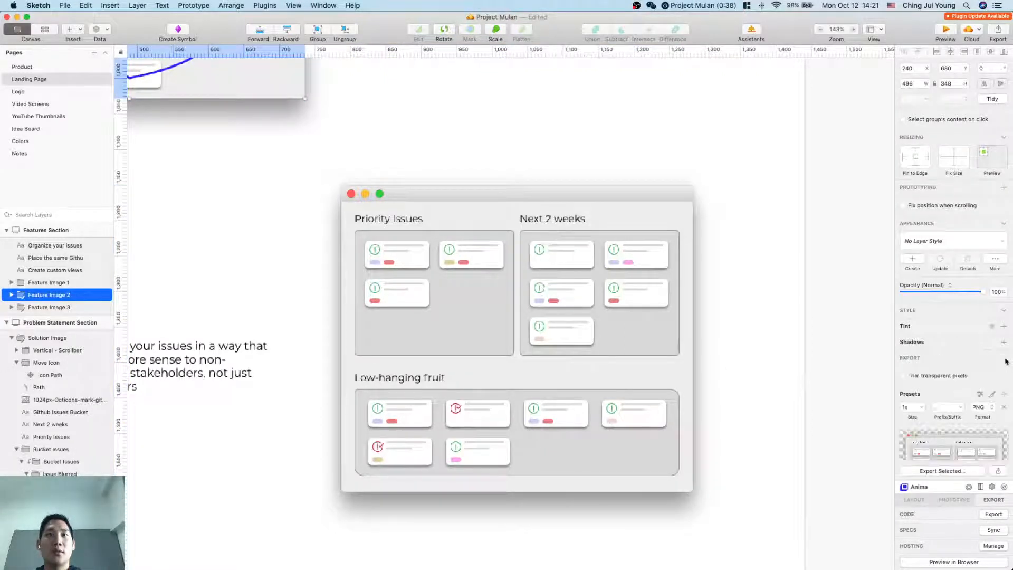
pyautogui.scroll(-2, 918, 417)
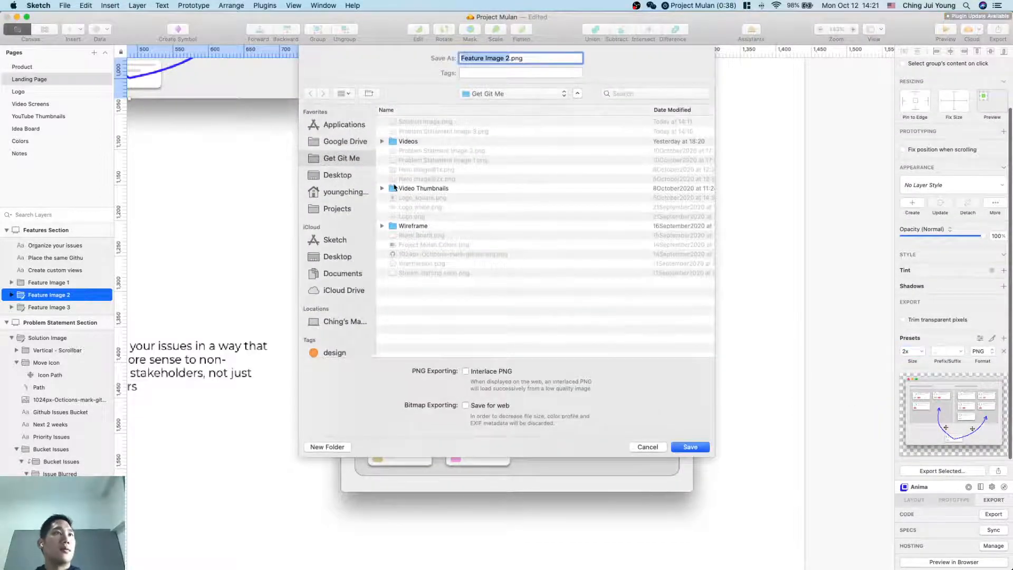
pyautogui.click(687, 447)
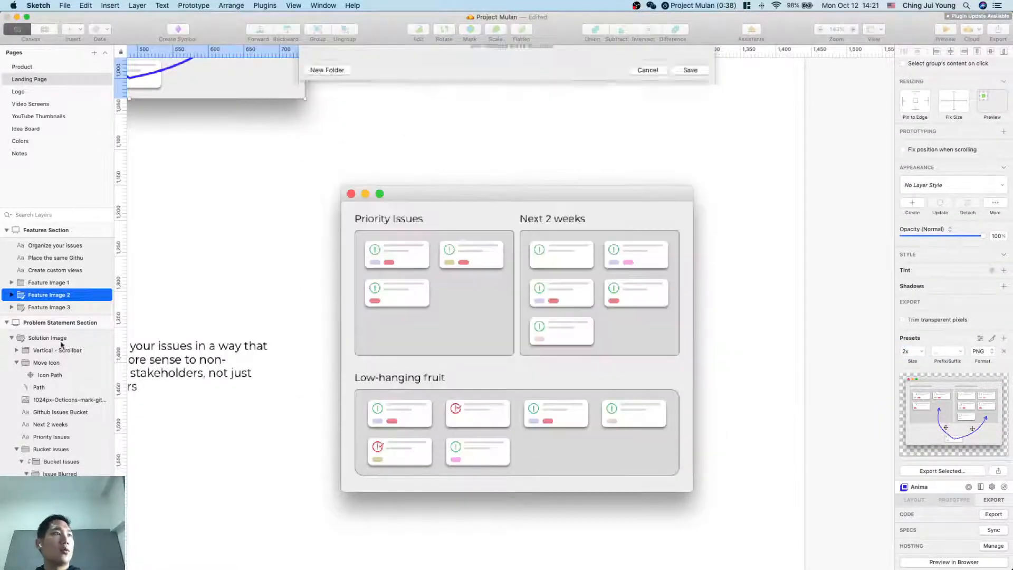
# Step: Export the Feature Image 3 group as a 2x PNG into the Get Git Me folder
pyautogui.click(48, 307)
pyautogui.click(944, 471)
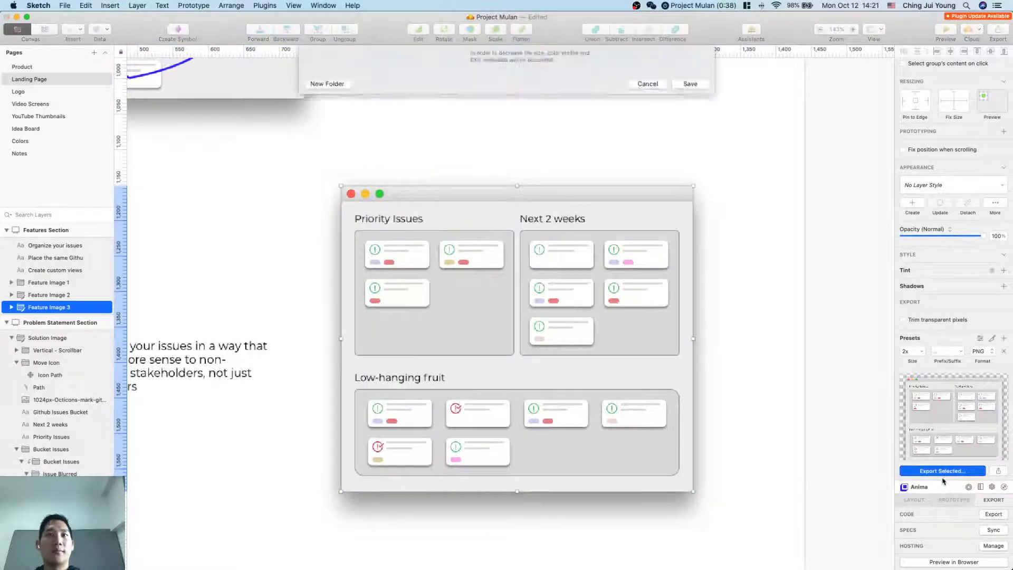
pyautogui.click(689, 447)
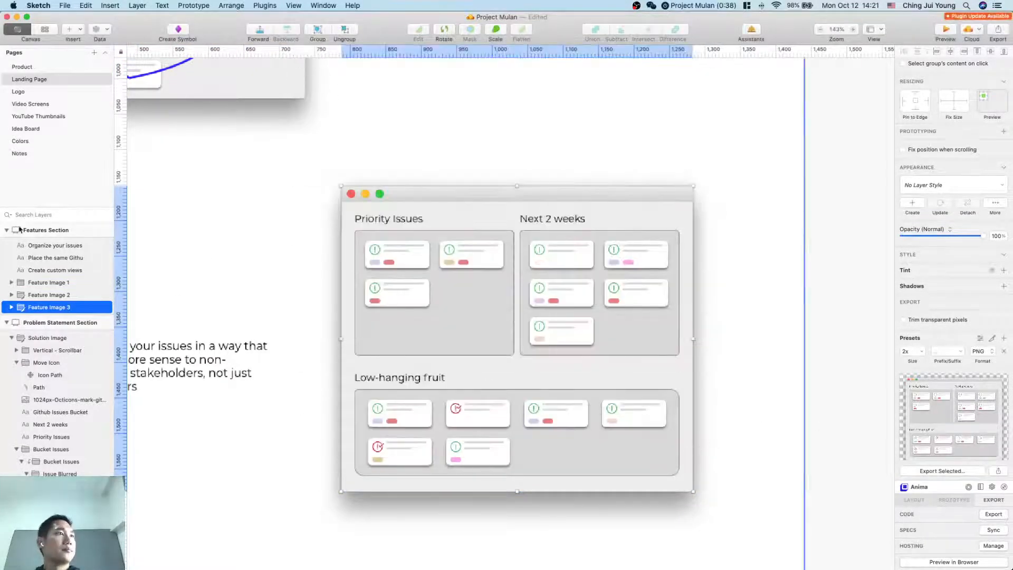
# Step: Make Feature Image 1 exportable at 2x and export it as Feature Image 1.png into the Get Git Me folder
pyautogui.click(624, 307)
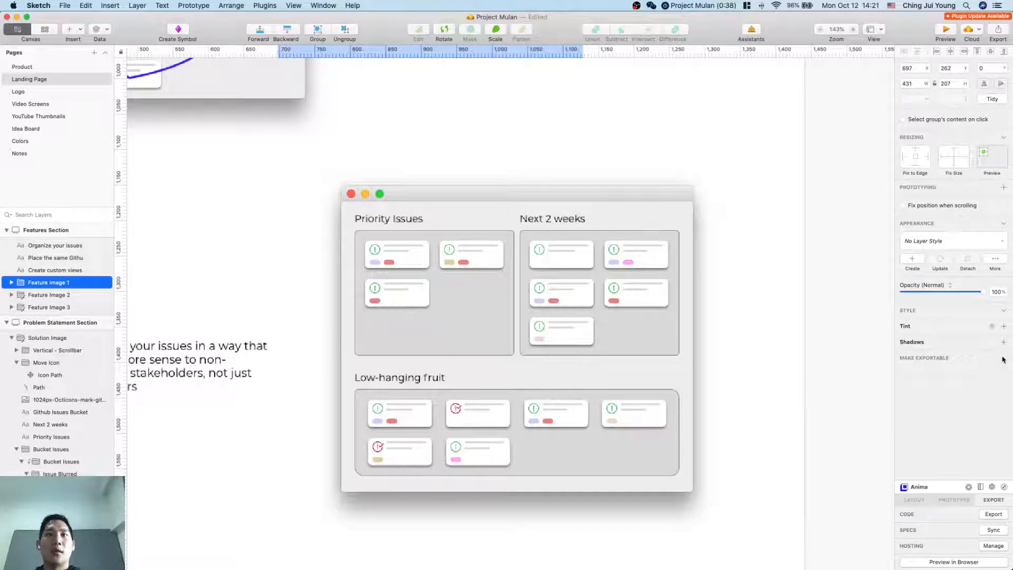
pyautogui.click(1003, 359)
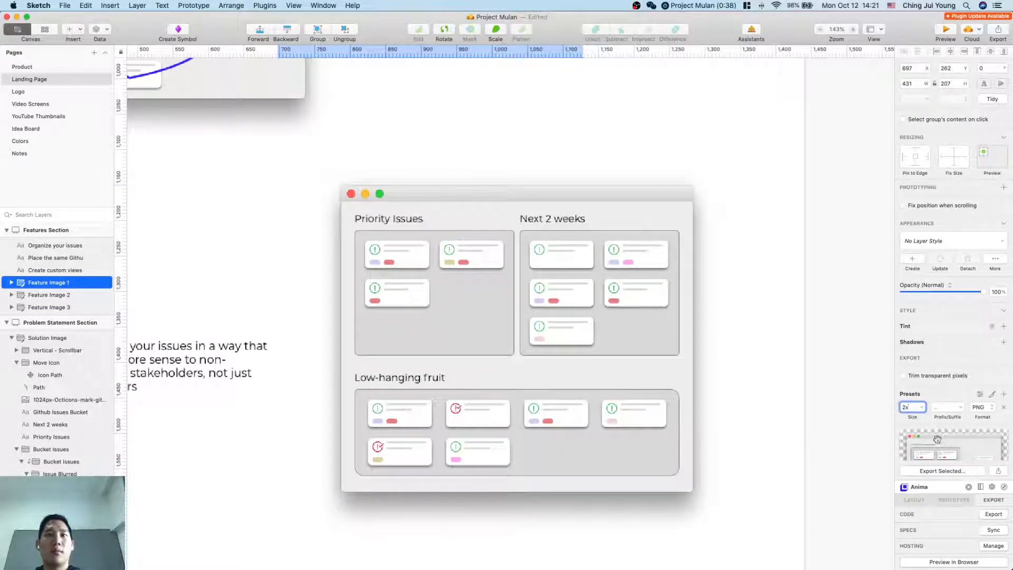
pyautogui.click(943, 473)
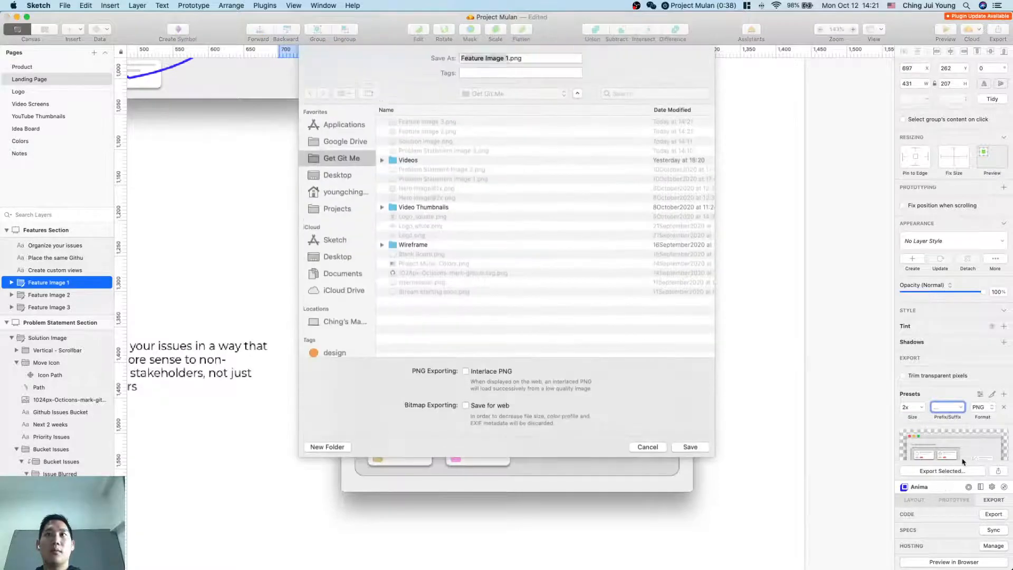
pyautogui.click(690, 447)
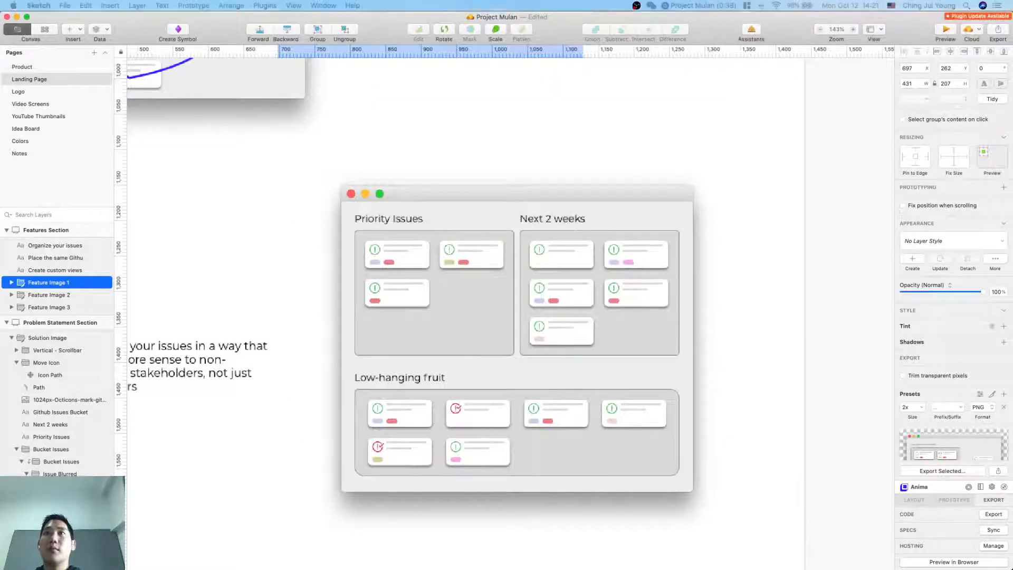
# Step: Switch to the Webflow project in Safari and upload the three exported feature image PNGs to its image assets
pyautogui.hotkey('ctrl', 'Up')
pyautogui.click(312, 255)
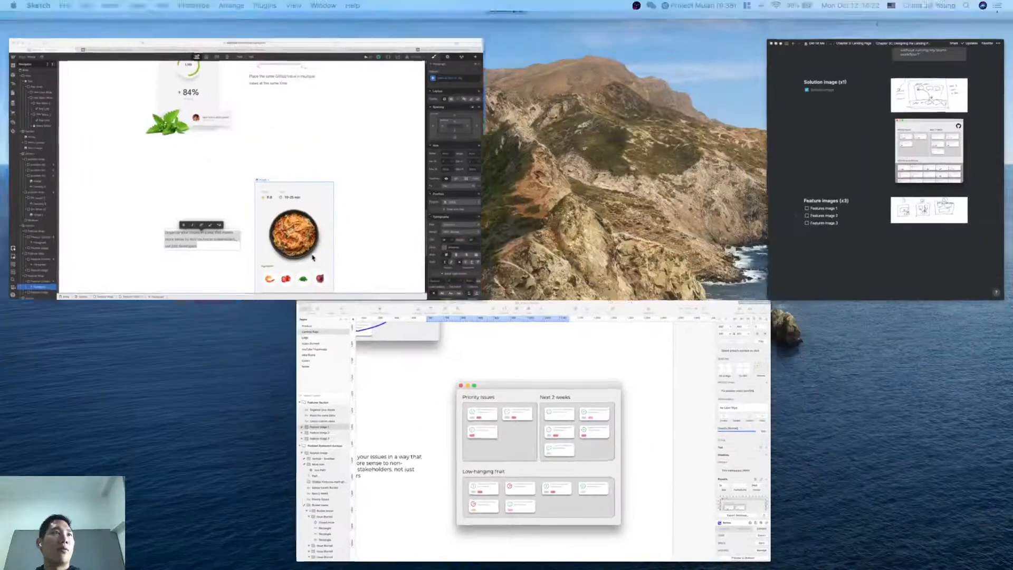
pyautogui.click(8, 188)
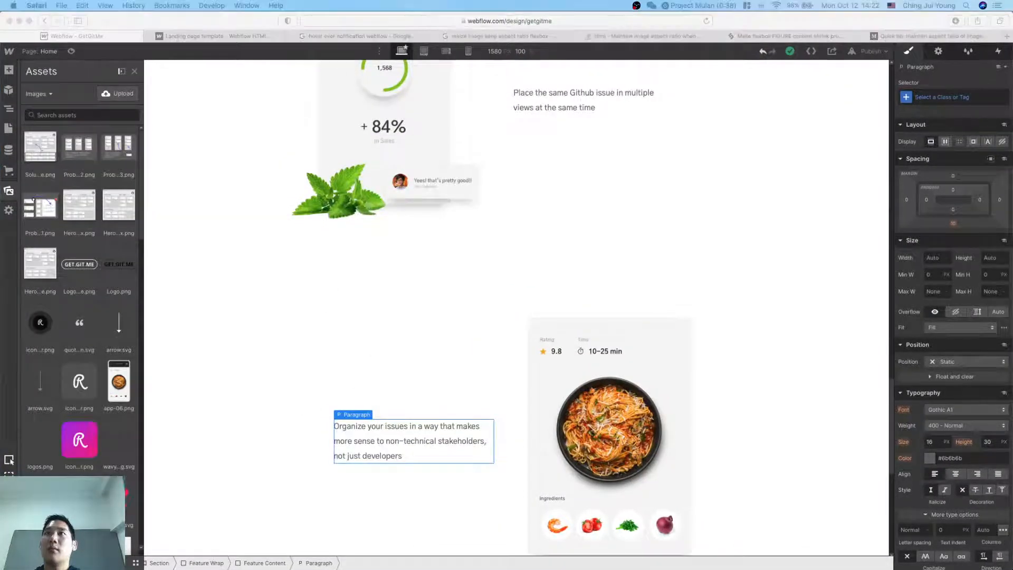
pyautogui.moveTo(1012, 199); pyautogui.dragTo(91, 201)
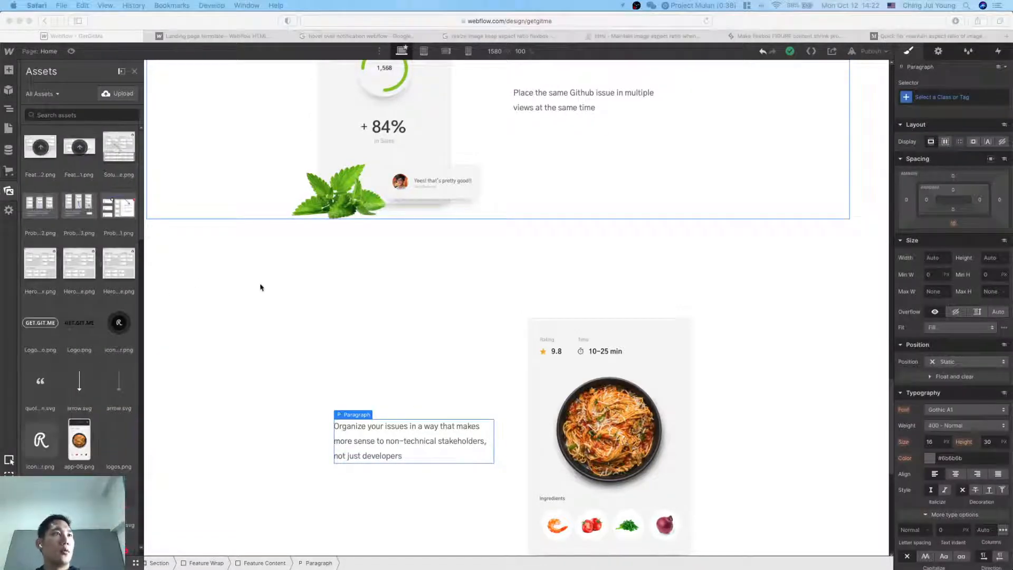
# Step: Replace the orders placeholder beside the "Place the same Github issue in multiple views" text with Feature Image 1
pyautogui.scroll(3, 264, 286)
pyautogui.click(382, 223)
pyautogui.doubleClick(382, 223)
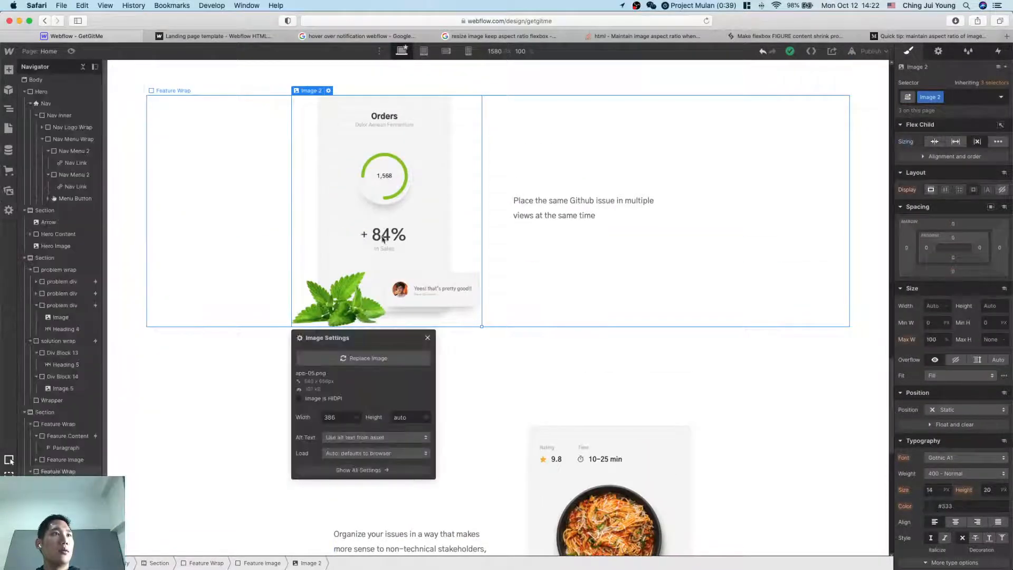
pyautogui.click(363, 358)
pyautogui.click(108, 166)
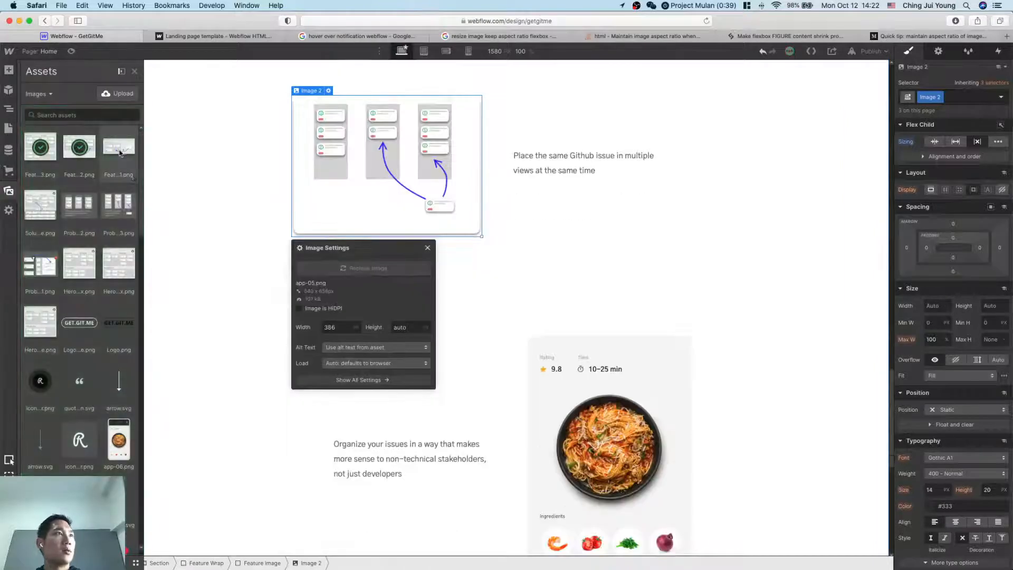
pyautogui.click(505, 294)
pyautogui.scroll(2, 518, 206)
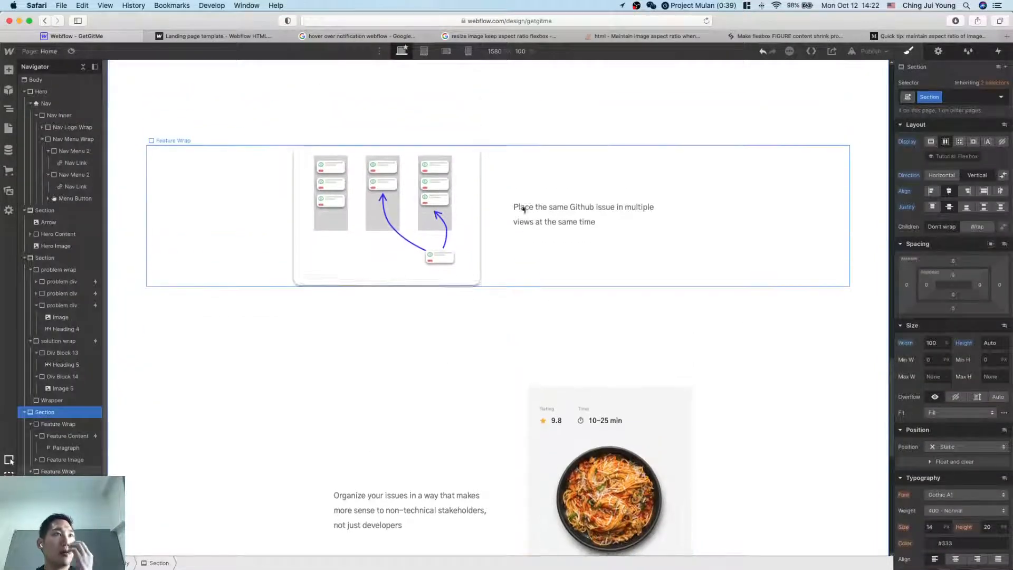
pyautogui.press('super+z')
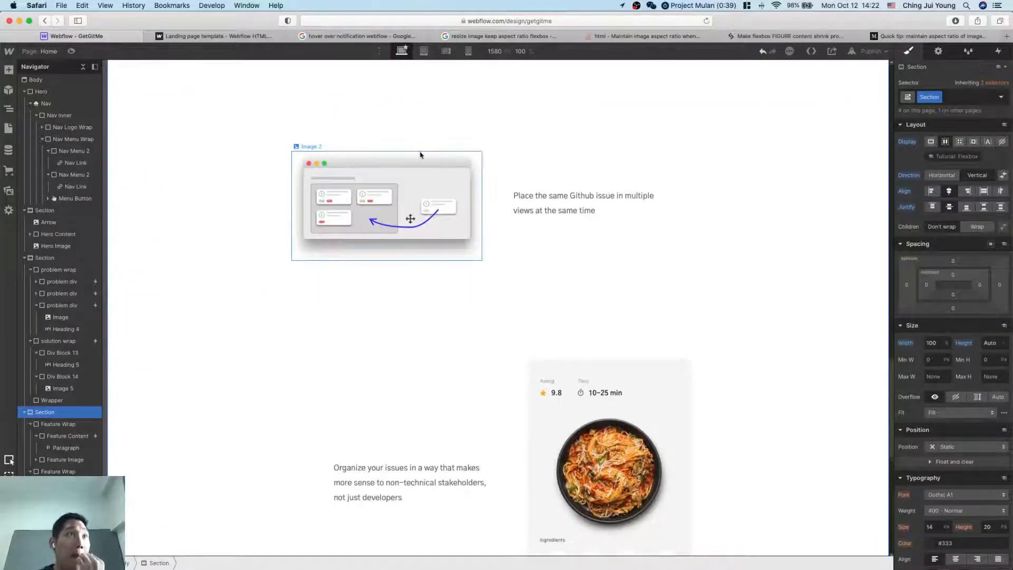
# Step: Replace the food placeholder beside the "Organize your issues" text with Feature Image 2
pyautogui.scroll(-2, 622, 421)
pyautogui.doubleClick(622, 421)
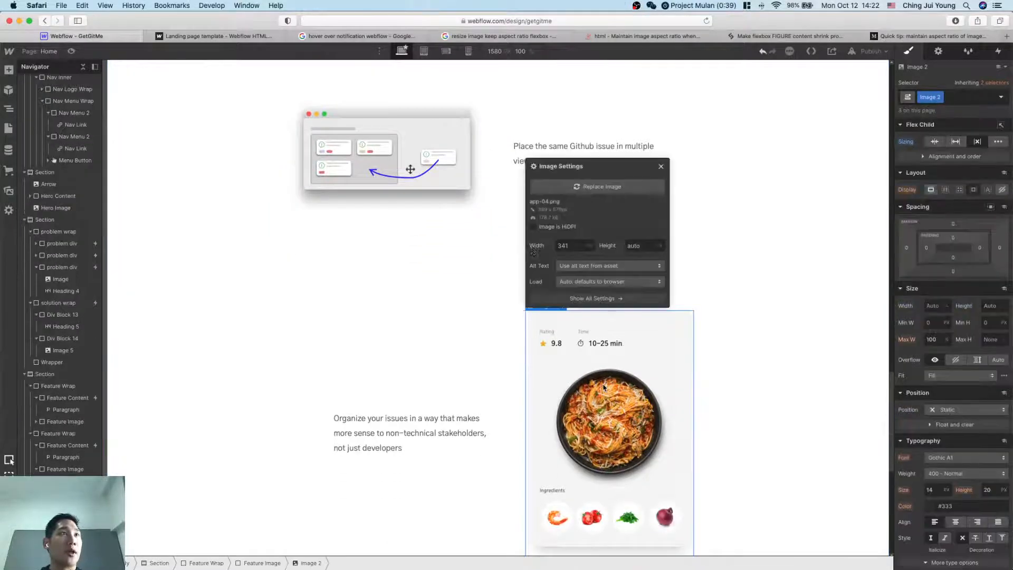
pyautogui.click(597, 186)
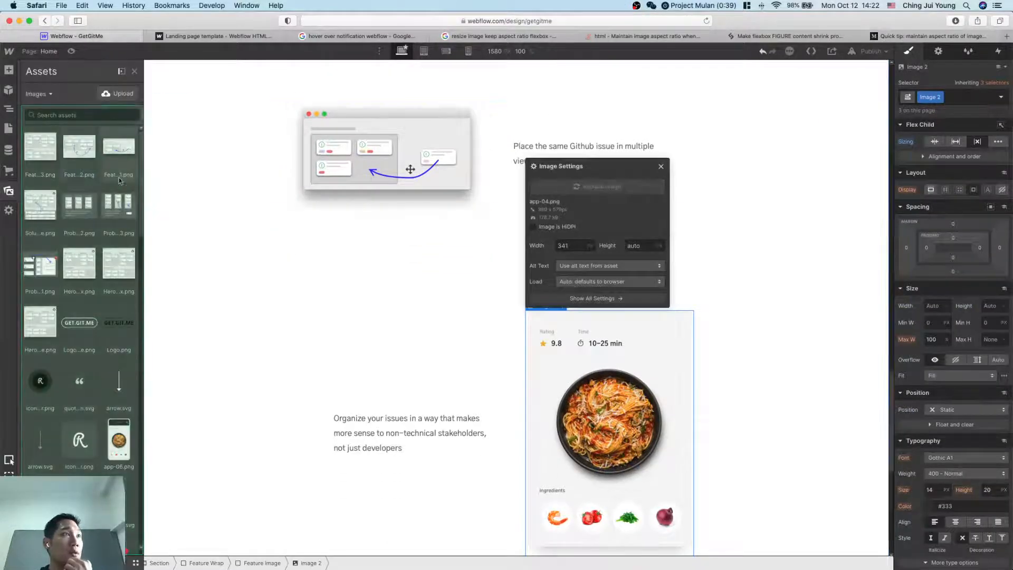
pyautogui.click(80, 153)
pyautogui.click(260, 353)
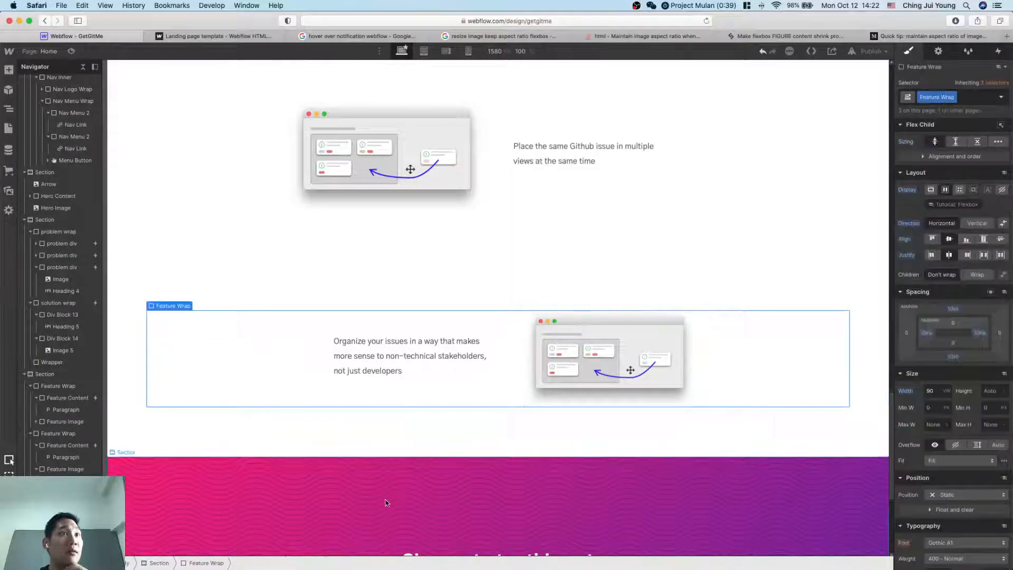
# Step: Replace the phone placeholder beside the "Create custom views" text with Feature Image 1
pyautogui.scroll(15, 676, 296)
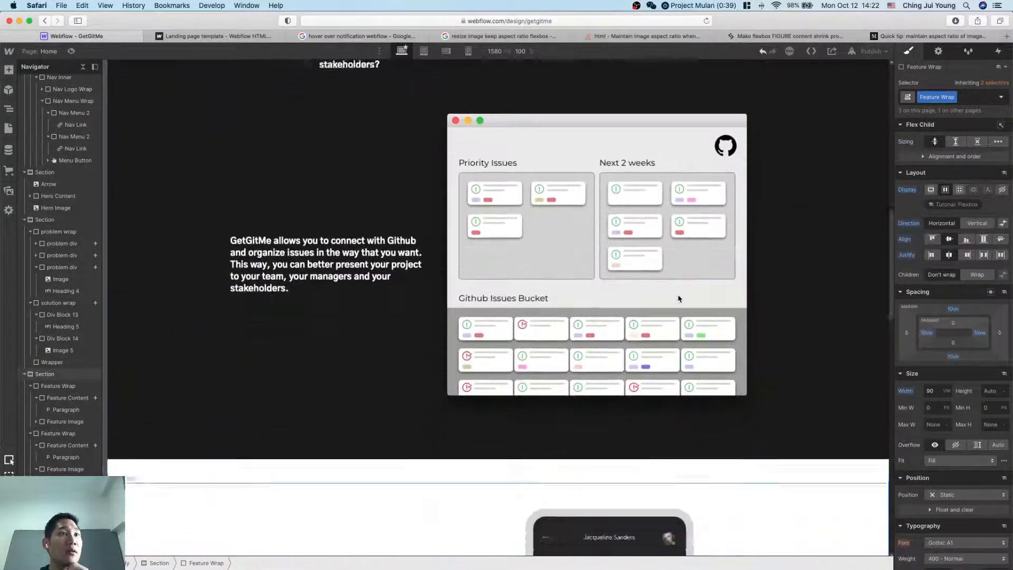
pyautogui.scroll(-10, 677, 297)
pyautogui.scroll(2, 635, 188)
pyautogui.doubleClick(635, 211)
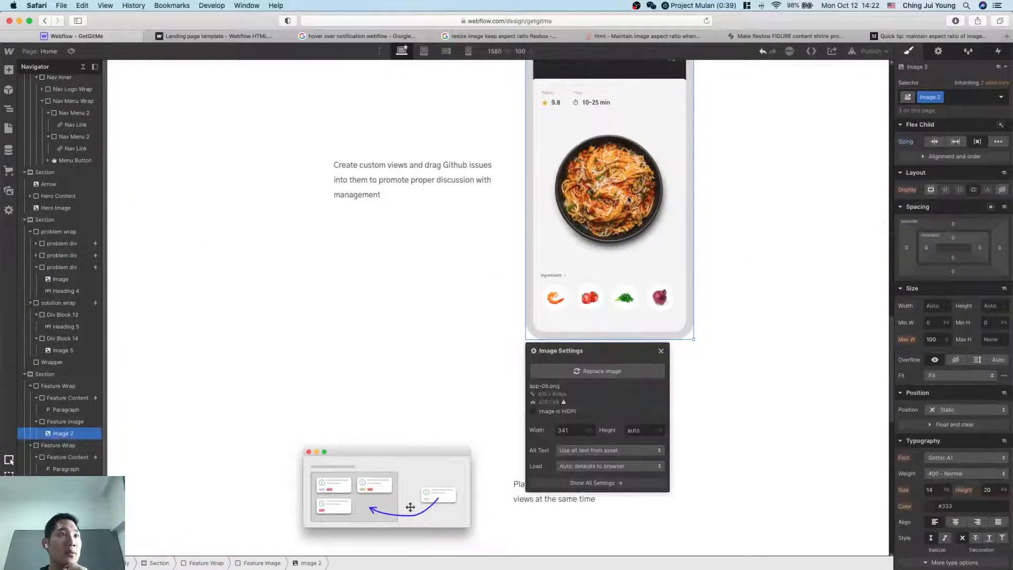
pyautogui.click(603, 371)
pyautogui.click(129, 160)
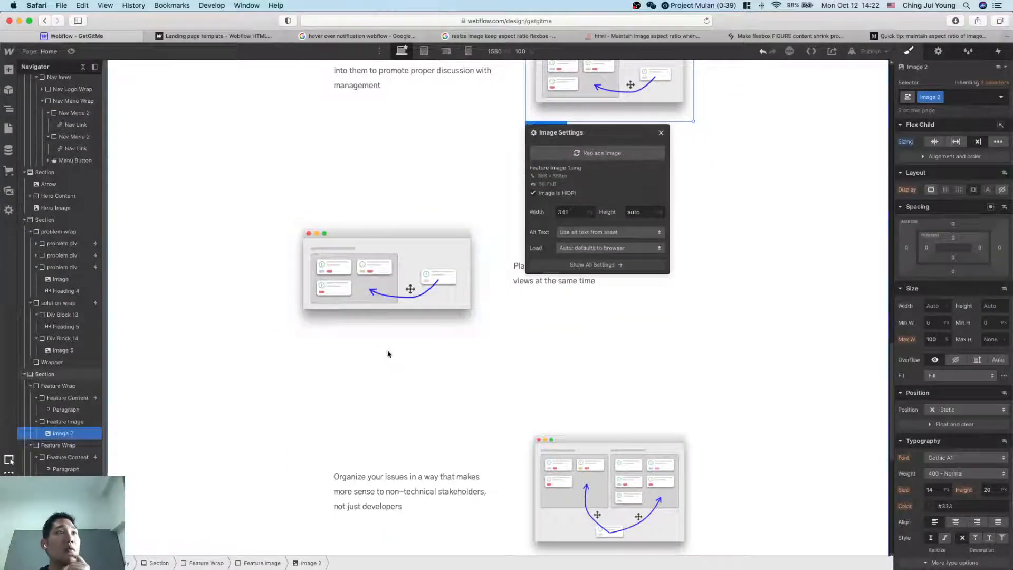
pyautogui.click(378, 340)
# Step: Swap the image beside the "Place the same Github issue in multiple views" text for Feature Image 2
pyautogui.click(383, 298)
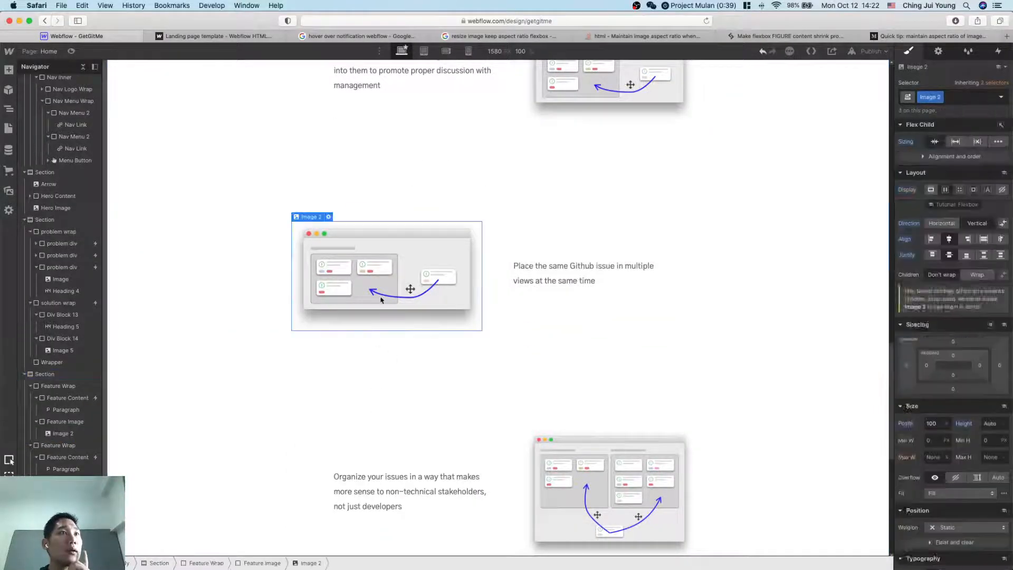
pyautogui.doubleClick(410, 290)
pyautogui.click(365, 363)
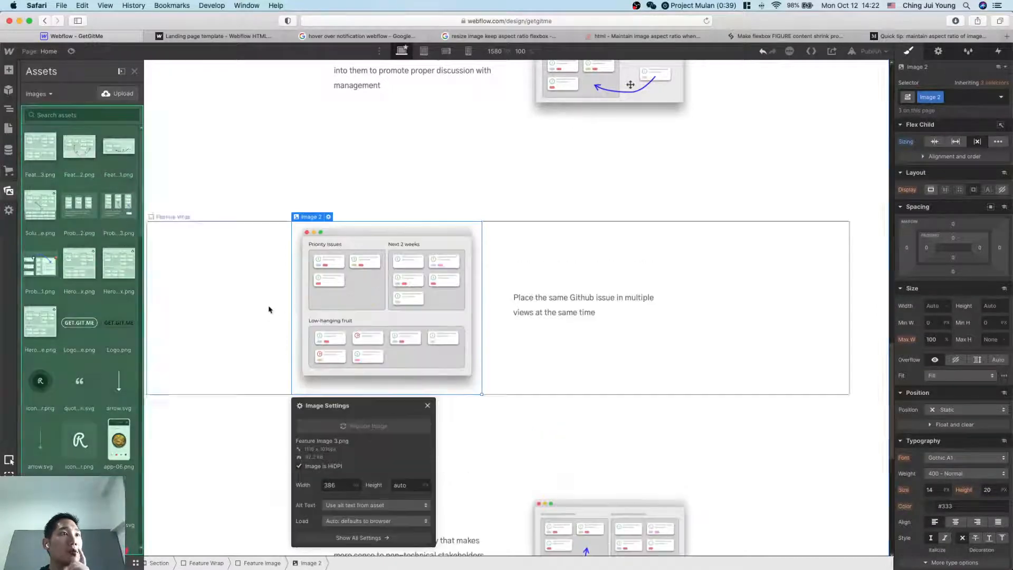
pyautogui.click(79, 143)
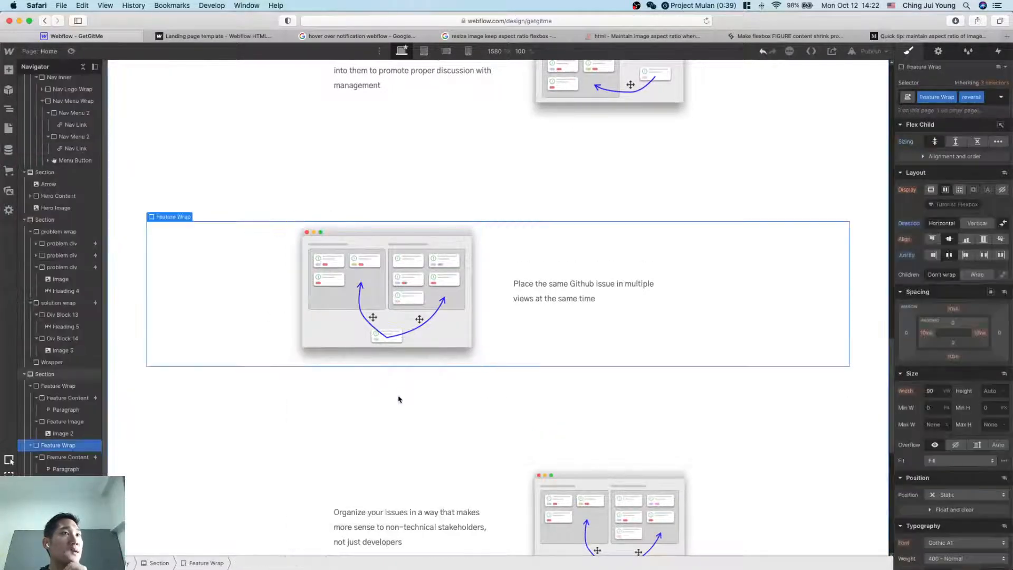
# Step: Swap the image beside the "Organize your issues" text for Feature Image 3
pyautogui.scroll(-3, 415, 410)
pyautogui.click(590, 444)
pyautogui.doubleClick(590, 445)
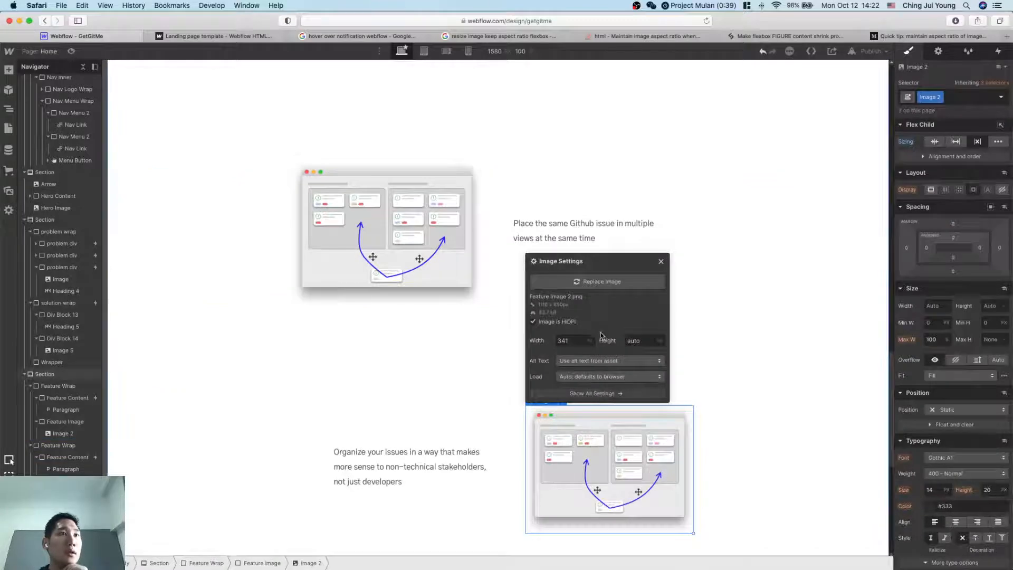
pyautogui.click(602, 281)
pyautogui.click(35, 167)
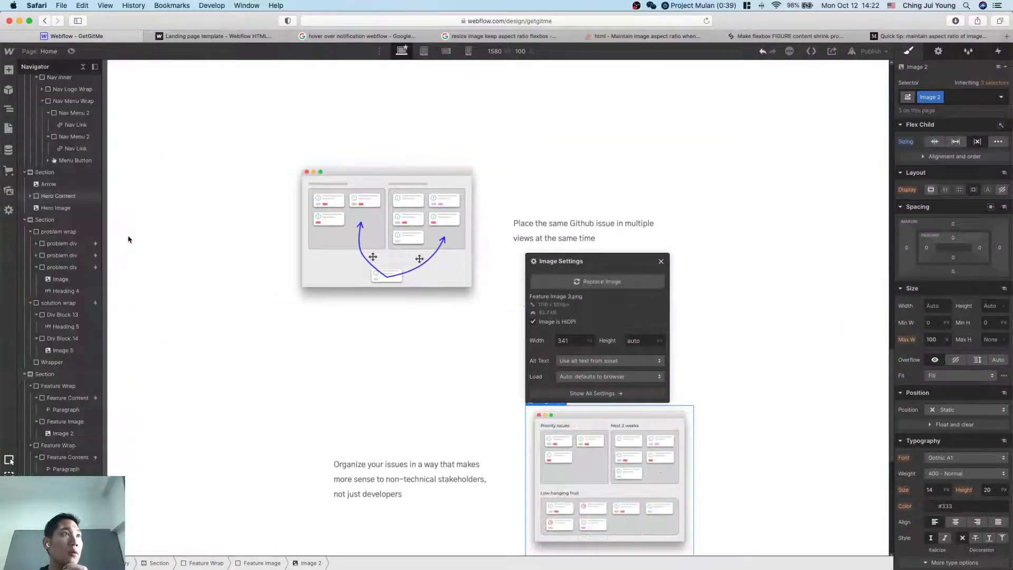
pyautogui.click(445, 416)
# Step: Review the three feature rows on the page, checking each image against its accompanying text and the spacing between rows
pyautogui.scroll(4, 445, 417)
pyautogui.scroll(2, 445, 416)
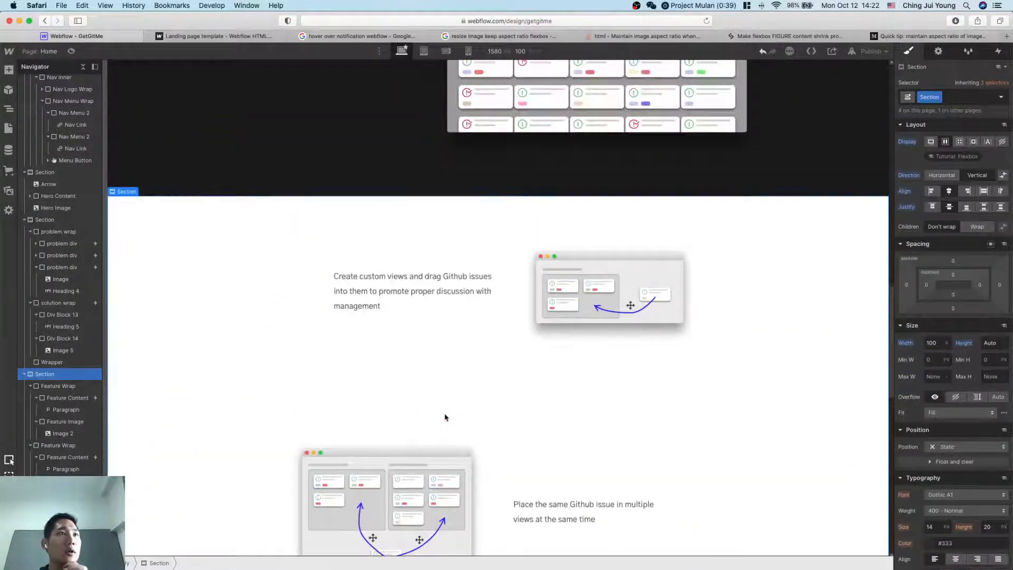
pyautogui.scroll(-1, 445, 417)
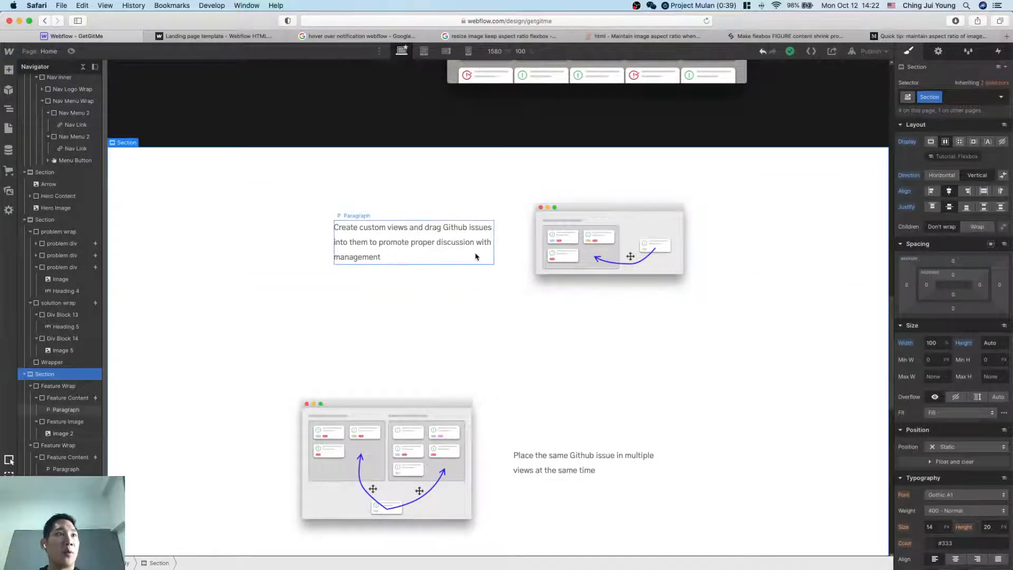
pyautogui.scroll(-1, 481, 264)
pyautogui.scroll(-1, 628, 261)
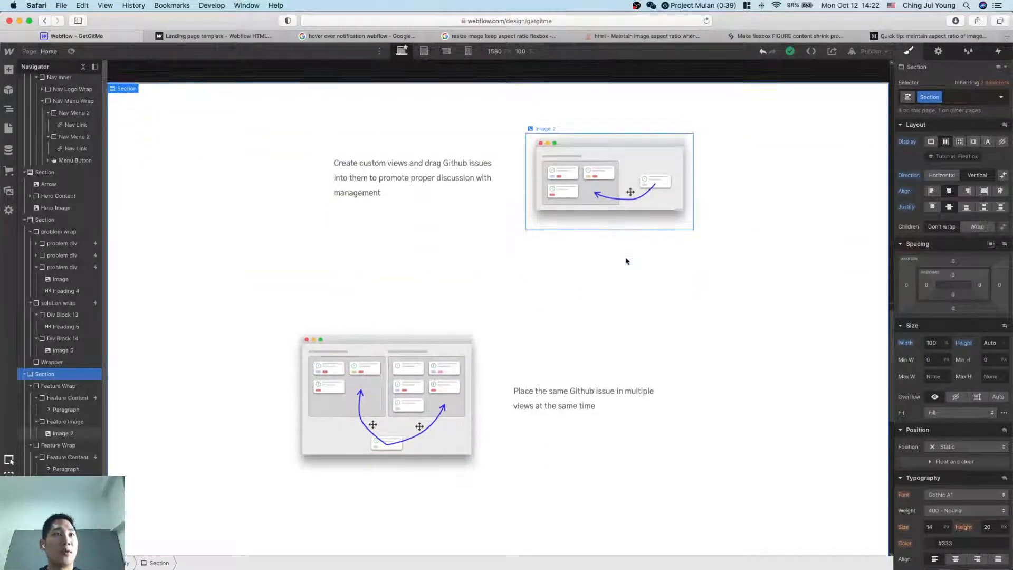
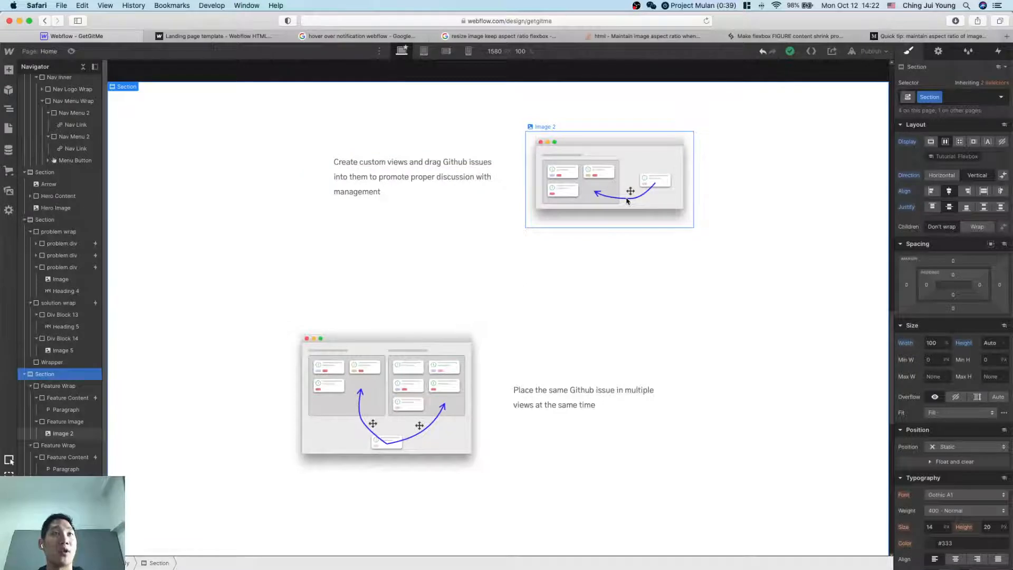
pyautogui.scroll(-3, 627, 201)
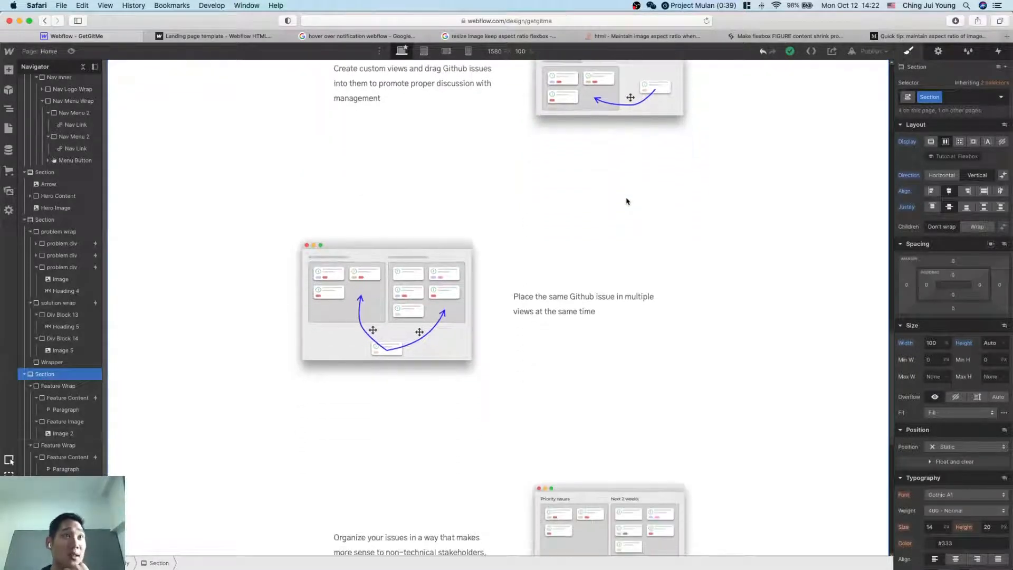
pyautogui.click(597, 330)
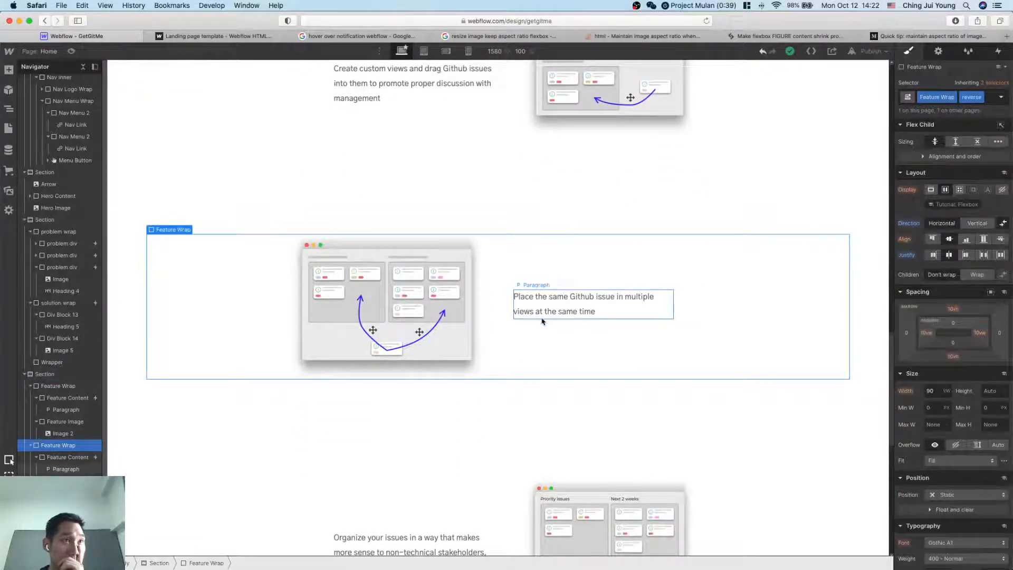
pyautogui.scroll(-1, 580, 316)
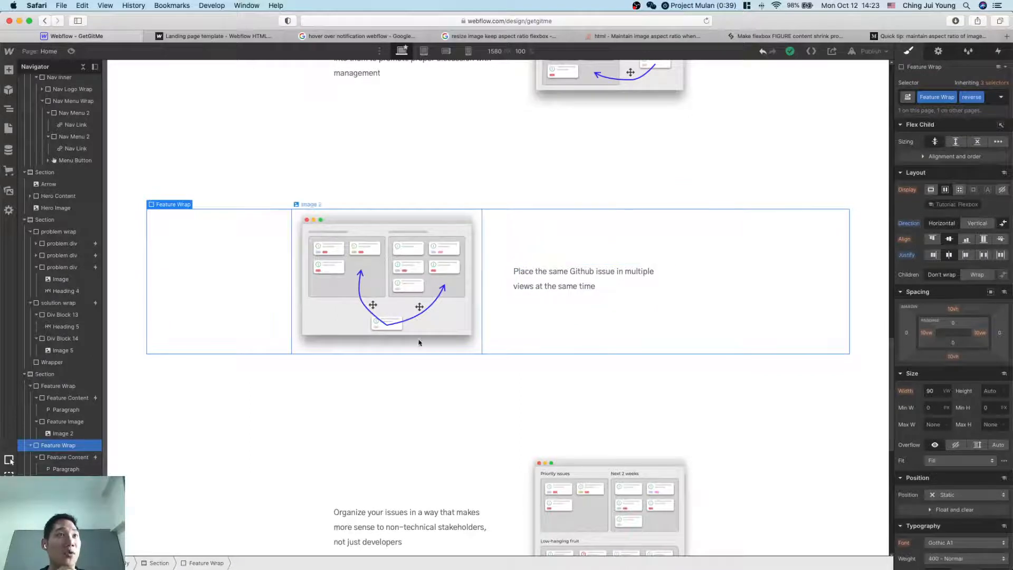
pyautogui.scroll(-2, 453, 356)
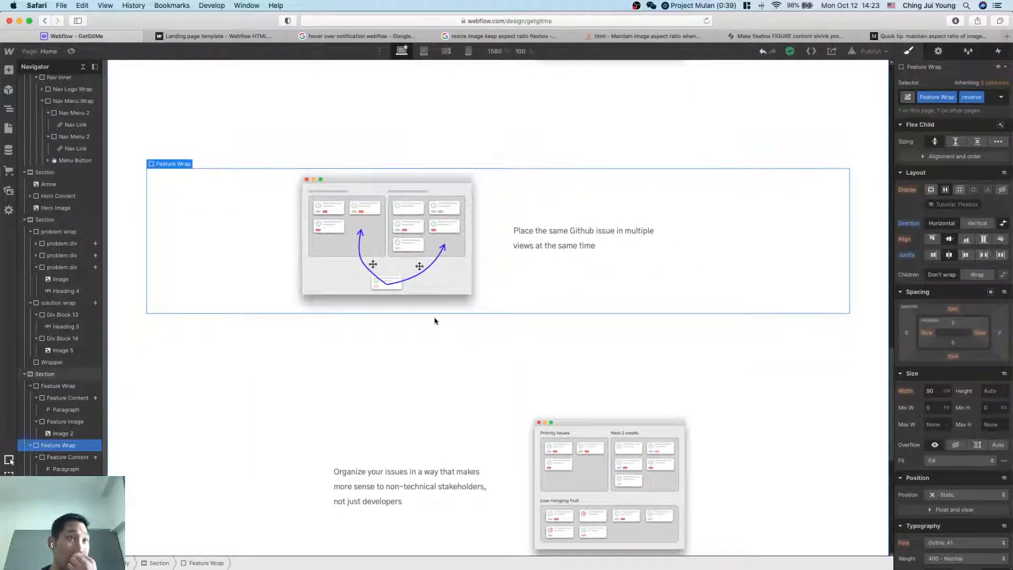
pyautogui.scroll(-3, 436, 317)
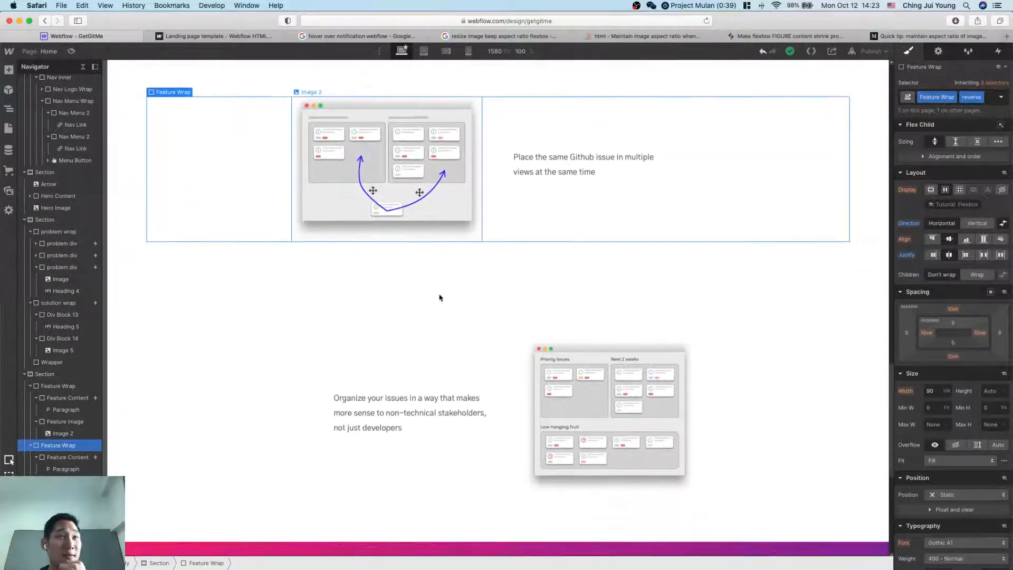
pyautogui.scroll(-2, 459, 343)
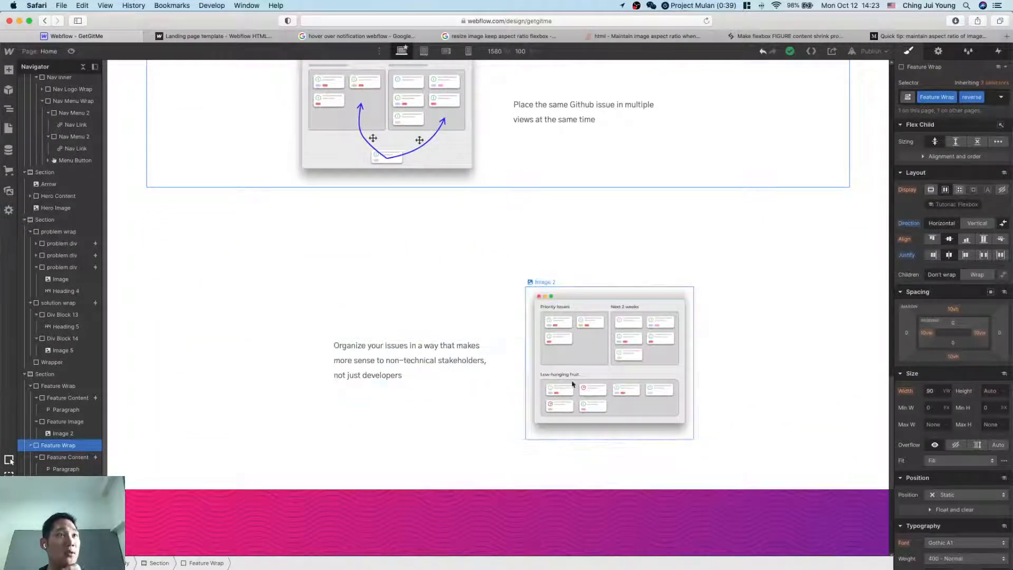
pyautogui.scroll(-1, 573, 384)
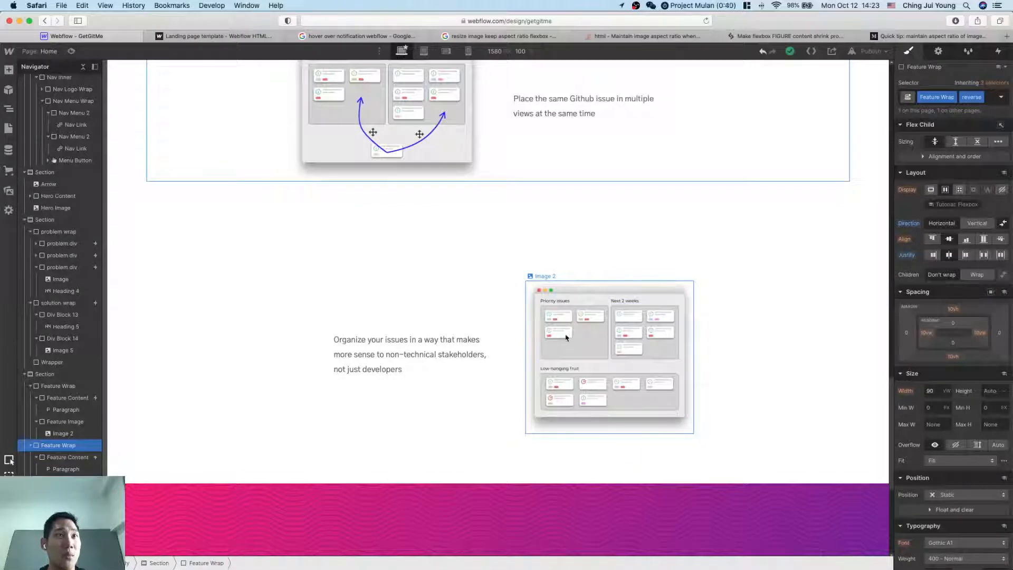
# Step: Review the whole landing page from the sign-up section to the hero, checking the images and the feature rows
pyautogui.scroll(-3, 631, 406)
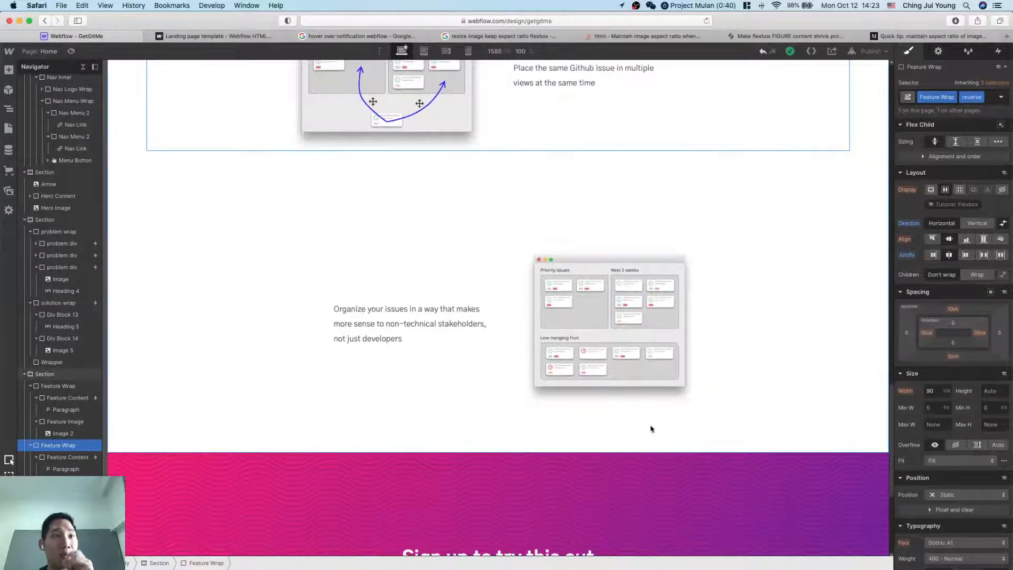
pyautogui.scroll(-10, 652, 428)
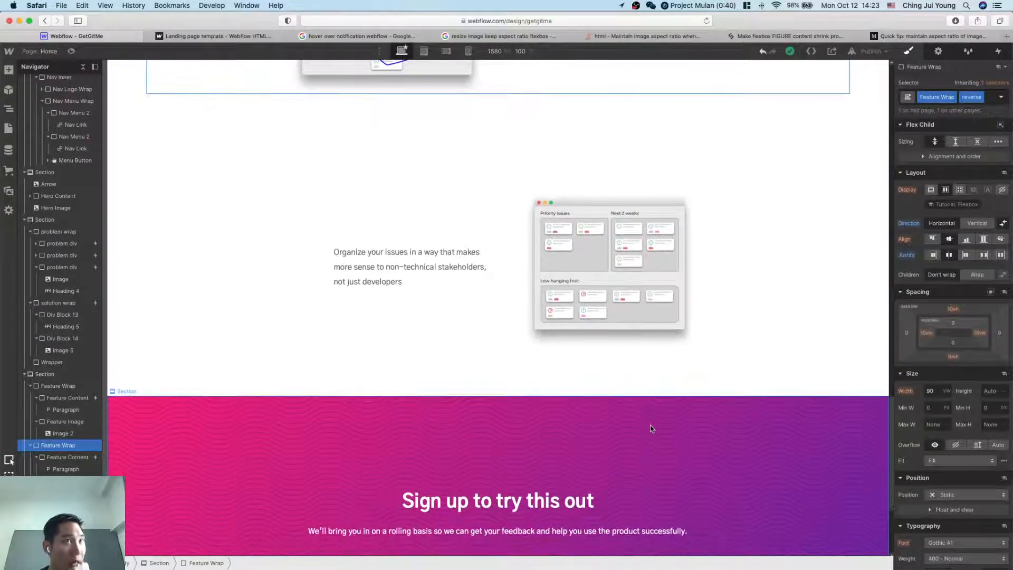
pyautogui.scroll(15, 659, 447)
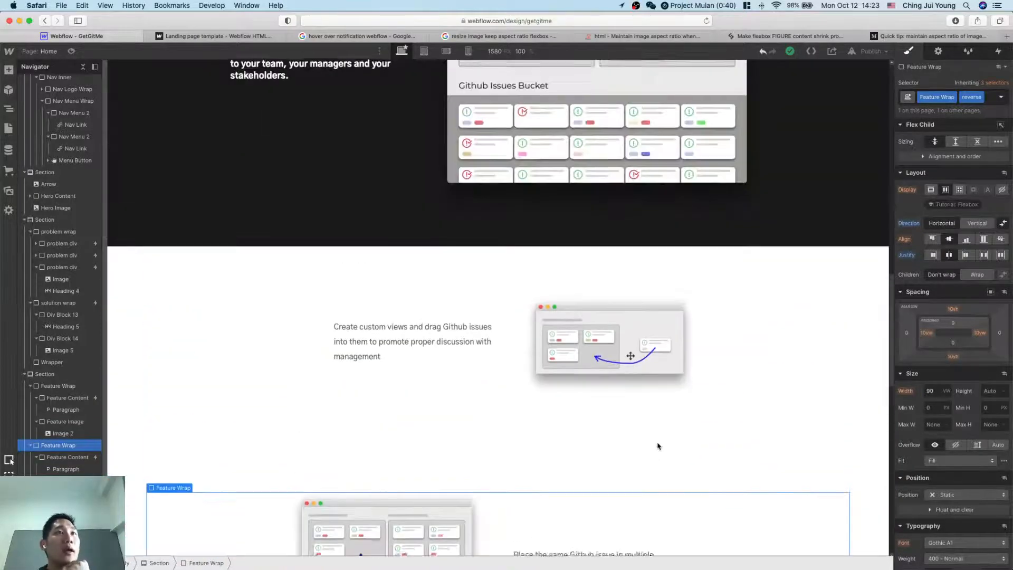
pyautogui.scroll(15, 701, 498)
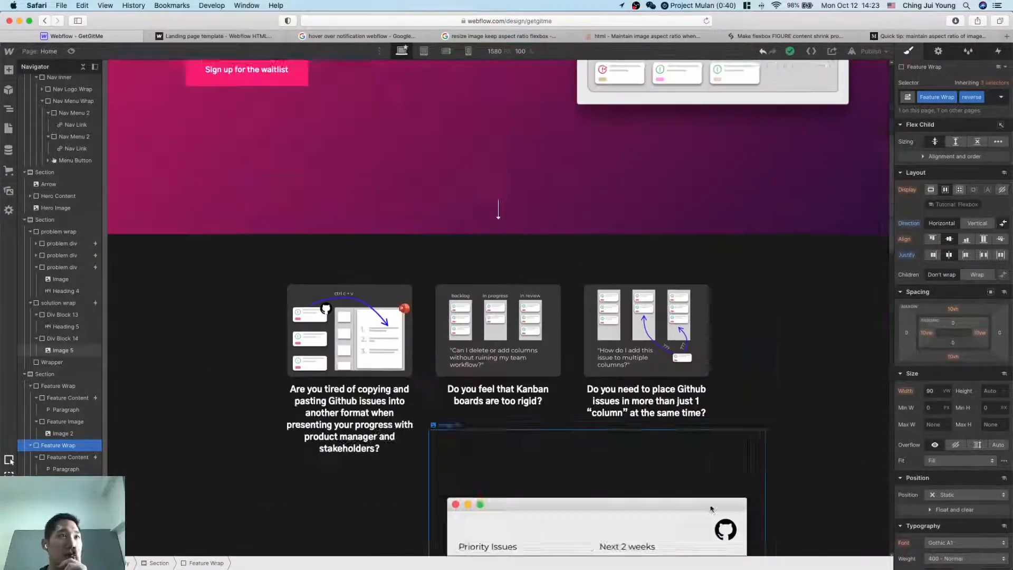
pyautogui.scroll(5, 713, 508)
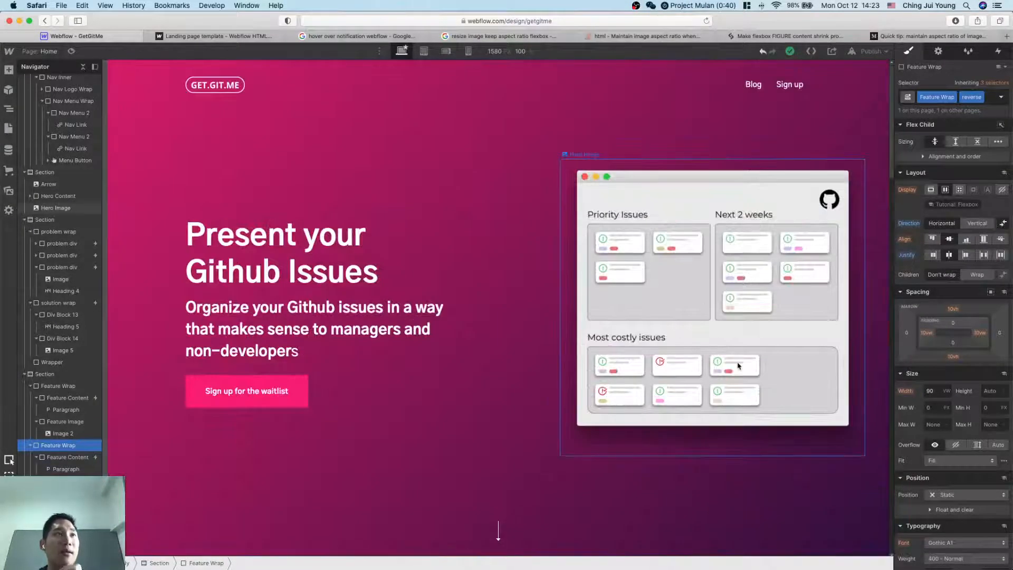
pyautogui.scroll(-2, 739, 365)
pyautogui.scroll(-15, 739, 365)
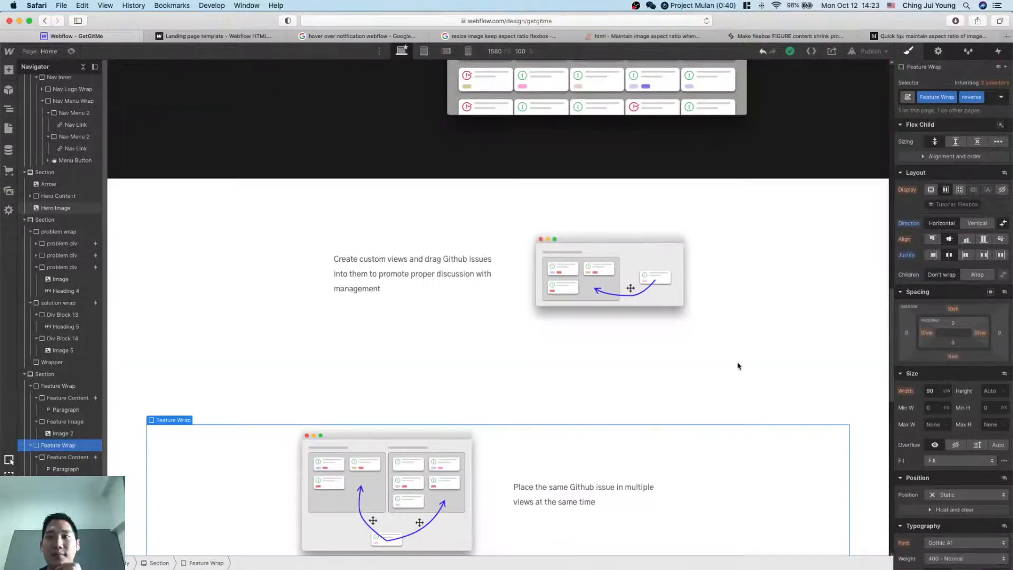
pyautogui.scroll(-5, 739, 365)
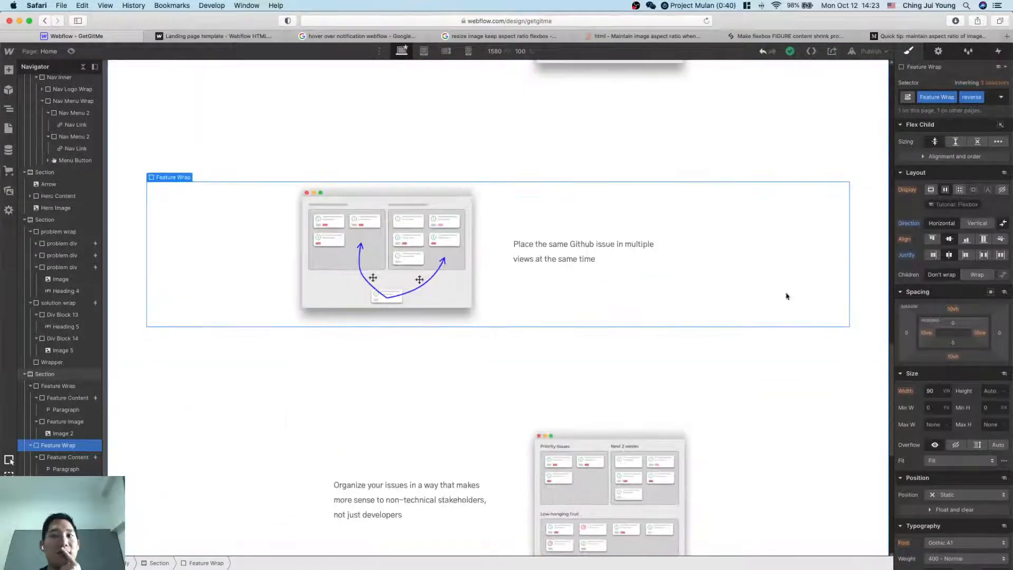
# Step: Publish the site to getgitme.webflow.io
pyautogui.click(884, 52)
pyautogui.click(839, 175)
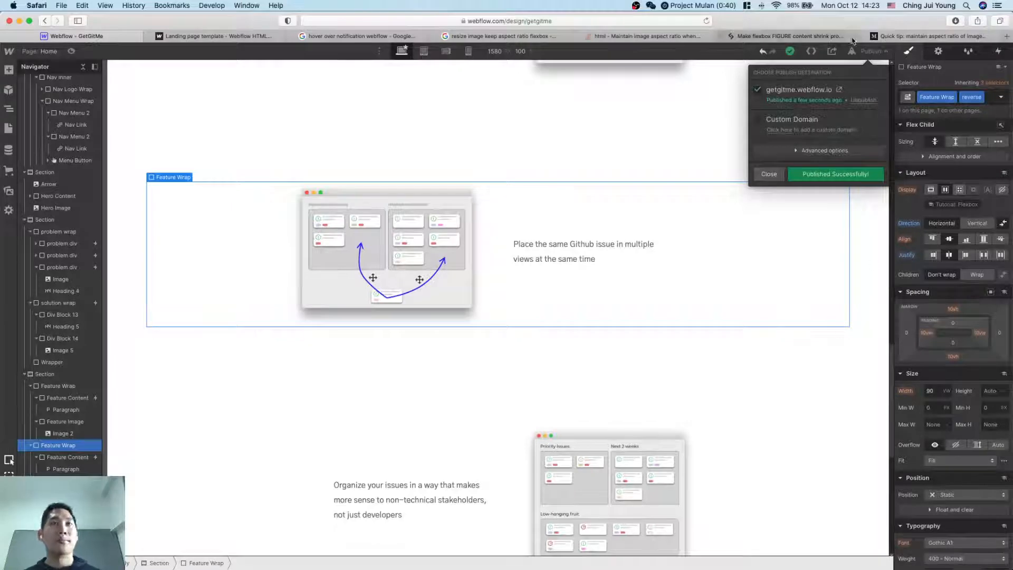
pyautogui.click(812, 52)
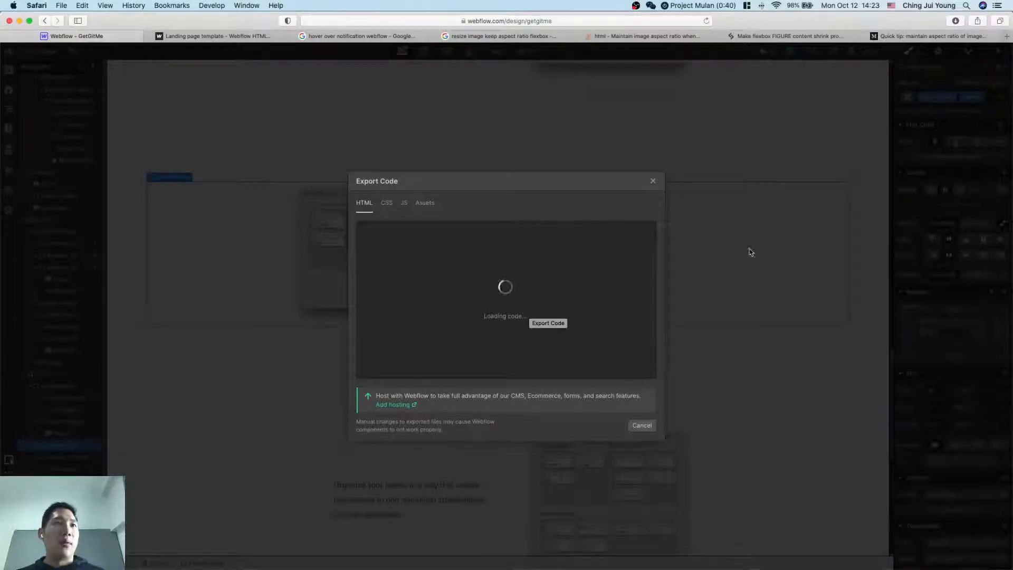
# Step: Open getgitme.com in a new browser tab
pyautogui.press('super+t')
pyautogui.write('getgit')
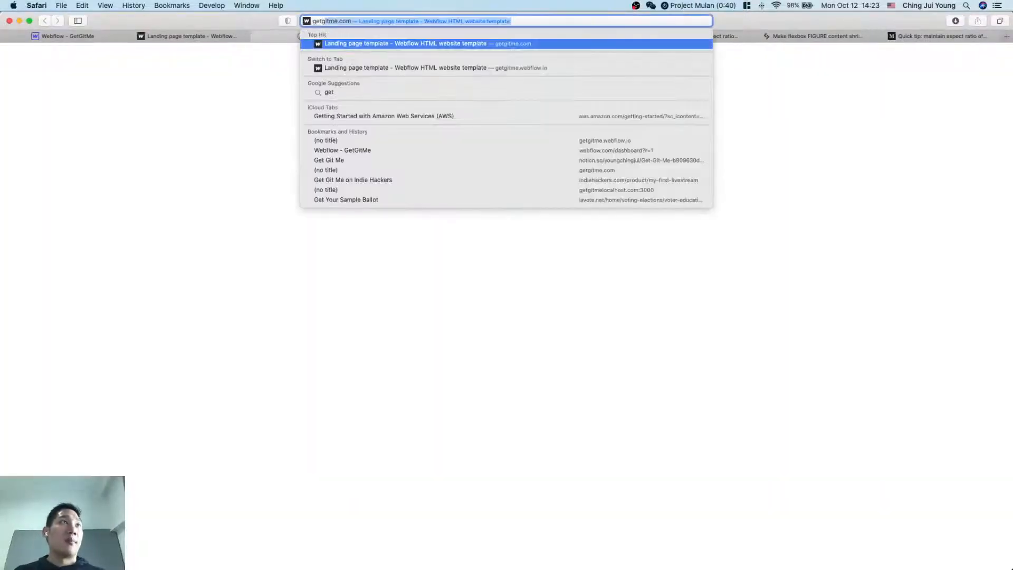
pyautogui.press('Return')
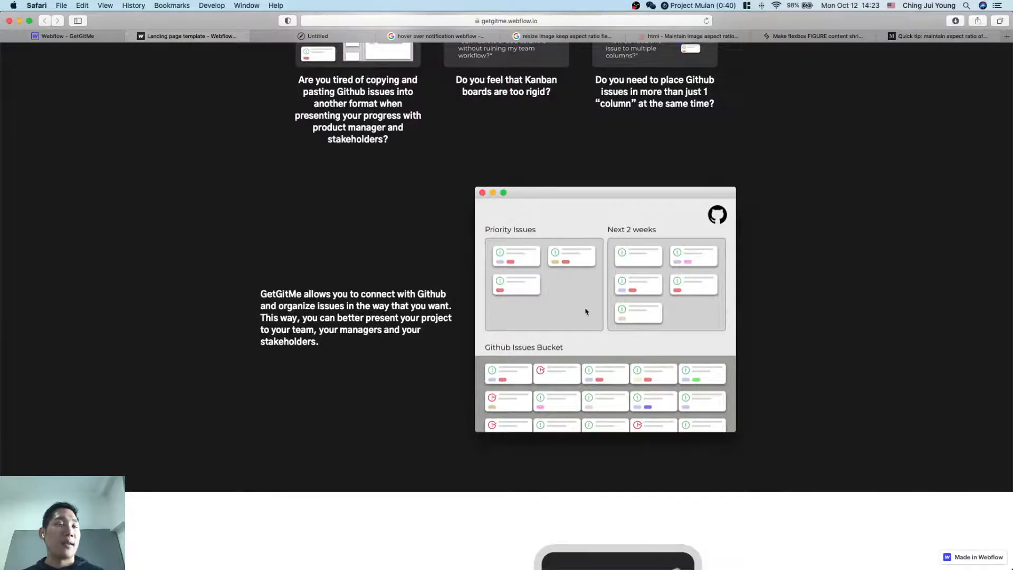
# Step: Switch to the Notion page and insert the three exported feature image PNGs below the sketch in the Feature images section
pyautogui.hotkey('ctrl', 'Up')
pyautogui.click(598, 455)
pyautogui.hotkey('ctrl', 'Up')
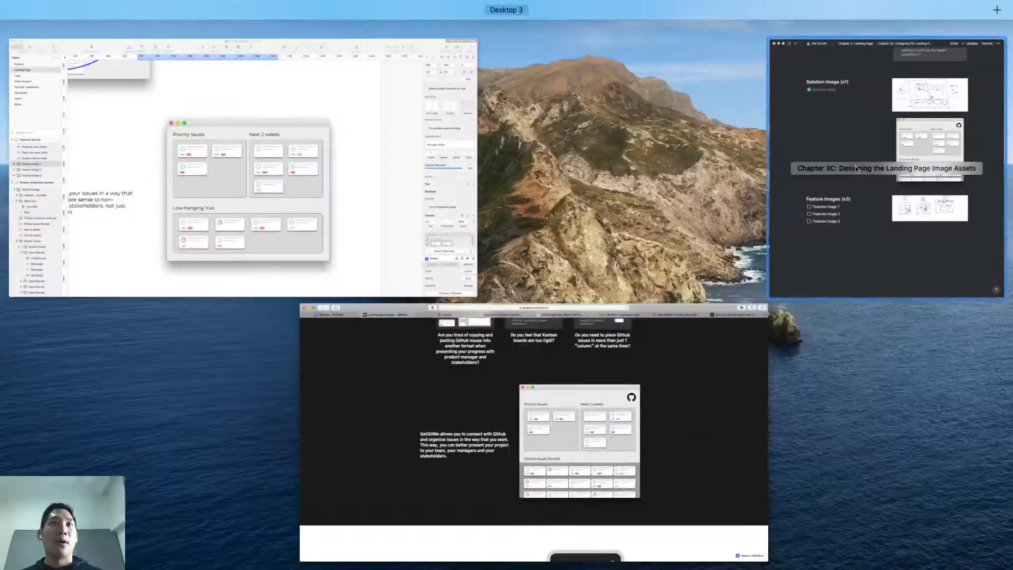
pyautogui.click(856, 170)
pyautogui.hotkey('ctrl', 'Up')
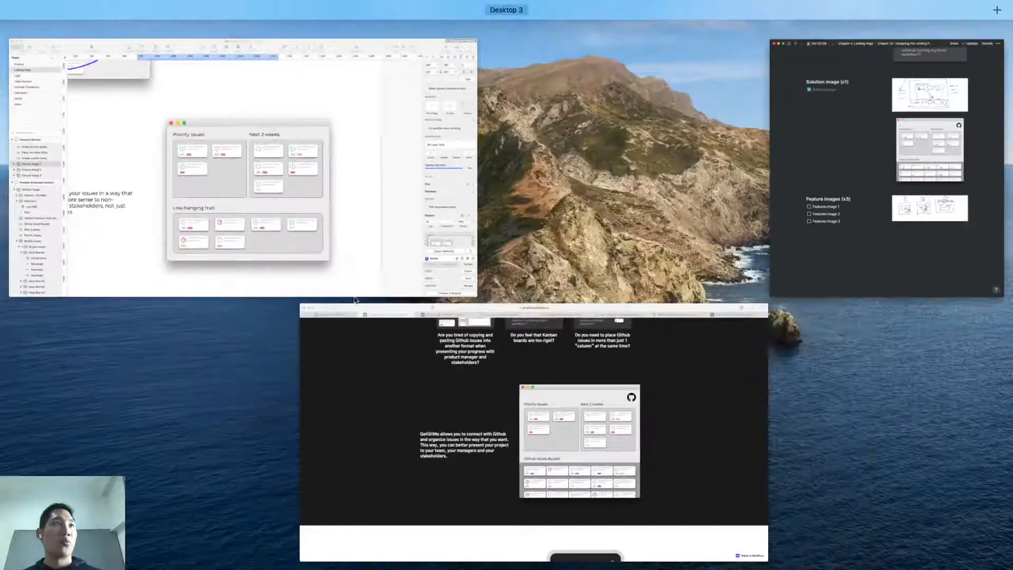
pyautogui.click(328, 271)
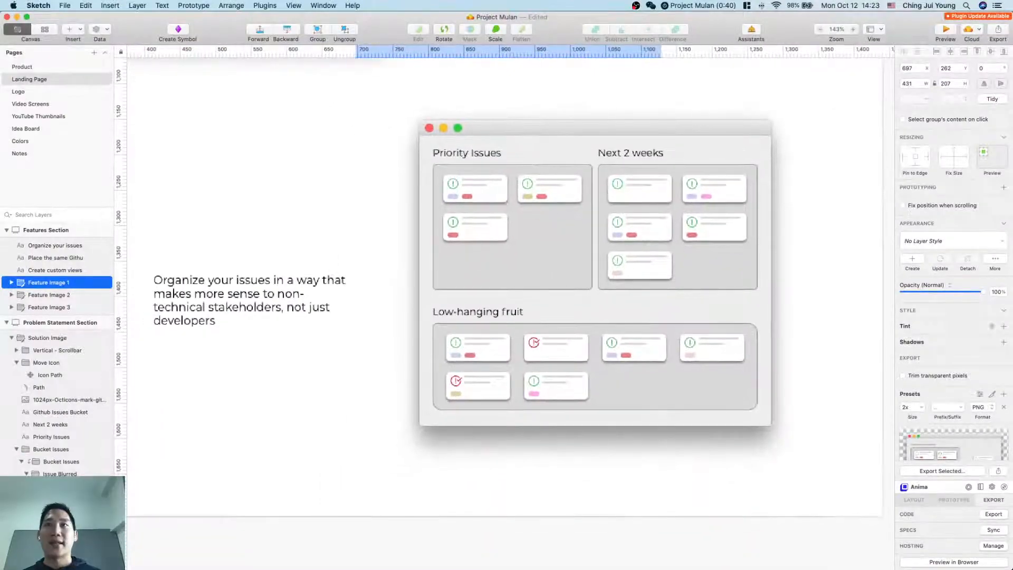
pyautogui.hotkey('ctrl', 'Up')
pyautogui.click(925, 283)
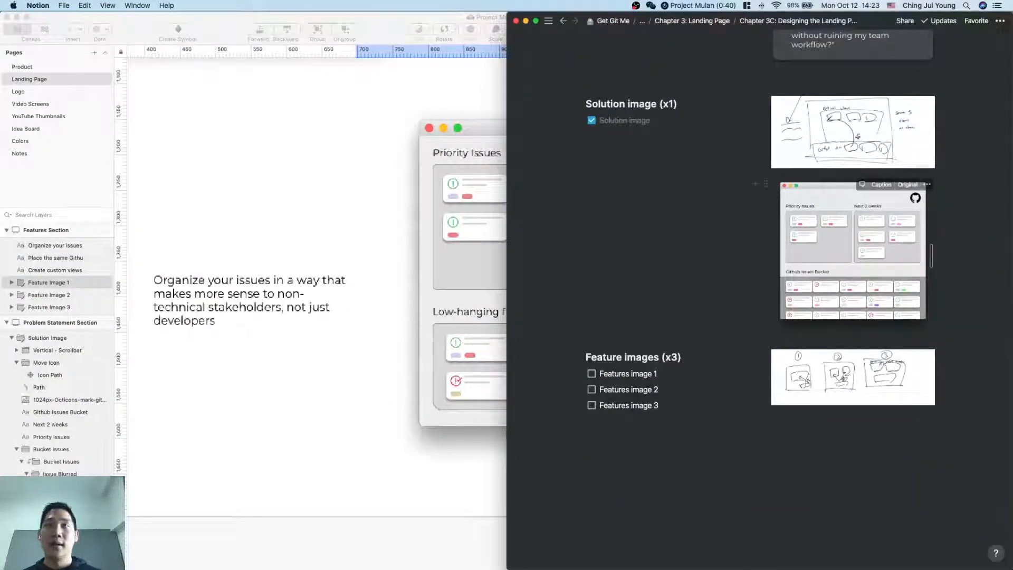
pyautogui.moveTo(846, 384); pyautogui.dragTo(848, 414)
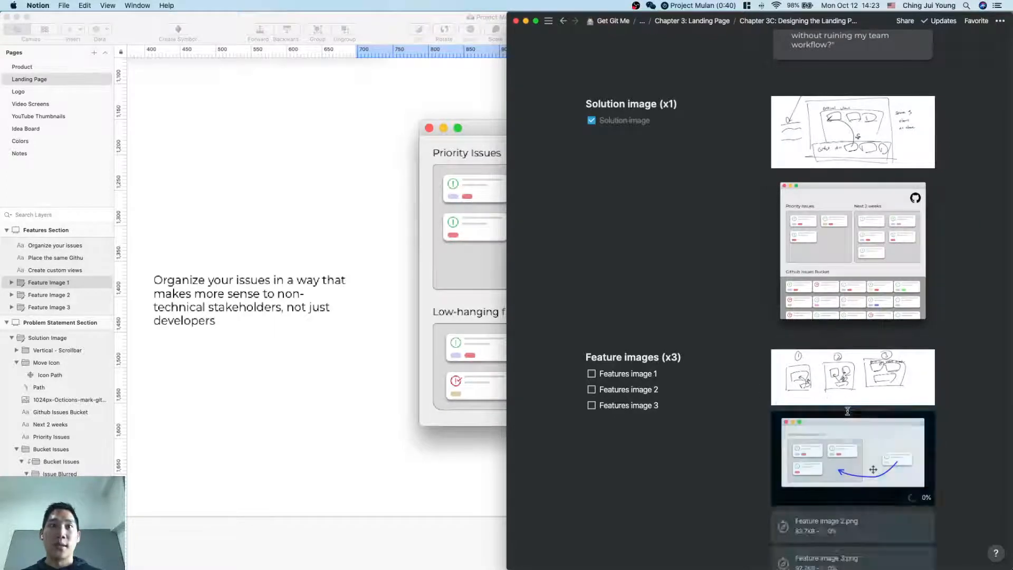
# Step: Check off Features image 1, 2 and 3 in the Feature images (x3) checklist
pyautogui.scroll(-3, 887, 434)
pyautogui.click(717, 415)
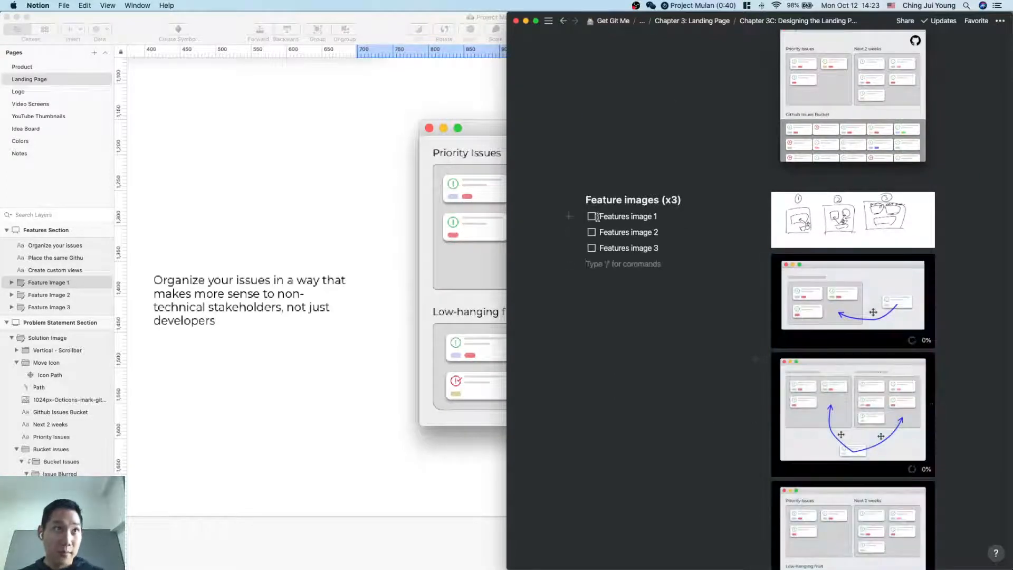
pyautogui.click(592, 248)
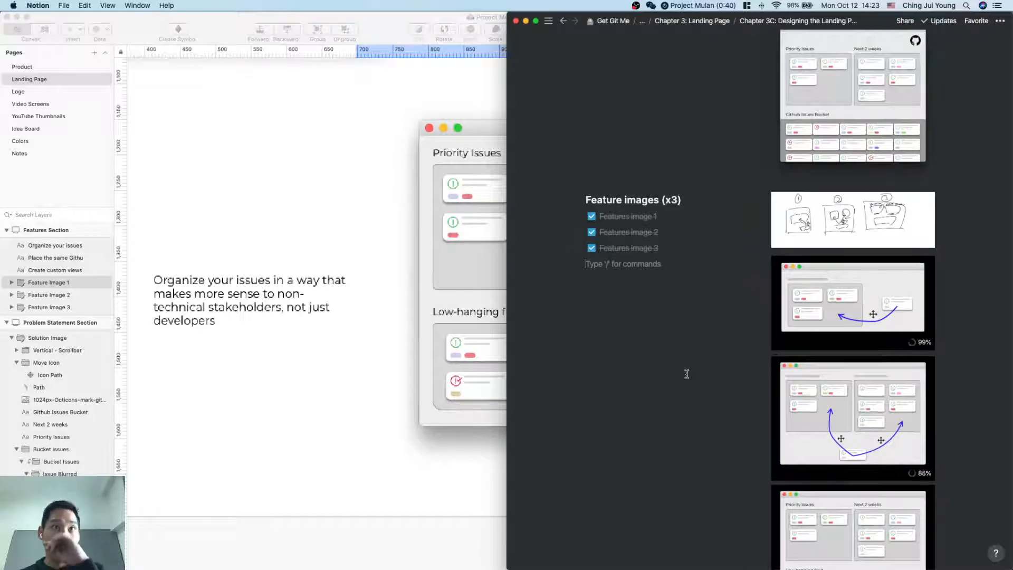
# Step: Review the Chapter 3C image assets page, from the uploaded feature images up to the hero page image
pyautogui.scroll(2, 686, 374)
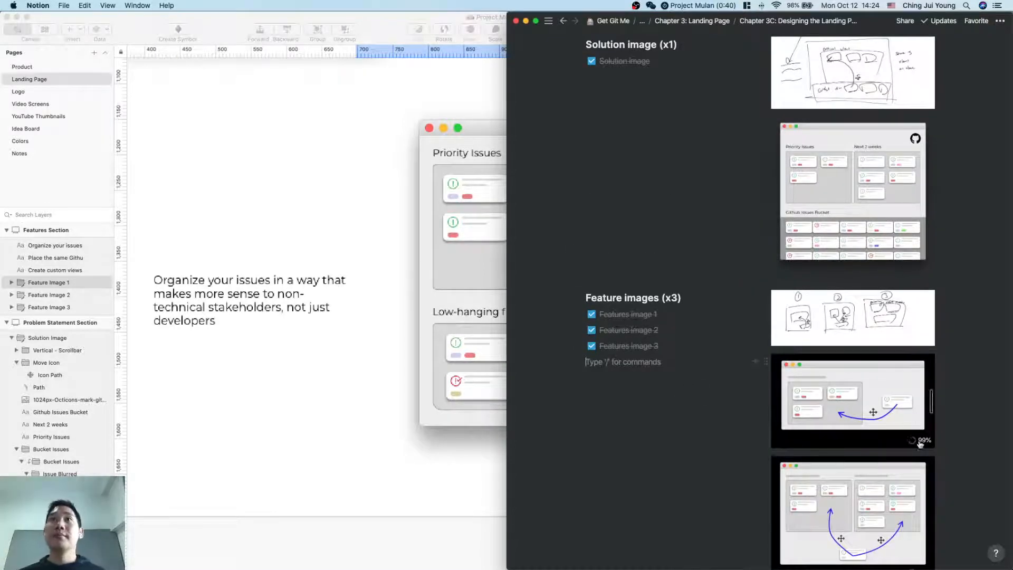
pyautogui.scroll(3, 761, 290)
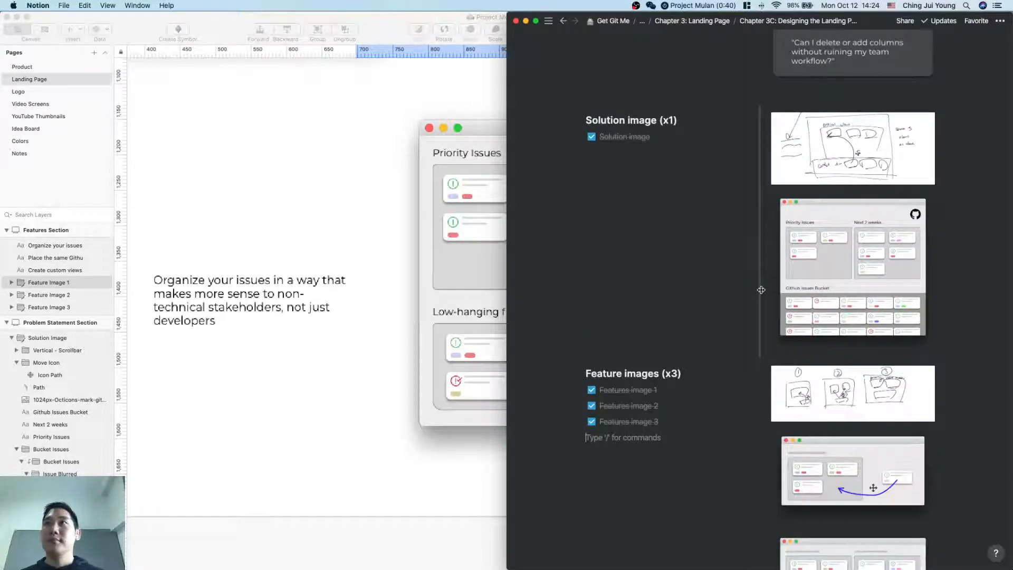
pyautogui.scroll(-6, 761, 290)
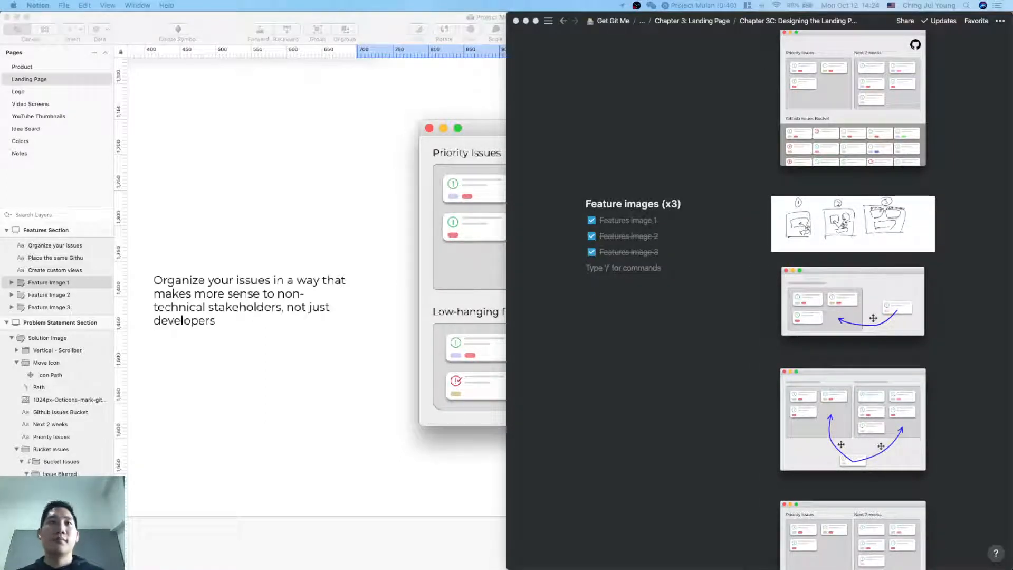
pyautogui.scroll(-3, 905, 377)
pyautogui.scroll(5, 906, 378)
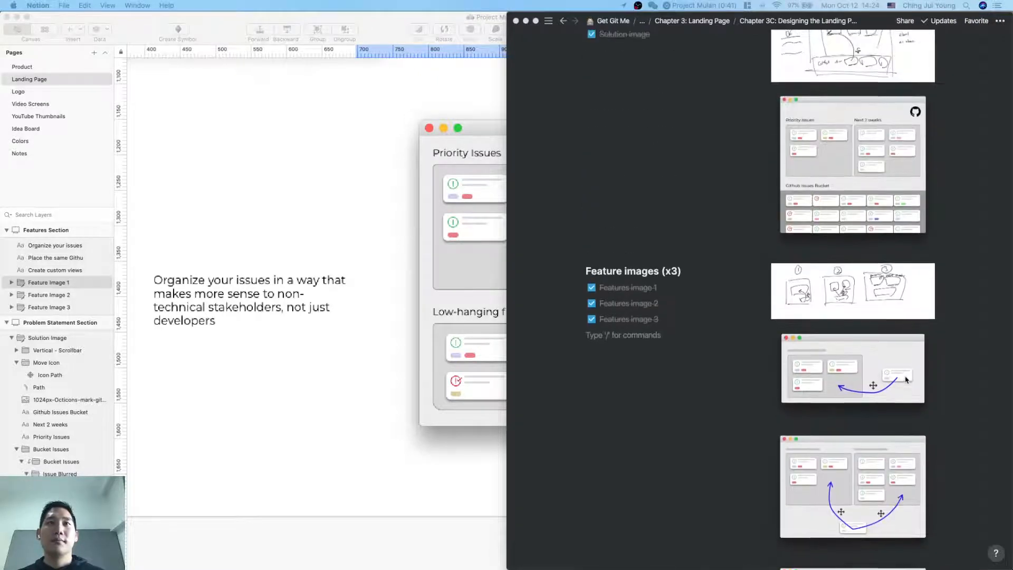
pyautogui.scroll(10, 906, 379)
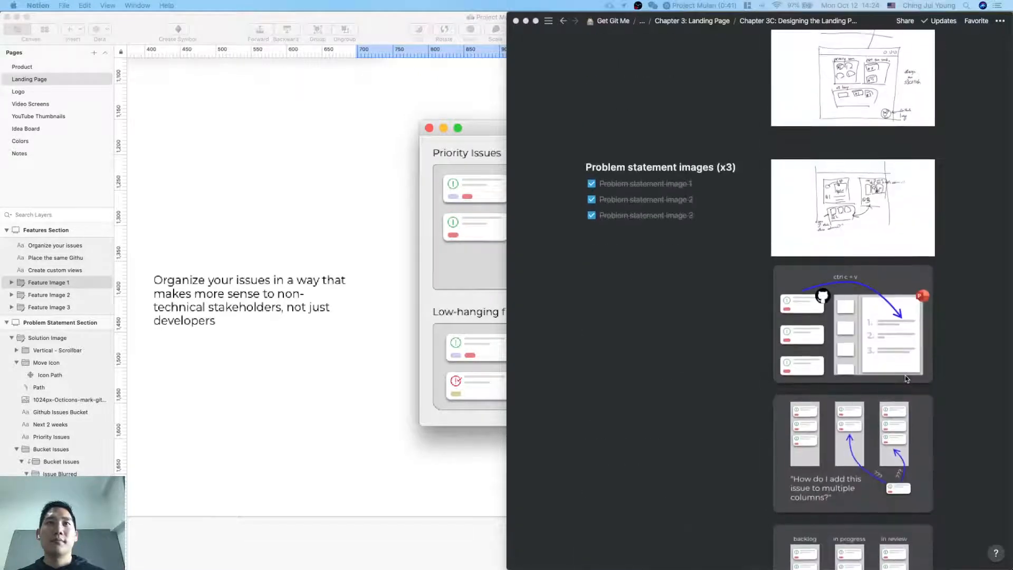
pyautogui.scroll(10, 906, 379)
# Step: Switch to Sketch and shorten the Problem Statement Section artboard by raising its bottom edge toward the solution image
pyautogui.click(326, 492)
pyautogui.scroll(-2, 325, 492)
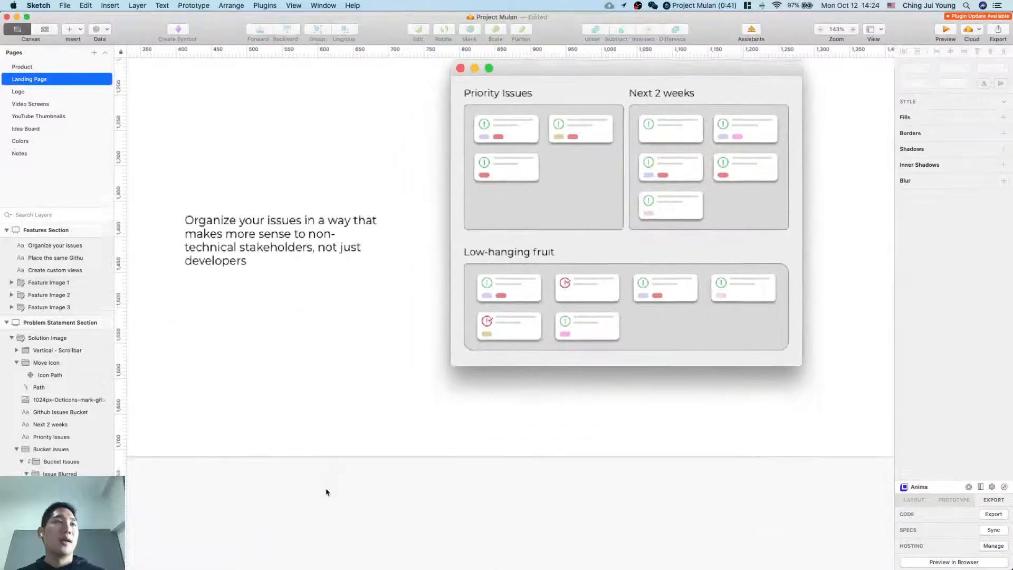
pyautogui.scroll(-5, 325, 492)
pyautogui.scroll(15, 500, 482)
pyautogui.hscroll(-5, 500, 483)
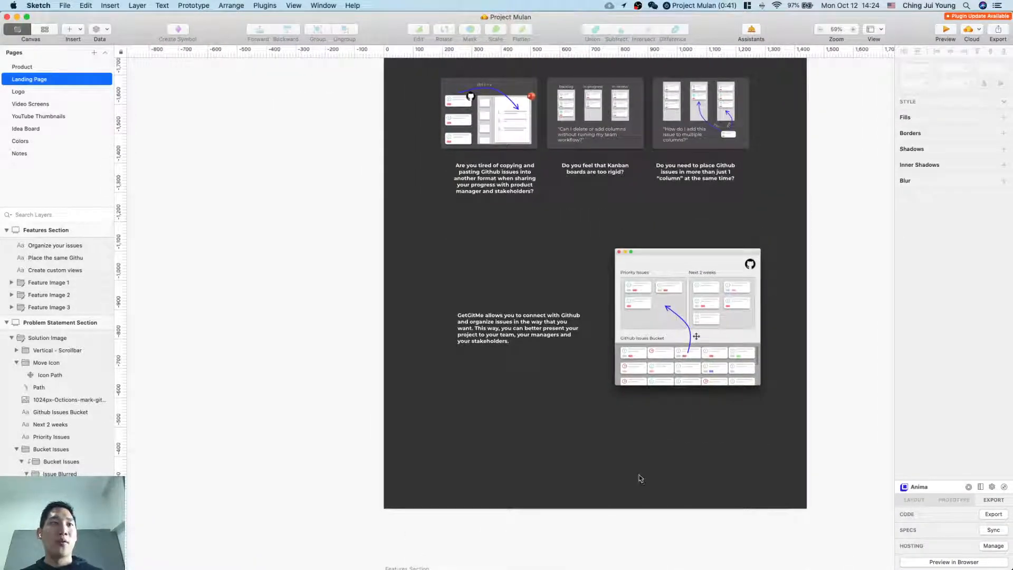
pyautogui.scroll(4, 314, 369)
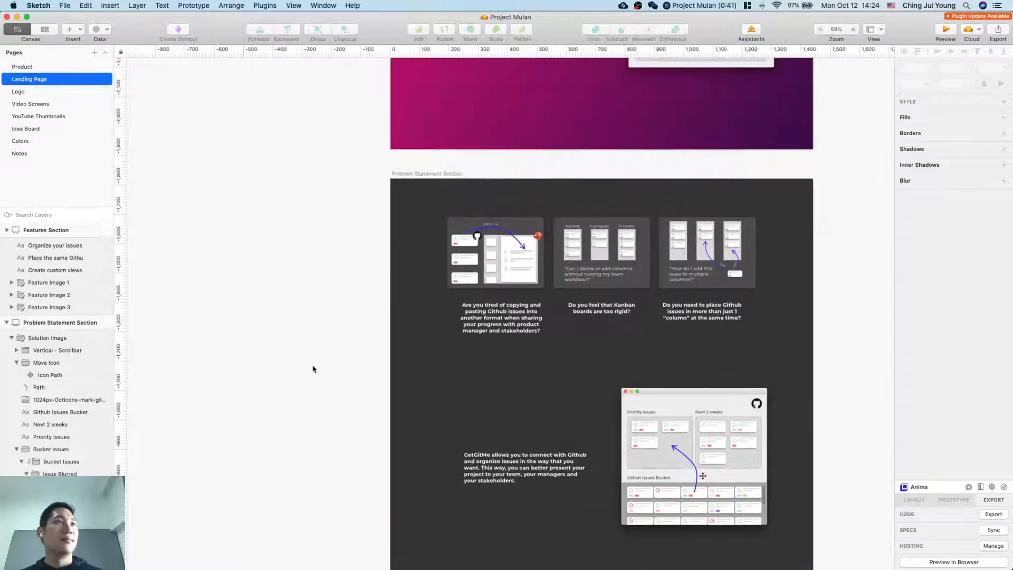
pyautogui.click(397, 246)
pyautogui.scroll(-5, 430, 352)
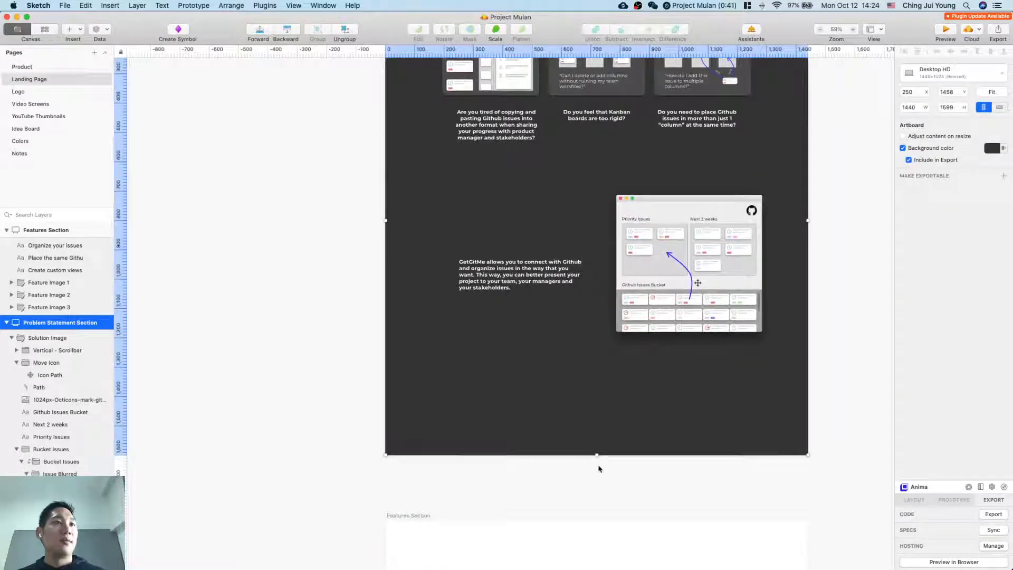
pyautogui.moveTo(595, 453); pyautogui.dragTo(600, 359)
# Step: Move the Features Section artboard up, closer beneath the Problem Statement Section artboard
pyautogui.click(663, 418)
pyautogui.scroll(-5, 663, 418)
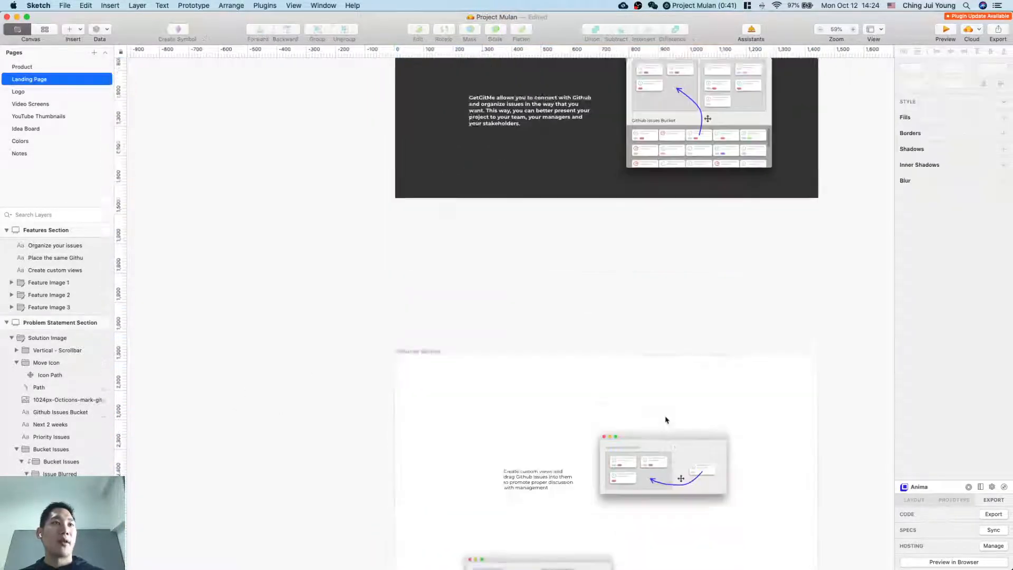
pyautogui.moveTo(430, 272); pyautogui.dragTo(431, 150)
# Step: Switch to Safari, reload the published getgitme.webflow.io page and look through it from the hero to the feature rows
pyautogui.hotkey('ctrl', 'Up')
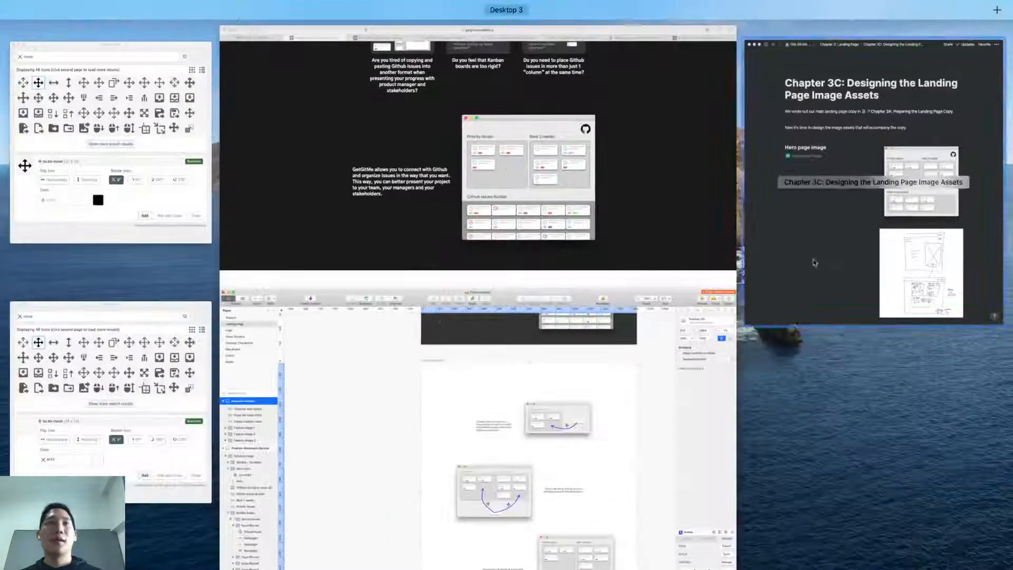
pyautogui.click(272, 127)
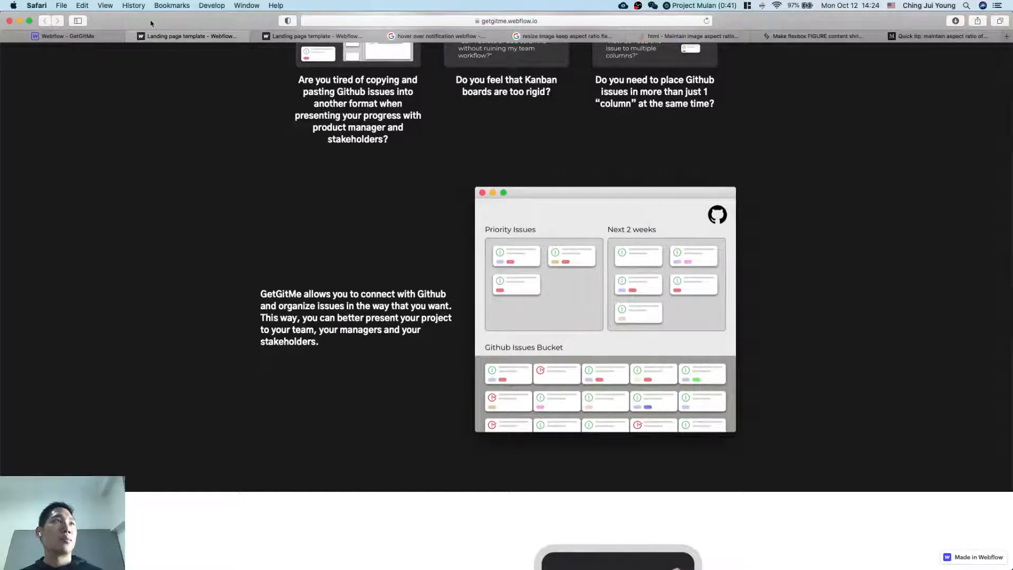
pyautogui.scroll(12, 189, 248)
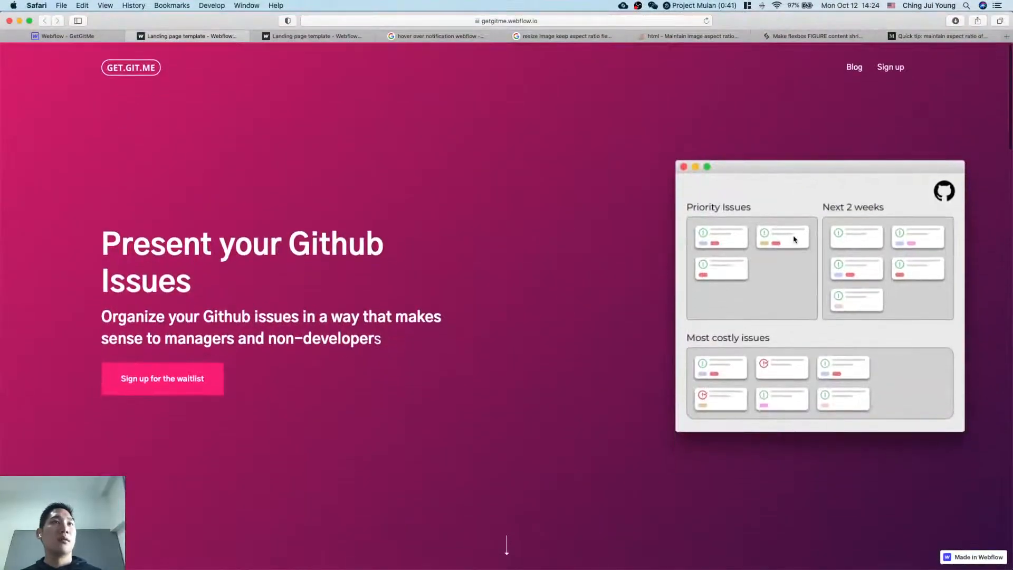
pyautogui.scroll(-20, 794, 239)
pyautogui.scroll(-1, 795, 239)
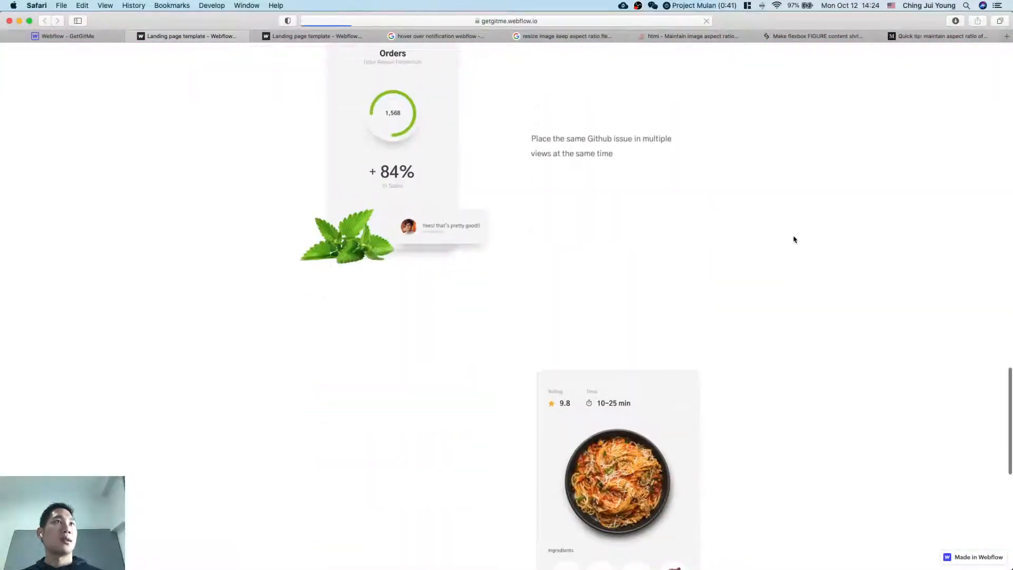
pyautogui.scroll(-15, 707, 288)
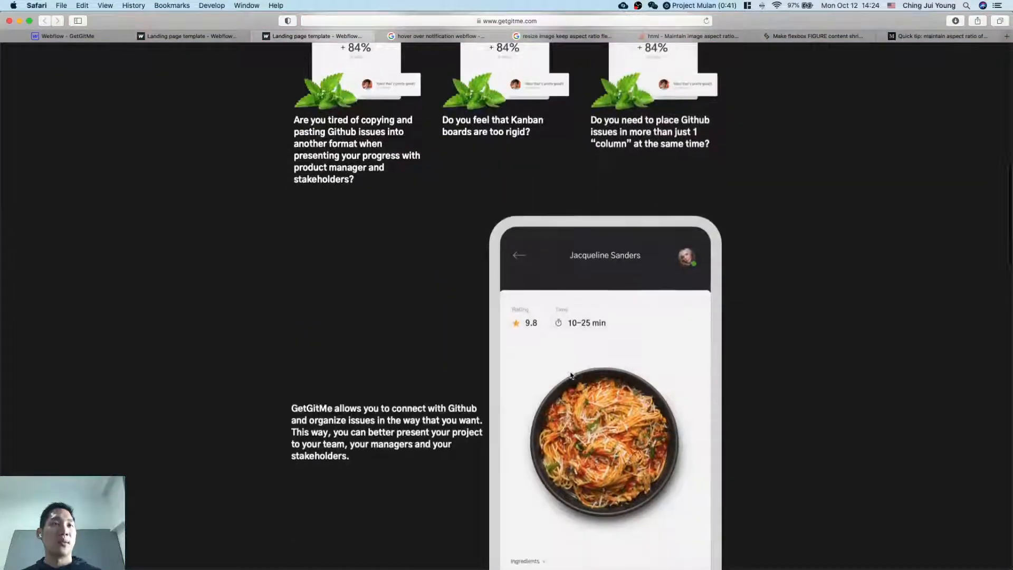
pyautogui.scroll(-12, 572, 374)
pyautogui.scroll(20, 571, 375)
pyautogui.hotkey('ctrl', 'shift', 'Tab')
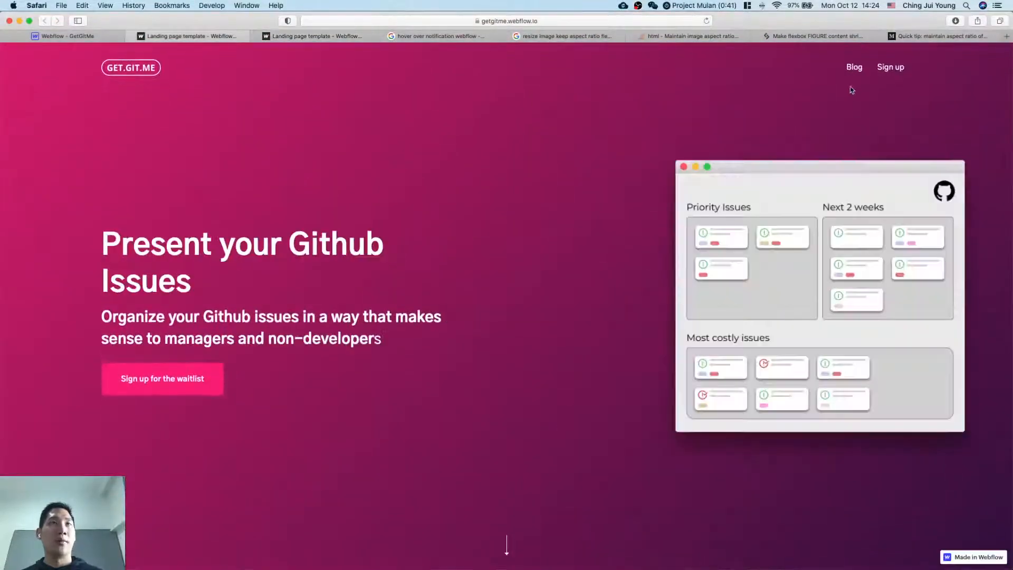
# Step: Review the published getgitme.webflow.io page from the hero through the problem, solution and feature sections to the sign-up form
pyautogui.scroll(-15, 742, 269)
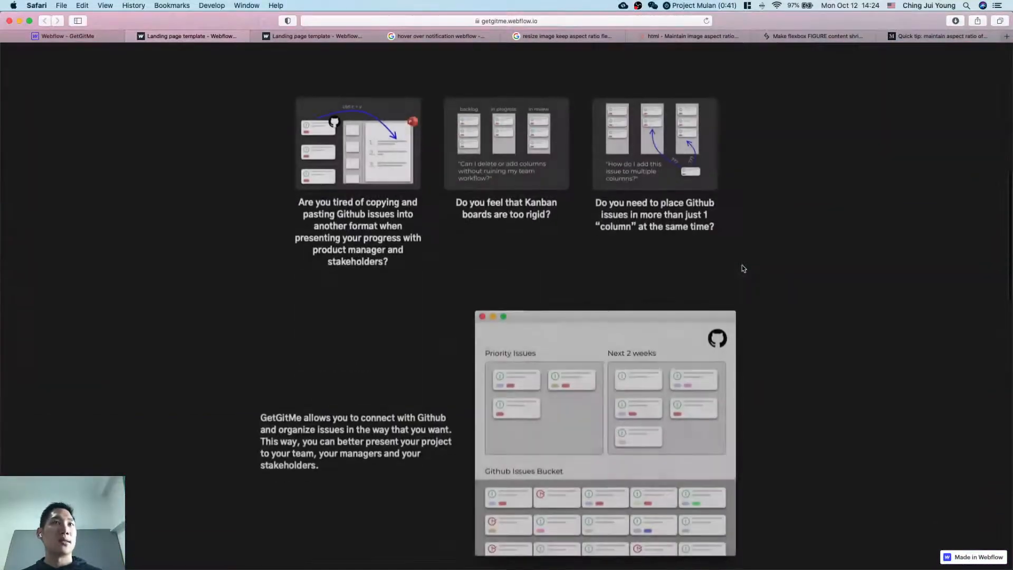
pyautogui.scroll(-10, 742, 269)
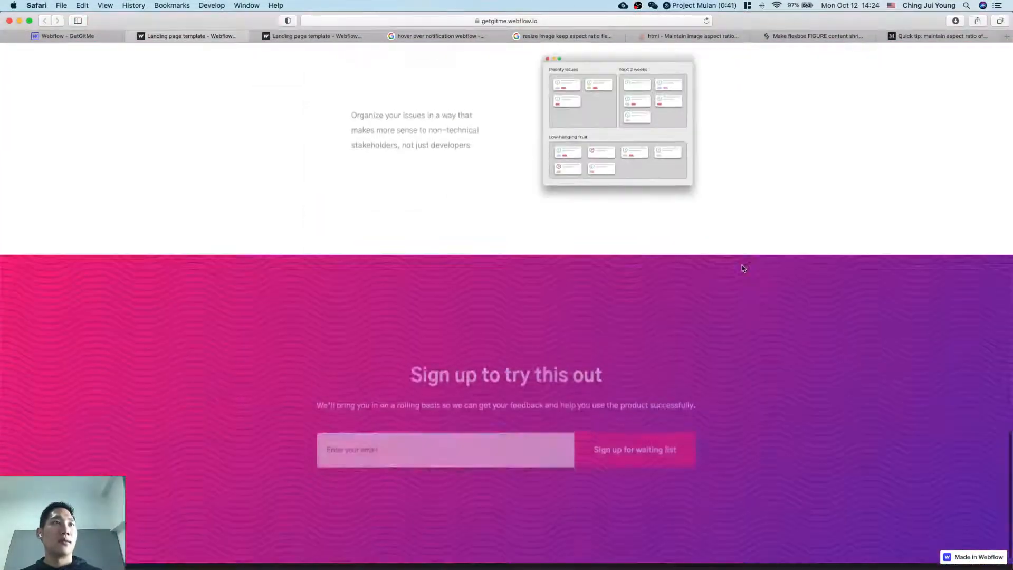
pyautogui.scroll(20, 742, 268)
pyautogui.scroll(-7, 742, 269)
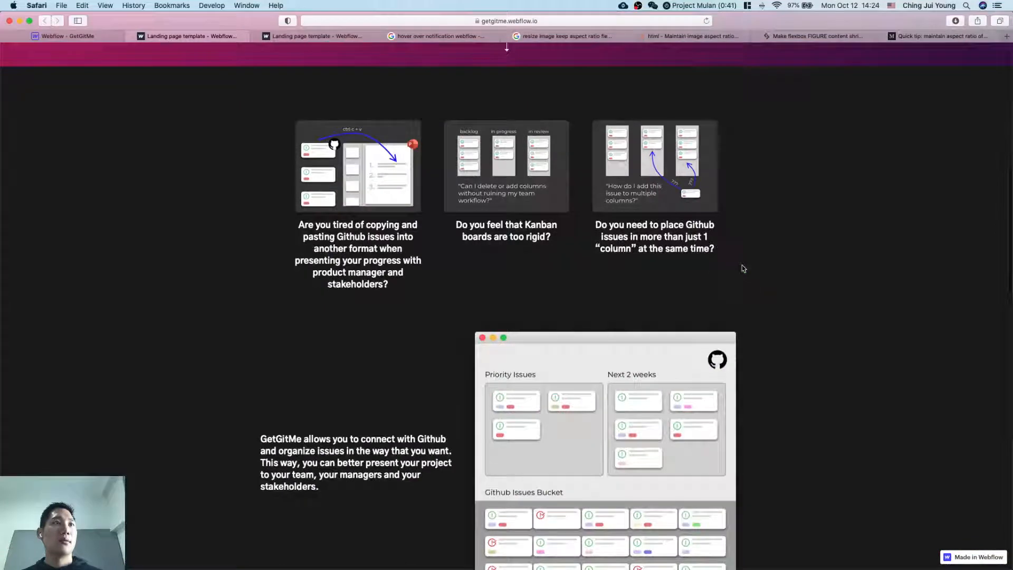
pyautogui.scroll(-3, 418, 255)
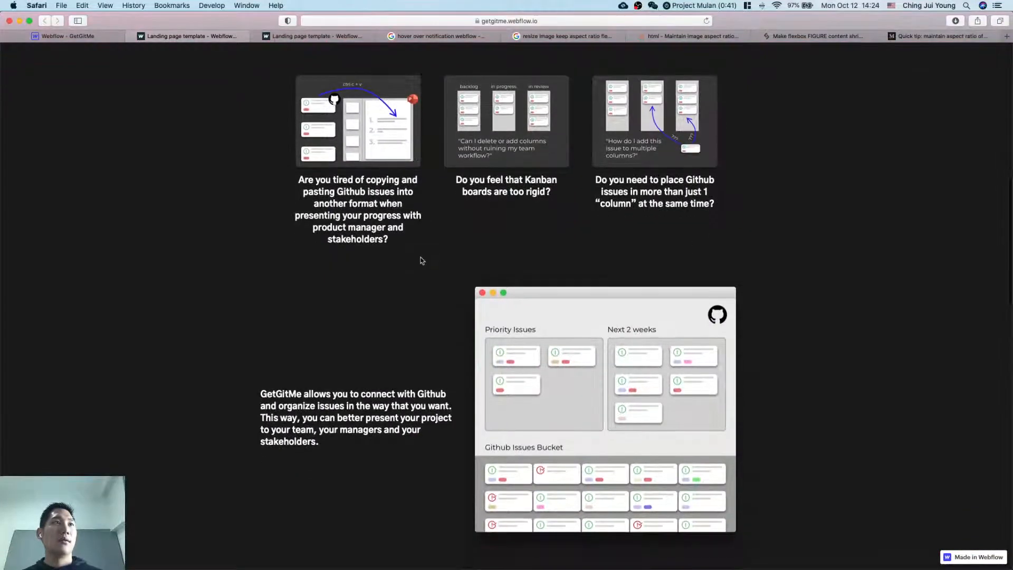
pyautogui.scroll(4, 422, 260)
pyautogui.scroll(1, 422, 260)
pyautogui.scroll(-1, 422, 260)
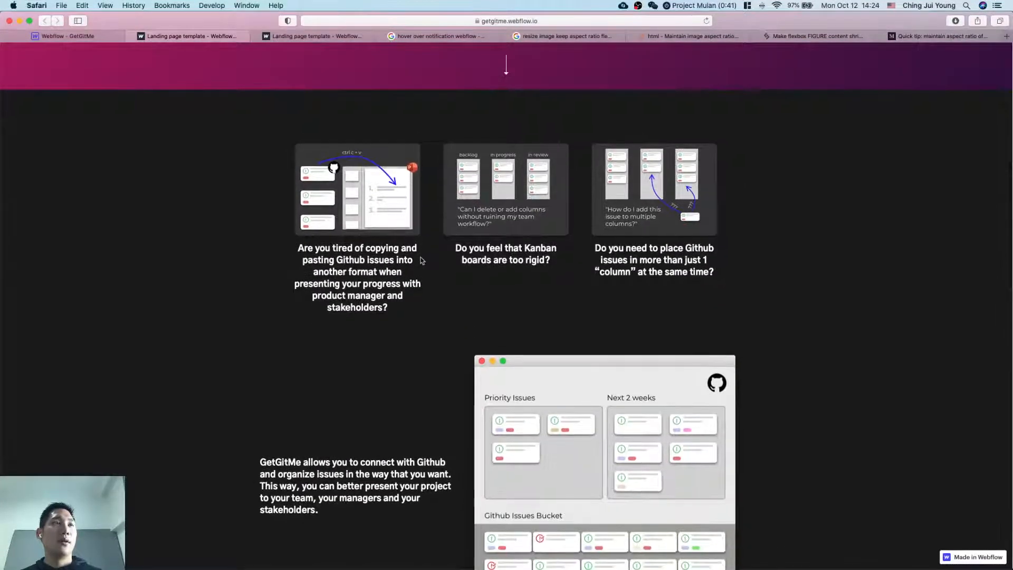
pyautogui.scroll(-5, 437, 295)
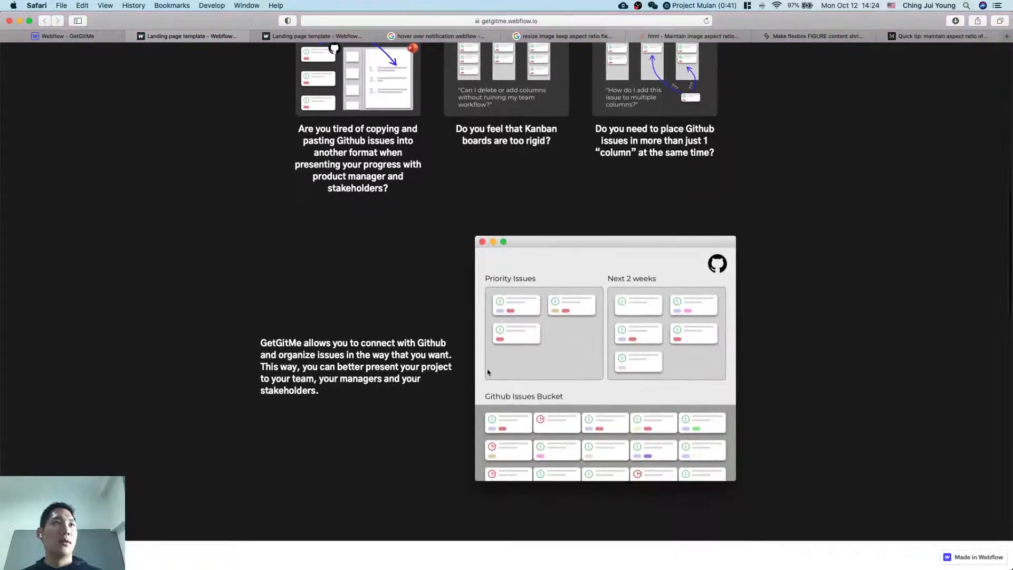
pyautogui.scroll(4, 486, 366)
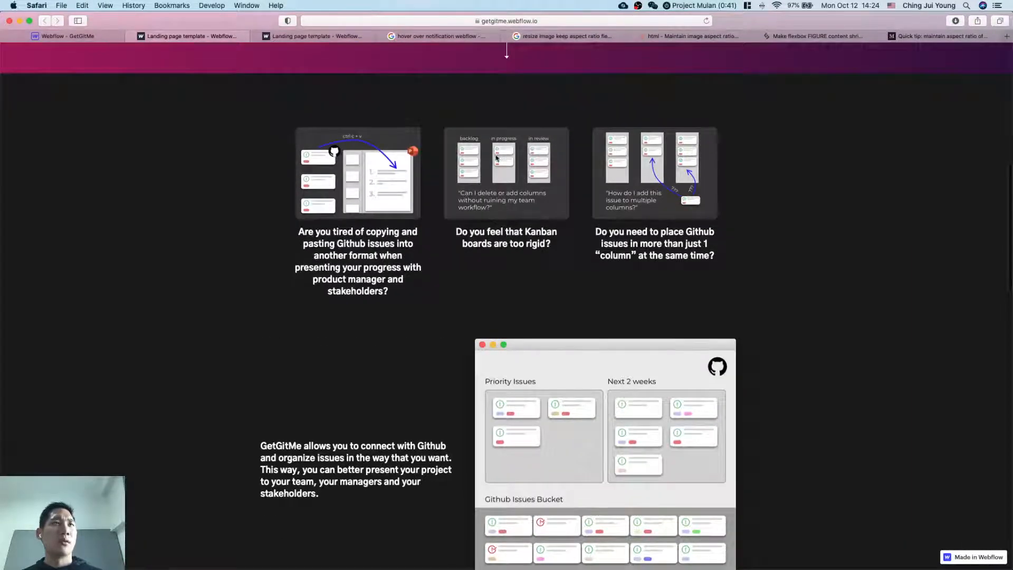
pyautogui.scroll(-15, 574, 355)
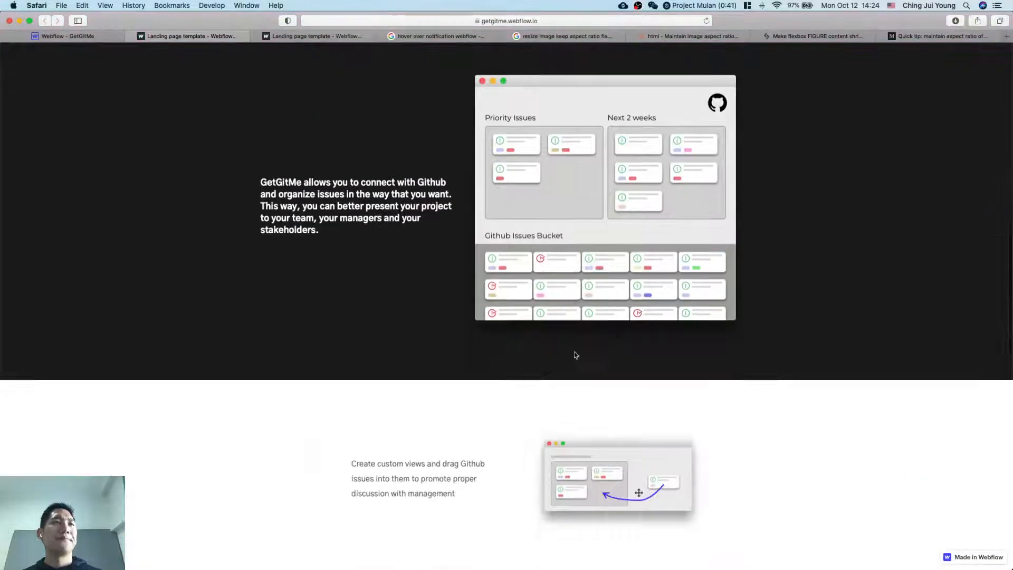
pyautogui.scroll(-15, 575, 355)
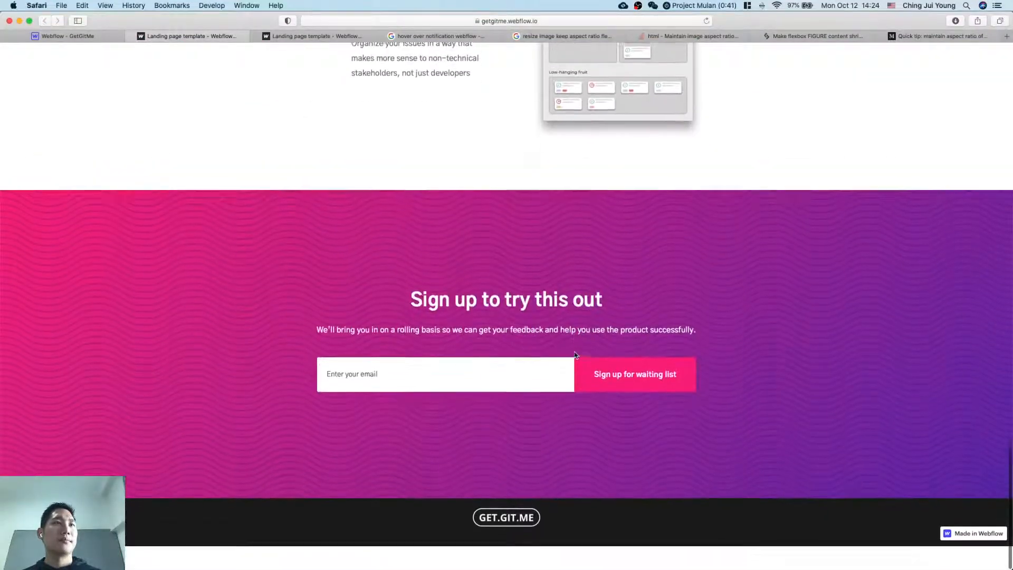
pyautogui.scroll(20, 575, 352)
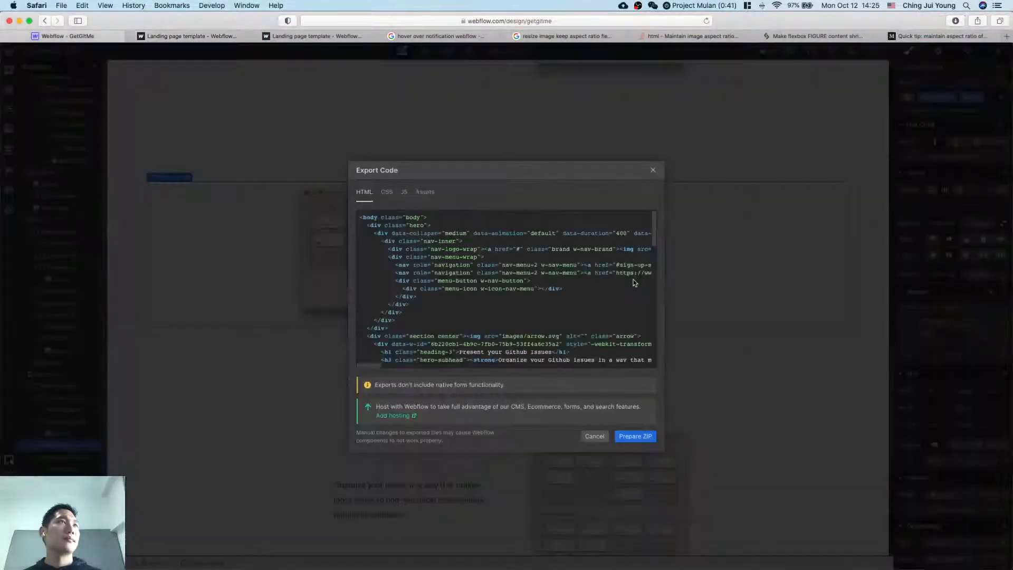
# Step: Export the site's code from Webflow as getgitme.webflow.zip to the Desktop, replacing the existing file, and close the export dialog
pyautogui.hotkey('ctrl', 'shift', 'Tab')
pyautogui.click(635, 435)
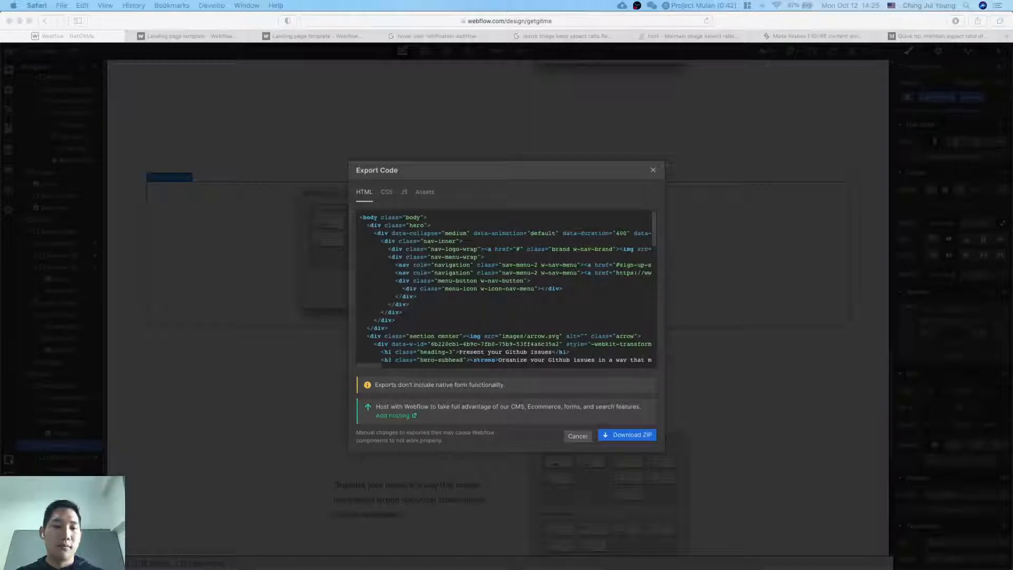
pyautogui.click(628, 445)
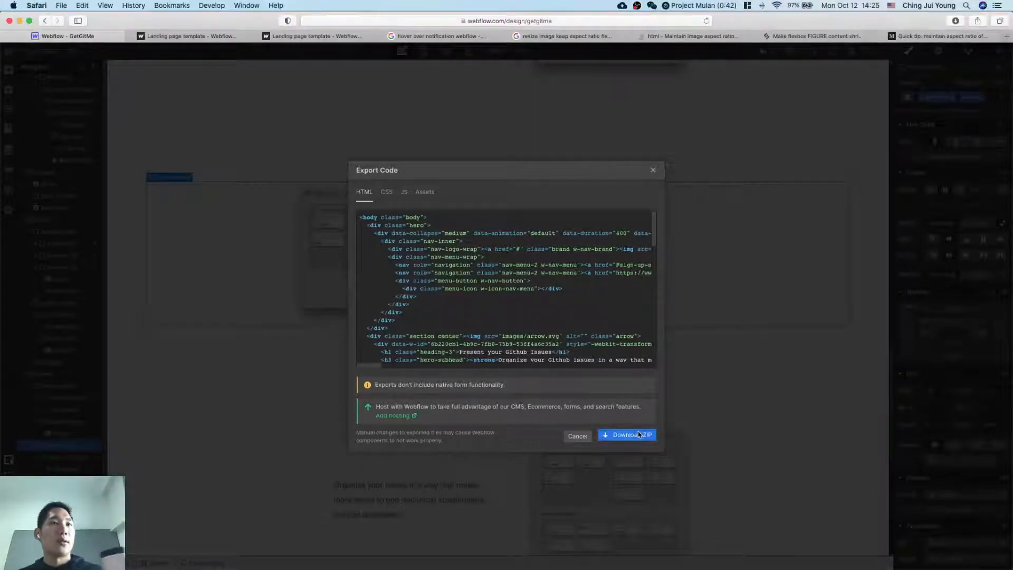
pyautogui.click(639, 434)
pyautogui.click(531, 184)
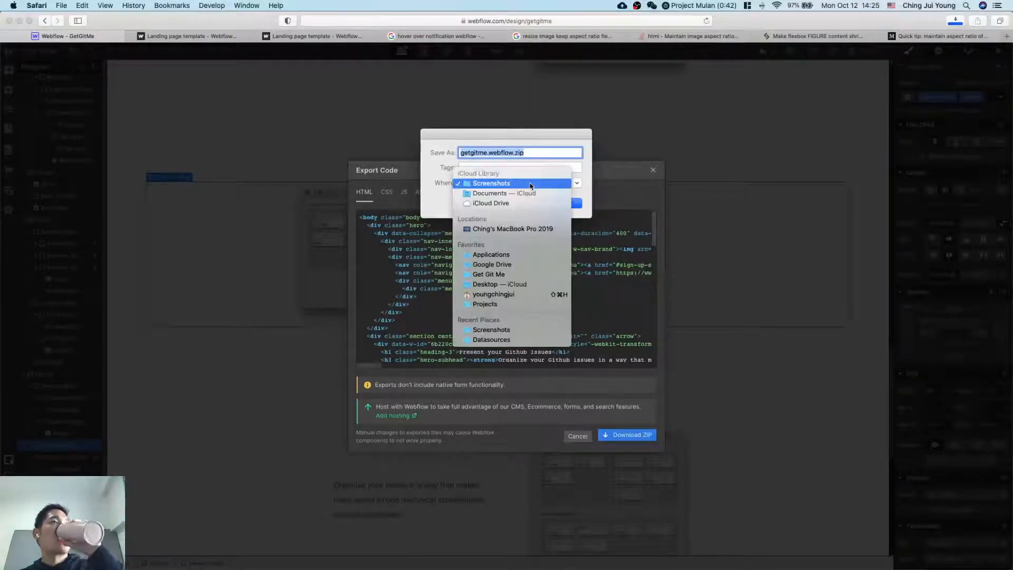
pyautogui.click(528, 285)
pyautogui.click(569, 204)
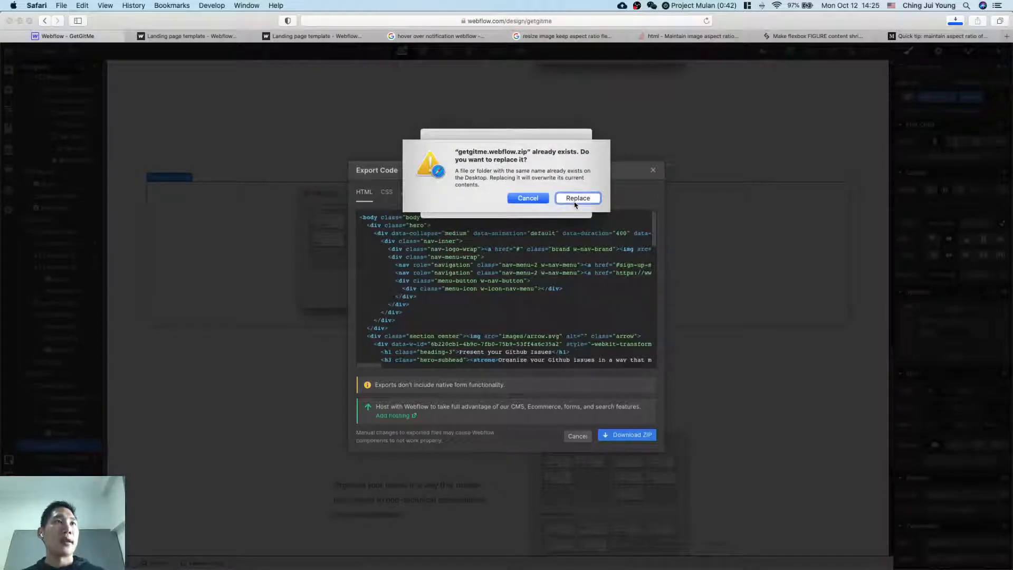
pyautogui.click(575, 204)
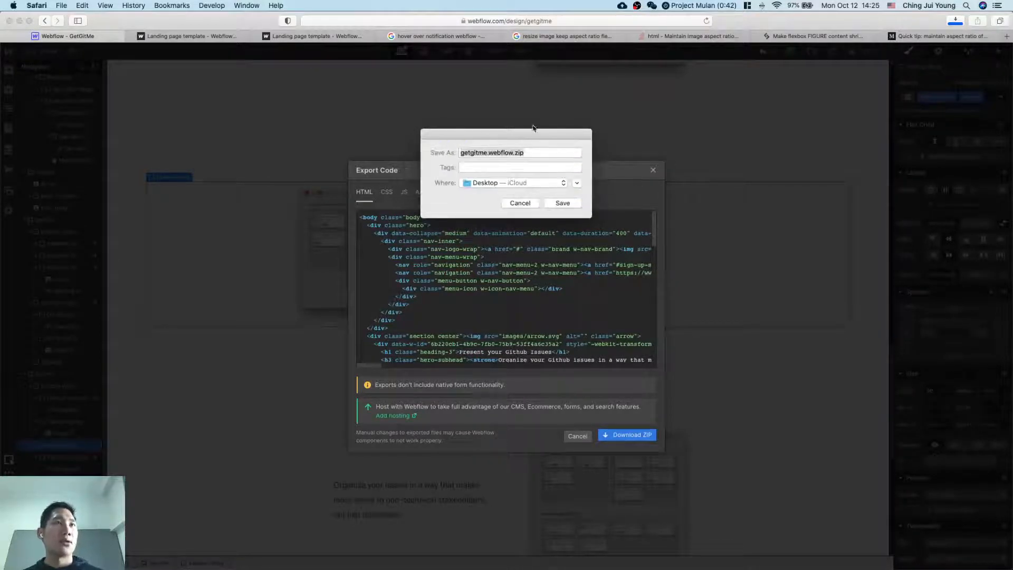
pyautogui.click(653, 170)
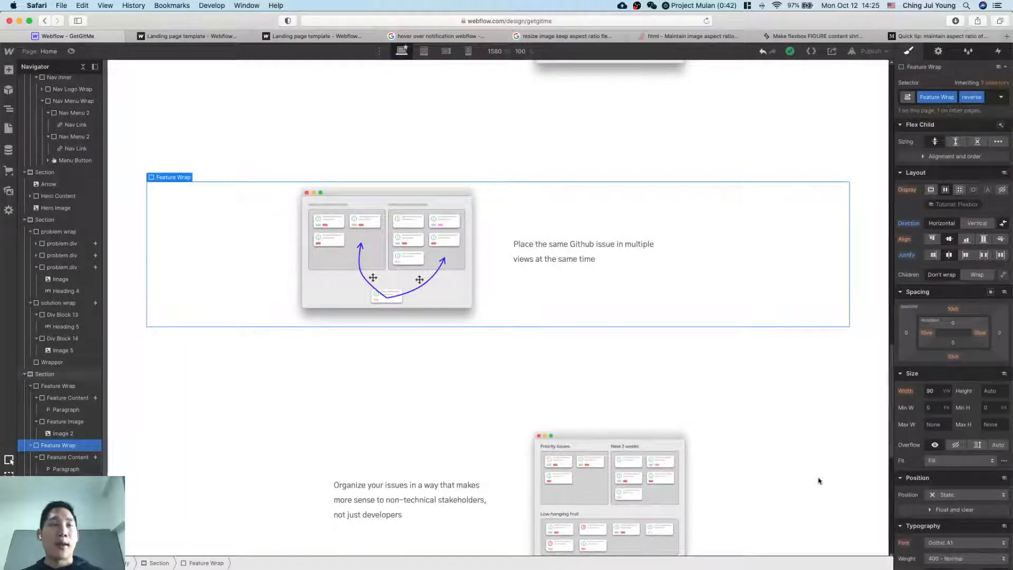
pyautogui.click(830, 465)
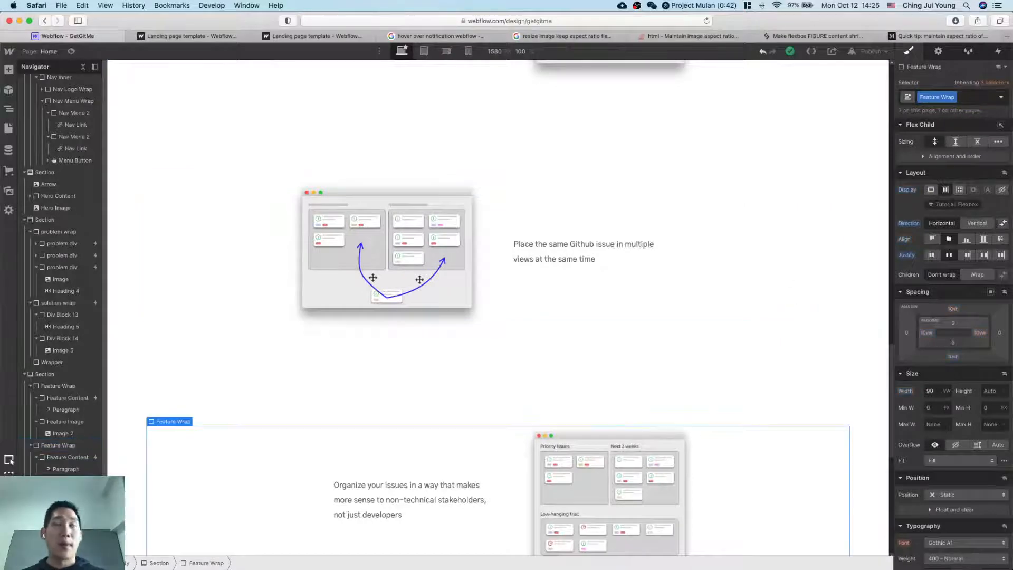
pyautogui.press('super+n')
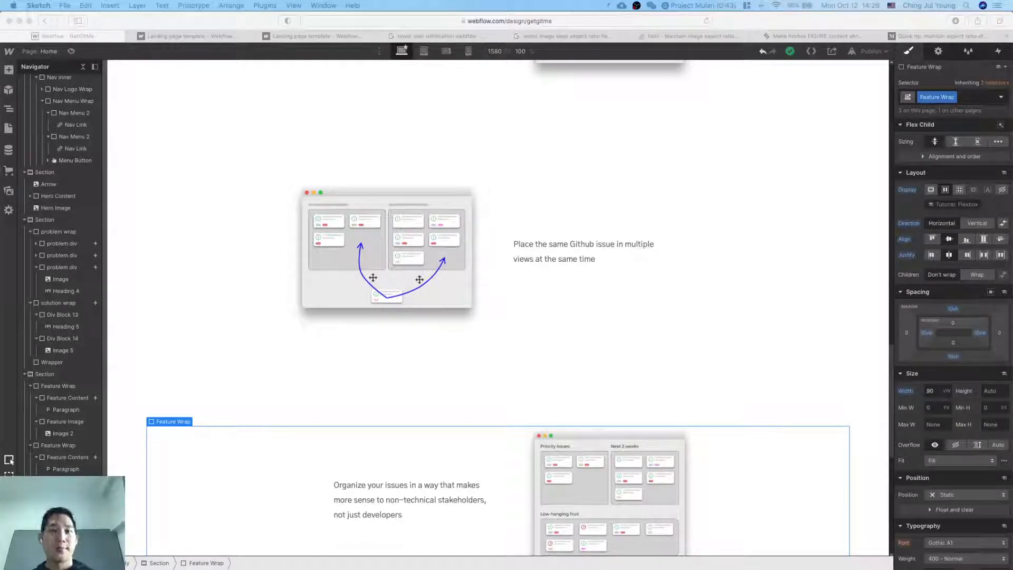
pyautogui.click(842, 259)
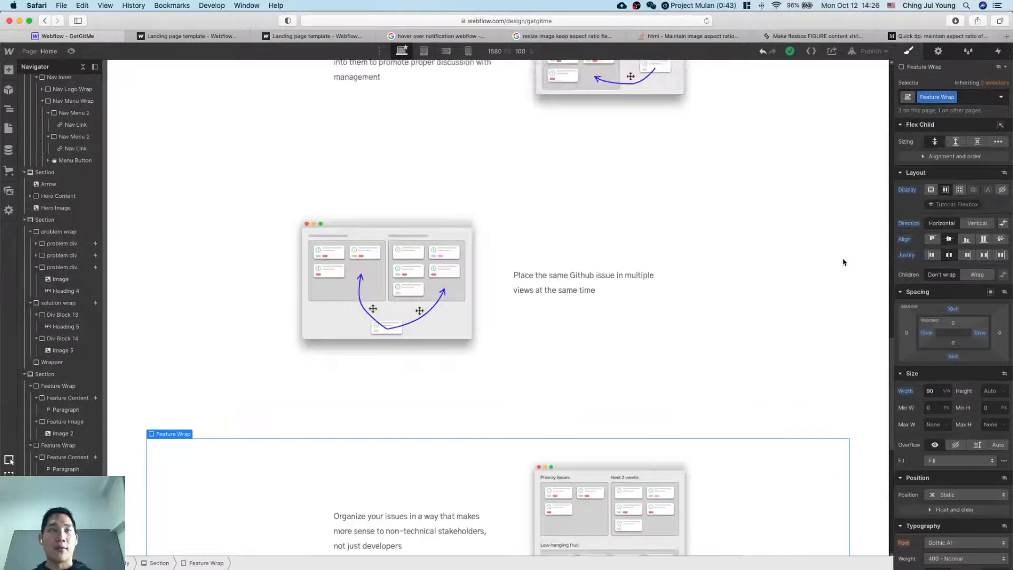
pyautogui.scroll(10, 841, 258)
pyautogui.click(1012, 295)
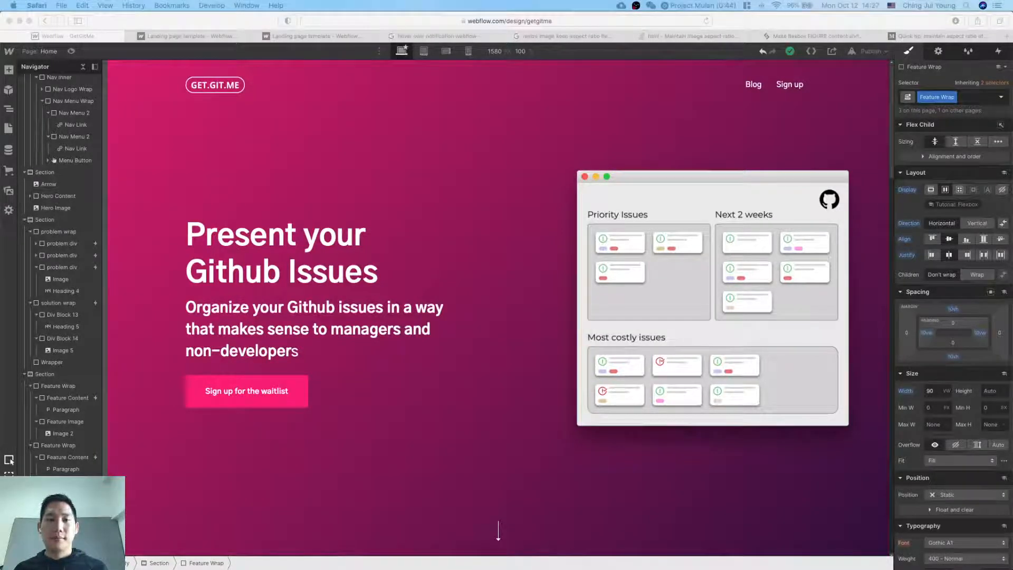
pyautogui.hotkey('ctrl', 'Up')
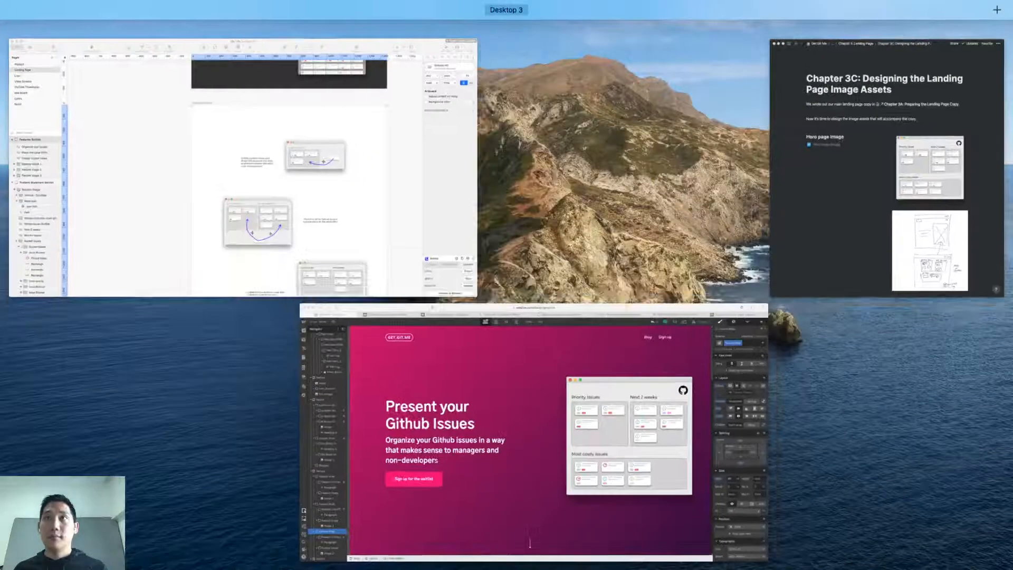
pyautogui.hotkey('ctrl', 'Up')
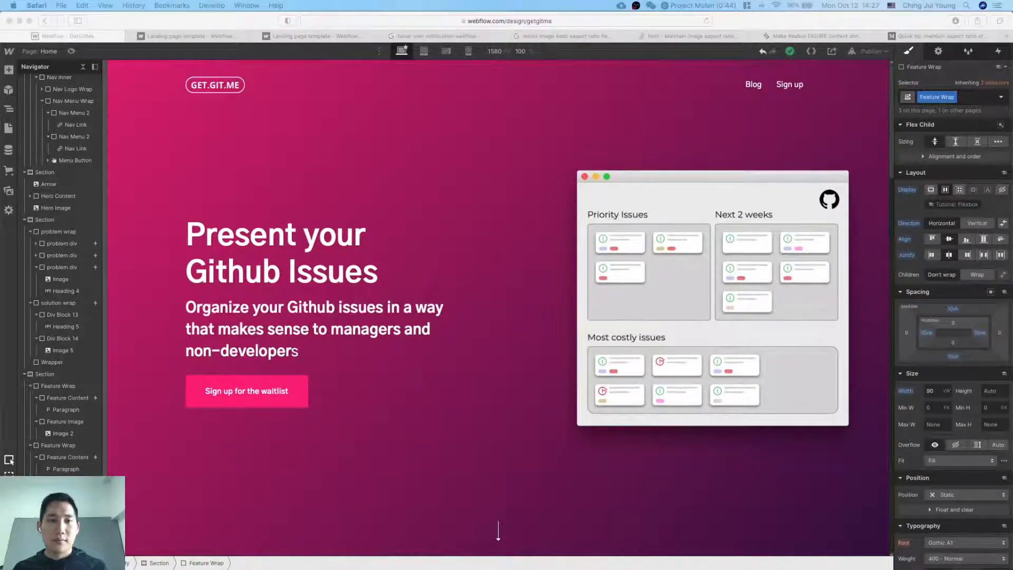
# Step: Switch to the AWS console and check the get-git-me-landing S3 bucket and the Amplify app's prod deployment
pyautogui.hotkey('ctrl', 'Right')
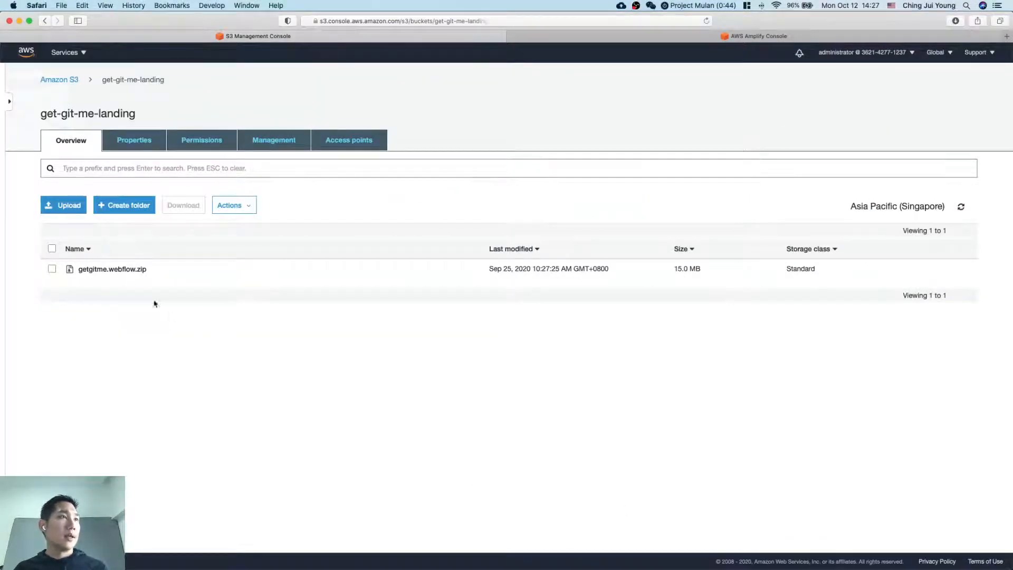
pyautogui.hotkey('ctrl', 'Tab')
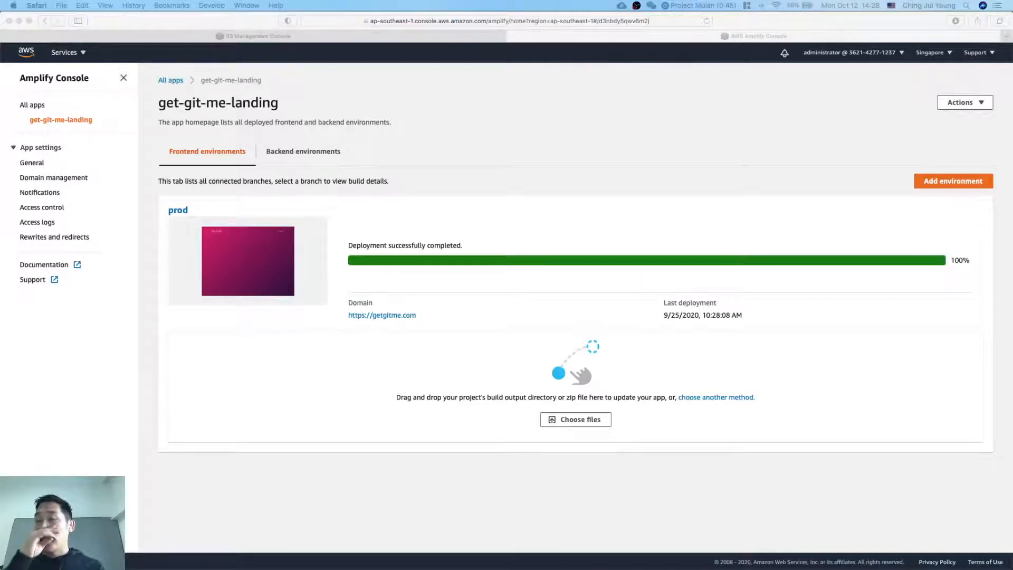
pyautogui.click(696, 243)
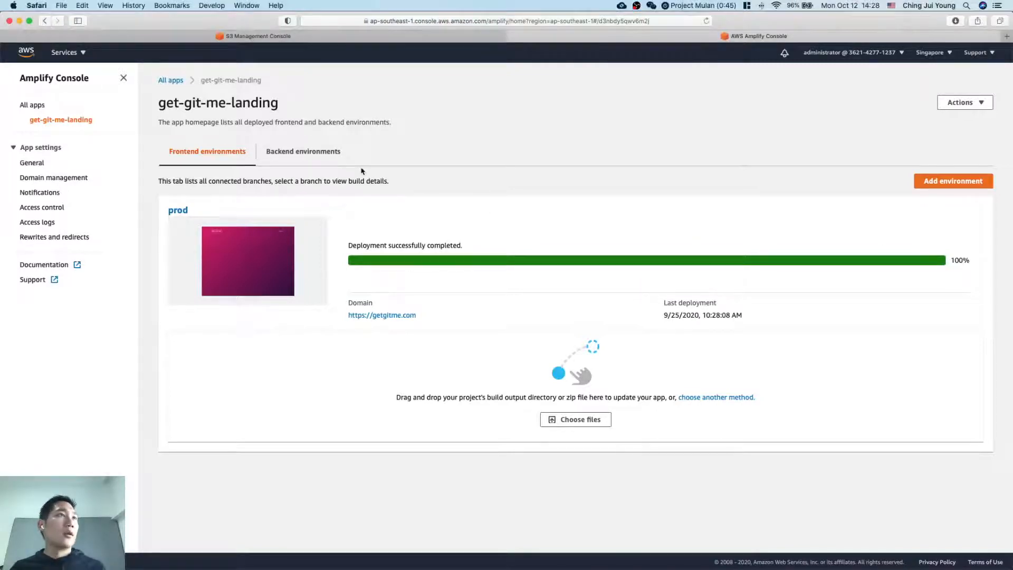
pyautogui.hotkey('ctrl', 'Tab')
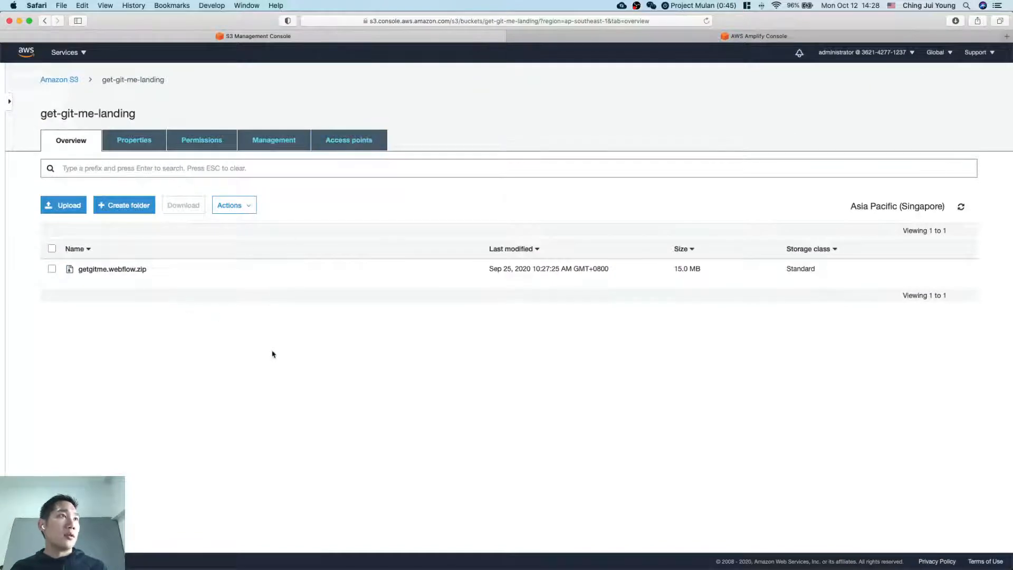
# Step: Upload getgitme.webflow.zip from the 20201012 folder of Get Git Me's Webflow downloads to the get-git-me-landing S3 bucket
pyautogui.click(69, 209)
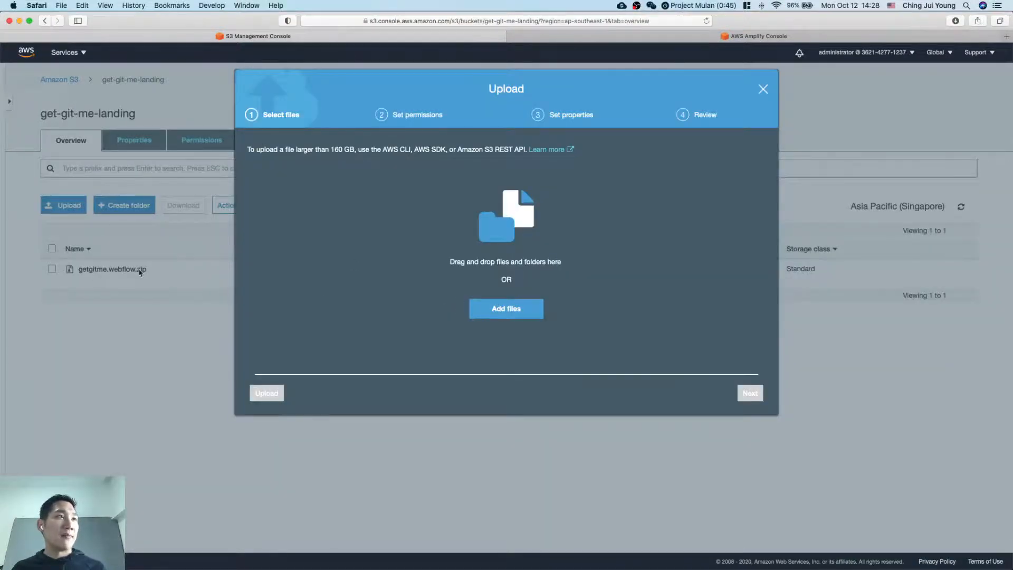
pyautogui.click(506, 309)
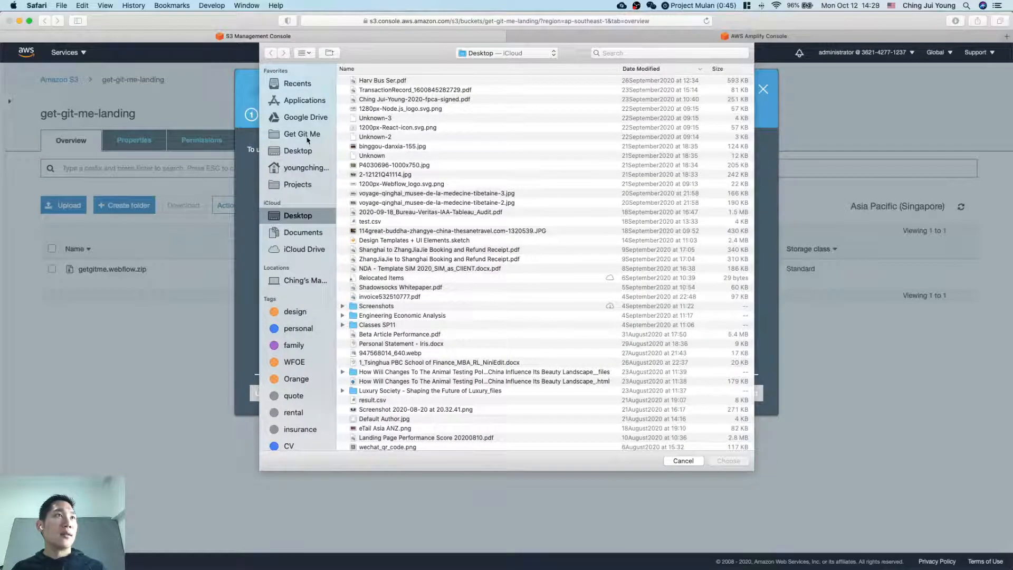
pyautogui.click(302, 134)
pyautogui.doubleClick(404, 81)
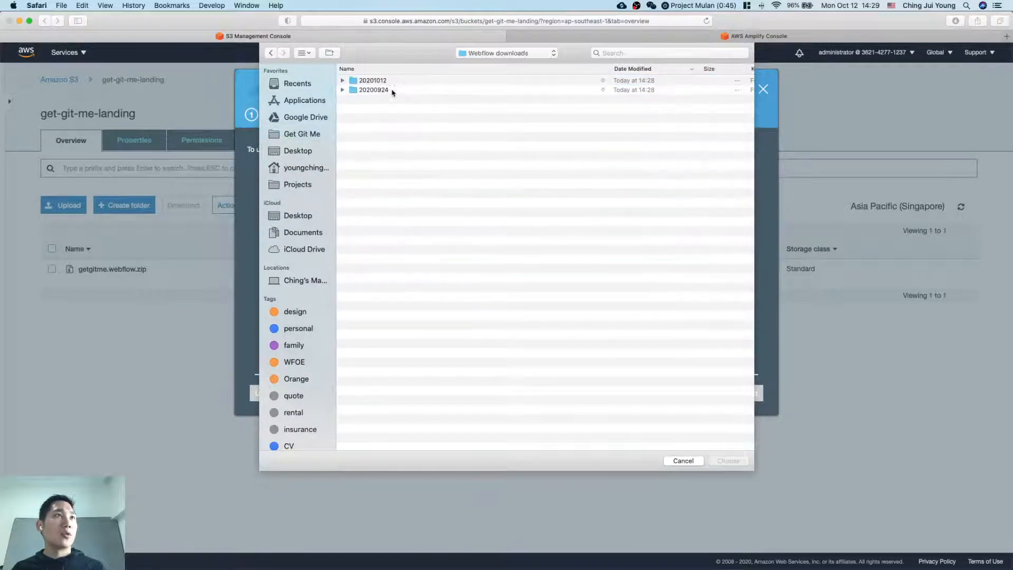
pyautogui.doubleClick(394, 82)
pyautogui.doubleClick(394, 82)
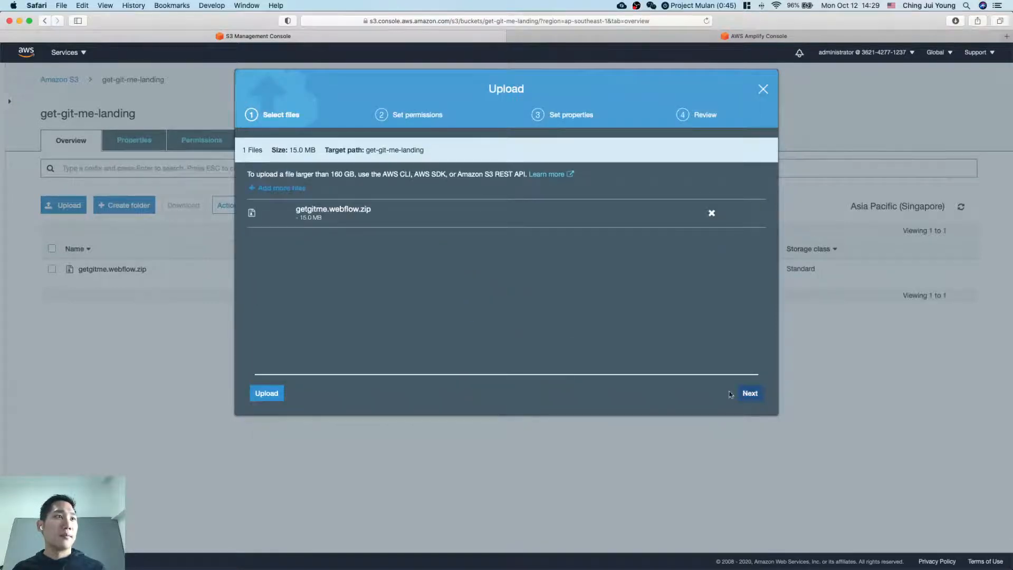
pyautogui.click(266, 393)
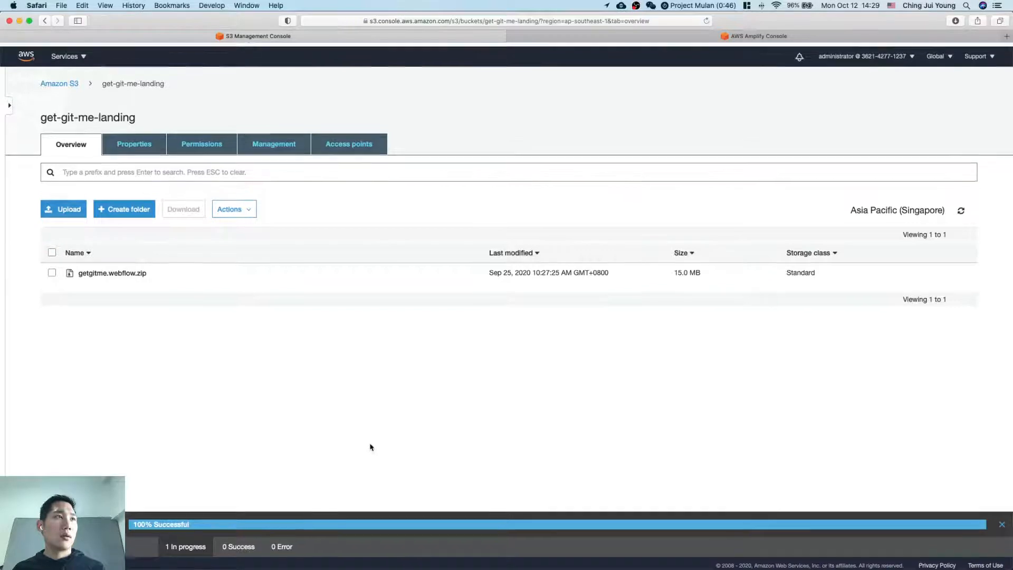
# Step: Reload the get-git-me-landing bucket and open the details of getgitme.webflow.zip to check its last modified date
pyautogui.press('super+r')
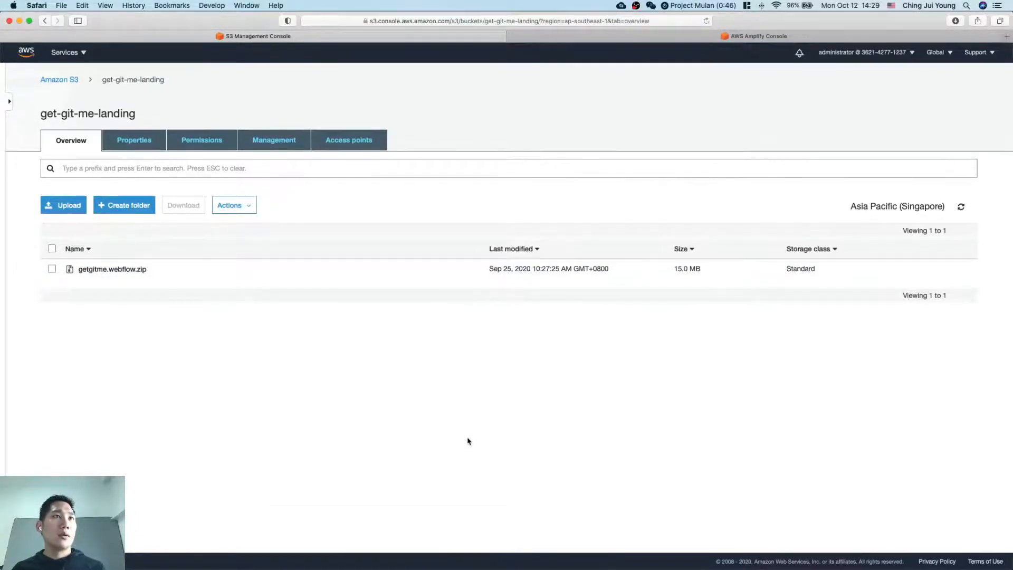
pyautogui.click(129, 270)
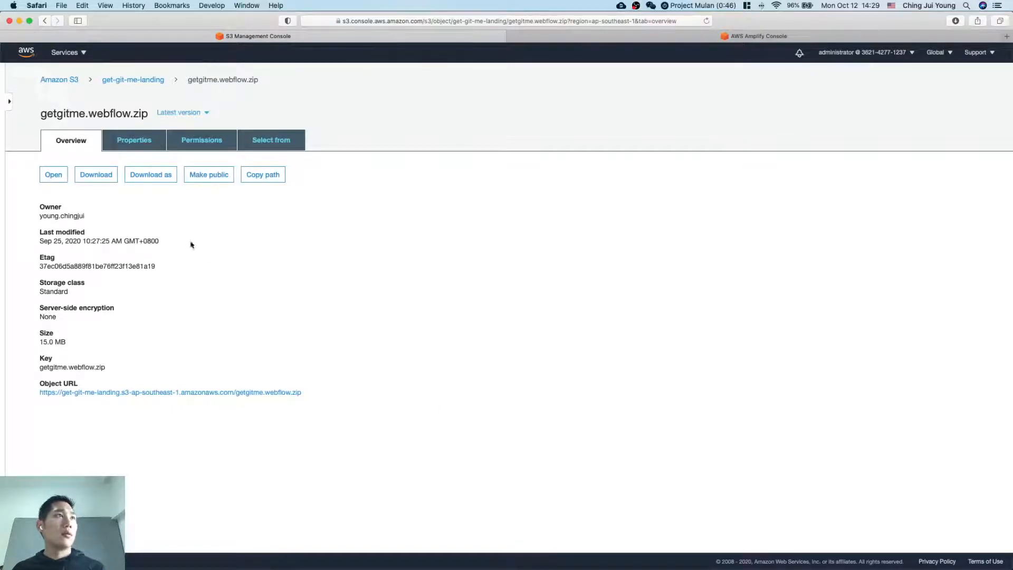
# Step: Try to upload getgitme.webflow.zip from the 20201012 folder to the get-git-me-landing bucket again, granting public read access and keeping Standard storage
pyautogui.click(129, 82)
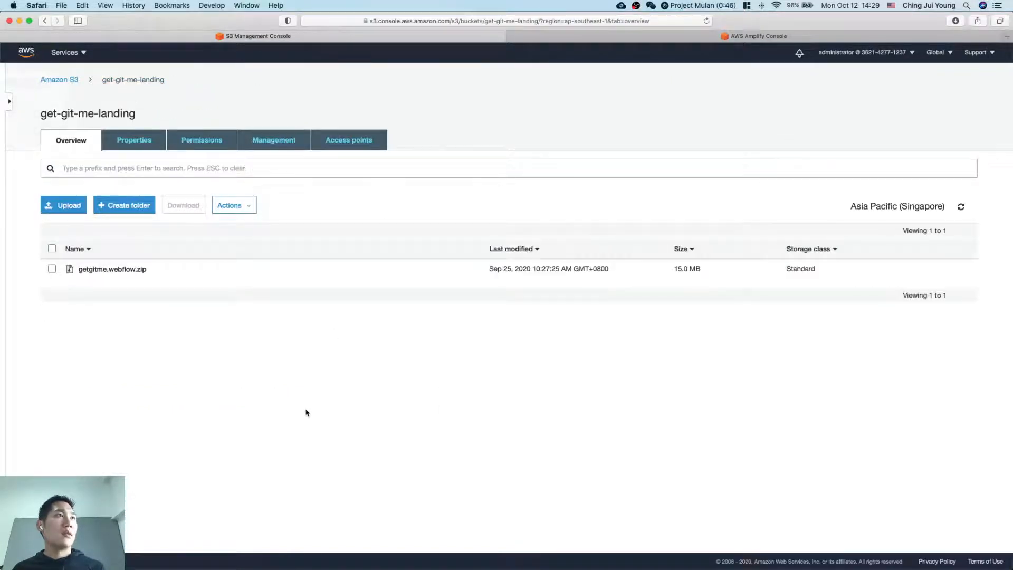
pyautogui.click(68, 205)
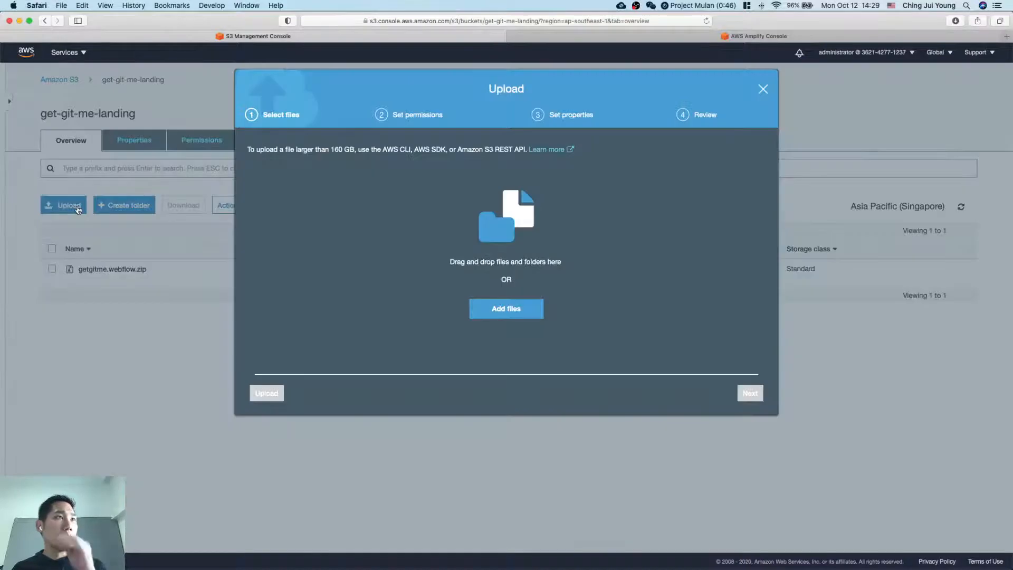
pyautogui.click(525, 311)
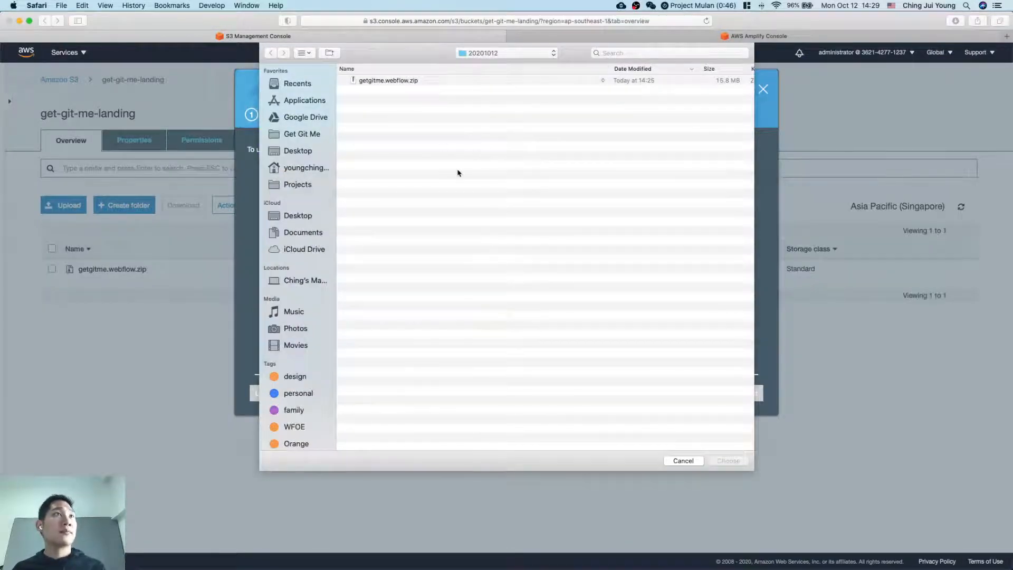
pyautogui.click(411, 82)
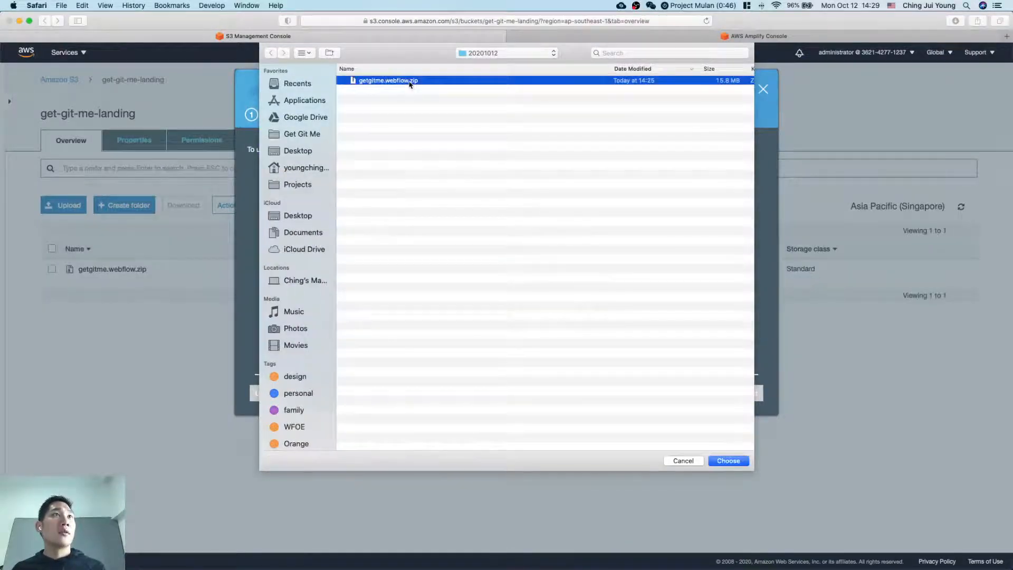
pyautogui.click(728, 462)
pyautogui.click(754, 396)
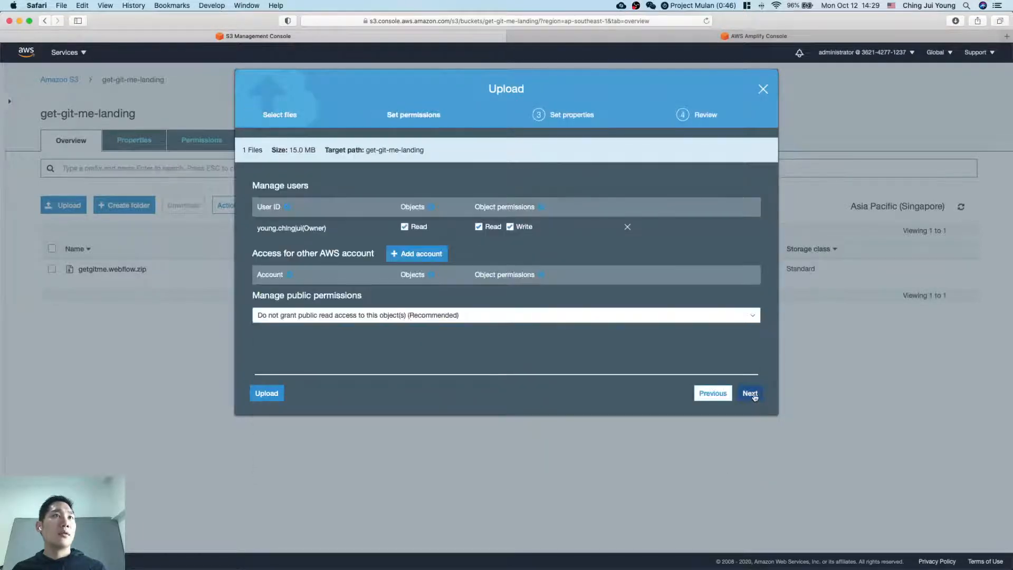
pyautogui.click(413, 317)
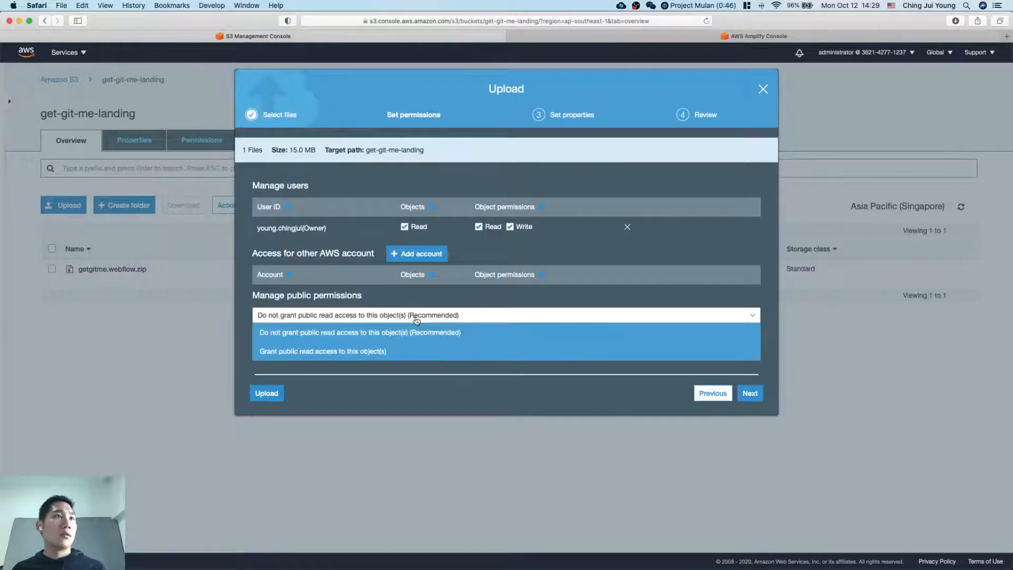
pyautogui.click(407, 351)
pyautogui.click(756, 399)
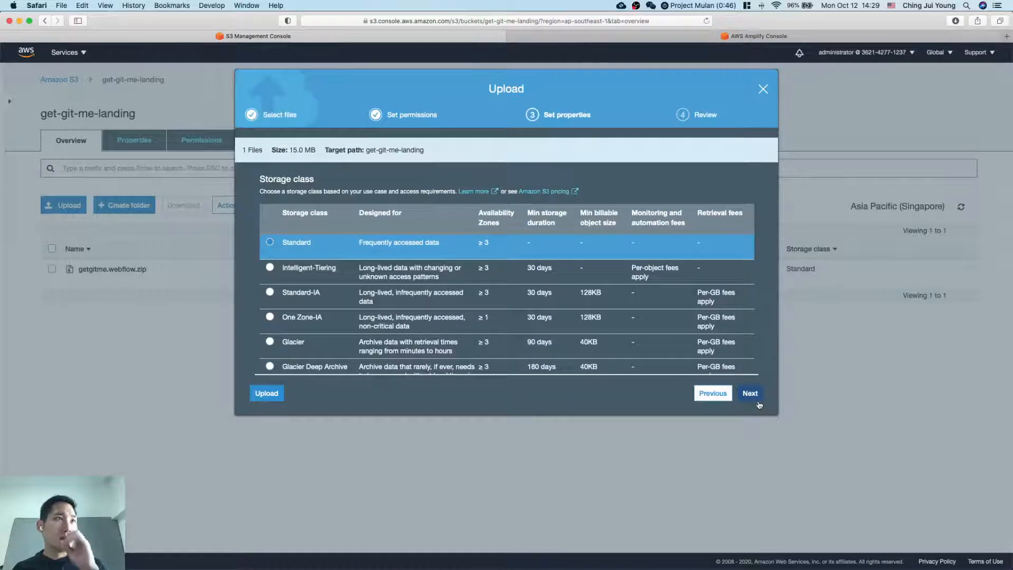
pyautogui.click(758, 399)
pyautogui.click(755, 393)
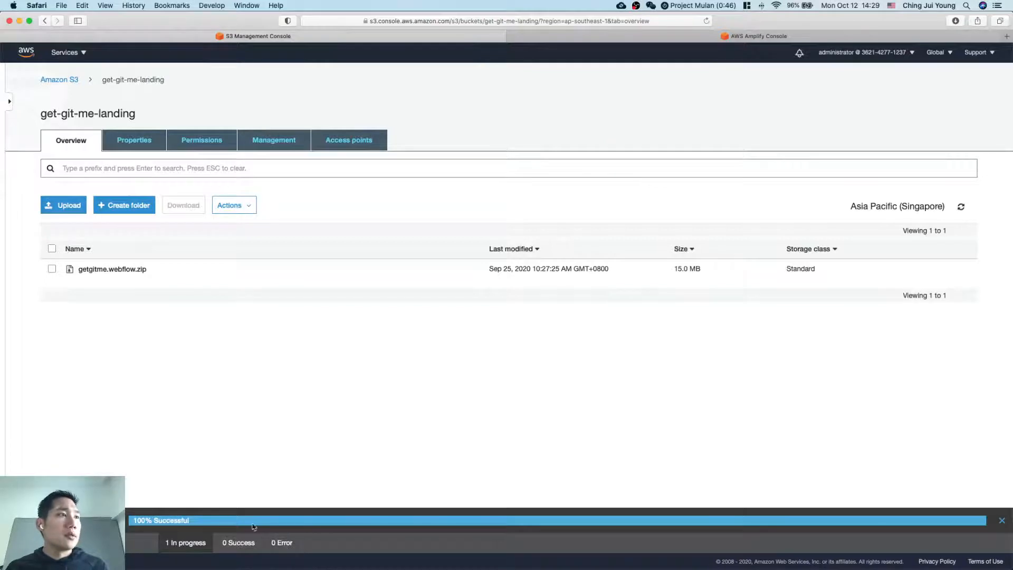
# Step: Check the progress details of the upload without cancelling it, and reload the get-git-me-landing bucket
pyautogui.click(275, 520)
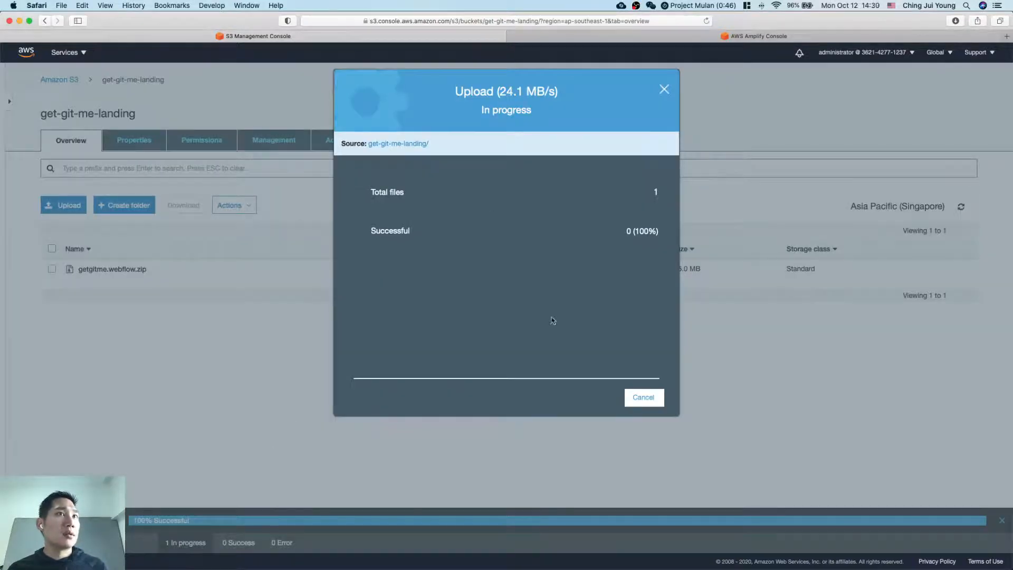
pyautogui.click(648, 405)
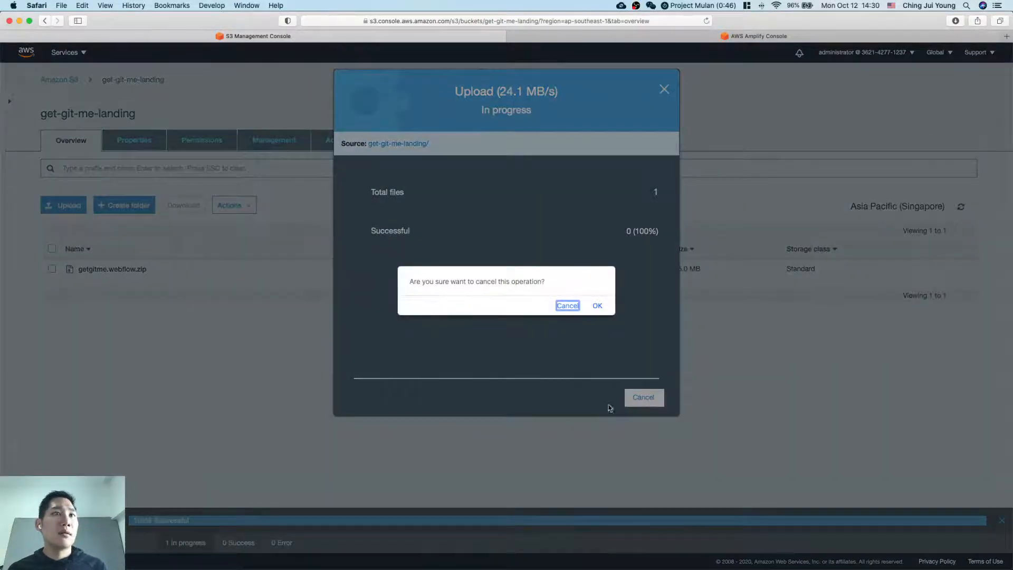
pyautogui.click(575, 312)
pyautogui.click(664, 90)
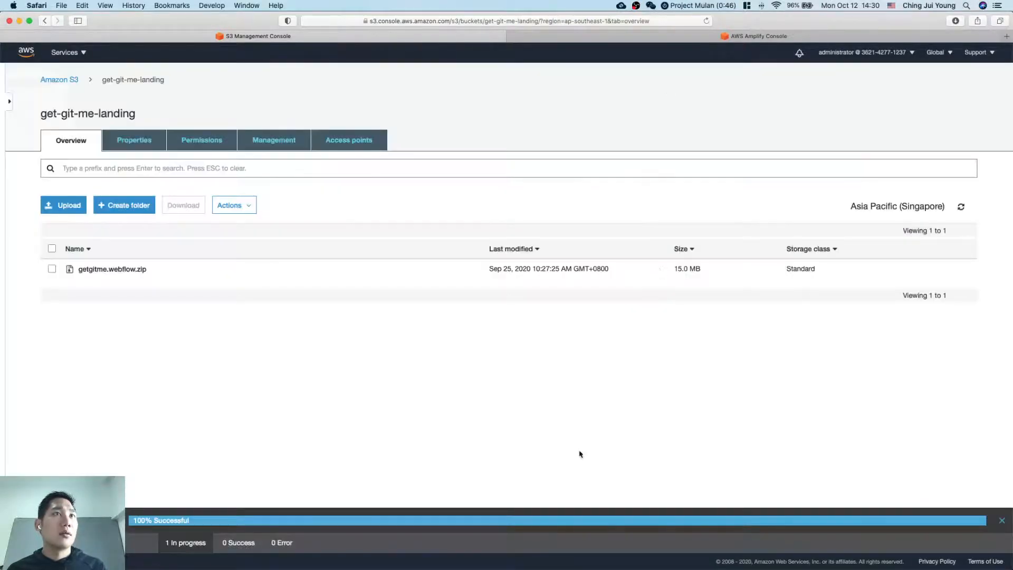
pyautogui.press('super+r')
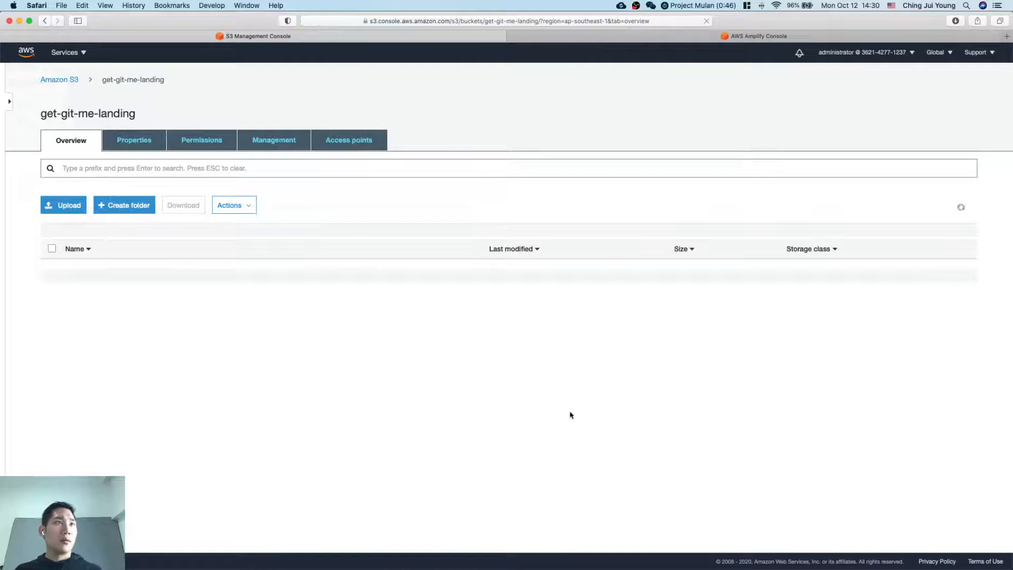
# Step: Search Google for "how to update file in s3" and open the two Stack Overflow results and the Quora result in background tabs
pyautogui.press('super+t')
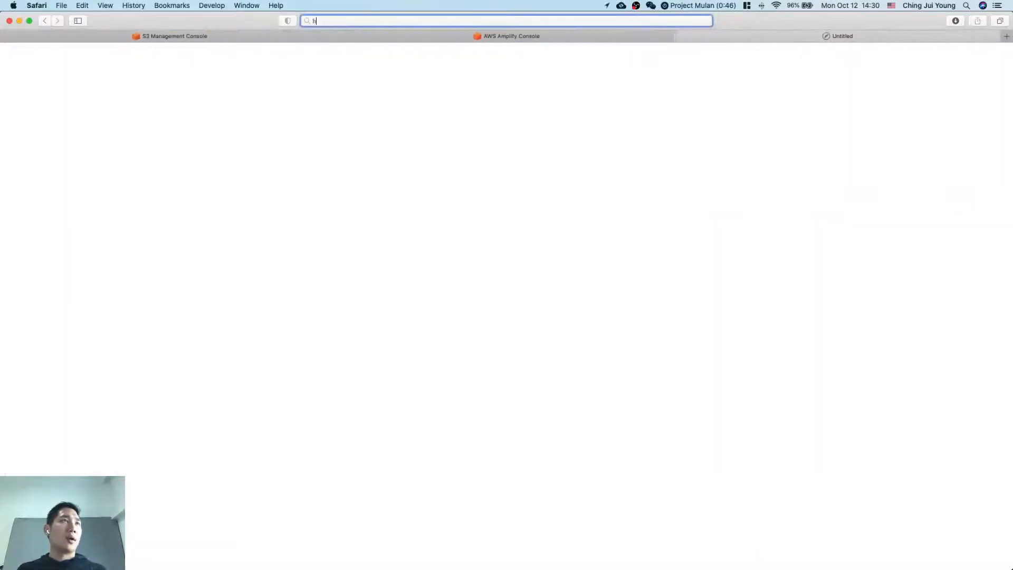
pyautogui.write('how to update f')
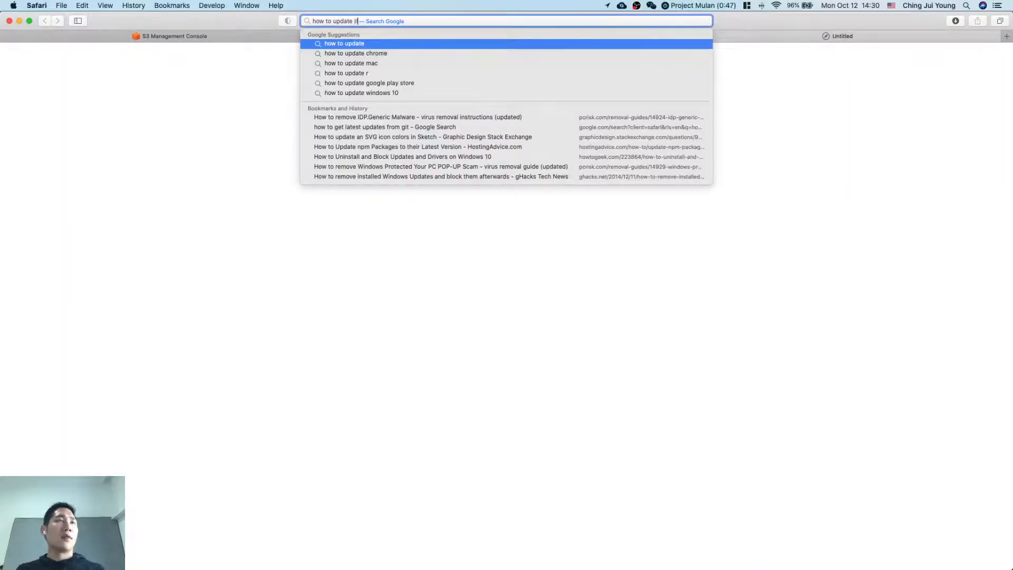
pyautogui.write('ile in s3')
pyautogui.press('Return')
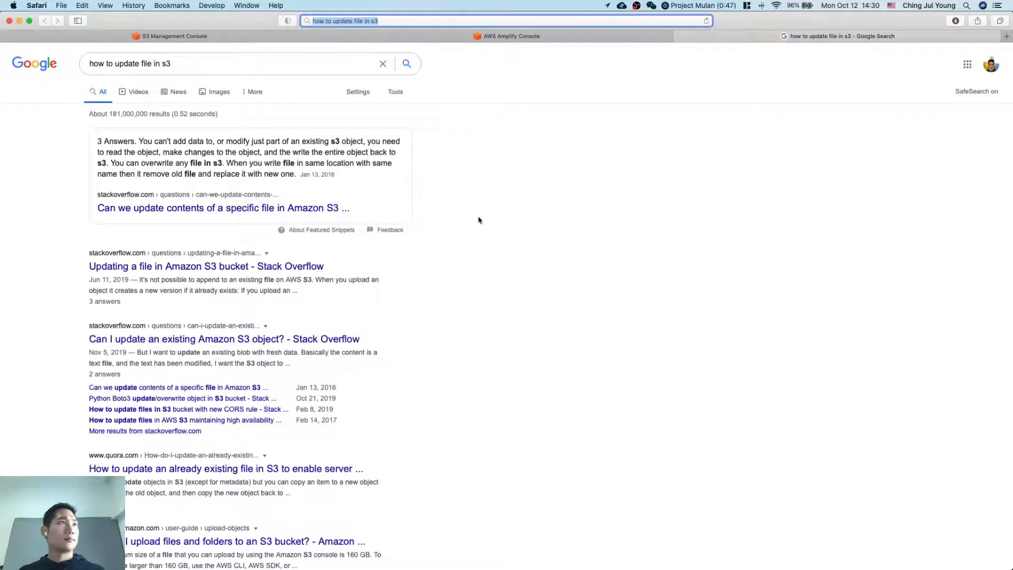
pyautogui.keyDown('super'); pyautogui.click(232, 342); pyautogui.keyUp('super')
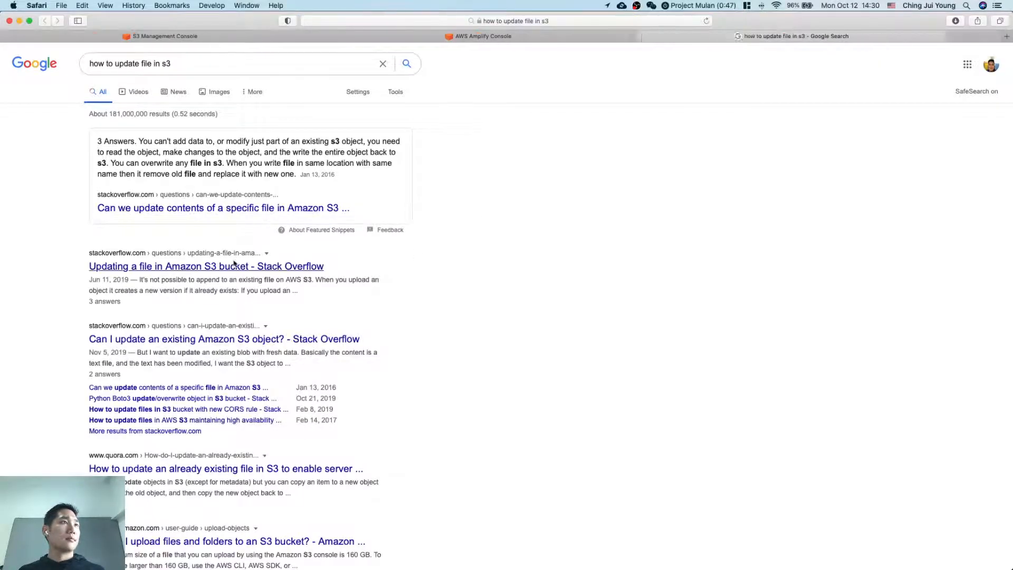
pyautogui.keyDown('super'); pyautogui.click(233, 343); pyautogui.keyUp('super')
pyautogui.keyDown('super'); pyautogui.click(257, 470); pyautogui.keyUp('super')
# Step: Read the Stack Overflow answers to "Updating a file in Amazon S3 bucket" and open the linked AWS ObjectOperations documentation in a background tab
pyautogui.hotkey('ctrl', 'Tab')
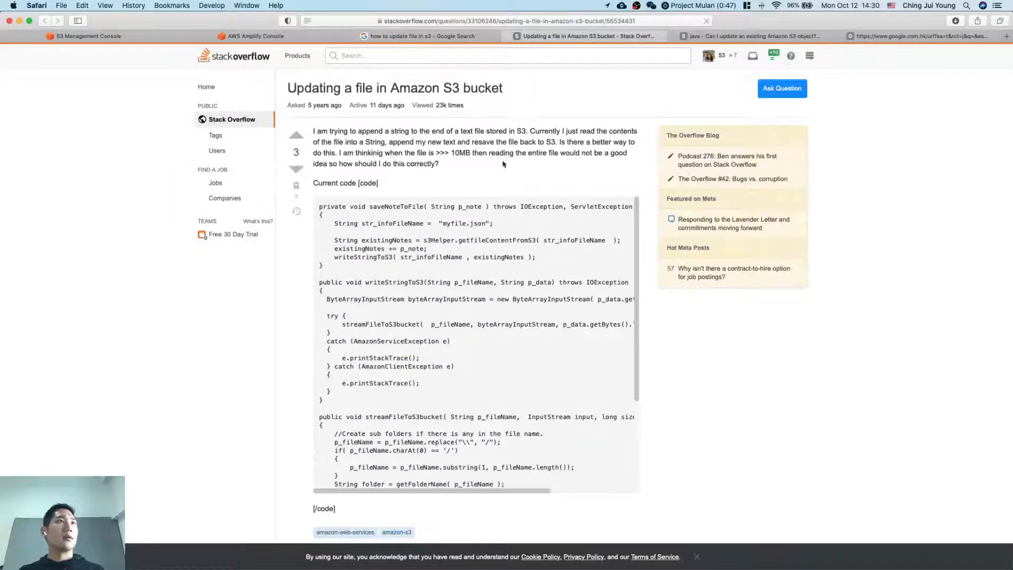
pyautogui.scroll(-5, 517, 263)
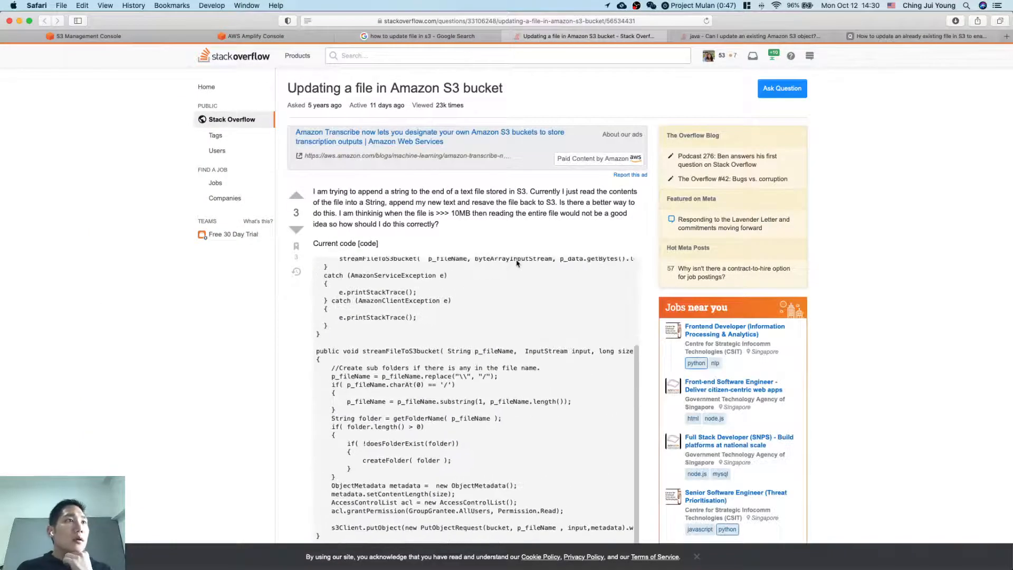
pyautogui.scroll(-6, 517, 263)
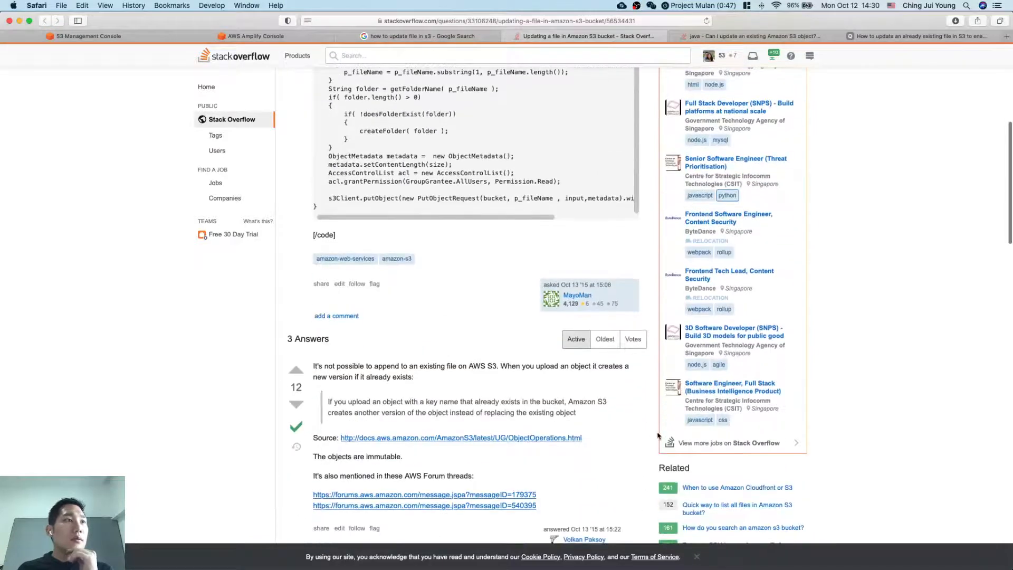
pyautogui.scroll(-1, 582, 394)
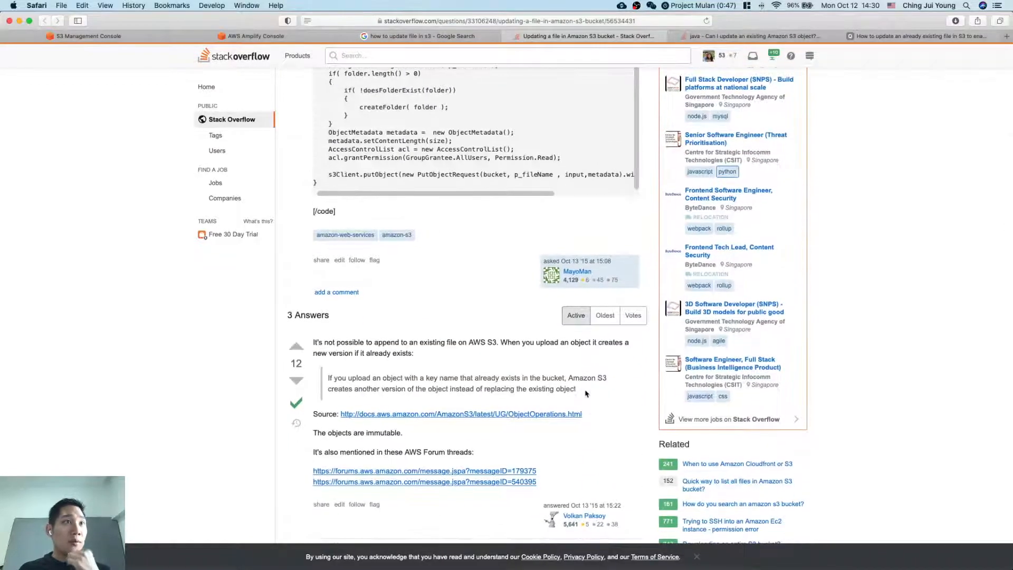
pyautogui.scroll(-1, 515, 372)
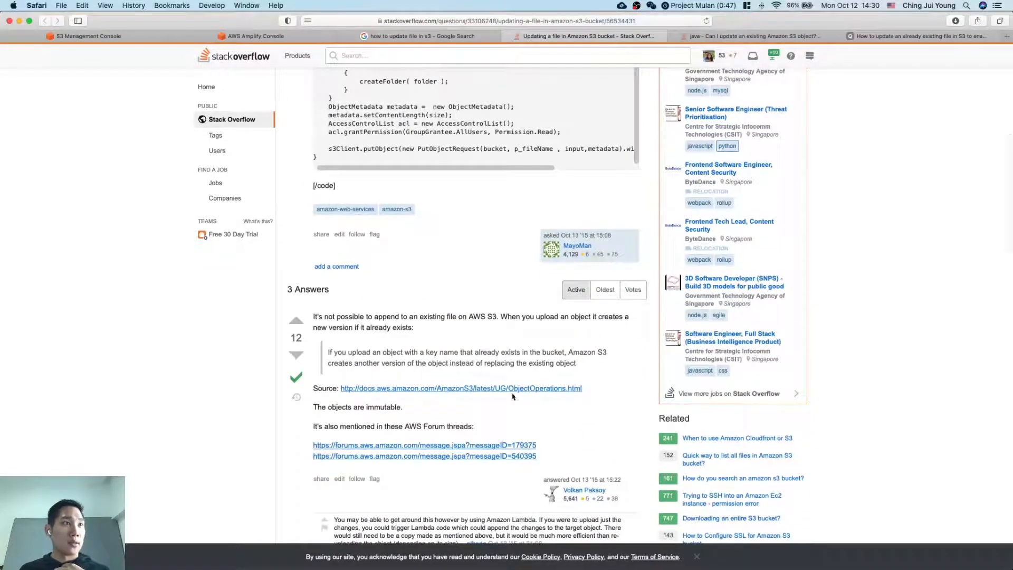
pyautogui.scroll(-4, 511, 395)
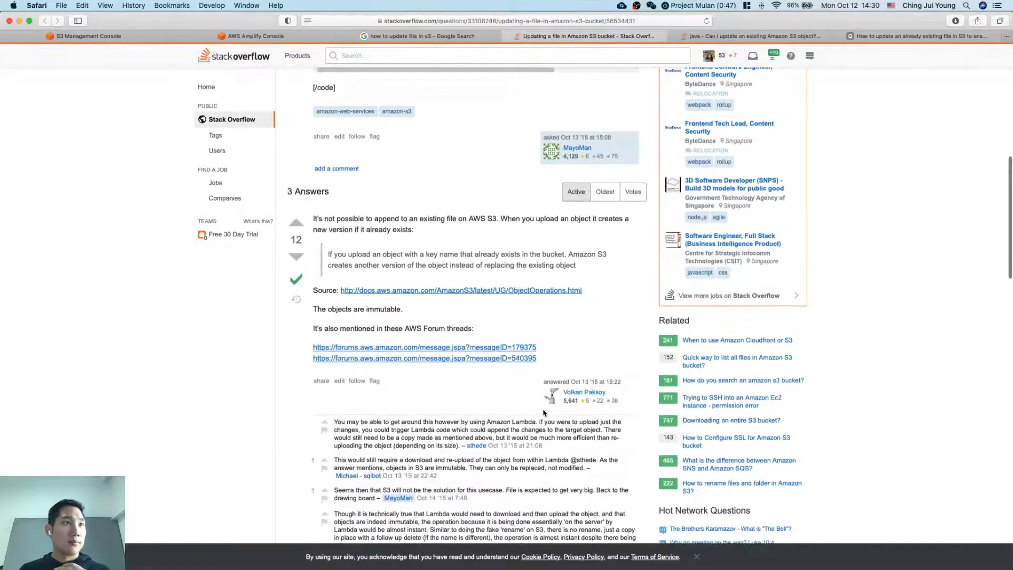
pyautogui.keyDown('super'); pyautogui.click(540, 291); pyautogui.keyUp('super')
pyautogui.scroll(-10, 550, 325)
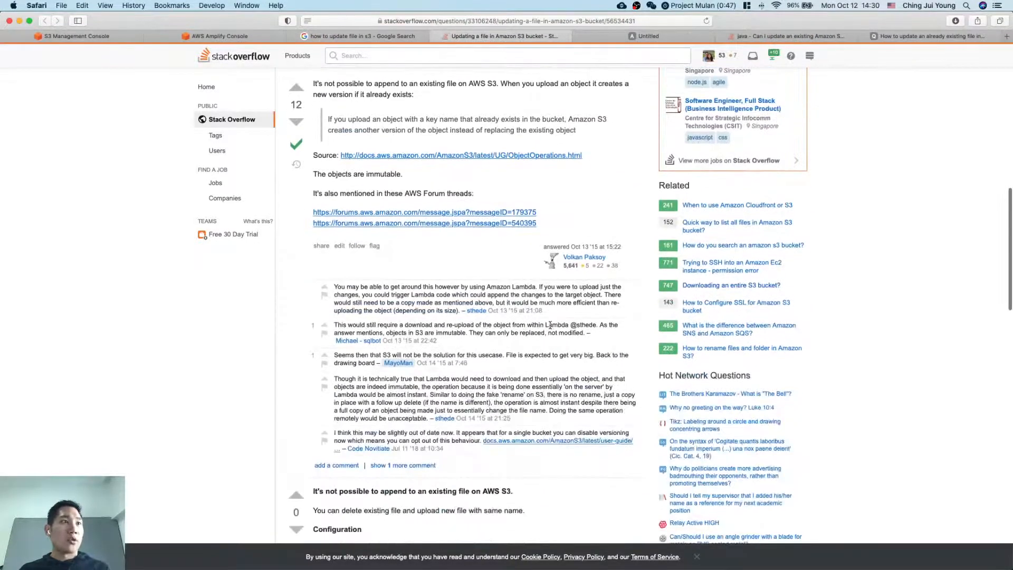
# Step: Read the Stack Overflow answers to "Can I update an existing Amazon S3 object?"
pyautogui.hotkey('ctrl', 'Tab')
pyautogui.hotkey('ctrl', 'Tab')
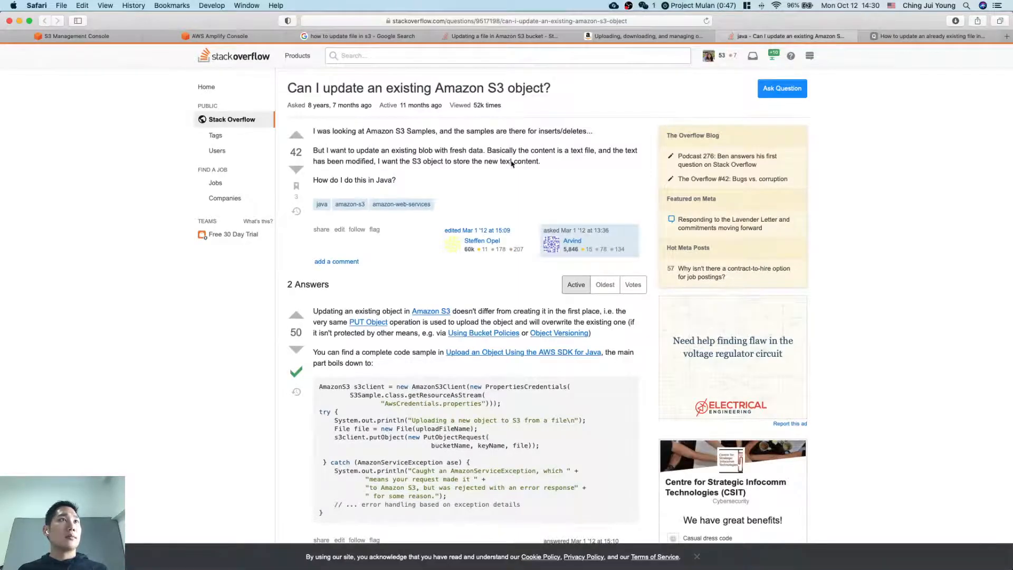
pyautogui.scroll(-1, 510, 164)
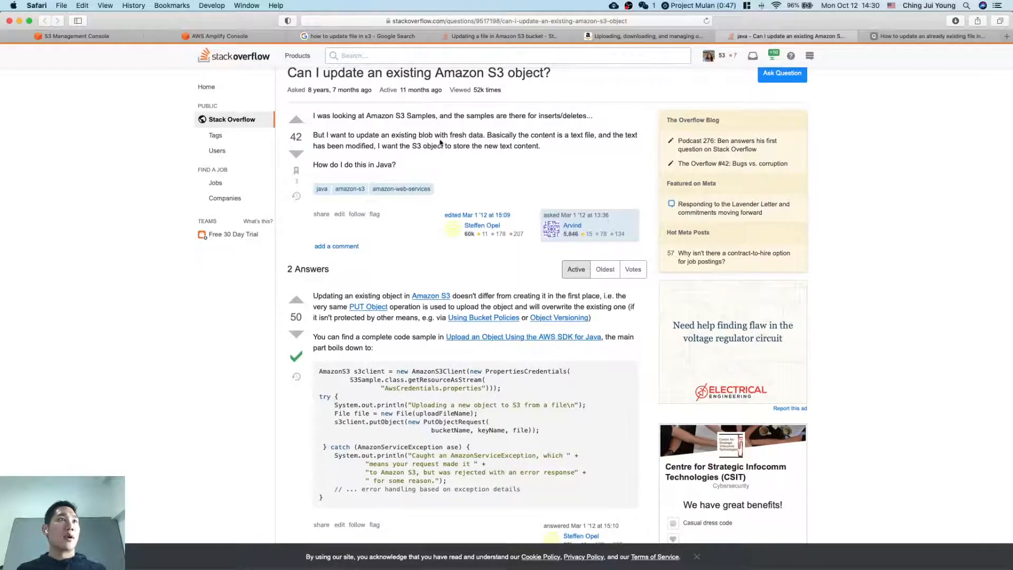
pyautogui.scroll(-2, 451, 132)
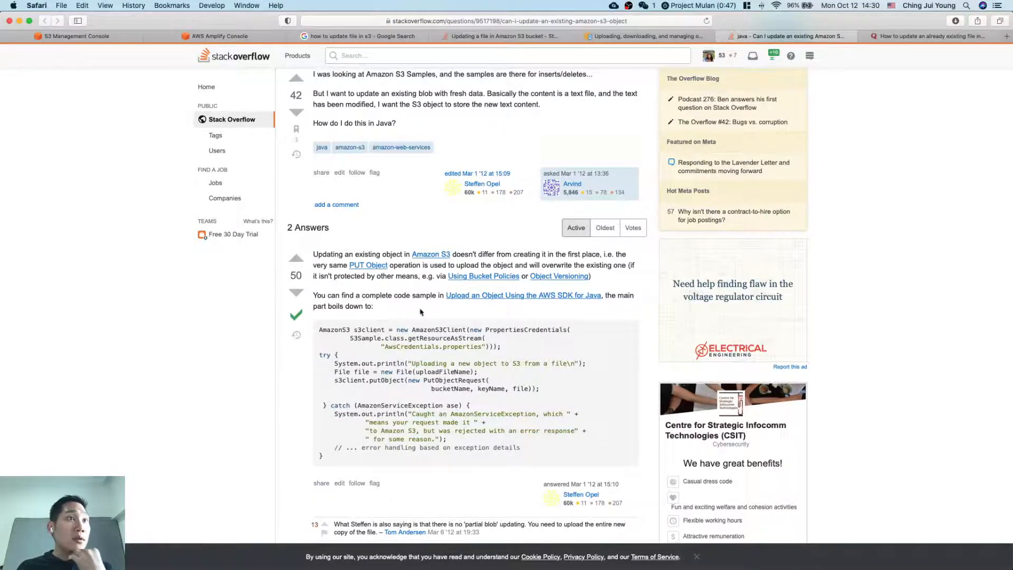
pyautogui.scroll(-5, 427, 343)
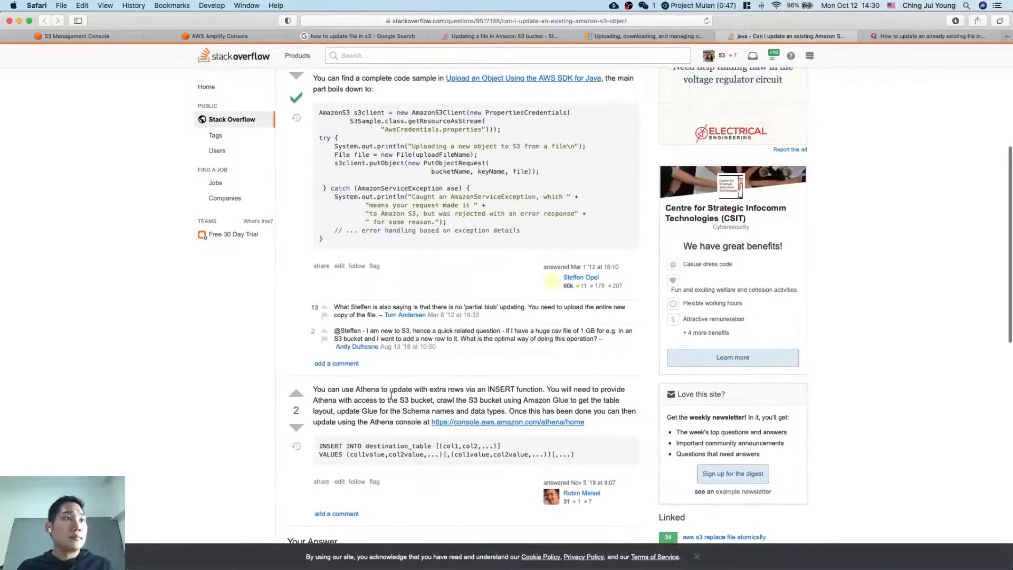
# Step: Read the Quora answer about updating an already existing file in S3 and recheck the Google results on the topic
pyautogui.hotkey('ctrl', 'Tab')
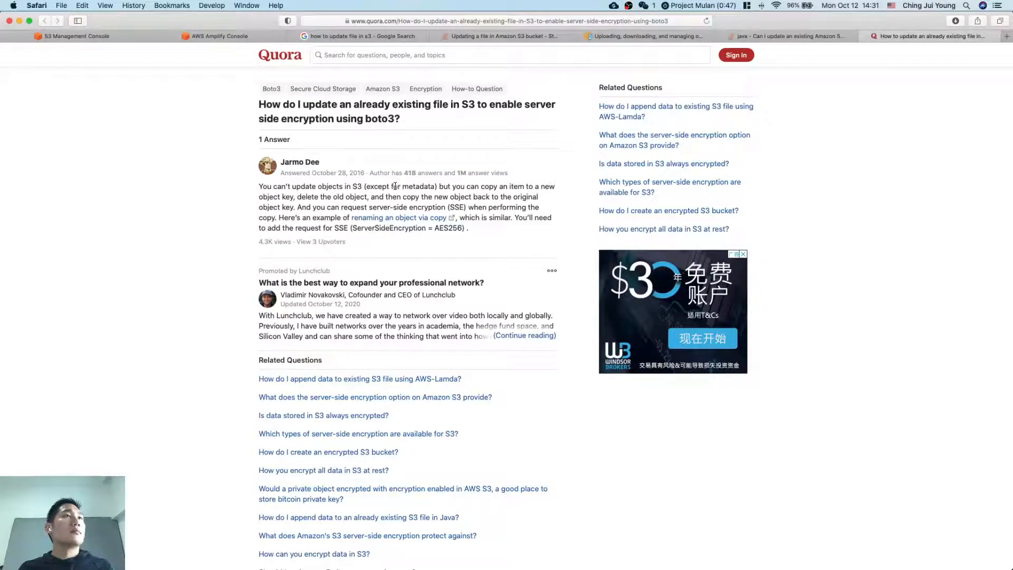
pyautogui.hotkey('ctrl', 'shift', 'Tab')
pyautogui.hotkey('ctrl', 'shift', 'Tab')
pyautogui.hotkey('ctrl', 'shift', 'Tab')
pyautogui.hotkey('ctrl', 'shift', 'Tab')
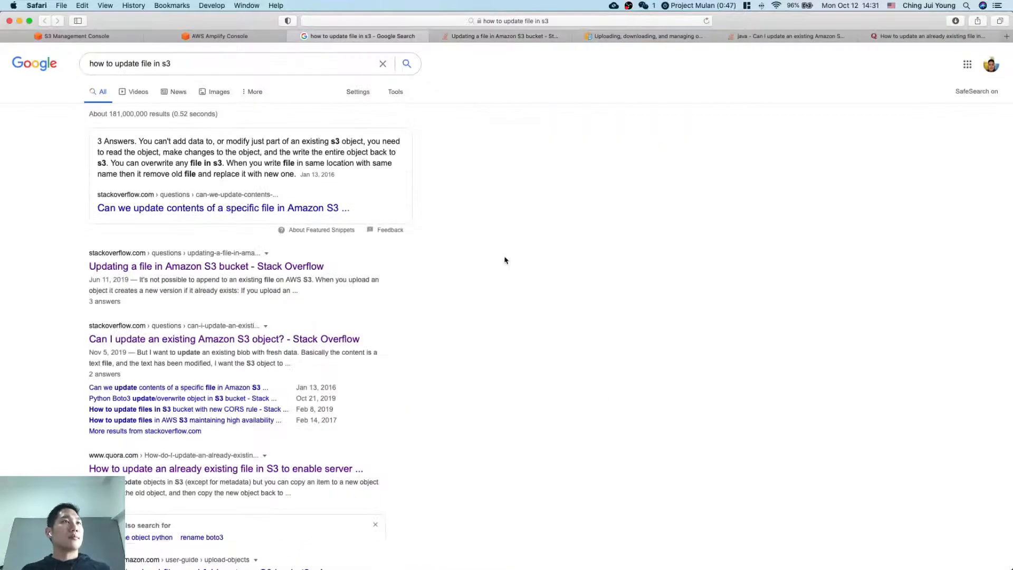
pyautogui.hotkey('ctrl', 'Tab')
pyautogui.hotkey('ctrl', 'Tab')
pyautogui.hotkey('ctrl', 'Tab')
pyautogui.hotkey('ctrl', 'Tab')
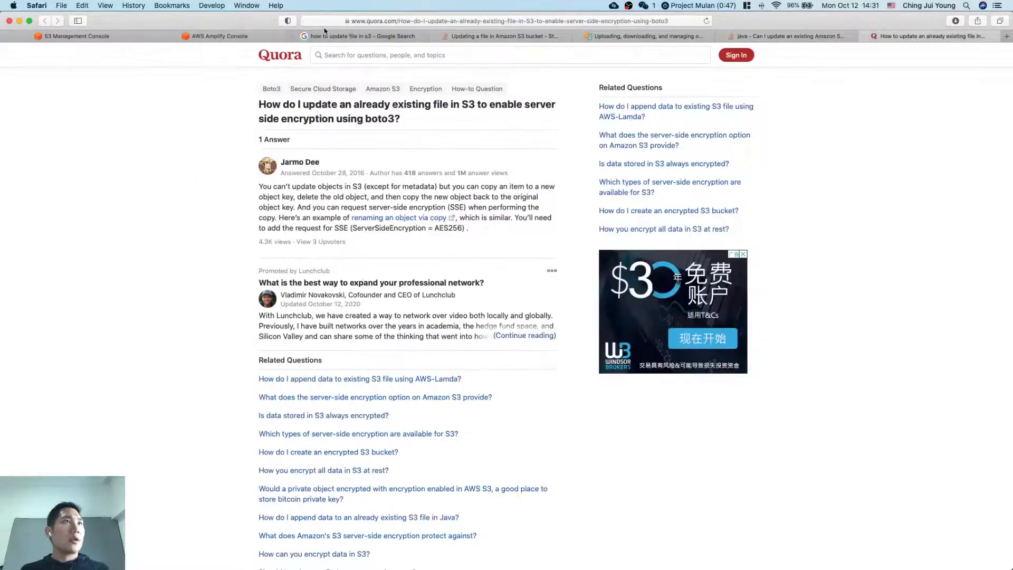
# Step: Return to the get-git-me-landing bucket in the S3 console and delete getgitme.webflow.zip from it
pyautogui.click(325, 36)
pyautogui.click(235, 37)
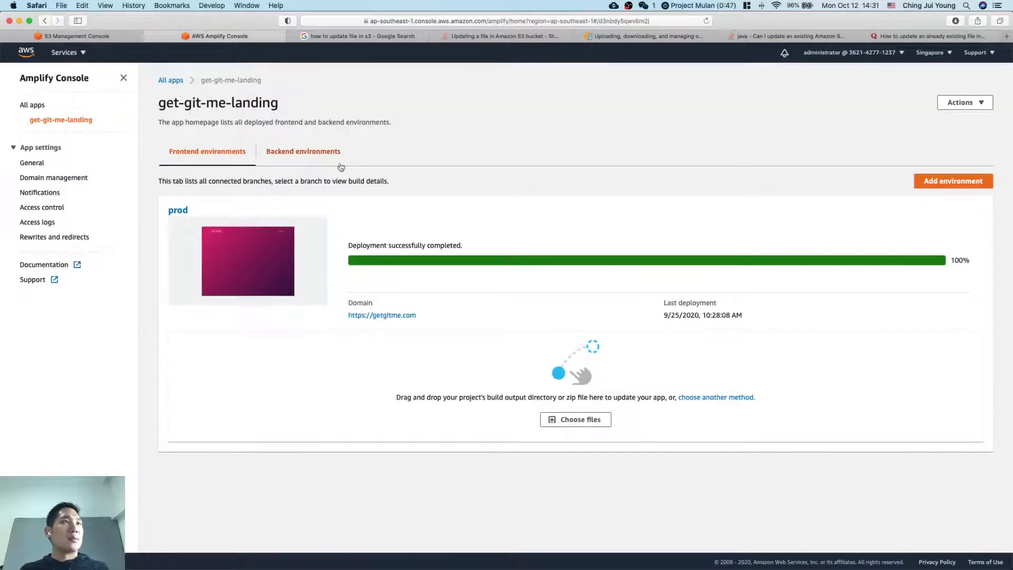
pyautogui.hotkey('ctrl', 'shift', 'Tab')
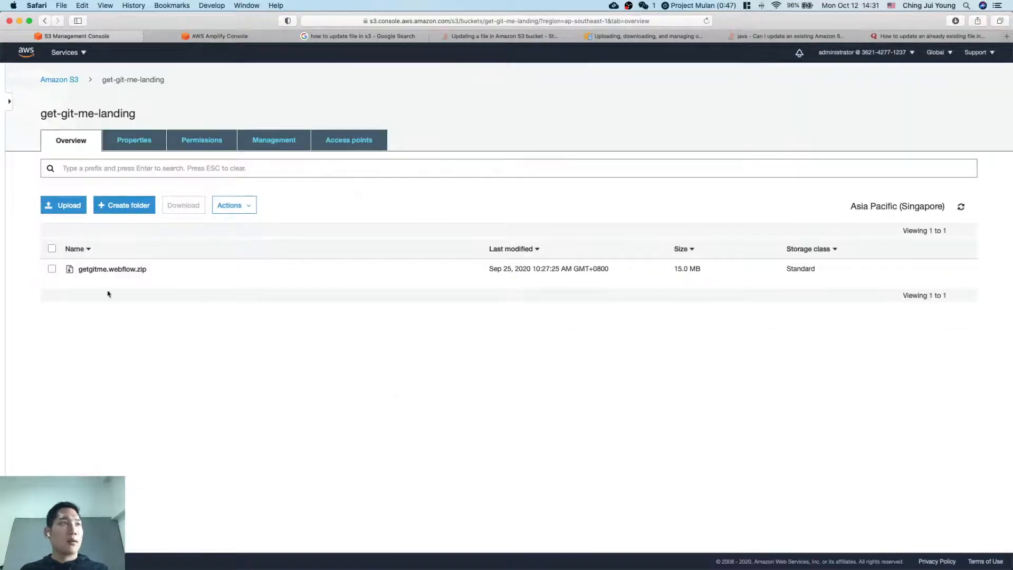
pyautogui.click(274, 270)
pyautogui.click(235, 206)
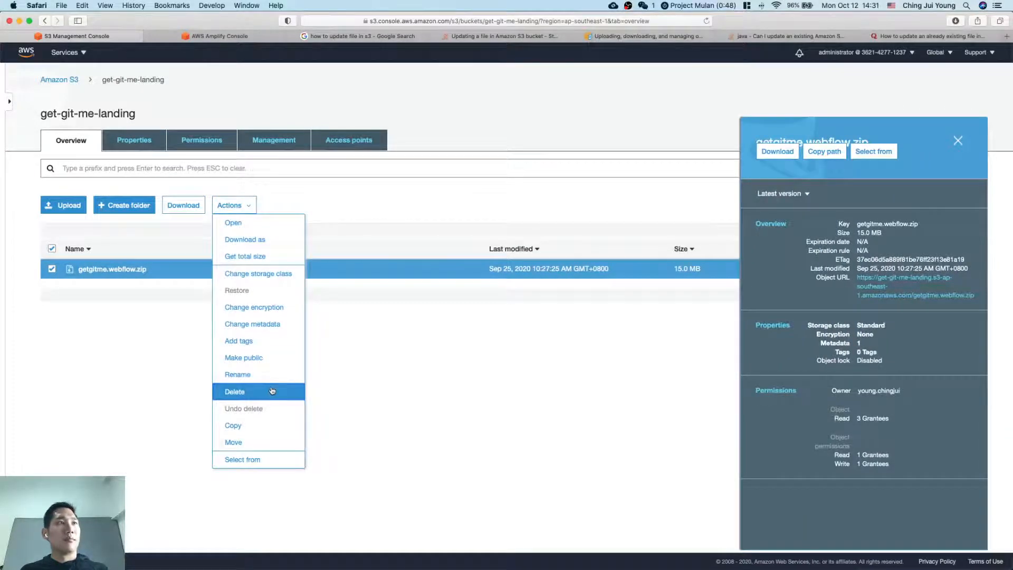
pyautogui.click(272, 391)
pyautogui.click(654, 392)
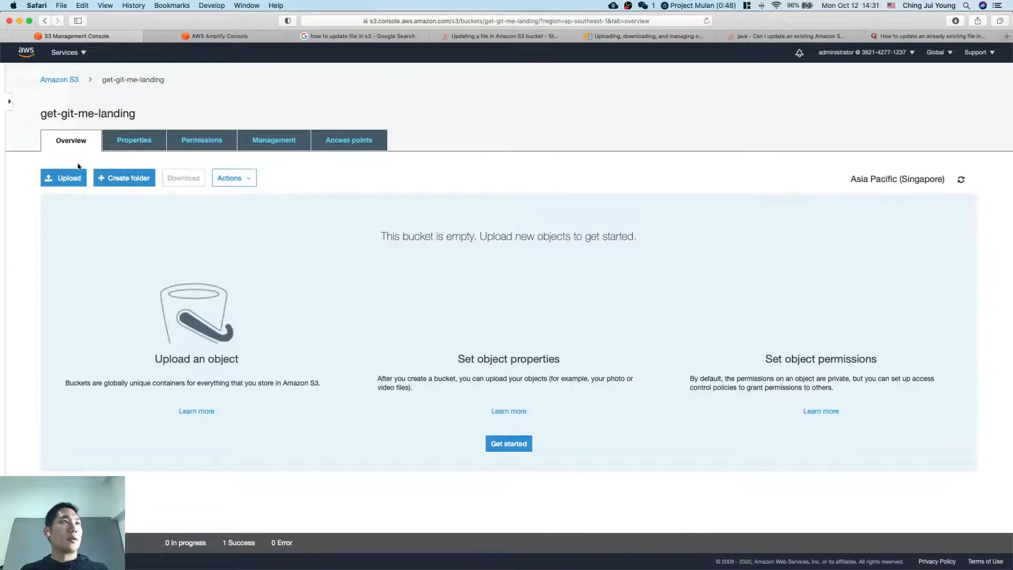
# Step: Upload getgitme.webflow.zip to the get-git-me-landing bucket with default permissions and Standard storage class, and reload the bucket page
pyautogui.click(74, 177)
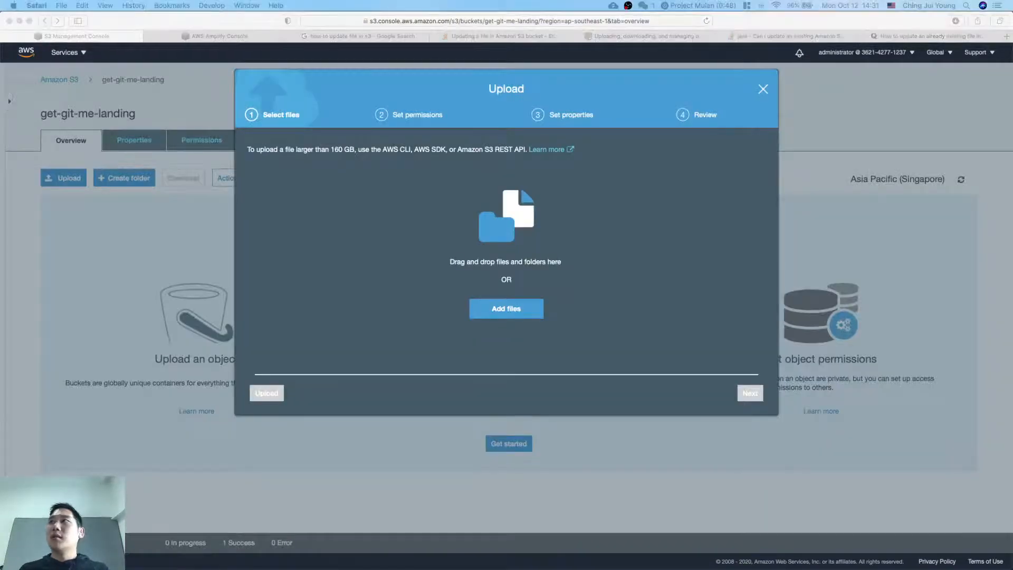
pyautogui.moveTo(739, 185); pyautogui.dragTo(554, 289)
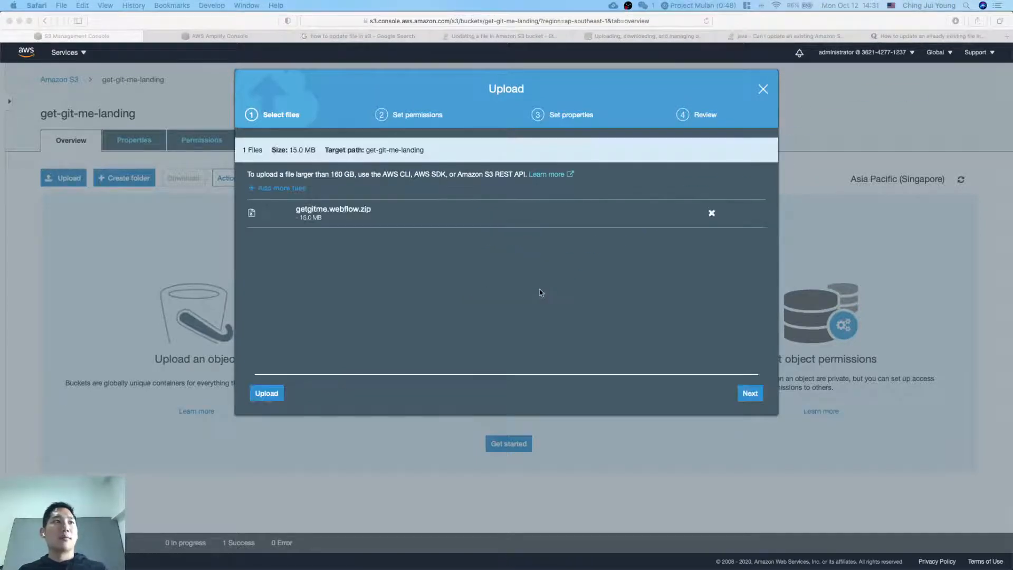
pyautogui.click(758, 397)
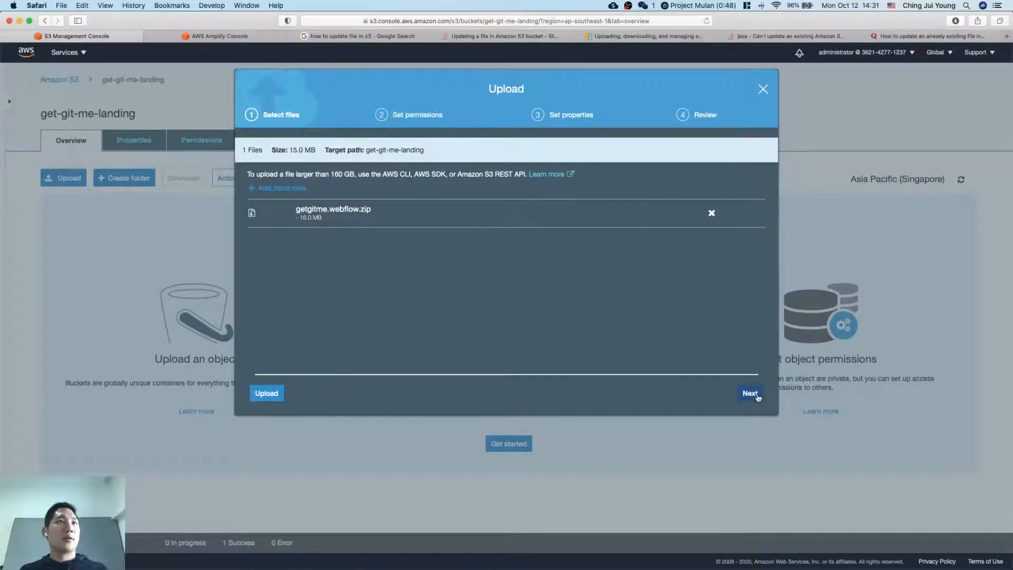
pyautogui.click(750, 393)
pyautogui.click(757, 397)
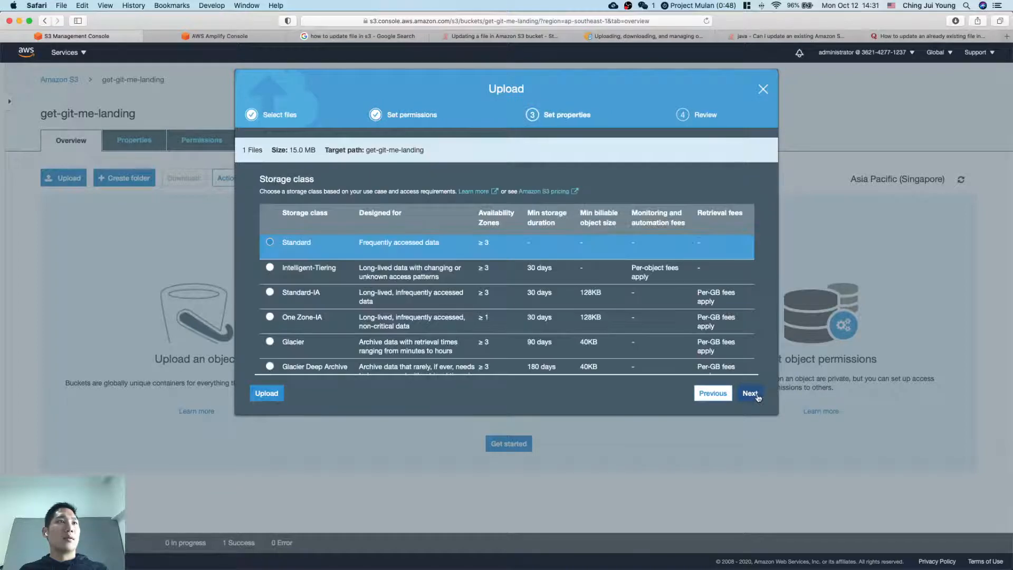
pyautogui.click(758, 397)
pyautogui.click(758, 396)
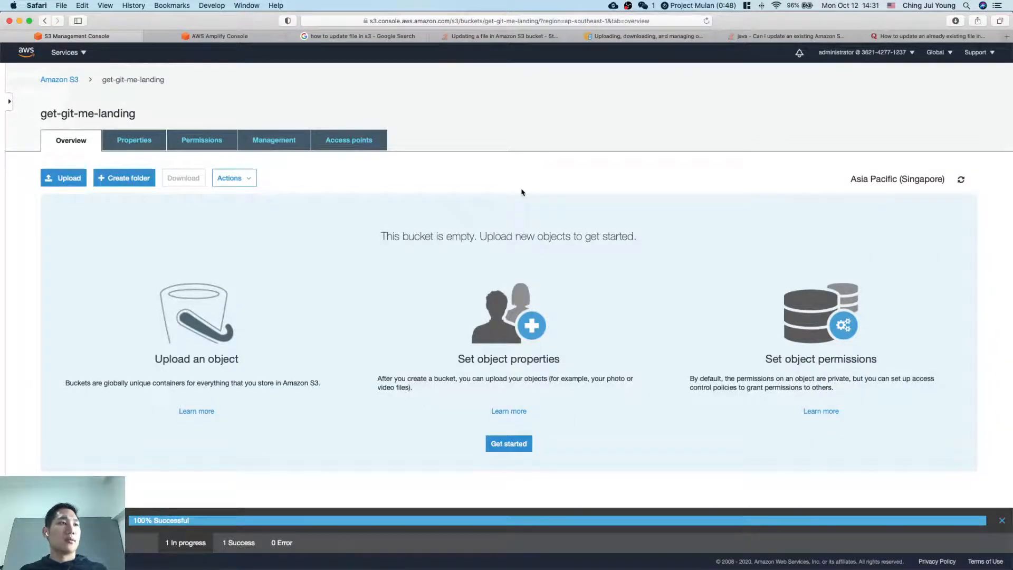
pyautogui.press('super+r')
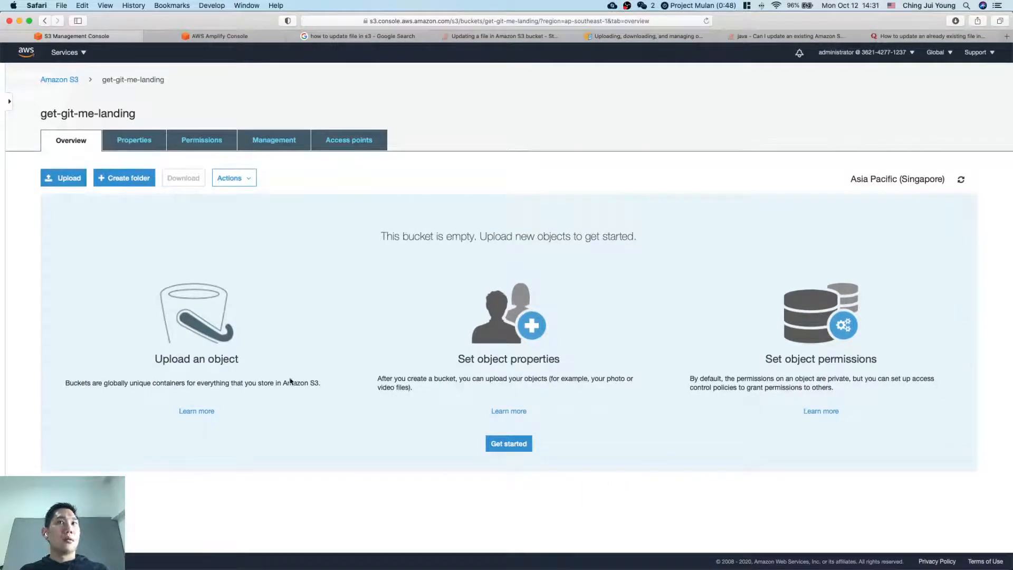
# Step: Check the bucket's Properties, Permissions and Management settings and reload its object overview
pyautogui.click(133, 144)
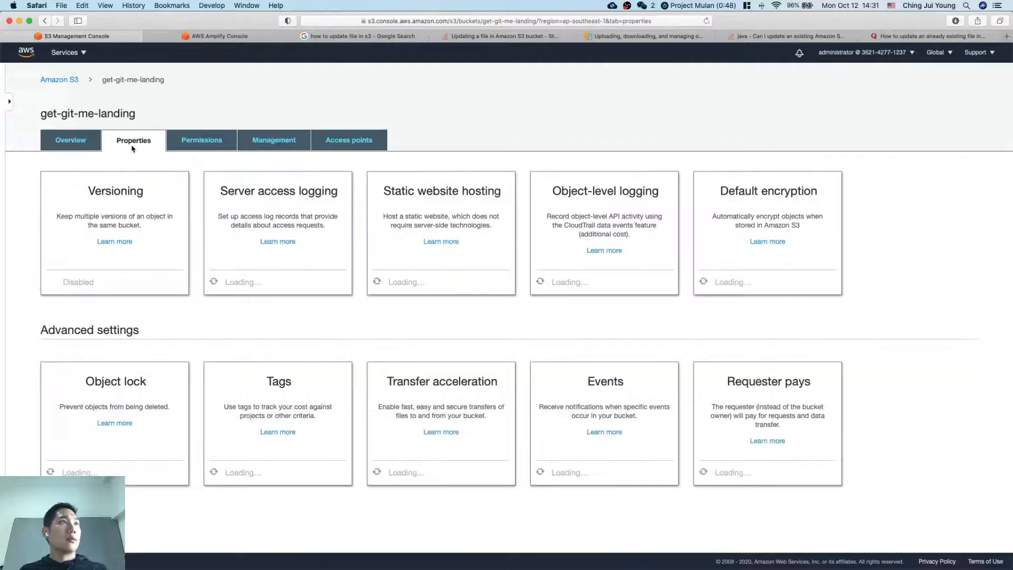
pyautogui.click(194, 145)
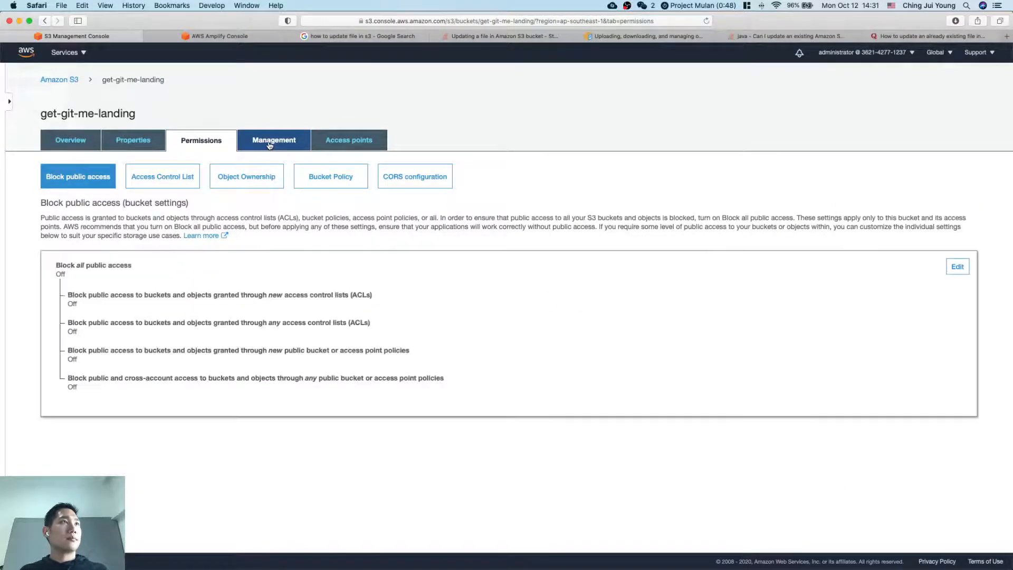
pyautogui.click(270, 145)
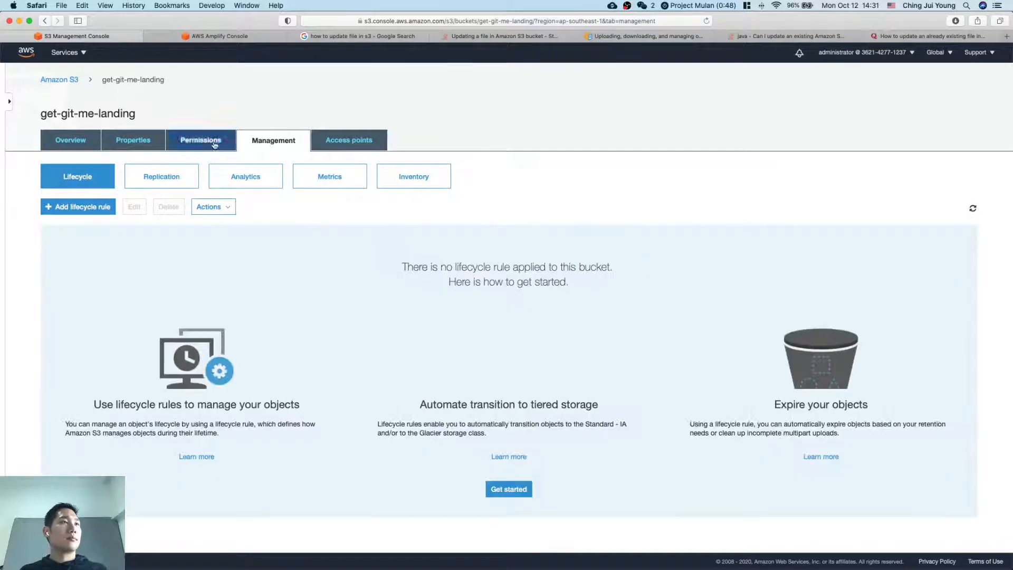
pyautogui.click(43, 143)
pyautogui.press('super+r')
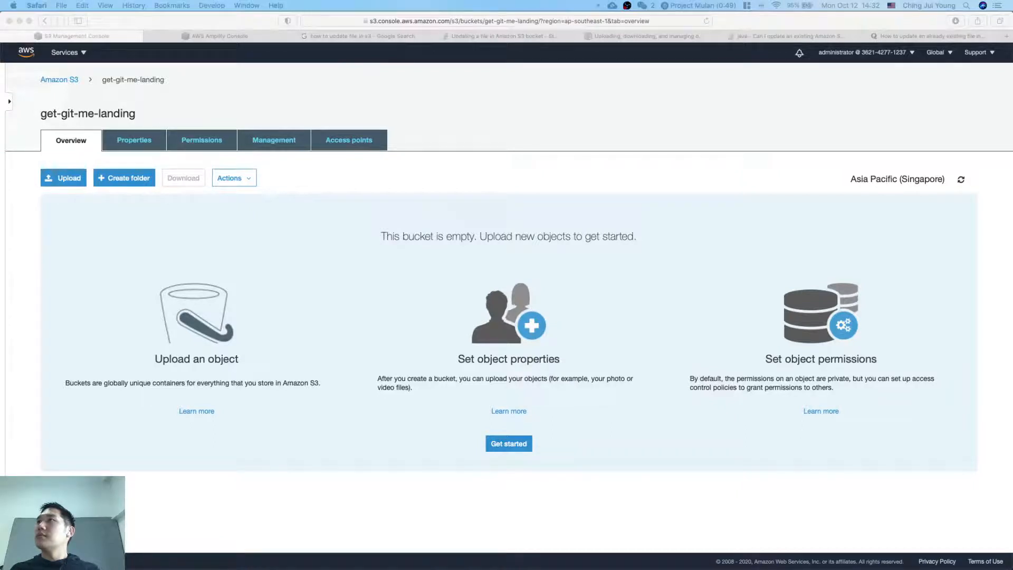
# Step: Try uploading getgitme.webflow.zip to the bucket again from the file chooser, keeping the default permissions and properties
pyautogui.click(831, 303)
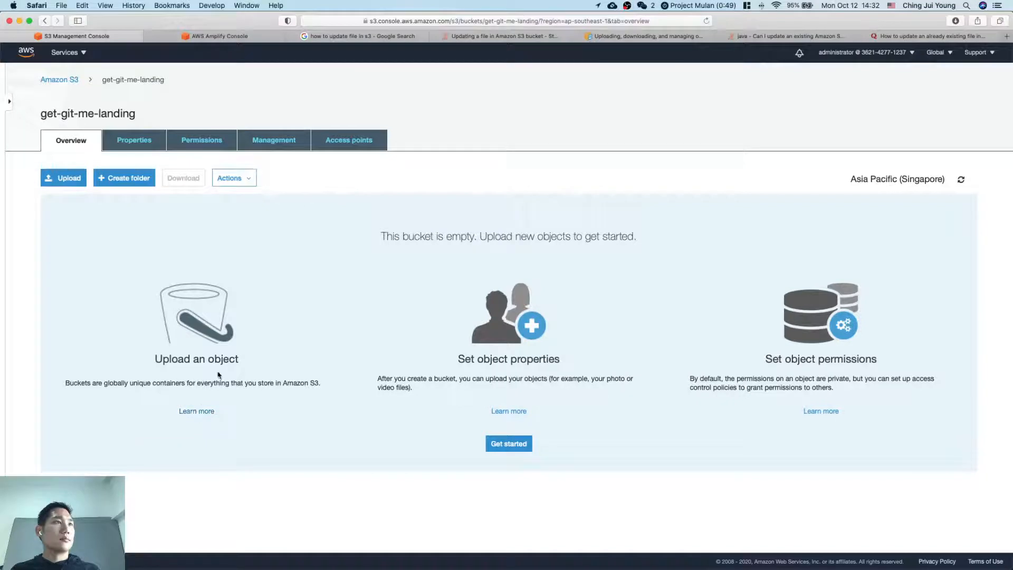
pyautogui.click(63, 178)
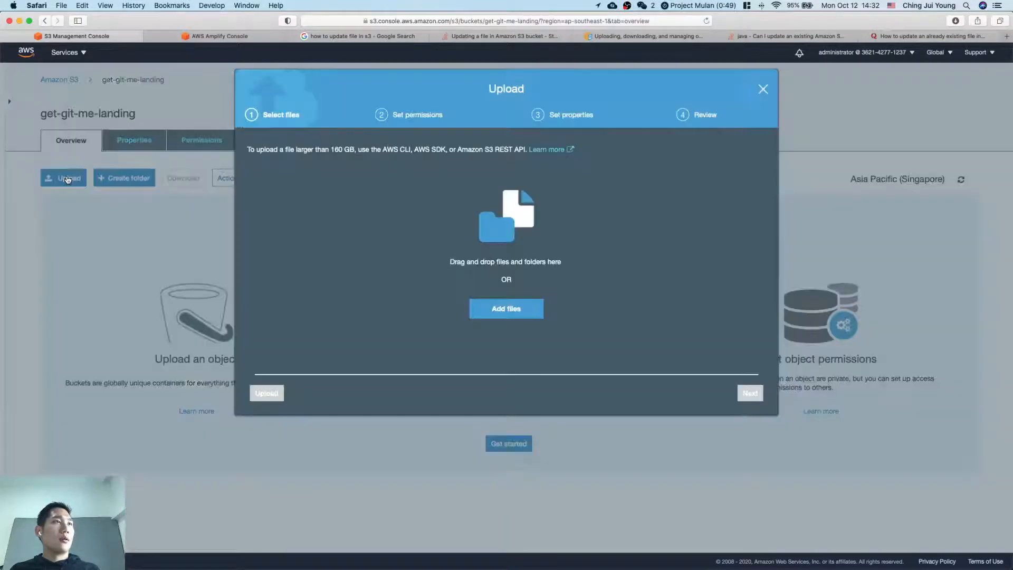
pyautogui.click(515, 316)
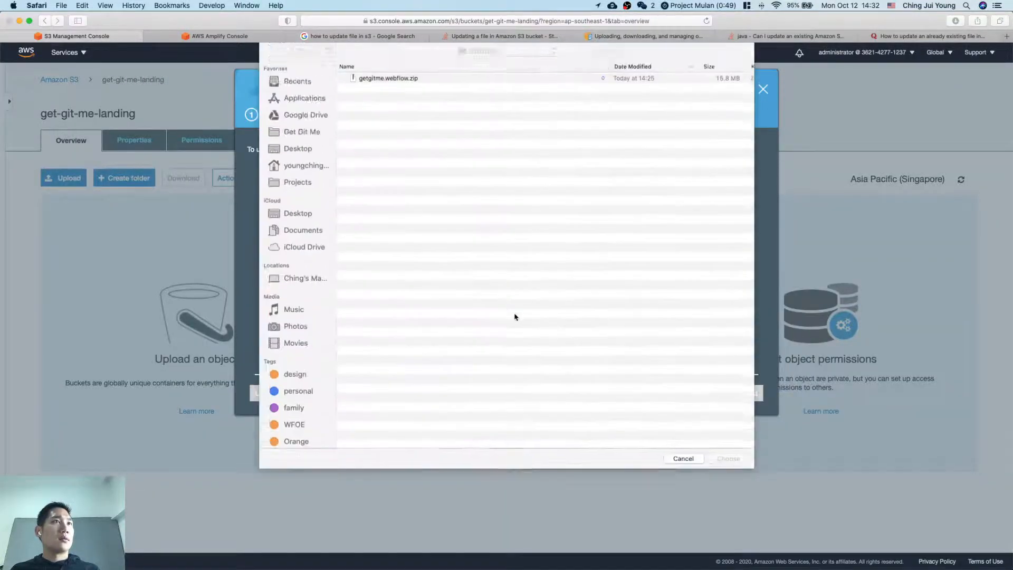
pyautogui.click(399, 80)
pyautogui.doubleClick(398, 80)
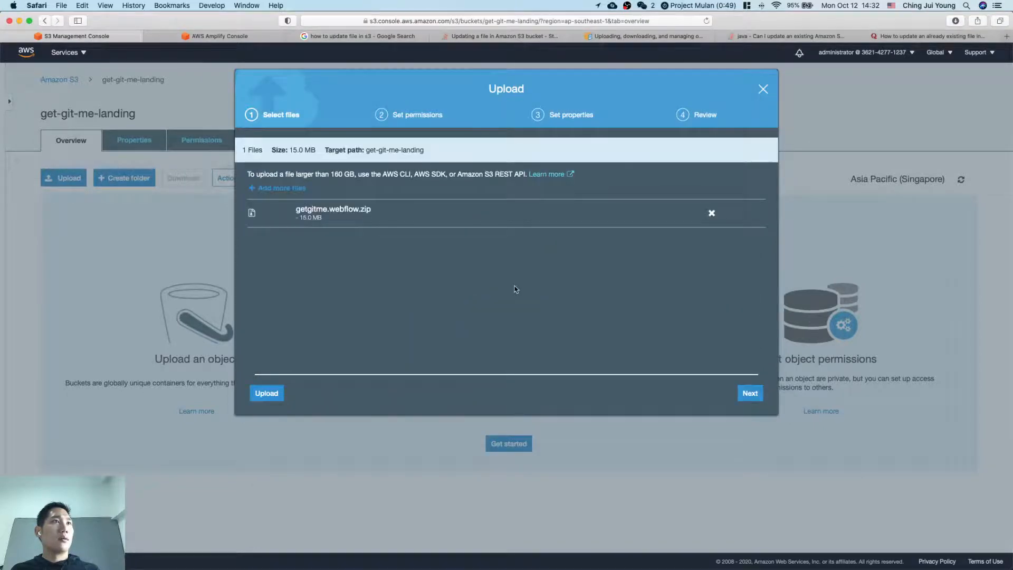
pyautogui.click(753, 398)
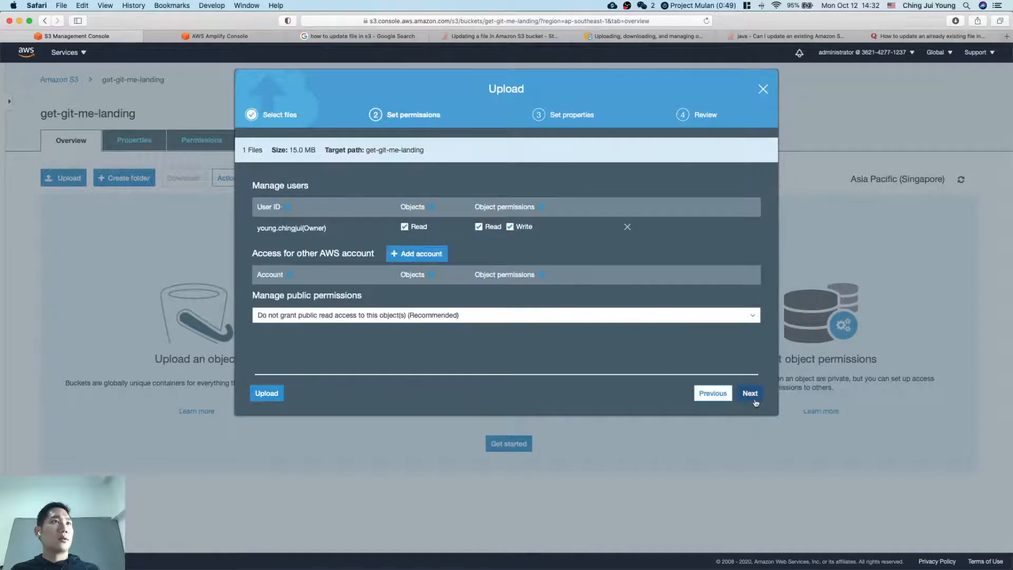
pyautogui.click(755, 402)
pyautogui.click(755, 402)
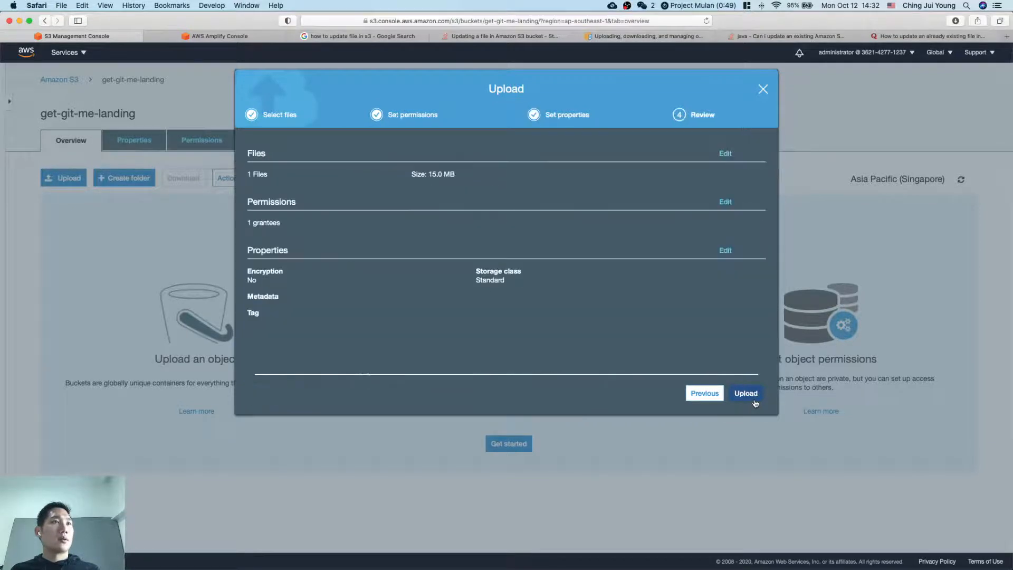
pyautogui.click(746, 395)
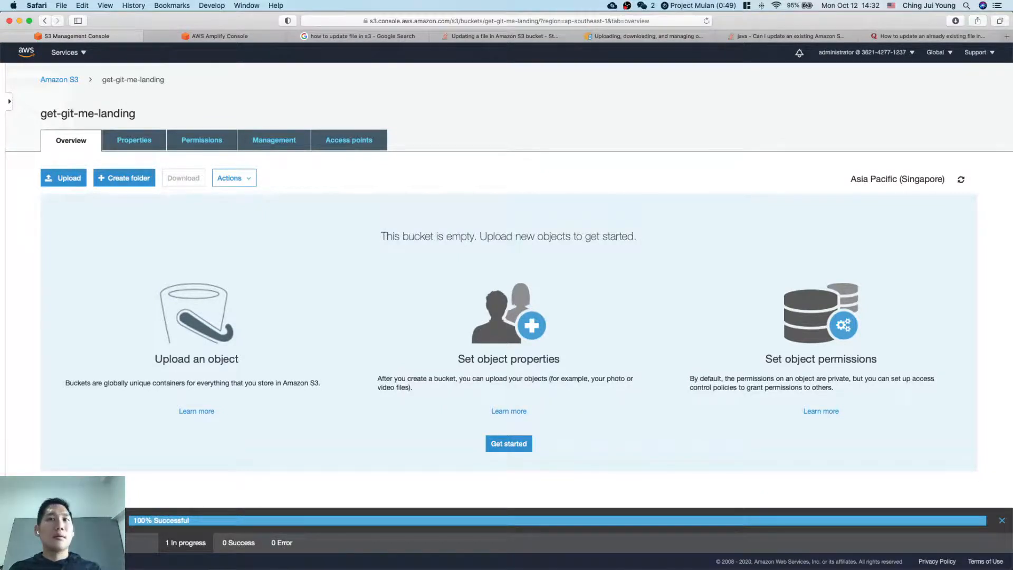
# Step: Decline cancelling the running upload and reload the bucket's object list to check for the file
pyautogui.click(1002, 520)
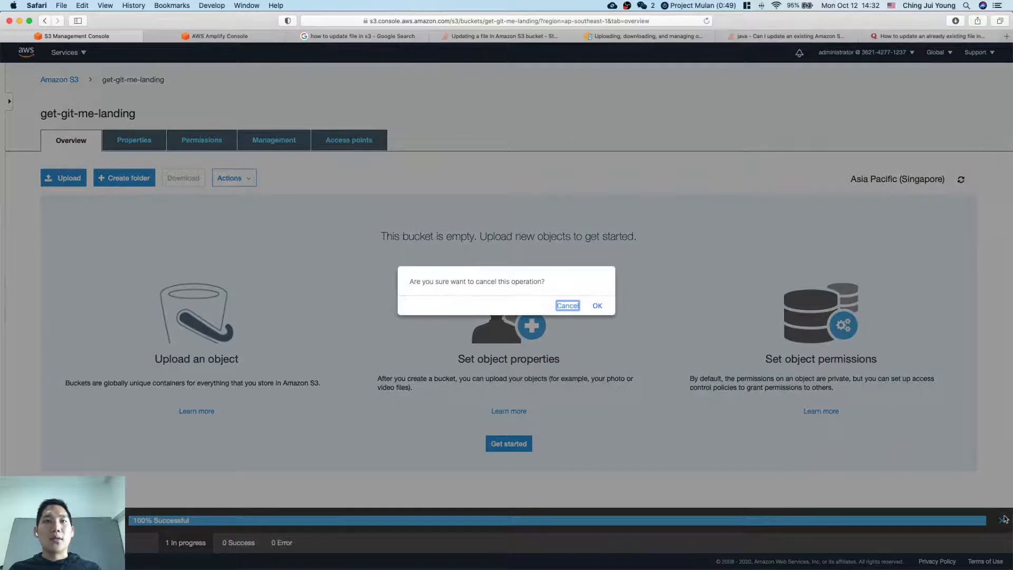
pyautogui.click(565, 309)
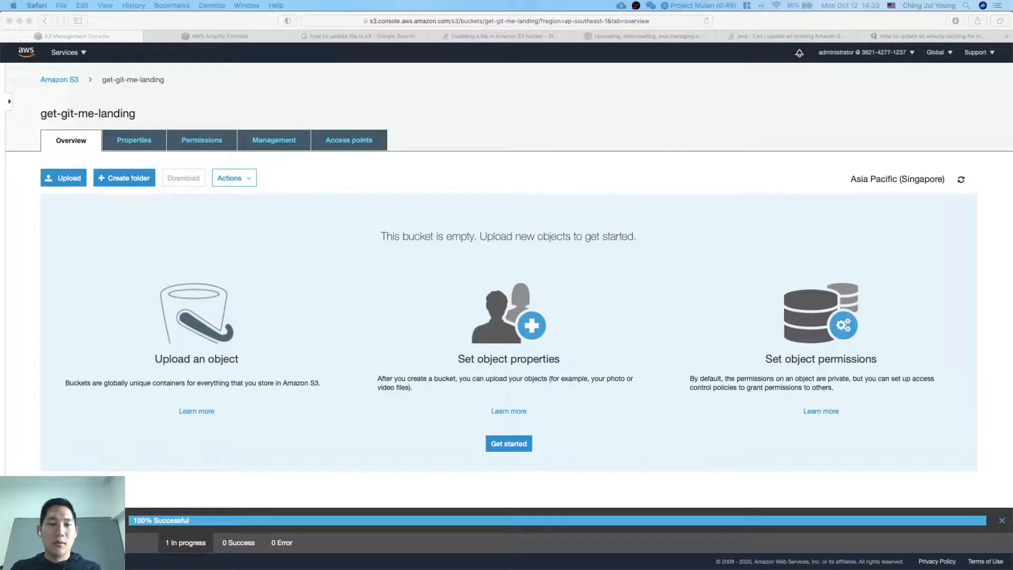
pyautogui.click(622, 337)
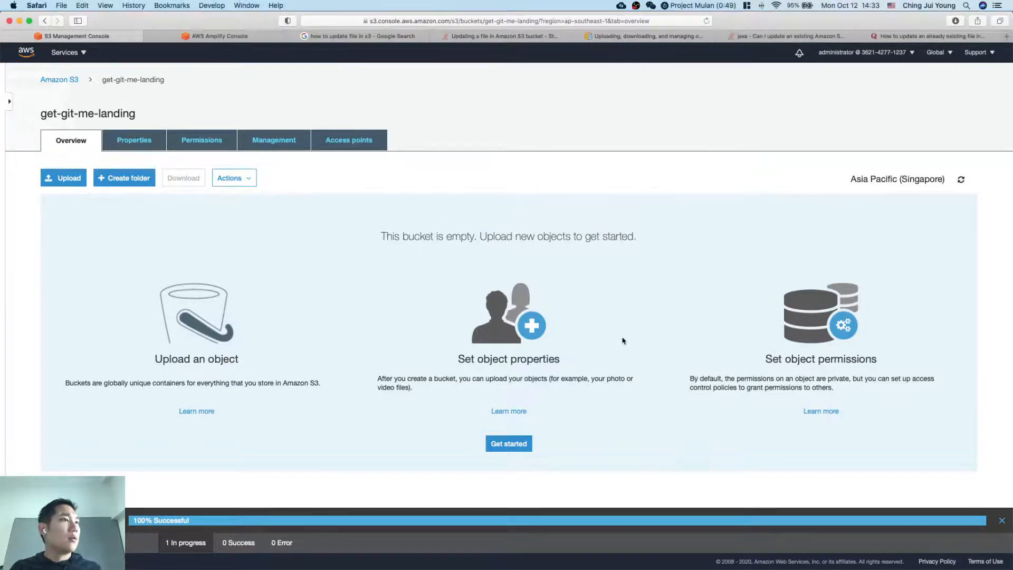
pyautogui.press('super+r')
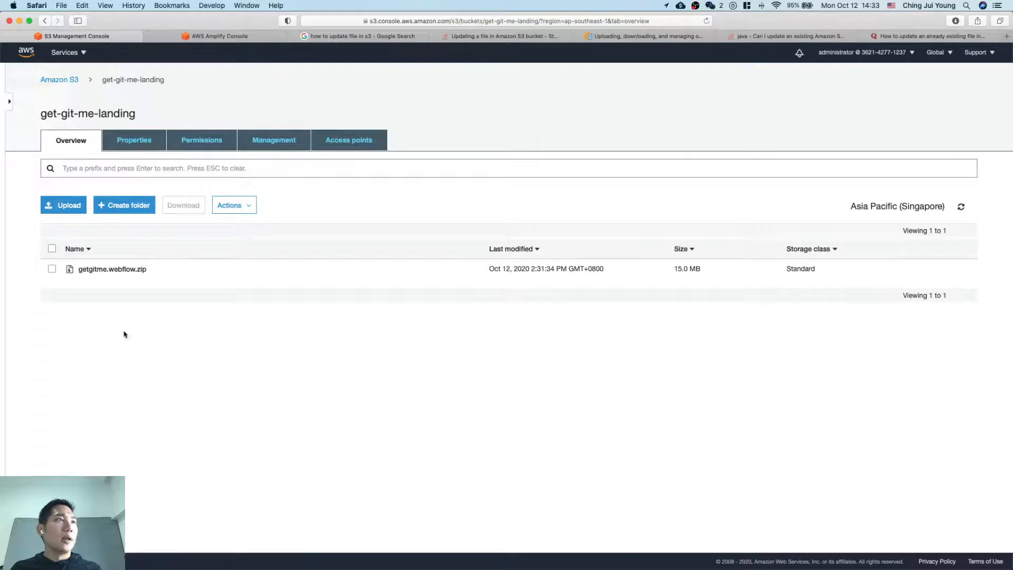
# Step: Switch to the AWS Amplify console and examine the app's General settings and the actions available for the prod environment
pyautogui.click(179, 36)
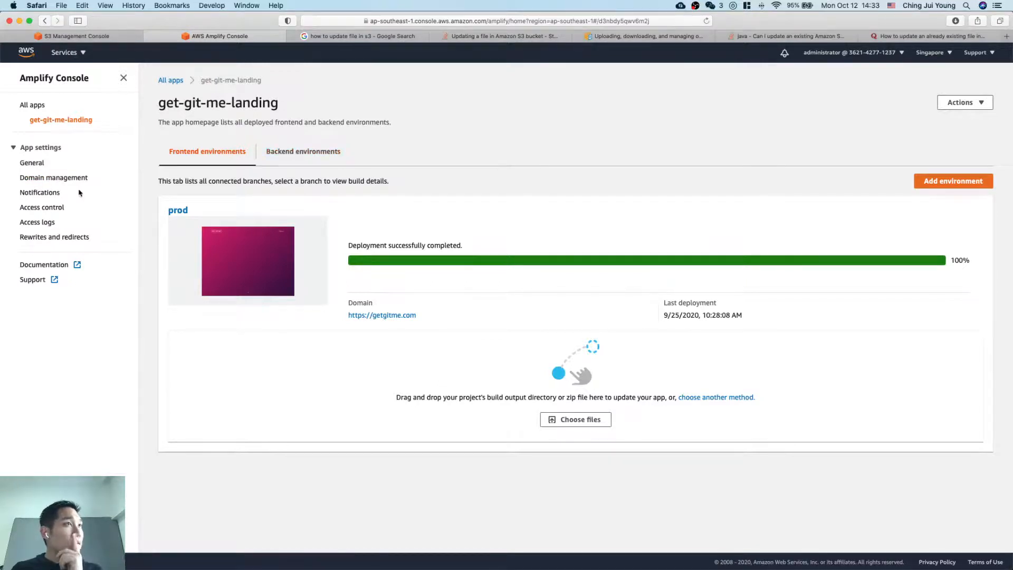
pyautogui.click(32, 165)
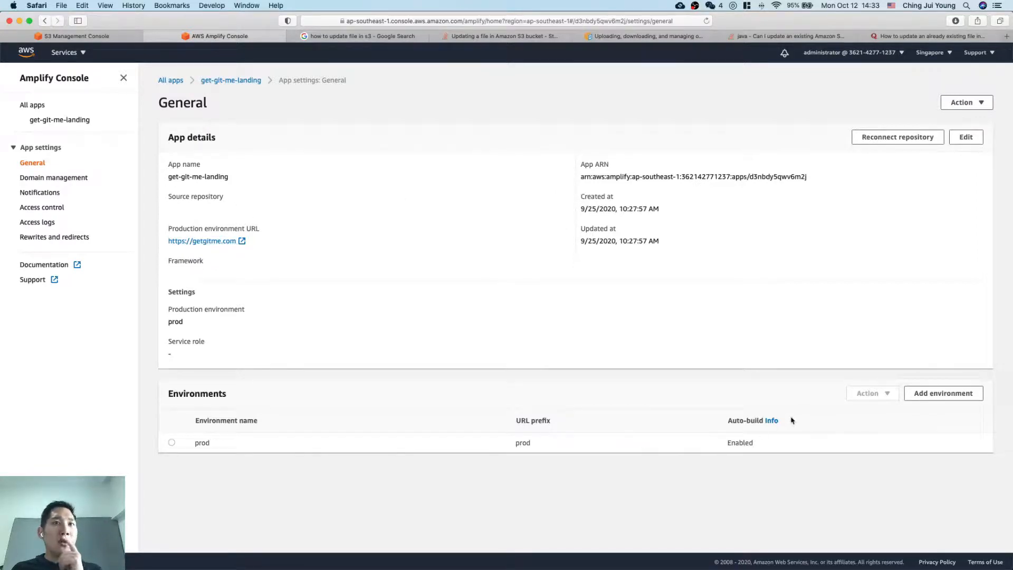
pyautogui.click(172, 443)
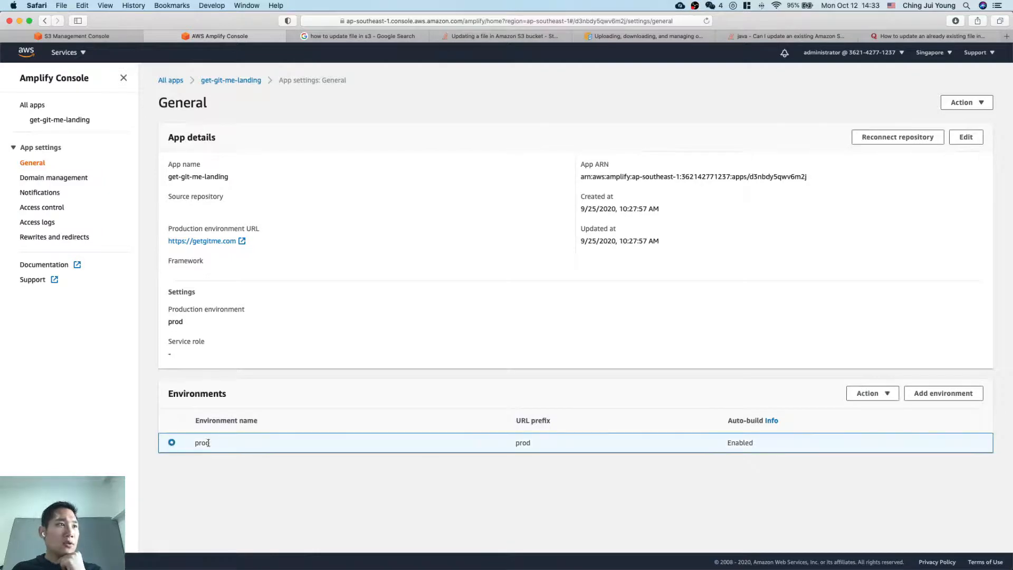
pyautogui.click(860, 394)
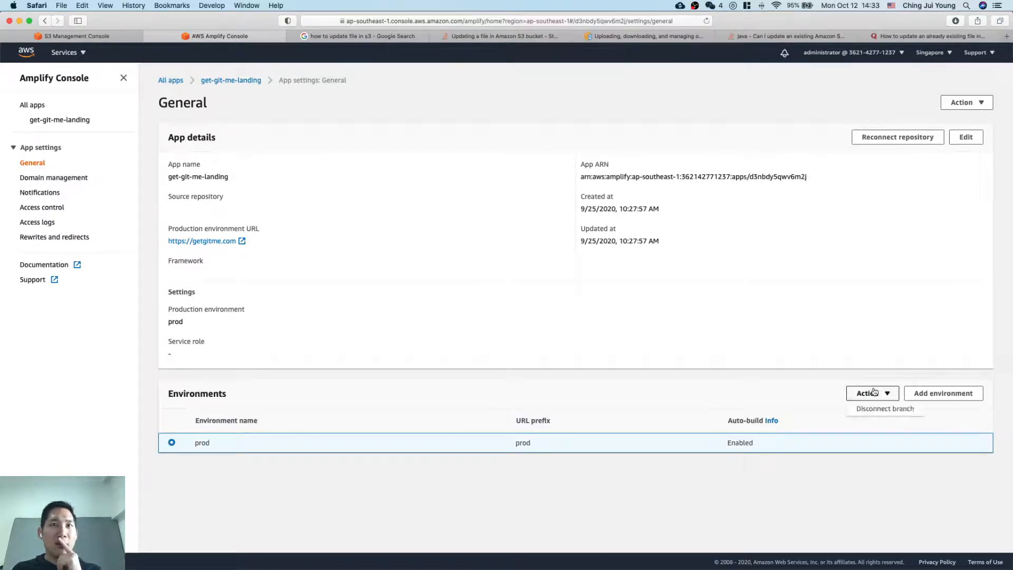
pyautogui.click(857, 397)
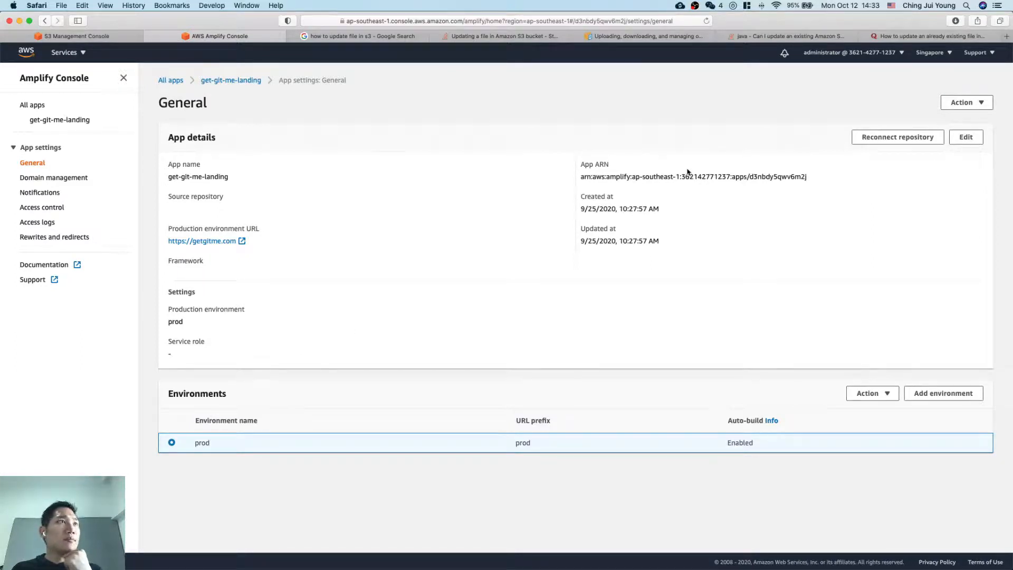
# Step: Look through the get-git-me-landing app's frontend and backend environments and its redirect, access control, notification and domain settings
pyautogui.click(58, 121)
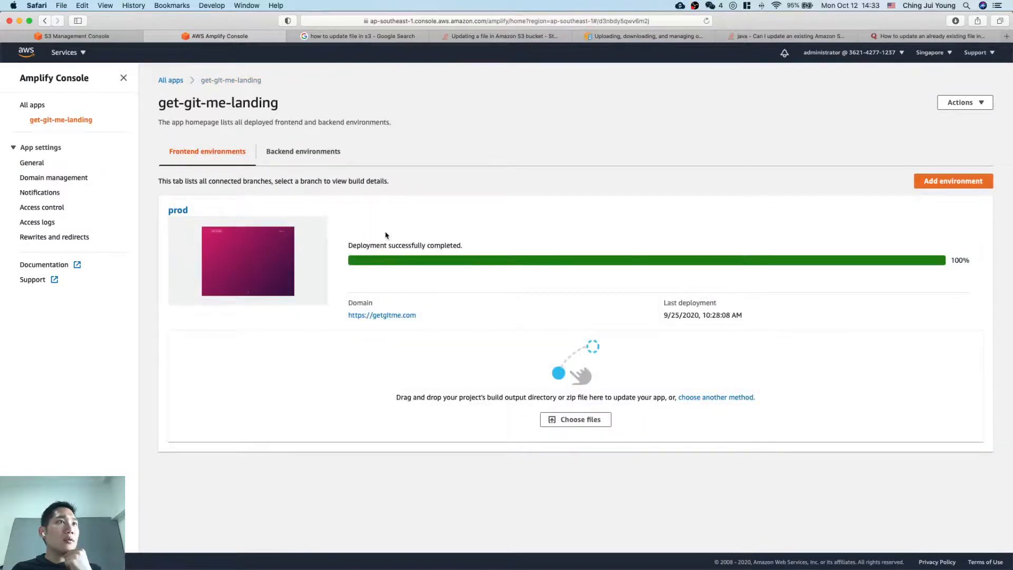
pyautogui.click(321, 159)
pyautogui.click(217, 159)
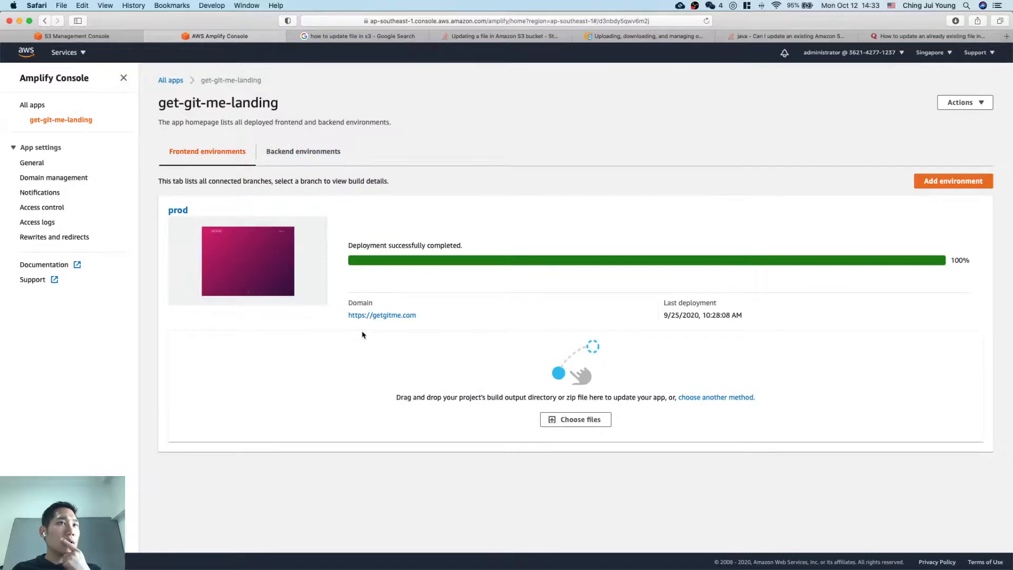
pyautogui.click(37, 241)
pyautogui.click(52, 208)
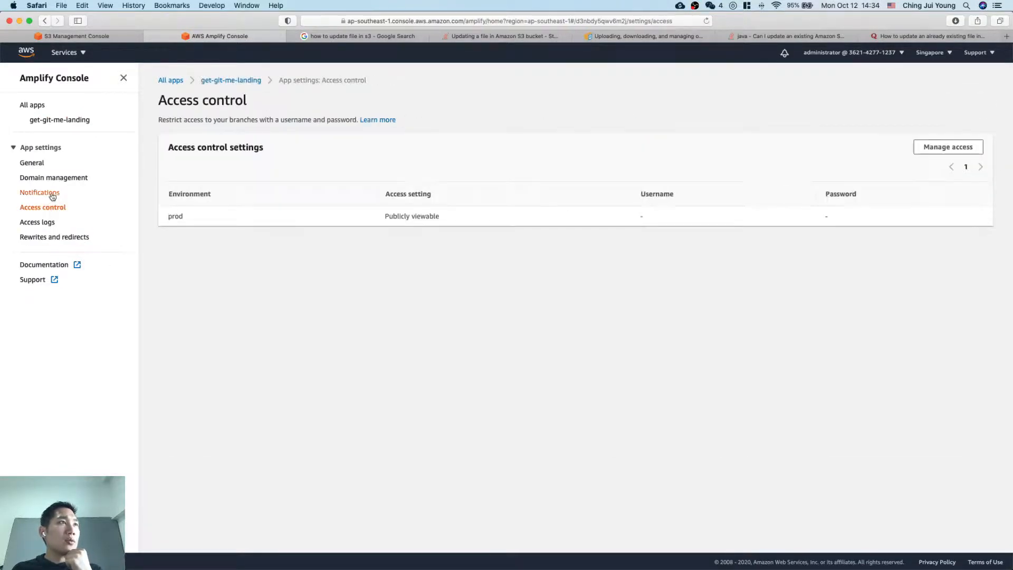
pyautogui.click(52, 194)
pyautogui.click(54, 179)
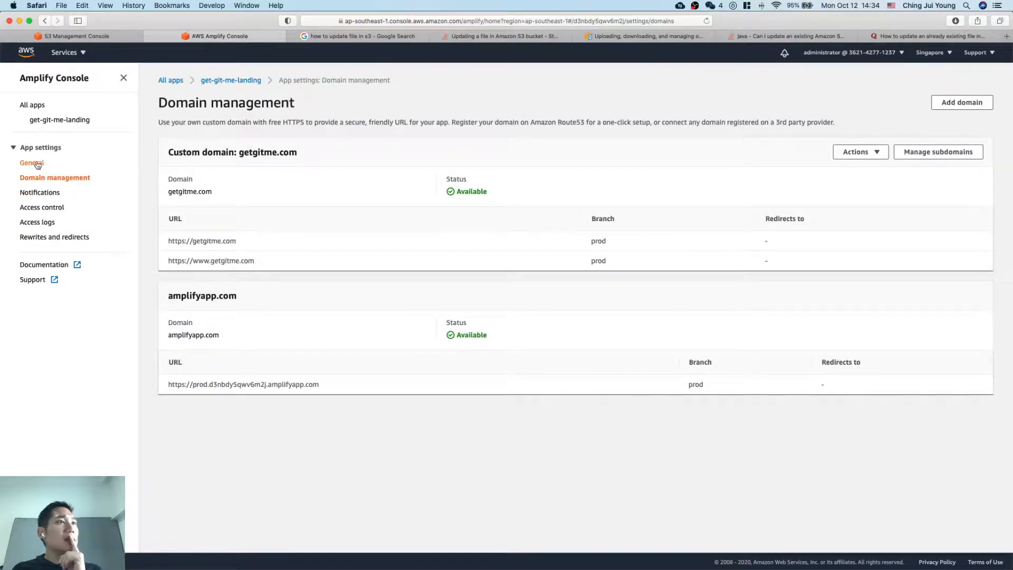
# Step: Recheck the prod environment's actions in the General settings and open the Auto-build information
pyautogui.click(37, 165)
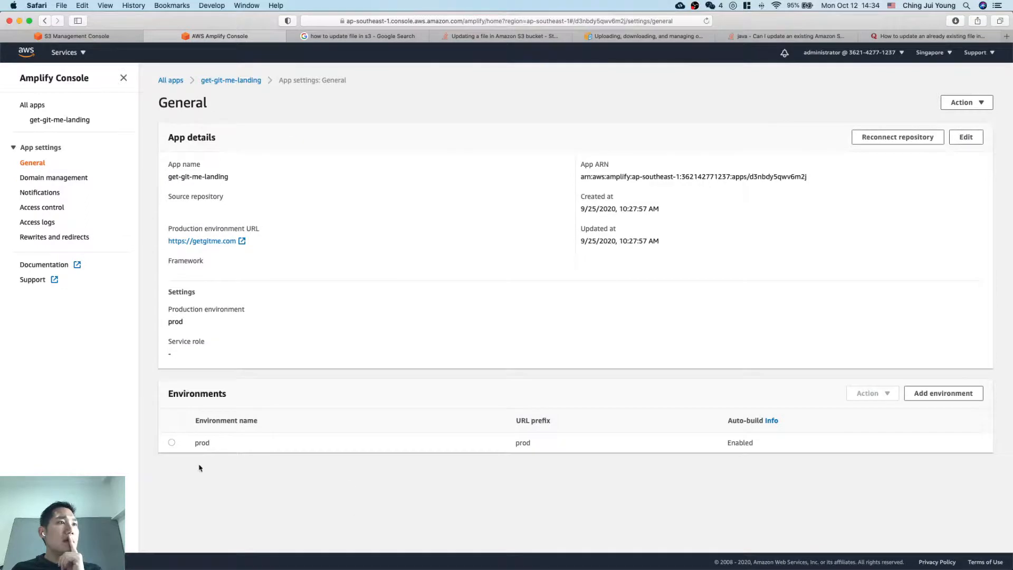
pyautogui.click(175, 443)
pyautogui.click(869, 393)
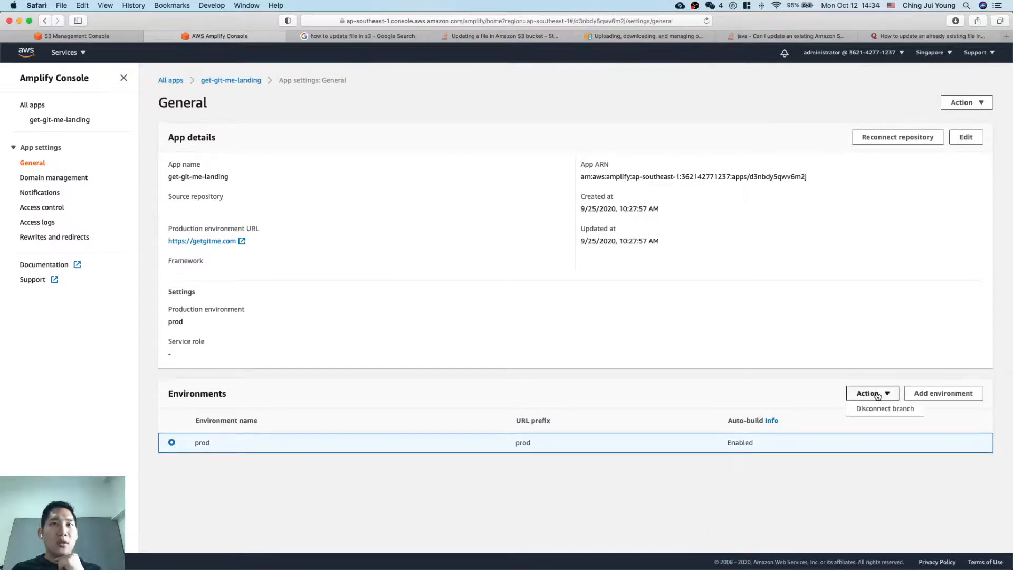
pyautogui.click(870, 393)
pyautogui.click(772, 420)
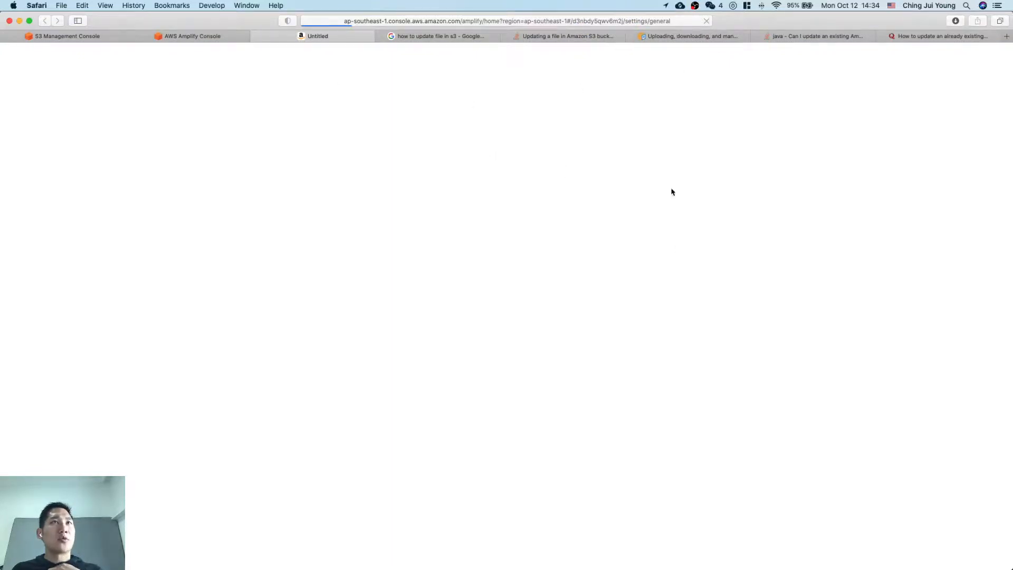
pyautogui.hotkey('ctrl', 'Down')
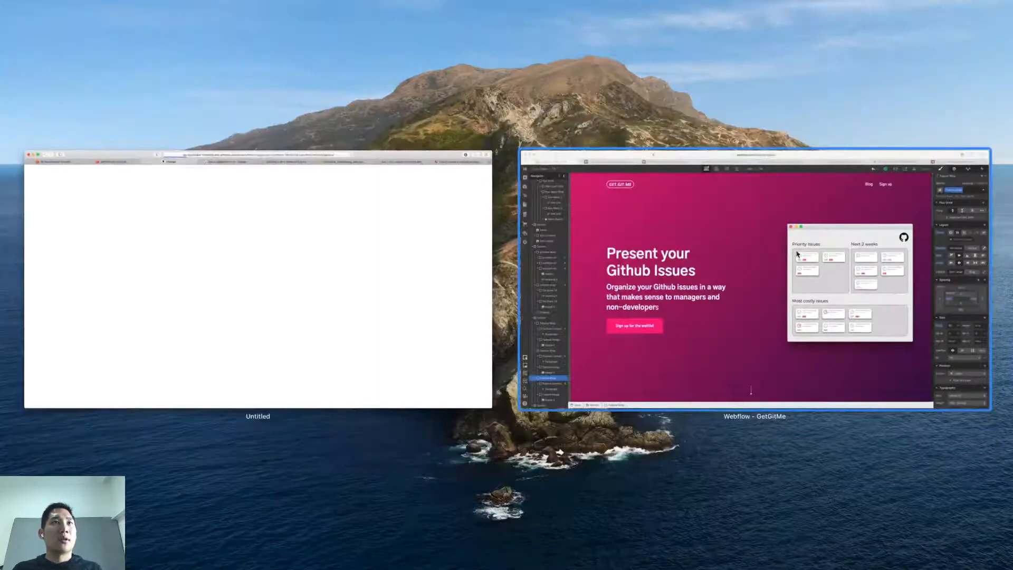
pyautogui.click(748, 274)
pyautogui.hotkey('ctrl', 'Tab')
pyautogui.hotkey('ctrl', 'Tab')
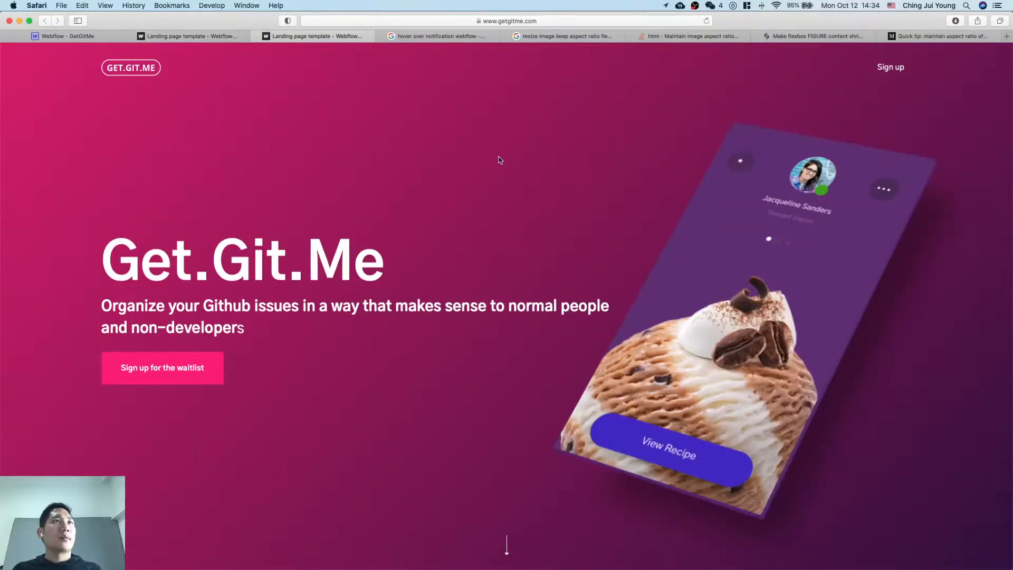
pyautogui.press('super+r')
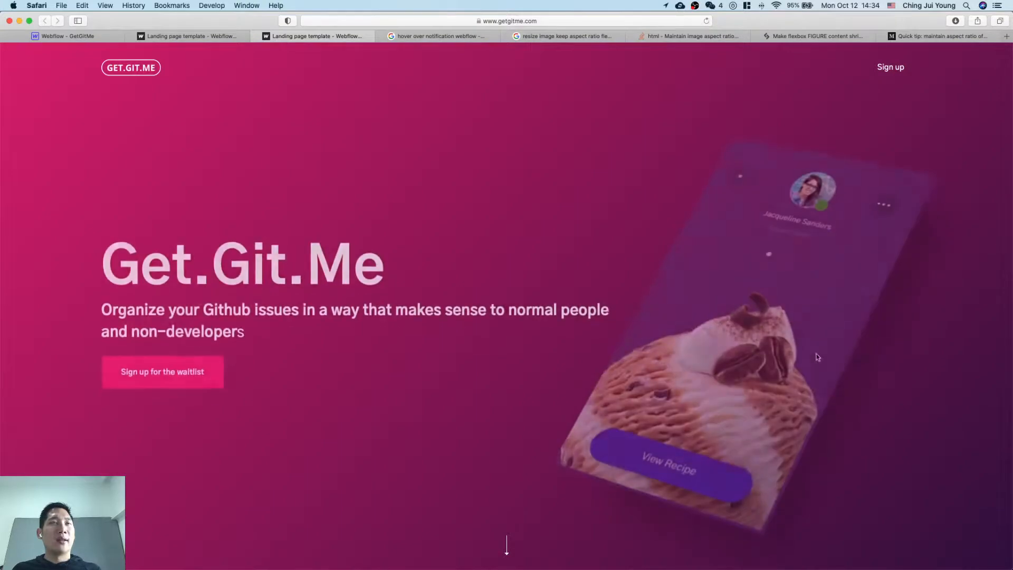
pyautogui.press('super+Tab')
pyautogui.press('super+Tab')
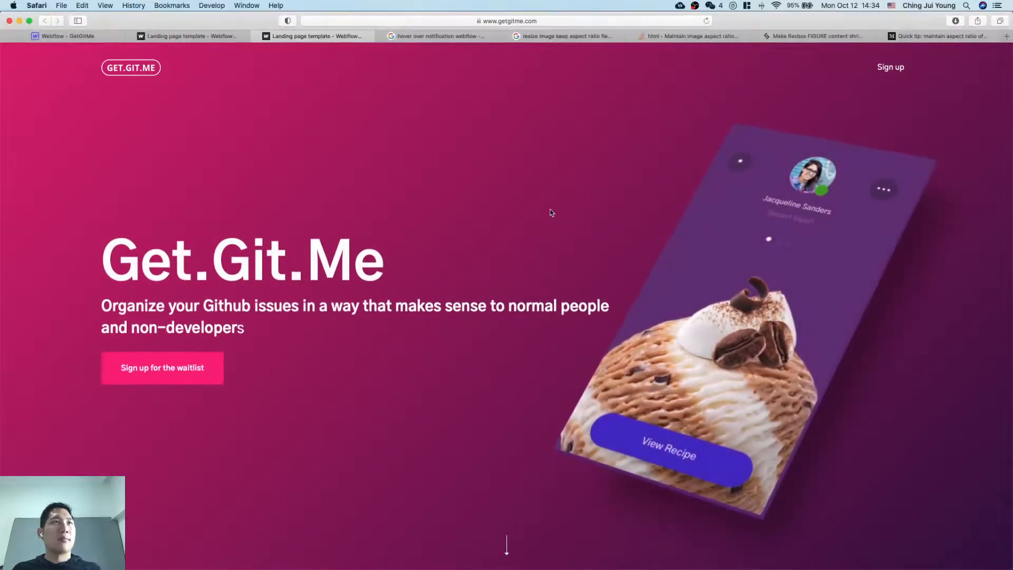
# Step: Switch to the AWS browser window and review the Amplify guide's Configuring Build Settings page from its beginning
pyautogui.press('super+grave')
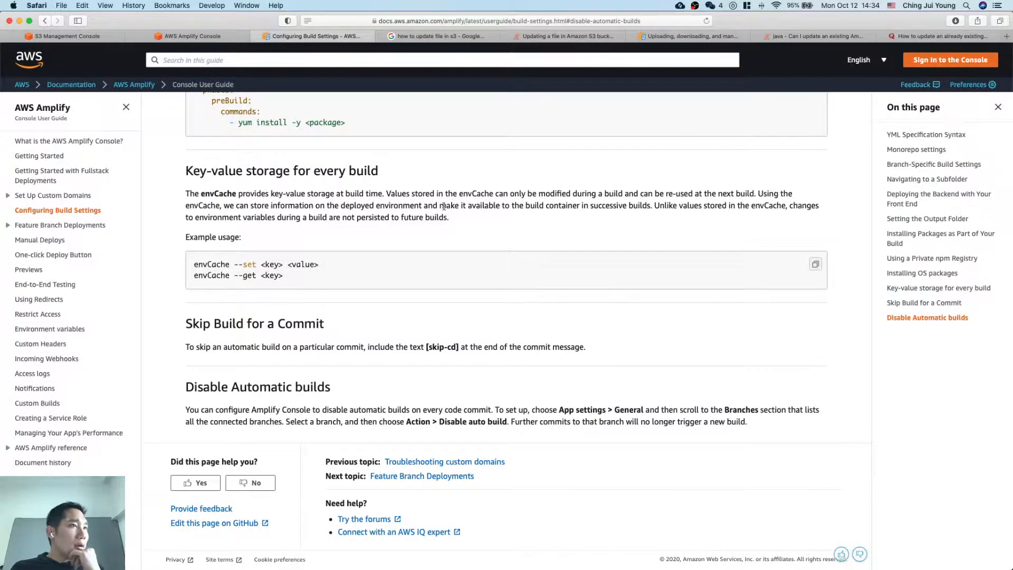
pyautogui.scroll(5, 472, 360)
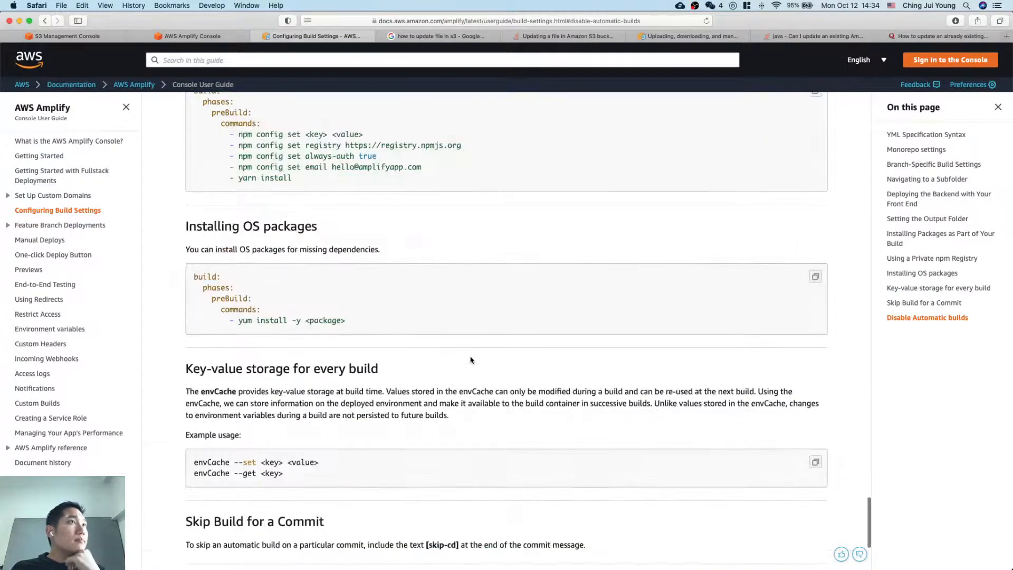
pyautogui.scroll(6, 472, 360)
pyautogui.scroll(10, 472, 361)
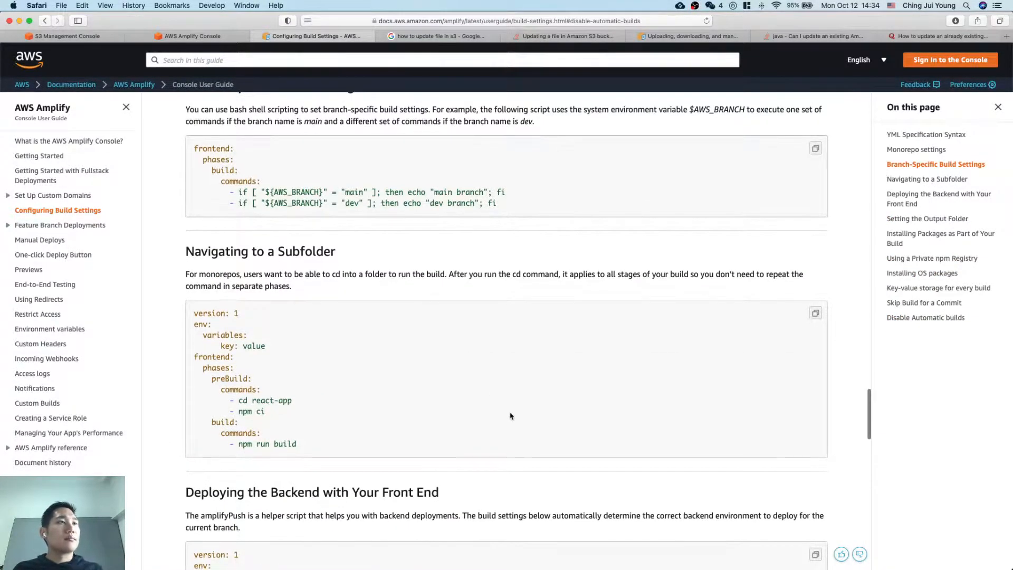
pyautogui.scroll(15, 511, 416)
pyautogui.click(57, 211)
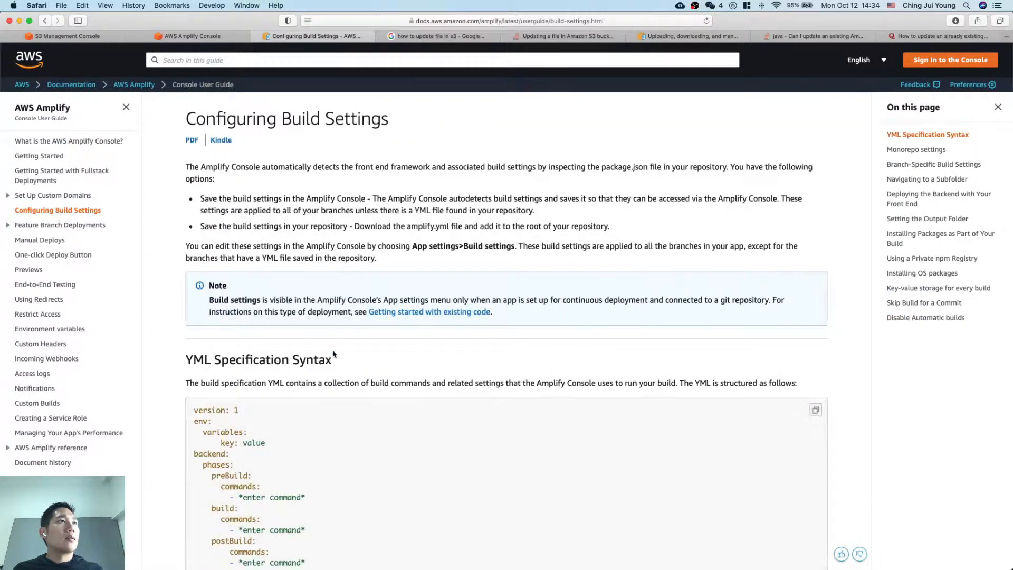
pyautogui.scroll(-15, 333, 352)
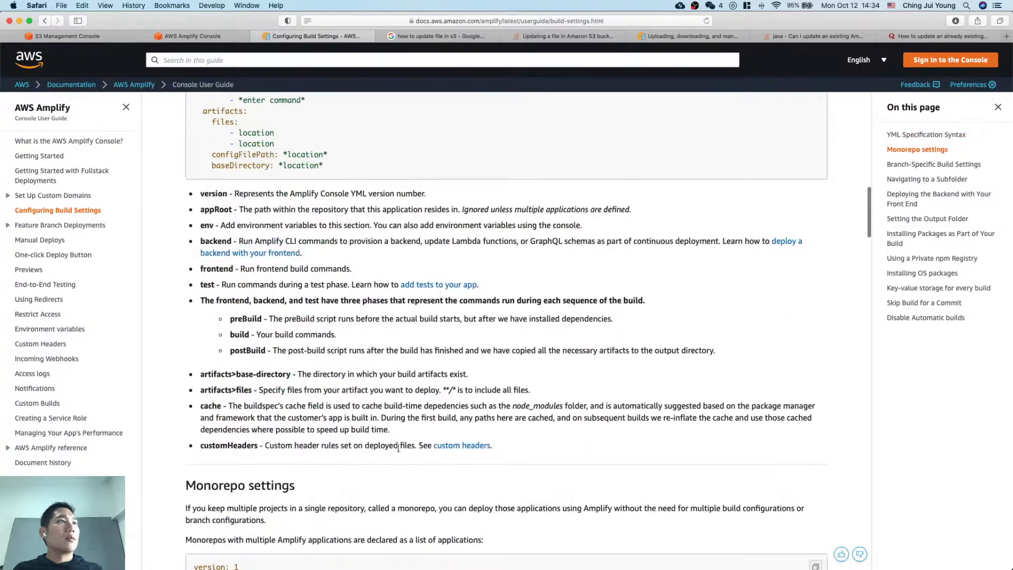
# Step: Search Google for "update aws amplify build s3" in a new browser tab
pyautogui.press('super+t')
pyautogui.write('update ')
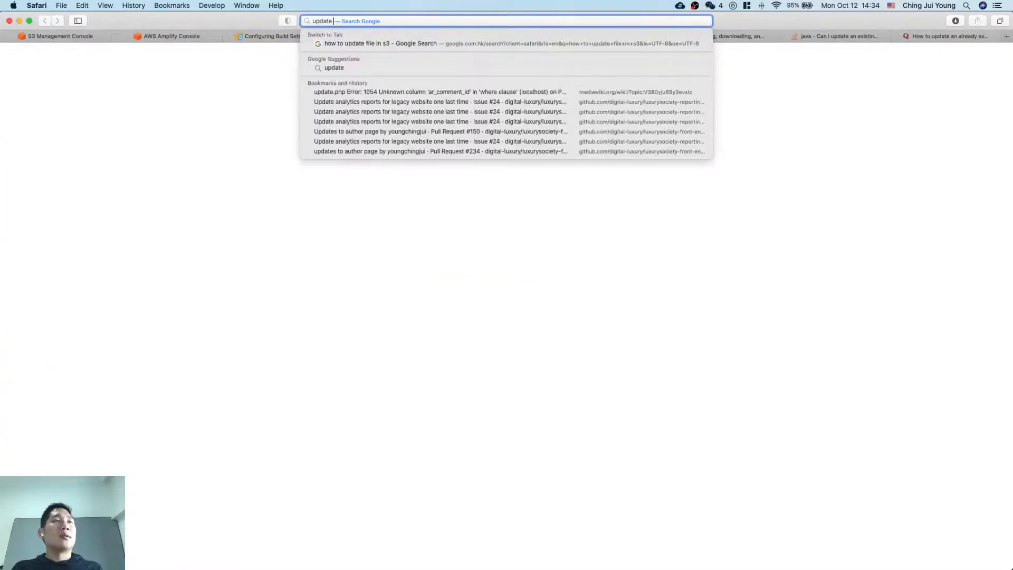
pyautogui.write('aws amplify build s3')
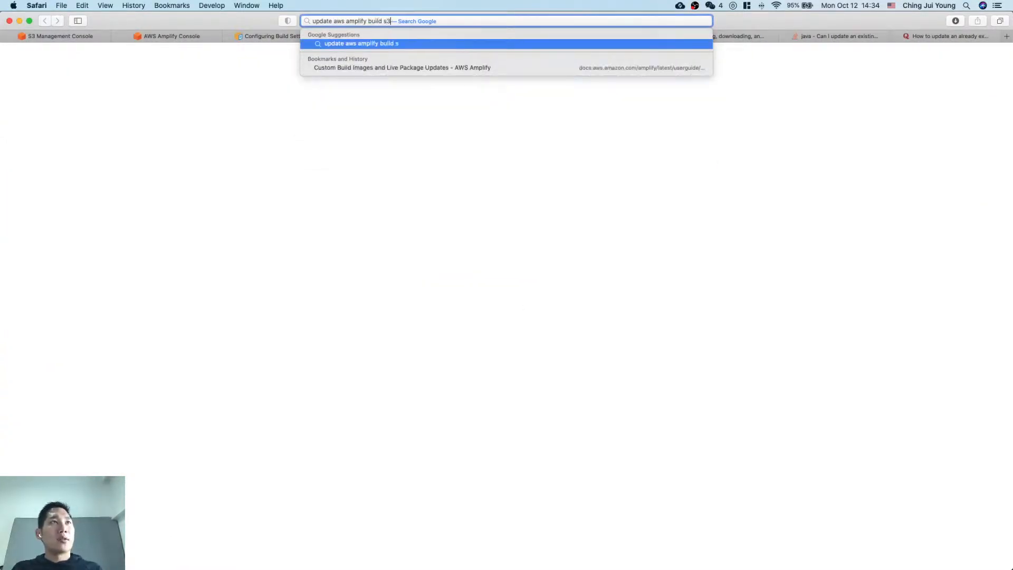
pyautogui.press('Return')
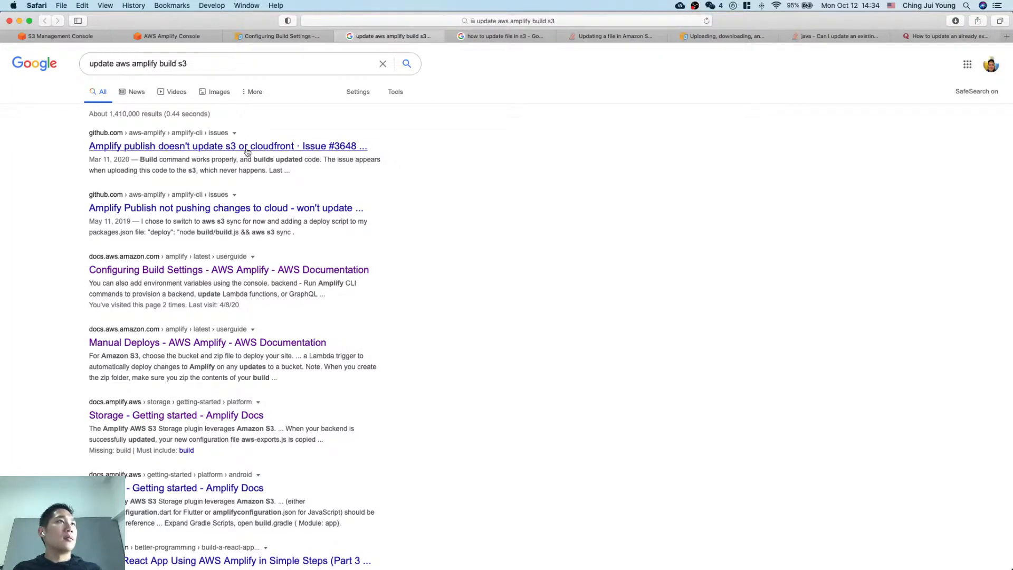
# Step: Refine the Google search to "update aws amplify console build s3" and look over the results
pyautogui.click(179, 64)
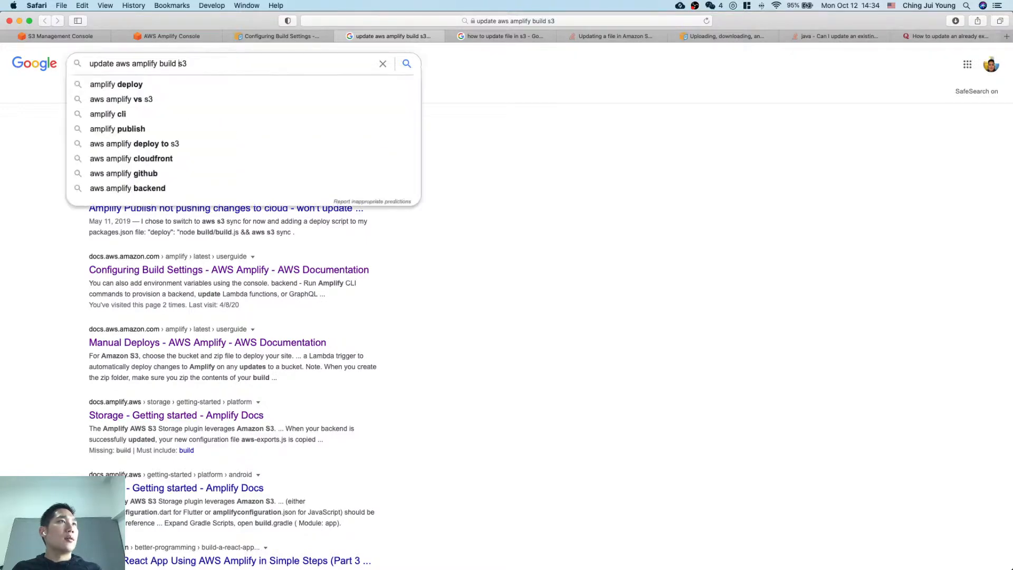
pyautogui.write('console')
pyautogui.press('Return')
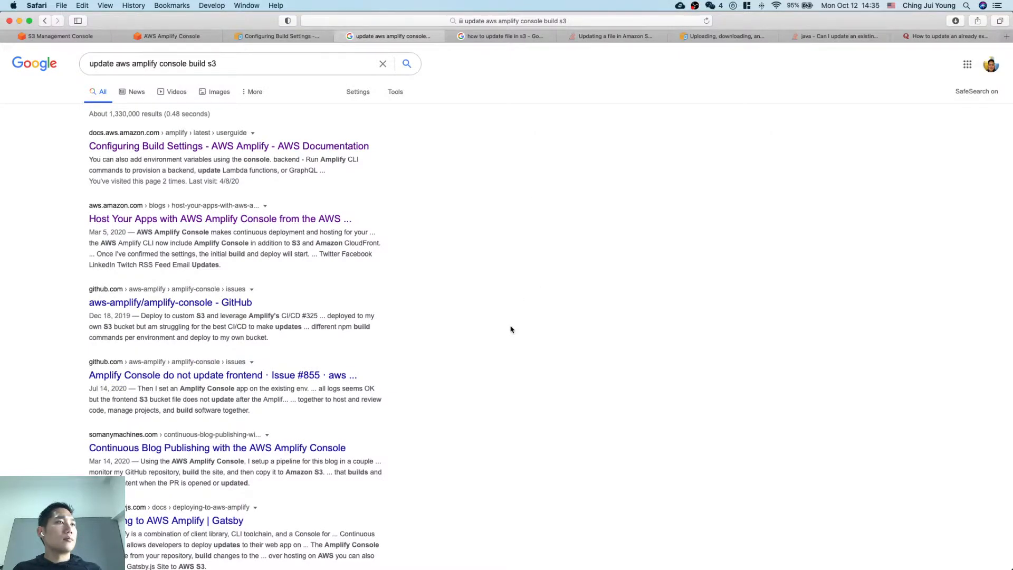
pyautogui.scroll(-1, 511, 330)
pyautogui.scroll(1, 511, 329)
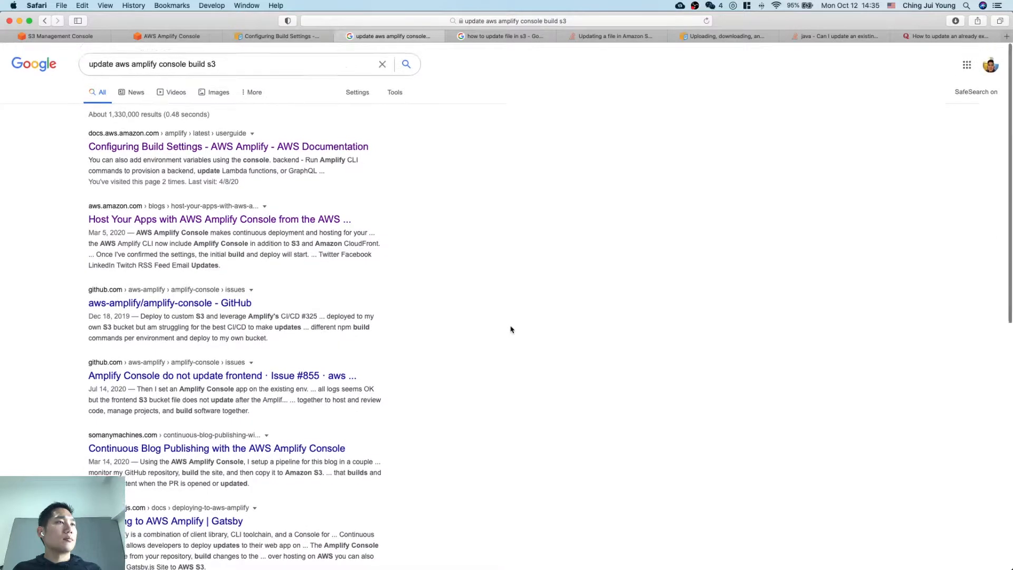
# Step: Open the Configuring Build Settings search result in a separate tab and read through to the Disable Automatic builds section
pyautogui.keyDown('super'); pyautogui.click(302, 147); pyautogui.keyUp('super')
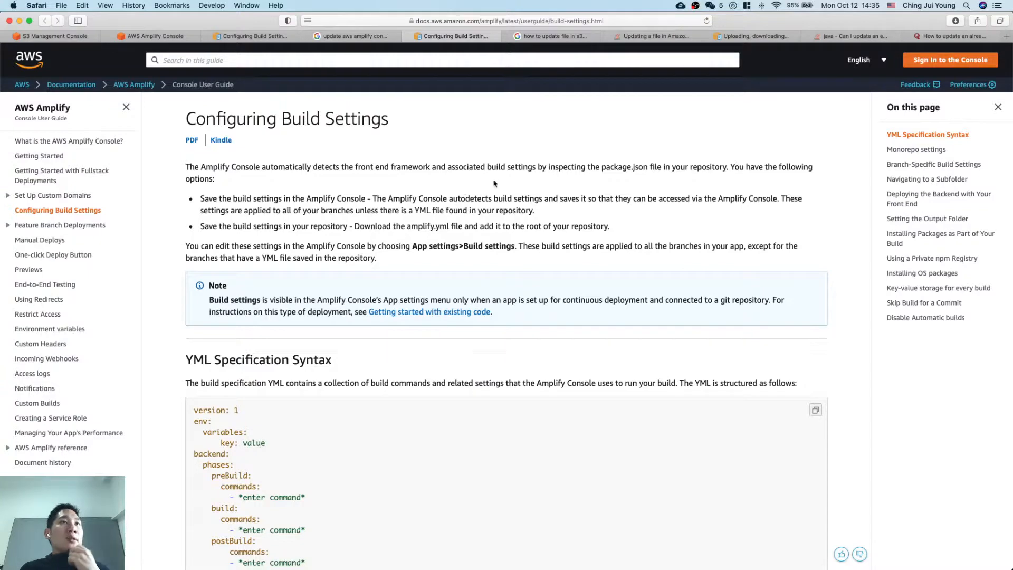
pyautogui.scroll(-5, 417, 188)
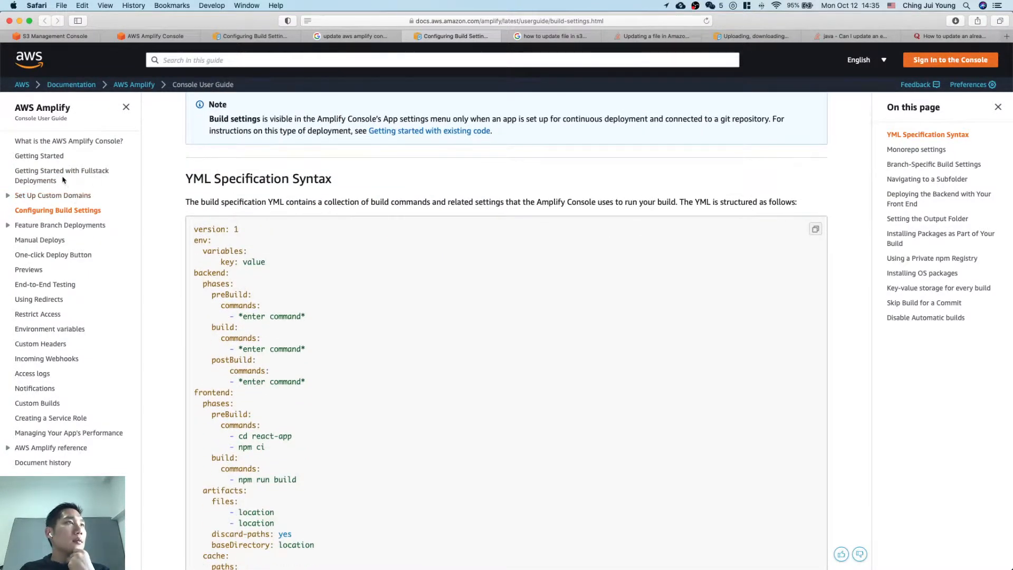
pyautogui.scroll(-10, 269, 291)
pyautogui.scroll(-10, 269, 290)
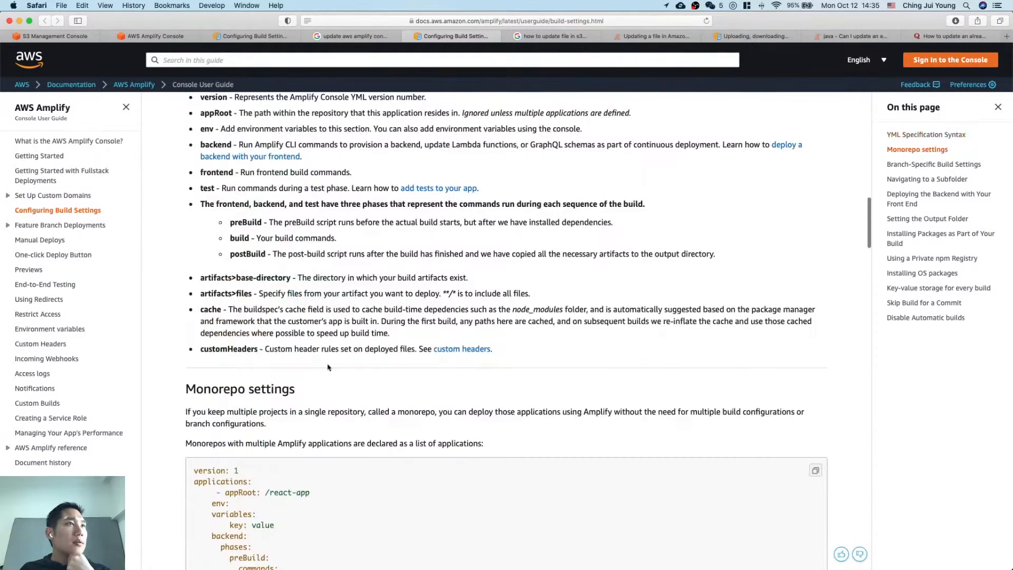
pyautogui.scroll(4, 328, 368)
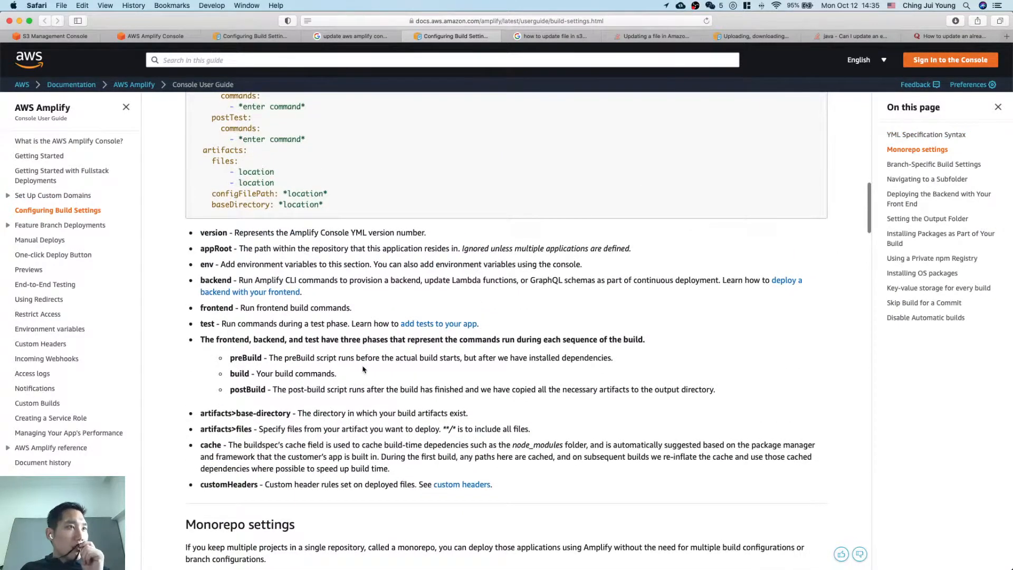
pyautogui.scroll(-10, 362, 369)
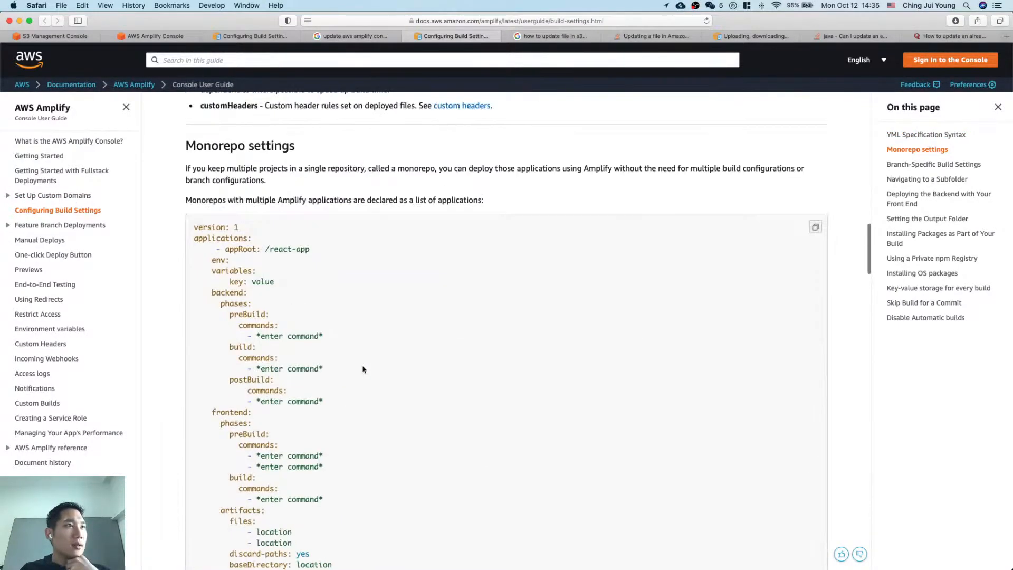
pyautogui.scroll(-15, 363, 369)
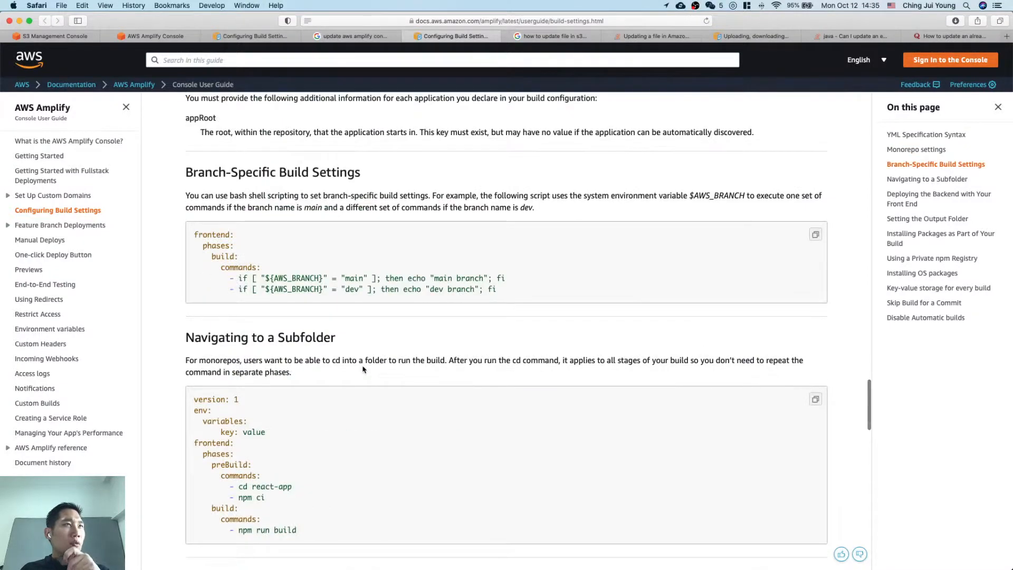
pyautogui.scroll(-6, 362, 370)
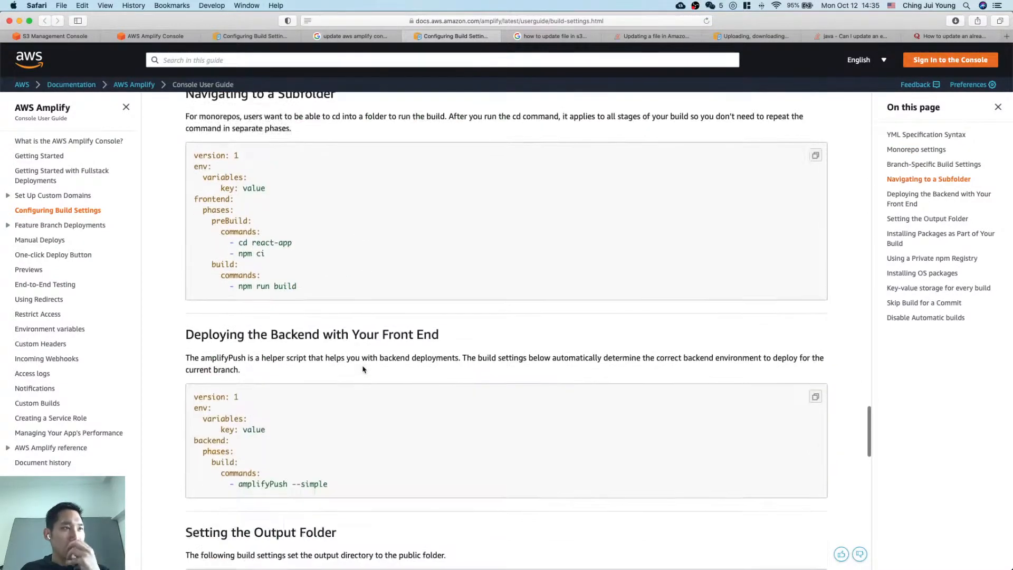
pyautogui.scroll(-9, 362, 369)
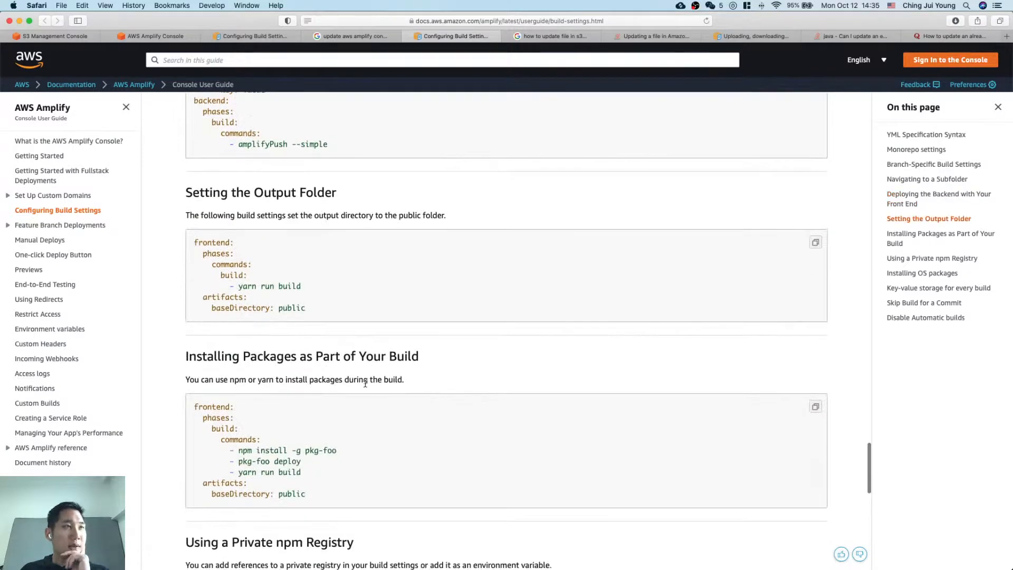
pyautogui.scroll(-6, 365, 384)
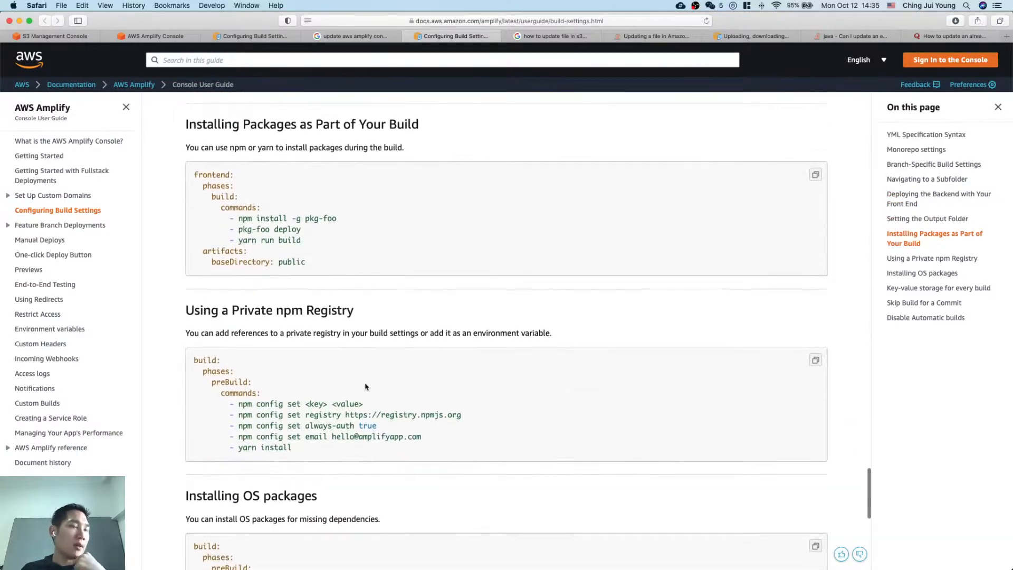
pyautogui.scroll(-5, 365, 387)
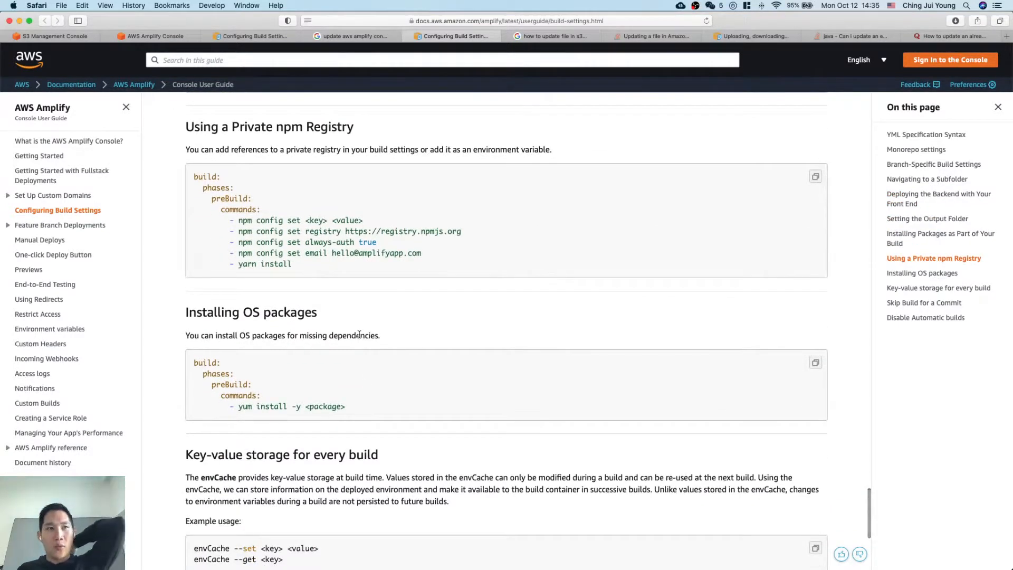
pyautogui.scroll(-7, 359, 333)
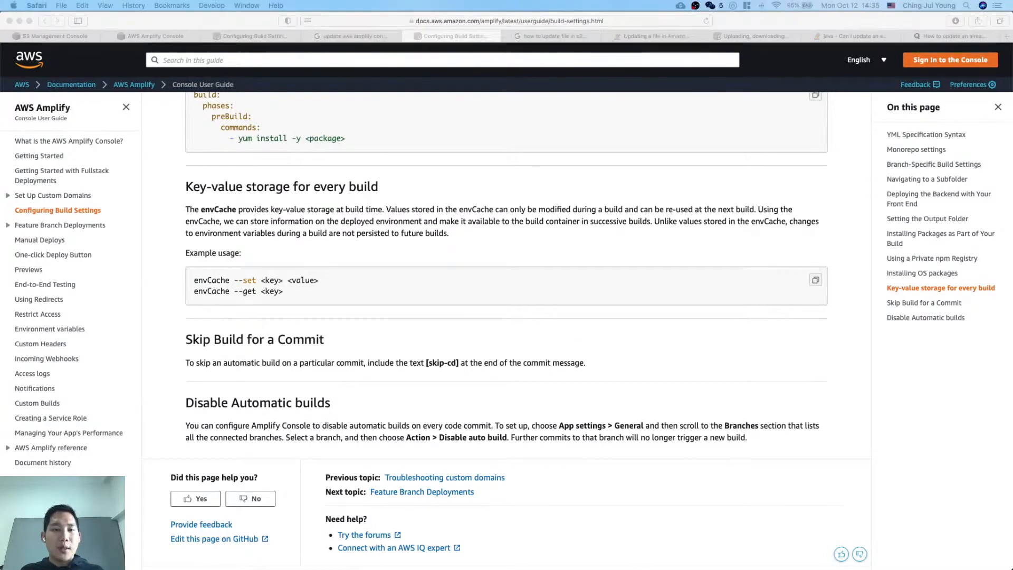
pyautogui.click(827, 374)
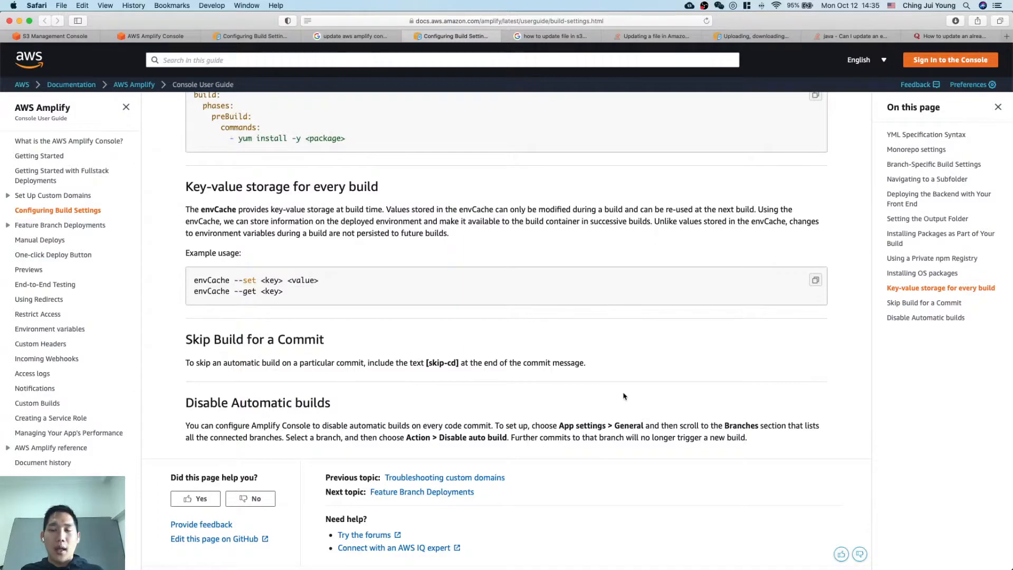
pyautogui.hotkey('ctrl', 'Up')
pyautogui.hotkey('ctrl', 'Up')
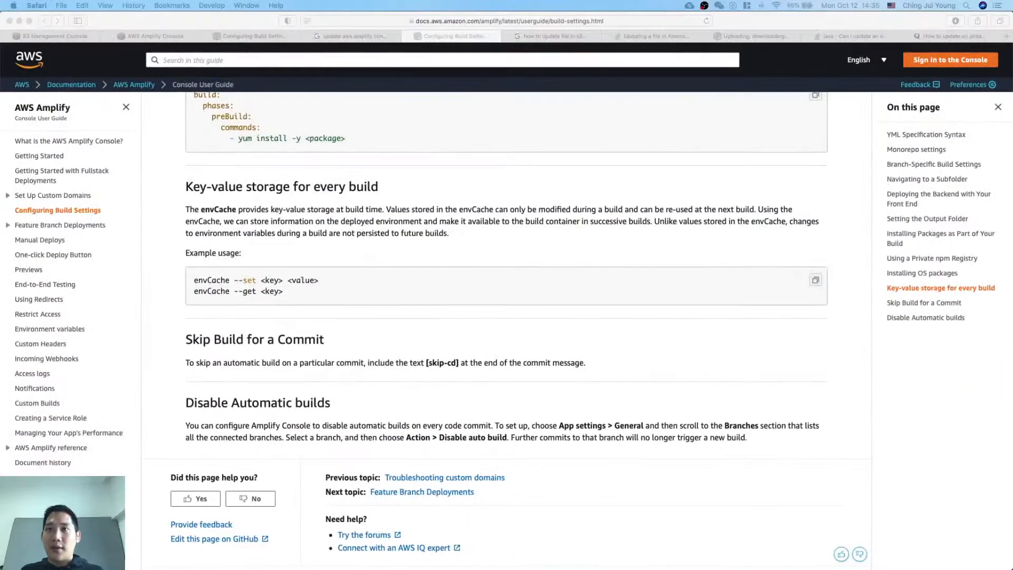